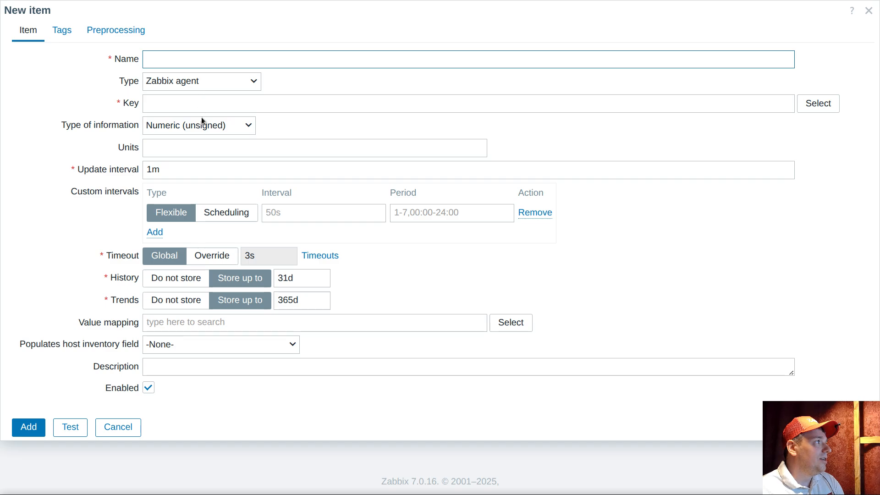
Set the new item's type to Zabbix agent (active) and its type of information to Text
click(203, 126)
click(203, 125)
click(217, 89)
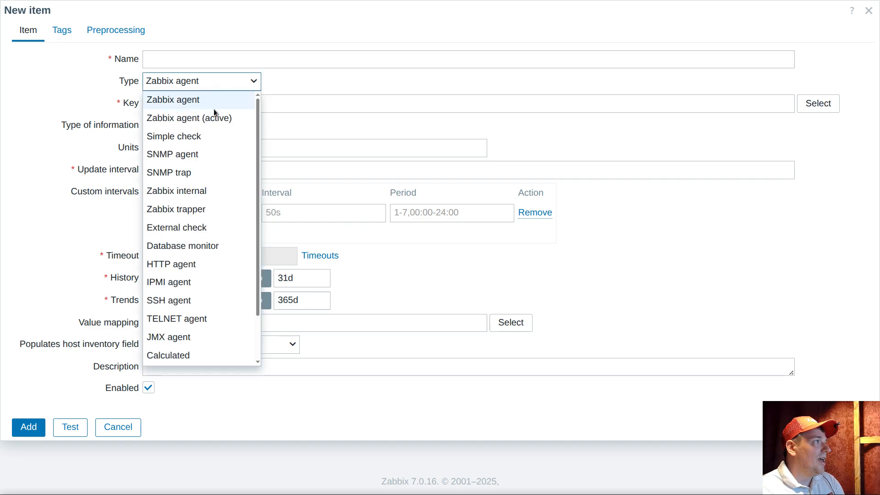
click(213, 118)
click(216, 124)
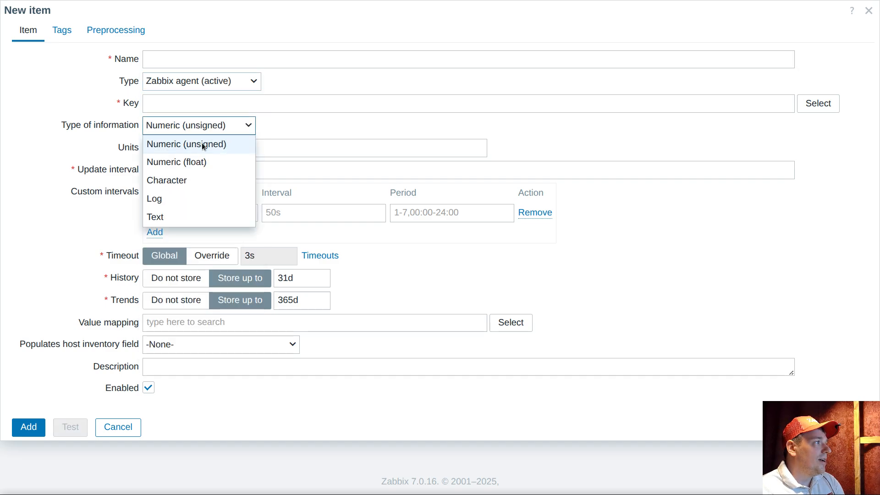
click(176, 217)
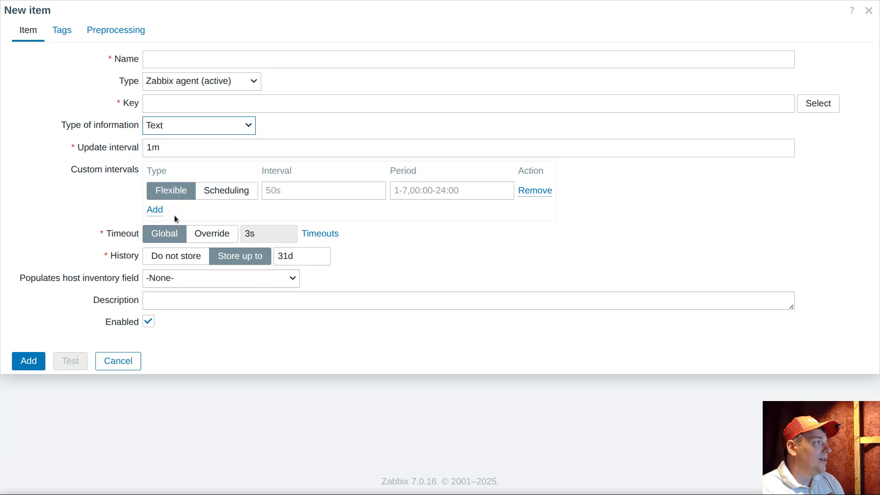
Set the update interval to 0 and define a custom scheduling interval of s15
double_click(196, 148)
text(0)
click(227, 190)
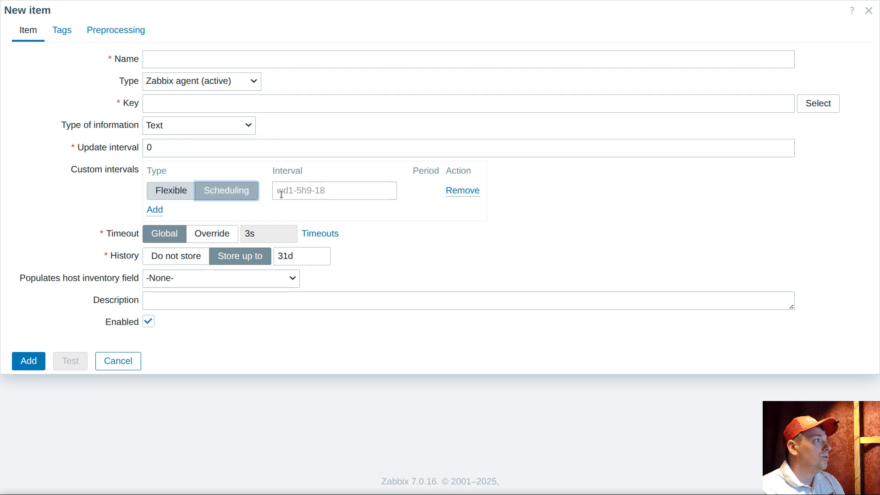
click(283, 191)
text(s)
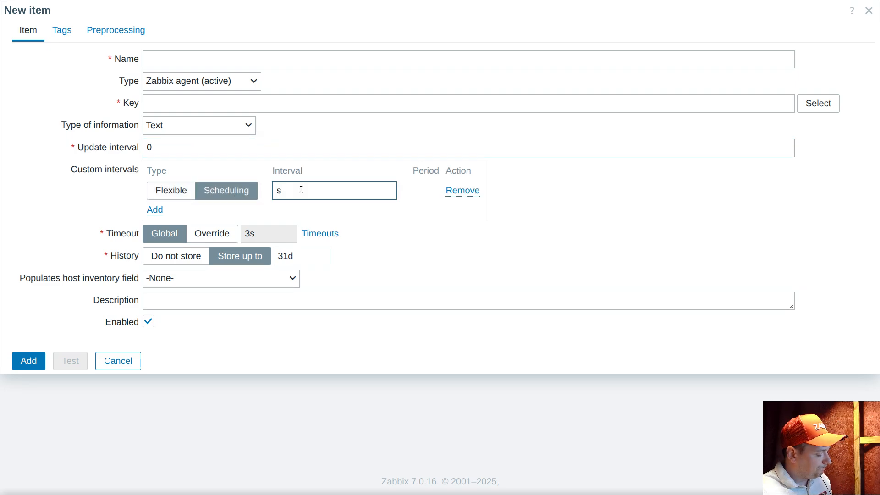
text(15)
Override the item's global timeout with 1s
click(221, 234)
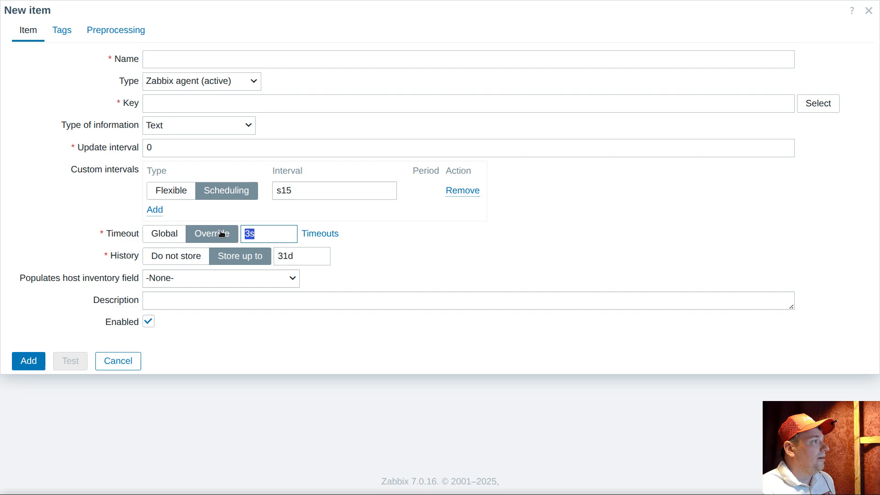
text(1s)
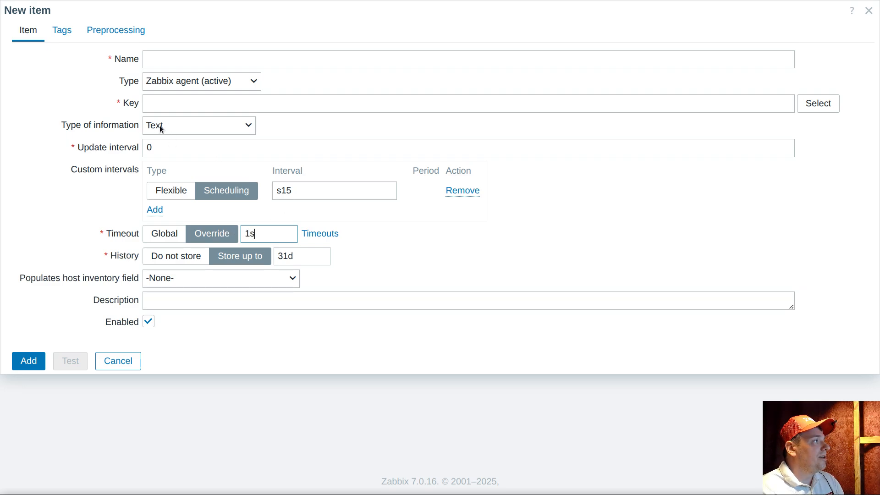
double_click(122, 258)
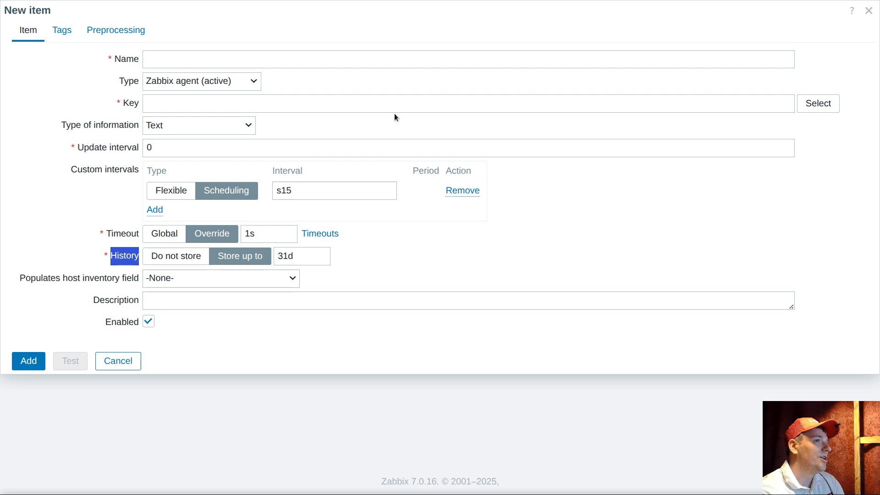
Search the standard item keys for "vfs." and choose vfs.fs.get as the item's key
click(807, 103)
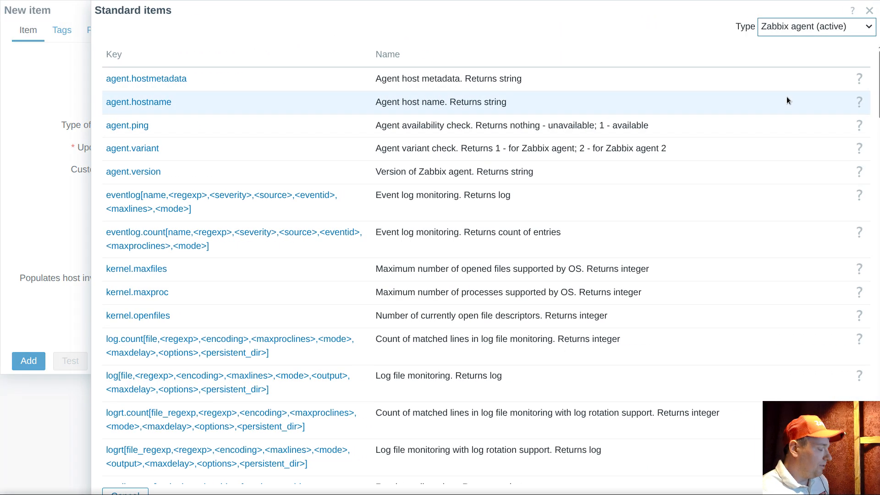
key(ctrl+f)
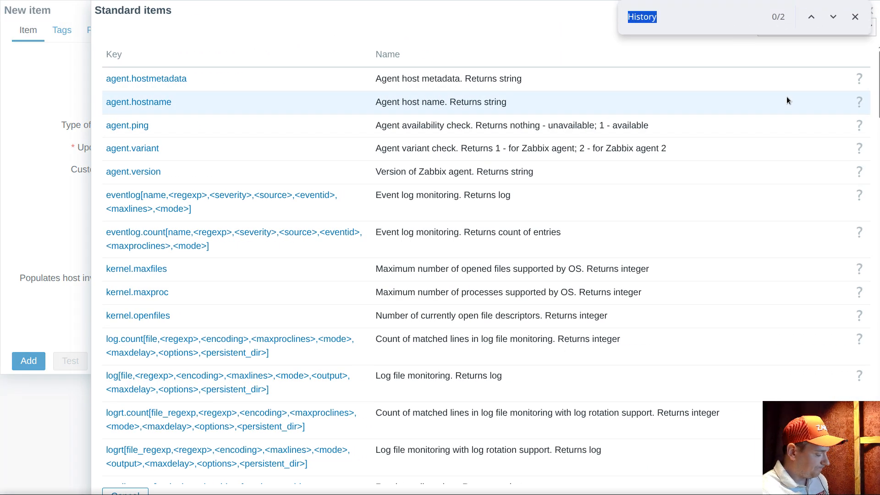
text(vfs.)
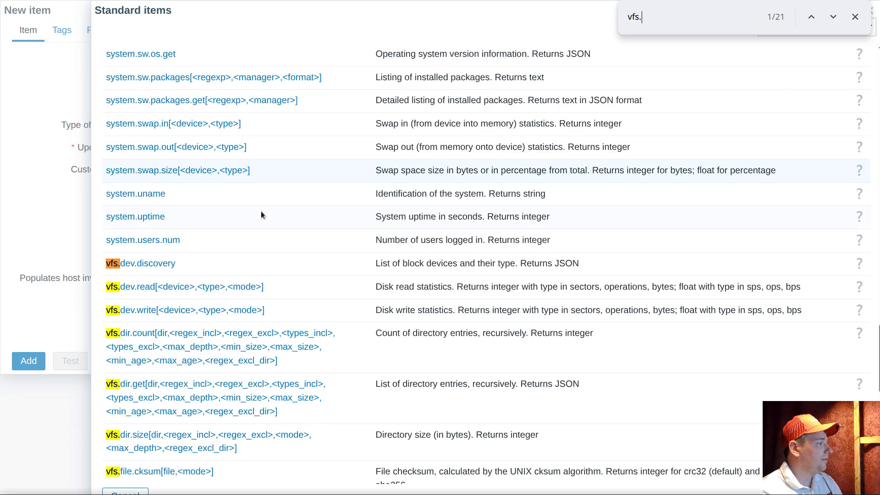
scroll(262, 214, down, 5)
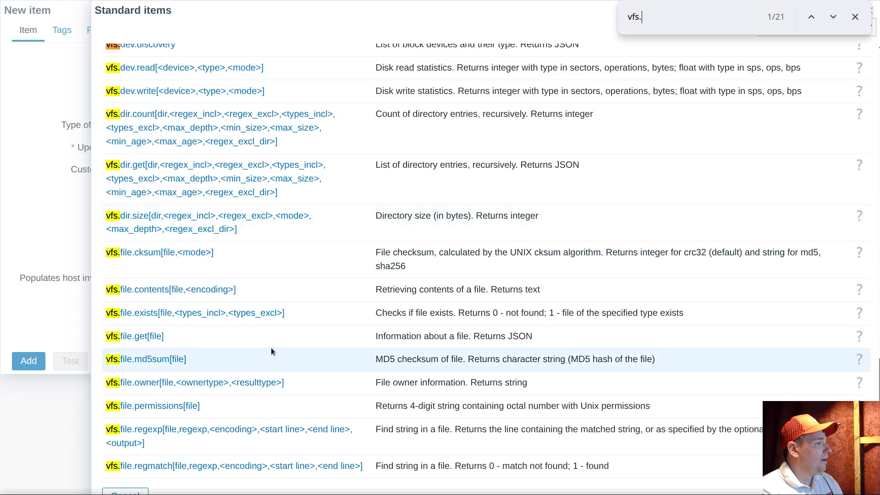
scroll(274, 347, down, 5)
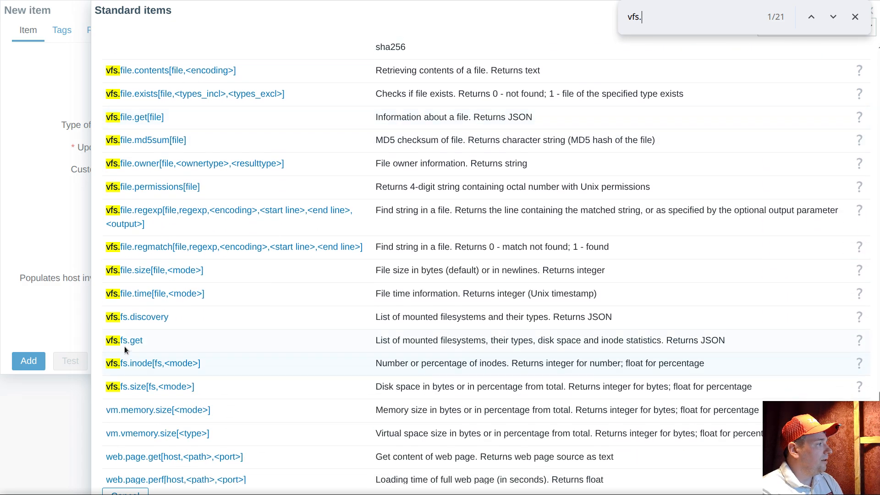
drag(374, 340, 594, 342)
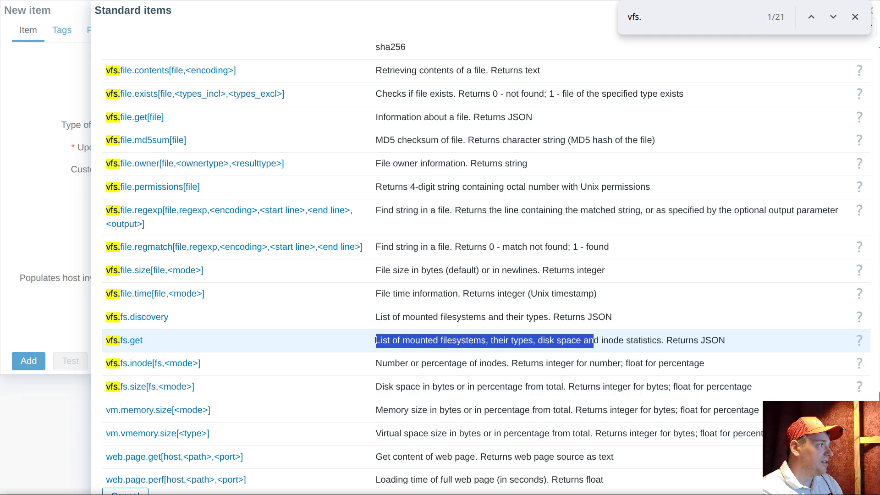
drag(151, 340, 106, 340)
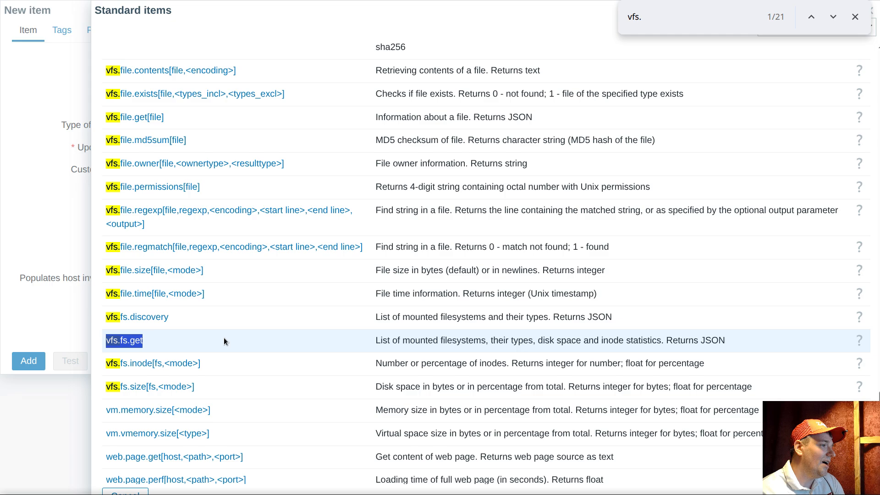
click(124, 343)
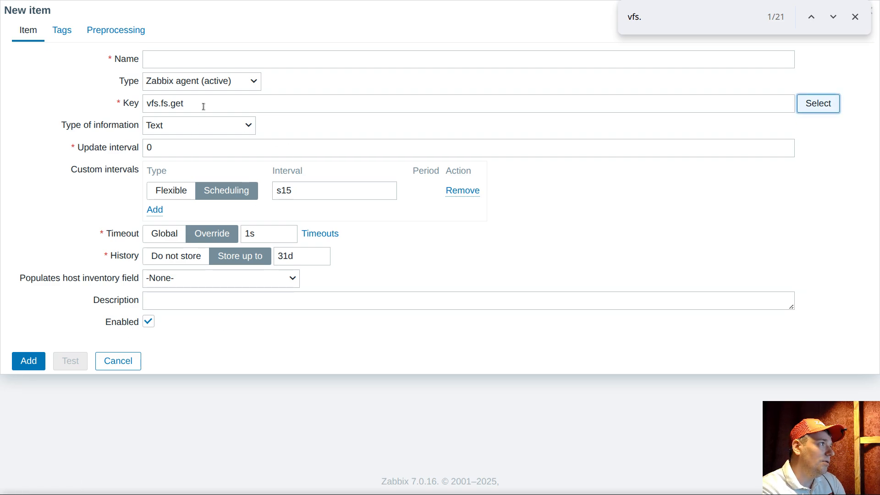
Copy the key vfs.fs.get into the item's name
double_click(184, 104)
key(ctrl+c)
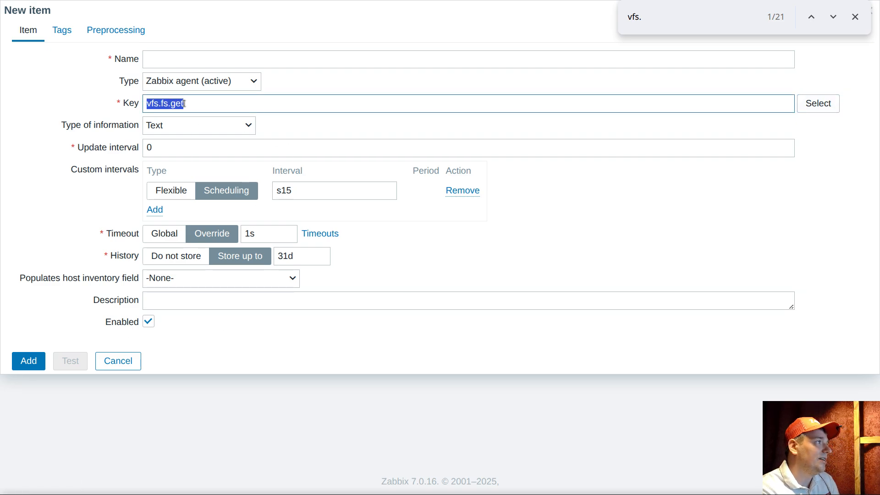
click(192, 66)
key(ctrl+v)
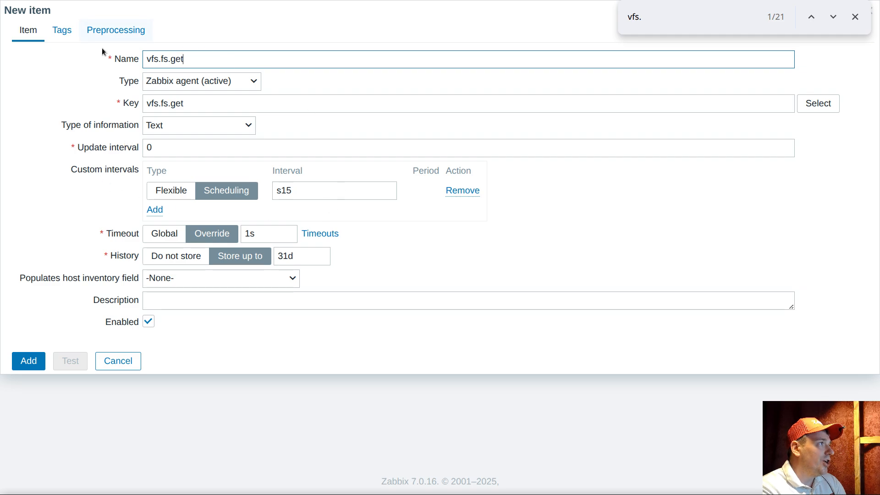
double_click(299, 190)
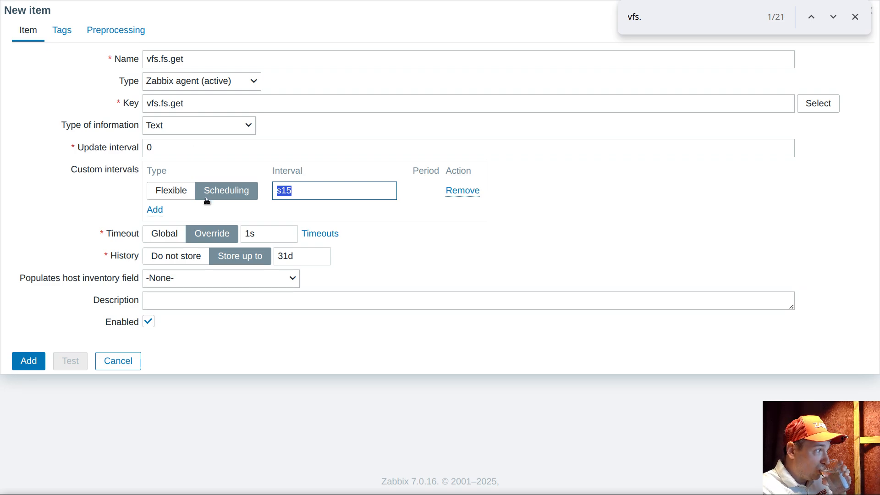
drag(107, 234, 132, 236)
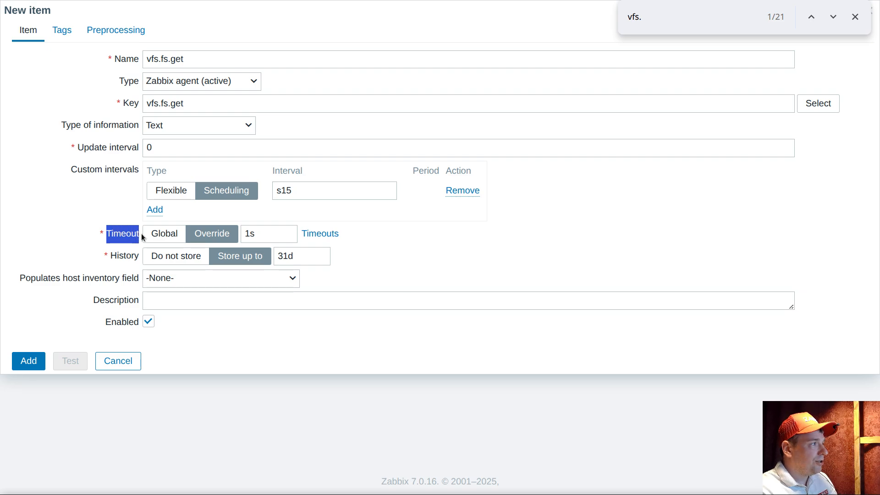
drag(271, 234, 248, 233)
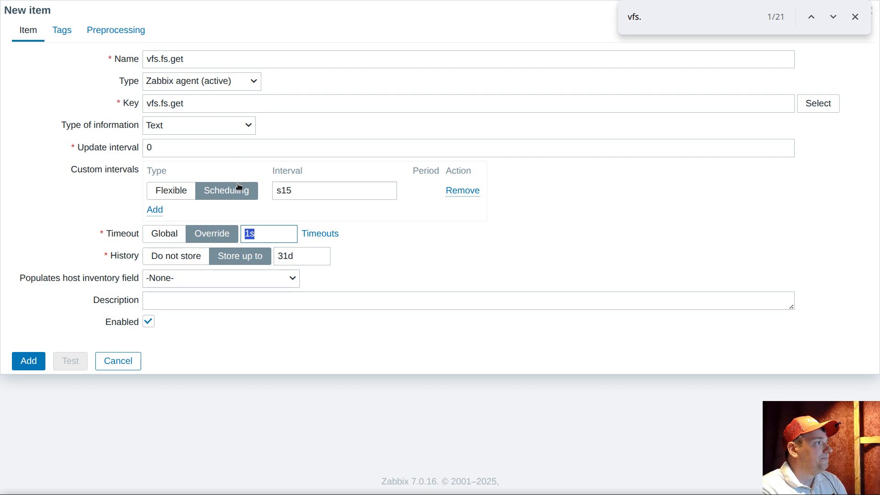
Give the item a tag named fs without a value and add the item to the template
click(62, 32)
click(157, 102)
text(fs)
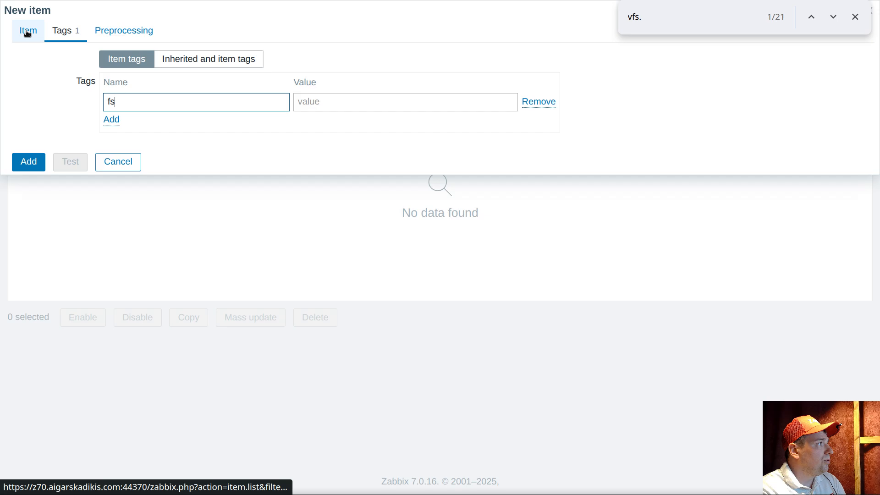
click(26, 32)
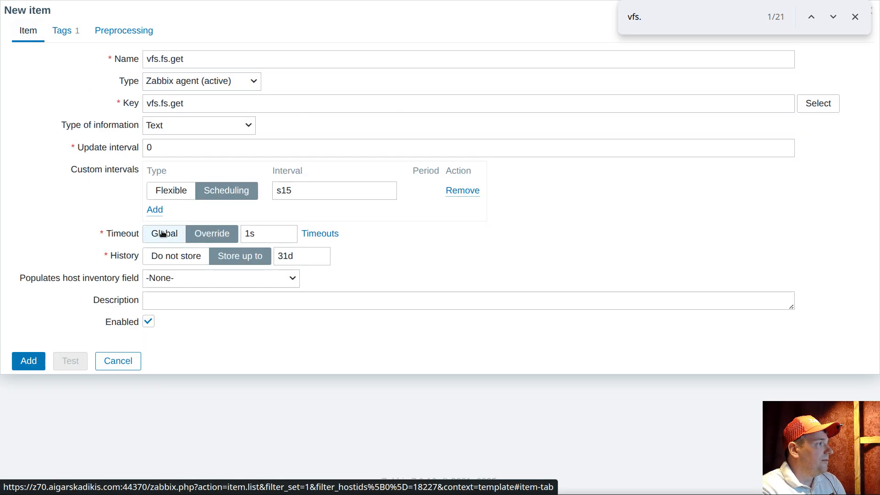
click(30, 360)
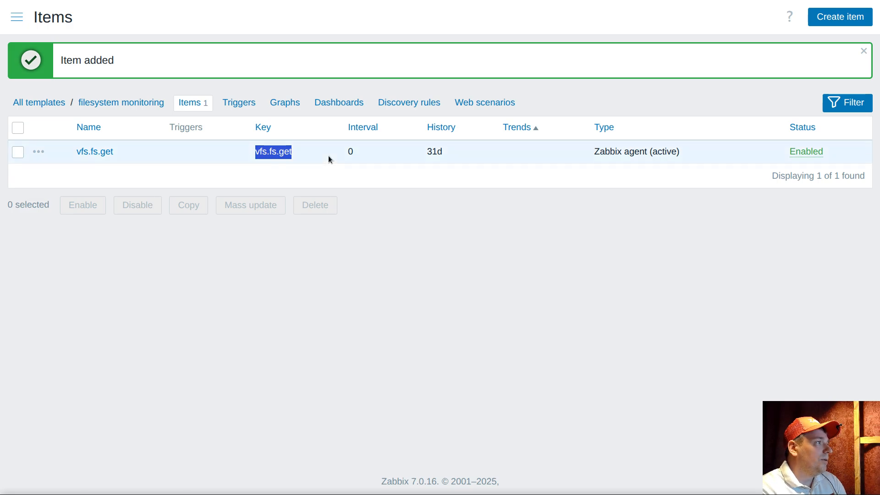
Copy the vfs.fs.get key from the item list and start creating a dependent item from that item
click(246, 165)
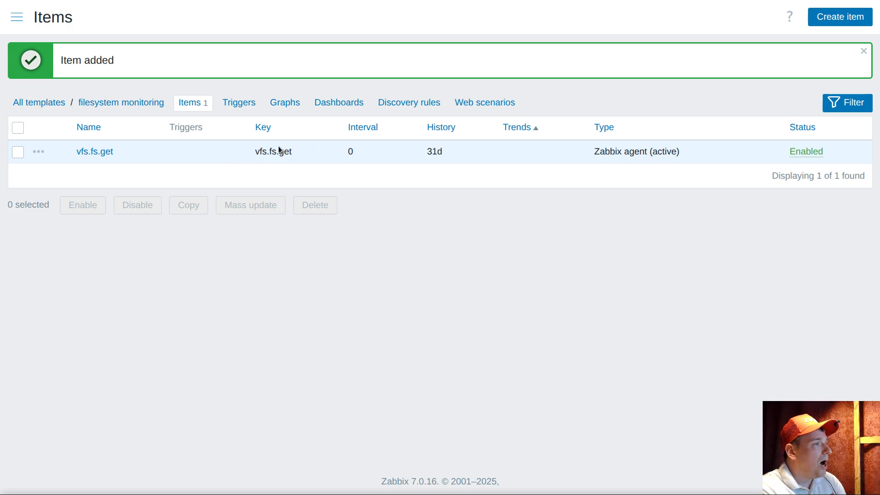
click(38, 151)
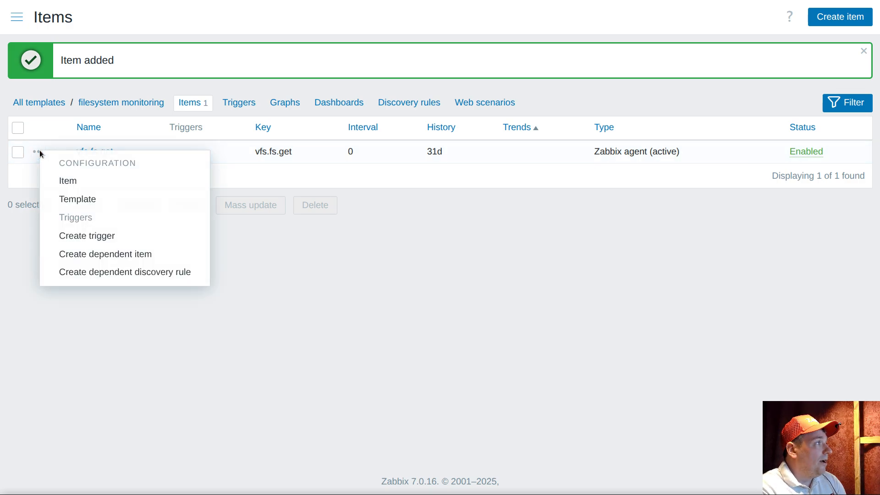
double_click(274, 152)
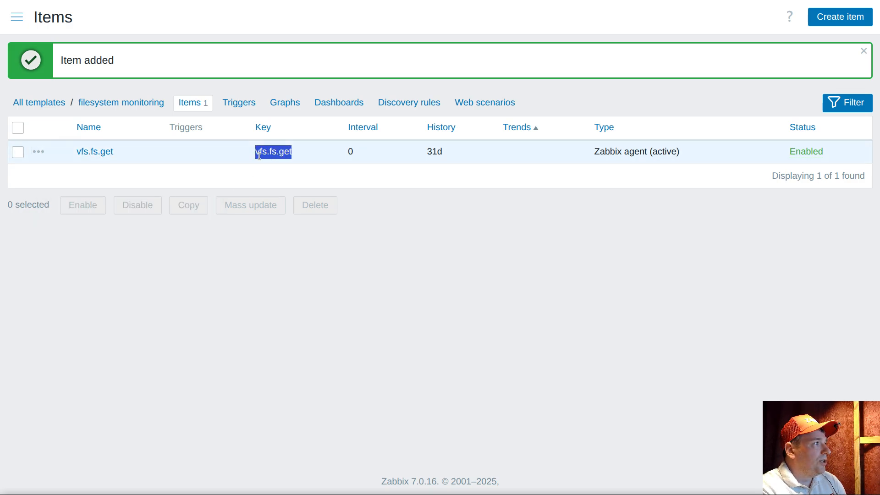
right_click(264, 157)
click(279, 173)
click(39, 152)
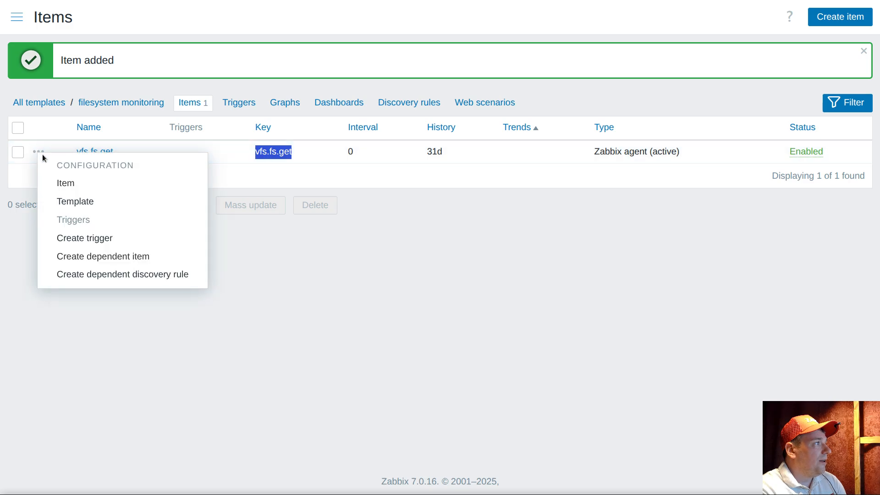
click(64, 256)
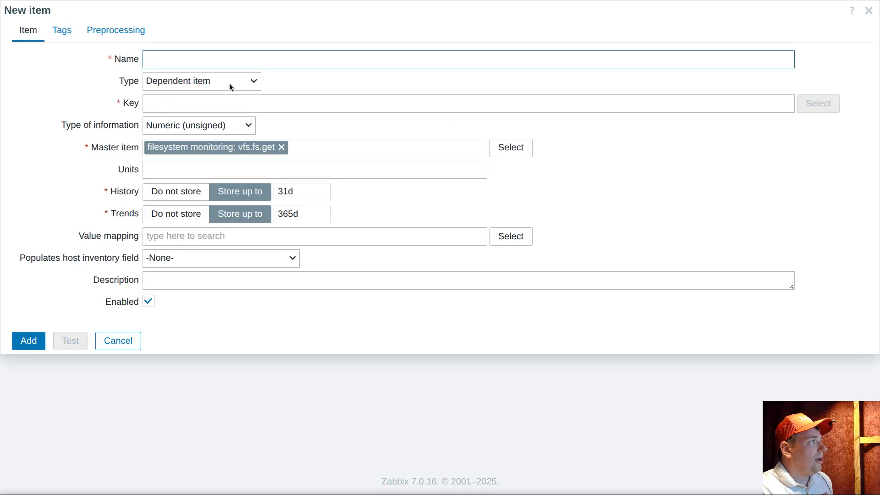
Enter vfs.fs.get.gate as the dependent item's name and key, and set its type of information to Text
key(ctrl+v)
text(gat)
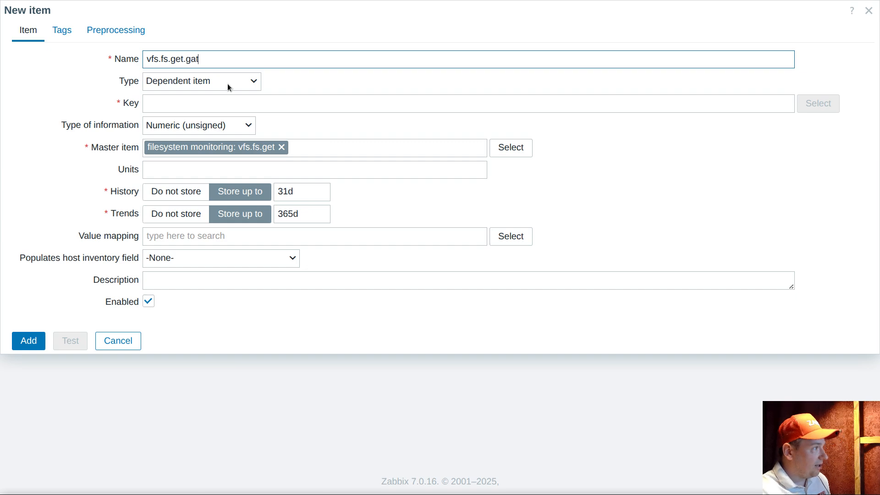
text(e)
triple_click(218, 59)
key(ctrl+c)
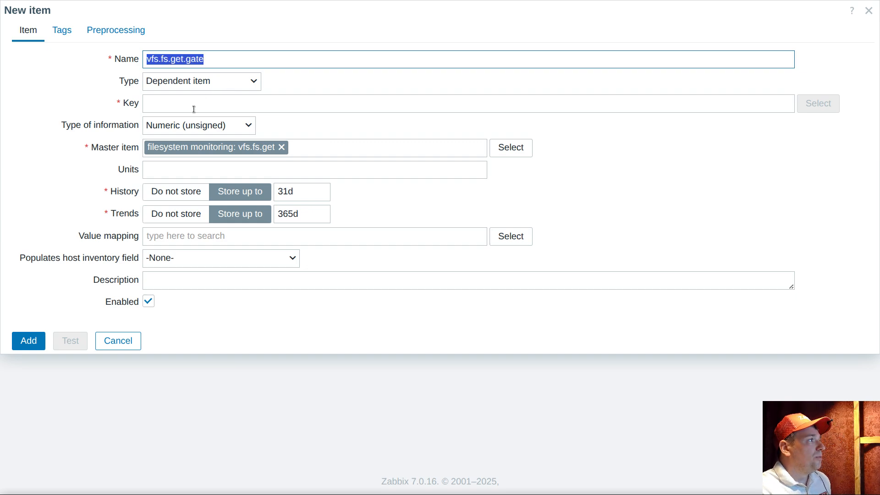
click(194, 106)
key(ctrl+v)
click(195, 121)
click(173, 216)
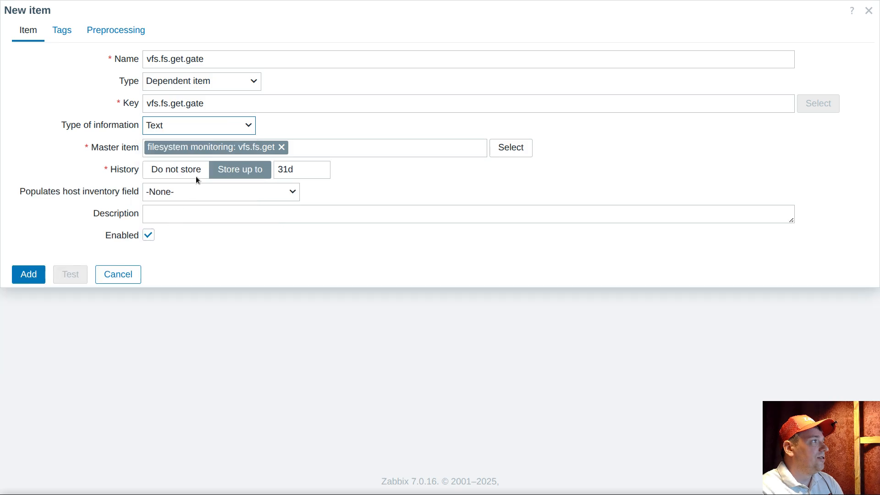
Add a "Check for not supported value" preprocessing step to the dependent item
click(100, 37)
click(130, 56)
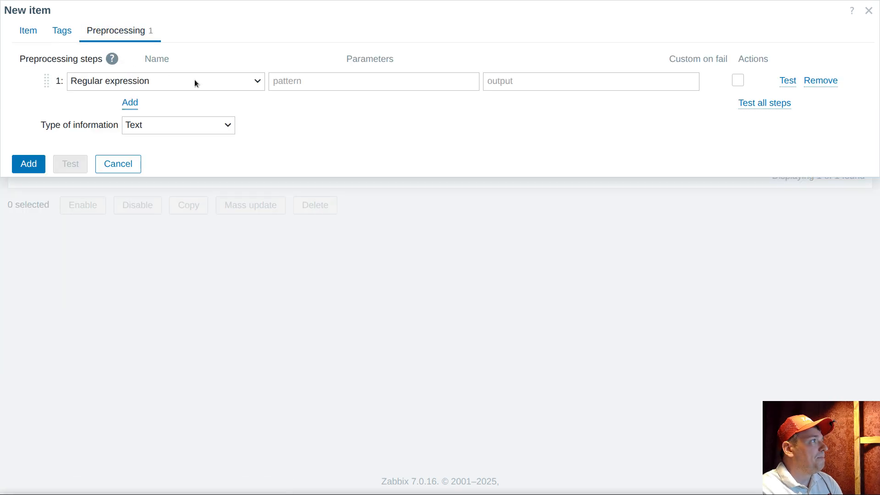
click(214, 83)
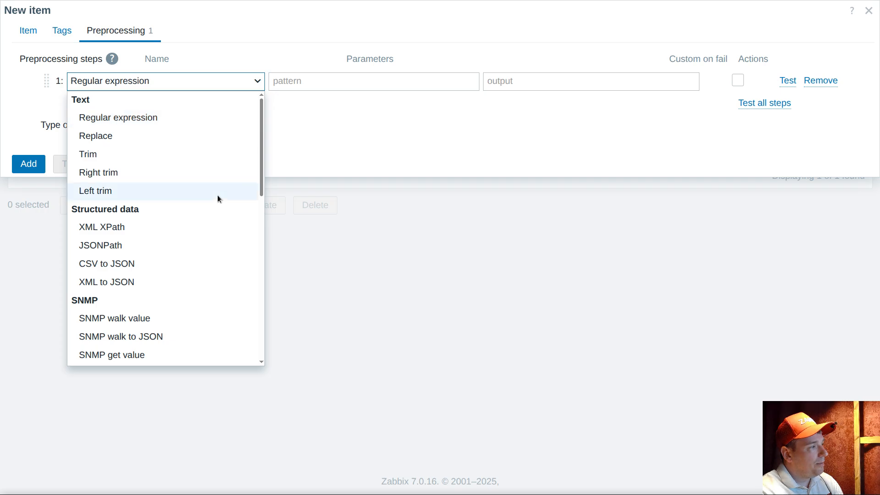
scroll(217, 196, down, 5)
click(142, 248)
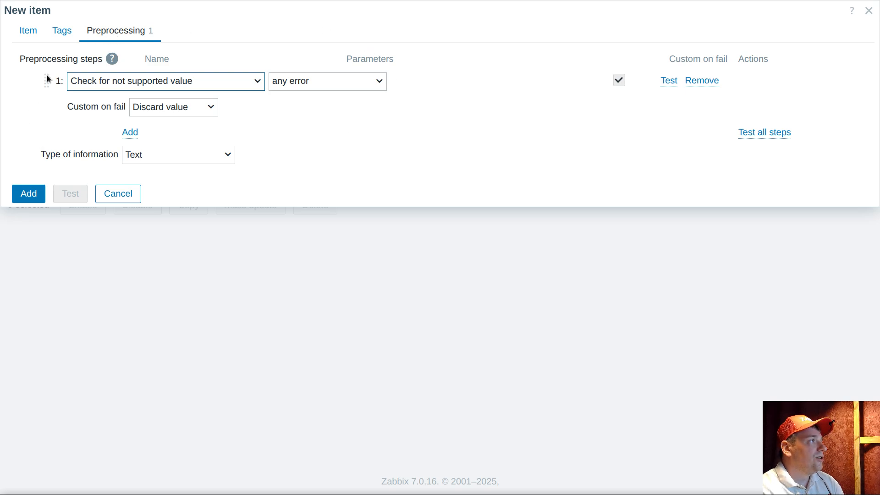
Add the vfs.fs.get.gate item to the template and start creating a dependent item from it
click(26, 196)
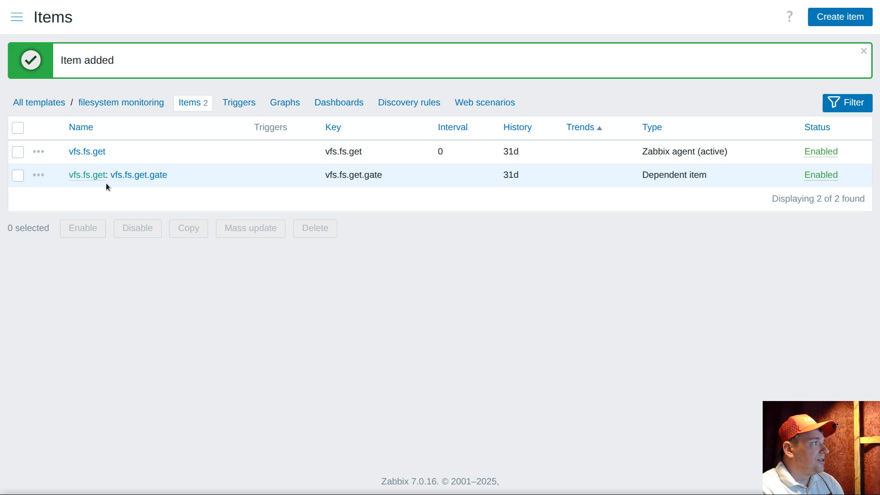
click(36, 176)
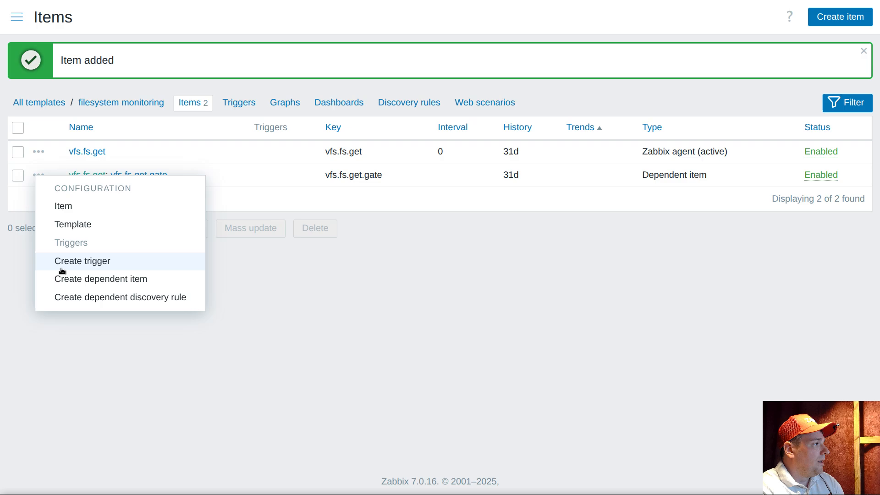
click(97, 280)
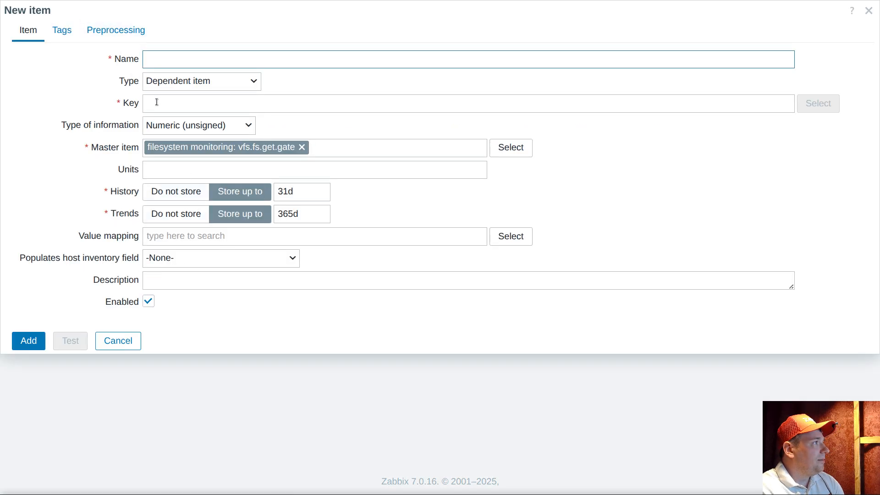
Enter vfs.fs.get.target as the new dependent item's key and name, and set its type of information to Text
click(156, 102)
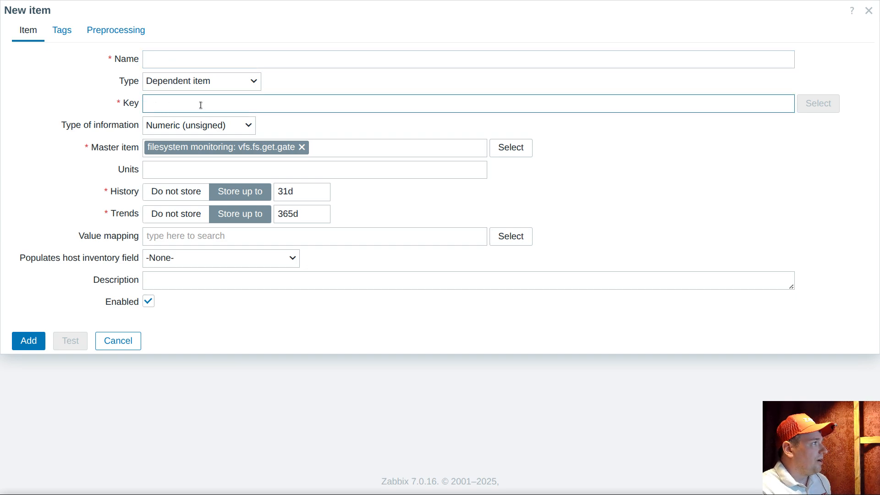
text(vfs.fs.get.gate)
key(BackSpace)
key(BackSpace)
key(BackSpace)
key(BackSpace)
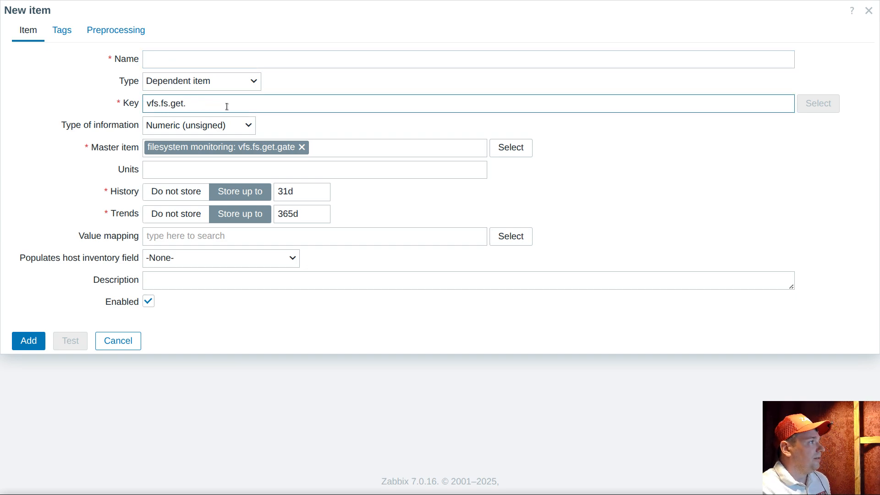
text(target)
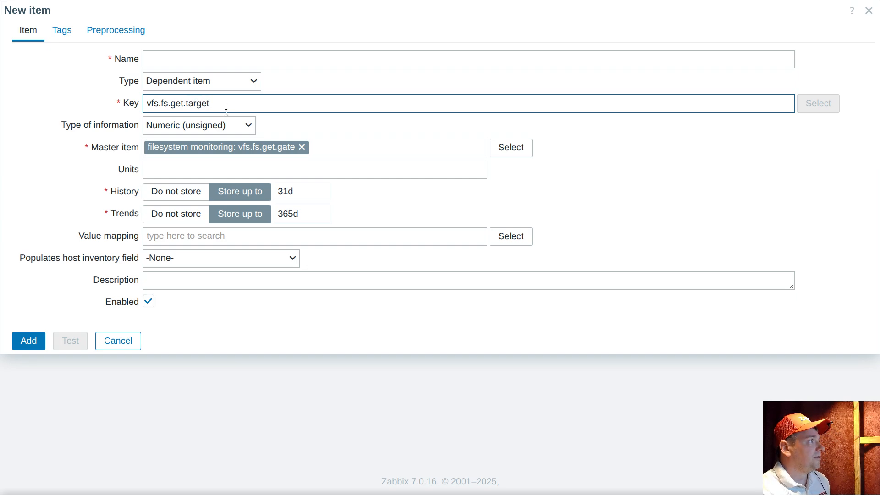
key(ctrl+a)
key(ctrl+c)
click(212, 58)
key(ctrl+v)
click(198, 127)
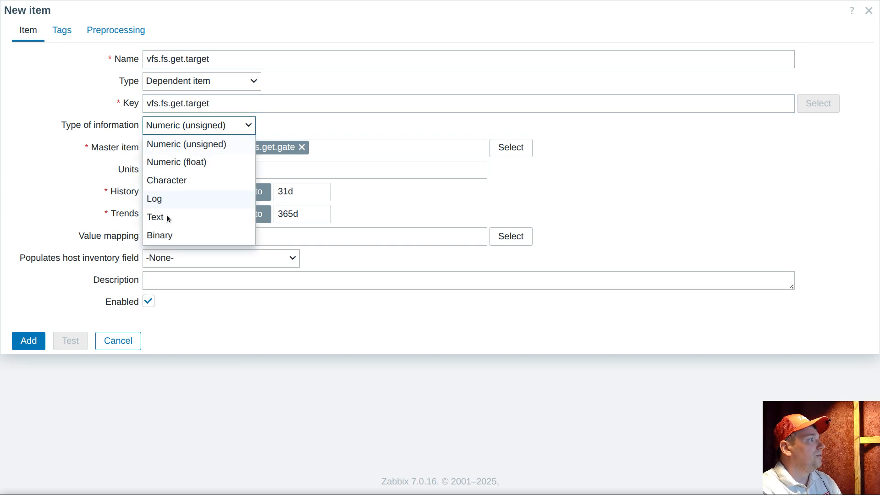
click(166, 216)
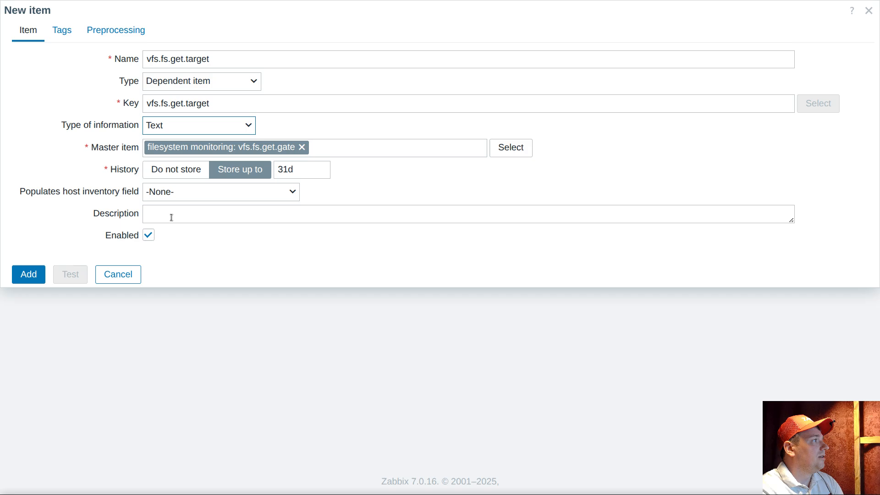
Give the vfs.fs.get.target item a tag named fs without a value
click(68, 32)
click(134, 100)
text(ta)
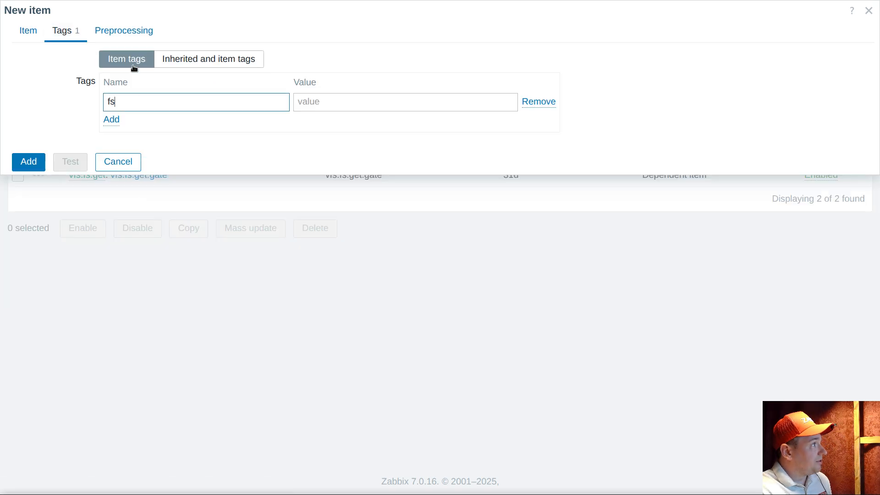
Add a JavaScript preprocessing step to the vfs.fs.get.target item
click(125, 30)
click(134, 58)
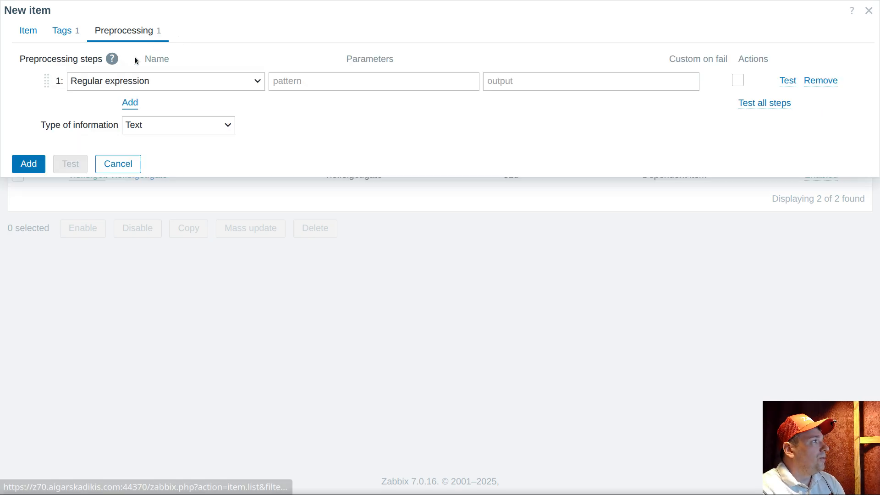
click(189, 86)
scroll(210, 157, down, 10)
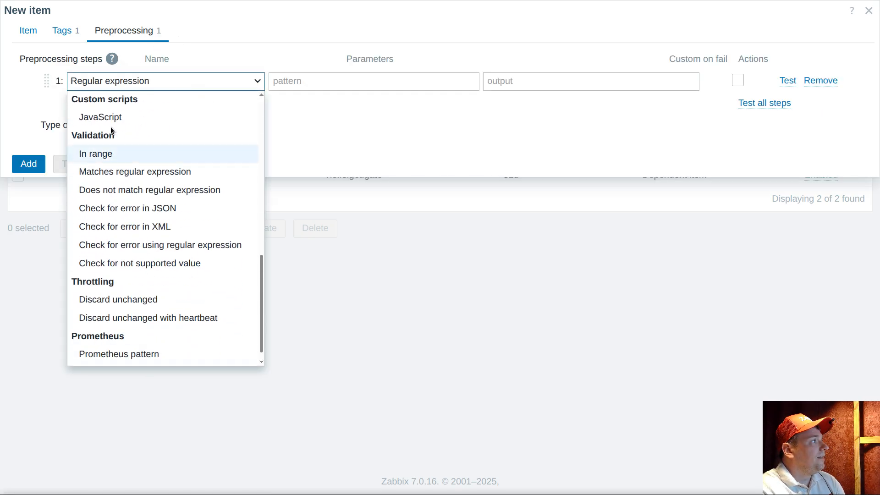
click(109, 114)
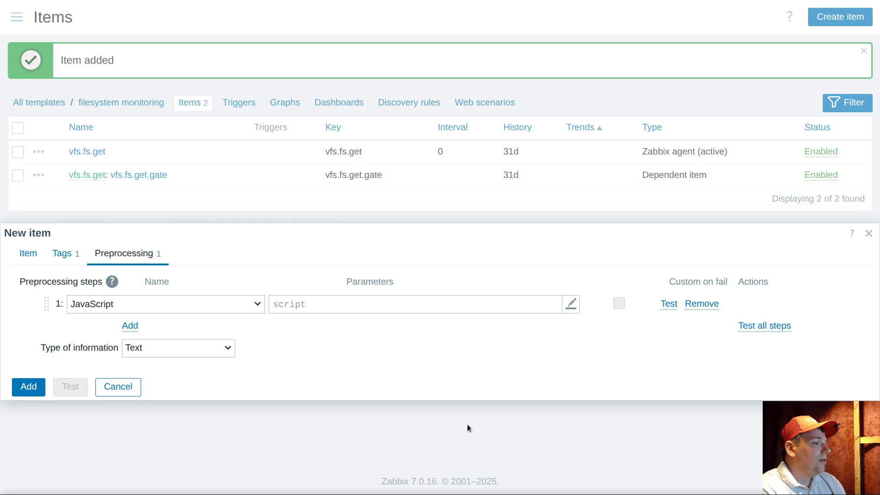
Switch to the code editor and copy the three-line "for LLD rule" script from notes.js
click(477, 494)
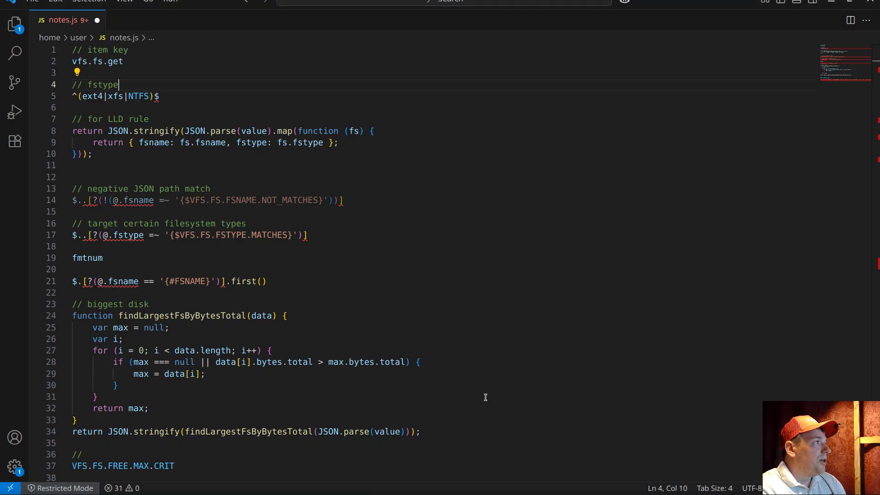
drag(46, 131, 48, 160)
key(ctrl+c)
right_click(122, 143)
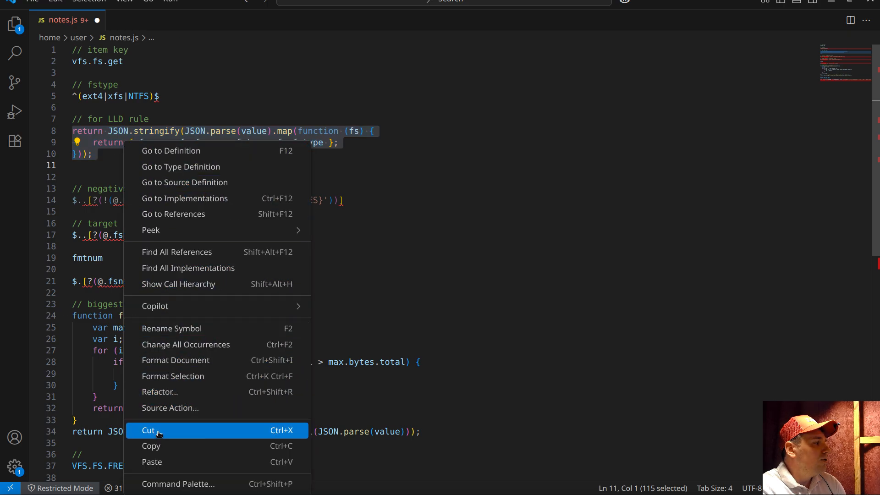
click(239, 447)
Switch back to Zabbix, paste the copied script into the JavaScript step, remove its trailing empty line and apply it
key(alt+Tab)
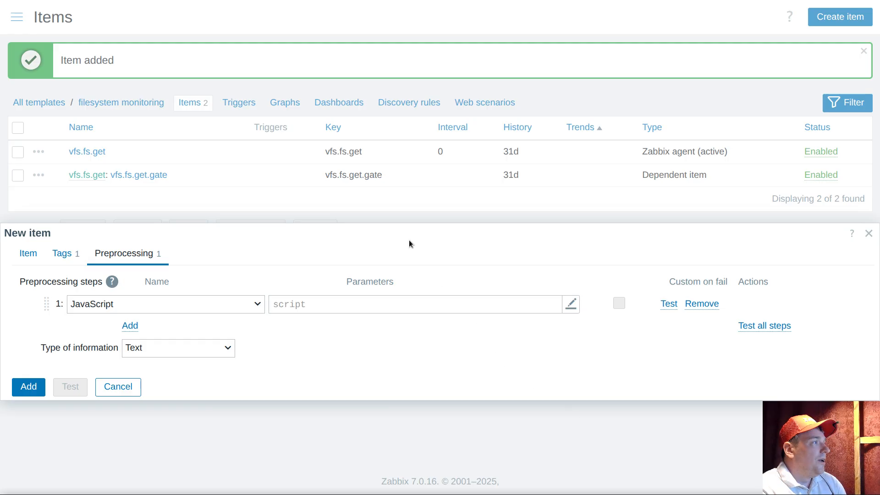
click(308, 304)
right_click(209, 44)
click(248, 173)
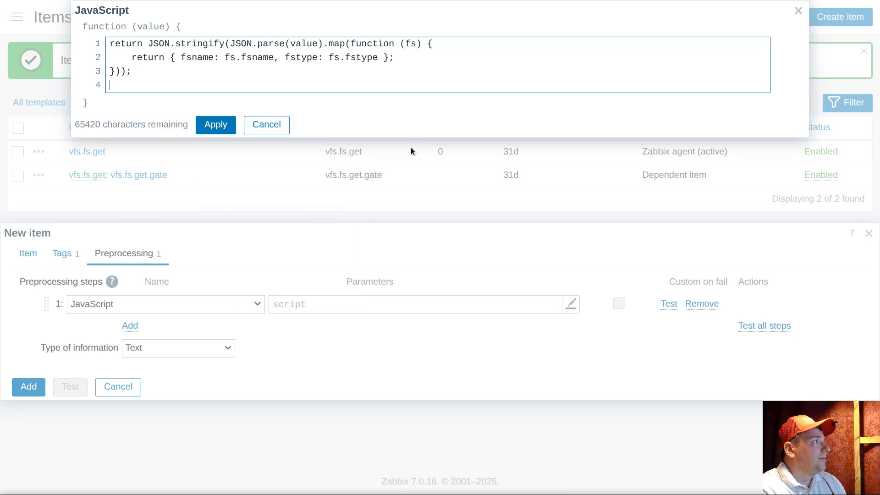
double_click(246, 57)
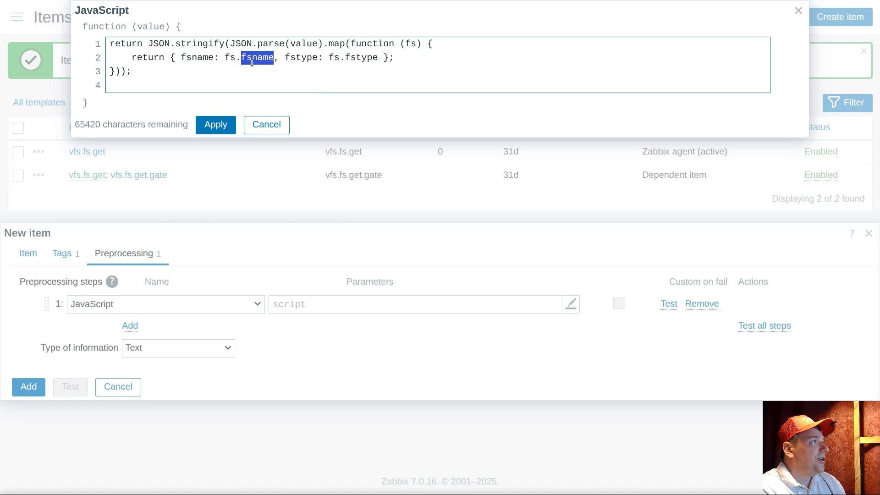
double_click(357, 57)
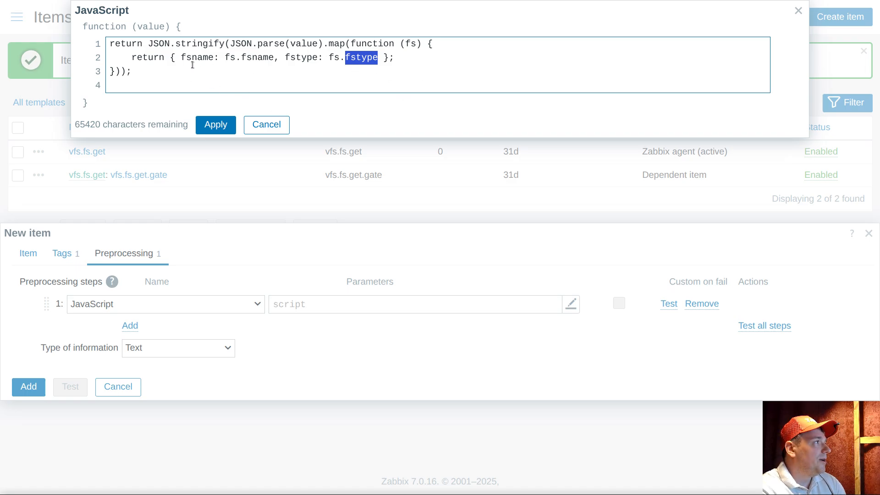
click(155, 72)
key(Delete)
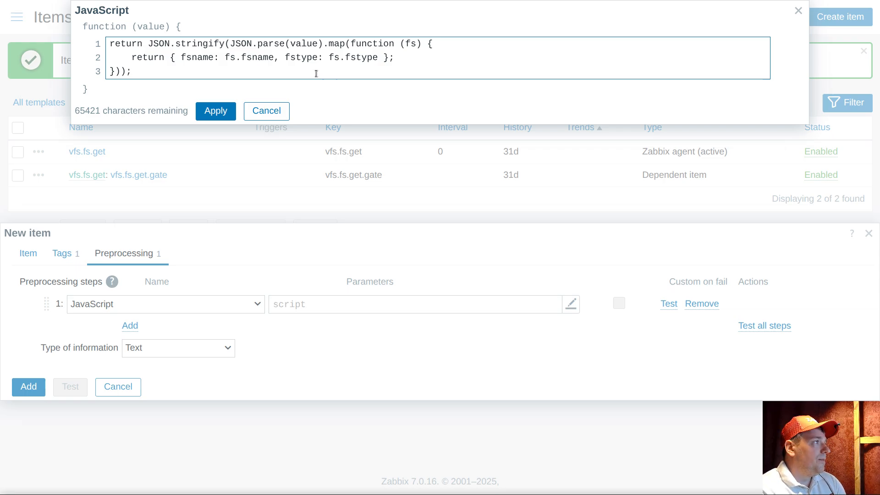
click(216, 111)
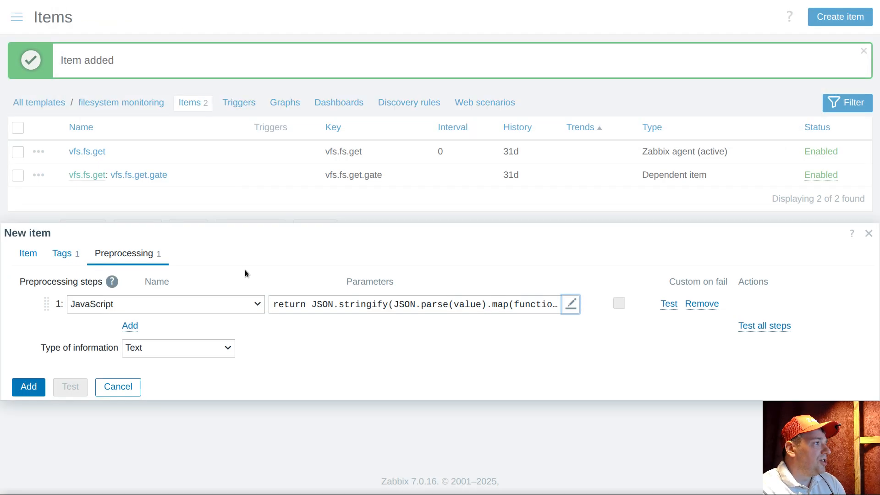
Add a second preprocessing step, "Discard unchanged with heartbeat", set to 8h, and add the item to the template
click(130, 325)
click(149, 329)
scroll(150, 274, down, 5)
scroll(150, 274, down, 5)
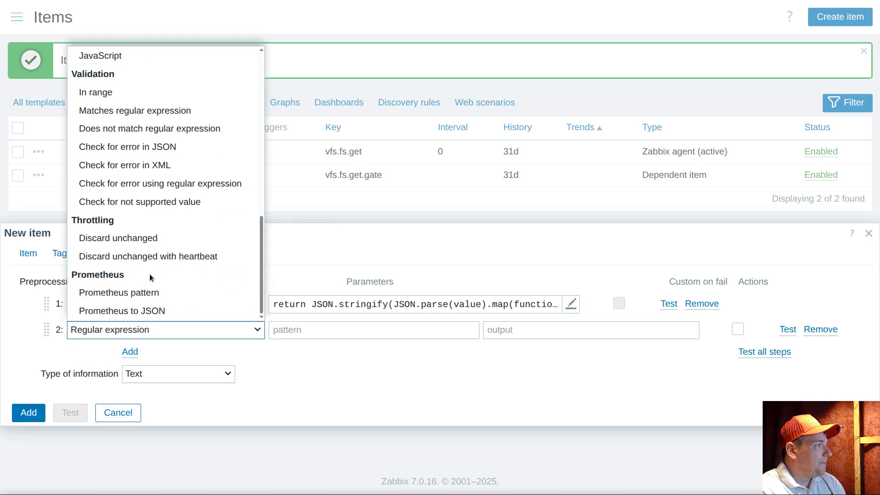
click(135, 255)
click(308, 334)
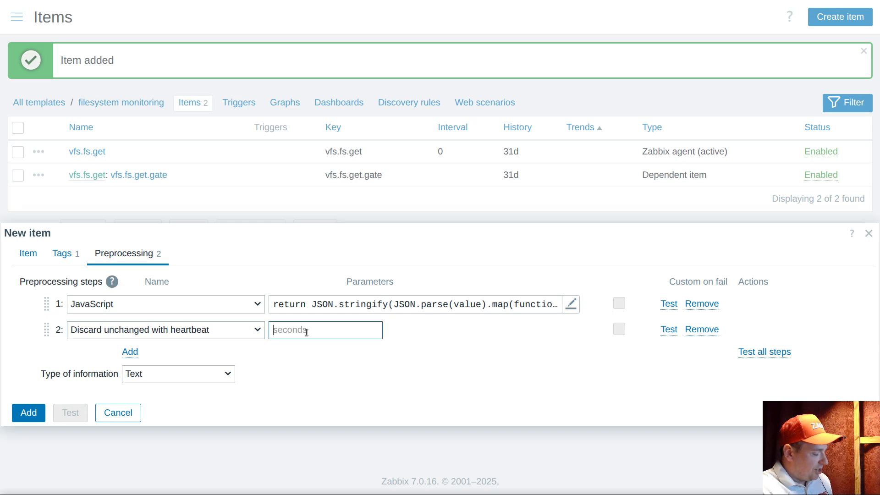
text(8h)
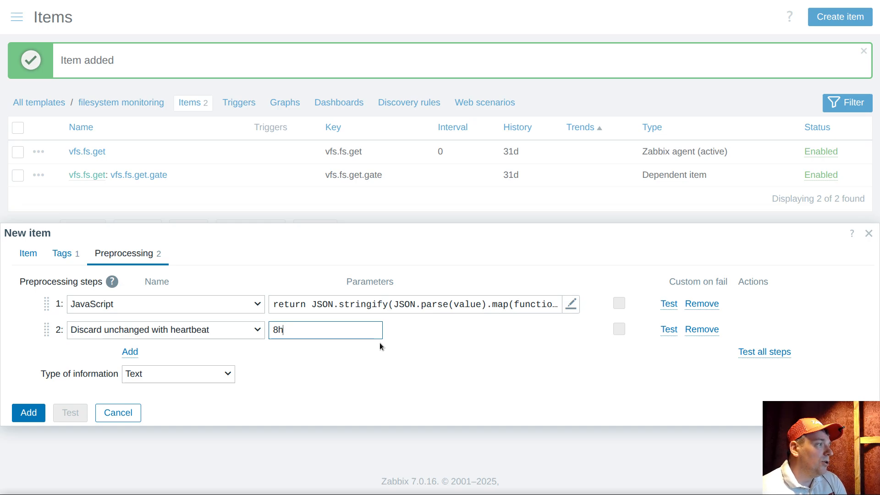
click(23, 413)
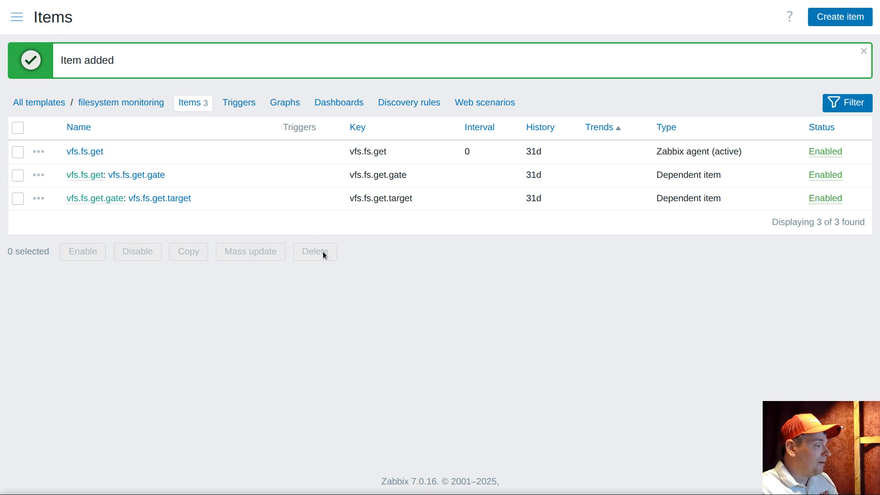
Open the latest data under Monitoring and check the tag condition in the saved filesystem filter
click(16, 17)
click(65, 111)
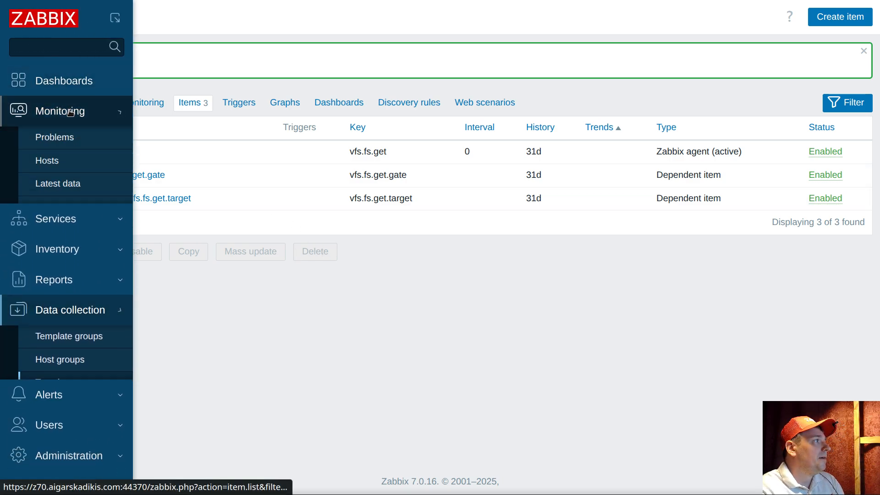
click(59, 183)
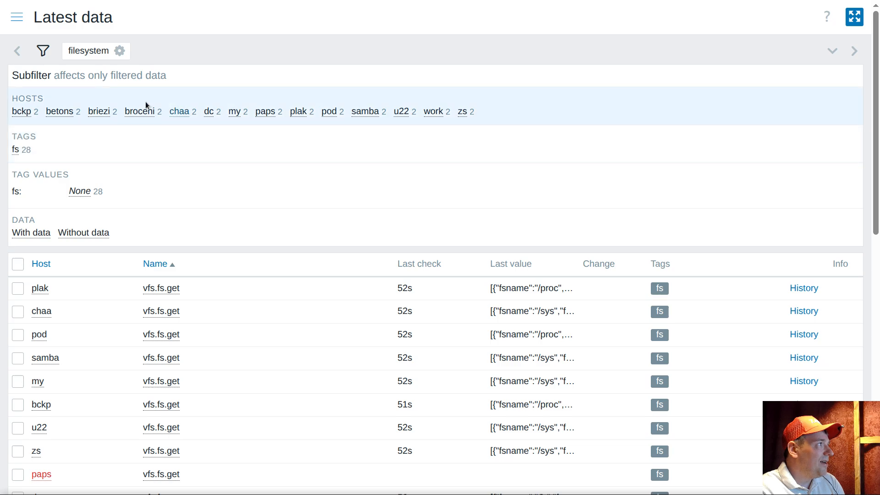
click(89, 50)
click(473, 102)
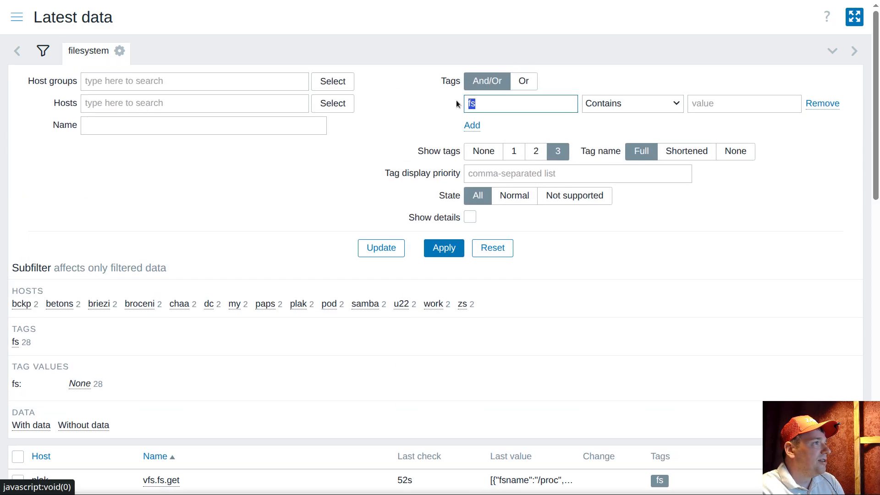
click(93, 51)
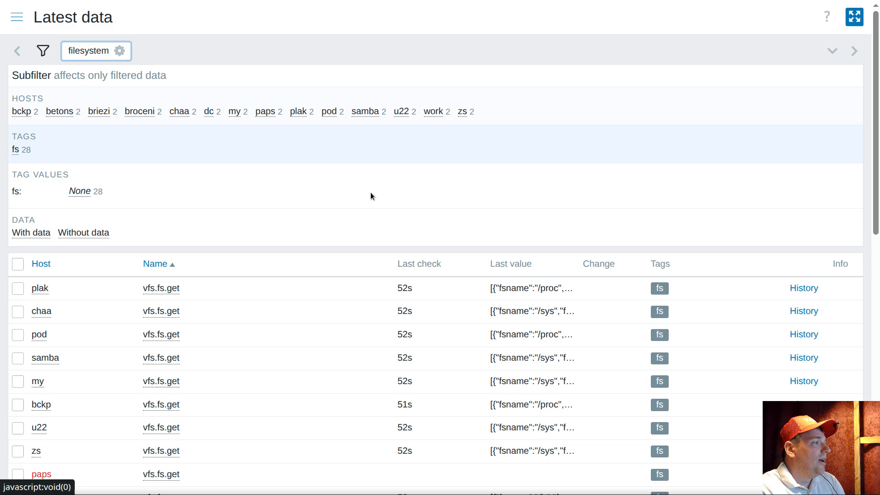
Inspect the fsname and fstype fields in the full vfs.fs.get value of host plak
scroll(489, 202, down, 3)
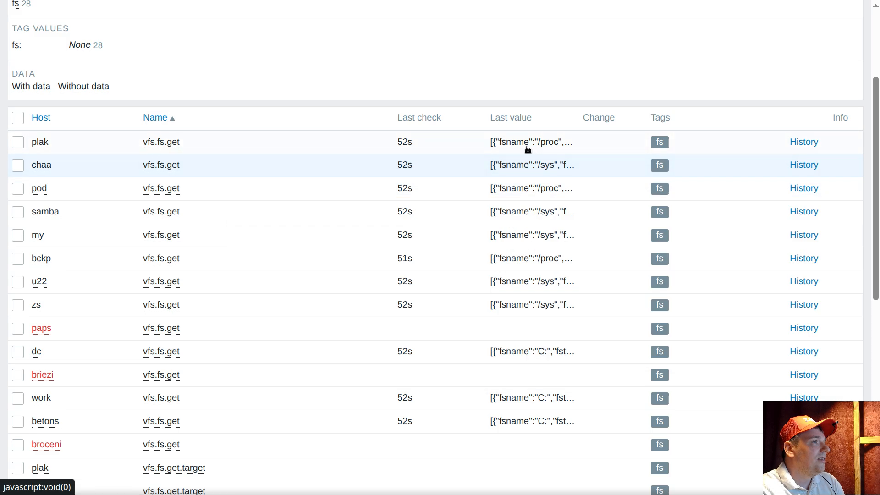
click(531, 142)
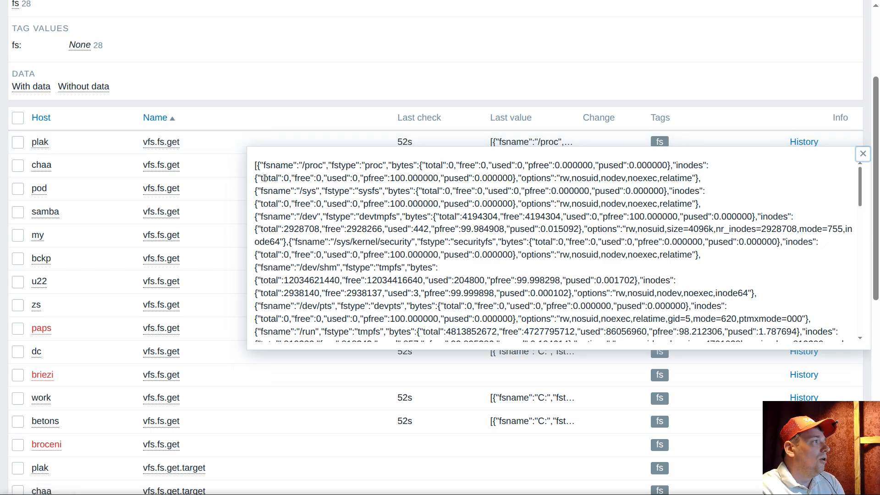
double_click(280, 166)
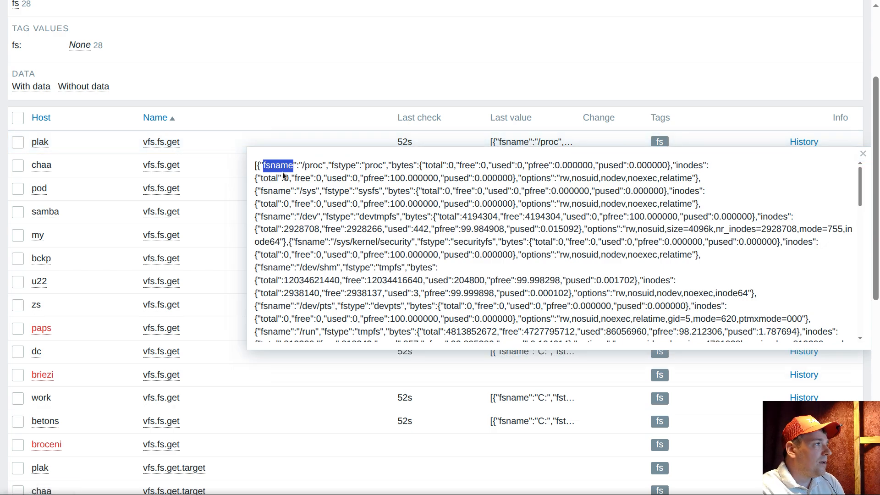
double_click(342, 166)
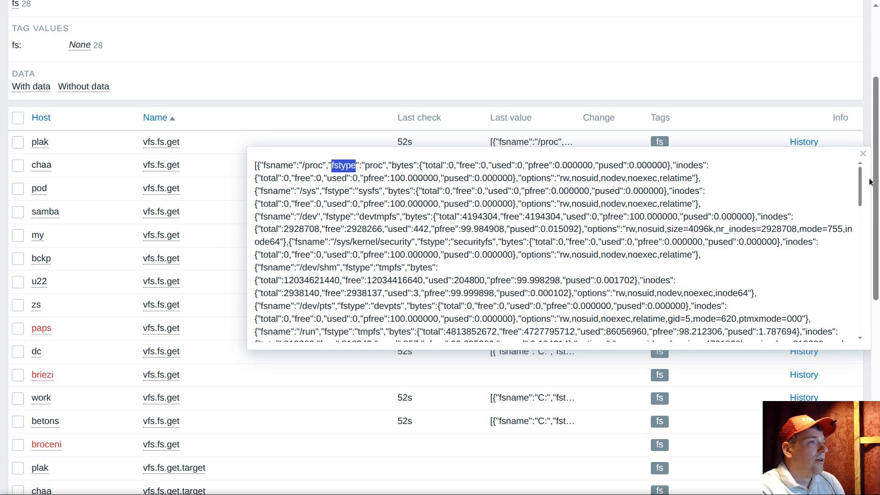
click(864, 154)
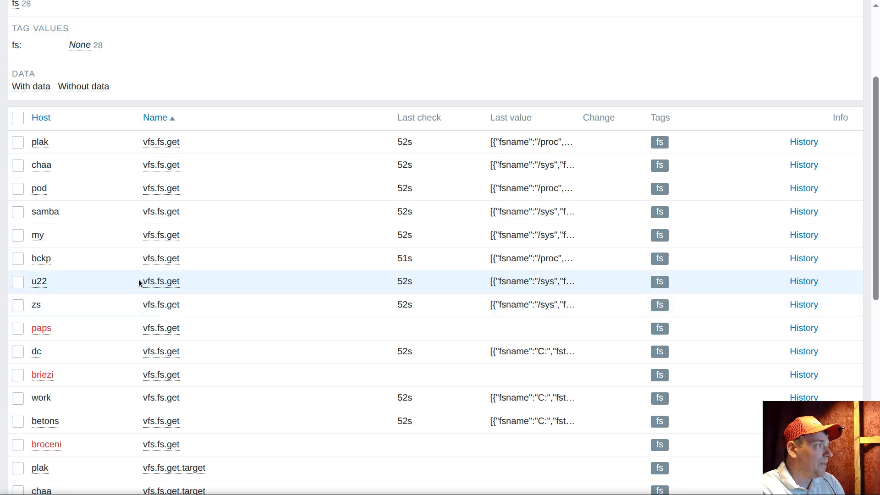
Check the full vfs.fs.get values of hosts u22, dc and pod in the latest data
drag(139, 279, 181, 279)
click(514, 279)
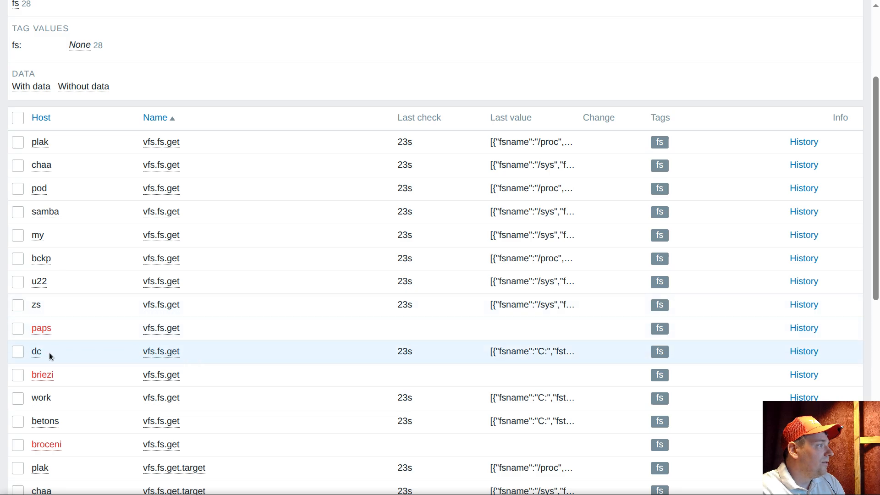
drag(49, 353, 31, 351)
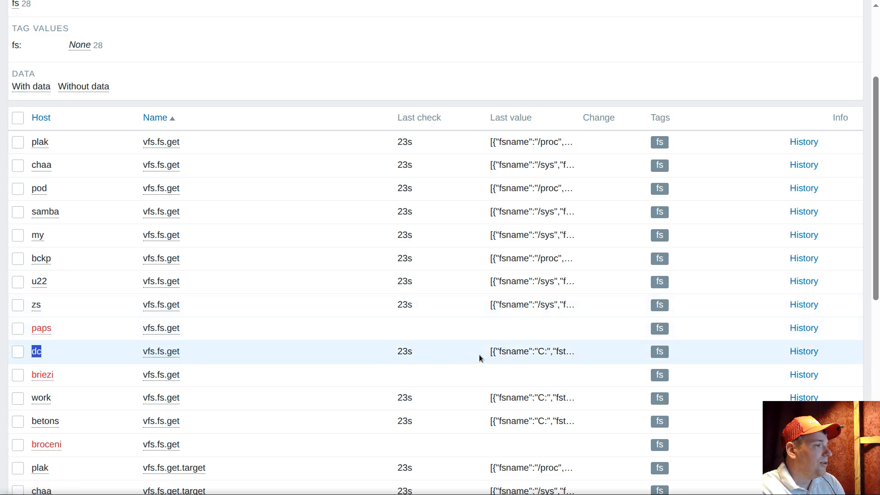
click(535, 353)
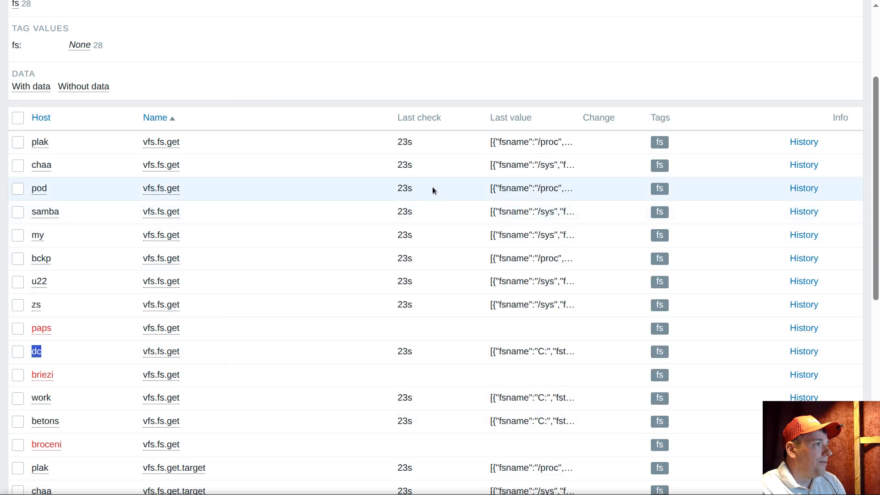
click(511, 190)
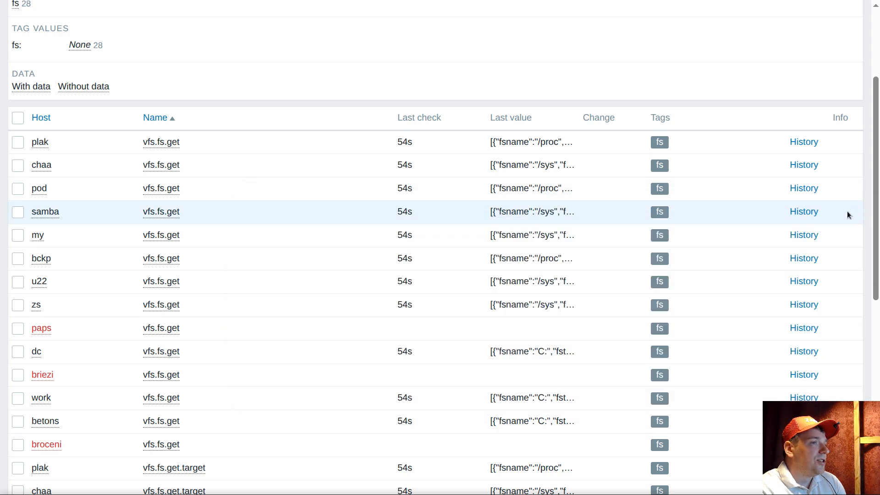
Inspect the fsname and fstype fields in the full vfs.fs.get.target value of host samba
drag(876, 182, 870, 312)
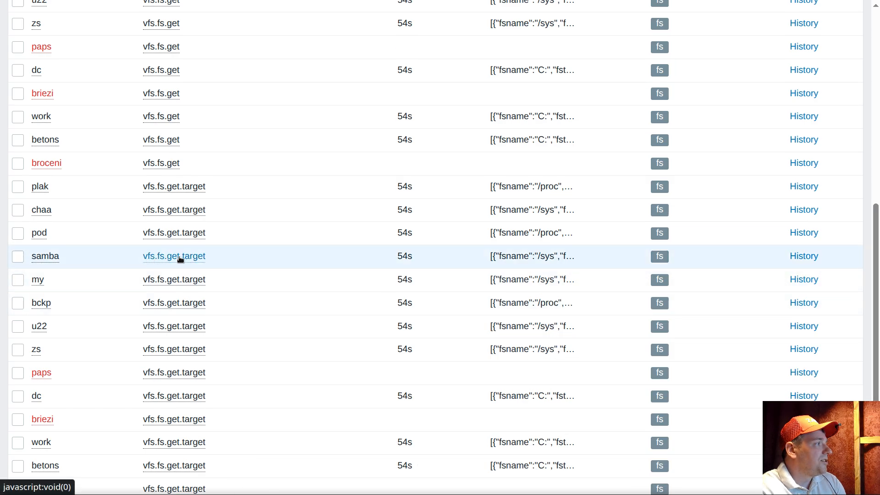
click(522, 260)
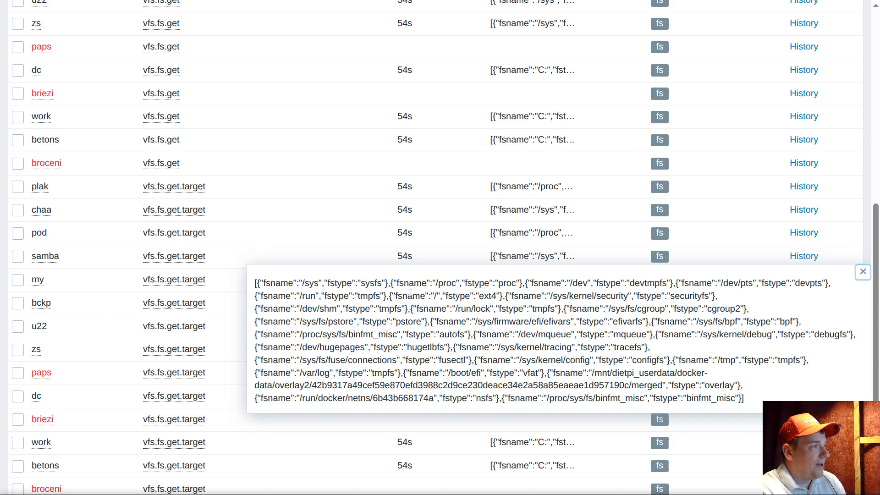
double_click(277, 284)
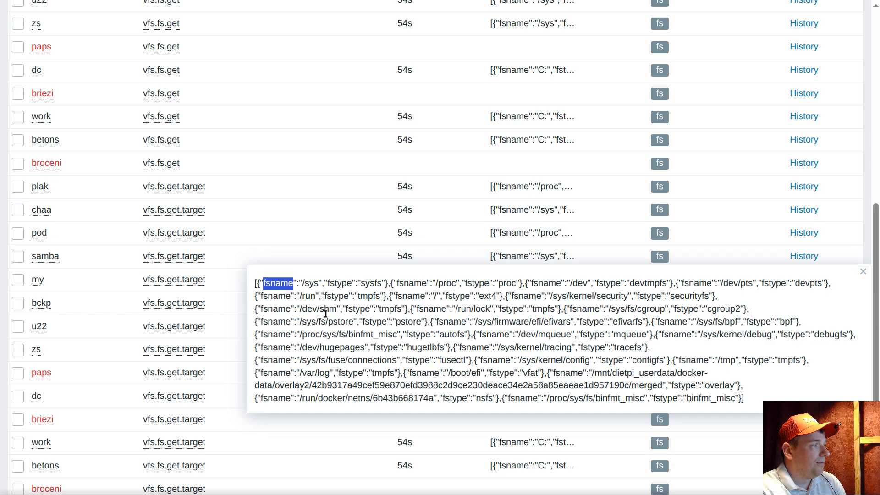
double_click(280, 296)
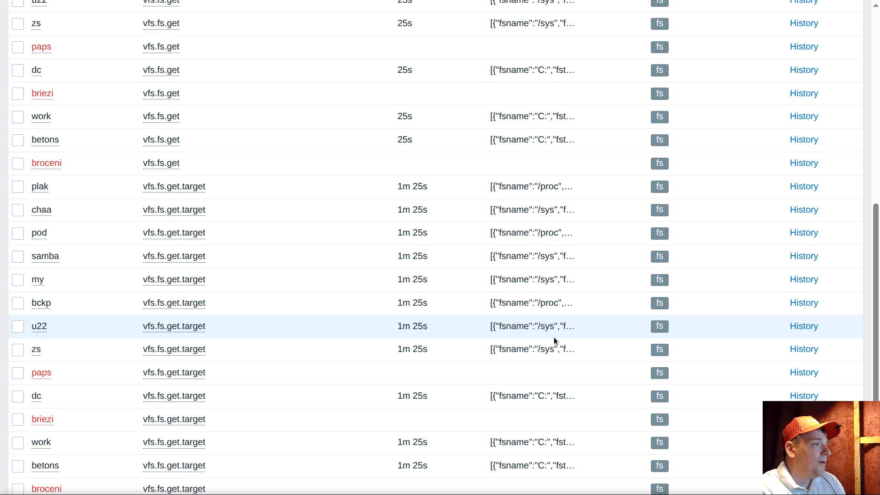
Inspect the fstype and fsname fields in host bckp's full vfs.fs.get.target value, and close it
click(531, 302)
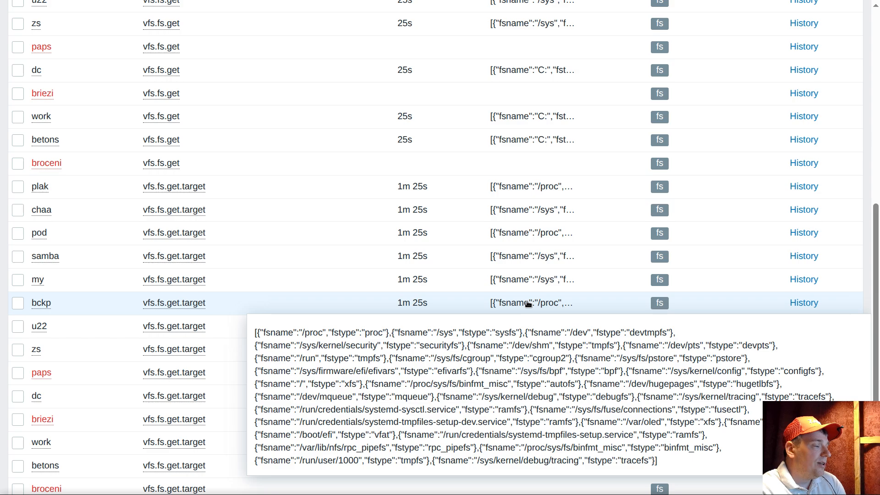
double_click(473, 327)
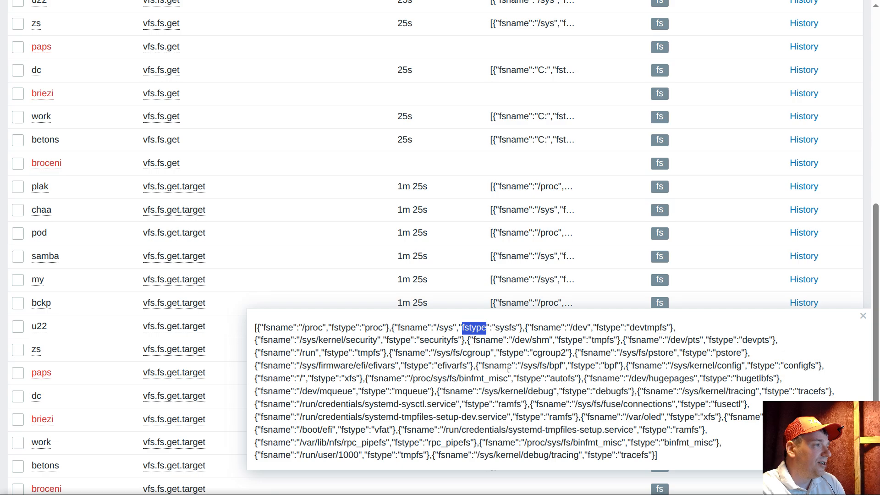
double_click(413, 327)
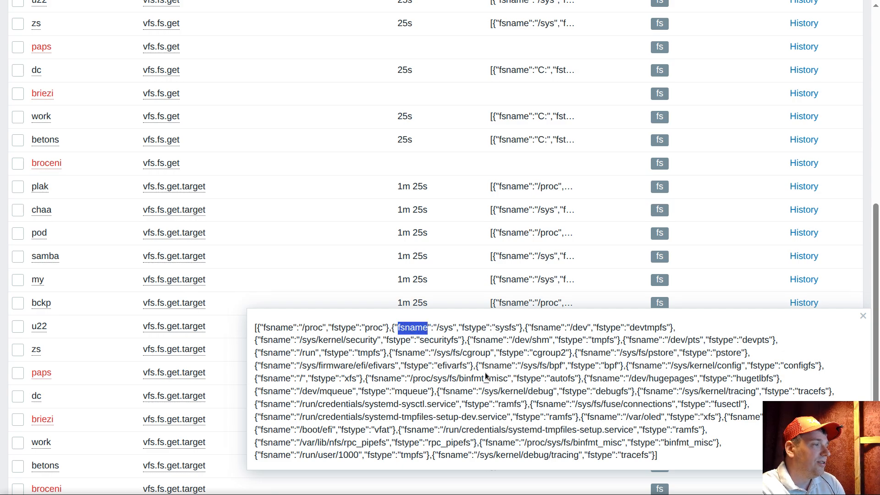
click(863, 316)
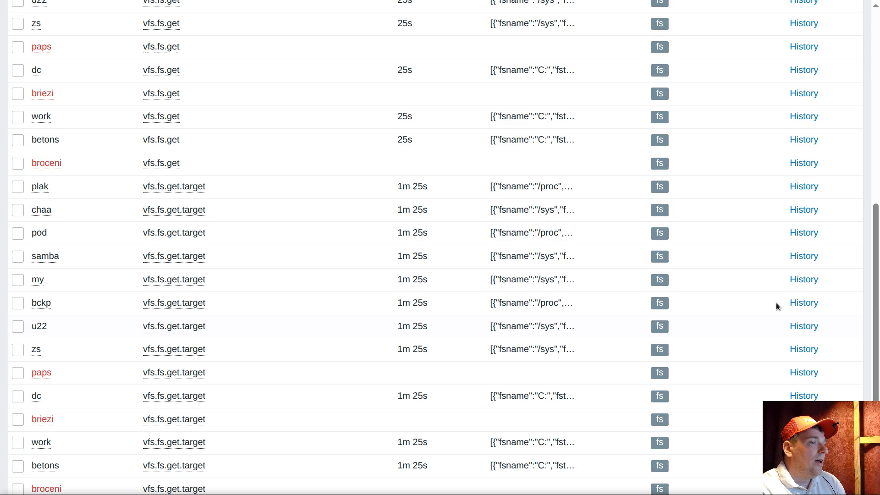
Open the macros of the filesystem monitoring template under Data collection and name a new macro {$FSTYPE}
scroll(357, 234, up, 8)
scroll(275, 201, up, 2)
click(17, 21)
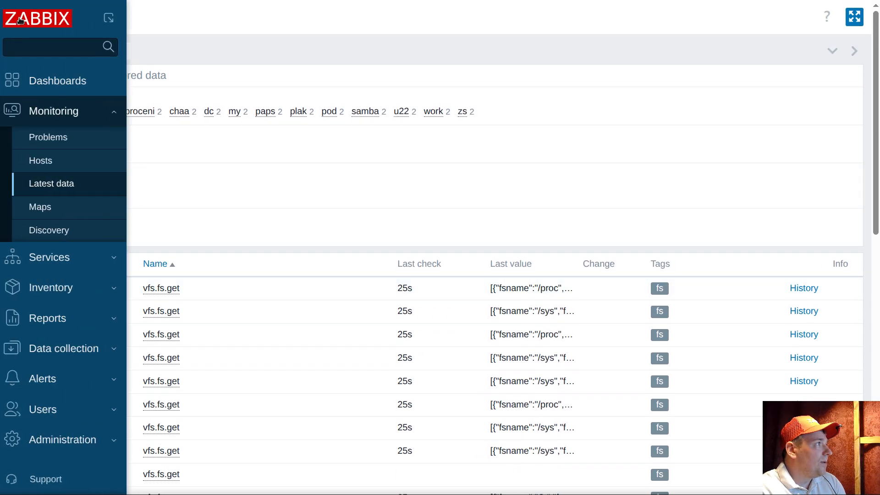
click(70, 348)
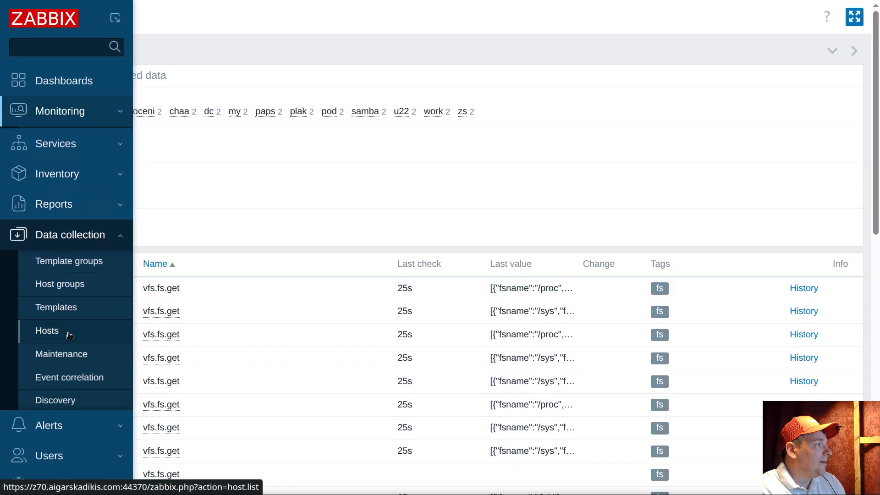
click(67, 305)
click(84, 260)
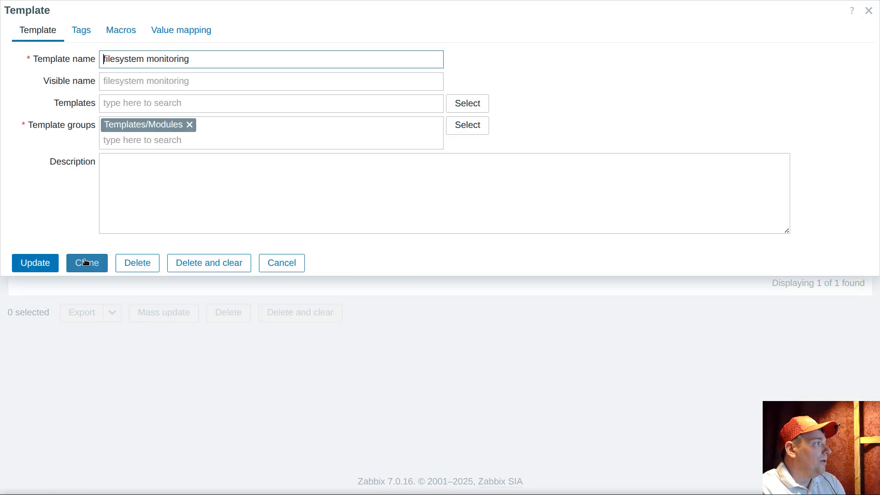
click(119, 27)
click(103, 105)
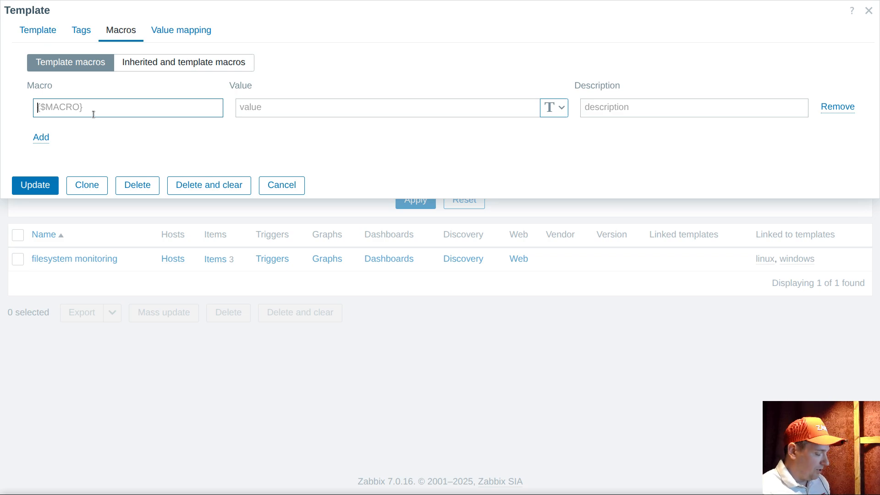
text({$FS)
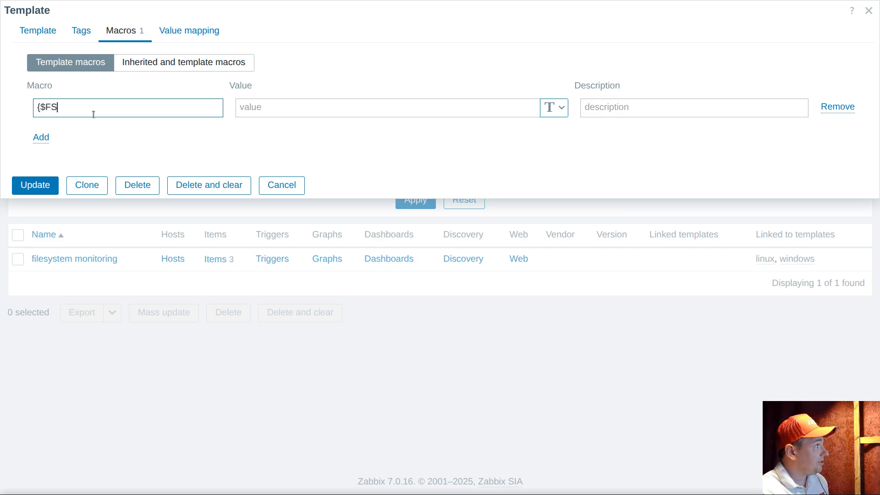
text(TYPE})
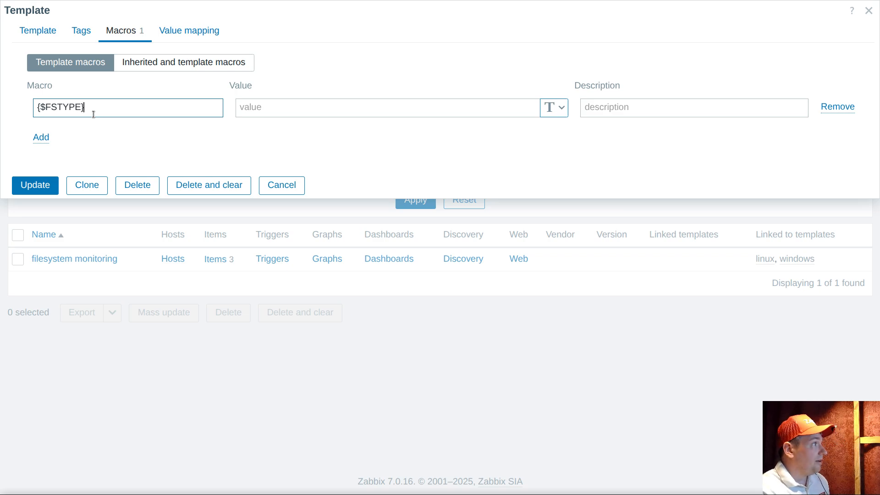
Set the value of the {$FSTYPE} macro to the regular expression ^(ext4|xfs|NTFS)$
click(292, 112)
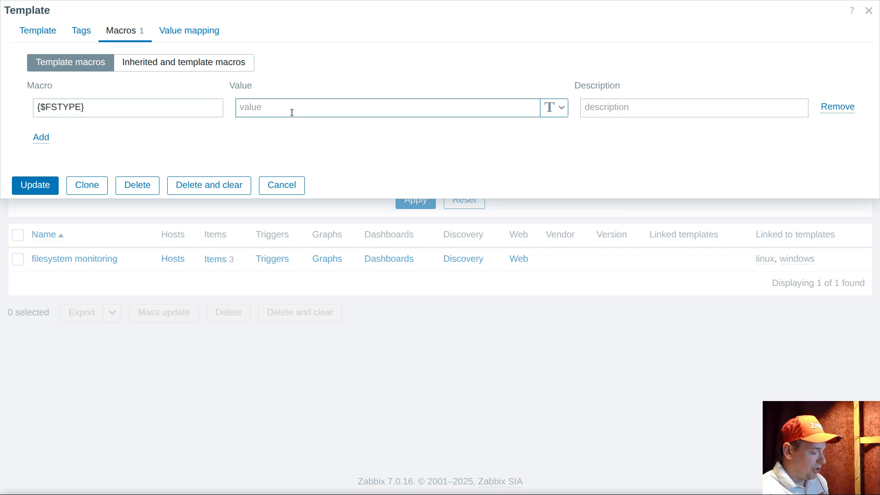
text({$)
key(BackSpace)
key(BackSpace)
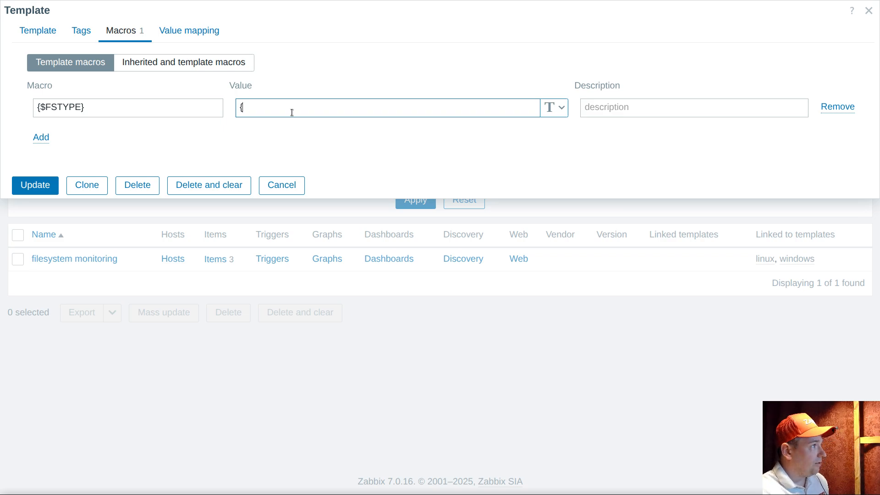
text(()
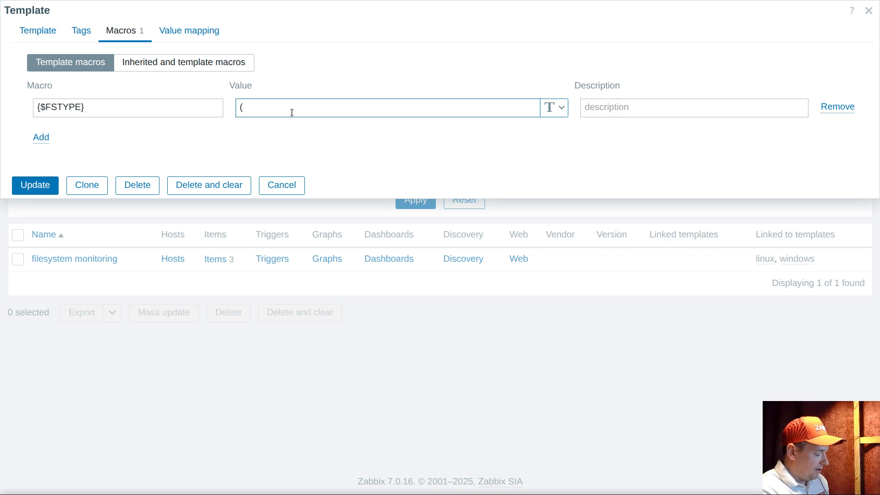
key(Home)
text(^)
key(shift+Left)
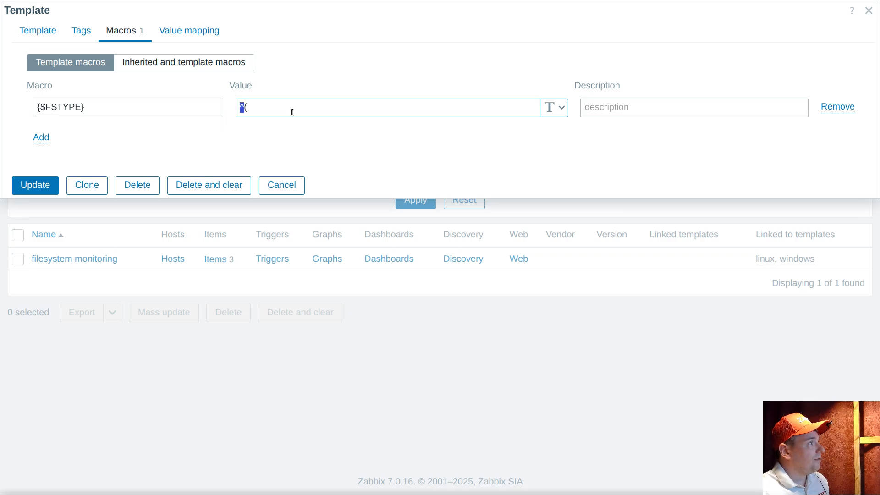
key(End)
text(ext)
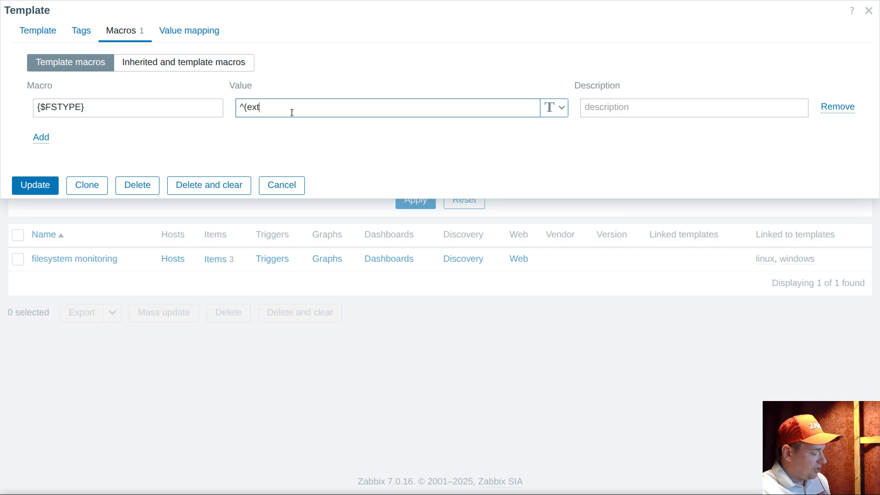
text(4|f)
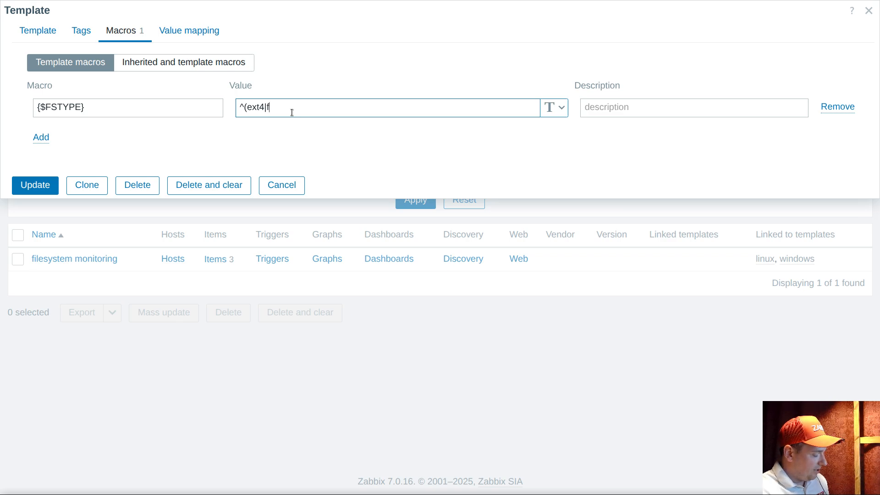
key(BackSpace)
text(xfs)
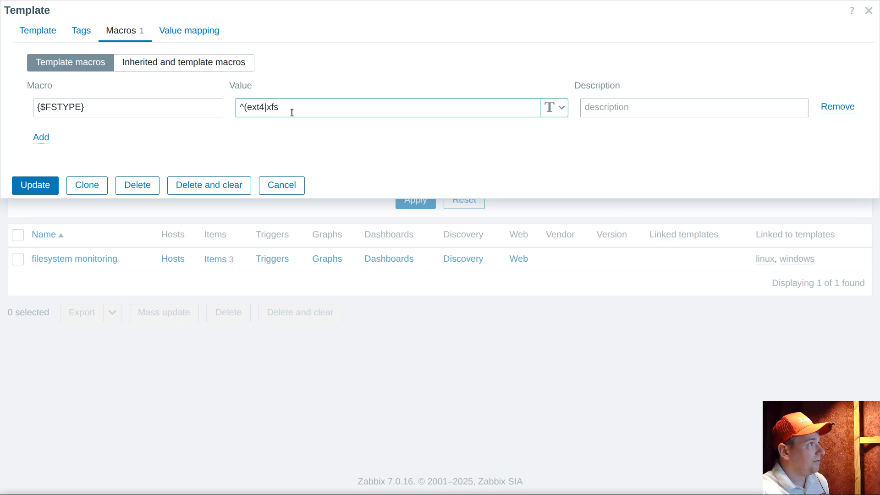
text(|N)
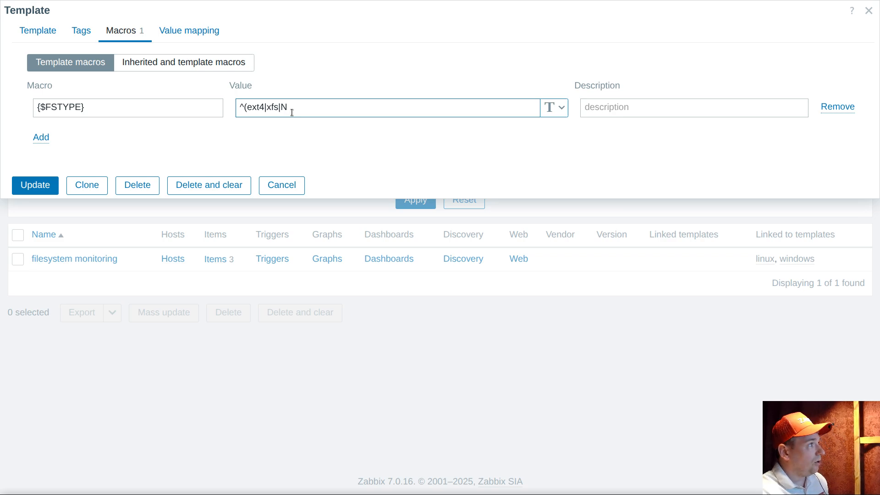
text(TFS)
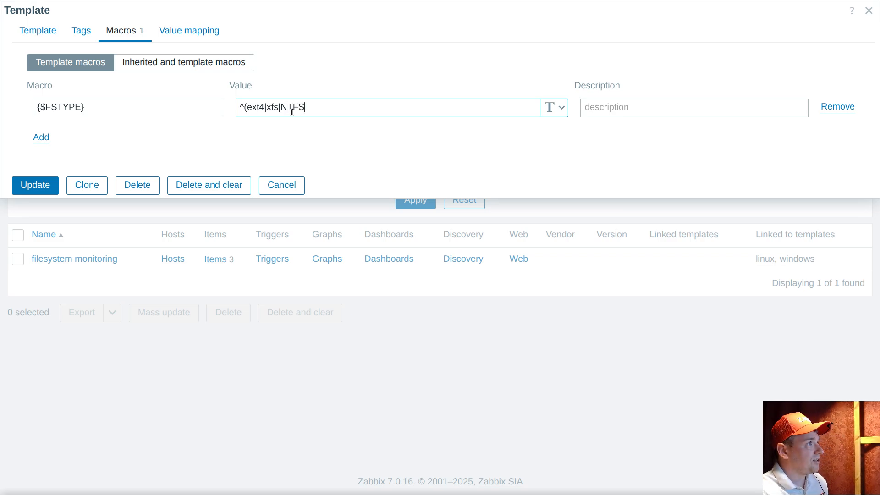
text())
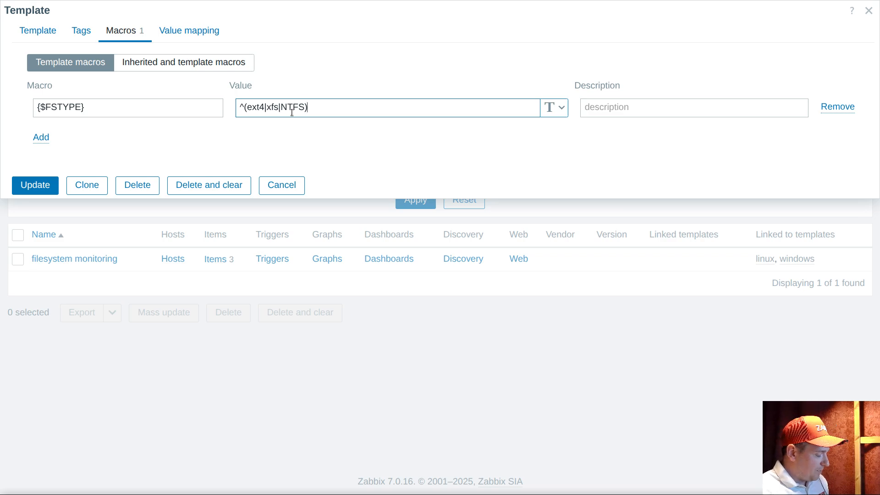
text($)
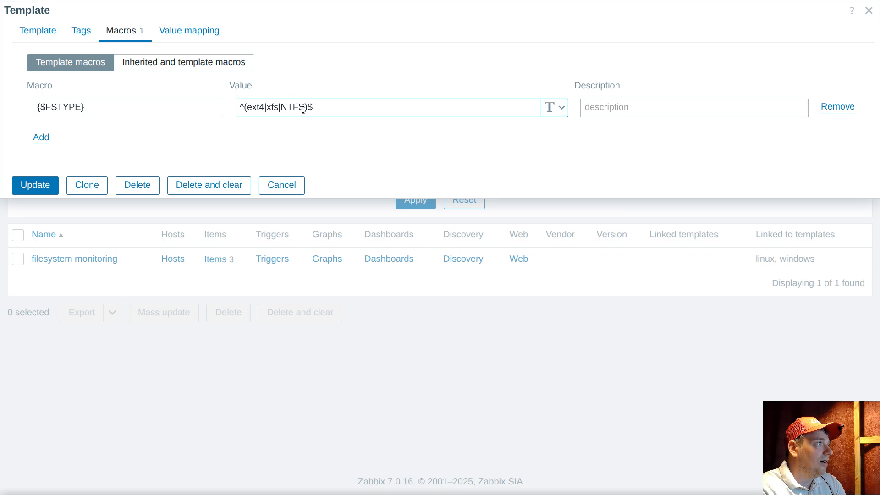
Try adding vfat as another alternative in the {$FSTYPE} macro's regular expression and remove it again
click(303, 109)
text(|vfat)
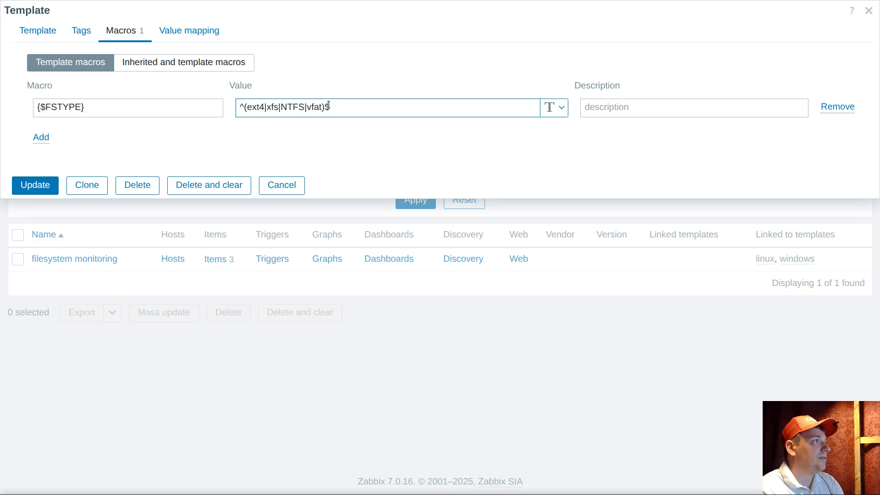
double_click(317, 107)
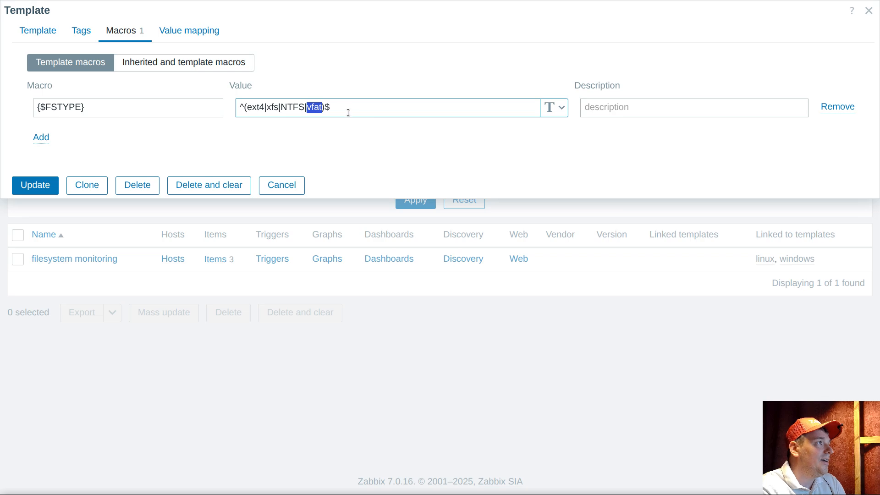
click(323, 110)
double_click(313, 109)
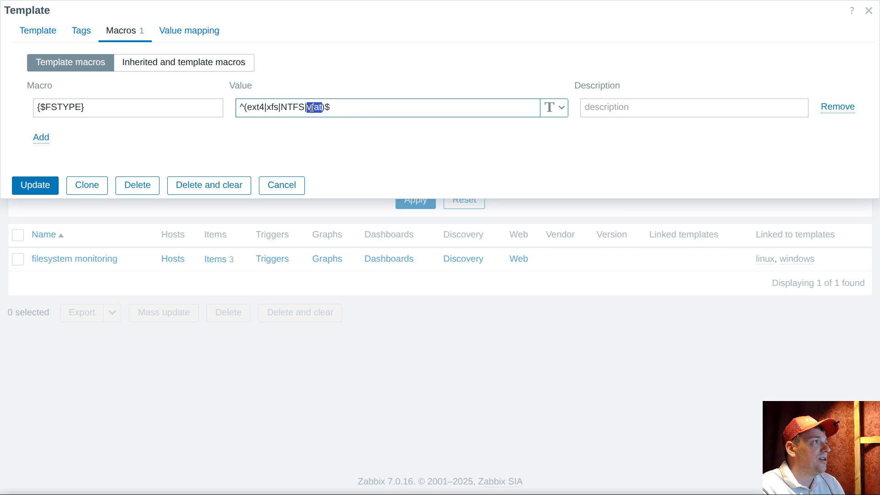
key(BackSpace)
key(BackSpace)
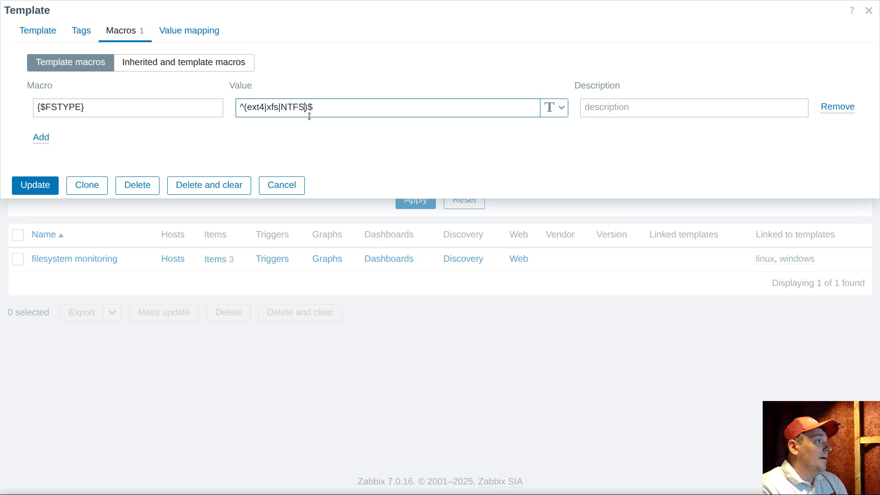
Copy the full macro name {$FSTYPE} to the clipboard
drag(86, 108, 37, 111)
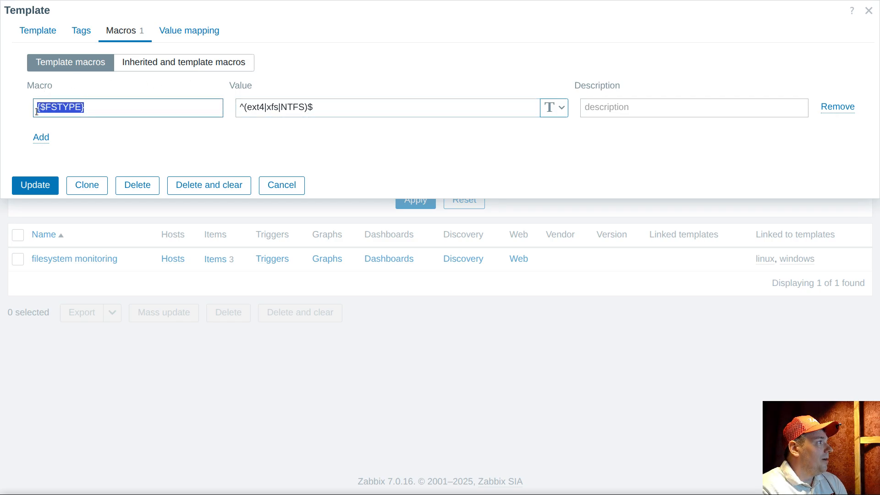
right_click(55, 109)
click(96, 142)
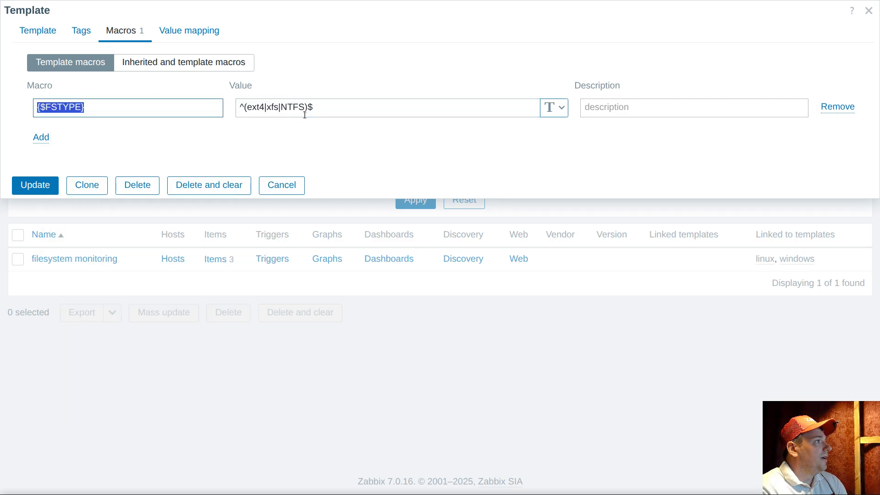
Save the template with its new macro and open the preprocessing steps of its vfs.fs.get.target item
click(35, 185)
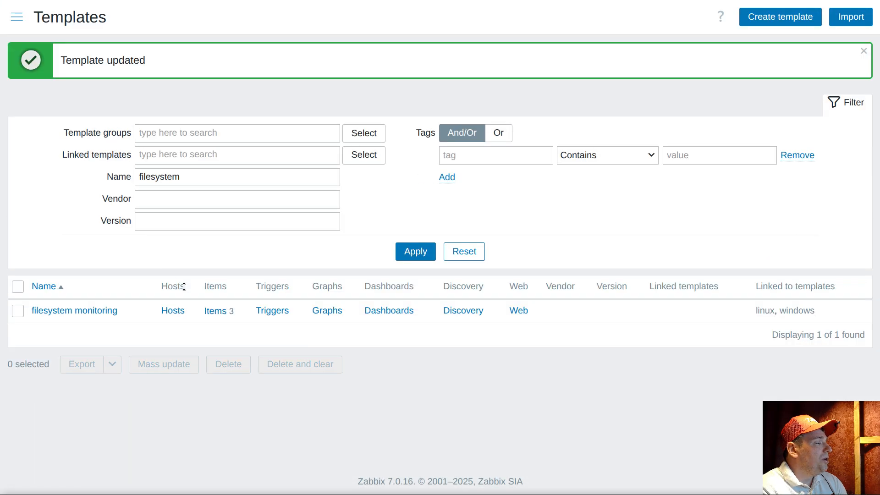
click(207, 311)
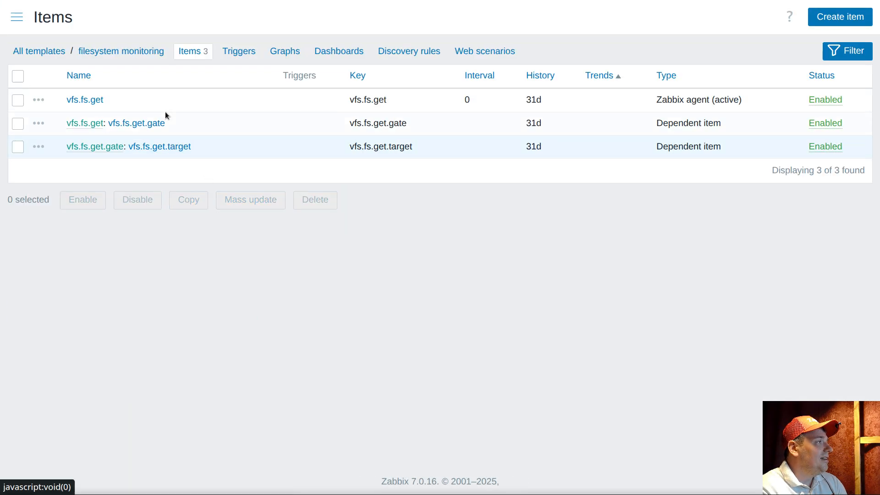
click(160, 147)
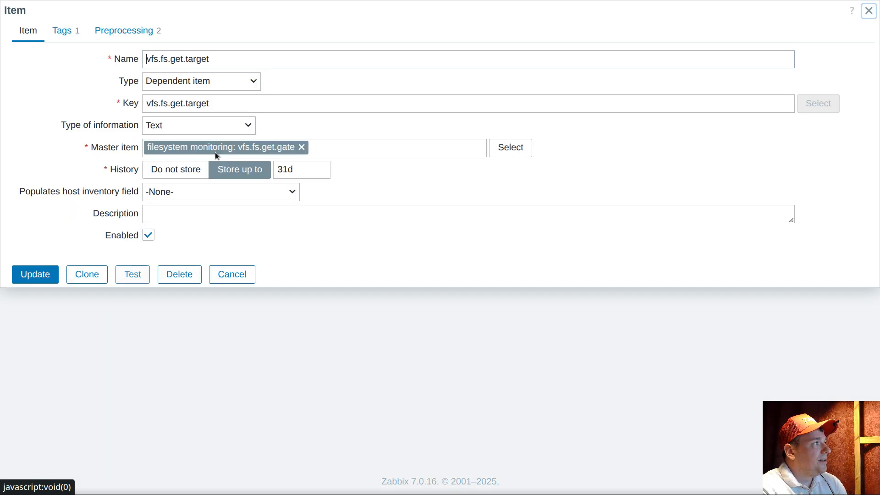
click(116, 26)
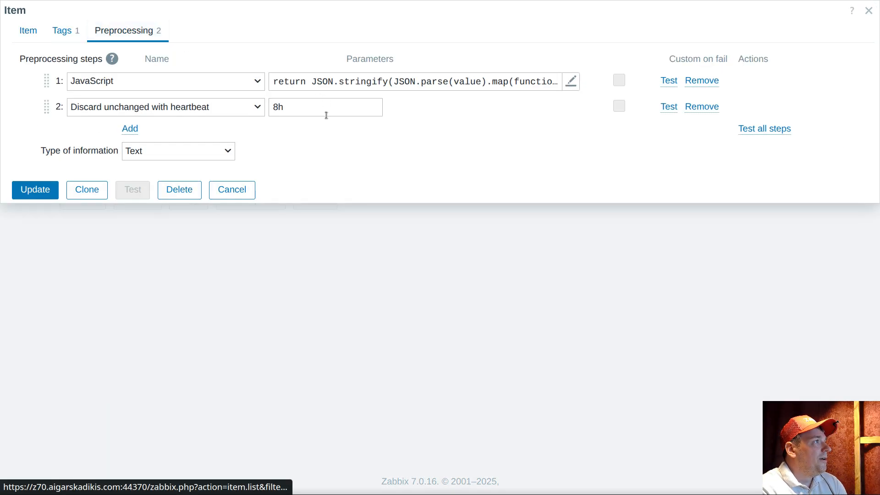
Add a JSONPath preprocessing step between the JavaScript and Discard unchanged with heartbeat steps
click(124, 130)
drag(48, 134, 47, 108)
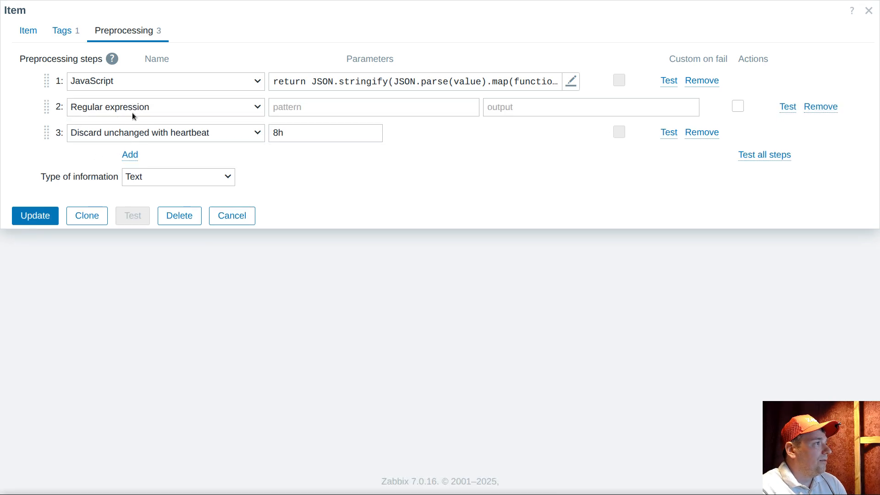
click(149, 108)
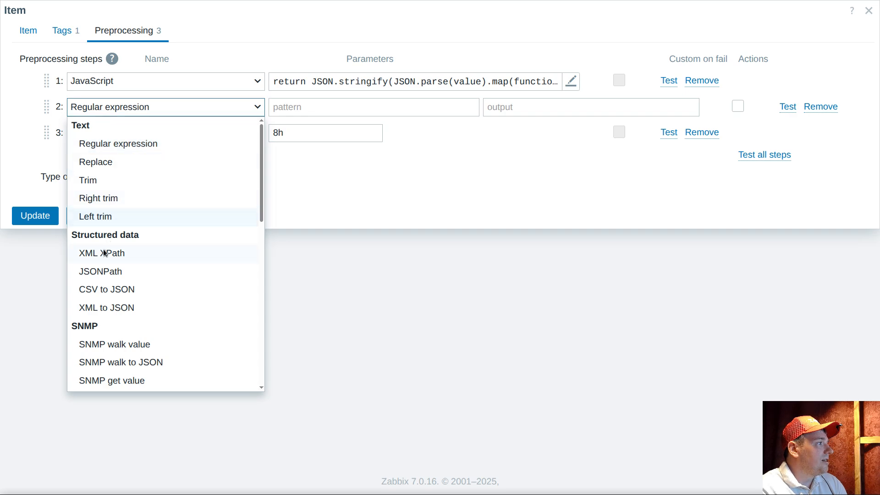
click(110, 272)
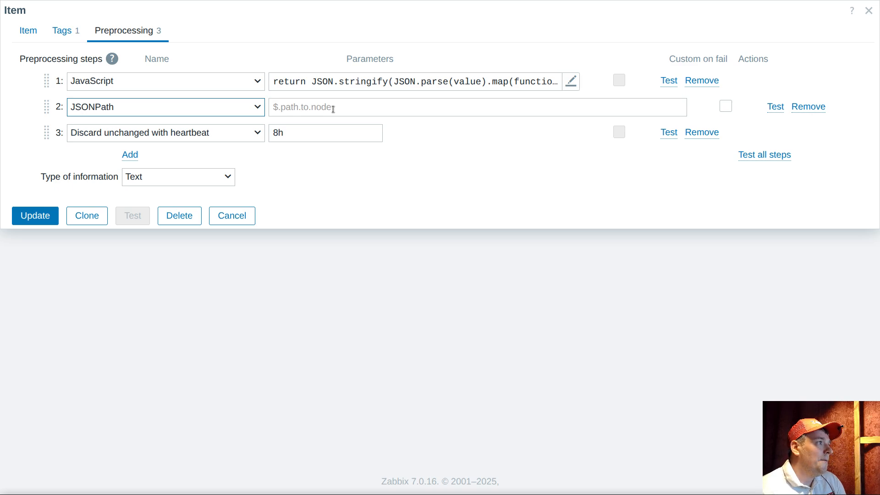
Start the JSONPath expression with $.[?(@. and insert the macro {$FSTYPE} after it, separated by spaces
click(333, 109)
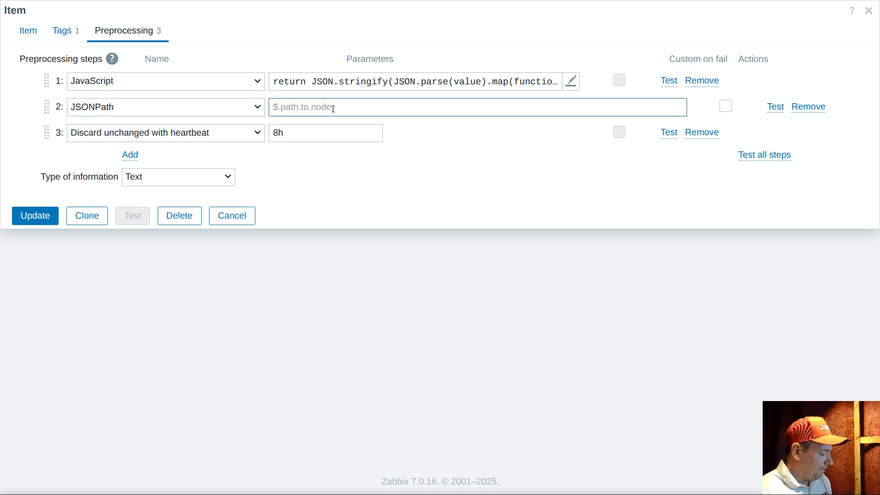
text($)
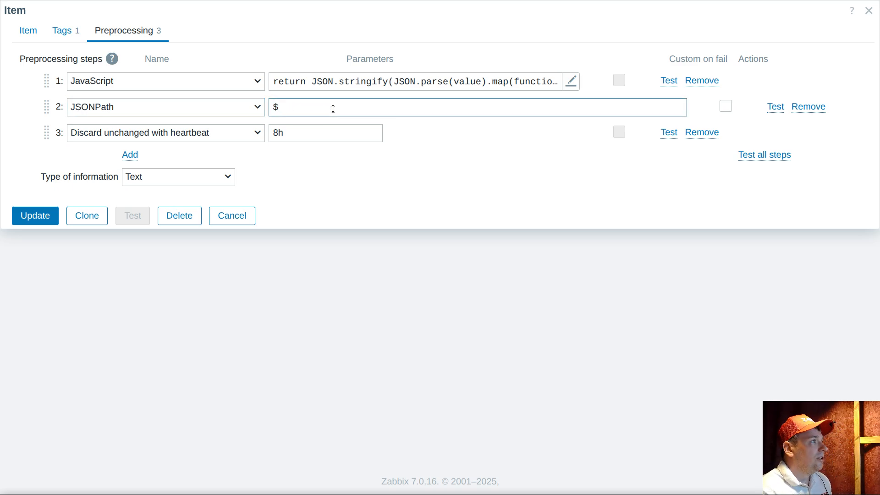
text(.[)
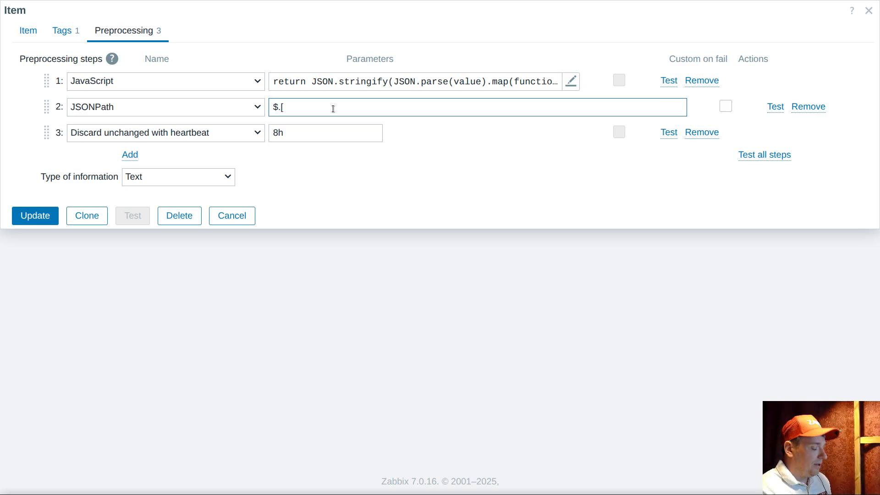
text(?)
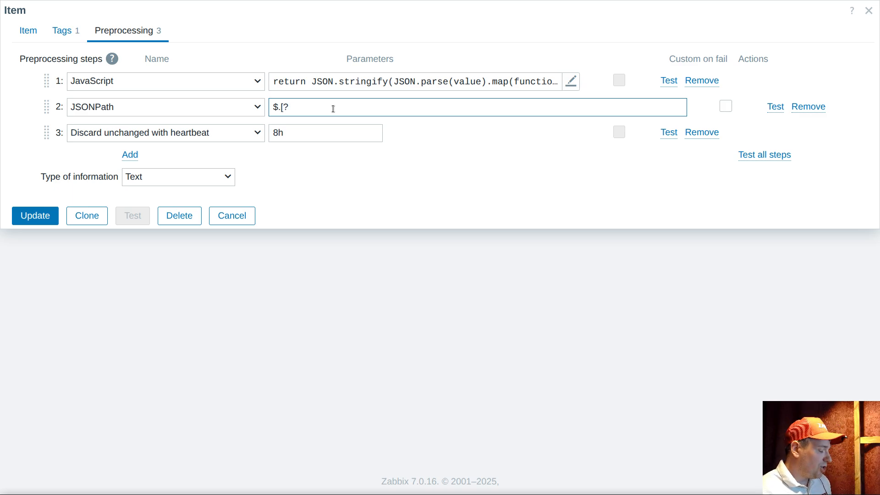
text(()
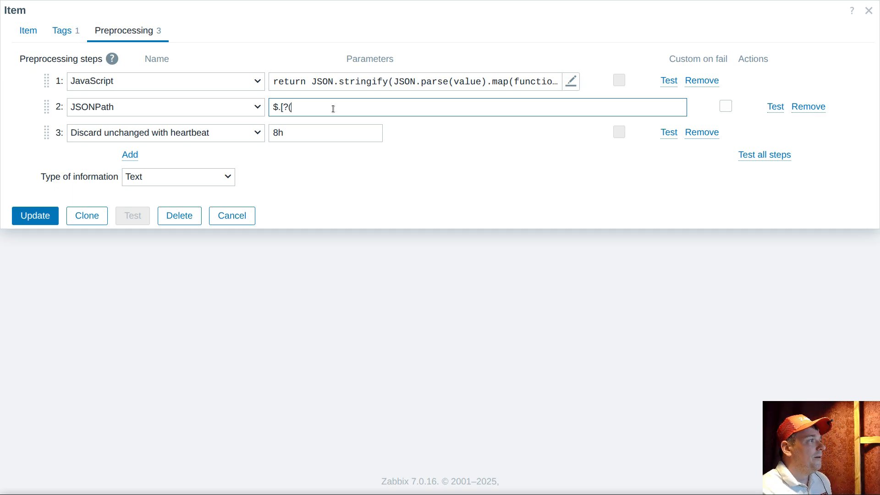
text(@)
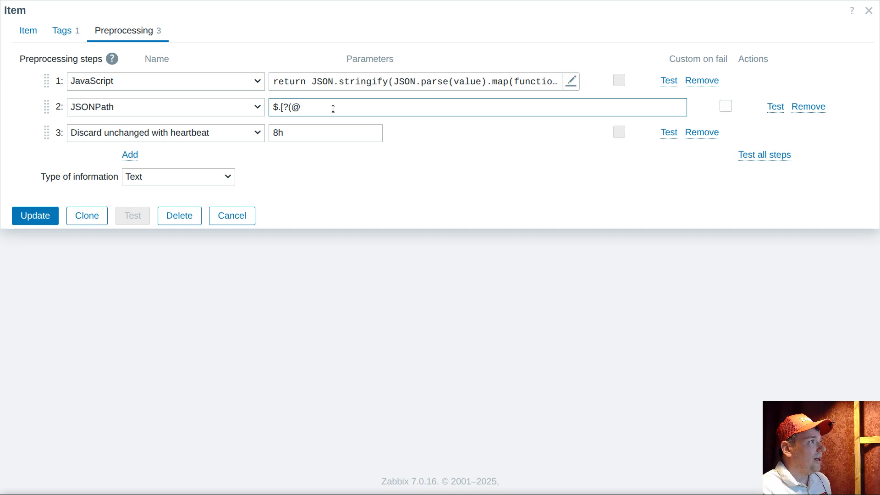
text(.)
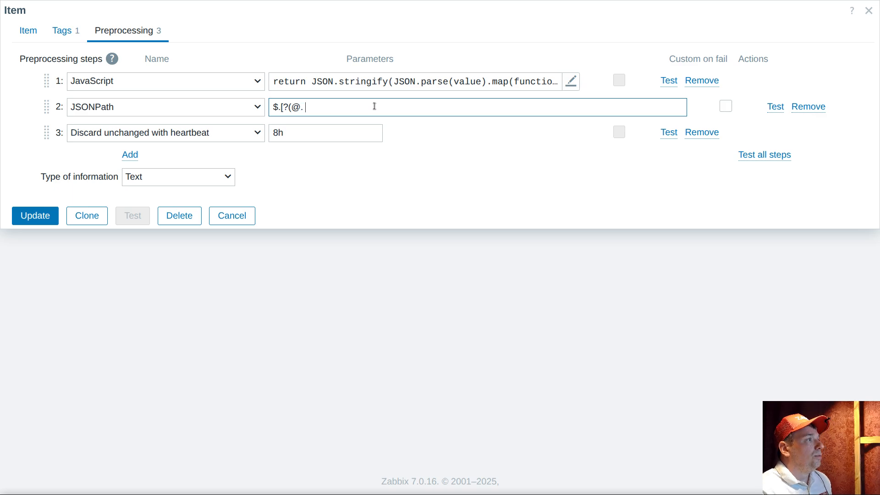
text({$FSTYPE})
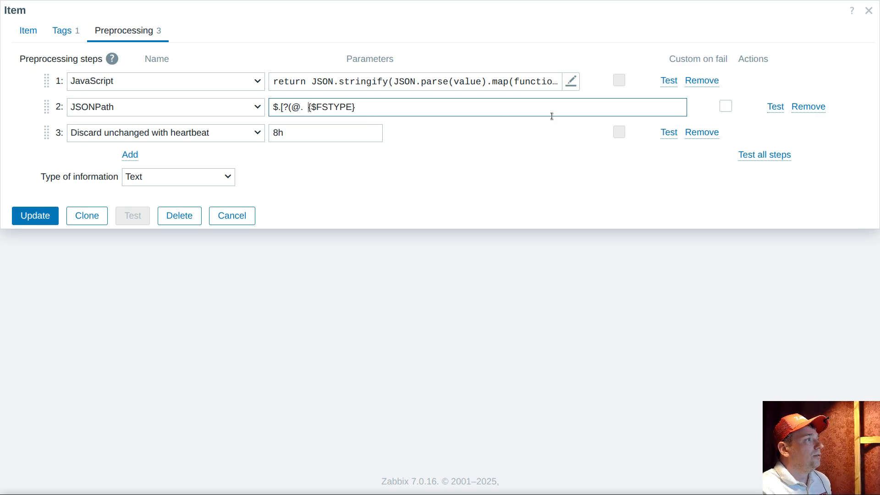
Copy the property name fstype from the JavaScript step's code and insert it after @. in the JSONPath expression
click(420, 82)
double_click(255, 58)
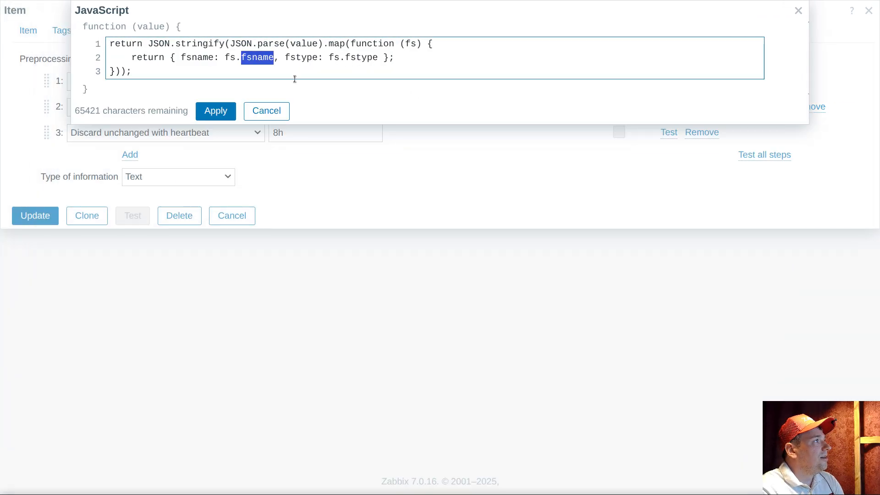
double_click(362, 60)
right_click(363, 62)
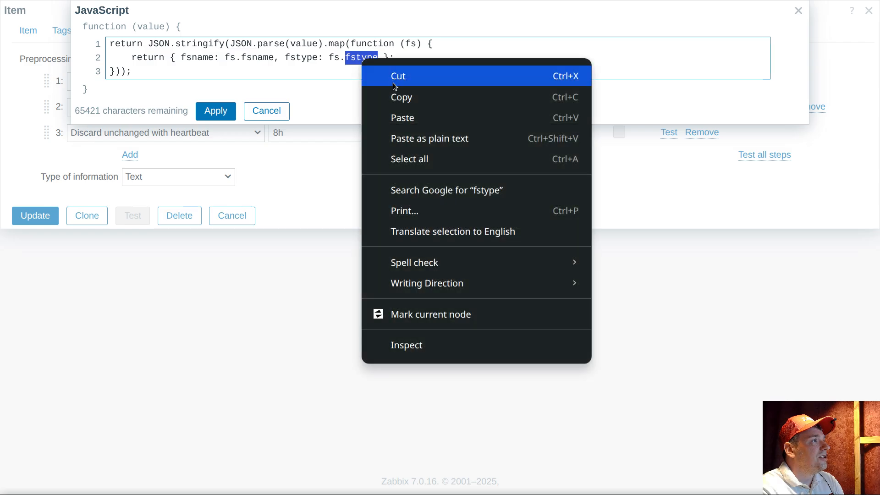
click(387, 94)
click(266, 111)
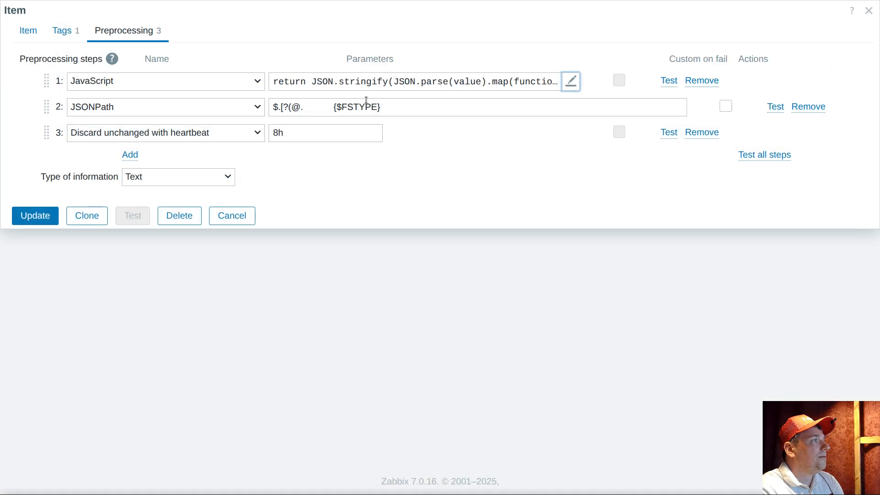
click(307, 108)
key(ctrl+v)
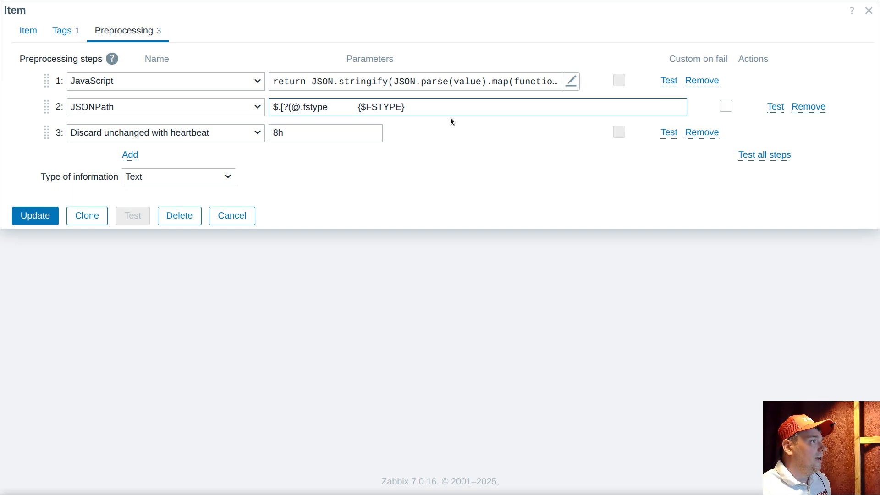
Add the regex match operator =~ after fstype and remove the surplus spaces before {$FSTYPE}
text(=~)
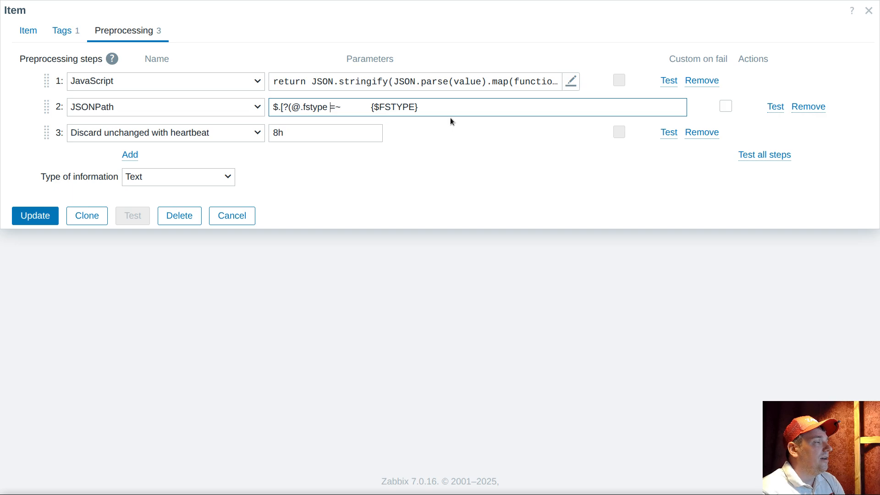
key(shift+Right)
key(shift+Right)
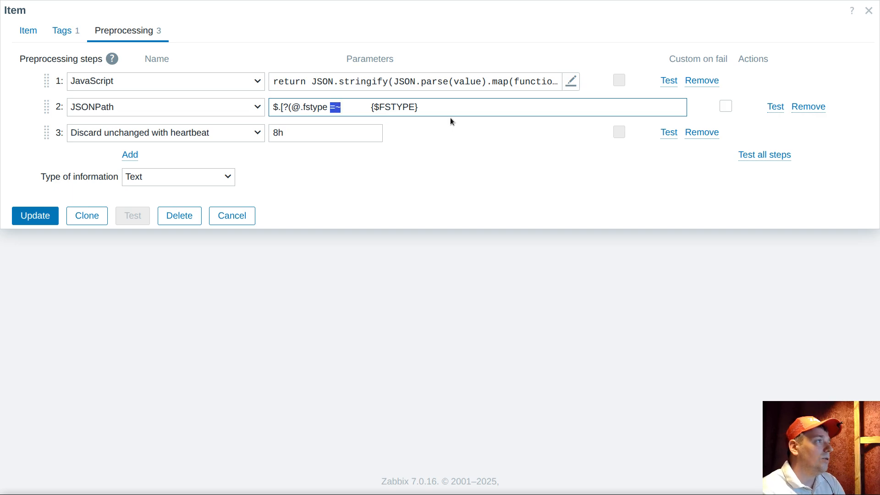
key(Right)
key(Delete)
key(Delete)
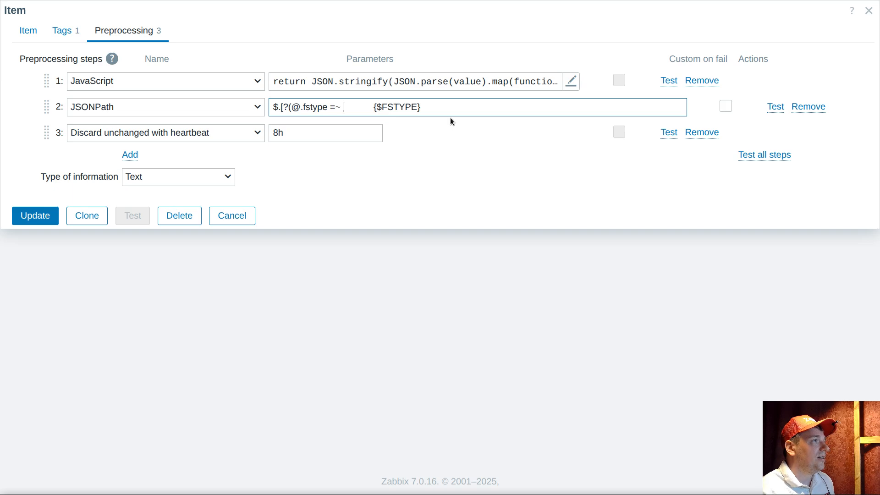
key(Delete)
key(Delete)
key(Delete)
key(Delete)
key(Delete)
key(Delete)
key(Delete)
key(Delete)
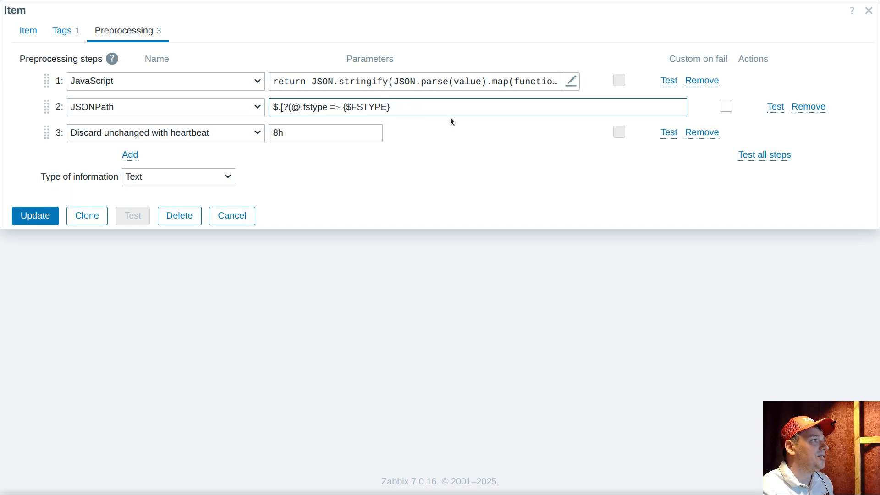
Enclose {$FSTYPE} in single quotes, finish the expression as $.[?(@.fstype =~ '{$FSTYPE}')], and save the item
text(')
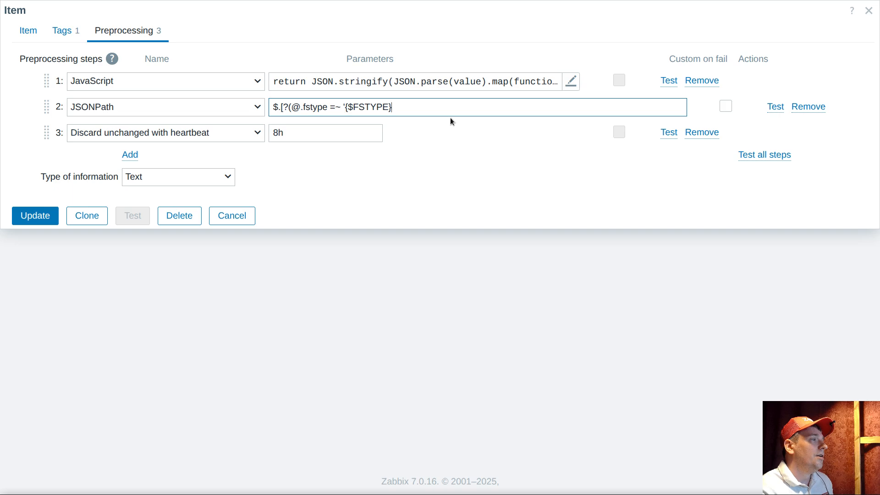
text(')
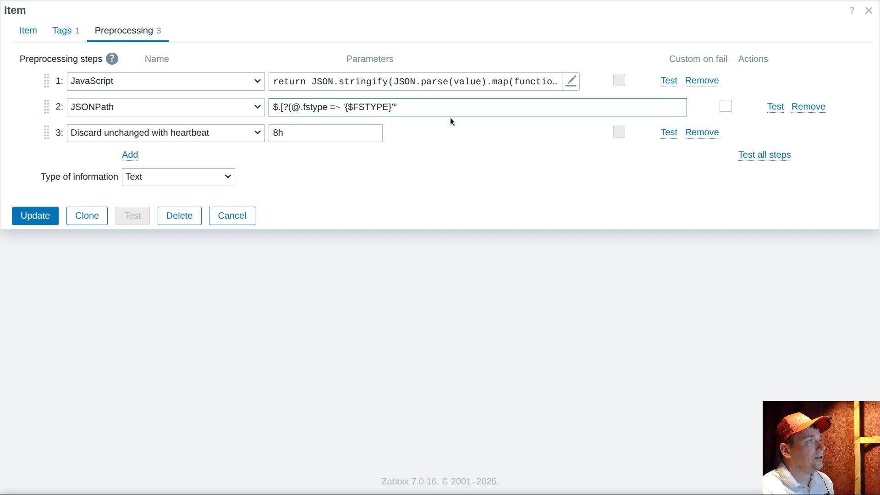
text()])
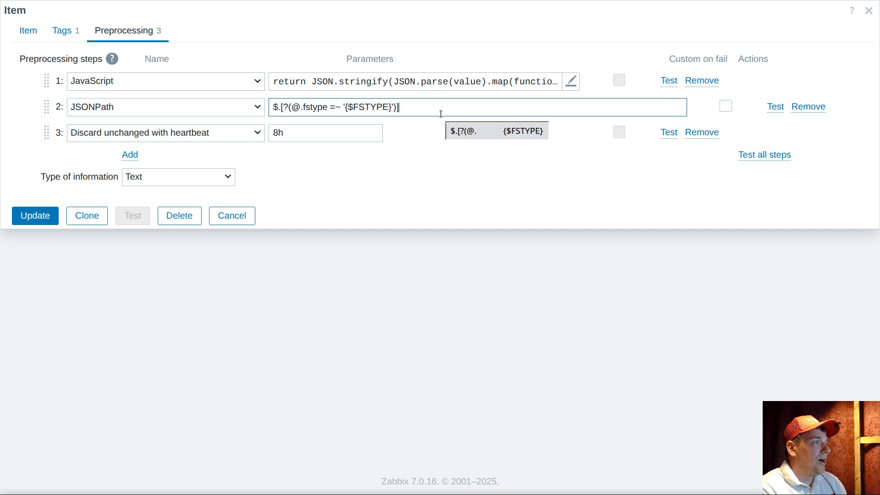
double_click(306, 107)
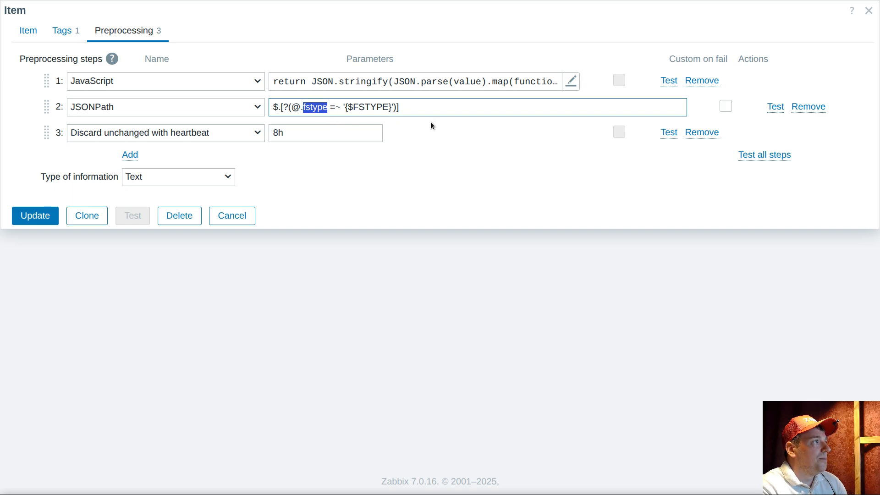
click(406, 115)
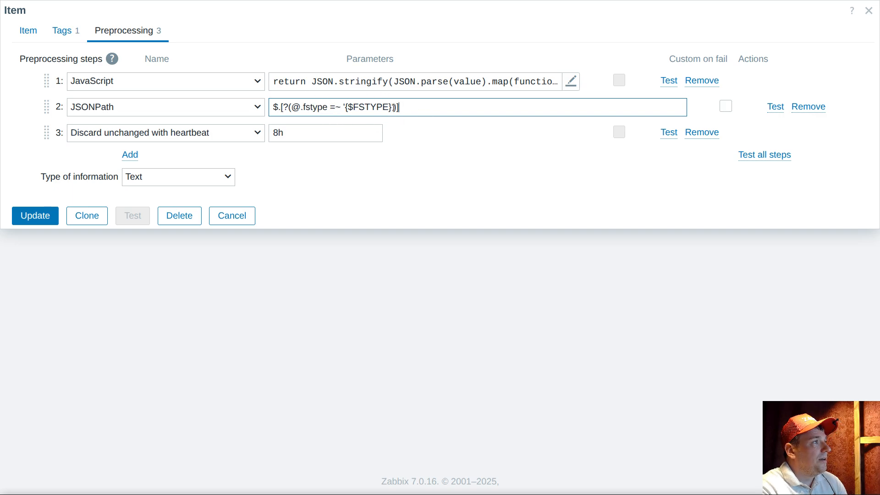
click(37, 217)
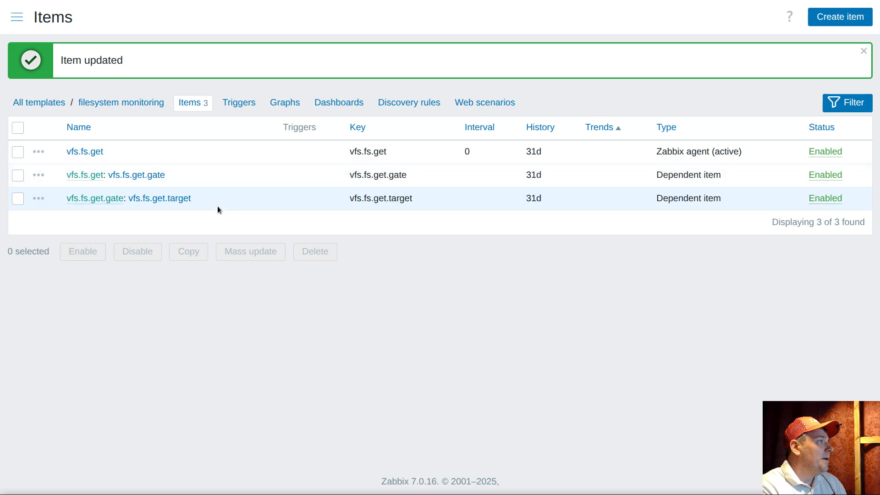
Reopen the JavaScript preprocessing code of the vfs.fs.get.target item and copy the property name fstype from it
click(160, 201)
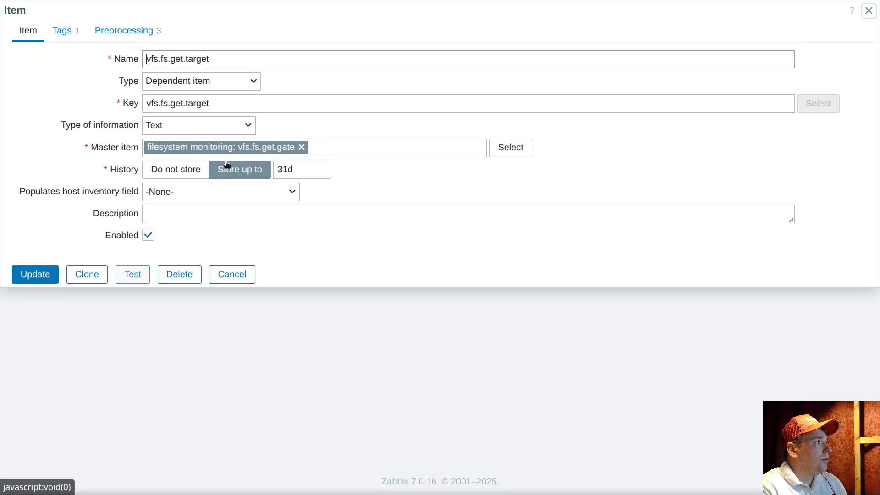
click(122, 31)
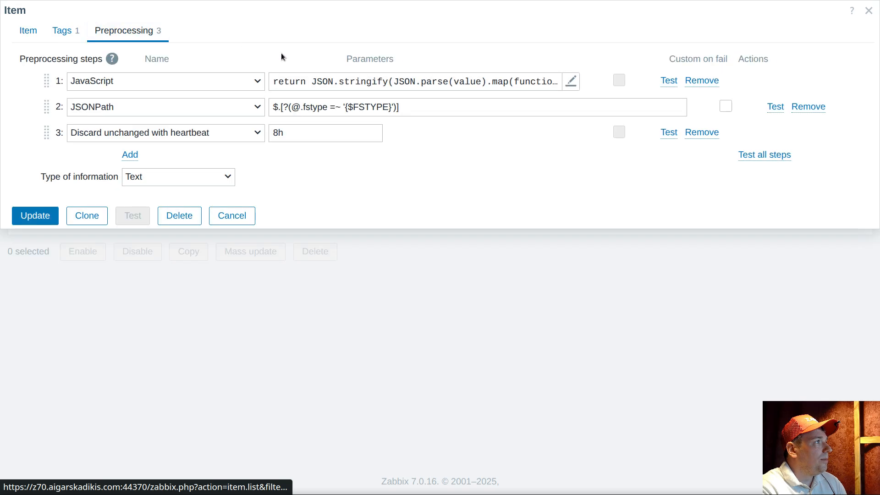
click(371, 82)
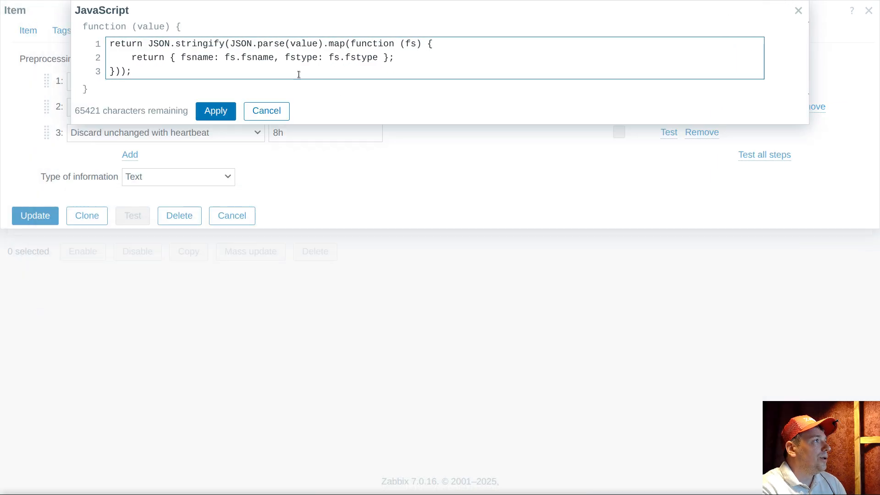
double_click(257, 57)
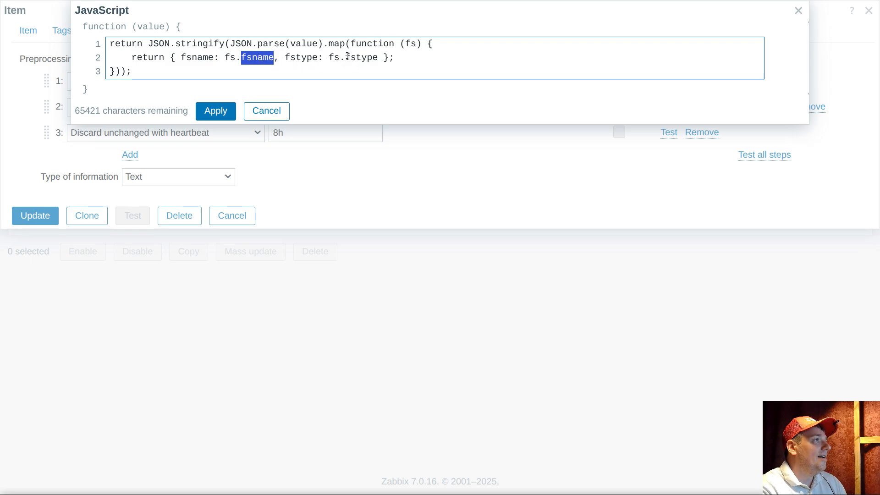
drag(345, 58, 376, 60)
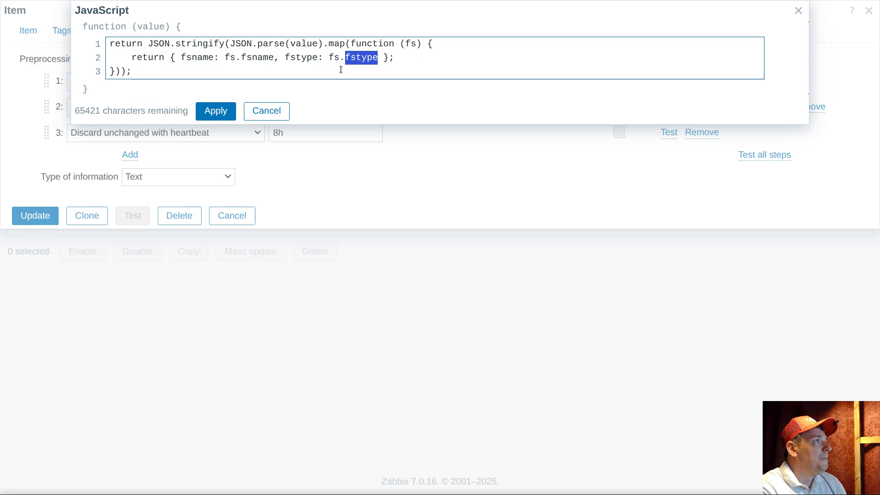
right_click(361, 60)
click(404, 95)
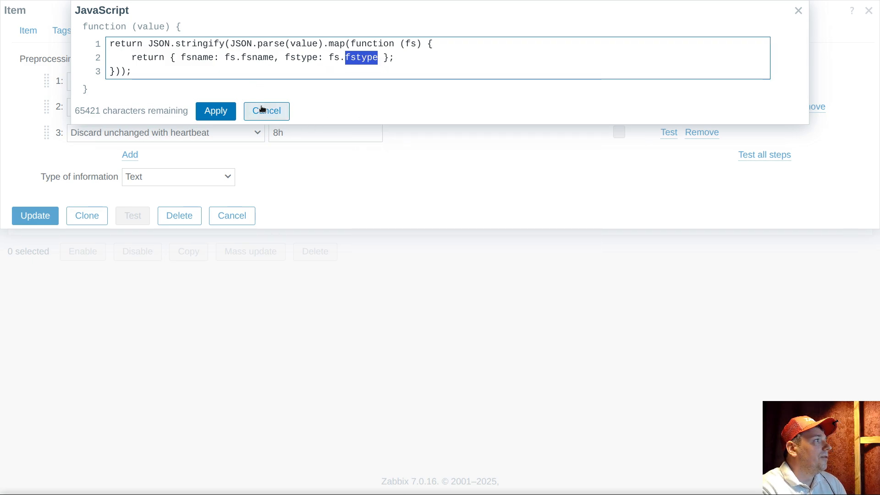
Close the item unchanged and start a dependent discovery rule on vfs.fs.get.target, with both name and key set to fs
click(263, 111)
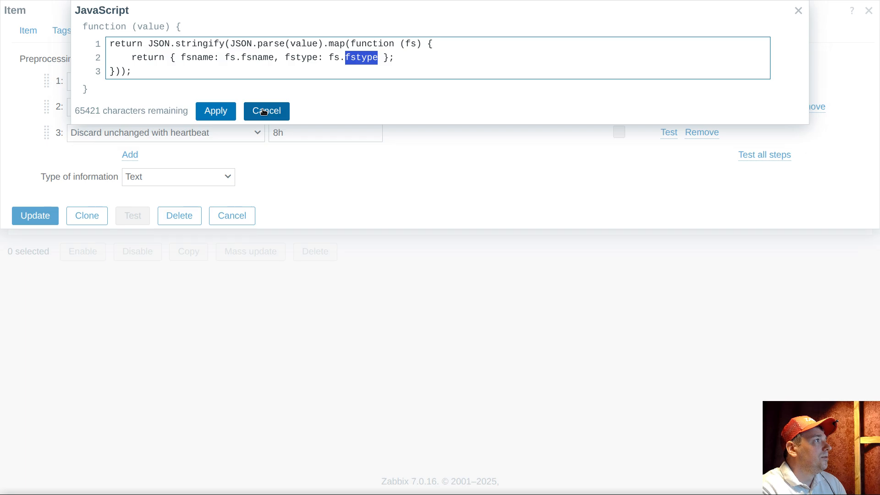
click(232, 215)
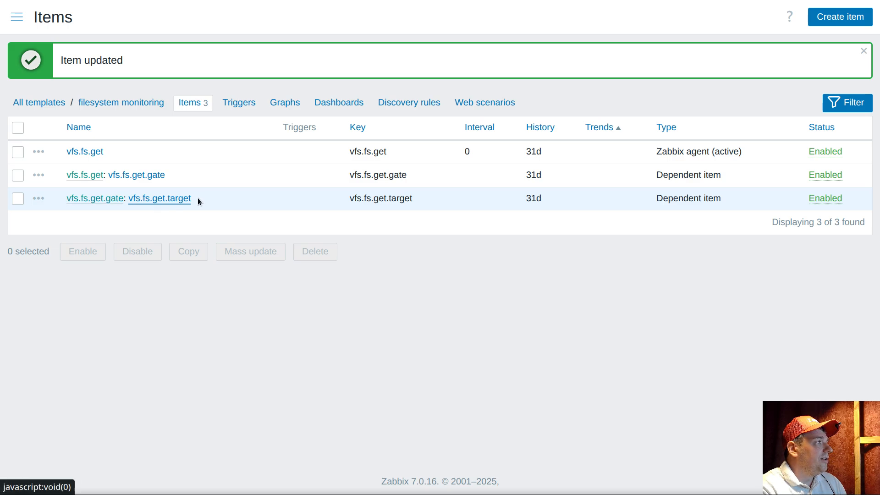
click(39, 199)
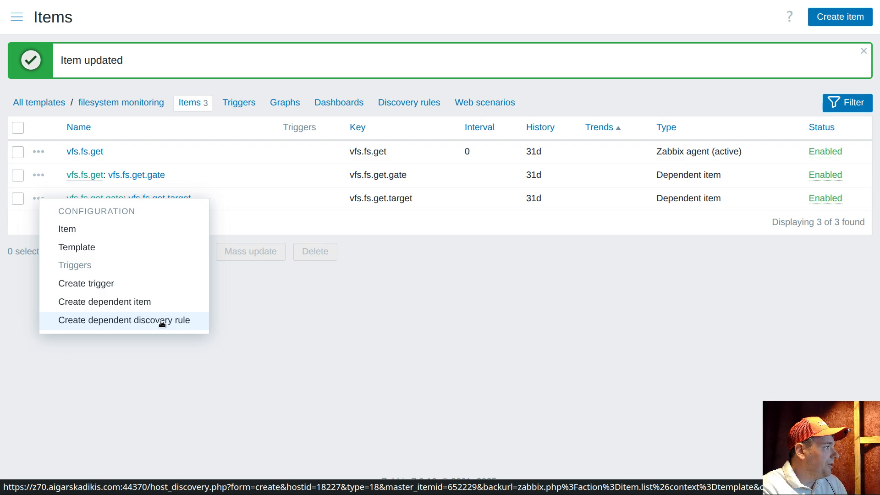
click(162, 324)
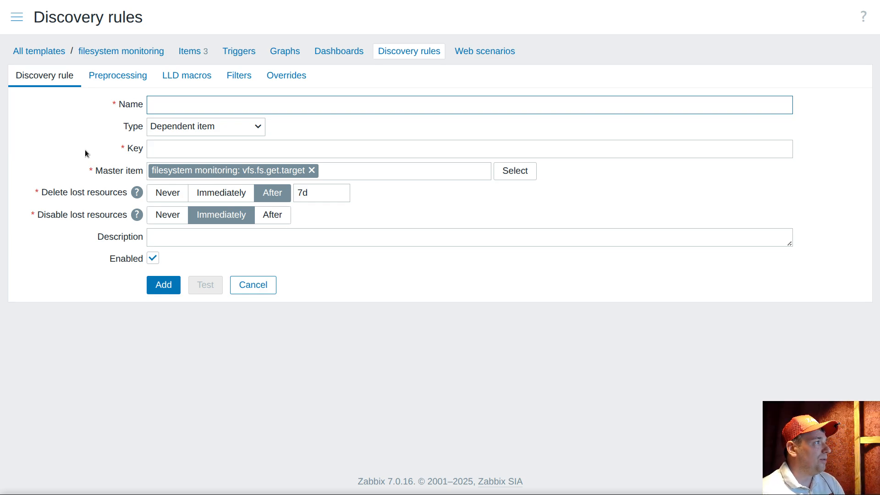
text(fs)
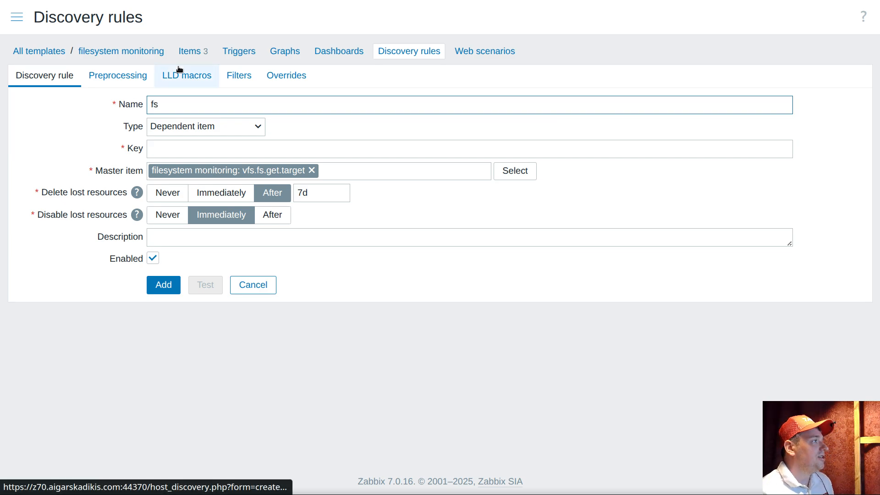
click(167, 148)
text(fs)
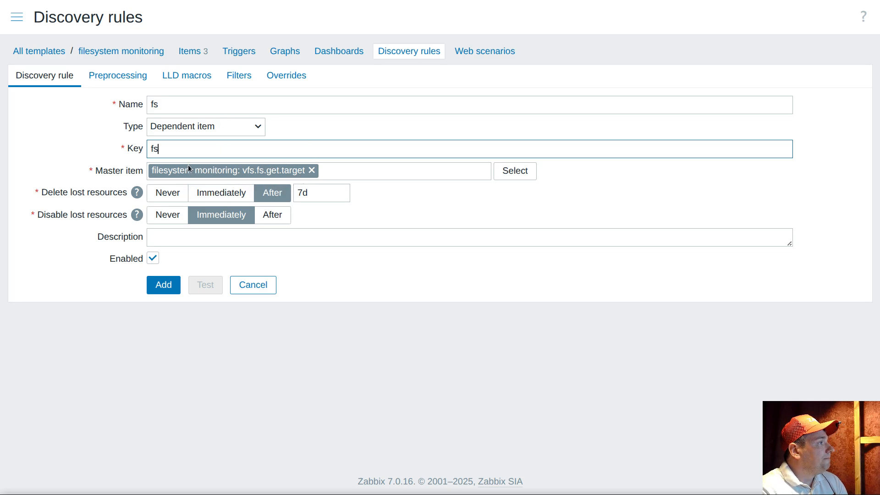
Enter $.['fstype'] as the JSONPath of the discovery rule's first LLD macro
click(171, 82)
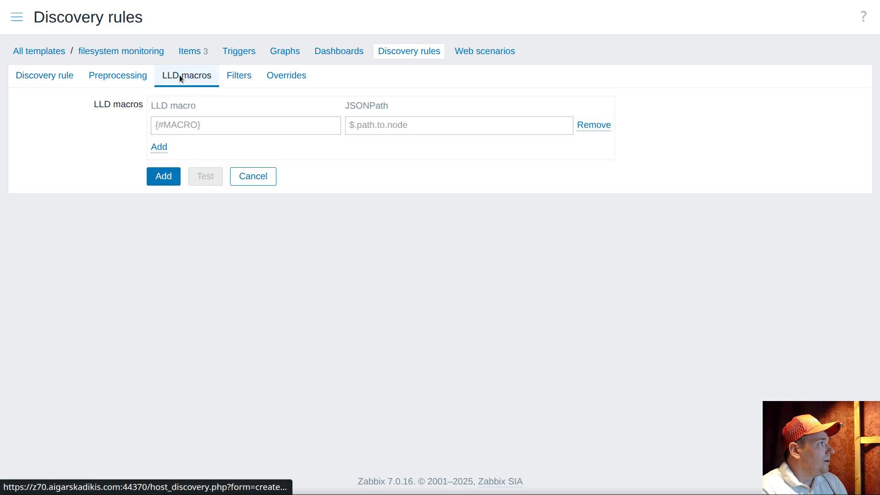
click(401, 125)
text(fstype)
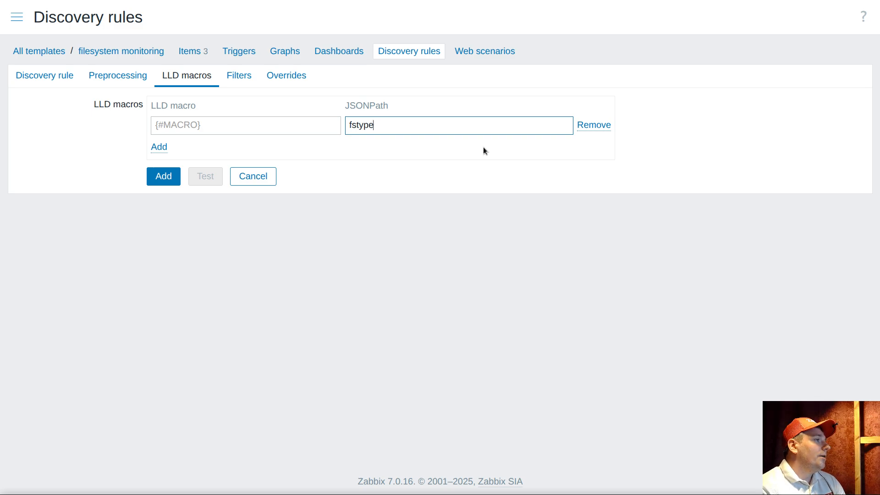
double_click(359, 125)
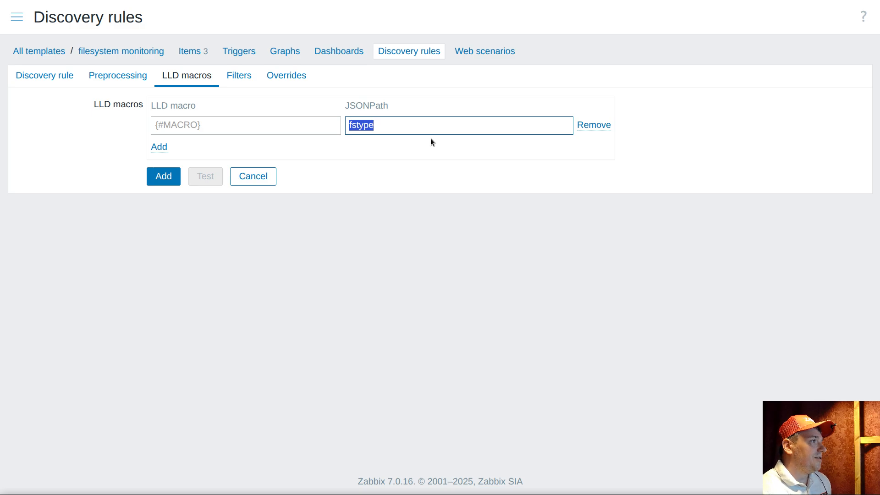
key(Left)
text($.)
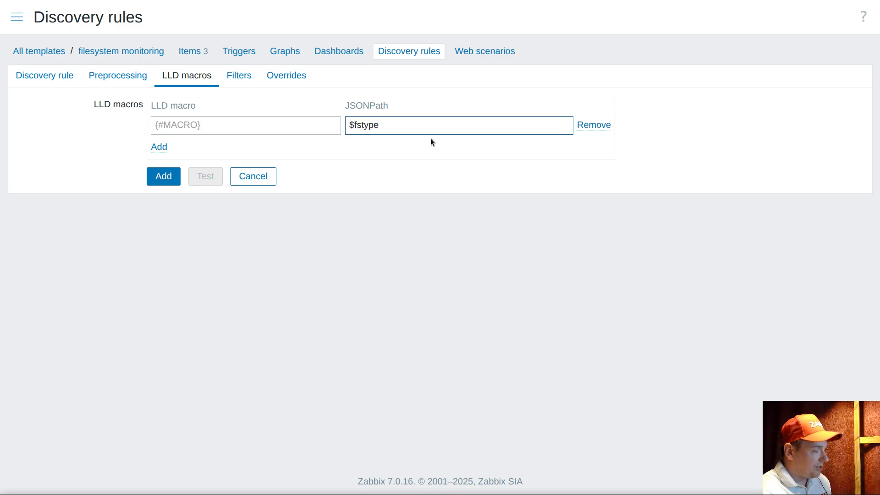
text(['fstype)
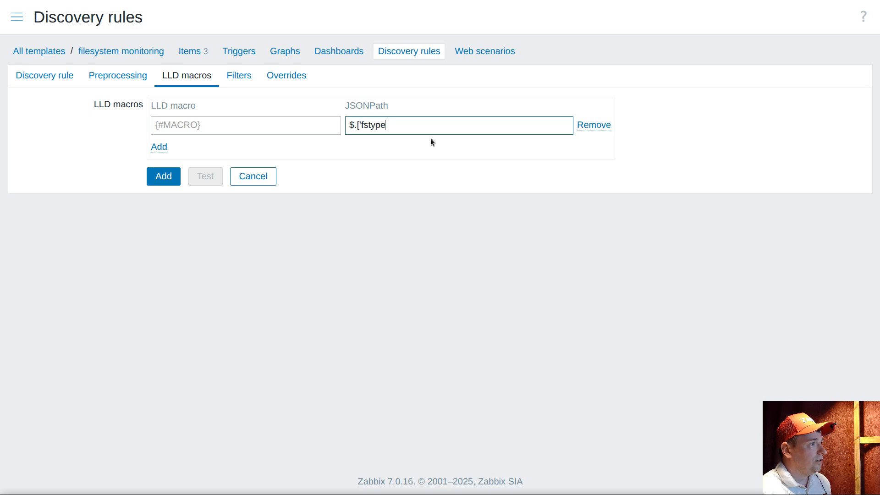
text('])
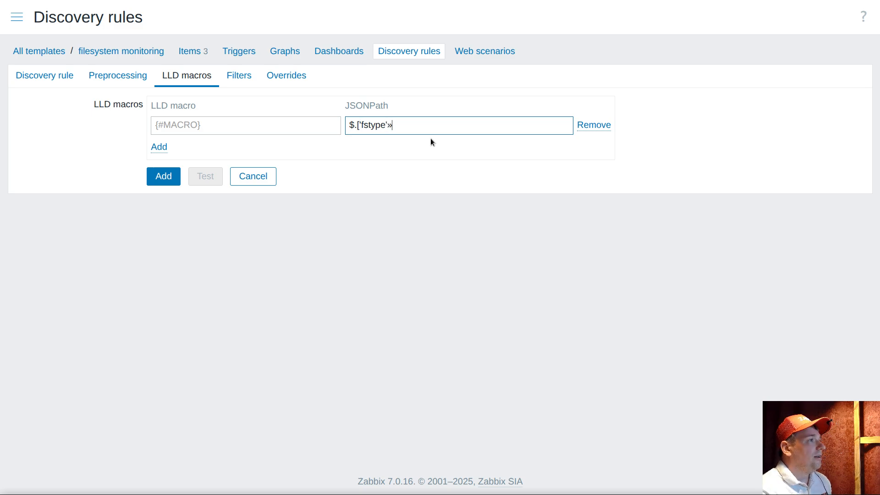
key(BackSpace)
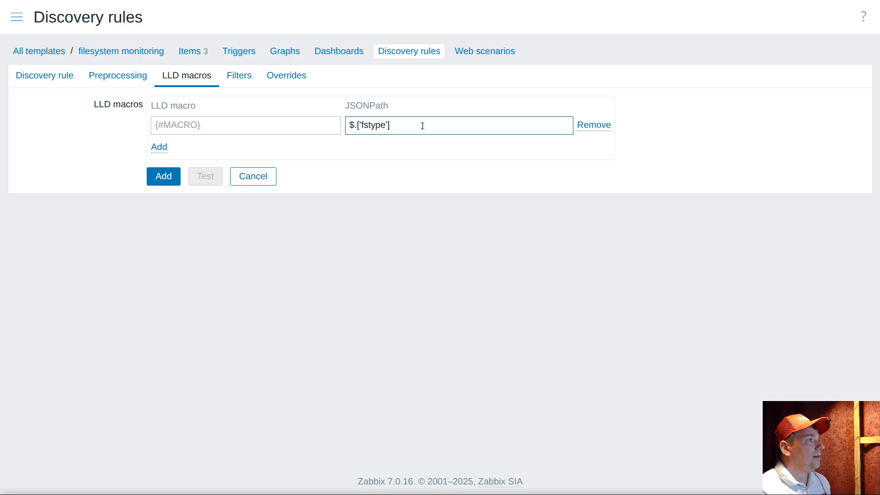
Add a second LLD macro row, reusing the first row's JSONPath with the property changed to give $.['fsname']
triple_click(359, 126)
key(ctrl+c)
click(158, 154)
click(379, 149)
key(ctrl+v)
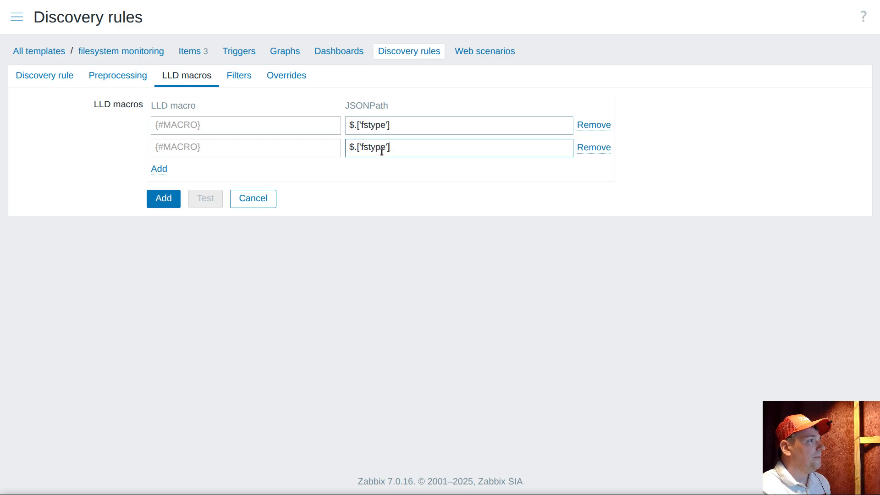
double_click(379, 148)
text(fsname)
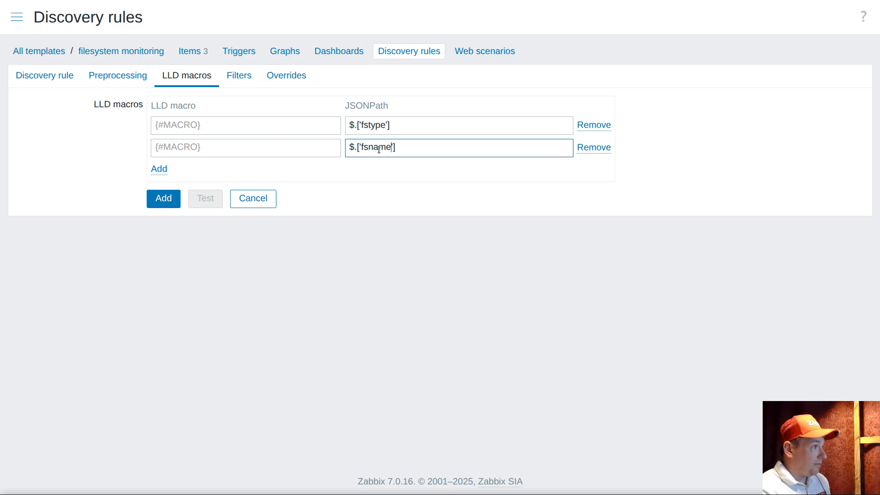
Name the LLD macro for fstype {#FSTYPE} and the one for fsname {#FSNAME}
click(238, 125)
text({)
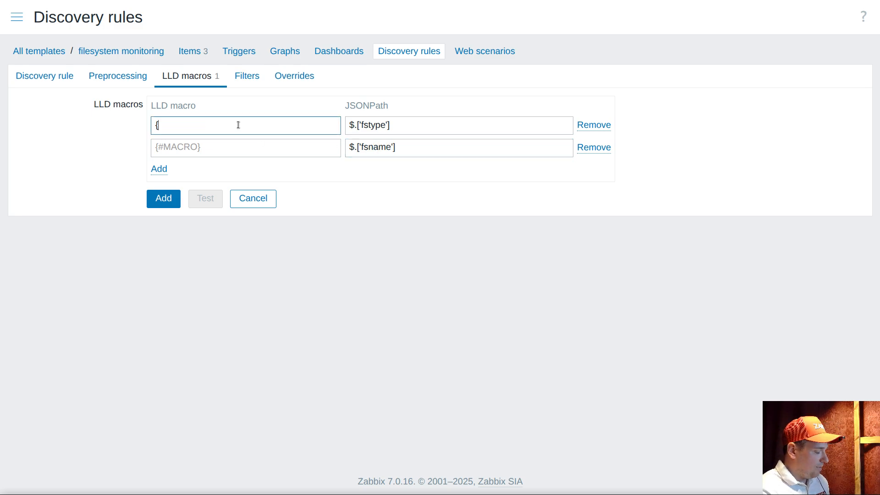
text(#FS)
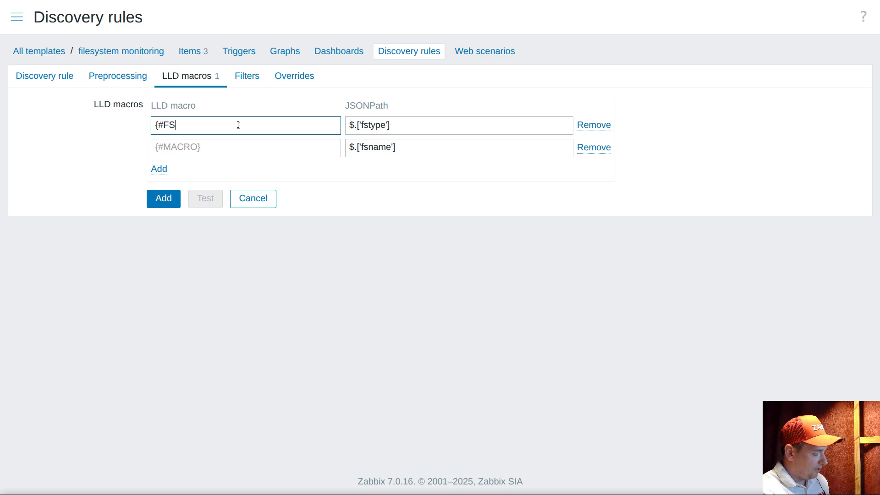
text(TYPE})
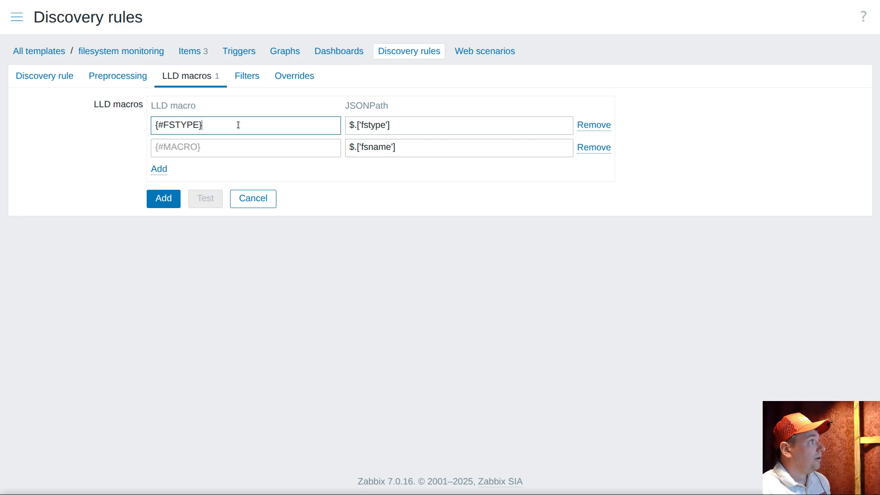
key(Tab)
key(Tab)
key(Tab)
text({#F)
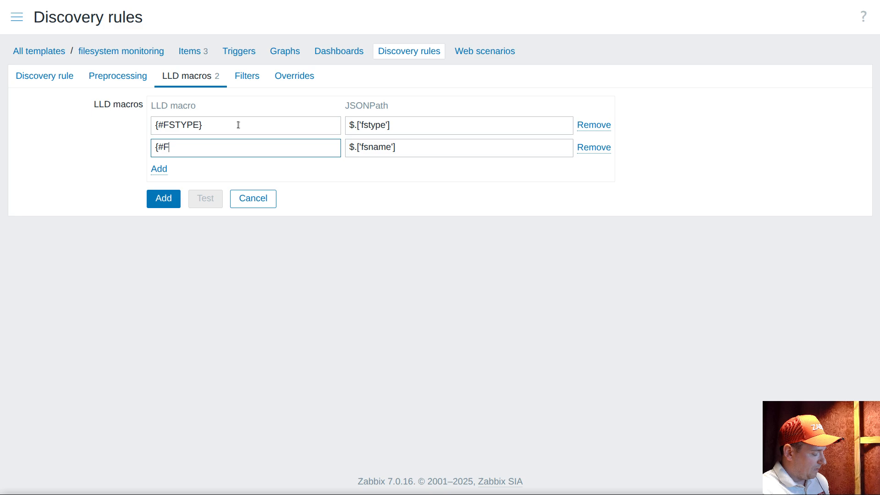
text(SNAME)
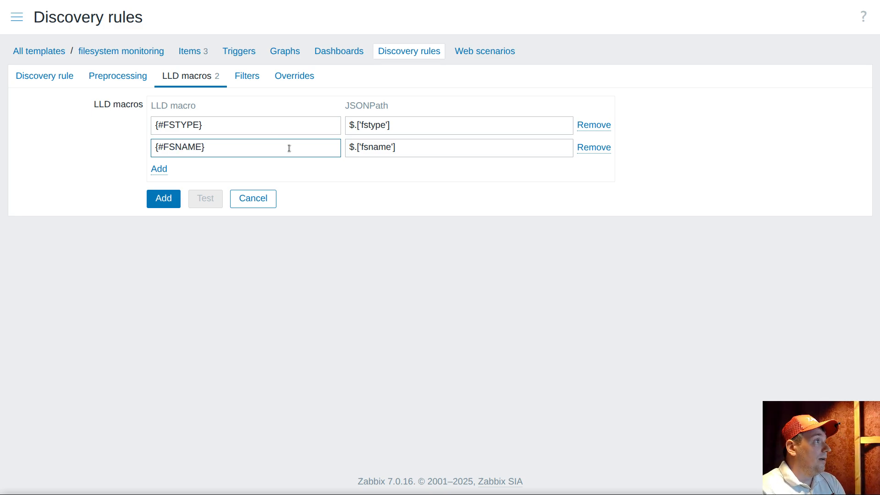
Set the discovery rule to delete lost resources immediately, leave its filters empty, and save it
click(248, 77)
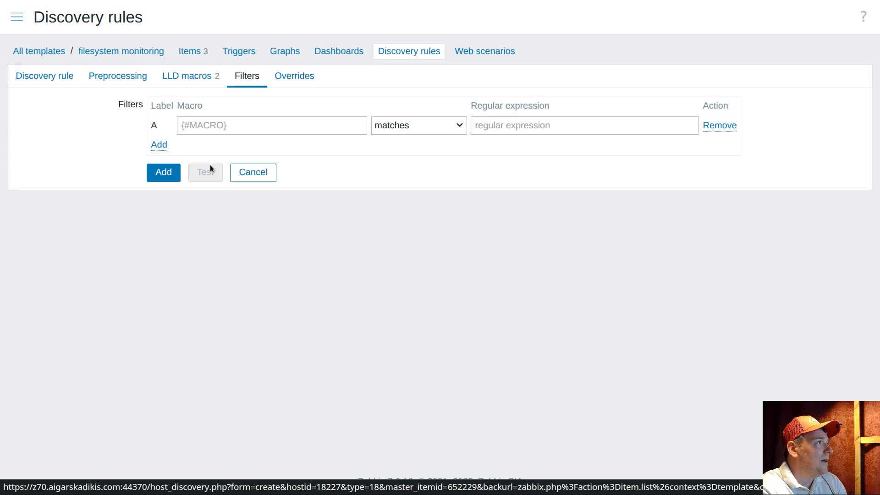
click(26, 77)
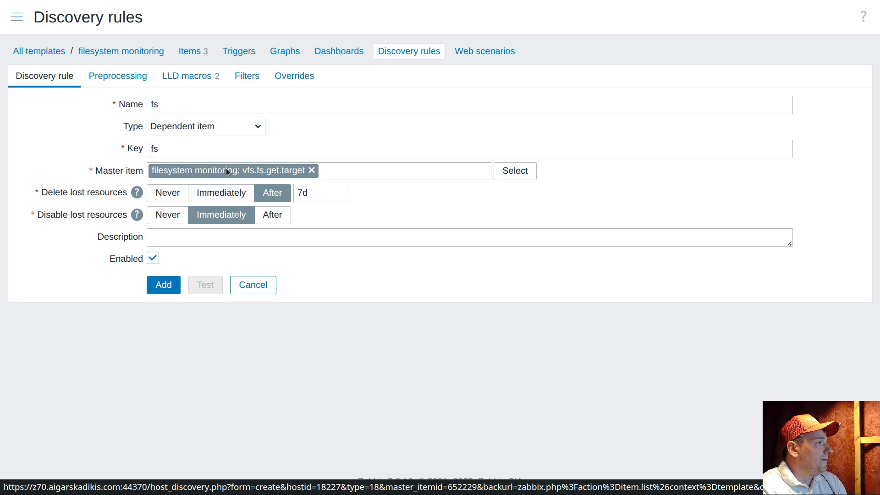
click(218, 195)
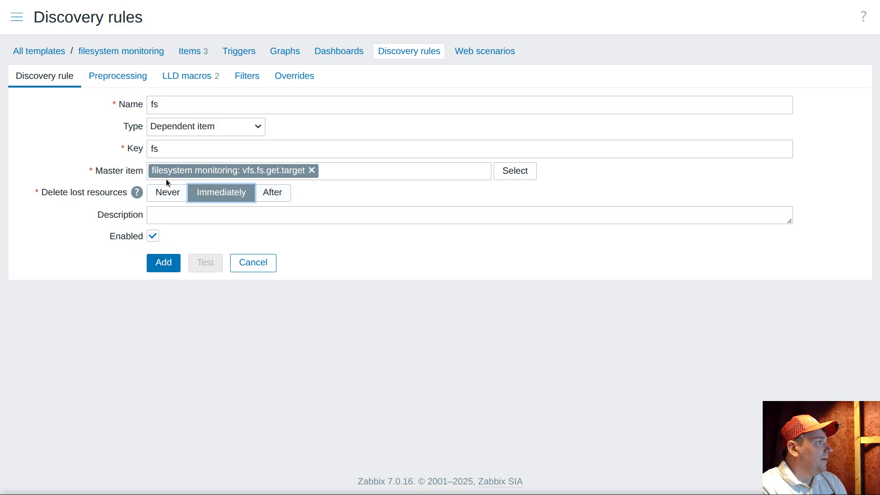
click(159, 267)
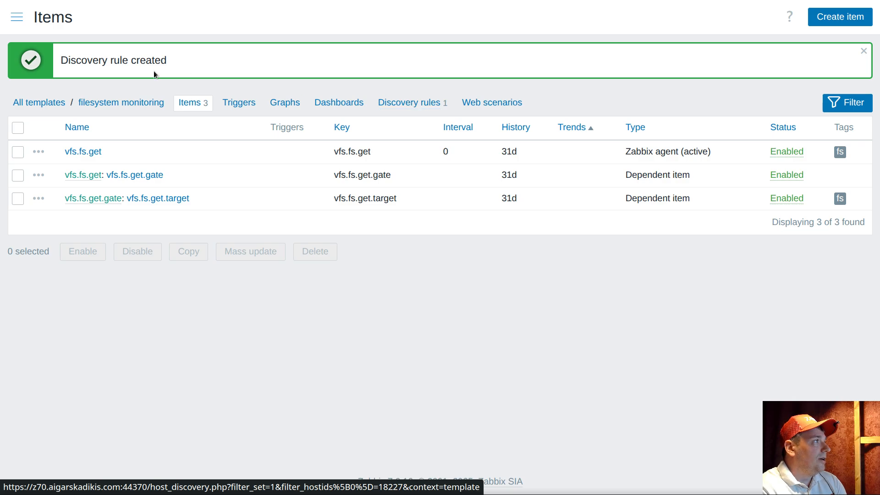
Inspect the filesystem names in host pod's latest vfs.fs.get.target value
click(17, 17)
click(60, 111)
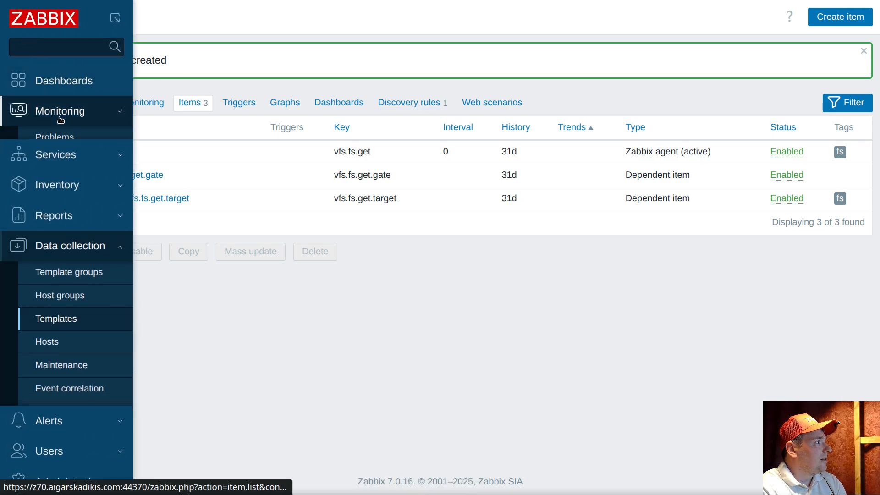
click(69, 182)
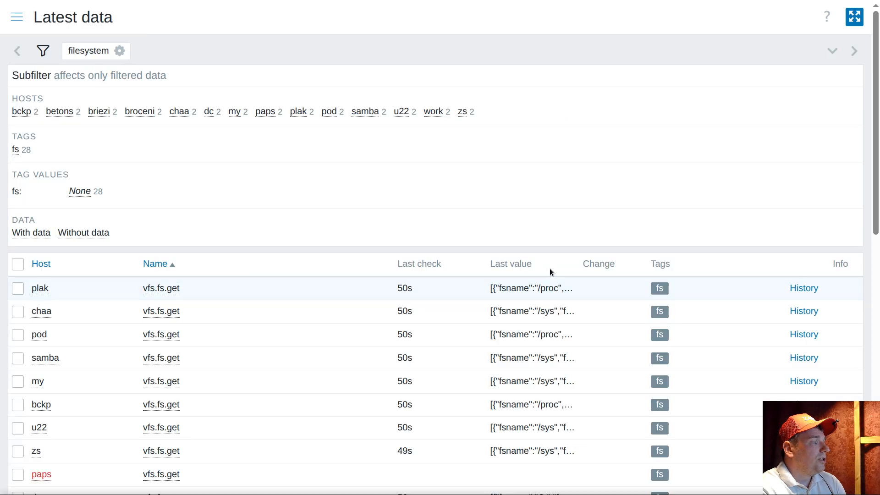
scroll(550, 270, down, 11)
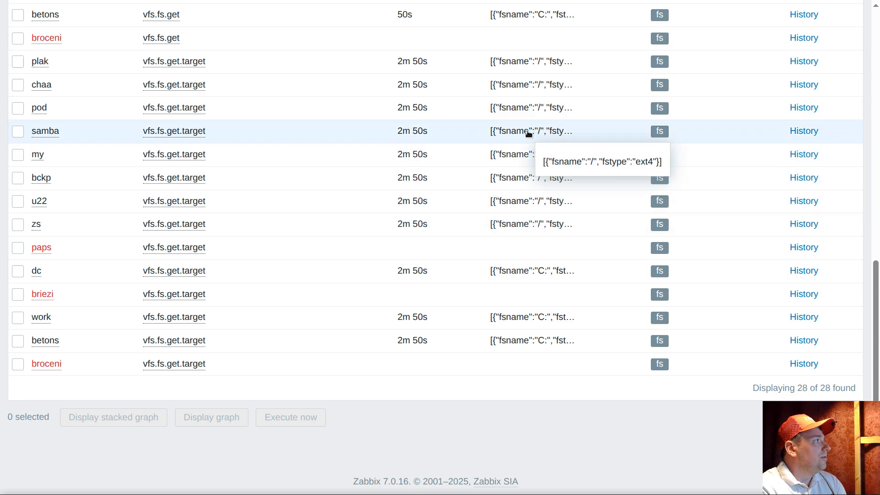
click(523, 109)
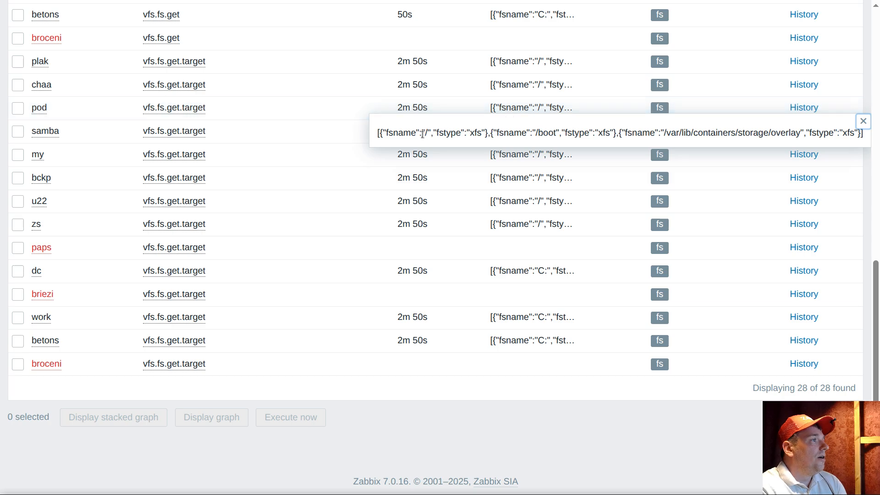
drag(422, 133, 432, 133)
drag(532, 133, 559, 133)
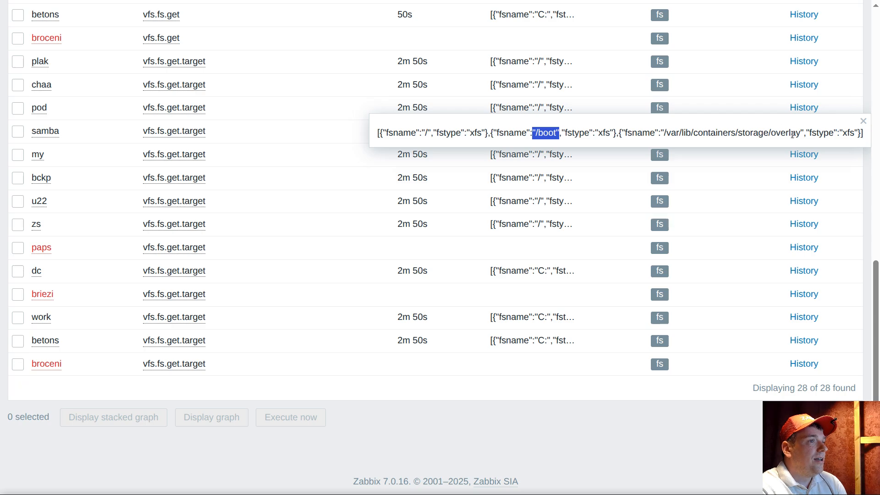
click(633, 134)
double_click(633, 134)
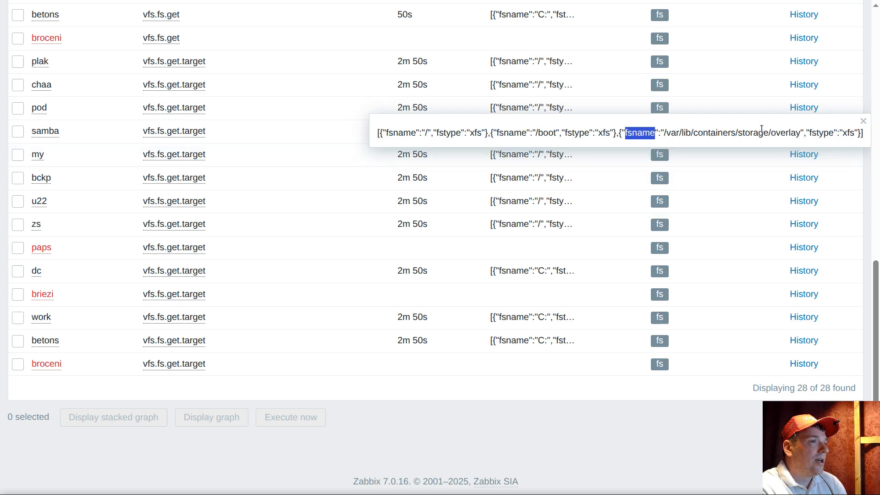
drag(801, 133, 667, 132)
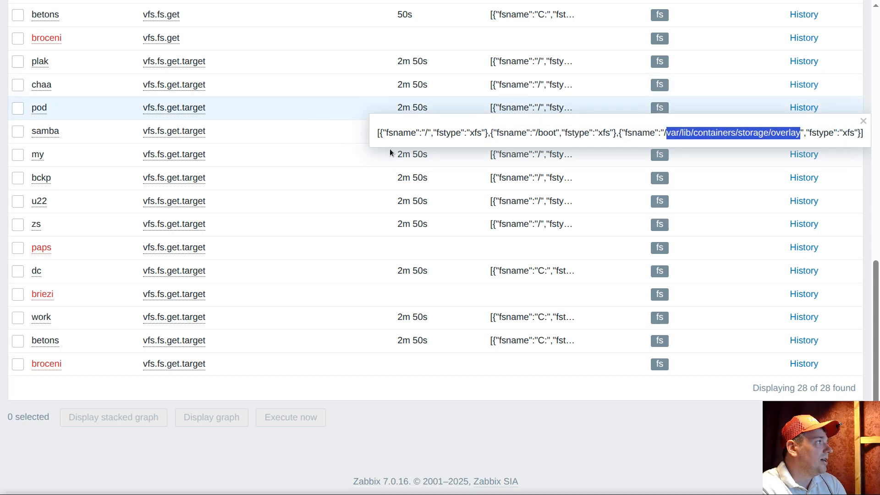
click(666, 133)
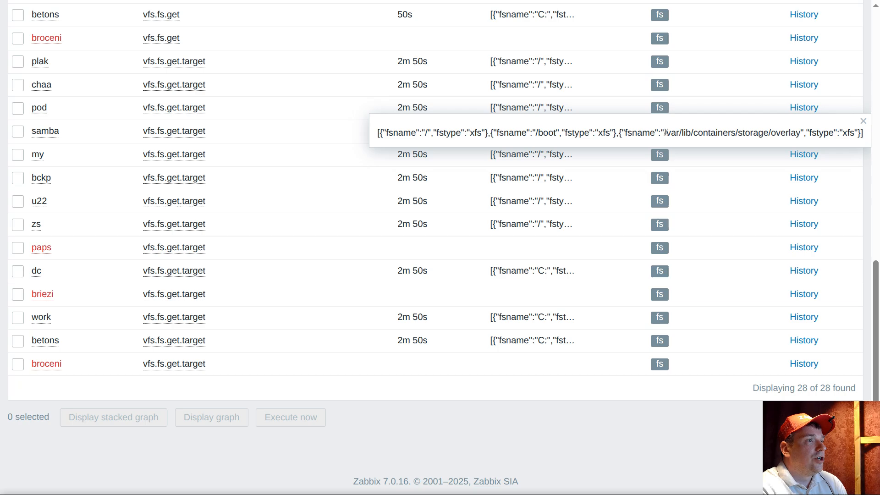
Copy the path /var/lib/containers/storage/overlay from host pod's vfs.fs.get.target value
drag(667, 132, 801, 132)
right_click(784, 133)
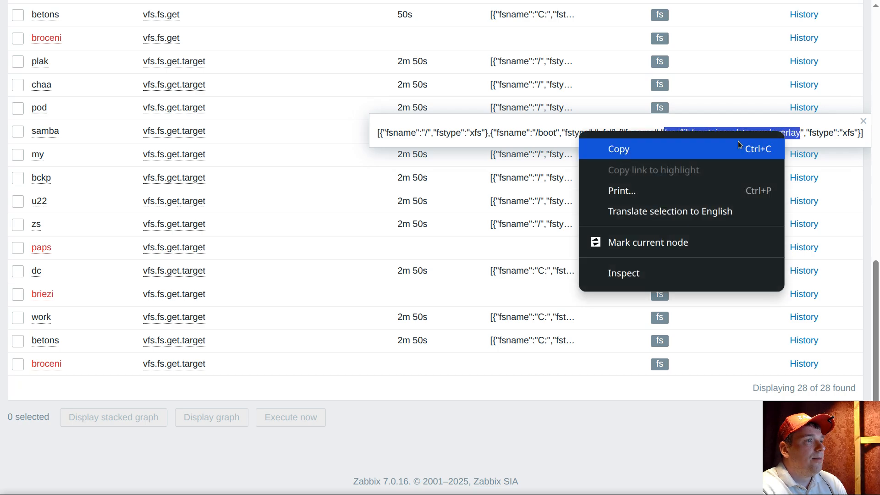
click(738, 144)
Add a second macro named {$NOT.FSNAME} to the filesystem monitoring template
scroll(340, 188, up, 10)
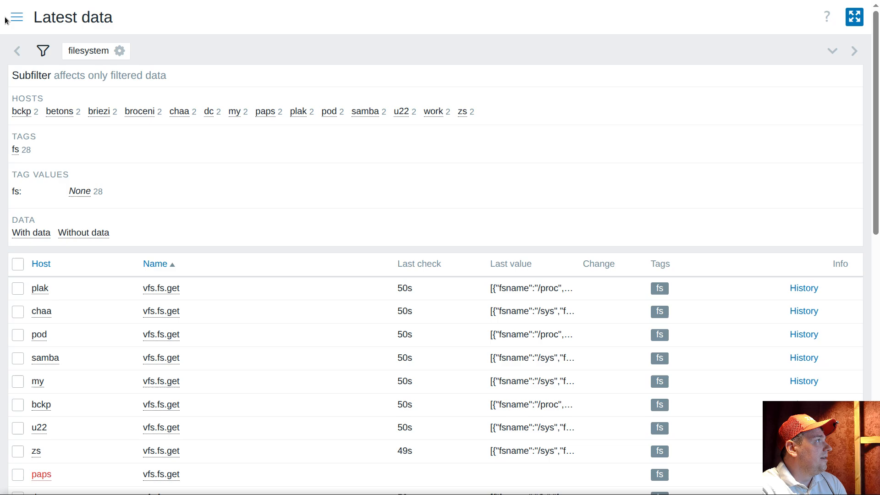
click(14, 18)
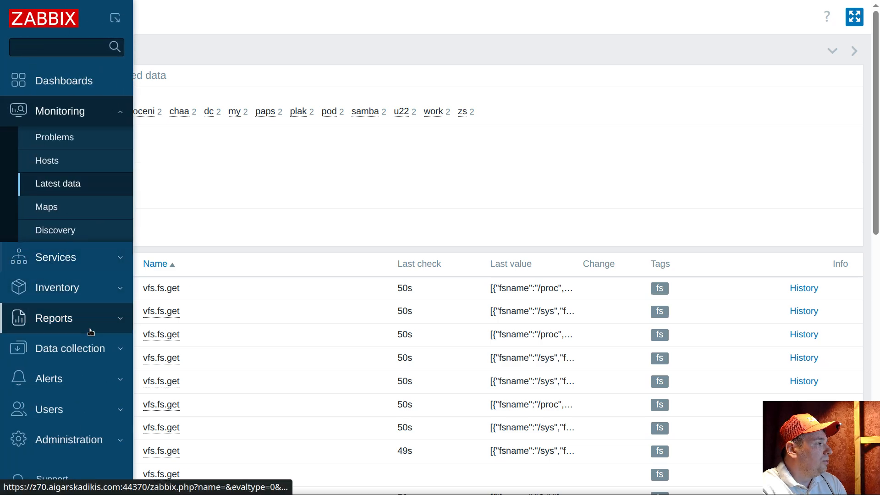
click(80, 351)
click(72, 308)
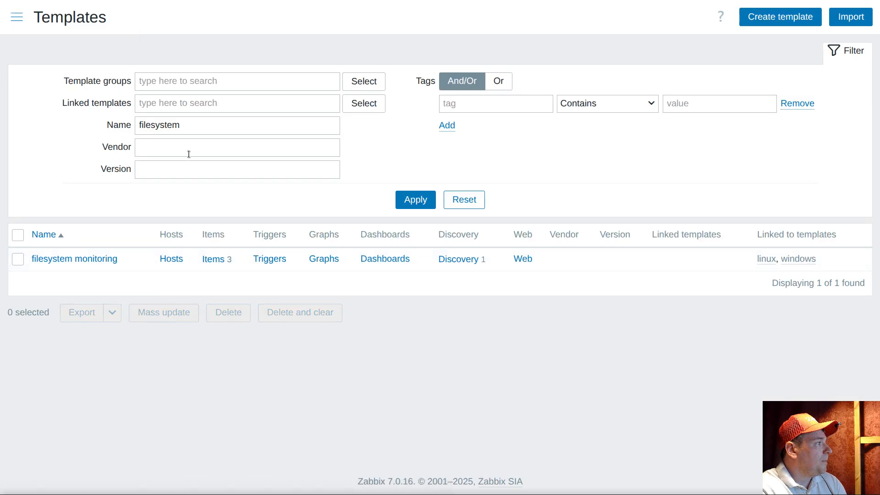
click(69, 259)
click(125, 31)
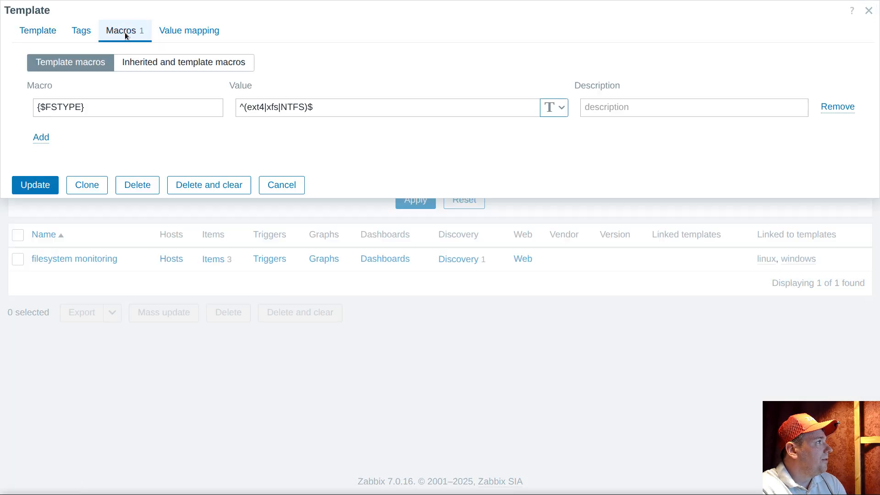
click(42, 138)
click(74, 140)
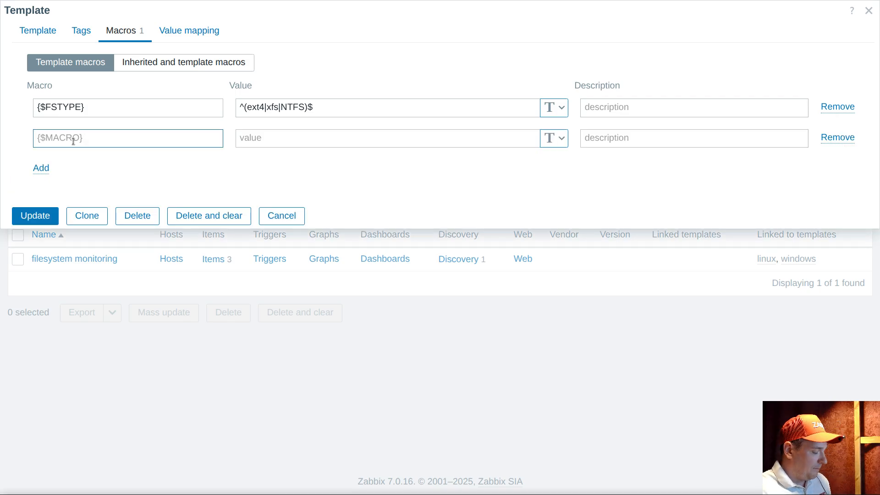
text({$)
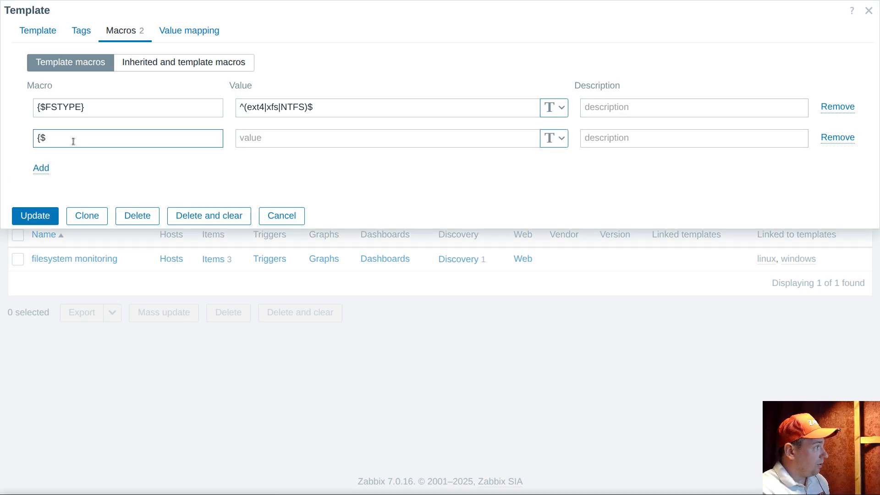
text(NOT.)
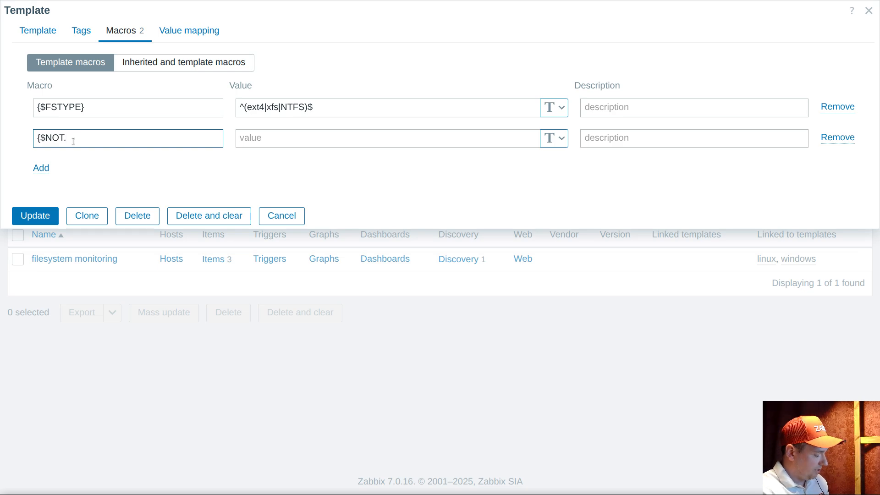
text(FSNAME})
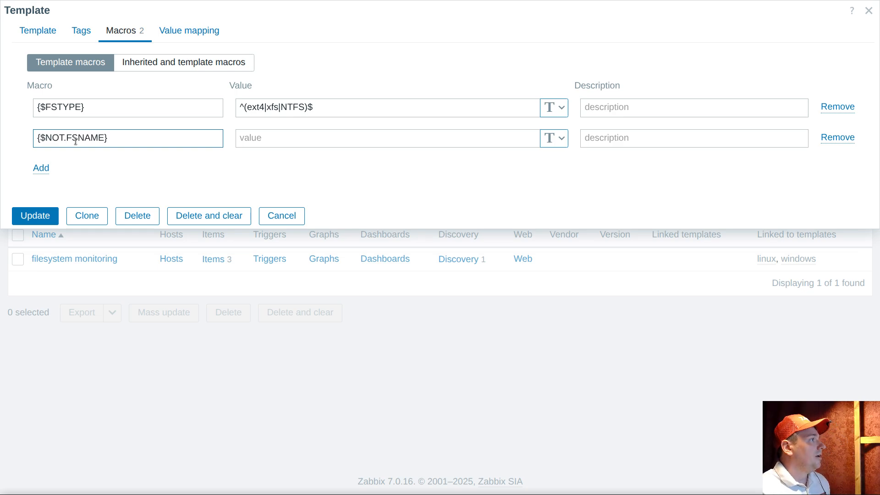
Set the {$NOT.FSNAME} macro's value to ^(.*overlay$), trimming the copied path down to its last folder
click(268, 140)
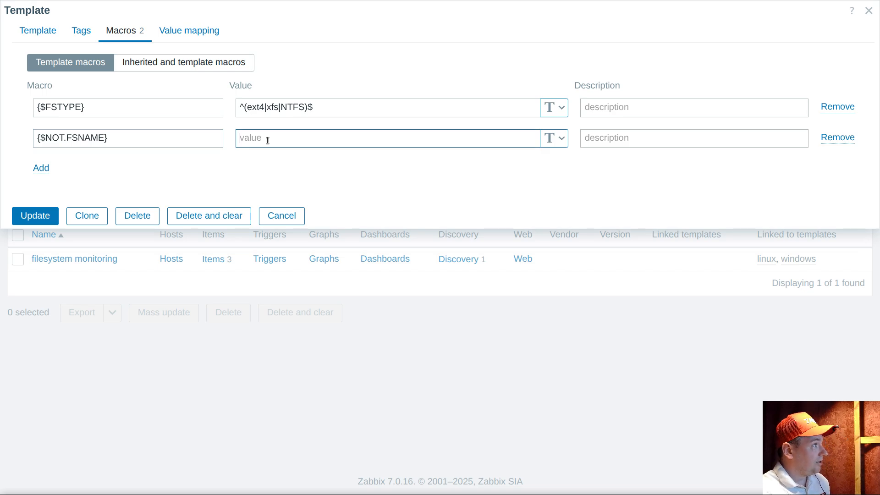
text(^)
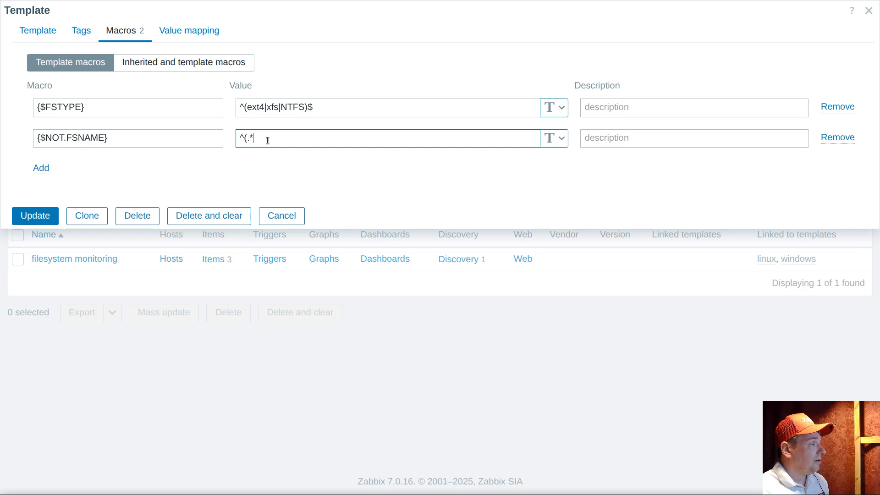
text((.*)
text(/var/lib/containers/storage/overlay)
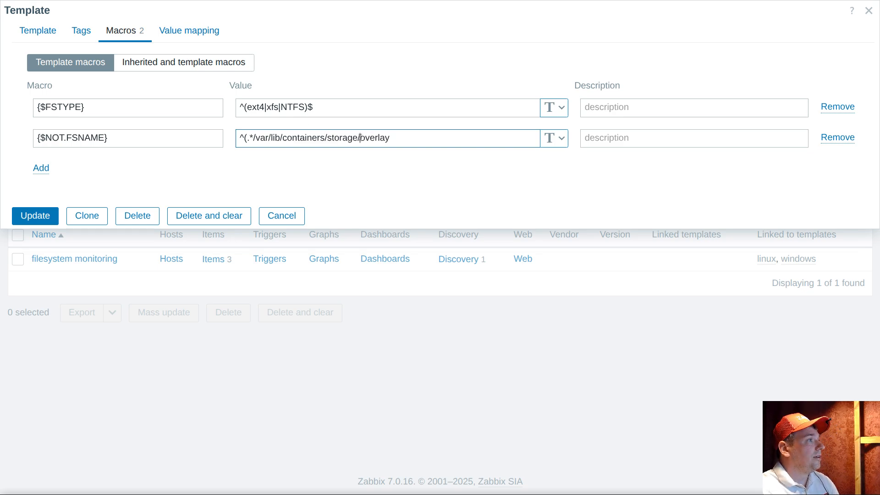
drag(361, 137, 256, 139)
key(BackSpace)
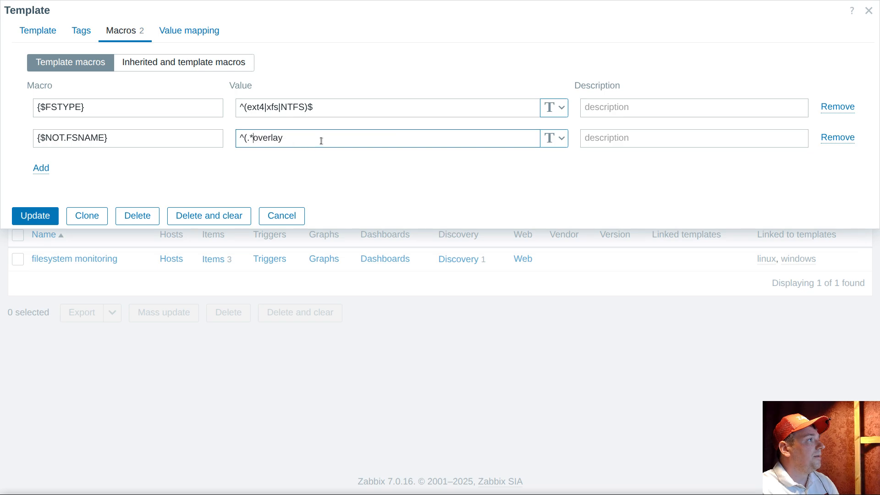
text($))
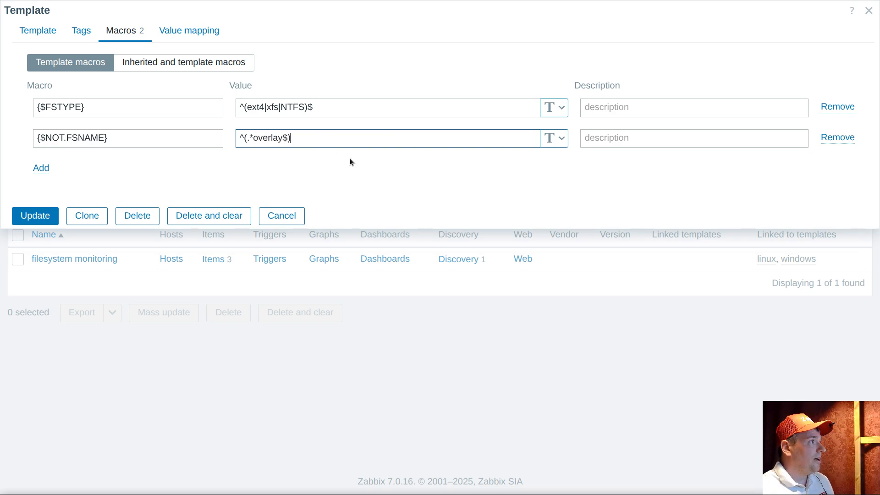
double_click(271, 138)
click(314, 138)
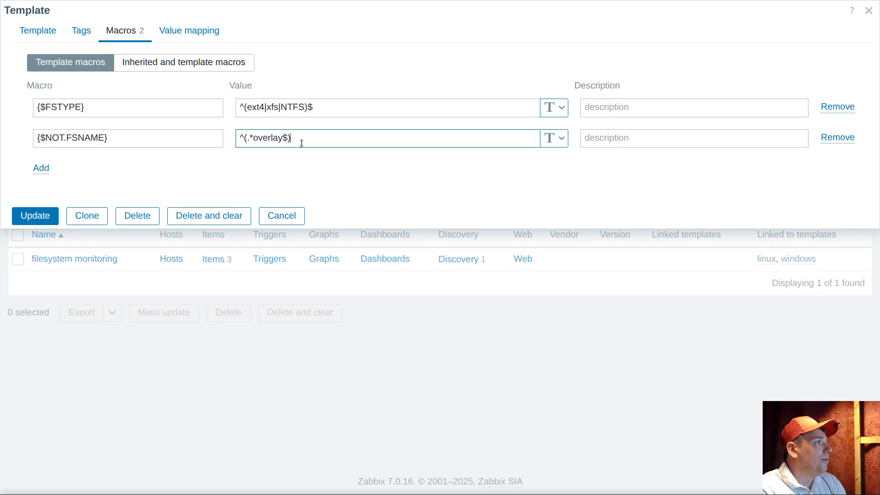
Copy the macro name {$NOT.FSNAME} and save the template
drag(118, 138, 3, 134)
right_click(65, 141)
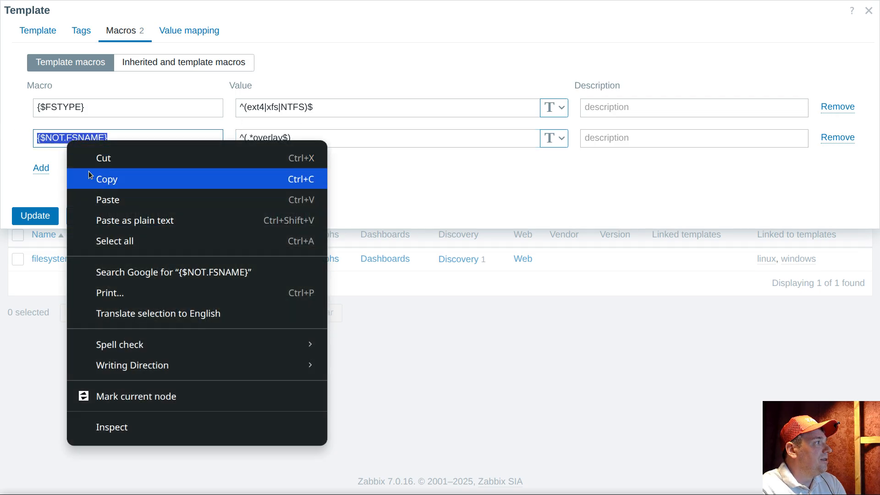
click(94, 178)
click(41, 220)
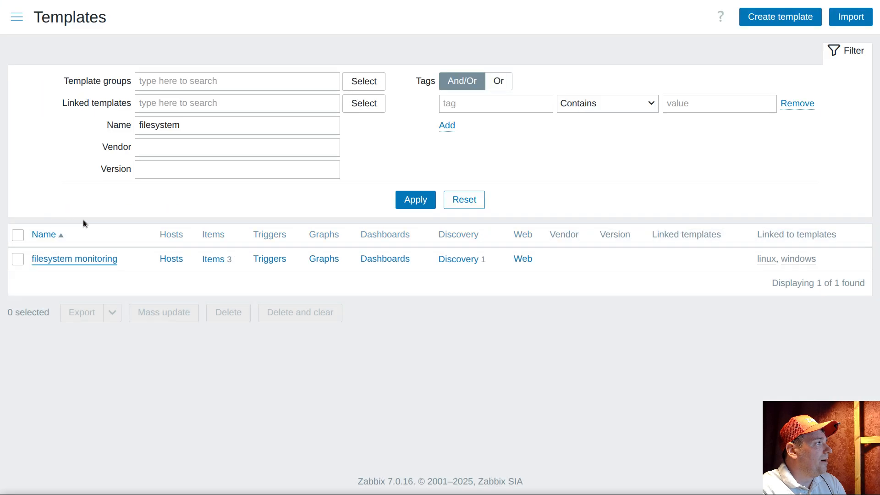
In the vfs.fs.get.target item's preprocessing, make the JSONPath step set the value to [] on failure
click(215, 312)
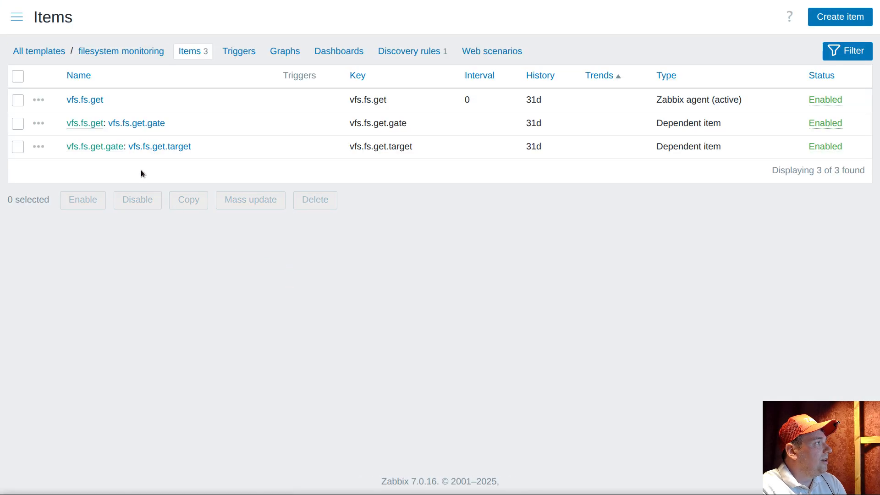
click(171, 147)
click(118, 31)
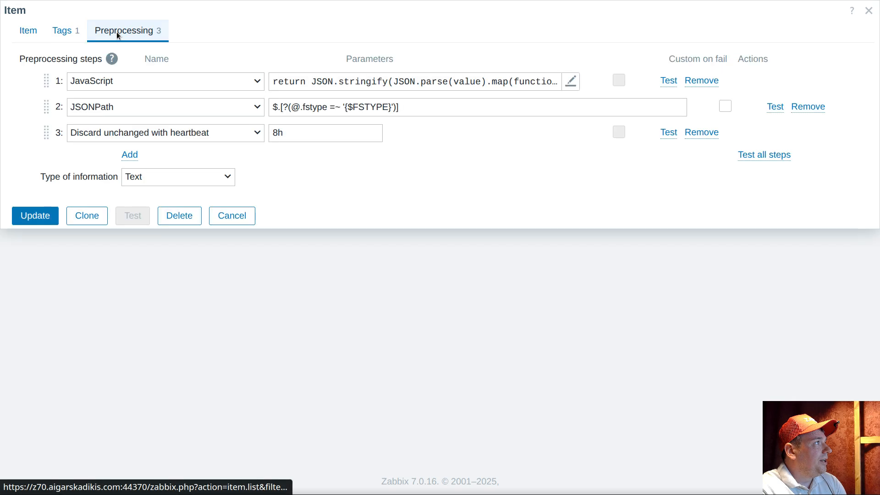
click(727, 108)
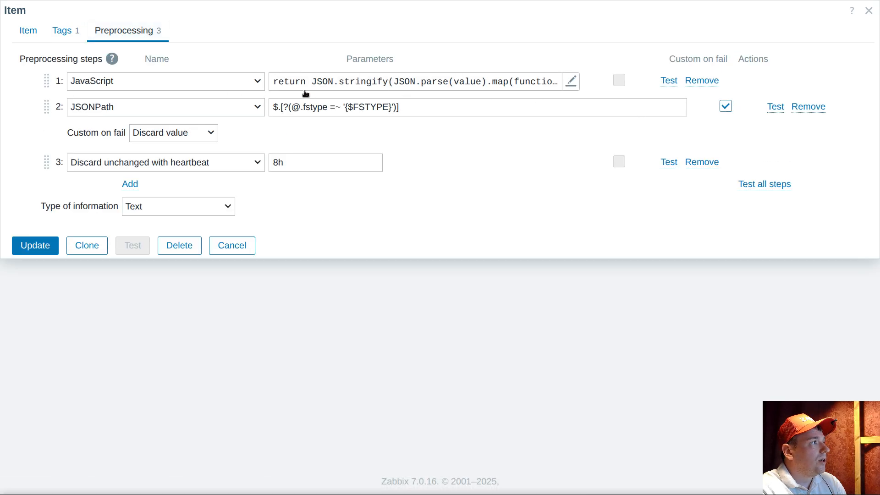
click(198, 137)
click(173, 170)
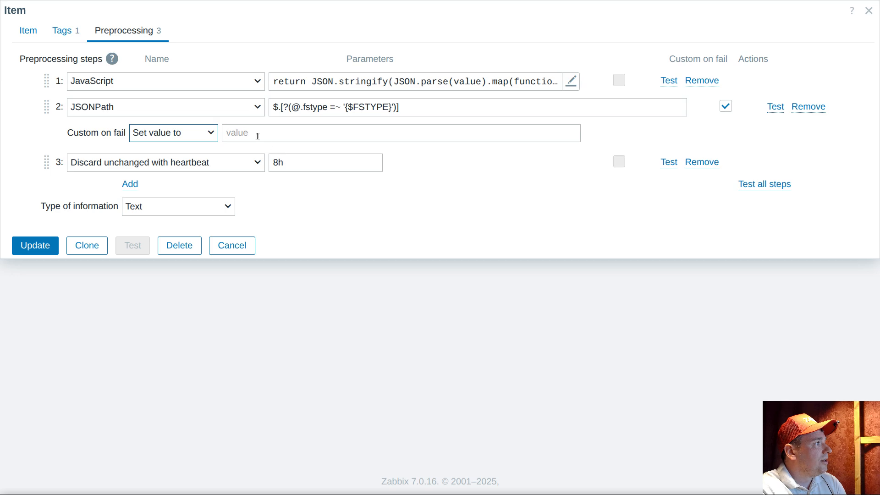
click(255, 134)
text([])
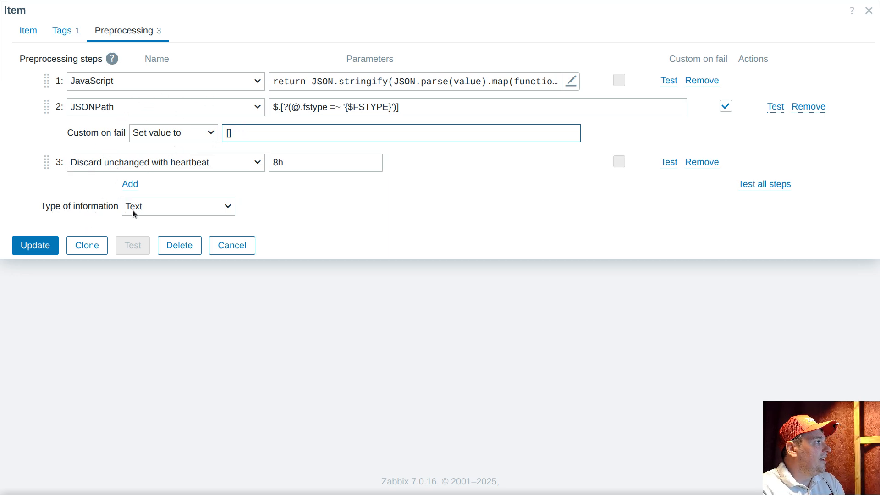
Add a JSONPath preprocessing step and move it ahead of the Discard unchanged with heartbeat step
click(124, 183)
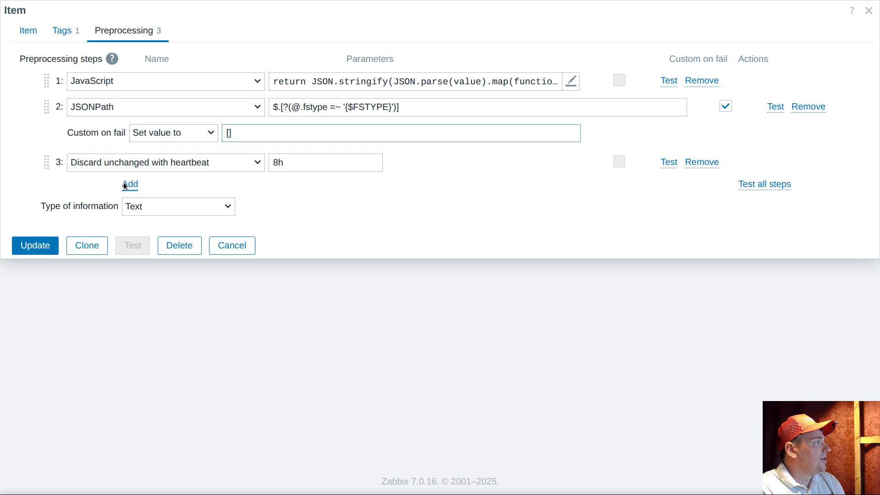
click(135, 190)
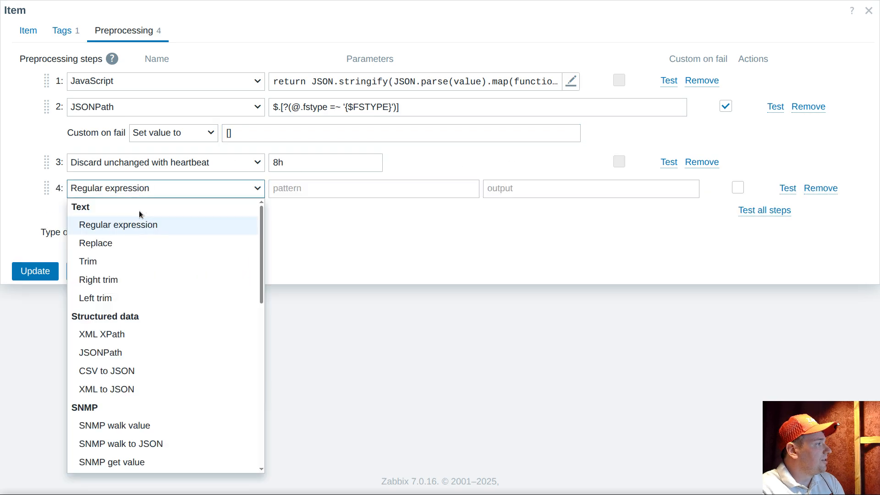
click(126, 355)
drag(46, 189, 46, 163)
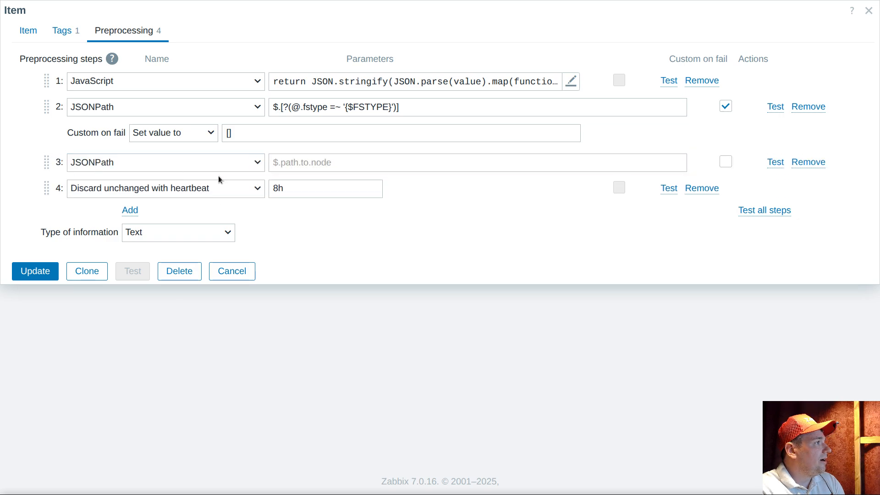
Enter {$NOT.FSNAME} in the new JSONPath step and append a copy of the second step's expression
click(305, 162)
text({$NOT.FSNAME})
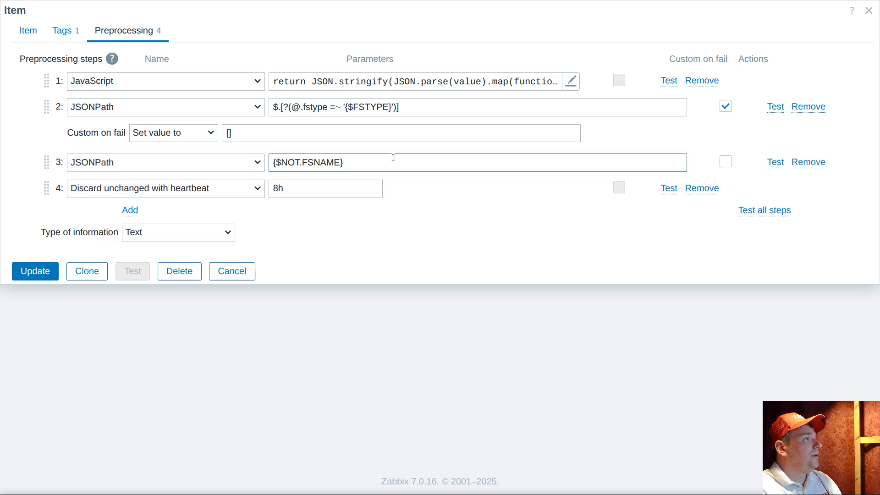
click(379, 116)
key(ctrl+a)
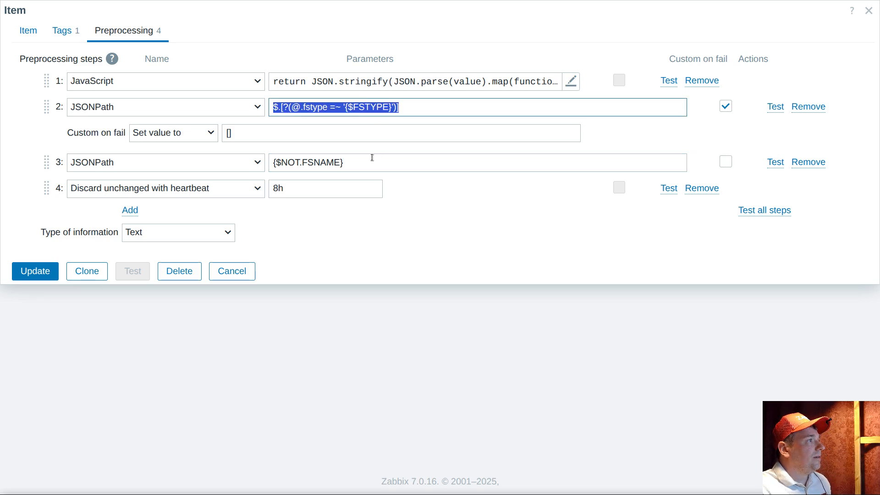
key(ctrl+c)
click(360, 164)
key(ctrl+v)
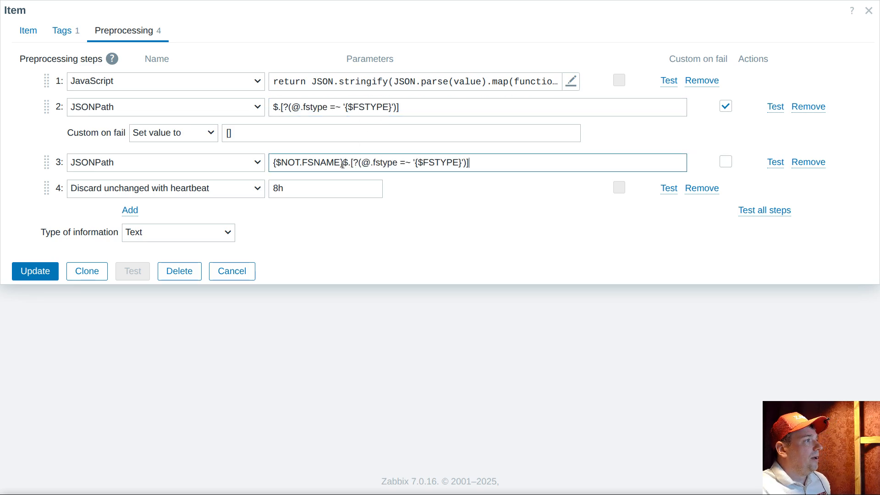
Rework the third step's JSONPath into the negated filter $.[?(!(@.fstype =~ '{$NOT.FSNAME}'))]
drag(343, 164, 258, 167)
key(ctrl+x)
drag(344, 163, 393, 164)
key(ctrl+v)
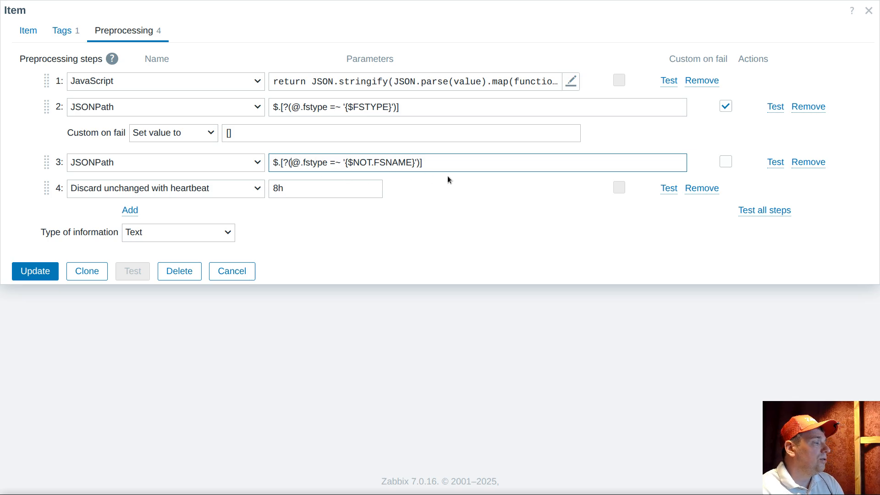
text(!()
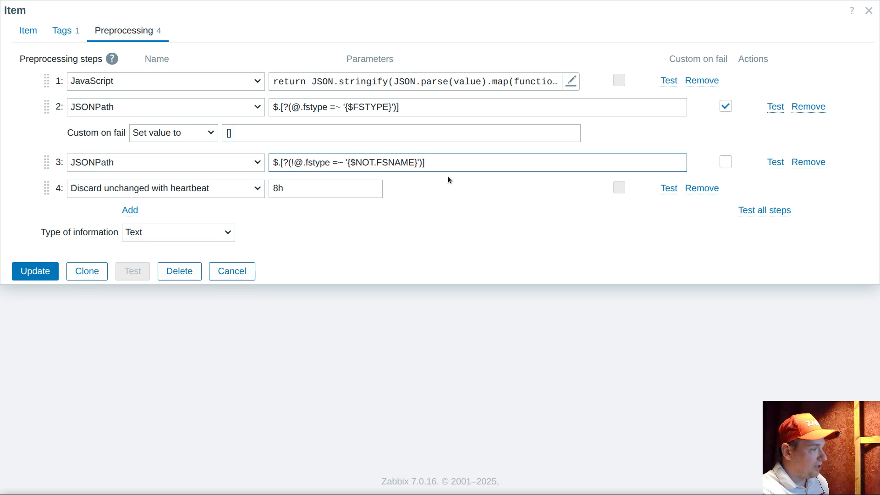
click(422, 163)
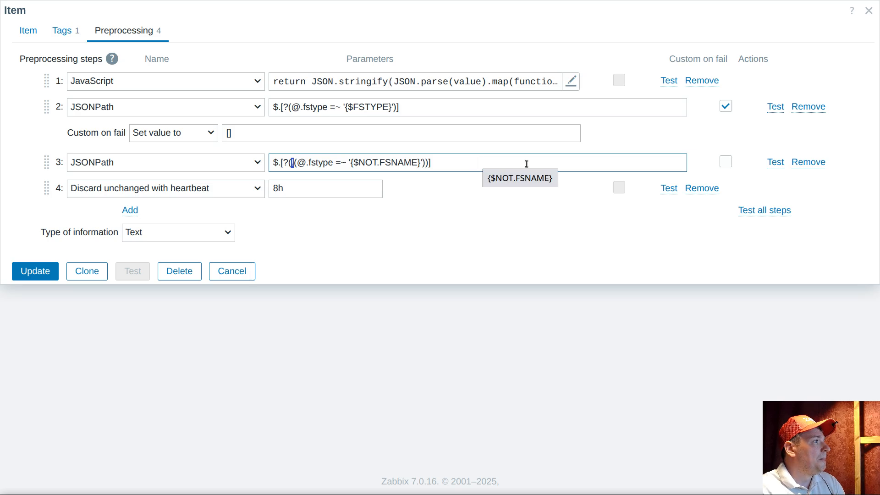
Make the third preprocessing step set the value to [] on failure and save the item
click(727, 162)
click(209, 193)
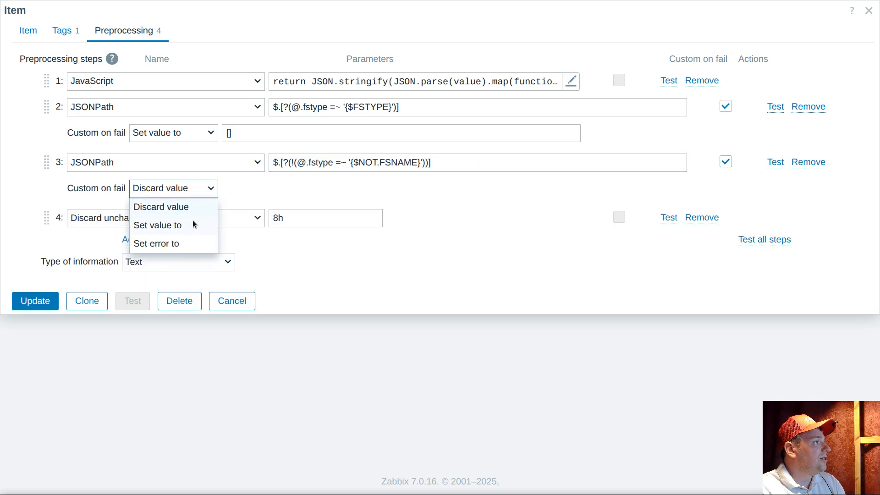
click(195, 224)
click(291, 190)
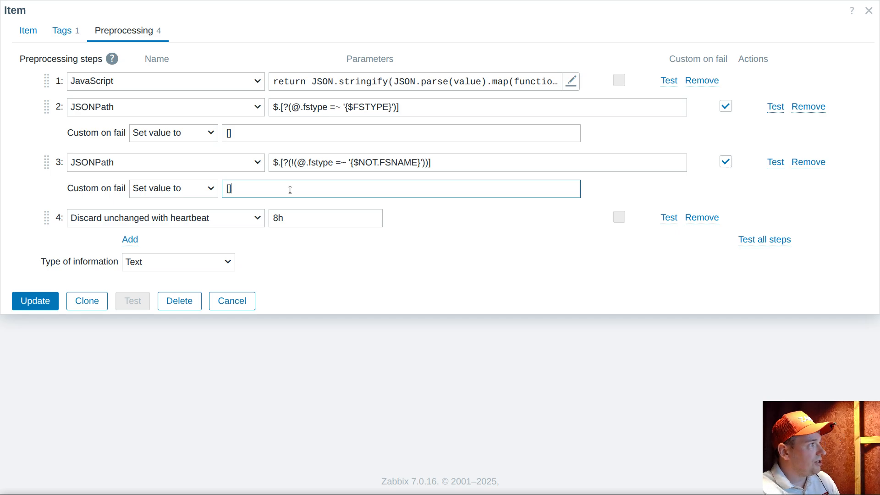
drag(244, 190, 211, 190)
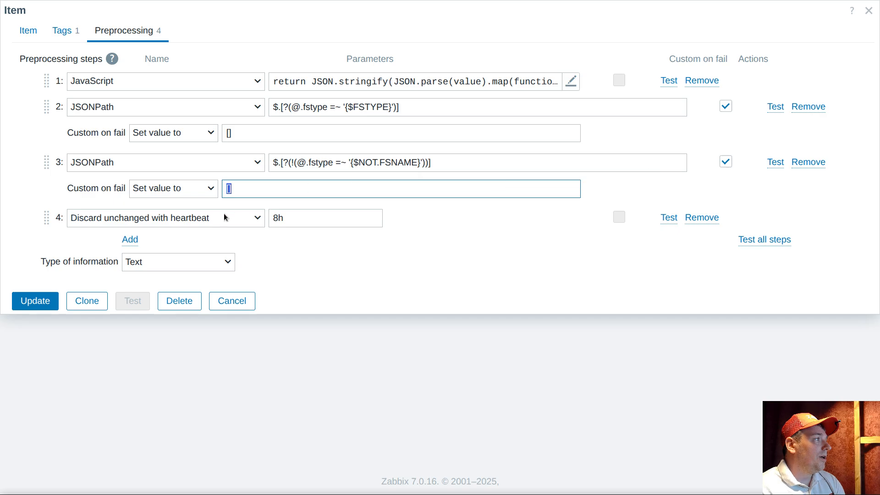
click(46, 300)
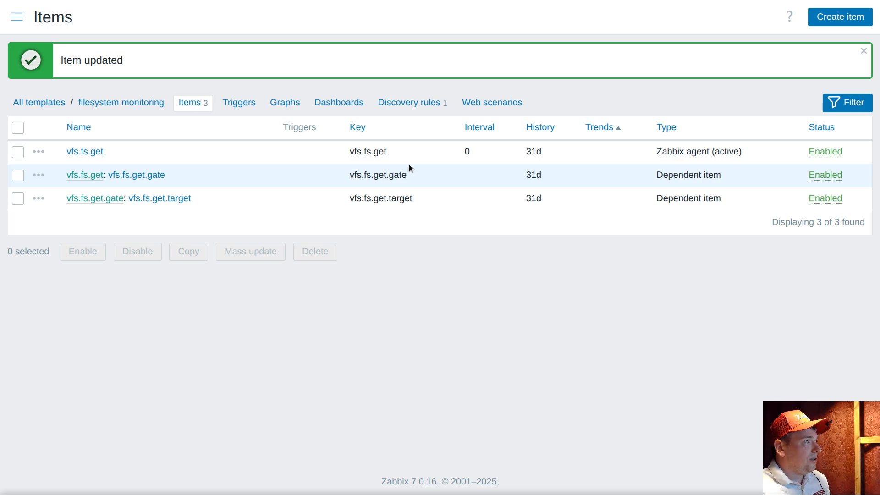
Start a new item prototype under the fs discovery rule and set its type to Dependent item
click(412, 102)
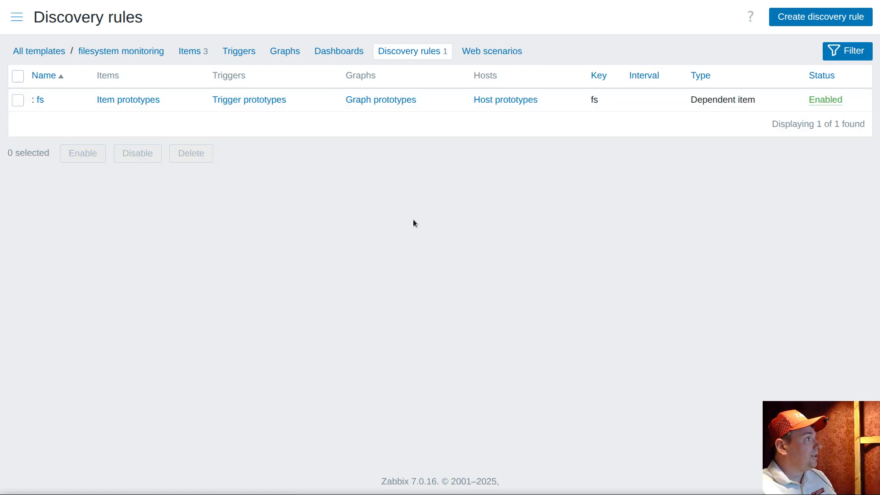
click(138, 100)
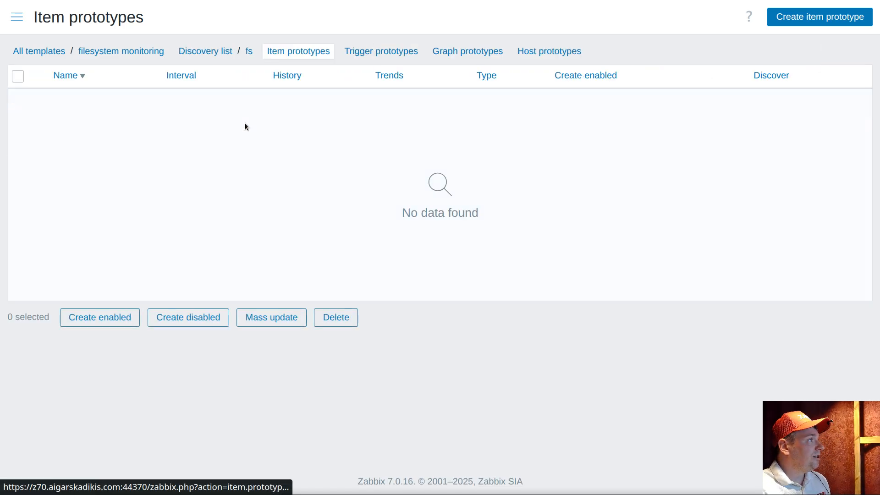
click(815, 21)
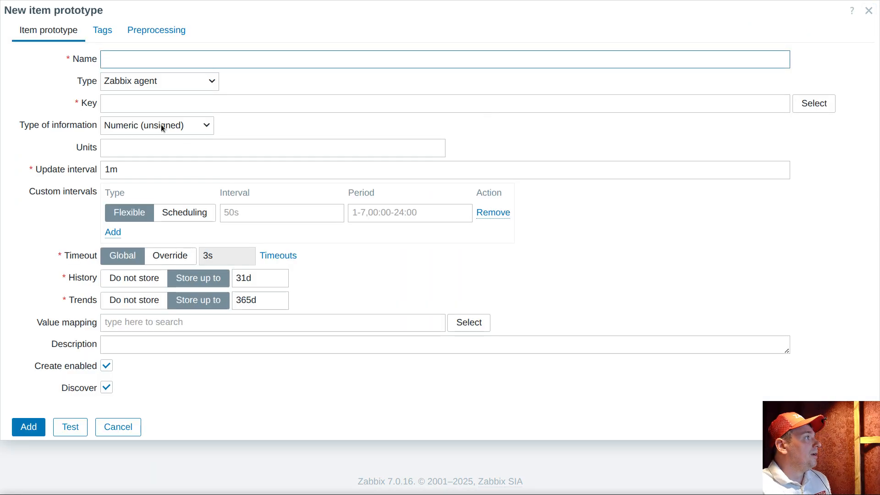
click(146, 81)
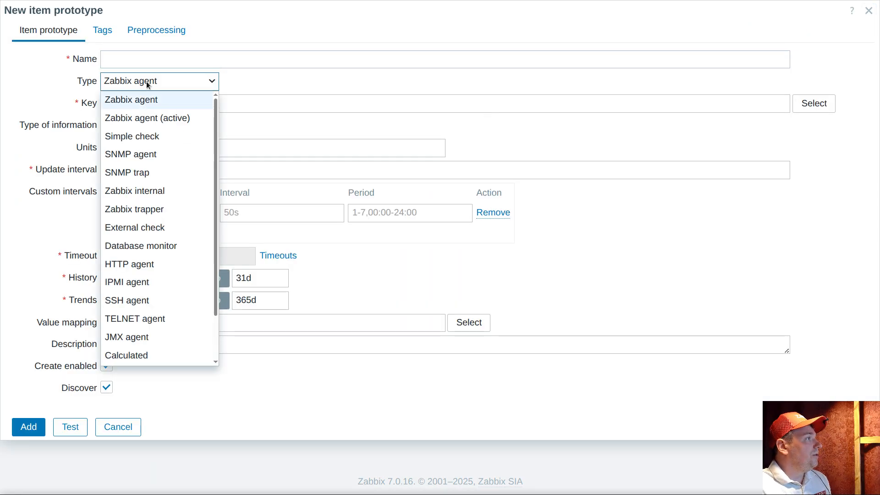
scroll(151, 284, down, 2)
click(154, 321)
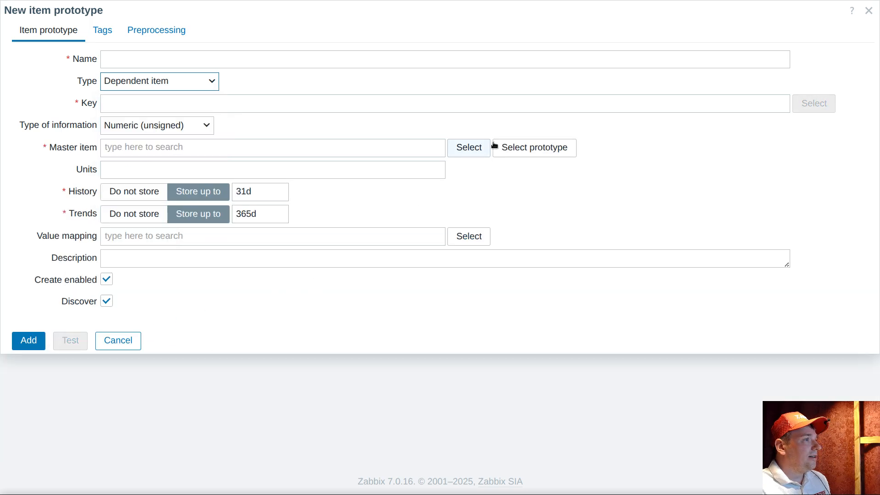
Choose vfs.fs.get.gate as the master item of the new item prototype
click(470, 147)
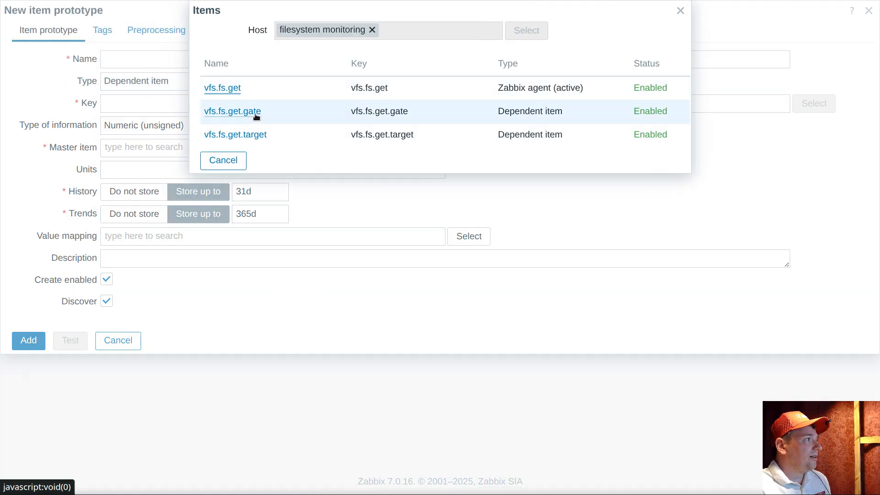
drag(261, 113, 205, 112)
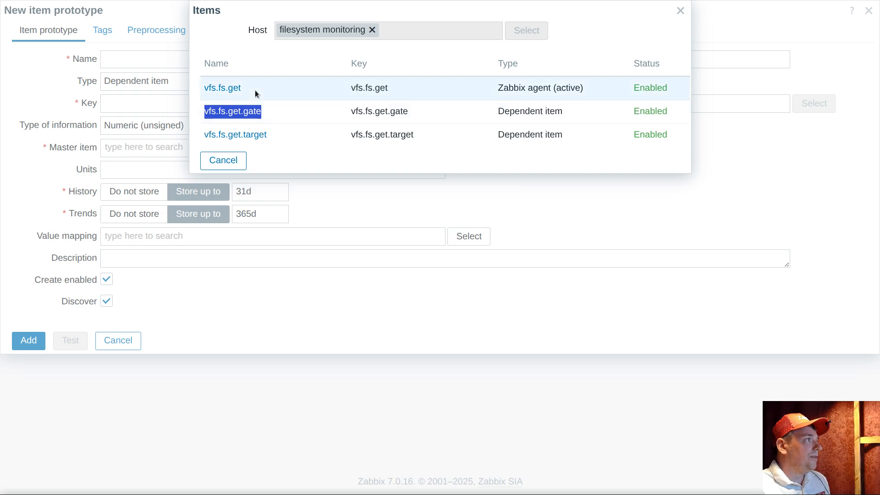
drag(255, 90, 206, 87)
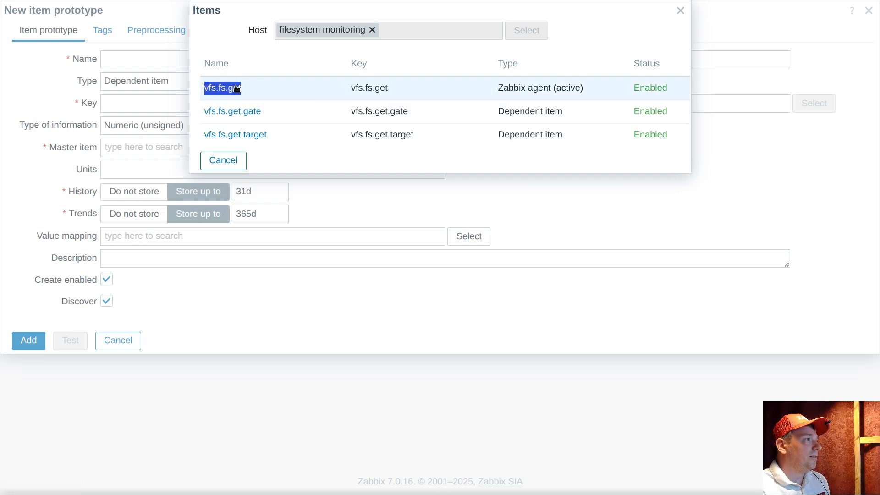
drag(266, 113, 206, 112)
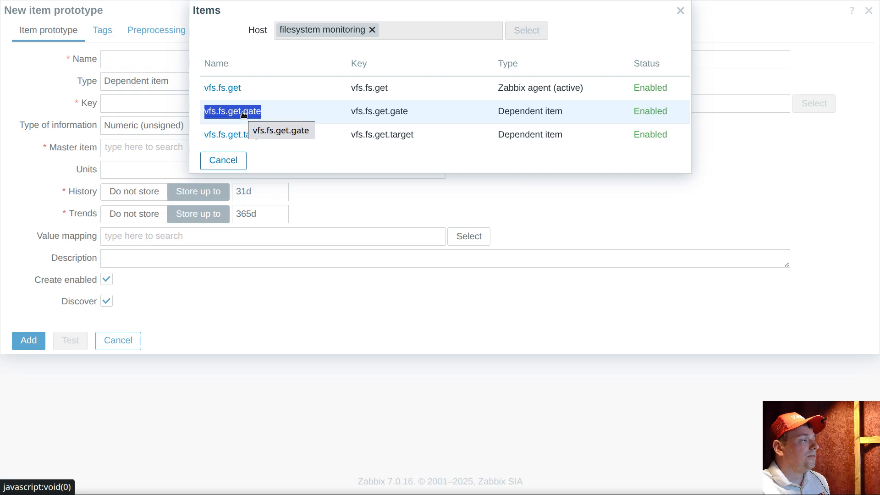
click(259, 112)
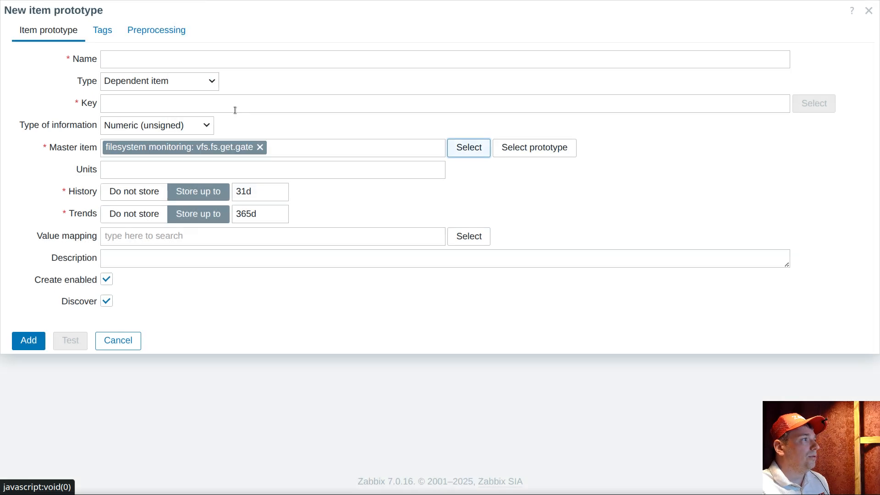
click(478, 150)
drag(275, 135, 244, 135)
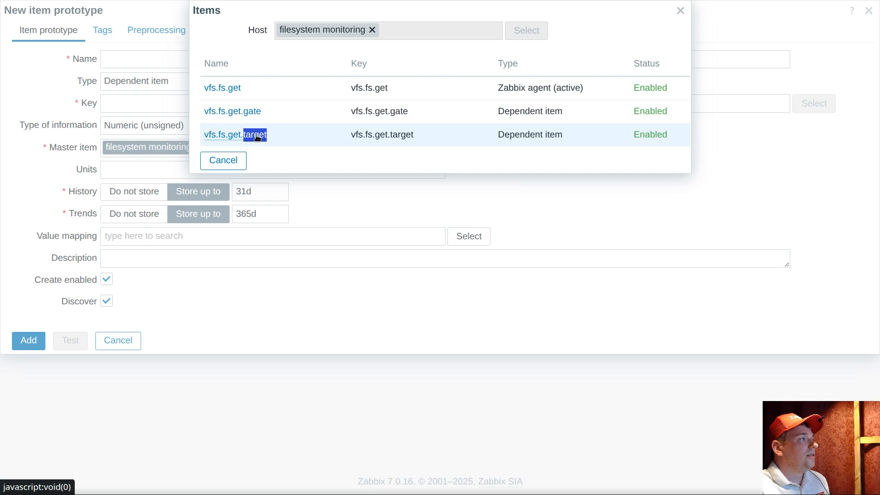
click(249, 114)
Enter data["{#FSNAME}"] as the item prototype's key
click(176, 109)
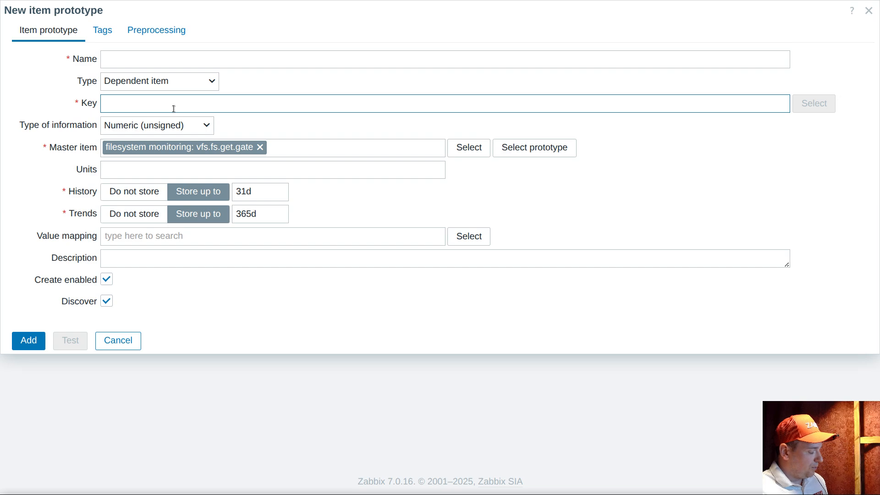
text(Get data)
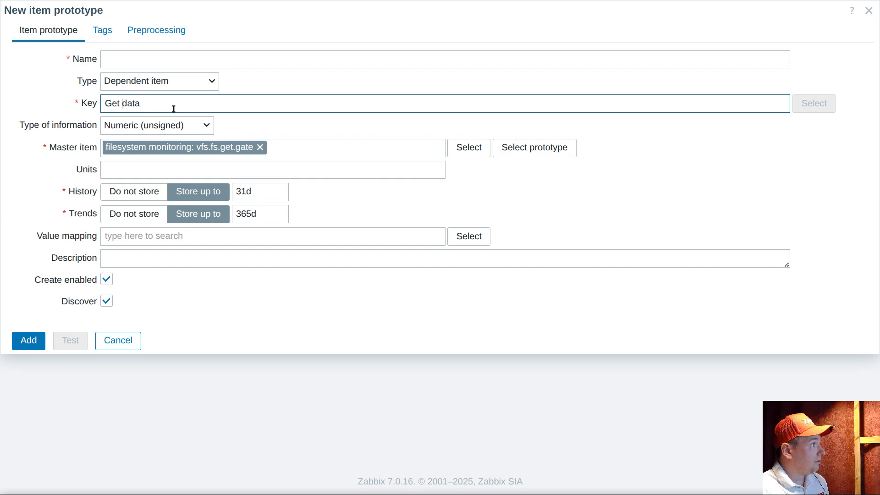
key(BackSpace)
key(BackSpace)
key(BackSpace)
key(BackSpace)
text([)
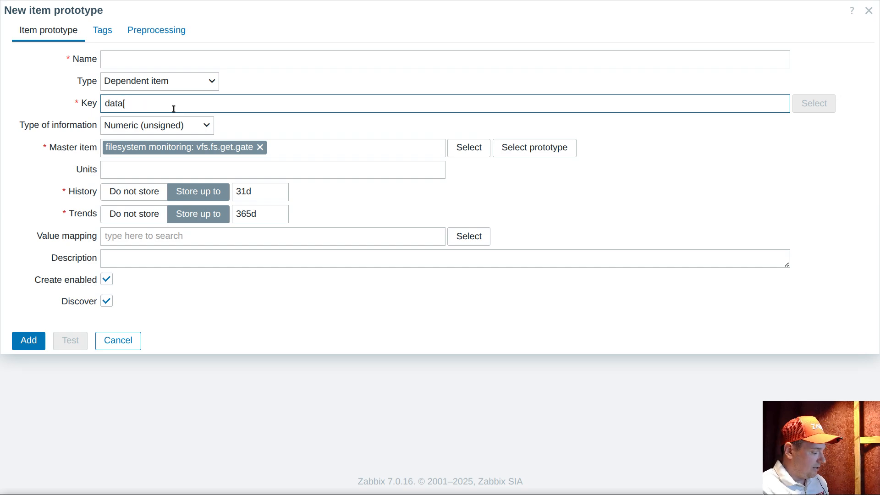
text("")
key(BackSpace)
key(BackSpace)
text("")
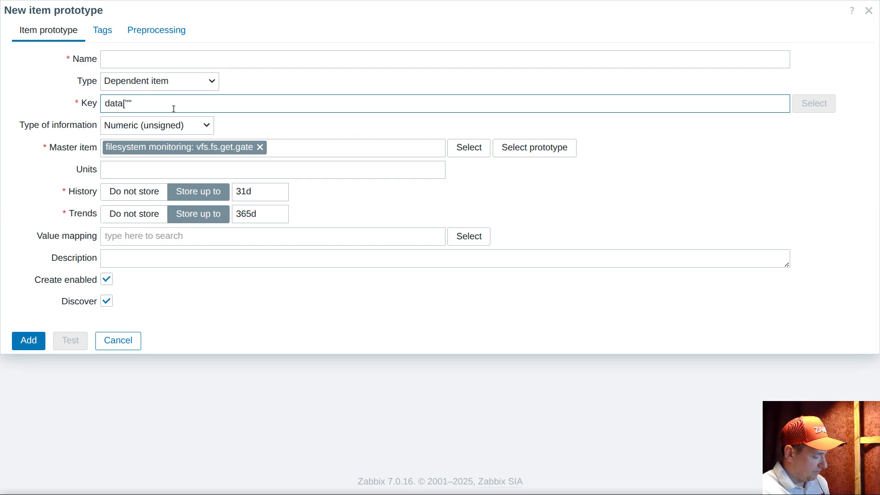
text({#FSNAM)
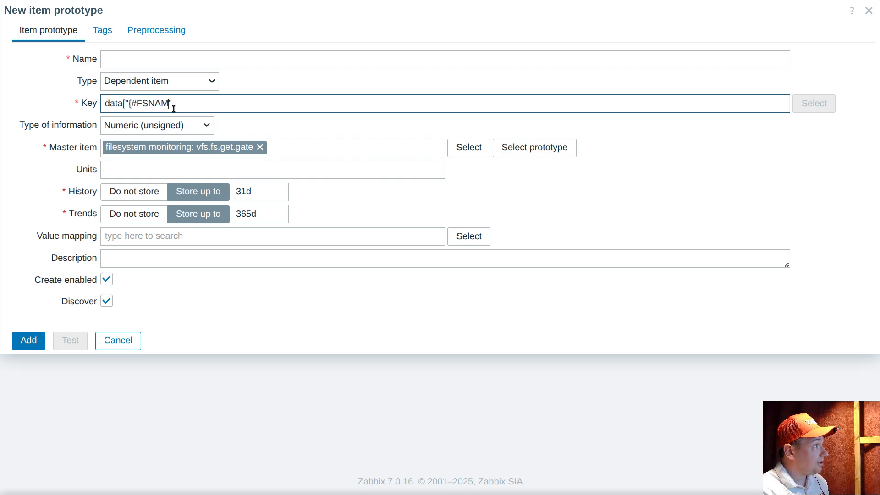
text(E})
text(])
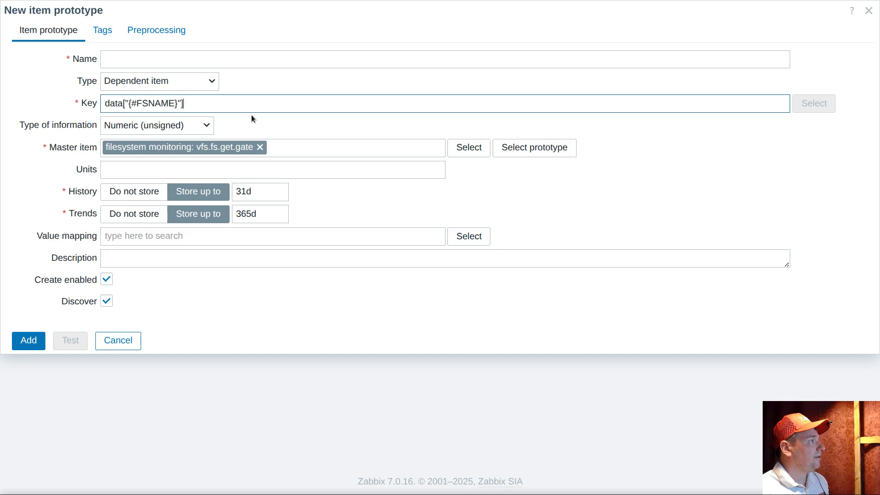
Set the prototype's type of information to Text and its history to Do not store
click(178, 129)
click(124, 217)
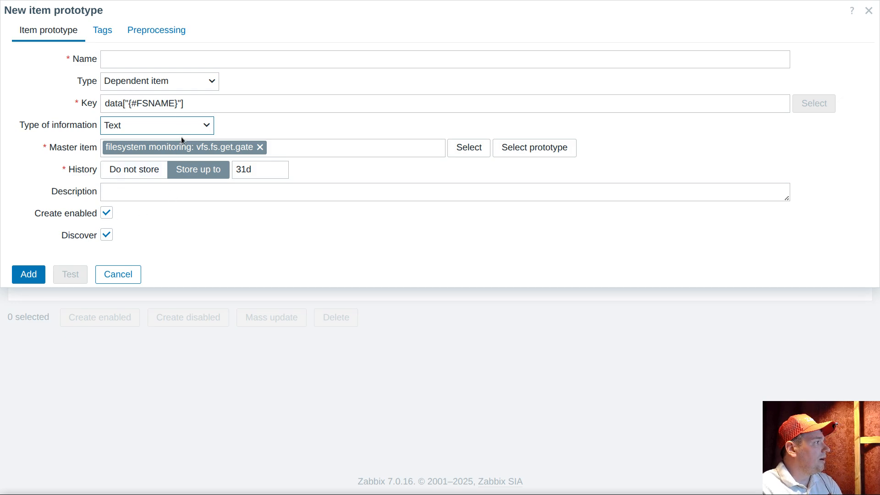
click(144, 171)
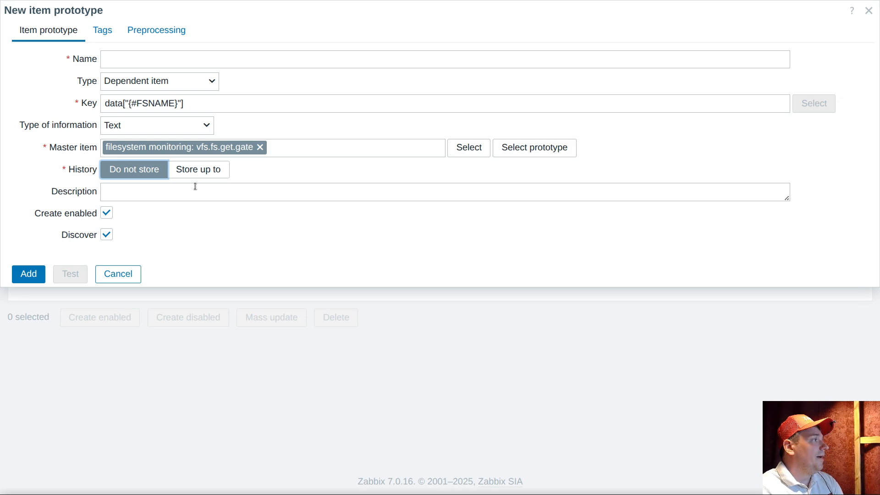
Copy the {#FSNAME} macro from the key into the prototype's name
click(128, 57)
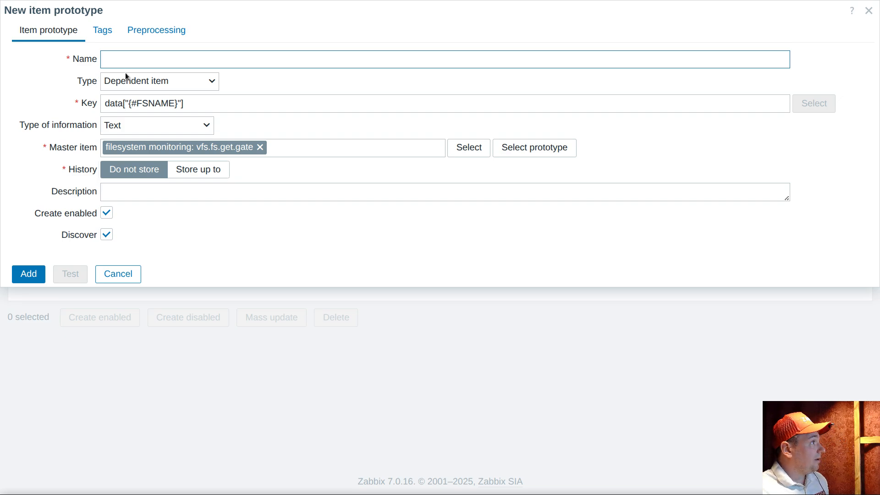
drag(129, 104, 177, 104)
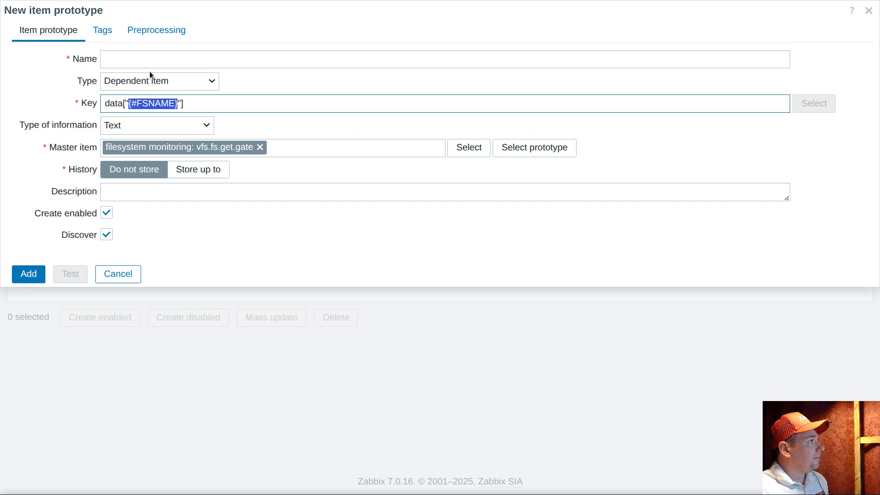
key(ctrl+c)
click(143, 57)
key(ctrl+v)
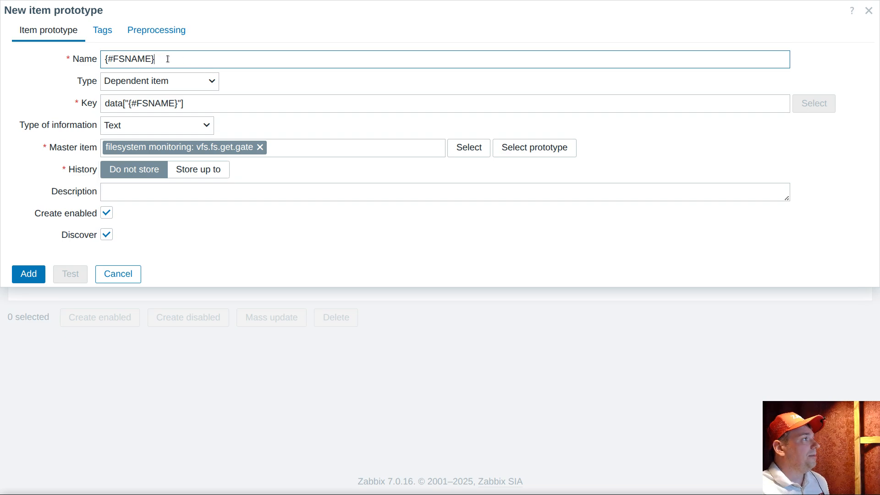
drag(168, 58, 94, 60)
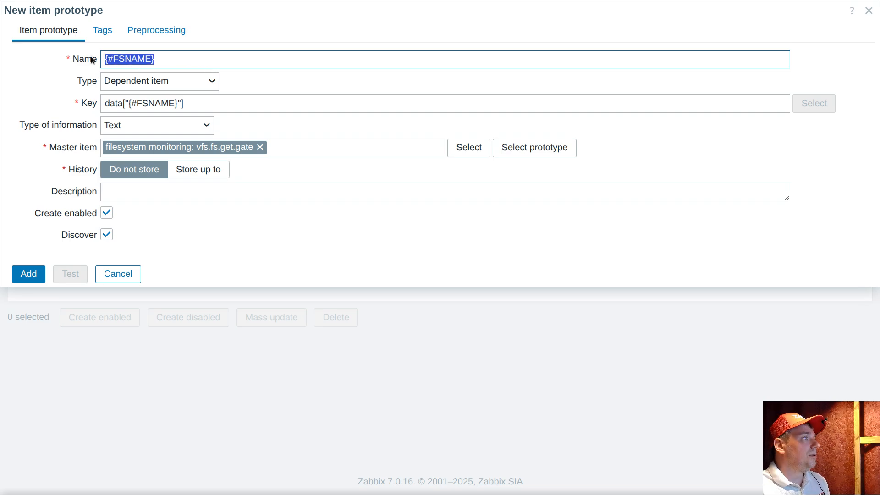
click(181, 60)
Complete the prototype's name so that it reads {#FSNAME} Get data
text(space)
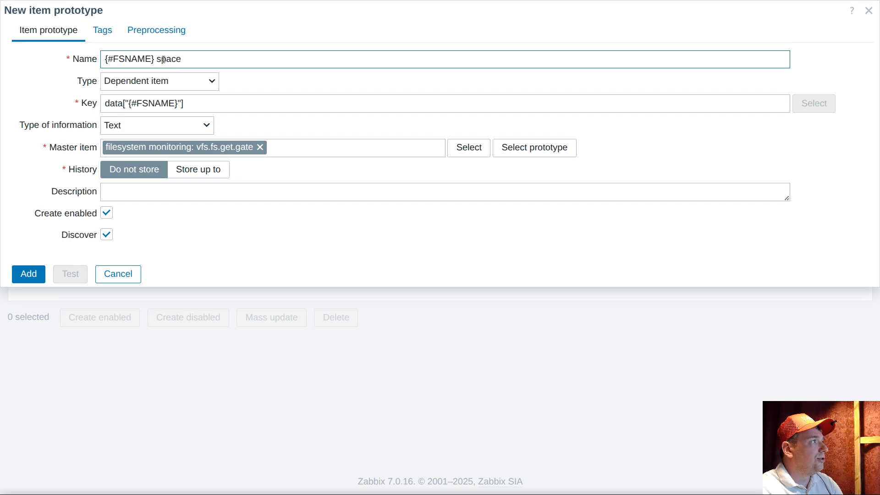
text(:)
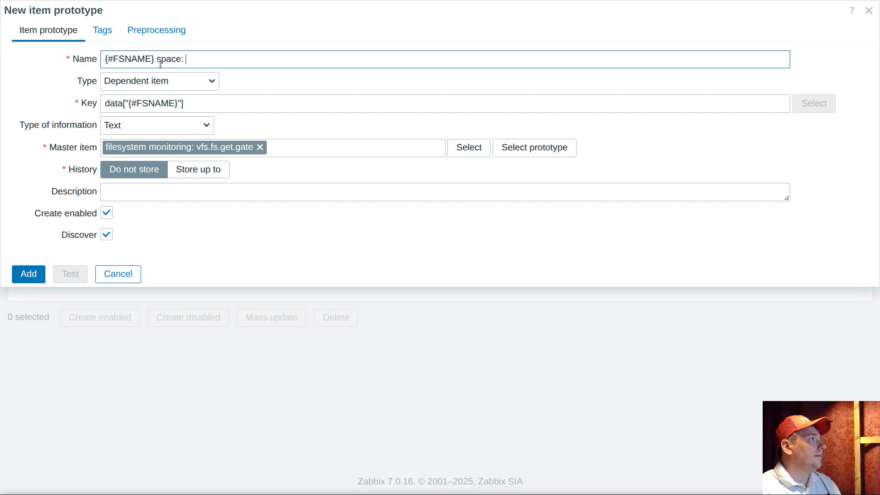
drag(156, 62, 237, 63)
text(Get da)
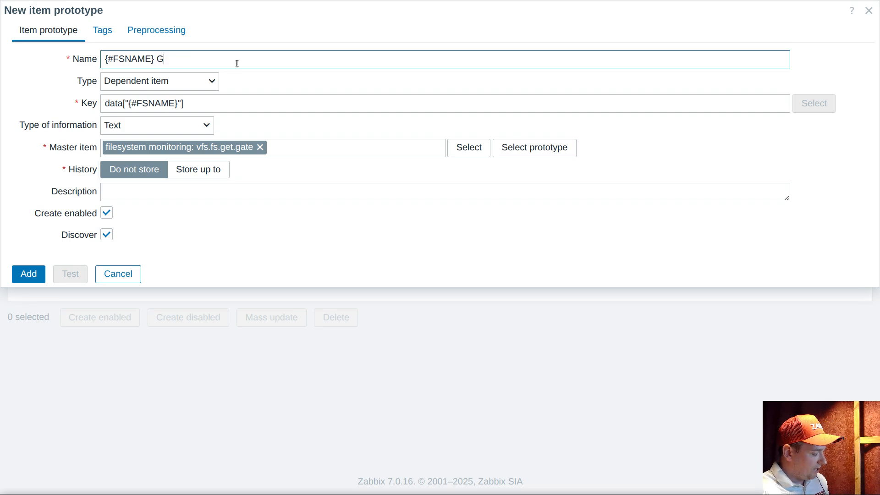
key(BackSpace)
key(BackSpace)
text(data)
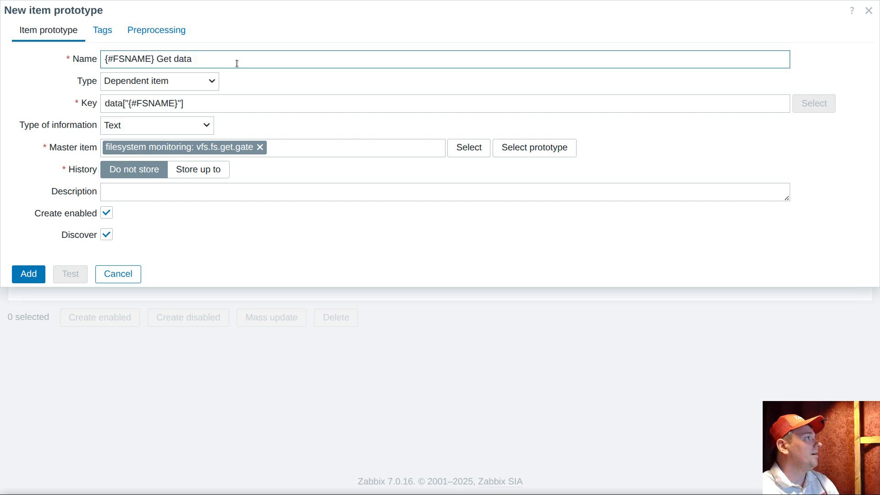
Add a tag named fs to the prototype and switch its history to Store up to 31d
click(106, 31)
click(147, 107)
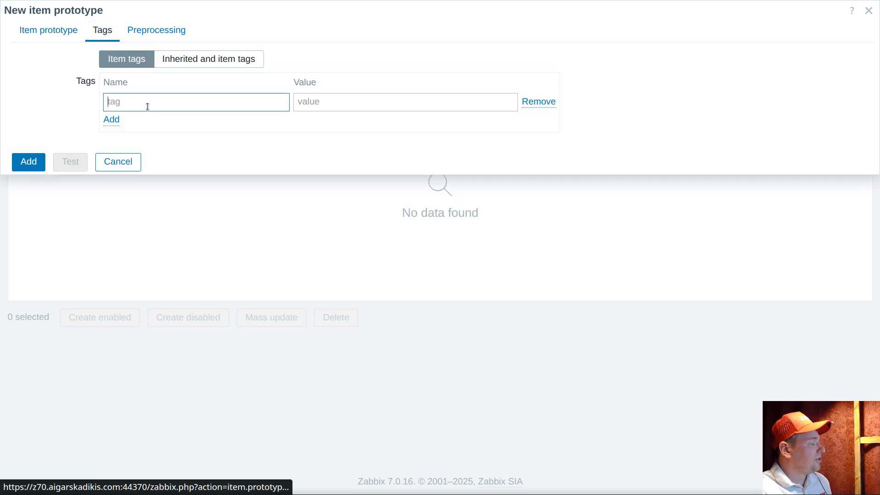
text(fs)
click(60, 32)
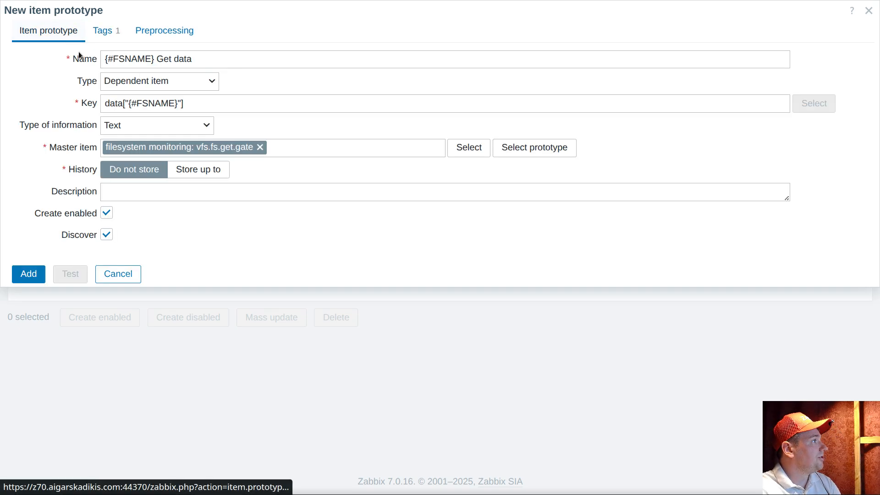
click(197, 171)
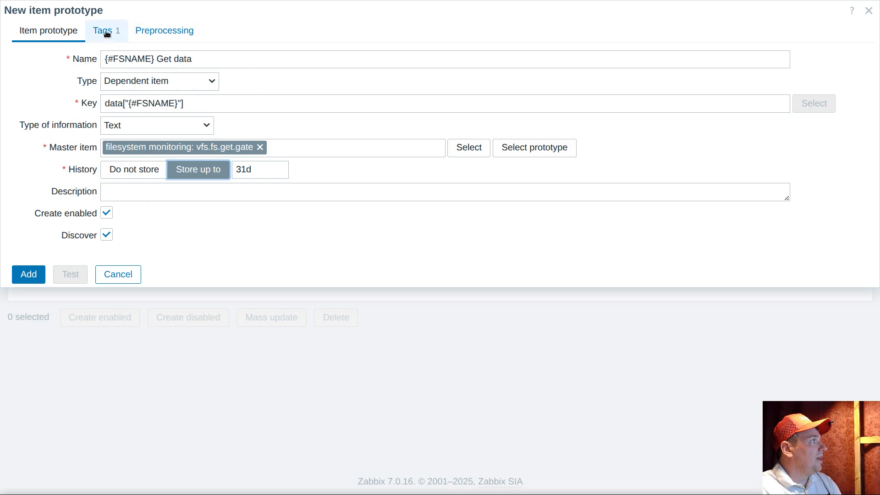
Add a JSONPath preprocessing step to the prototype and begin its expression with $.[?(@.fsname == '
click(156, 31)
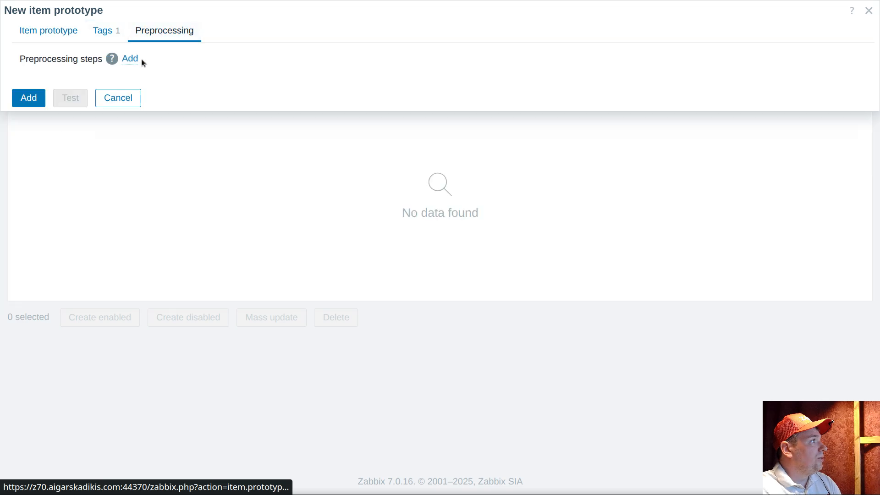
click(132, 60)
click(181, 82)
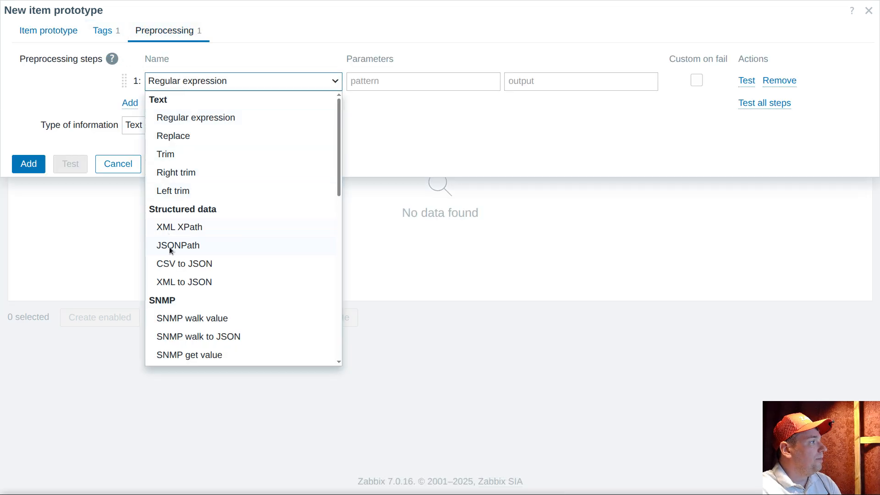
click(187, 239)
click(368, 79)
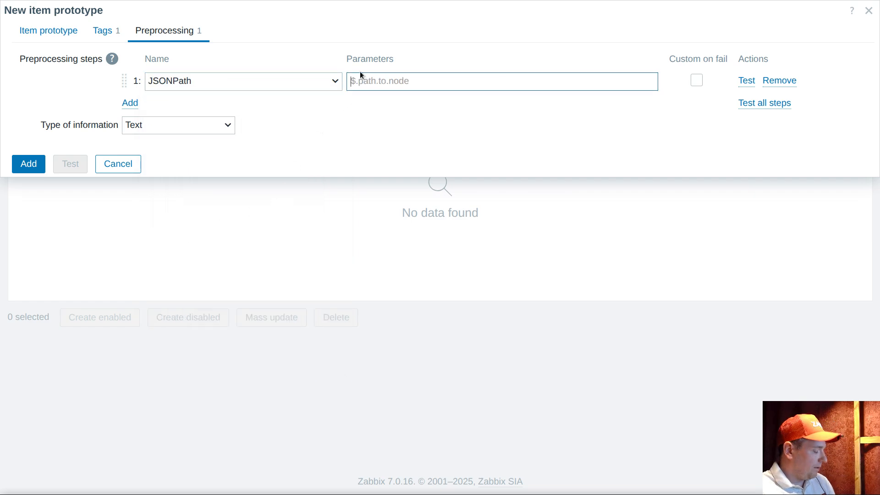
text($.)
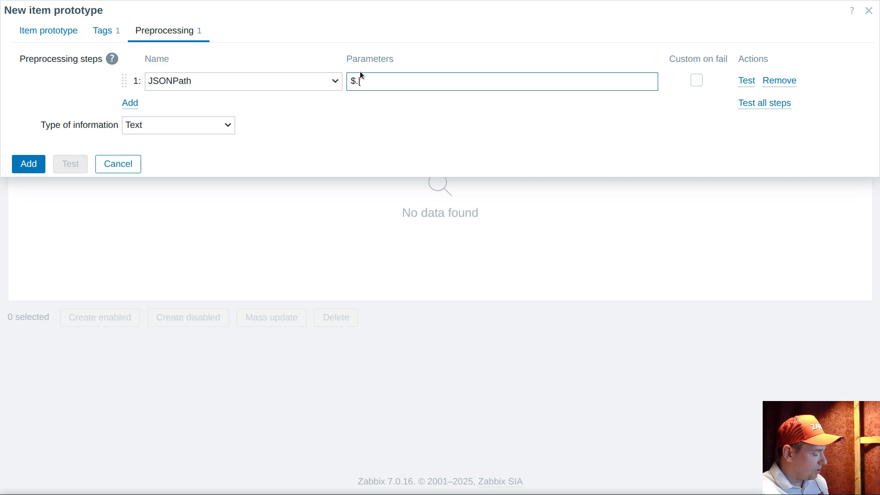
text([?)
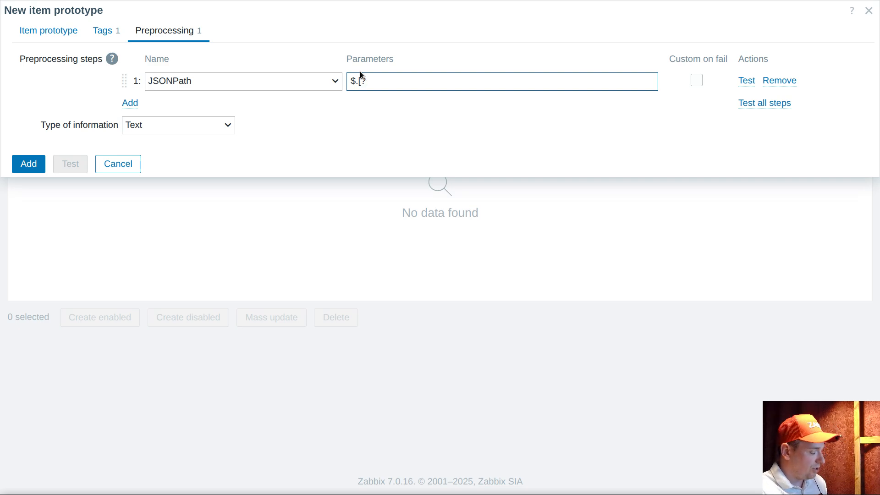
text(()
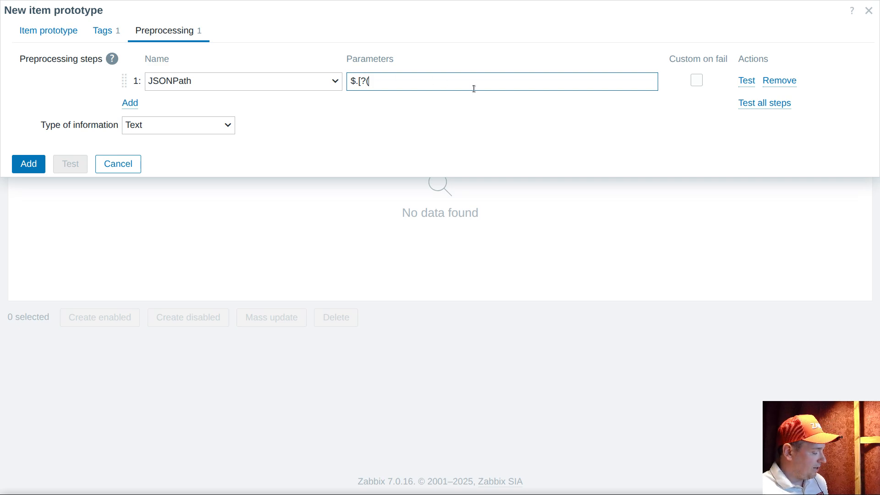
text(@.fsna)
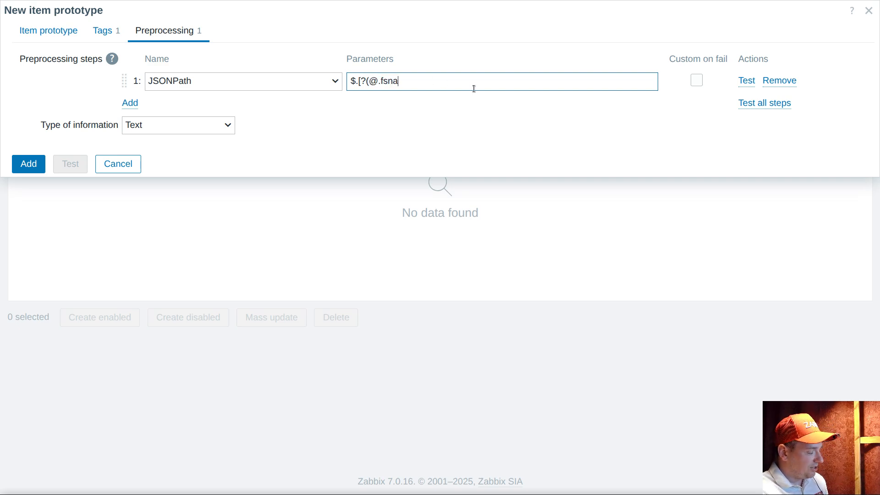
text(me ==)
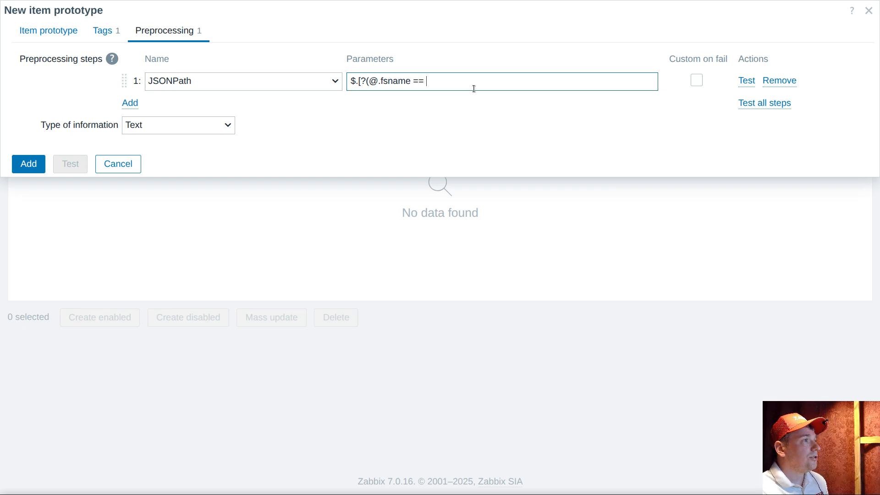
text( ')
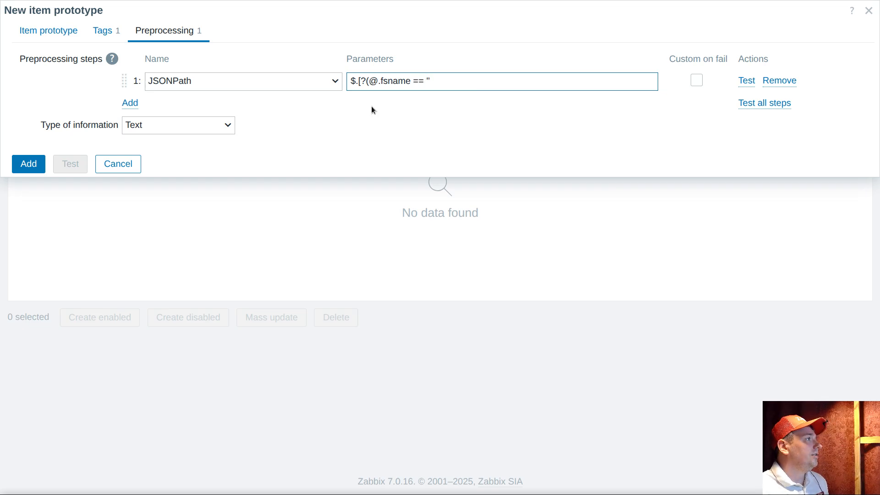
Copy the {#FSNAME} macro from the prototype's name and complete the JSONPath as $.[?(@.fsname == '{#FSNAME}')].first()
click(65, 30)
drag(154, 61, 105, 59)
key(ctrl+c)
click(177, 39)
click(430, 83)
key(ctrl+v)
text(')
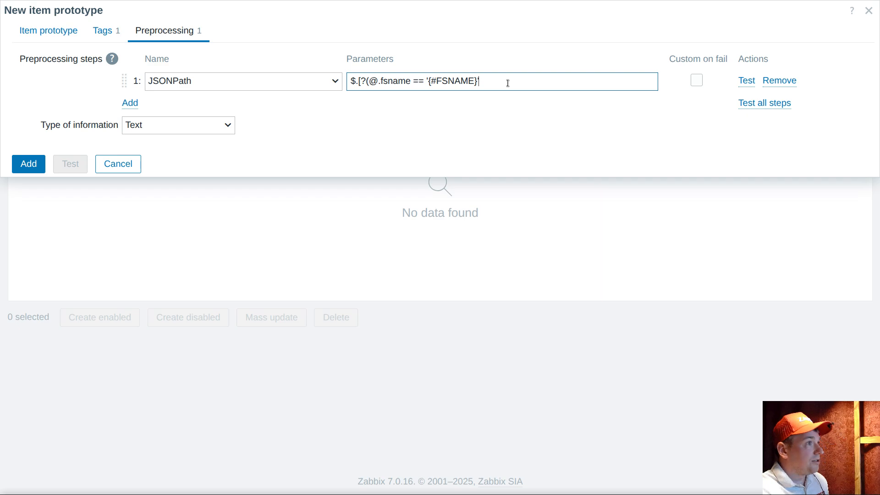
text())
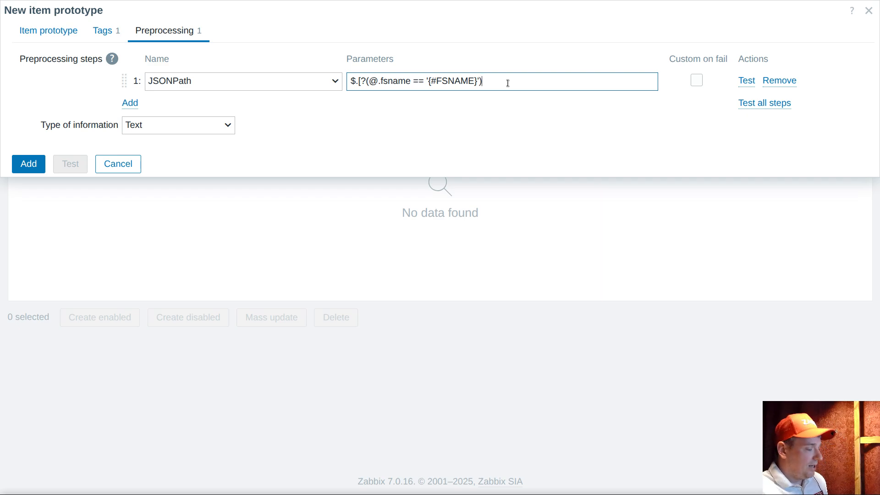
text(].fi)
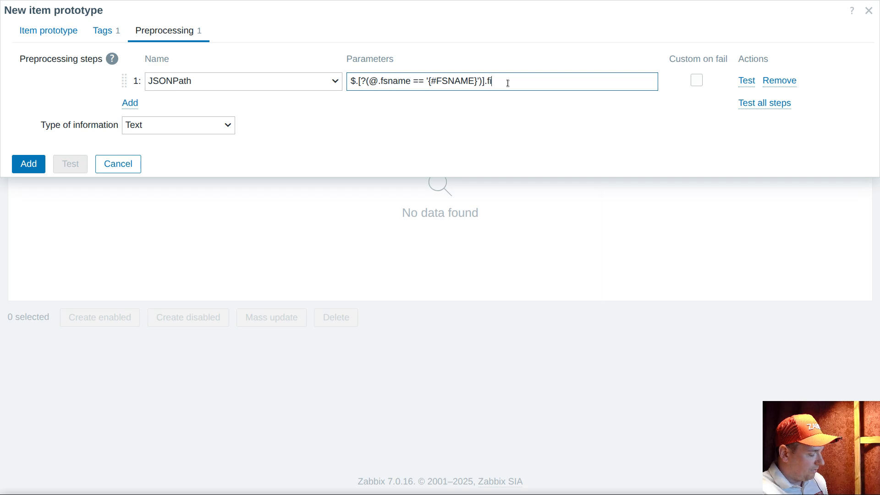
text(rst())
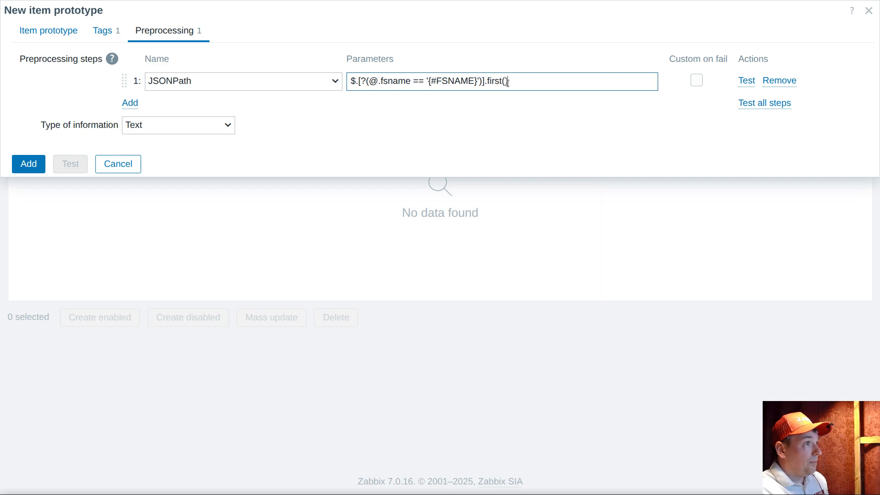
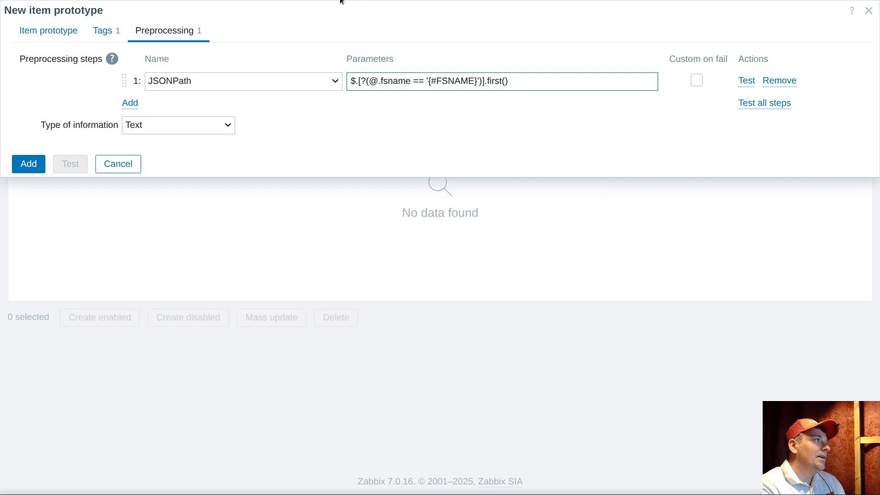
Check the name's {#FSNAME} macro against the JSONPath expression and add the item prototype
click(55, 32)
drag(156, 59, 70, 48)
click(159, 59)
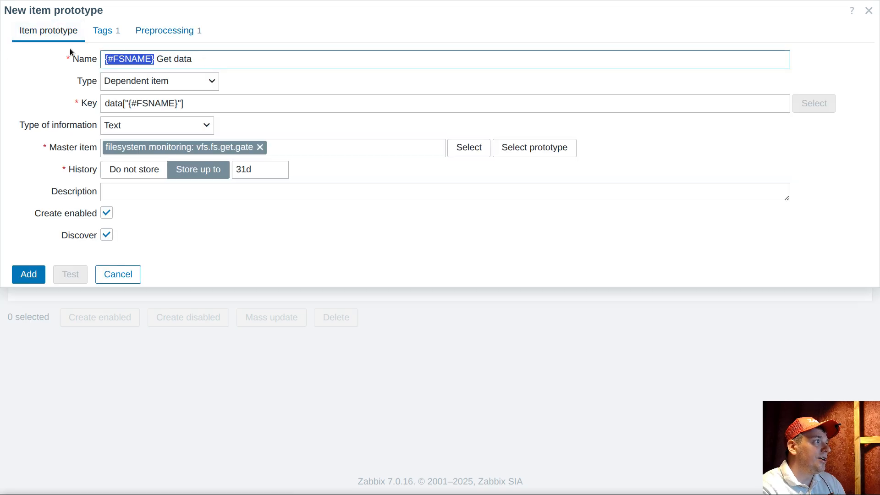
click(154, 60)
drag(155, 60, 97, 58)
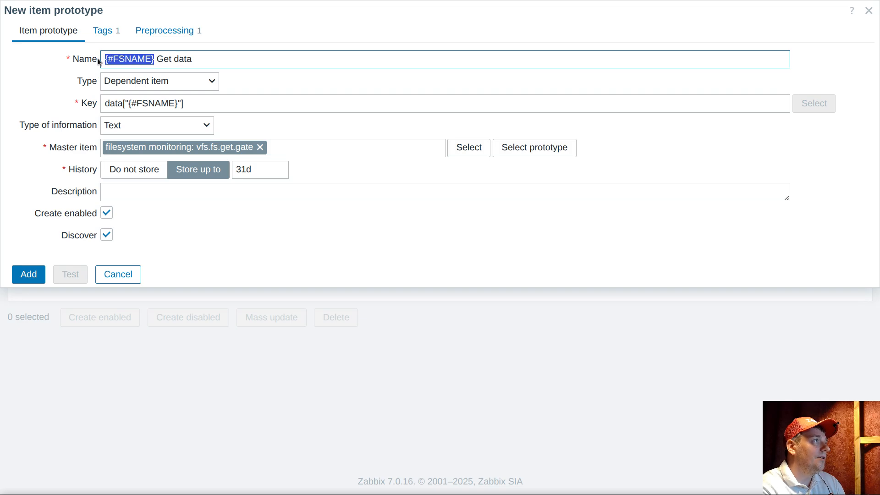
click(179, 31)
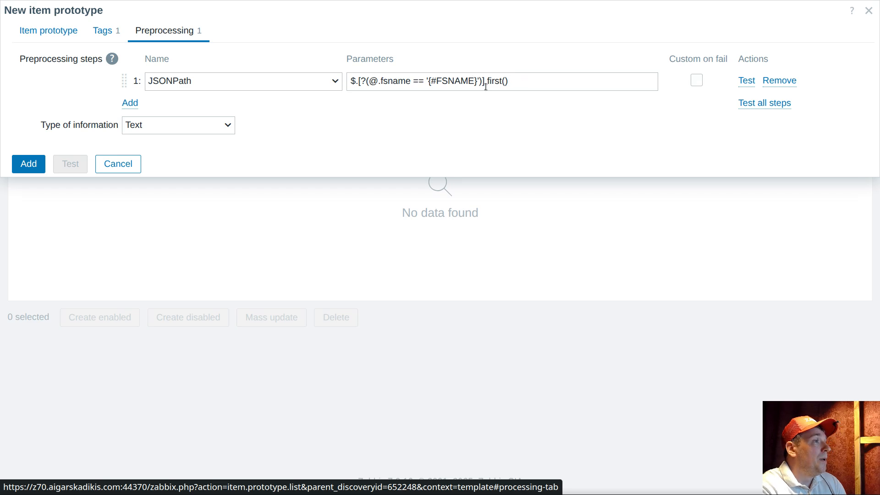
click(507, 81)
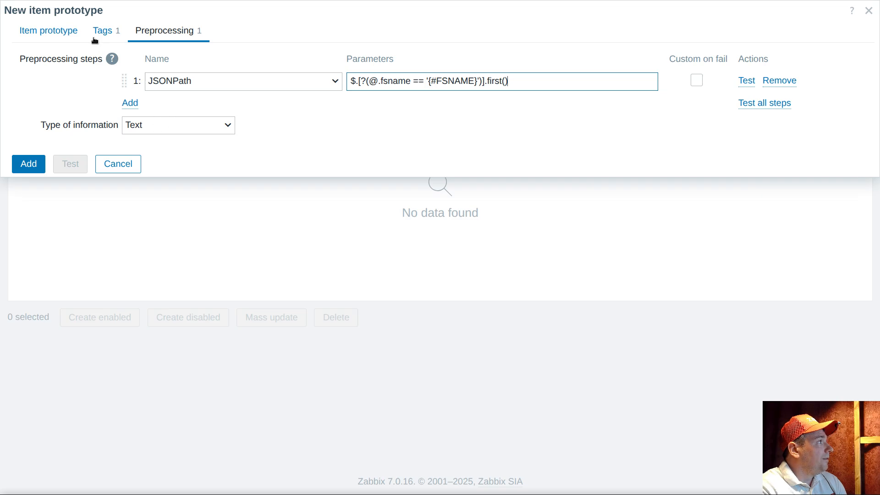
click(48, 32)
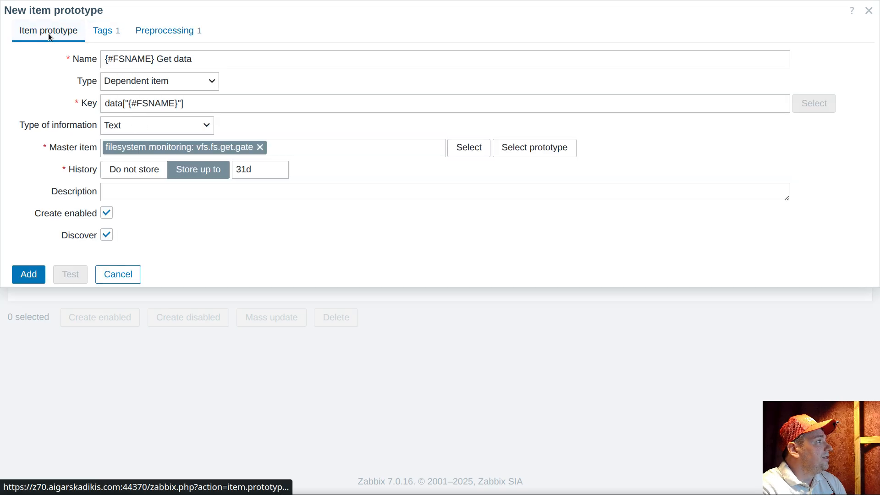
click(27, 275)
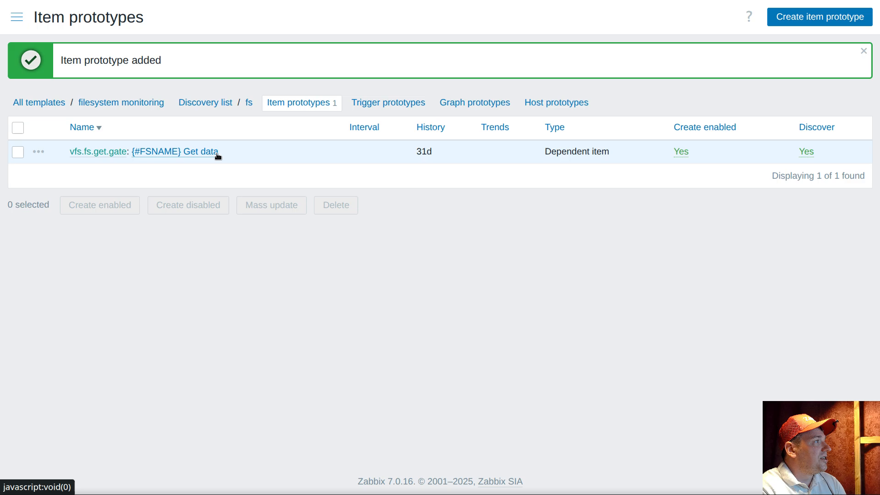
Display the pod host's vfs.fs.get value in the latest data and examine its bytes keys: total, free, used, pfree and pused
click(19, 19)
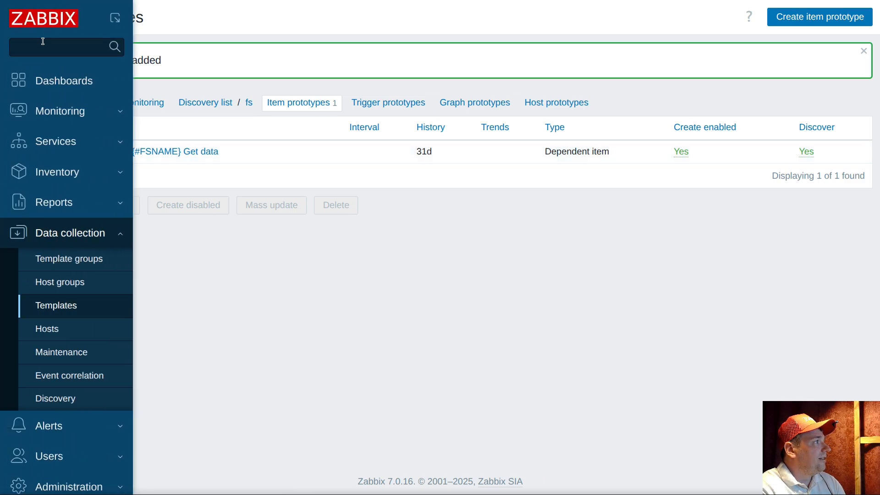
click(69, 111)
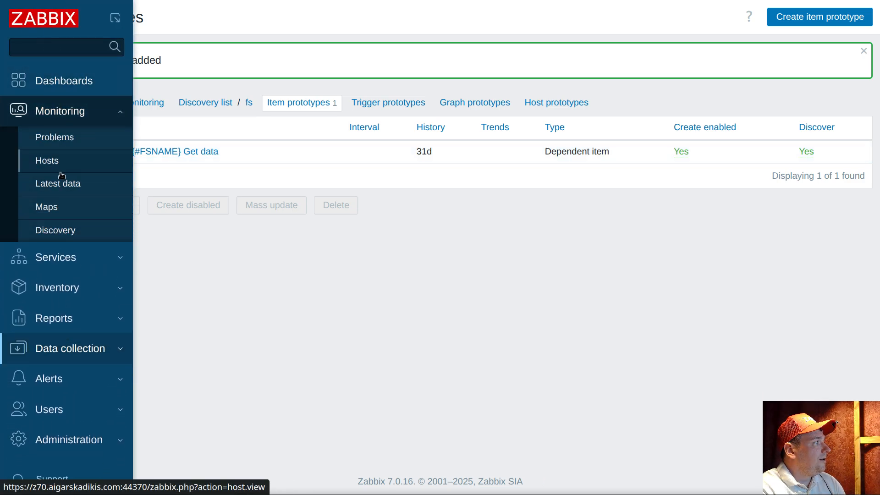
click(94, 190)
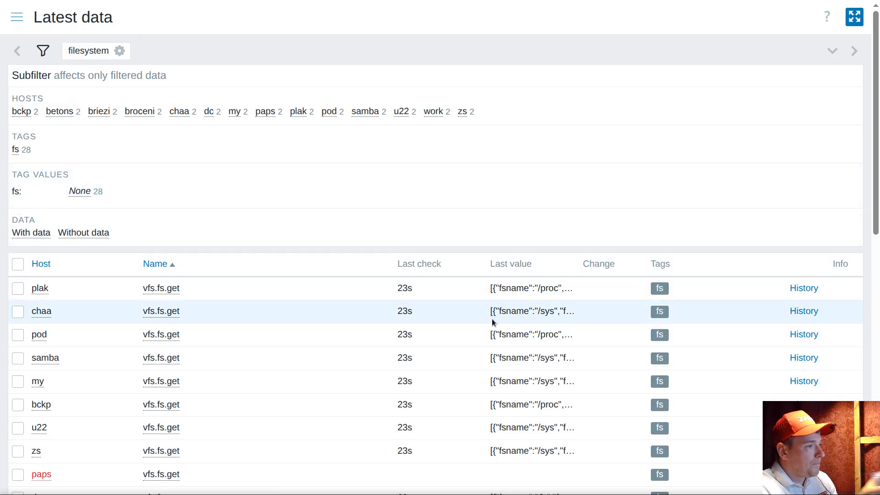
click(510, 335)
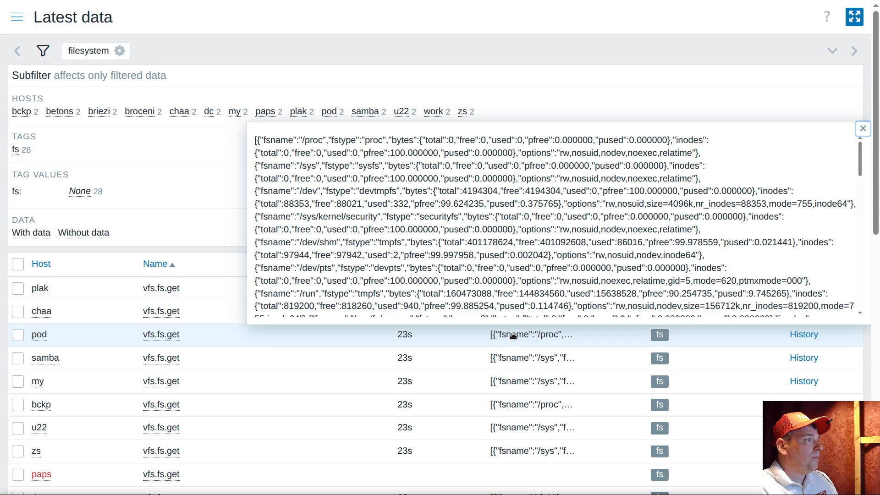
double_click(399, 140)
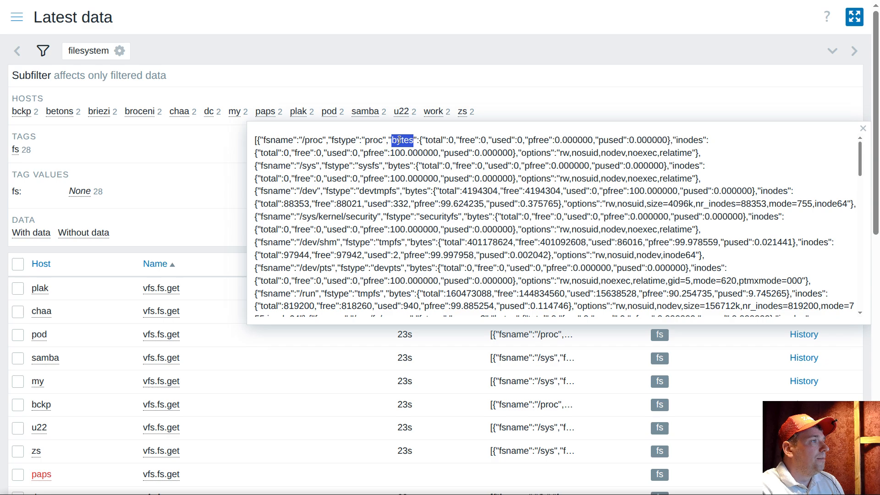
double_click(433, 140)
double_click(467, 139)
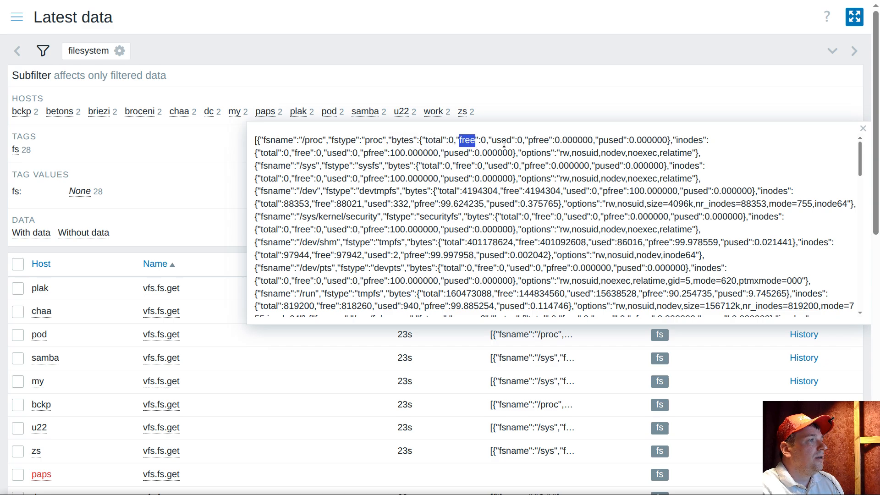
double_click(501, 140)
double_click(541, 140)
double_click(620, 140)
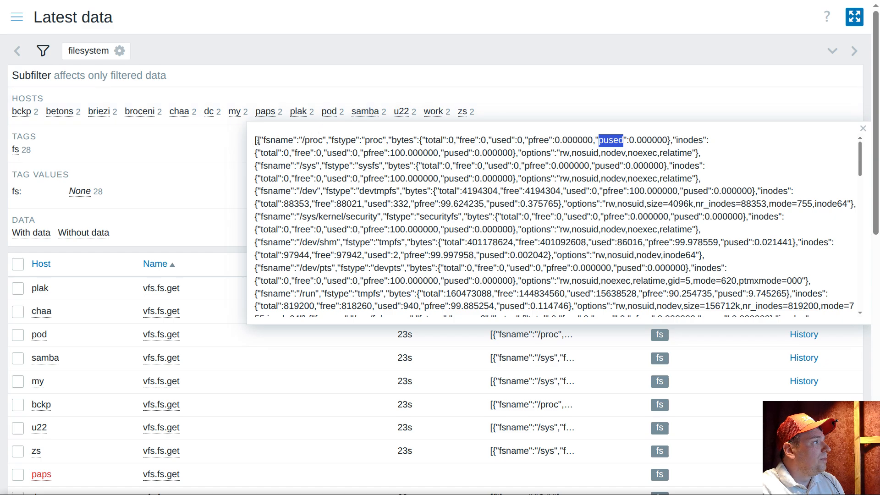
Copy the complete /proc filesystem object from the value into a new untitled document in VS Code
drag(258, 141, 700, 155)
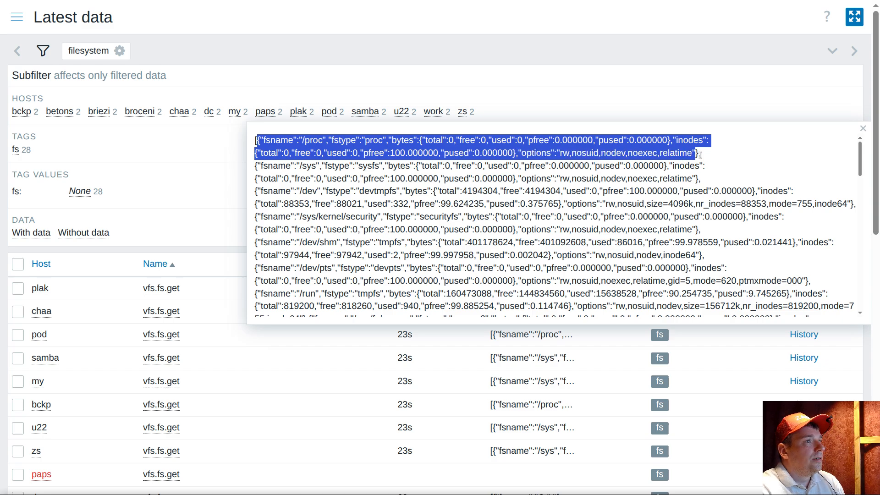
right_click(417, 139)
click(459, 156)
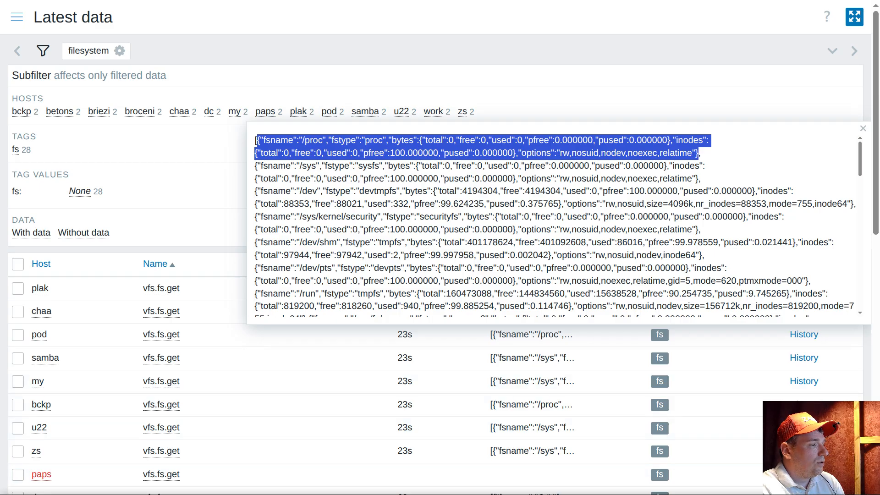
key(alt+Tab)
key(ctrl+n)
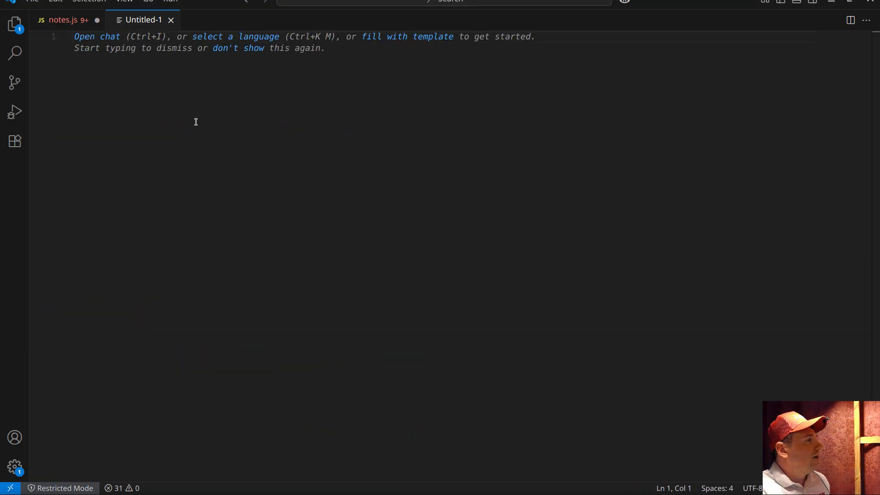
key(ctrl+v)
Format the pasted JSON document and examine its filesystem name, type and bytes fields
click(230, 37)
right_click(221, 39)
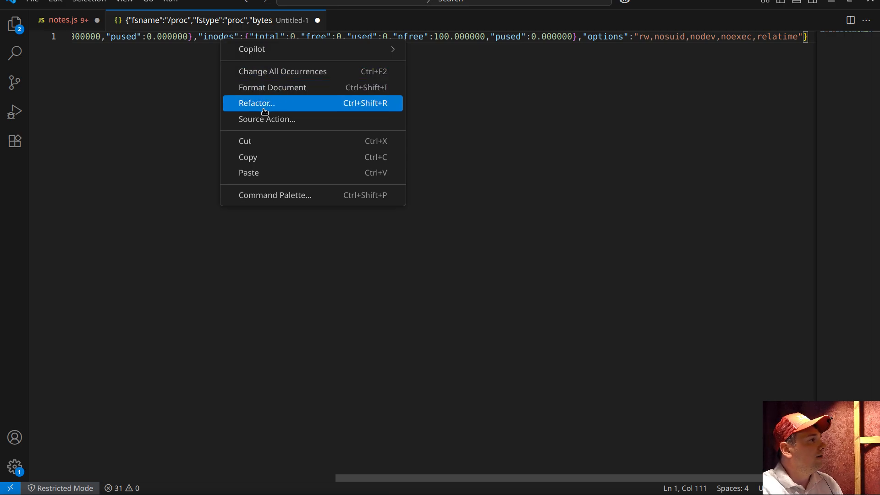
click(277, 88)
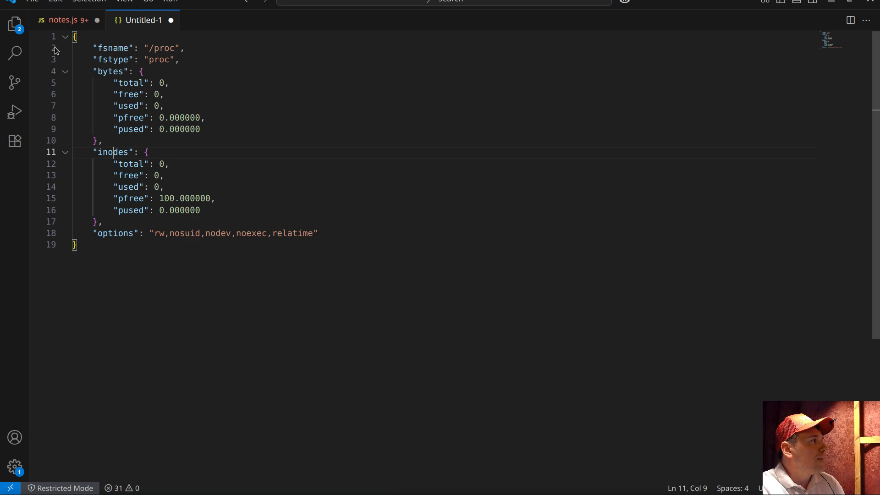
drag(54, 48, 115, 65)
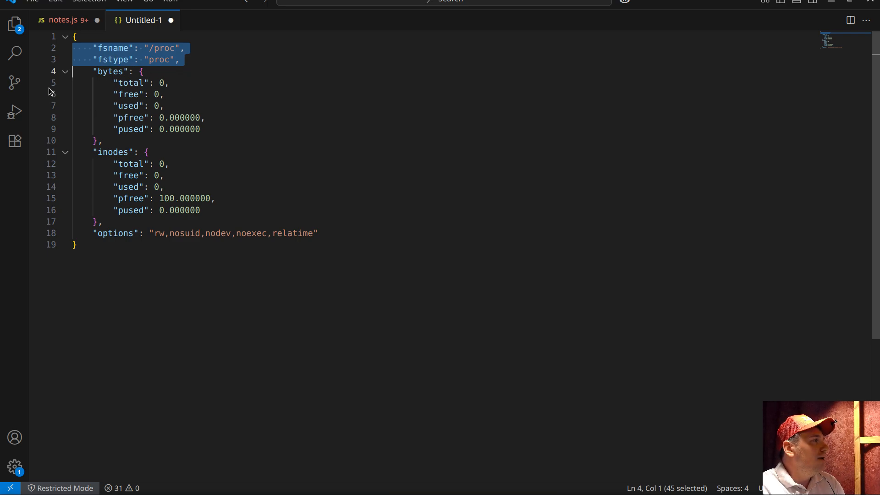
drag(50, 83, 42, 131)
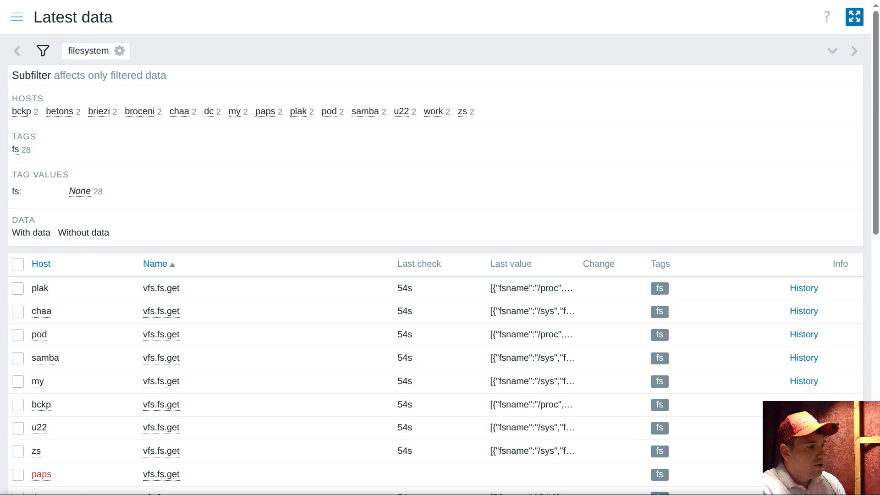
Open the item prototypes of the filesystem monitoring template's fs discovery rule and start a dependent item under {#FSNAME} Get data
click(16, 17)
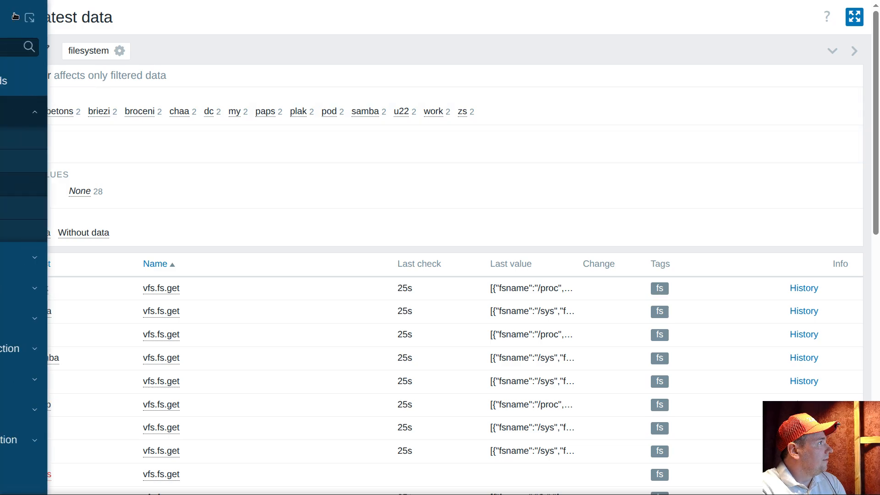
click(117, 349)
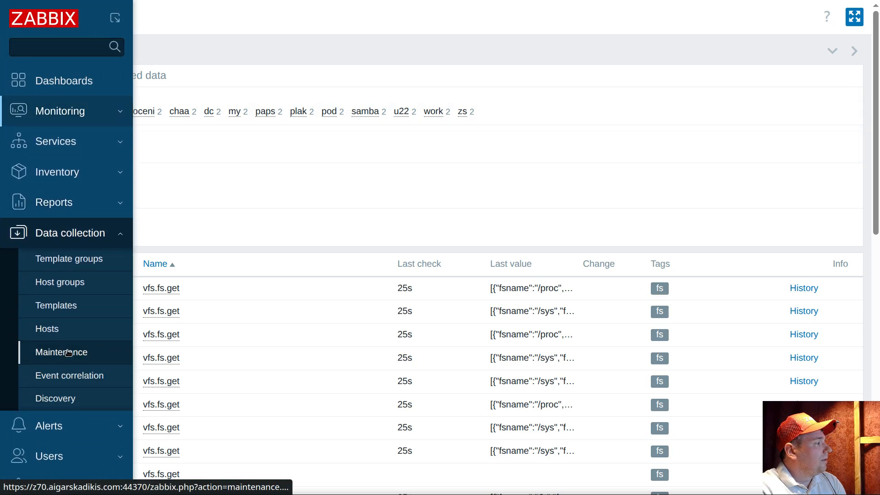
click(63, 305)
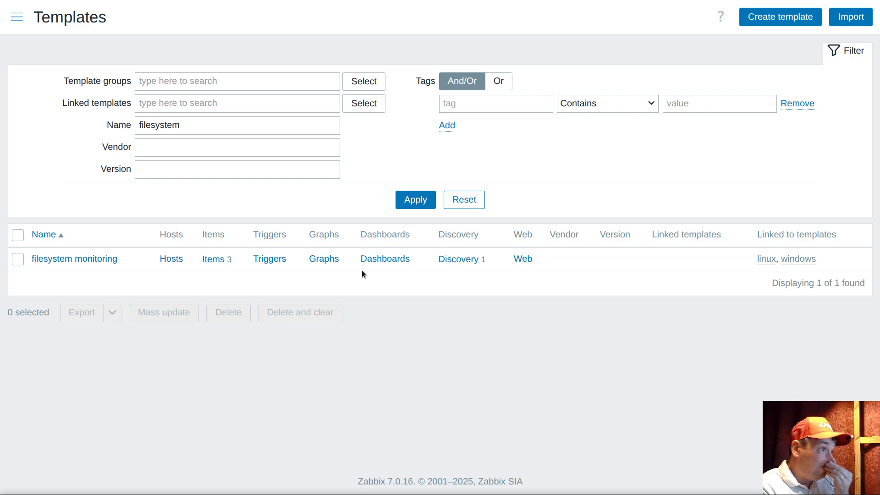
click(458, 260)
click(137, 102)
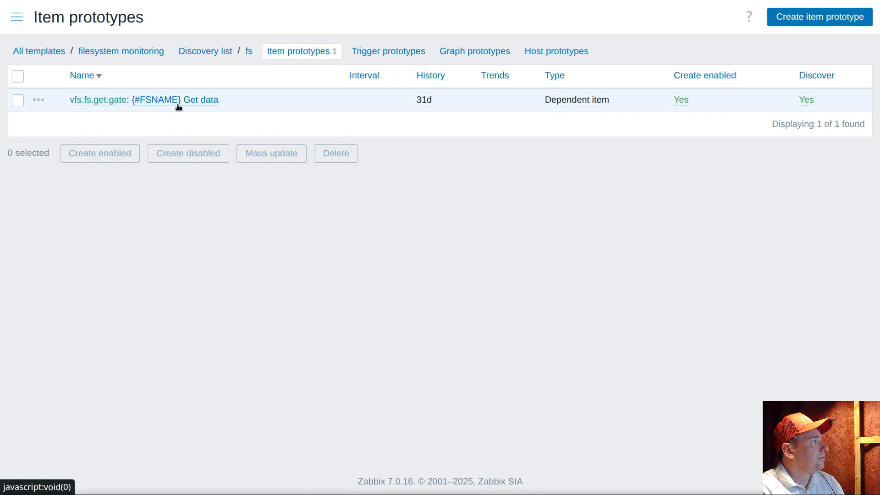
click(40, 100)
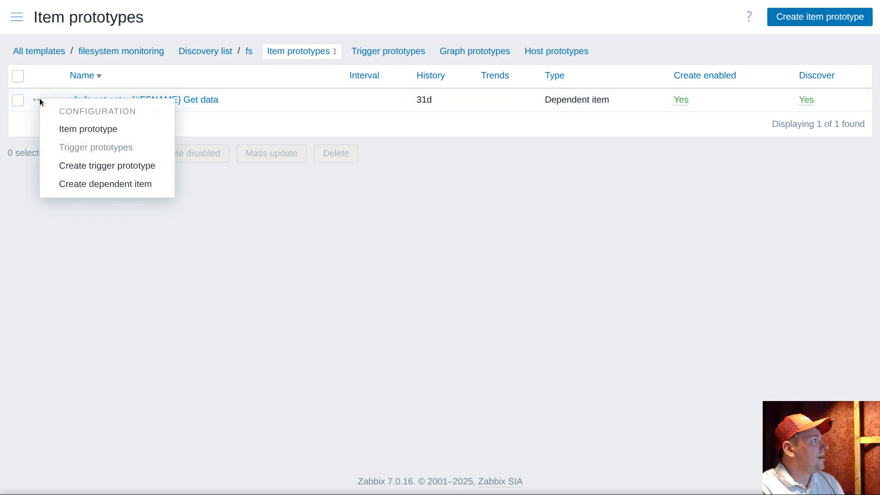
click(106, 185)
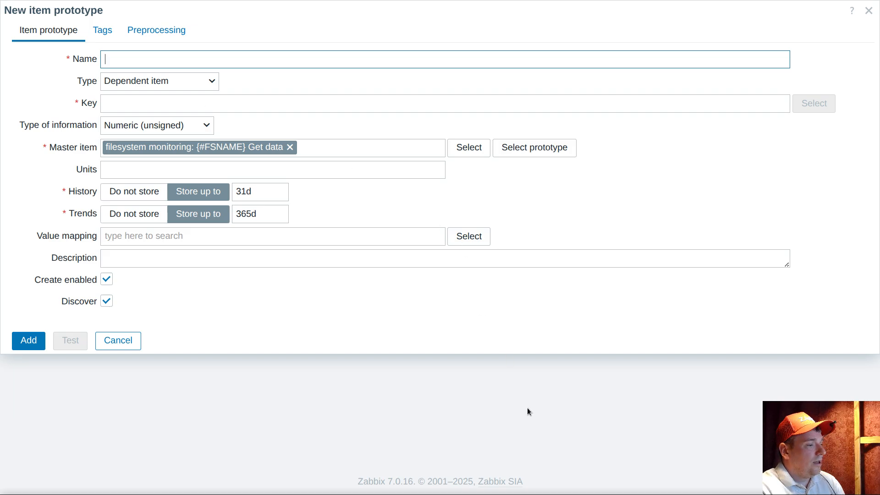
Copy the word total from the bytes object in the VS Code document into the new item prototype's key in Zabbix
key(alt+Tab)
click(274, 85)
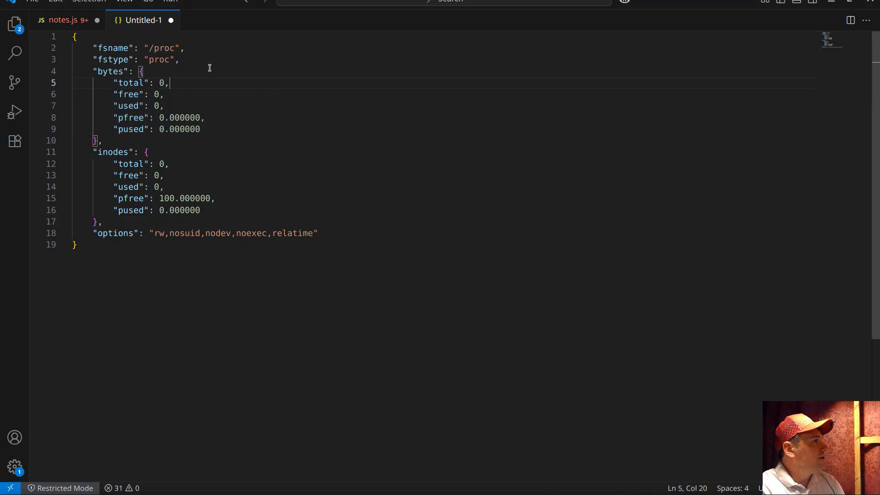
double_click(134, 83)
right_click(135, 83)
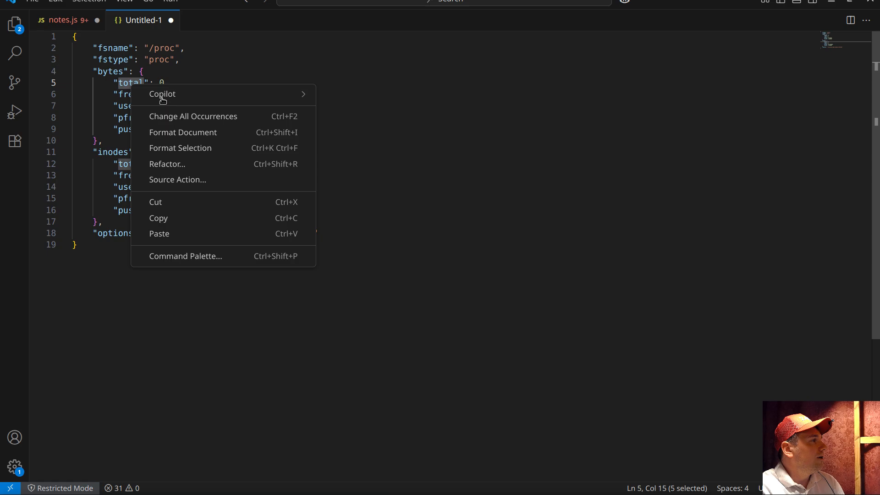
click(165, 218)
key(alt+Tab)
click(137, 104)
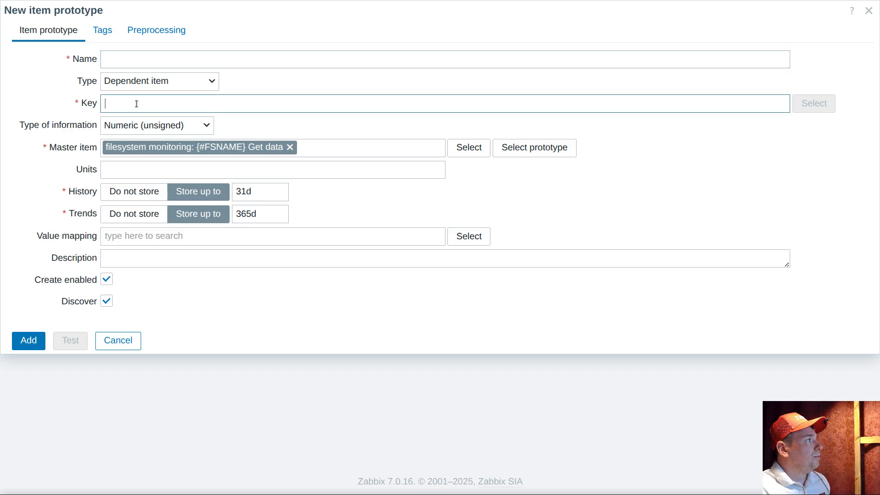
key(ctrl+v)
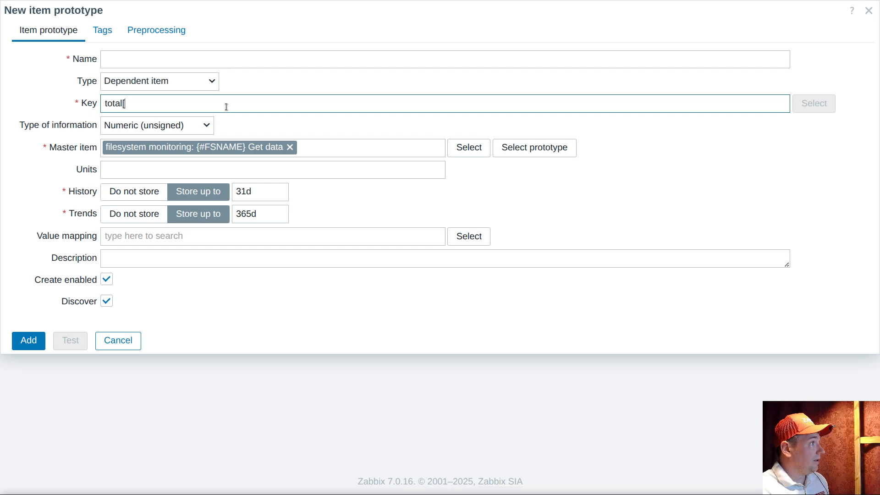
Complete the item prototype's key as total[{#FSNAME}] and set its units to B
text([)
click(123, 174)
text(B)
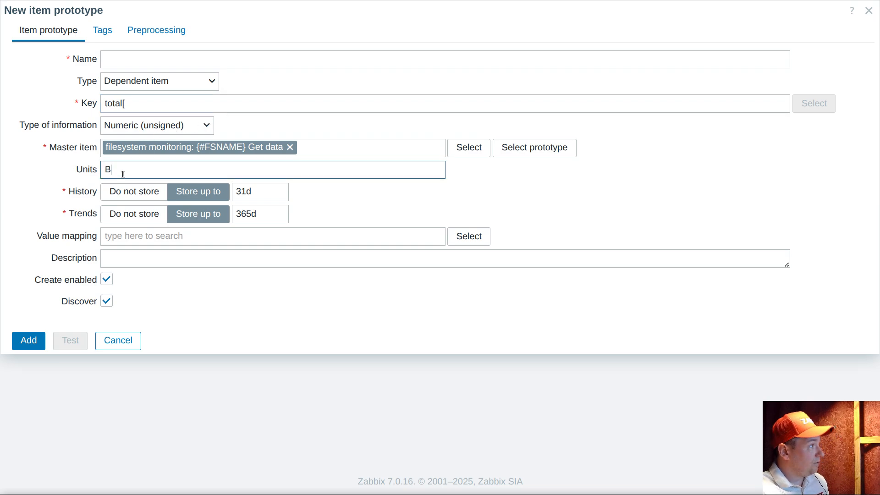
click(147, 104)
text({)
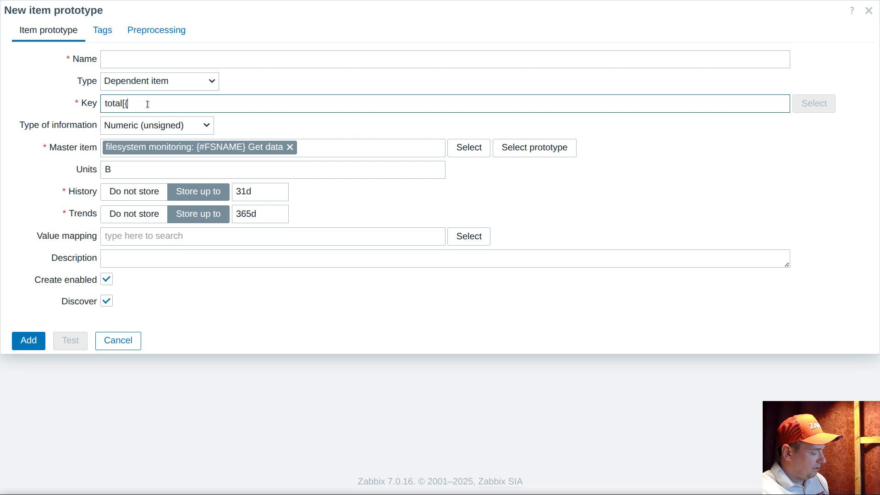
text(#FSNAME})
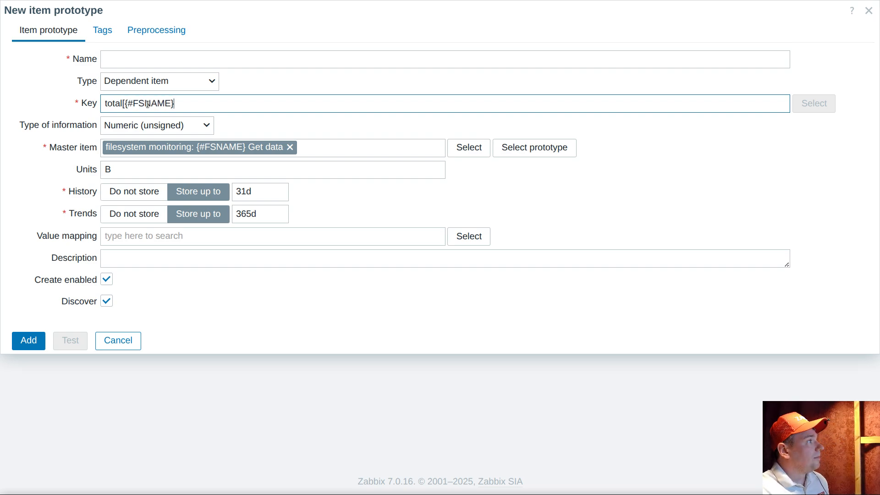
text(])
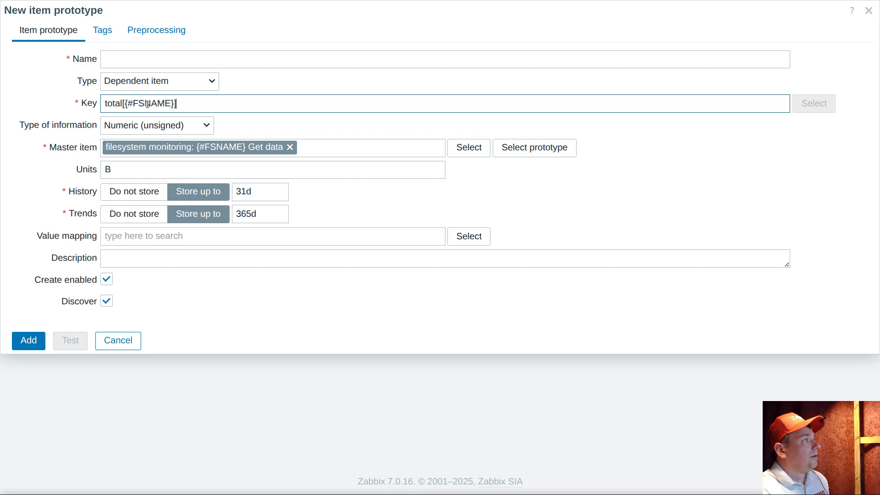
Name the item prototype "{#FSNAME} space: total", reusing the macro from the key
click(130, 62)
text(total)
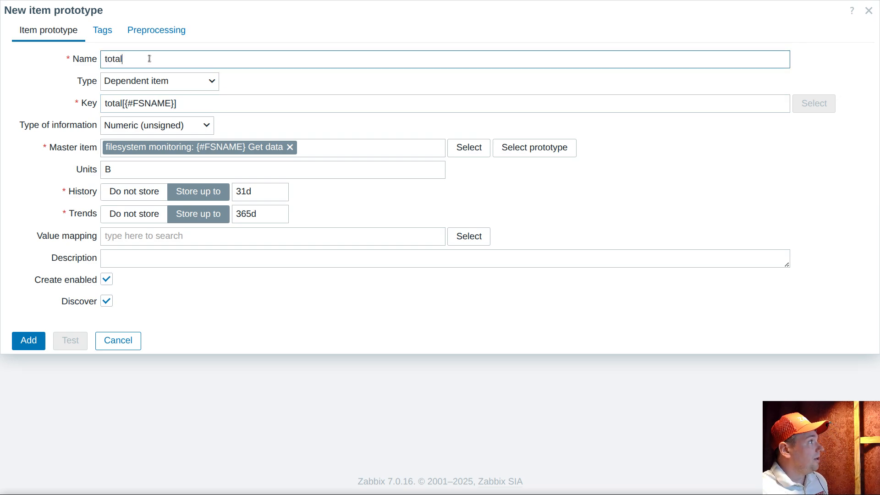
drag(126, 104, 174, 104)
key(shift+Tab)
key(ctrl+v)
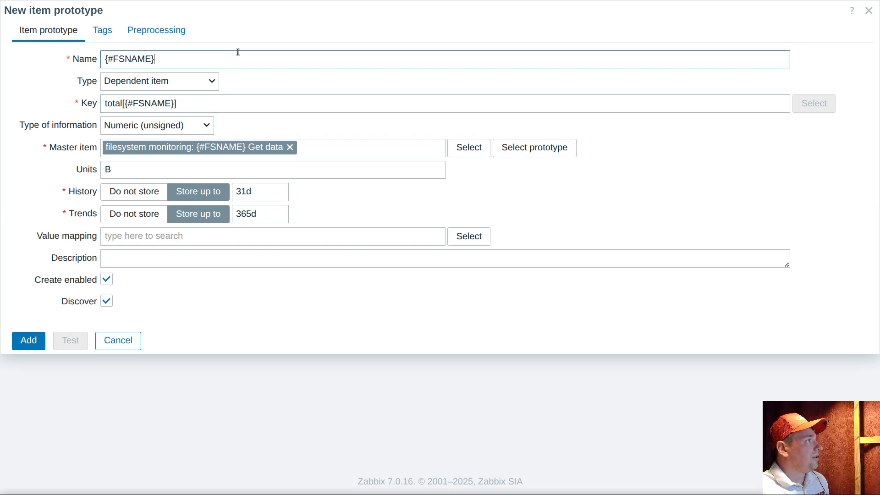
text(space)
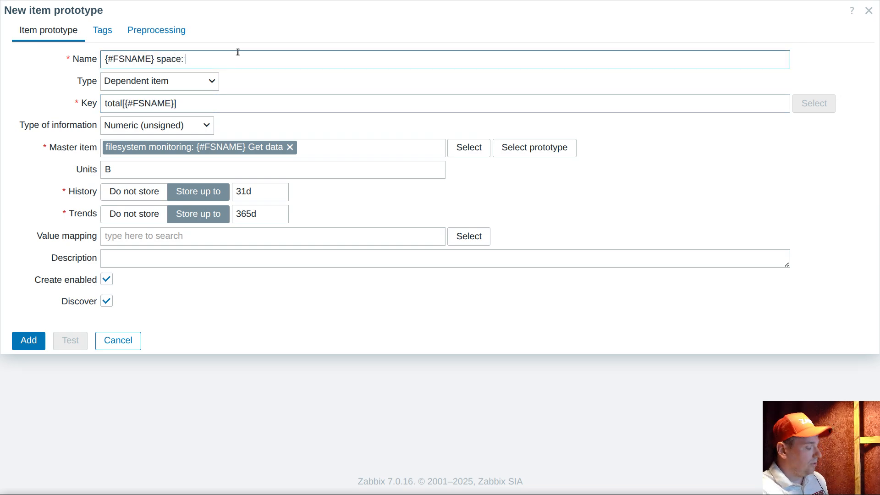
text(: total)
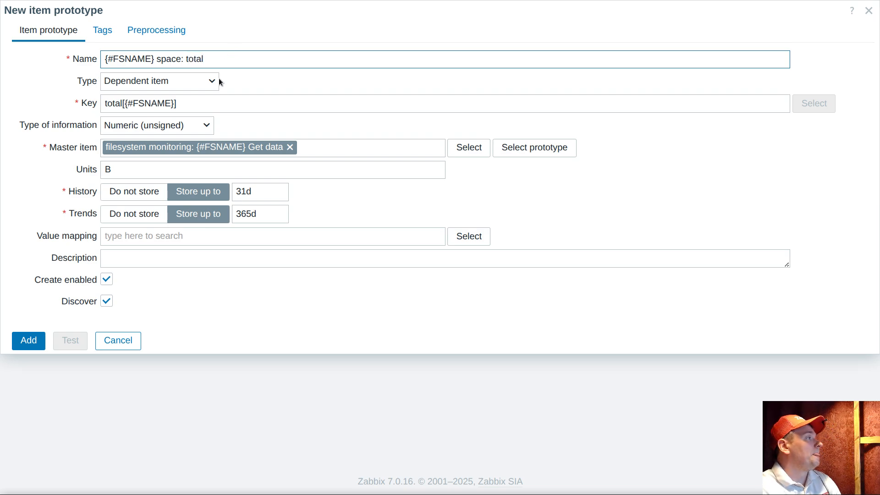
drag(155, 58, 272, 67)
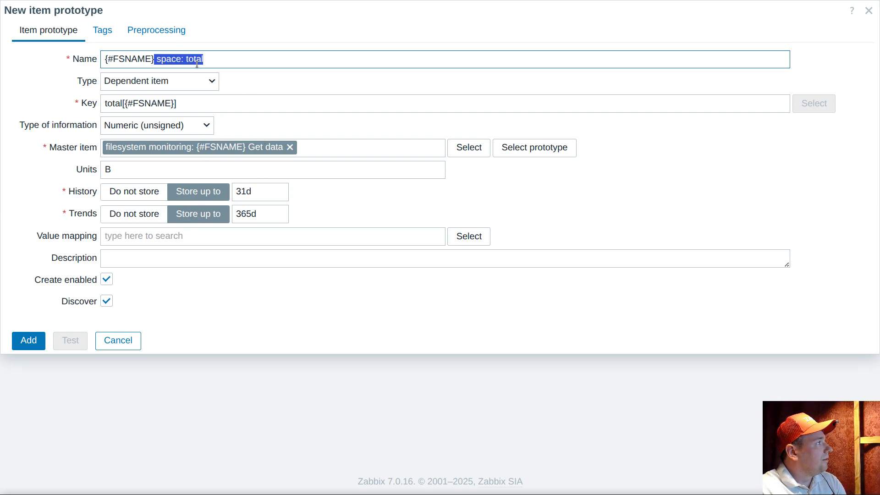
Add a tag named fs without a value to the item prototype
click(102, 30)
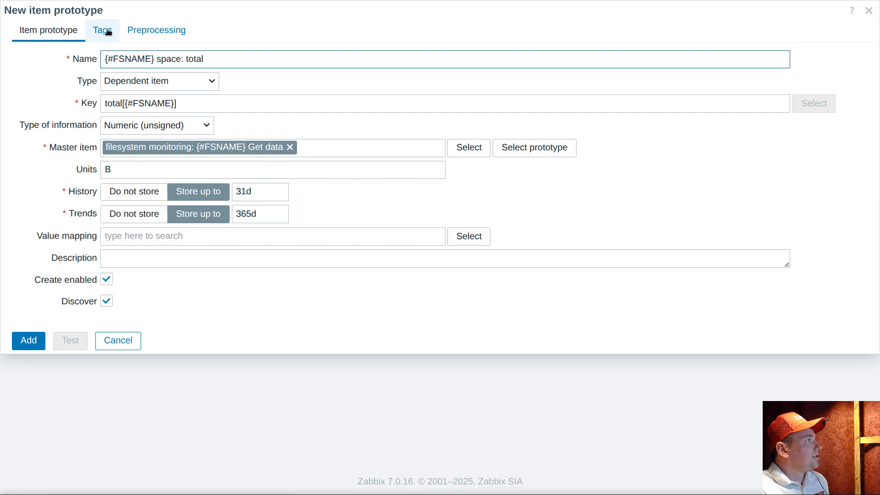
click(120, 101)
text(fs)
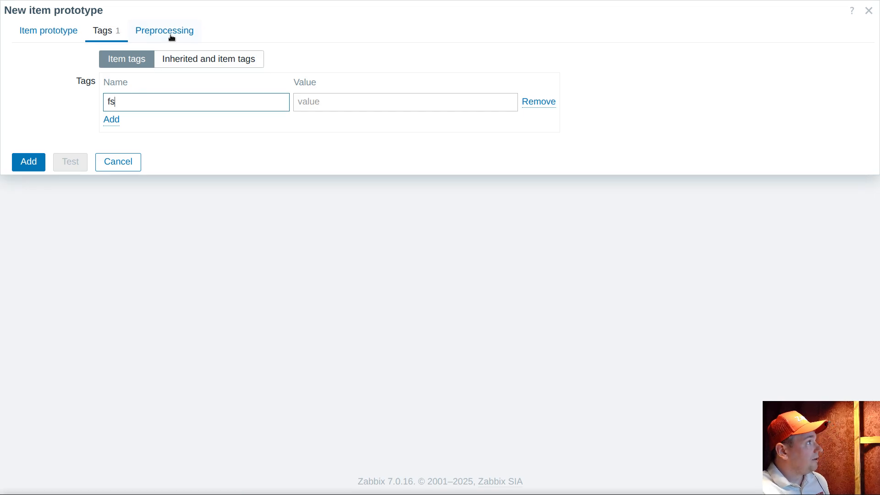
Add a JSONPath preprocessing step to the total space item prototype
click(183, 34)
click(130, 58)
click(207, 81)
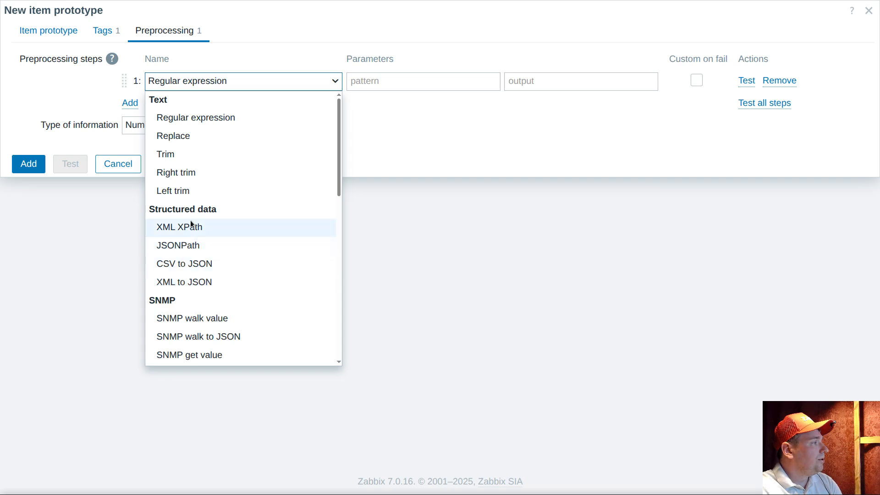
click(182, 247)
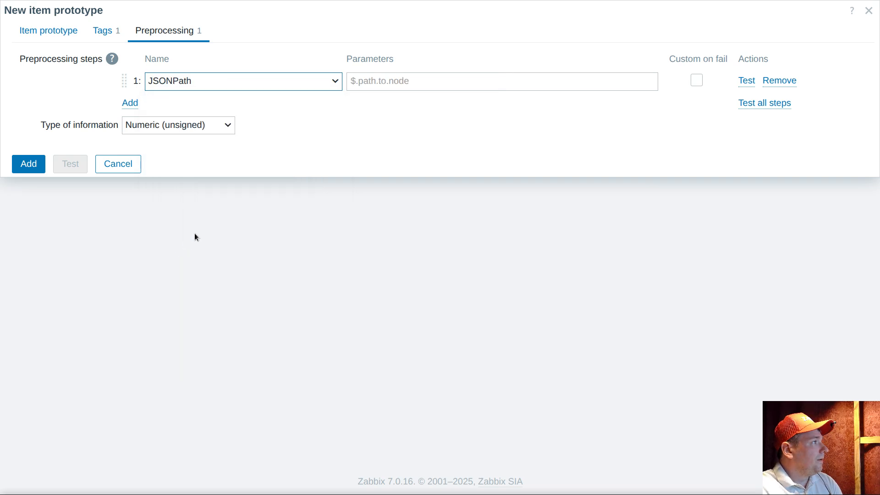
Set the JSONPath parameter to $.bytes.total, check it against the sample JSON in the code editor, and add the item prototype
click(376, 83)
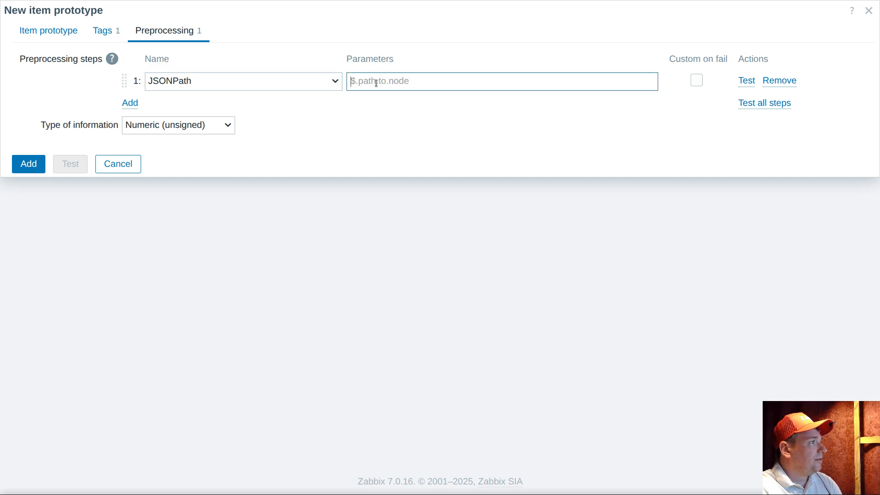
text($.bytes.)
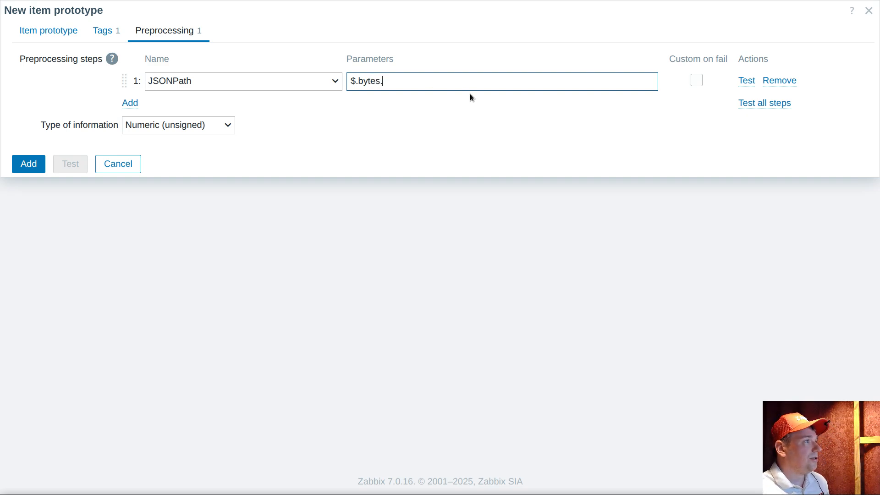
text(total)
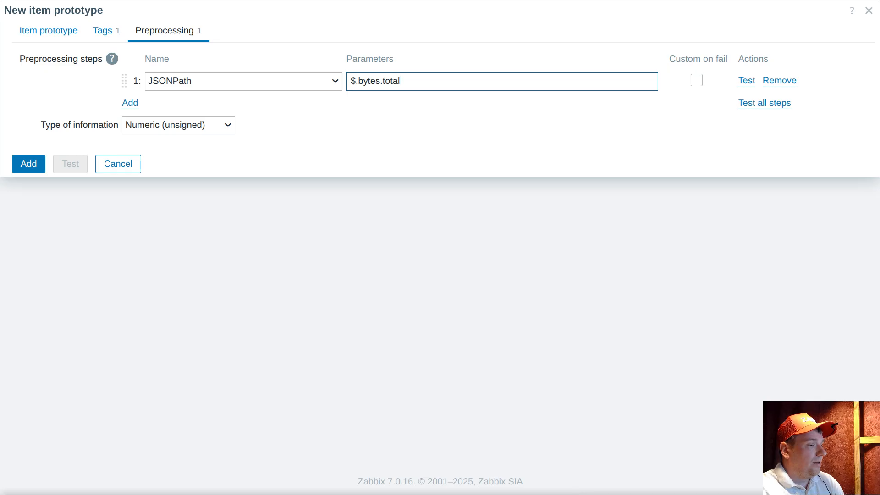
key(alt+Tab)
double_click(111, 72)
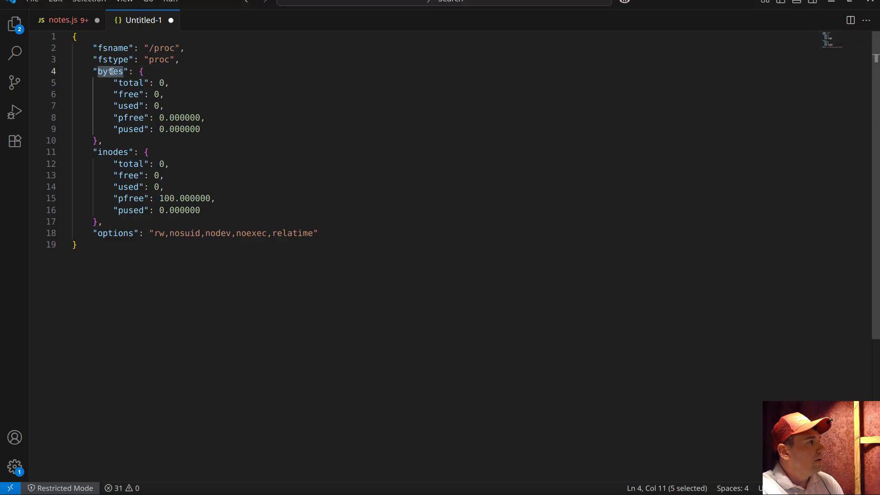
double_click(133, 83)
key(alt+Tab)
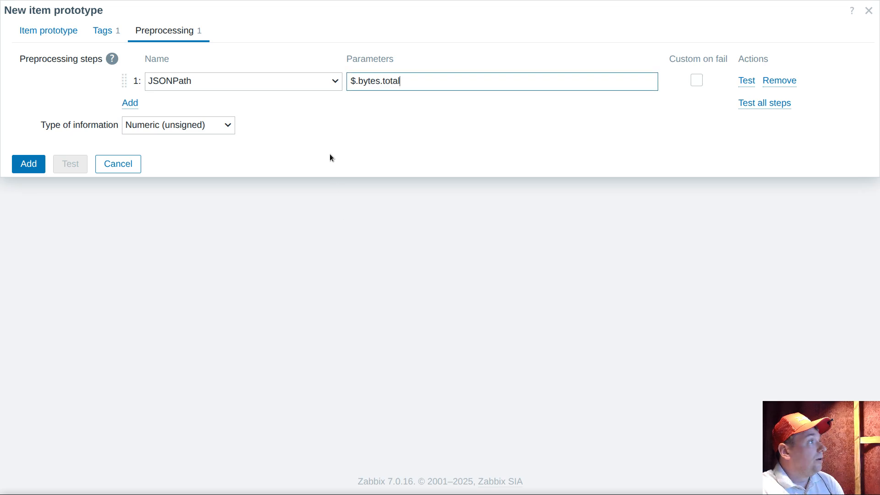
click(49, 32)
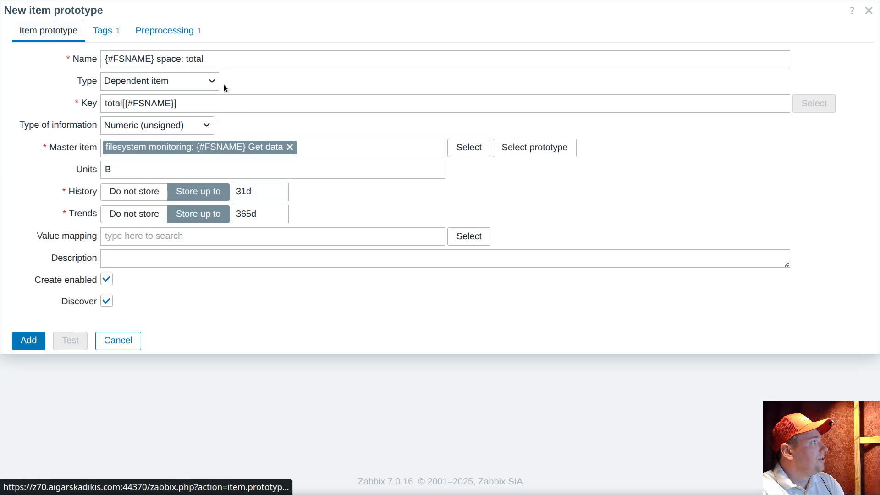
click(29, 341)
Clone the "space: total" item prototype with the name "{#FSNAME} space: free" and key free[{#FSNAME}], copying "free" from the sample JSON
click(217, 152)
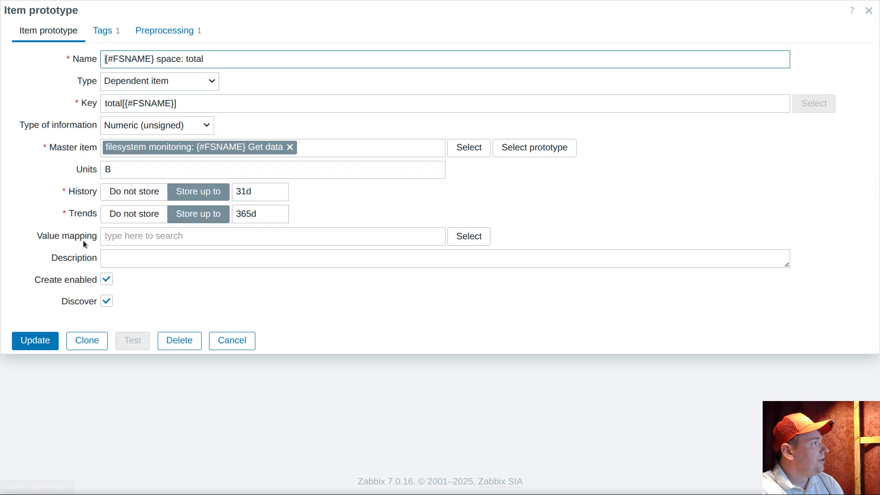
click(105, 340)
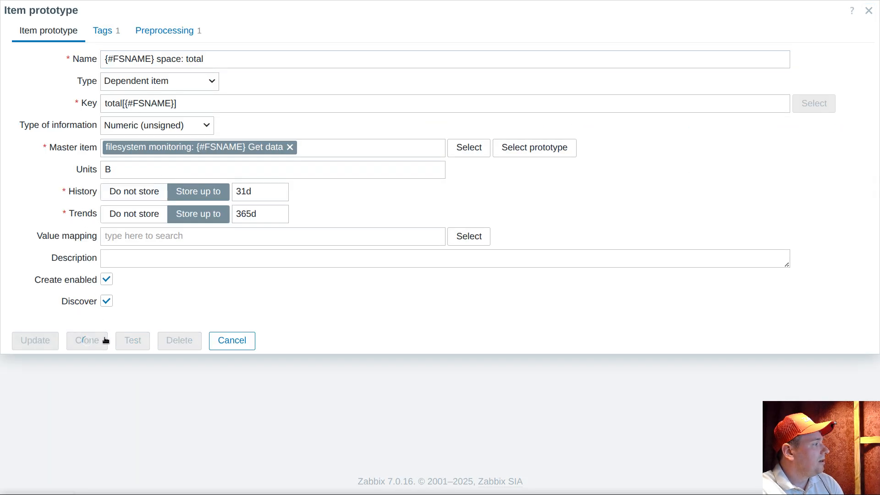
key(alt+Tab)
double_click(130, 94)
right_click(128, 94)
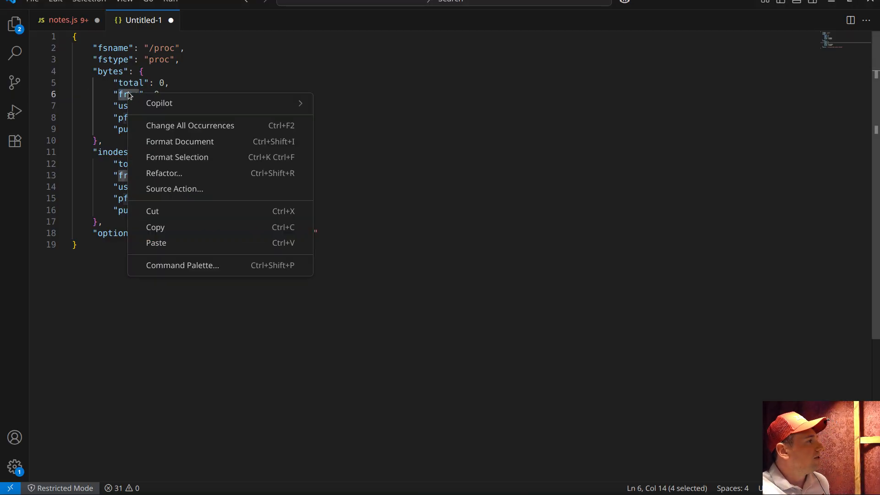
click(157, 227)
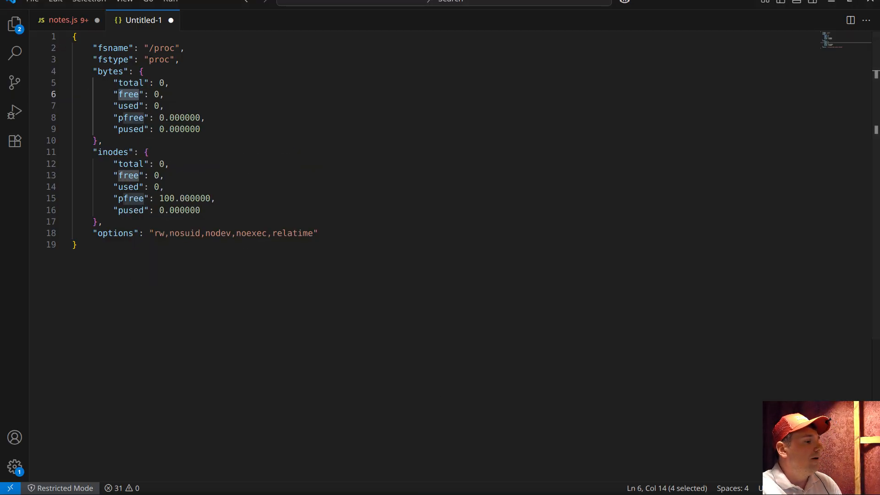
key(alt+Tab)
double_click(194, 59)
key(ctrl+v)
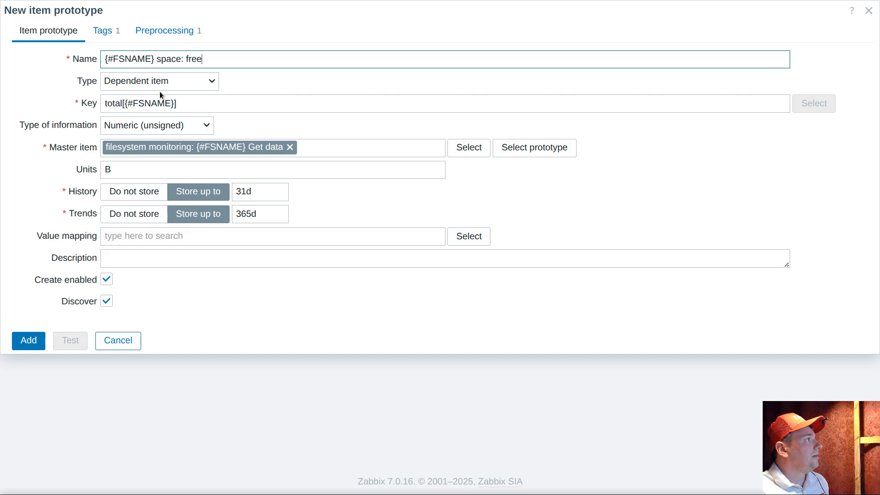
double_click(125, 102)
key(ctrl+v)
Set the cloned prototype's JSONPath preprocessing parameter to $.bytes.free and add the prototype
click(143, 30)
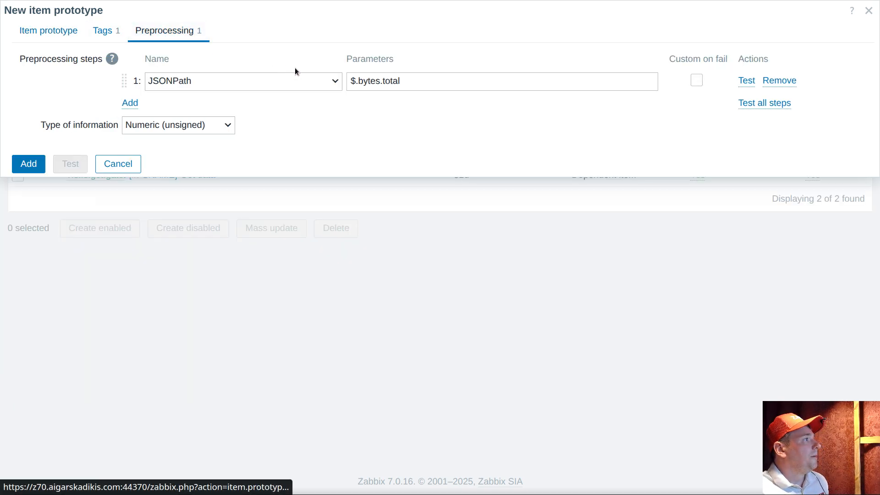
double_click(390, 82)
key(ctrl+v)
click(28, 164)
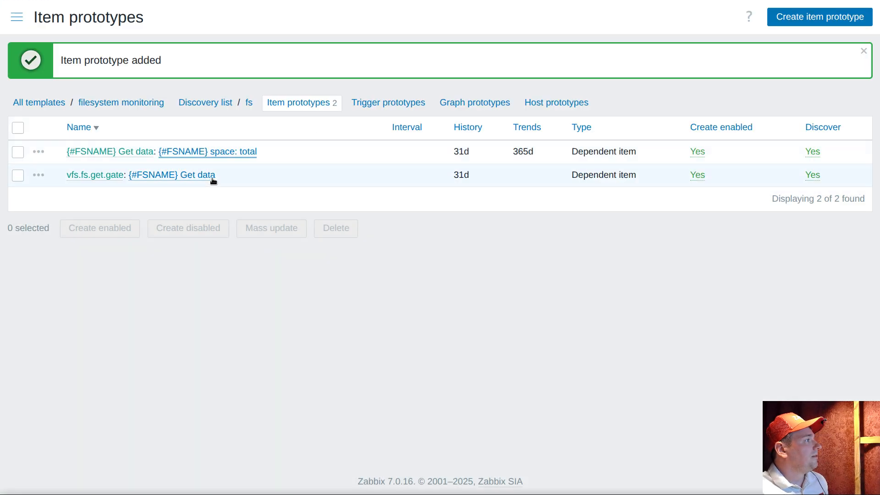
Clone the "space: free" item prototype, naming the copy "{#FSNAME} space: used" with key used[{#FSNAME}]
click(238, 175)
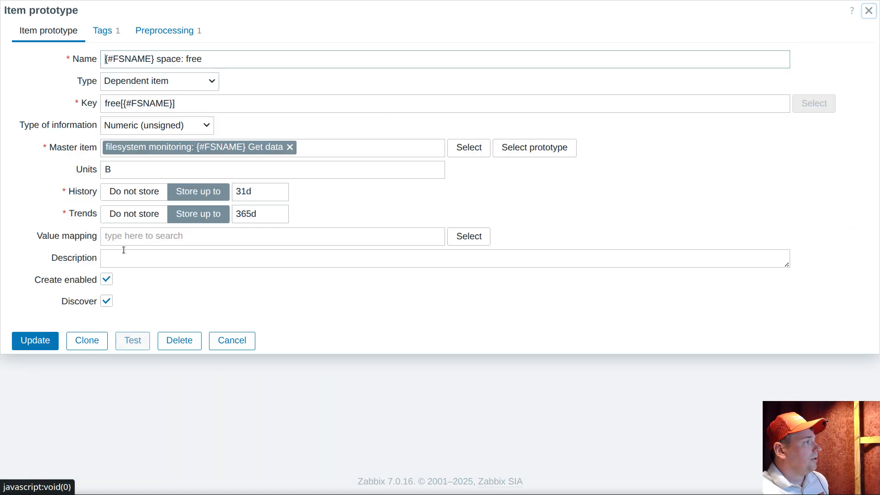
click(92, 343)
double_click(193, 60)
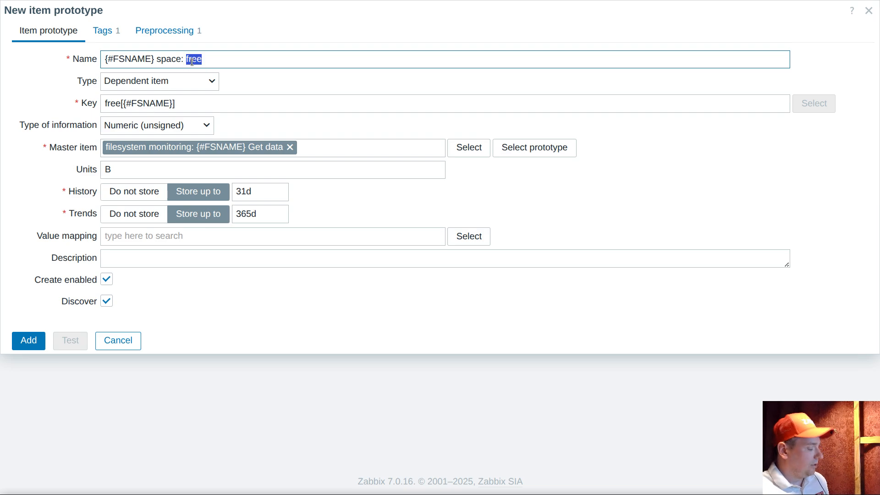
text(usede)
double_click(192, 61)
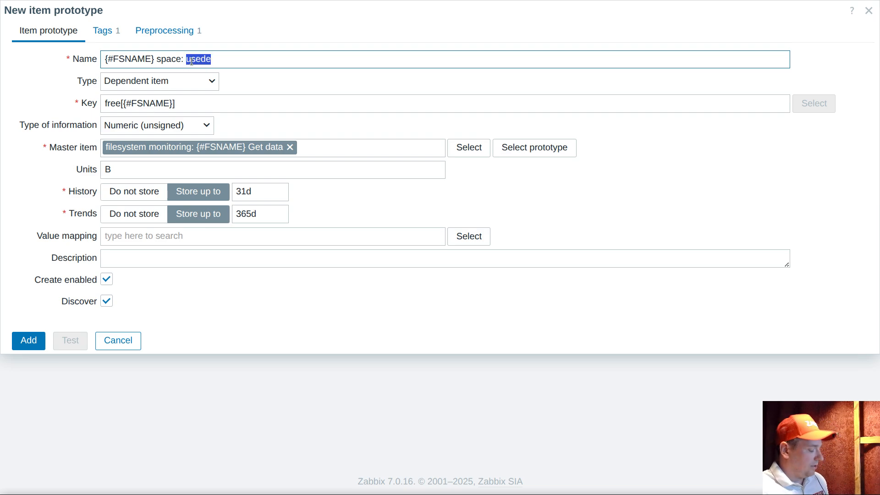
text(used)
double_click(191, 61)
key(ctrl+c)
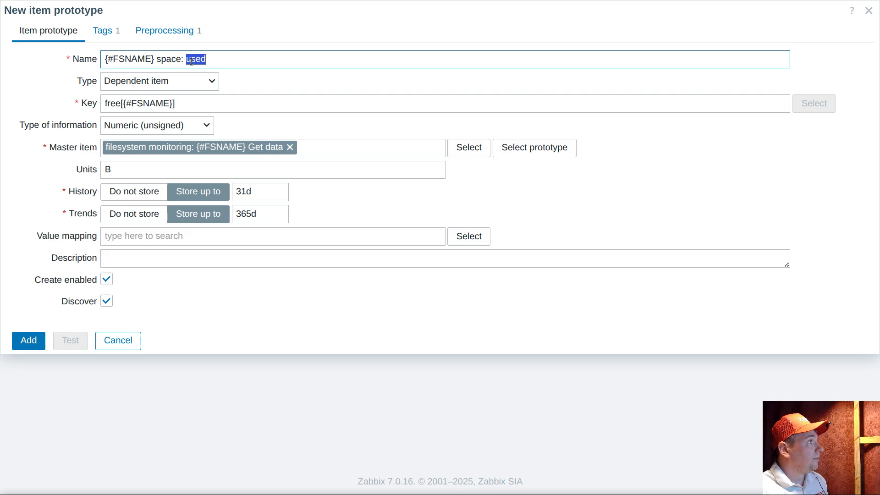
double_click(116, 100)
key(ctrl+v)
Change the cloned prototype's JSONPath preprocessing parameter to $.bytes.used and add the prototype
click(167, 30)
click(393, 81)
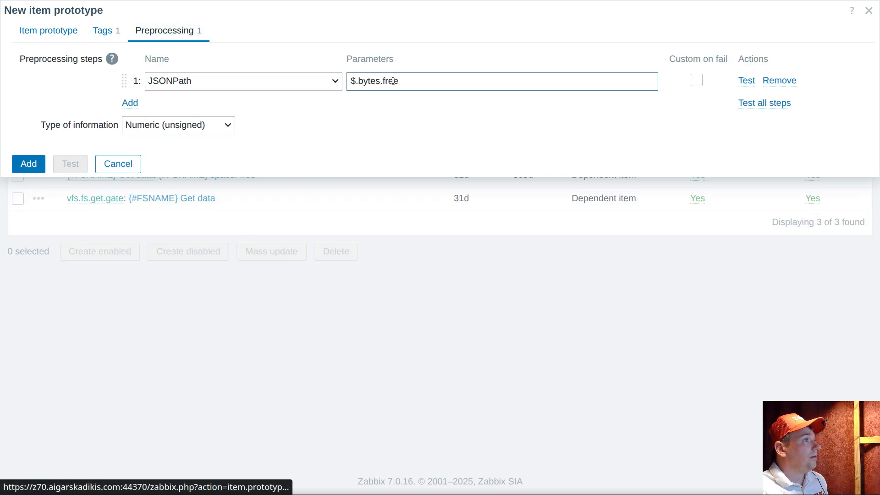
double_click(393, 81)
key(ctrl+v)
click(29, 163)
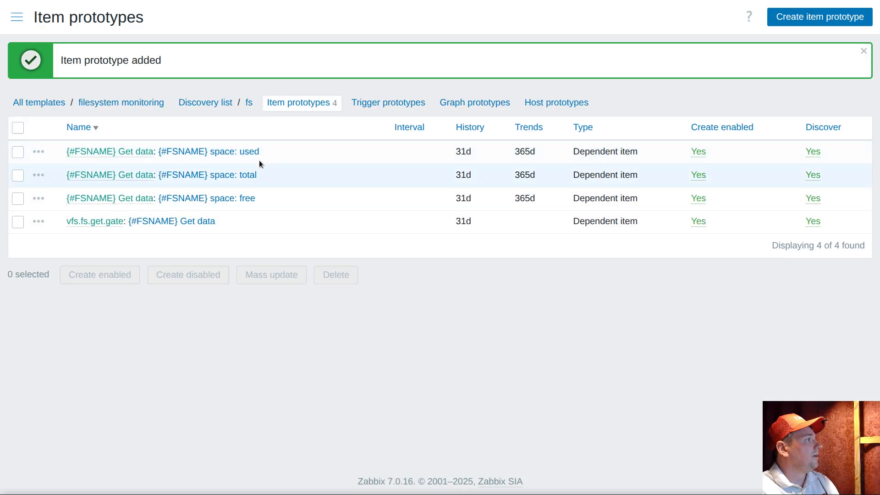
Clone the "space: used" item prototype, naming the copy "{#FSNAME} space: pused" with key pused[{#FSNAME}]
click(246, 151)
click(91, 345)
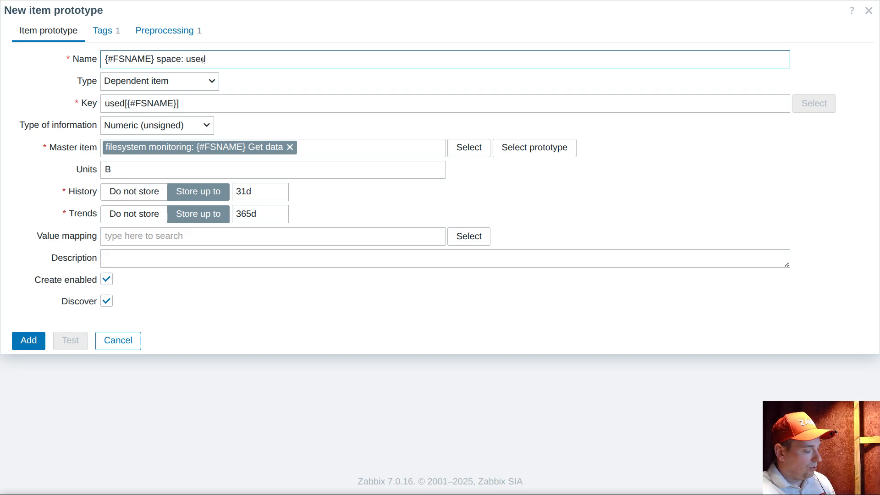
click(187, 60)
text(p)
click(112, 107)
text(p)
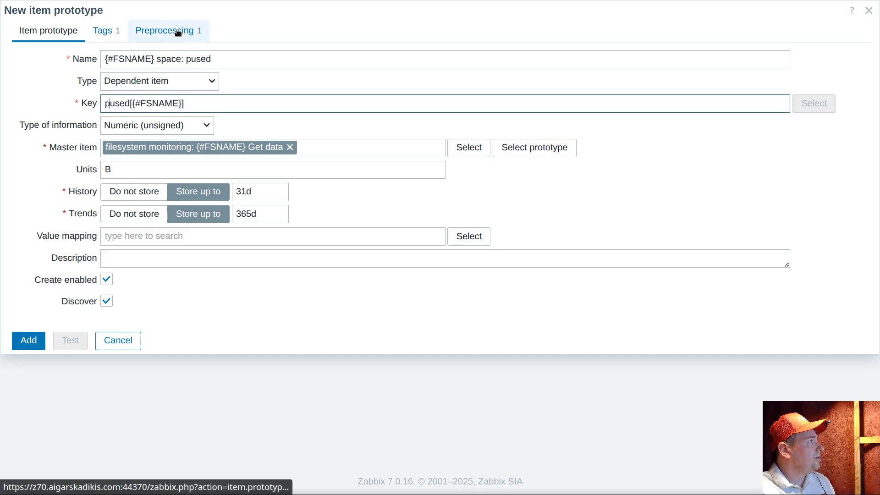
Set the cloned prototype's JSONPath preprocessing parameter to $.bytes.pused and add the prototype
click(174, 31)
click(381, 81)
text(pused)
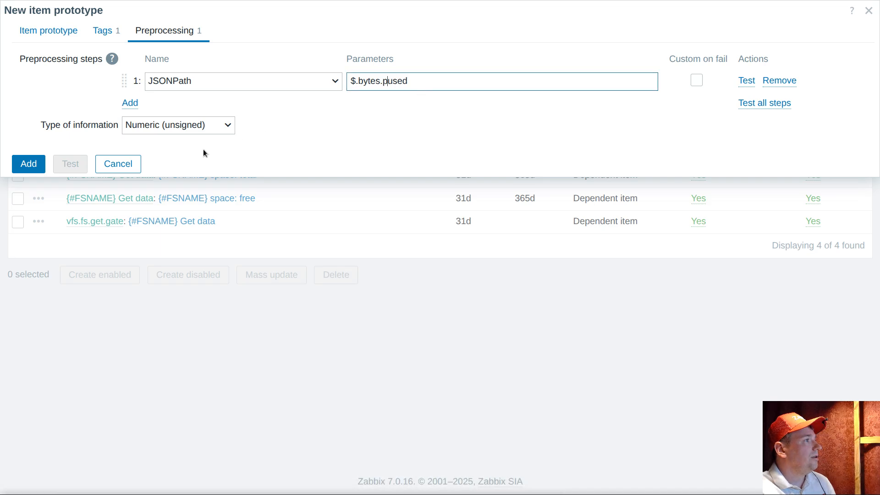
click(22, 167)
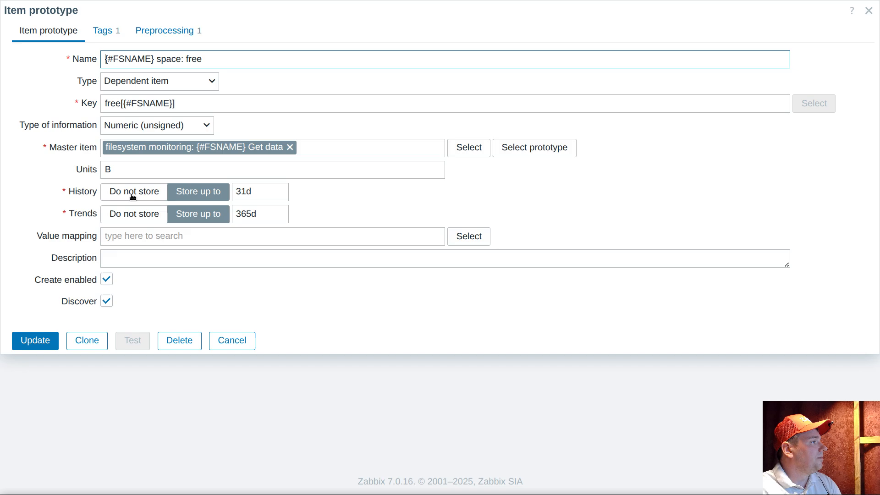
Clone the "space: free" item prototype, naming the copy "{#FSNAME} space: pfree" with key pfree[{#FSNAME}]
click(87, 341)
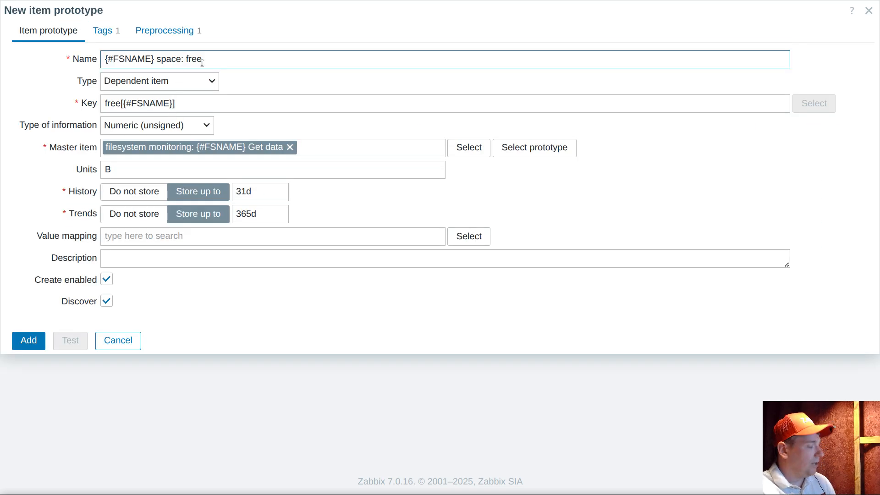
text(p)
click(109, 103)
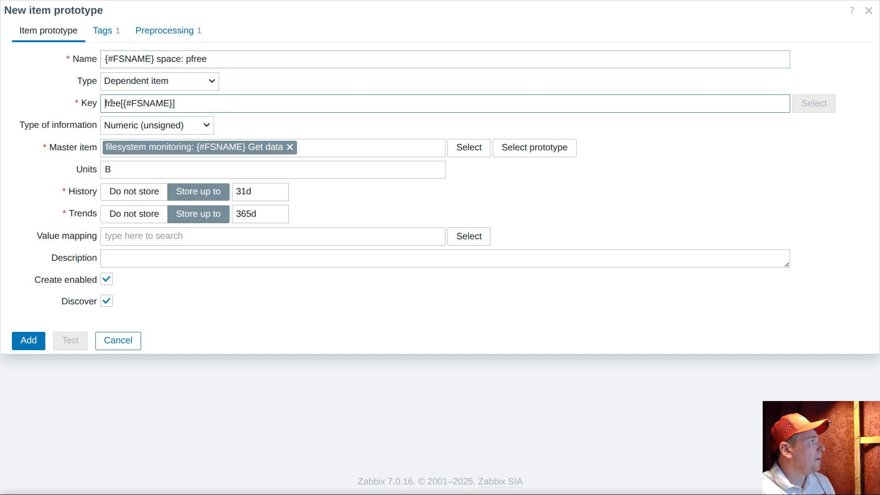
text(p)
Set the cloned prototype's JSONPath preprocessing parameter to $.bytes.pfree and add the prototype
click(185, 32)
click(382, 81)
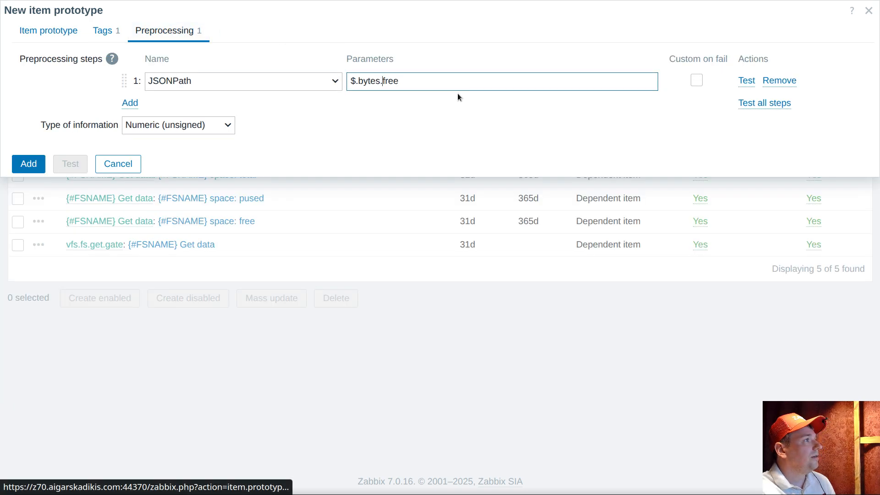
text(p)
click(28, 164)
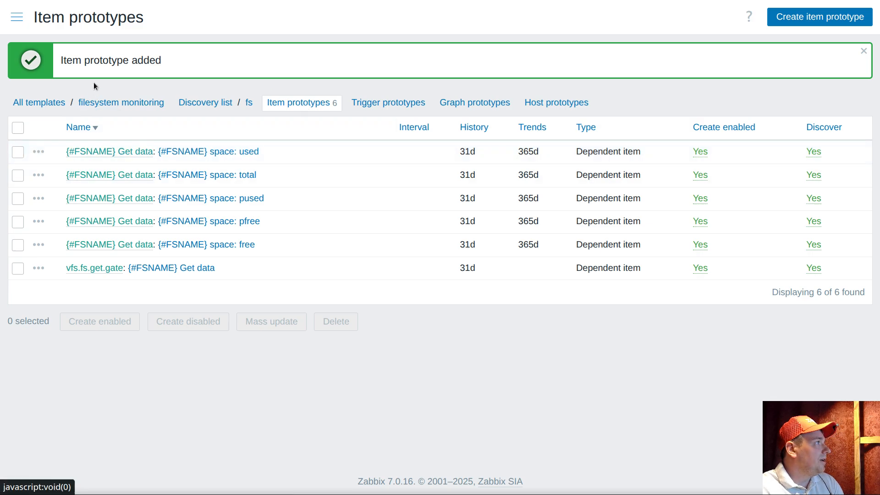
Open the latest monitoring data and go to the vfs.fs.get.target items of the filesystem hosts
click(16, 21)
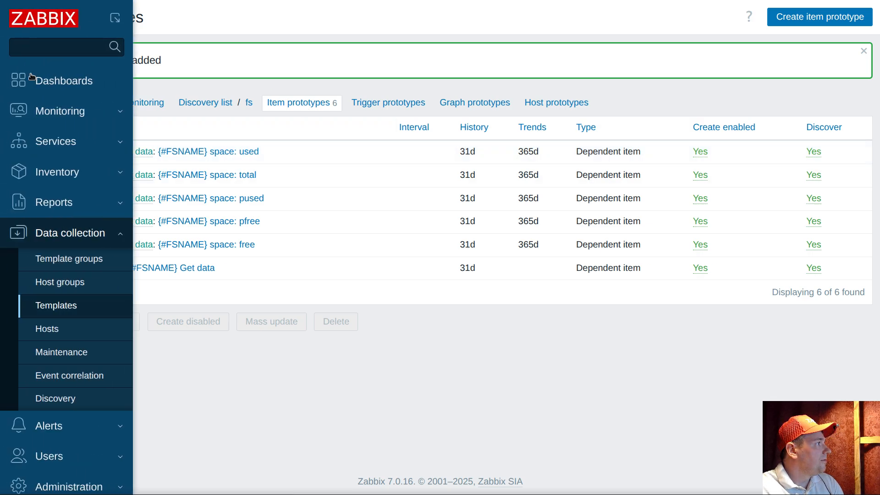
click(51, 110)
click(54, 184)
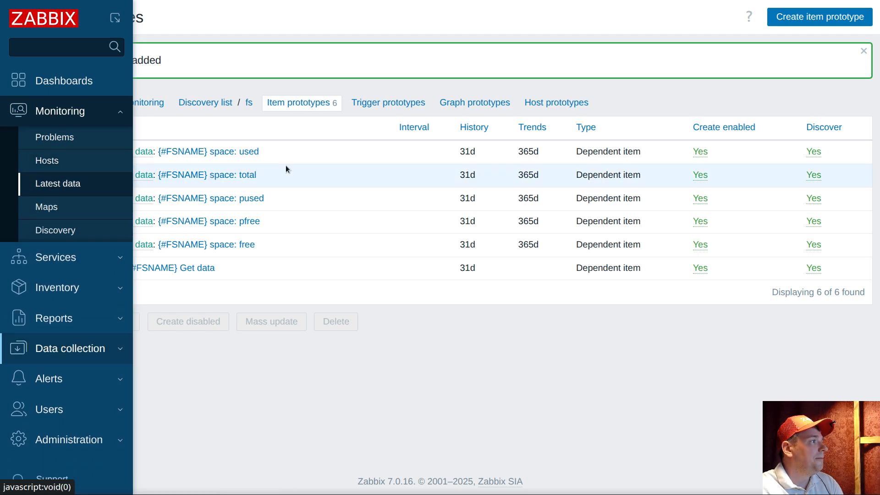
scroll(445, 152, down, 10)
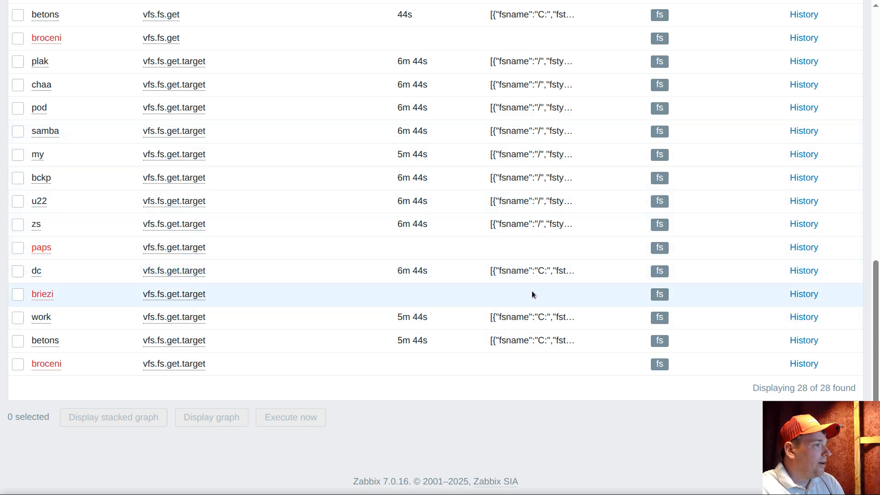
From host dc's vfs.fs.get.target, open the parent template item, remove its "Discard unchanged with heartbeat" preprocessing step, and save it
click(177, 269)
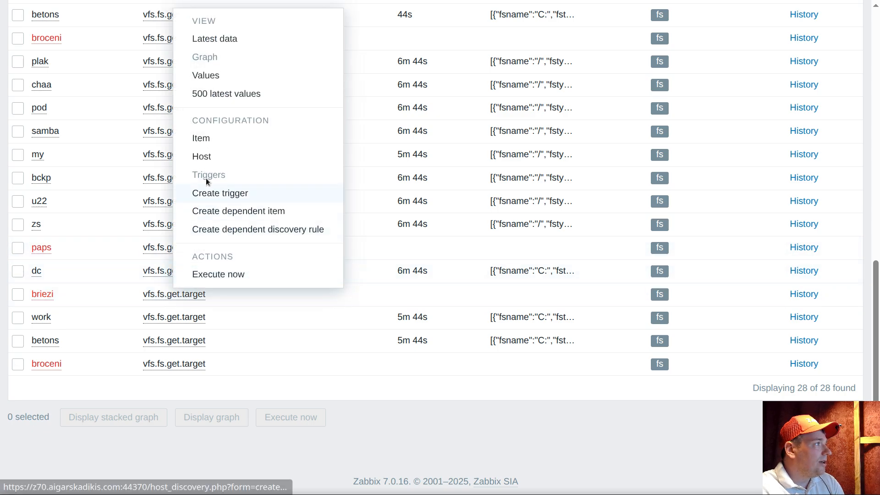
click(205, 137)
click(160, 60)
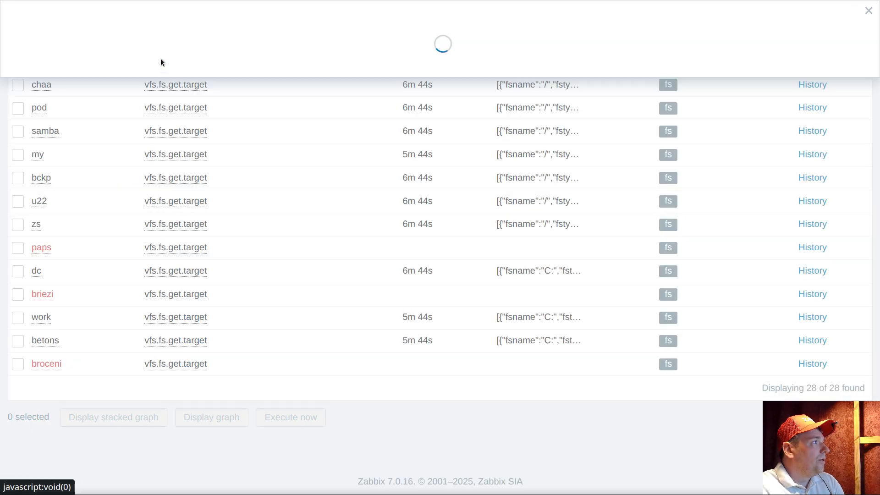
click(165, 33)
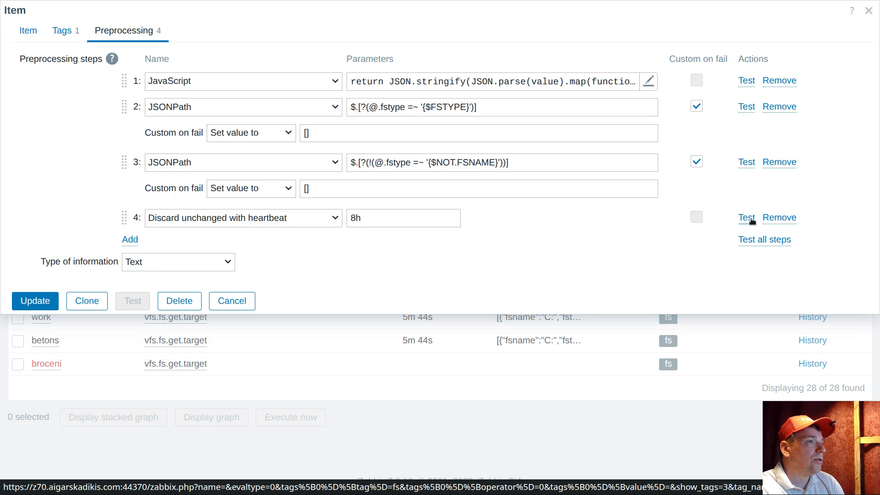
click(779, 218)
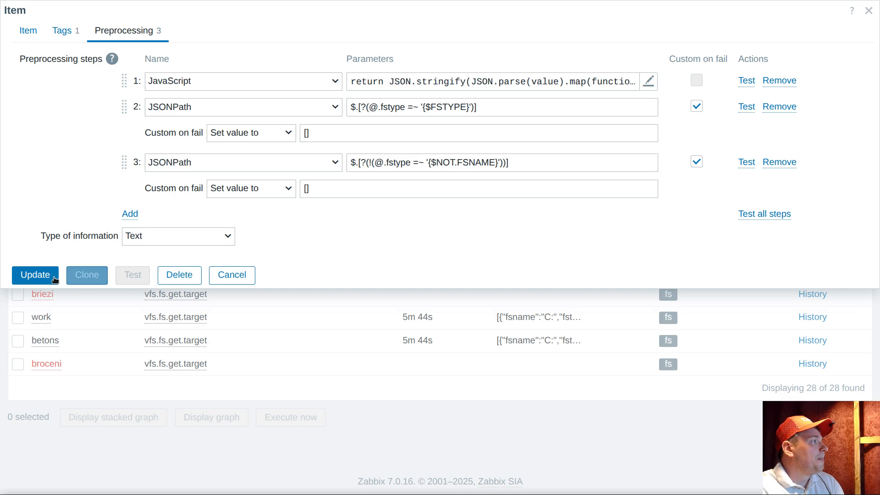
click(36, 275)
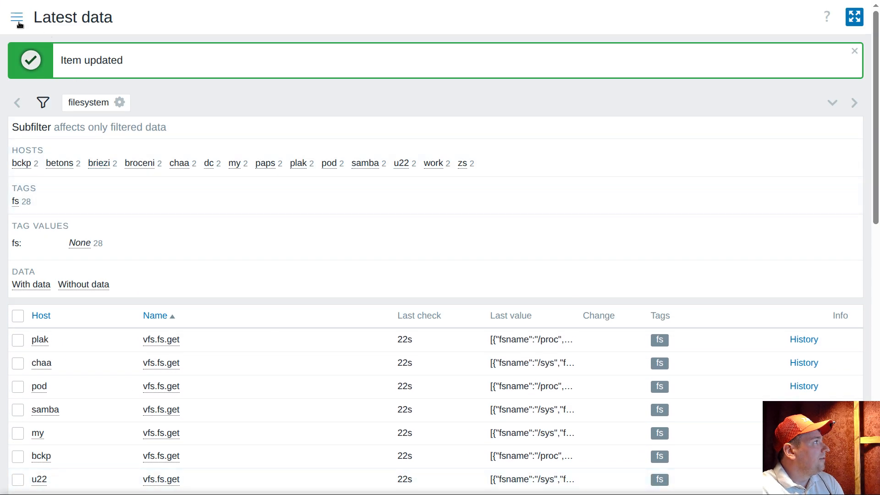
In the filesystem monitoring template, set the vfs.fs.get item's scheduling interval to s15,45 and save the item
click(18, 22)
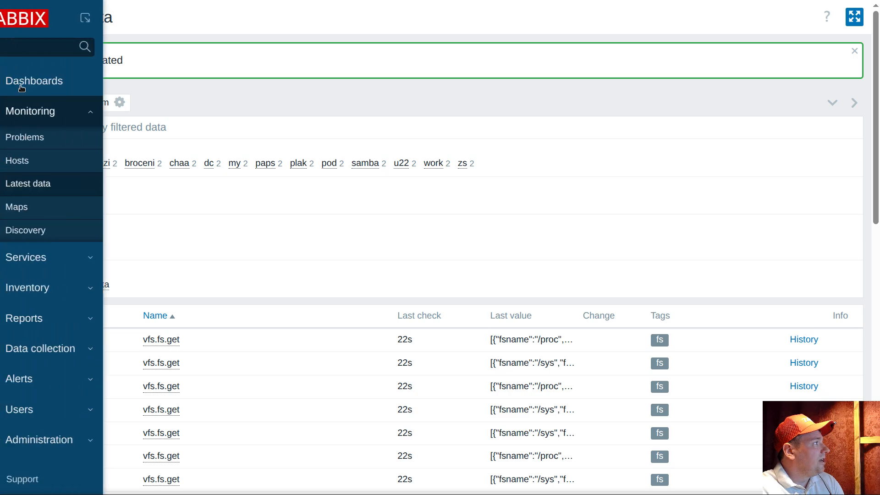
click(68, 348)
click(65, 312)
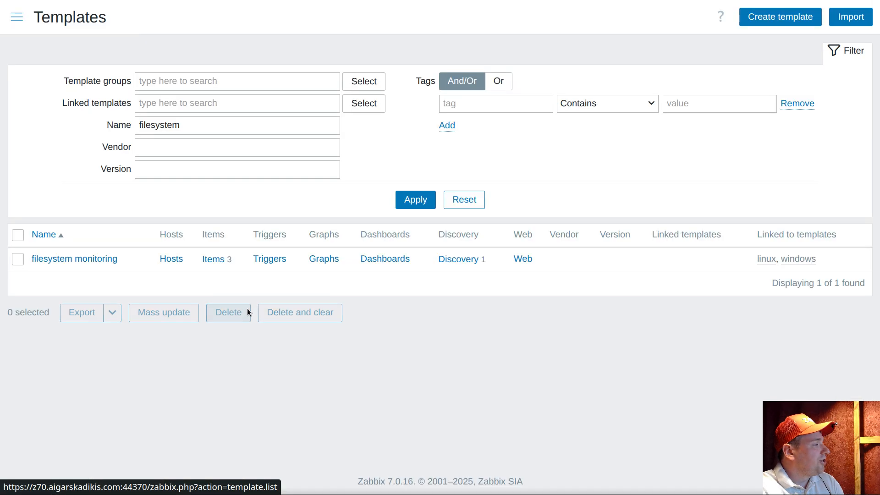
click(225, 257)
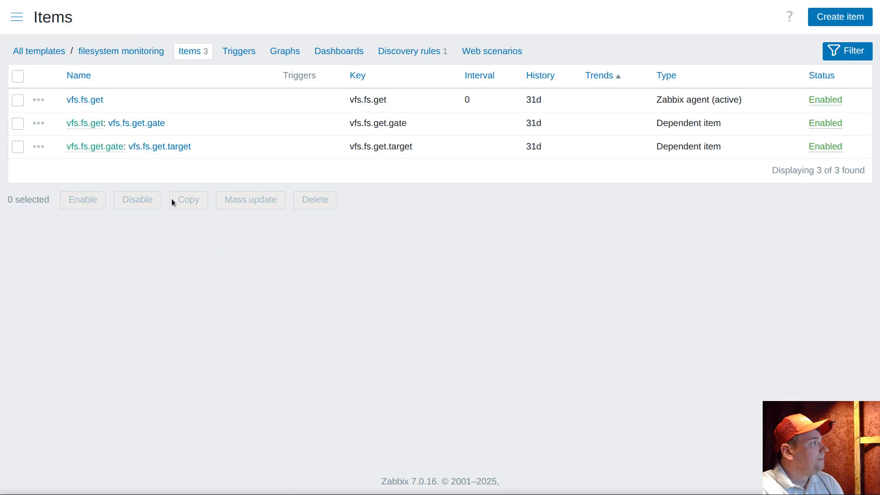
click(90, 100)
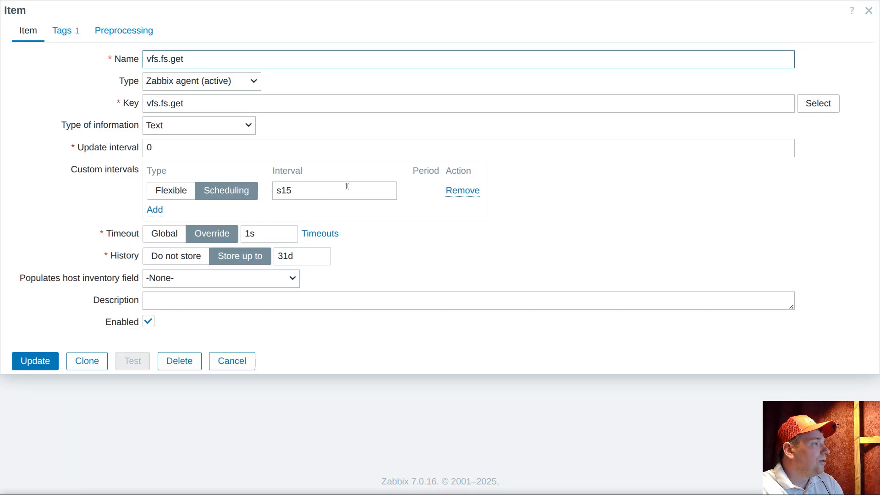
click(319, 190)
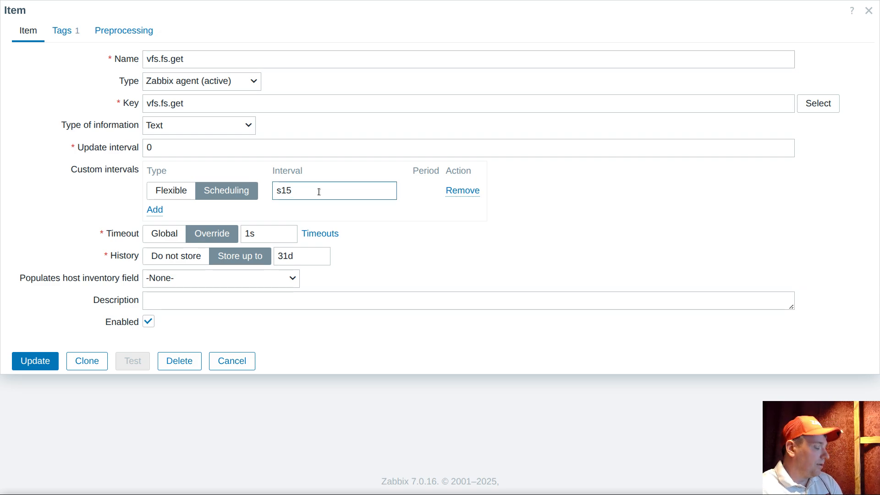
text(,)
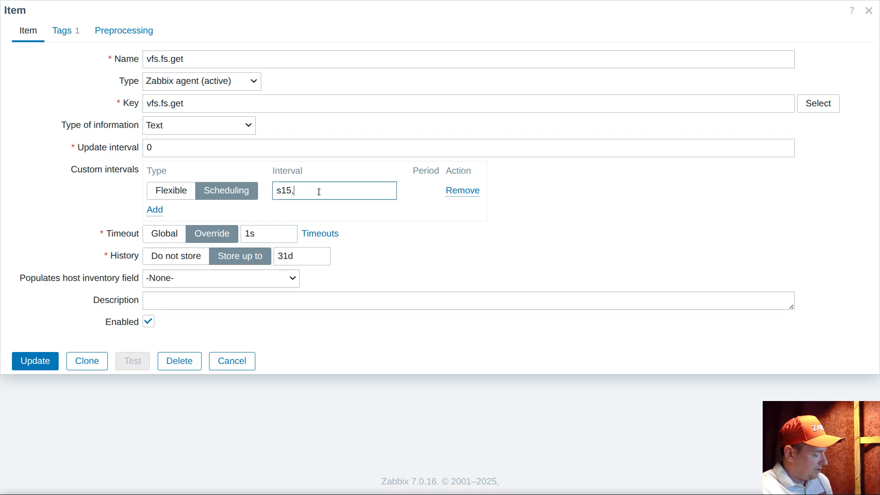
text(45)
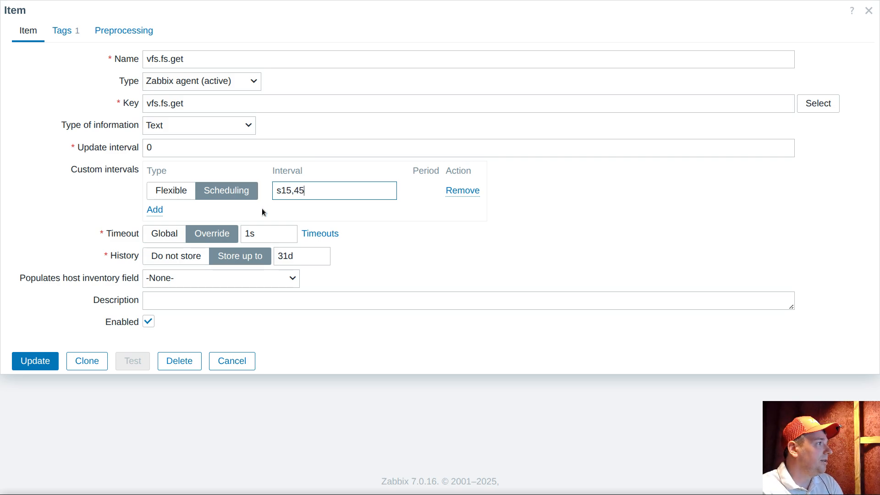
click(41, 362)
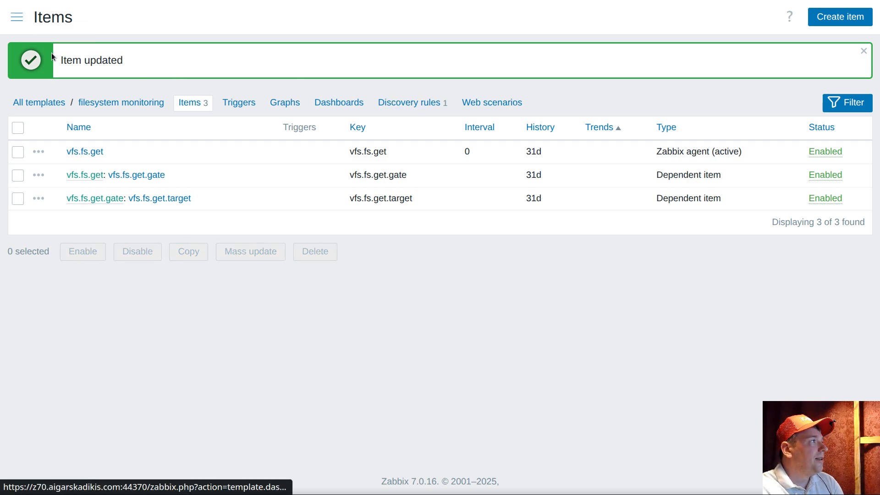
Open the latest data, check when the vfs.fs.get.target items were last collected, and reload the list
click(17, 17)
click(85, 112)
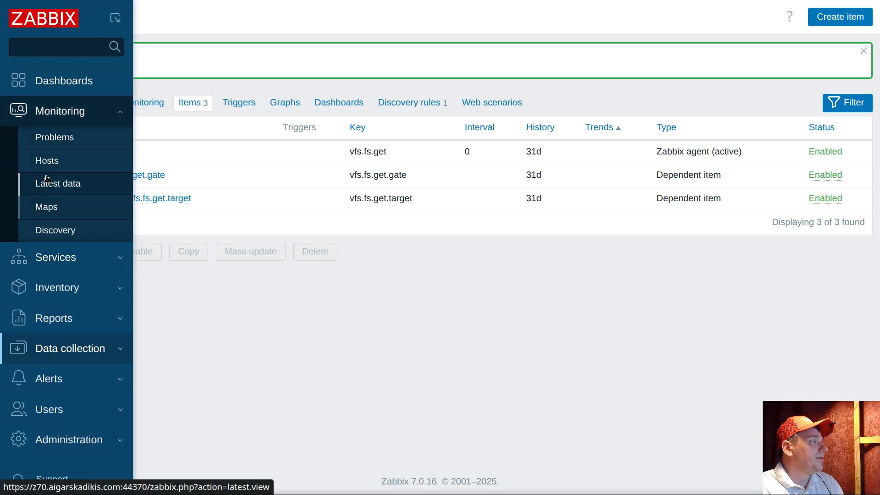
click(57, 188)
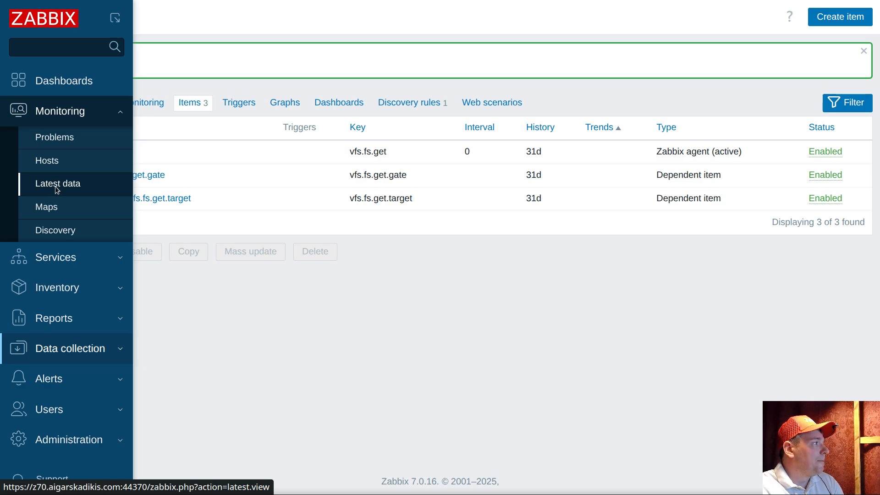
scroll(468, 254, down, 10)
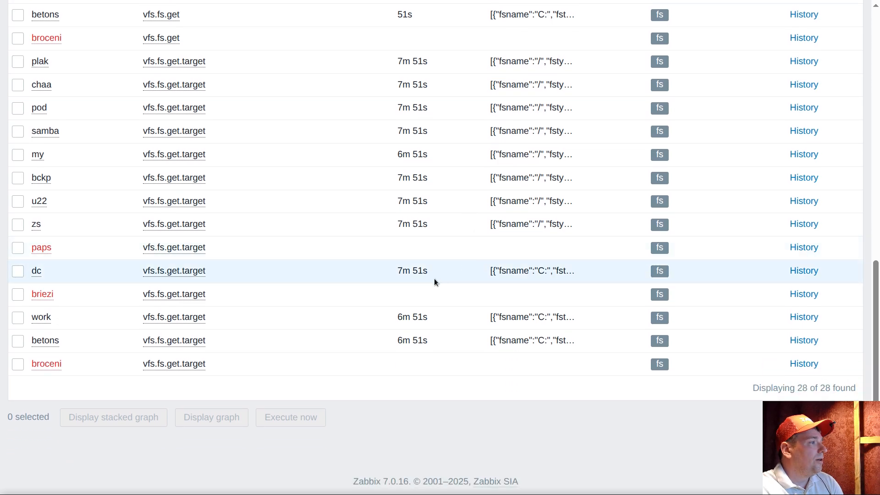
scroll(458, 208, up, 2)
double_click(416, 204)
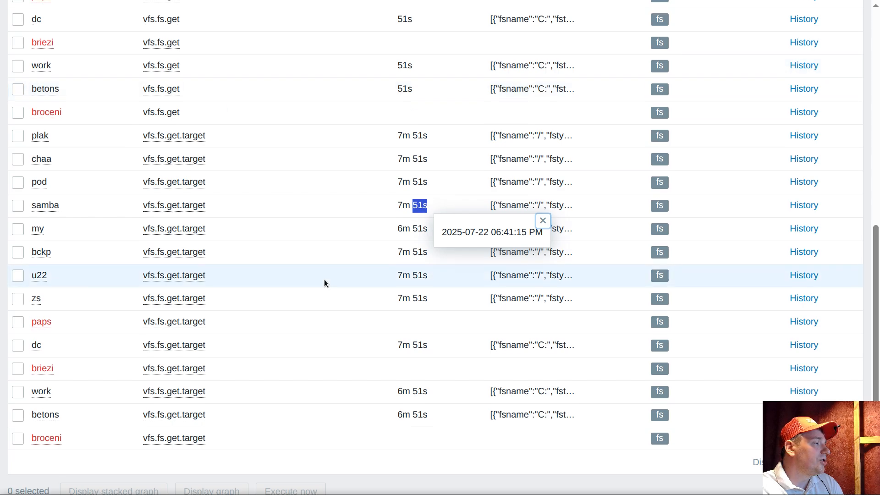
scroll(324, 279, up, 10)
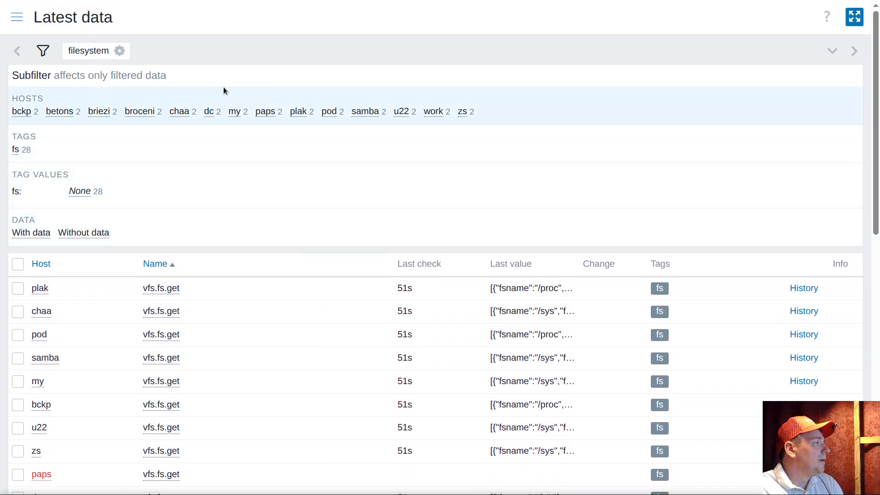
right_click(516, 47)
click(581, 105)
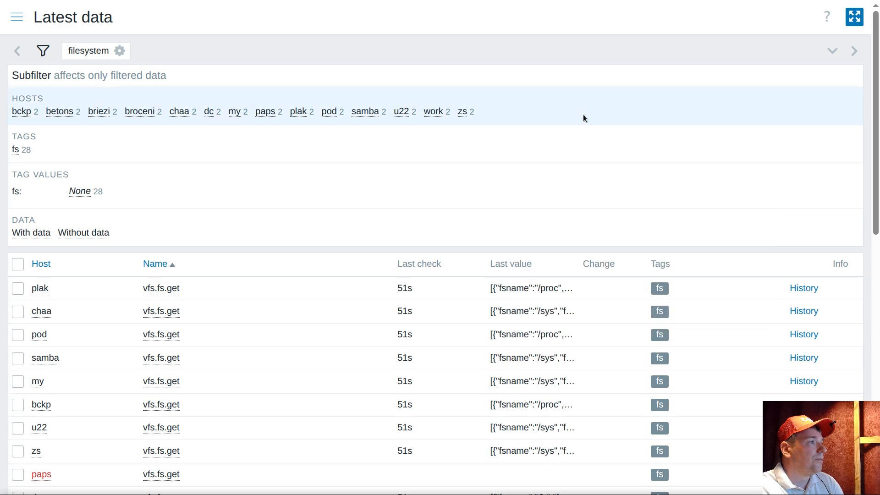
Examine the filesystem items discovered on the hosts, covering /boot, /, the containers overlay, /var/oled and C:
scroll(335, 144, down, 5)
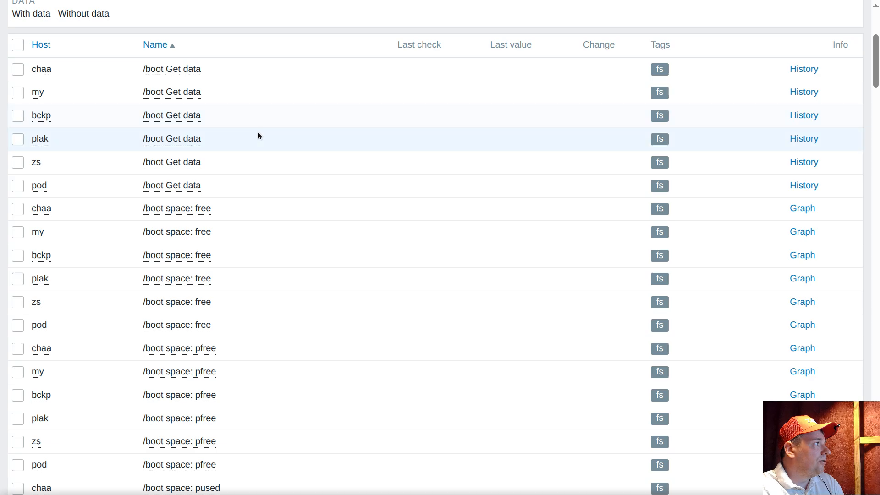
scroll(147, 232, down, 2)
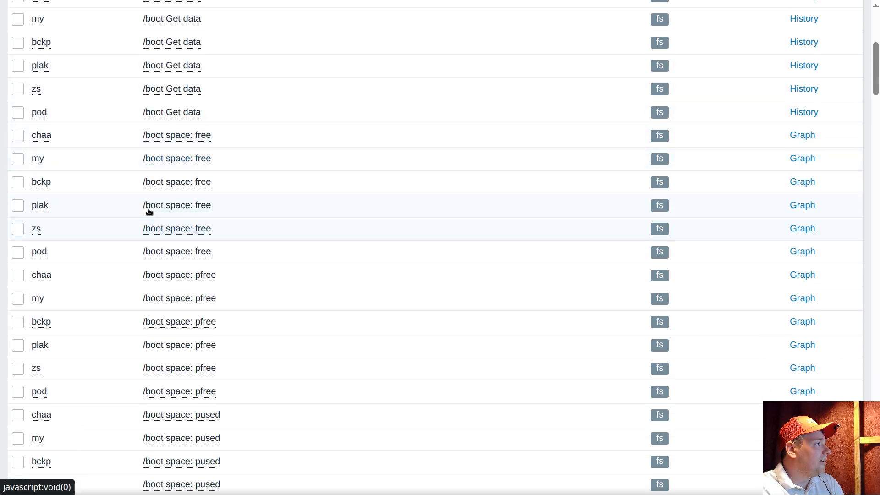
drag(138, 231, 166, 231)
scroll(228, 250, down, 10)
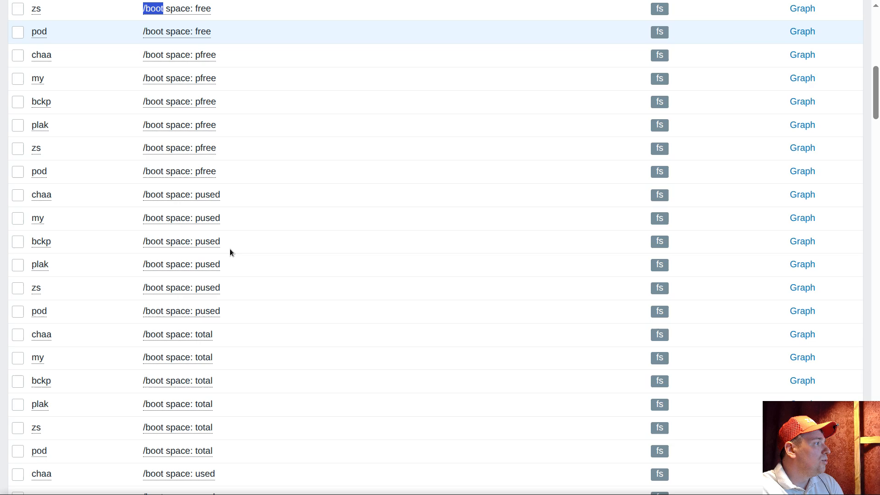
scroll(230, 250, down, 3)
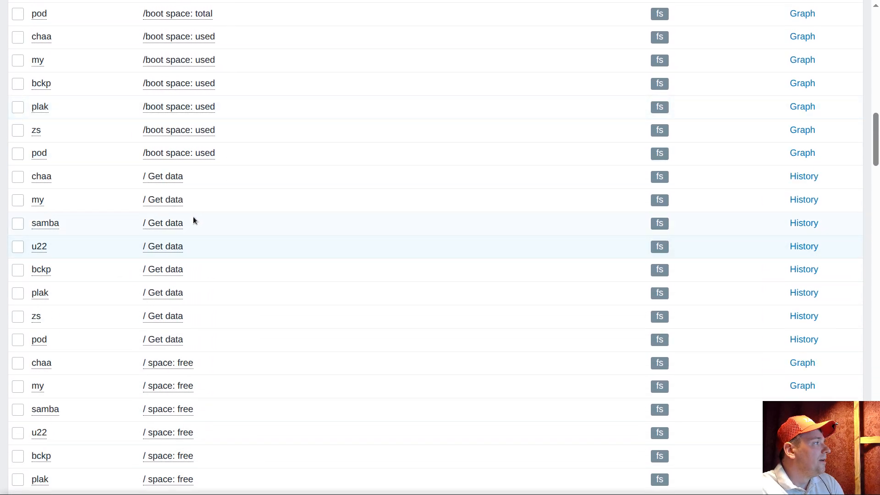
scroll(295, 244, down, 6)
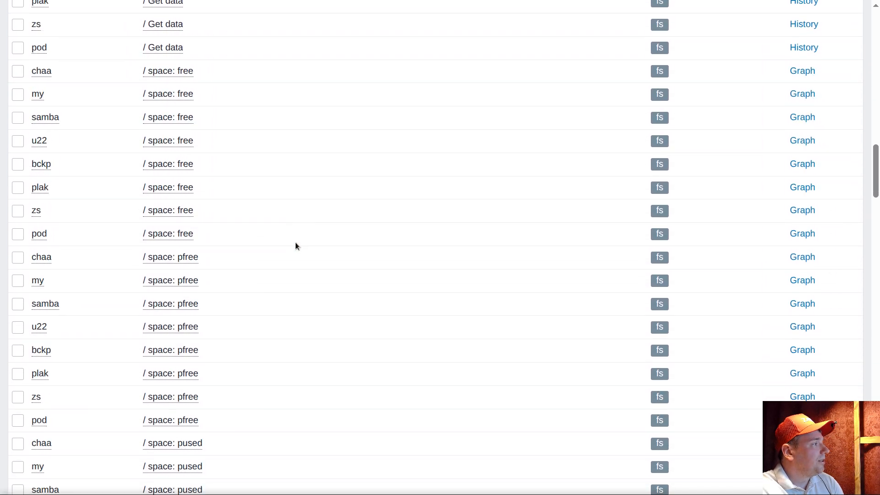
scroll(158, 251, down, 12)
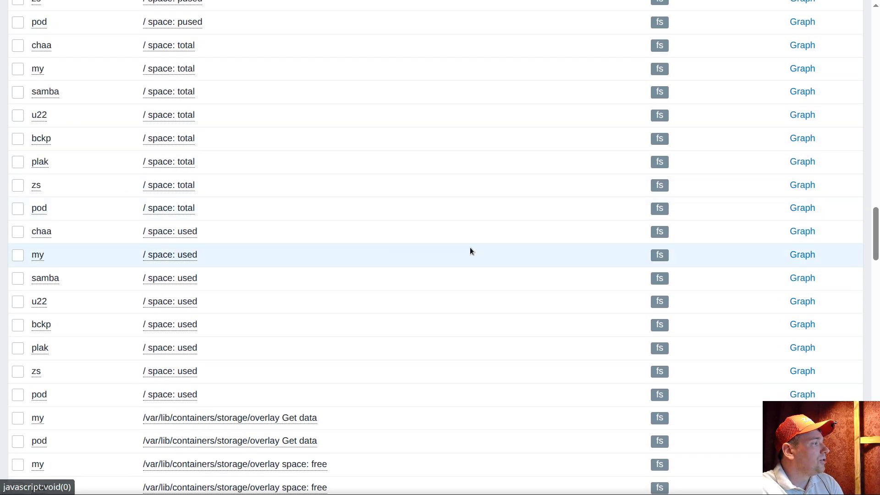
drag(876, 230, 877, 265)
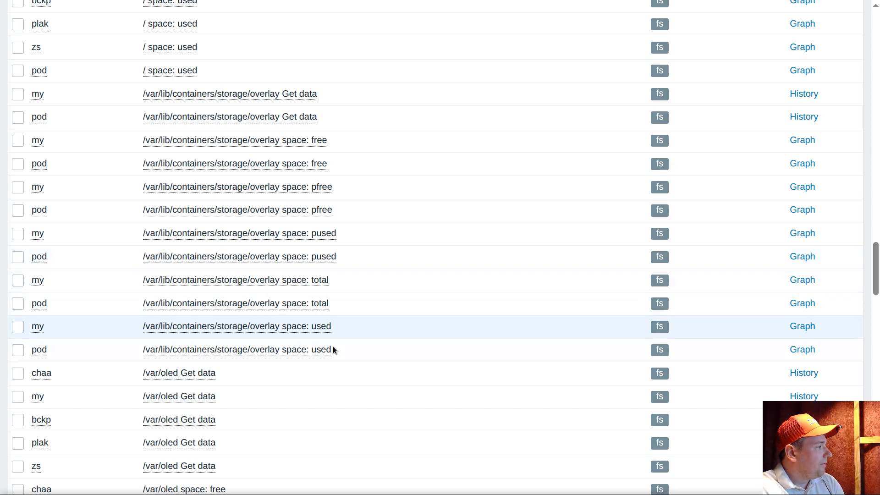
drag(875, 270, 874, 378)
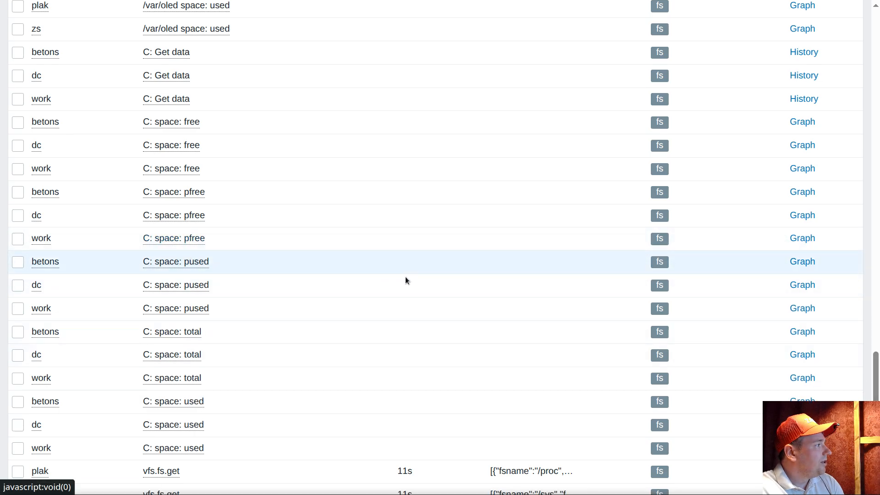
Copy the path /var/lib/containers/storage/overlay from the name of host my's "space: pused" item
scroll(405, 277, up, 10)
scroll(406, 281, up, 6)
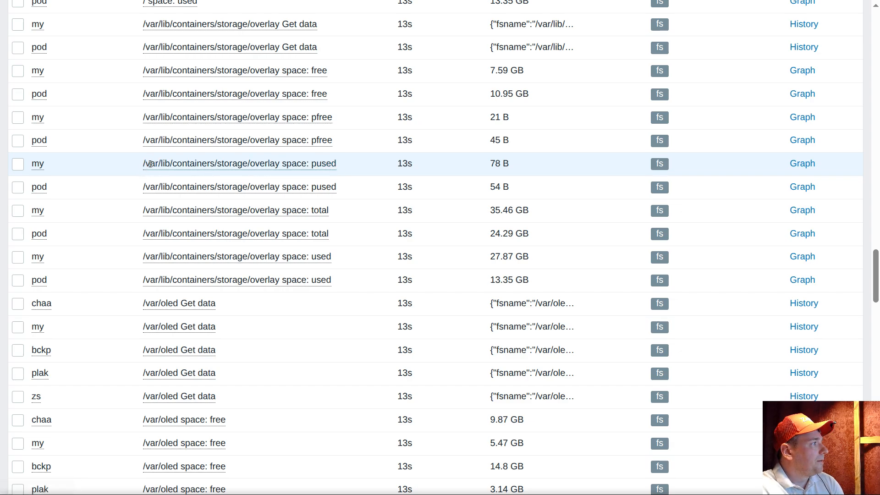
drag(136, 167, 282, 165)
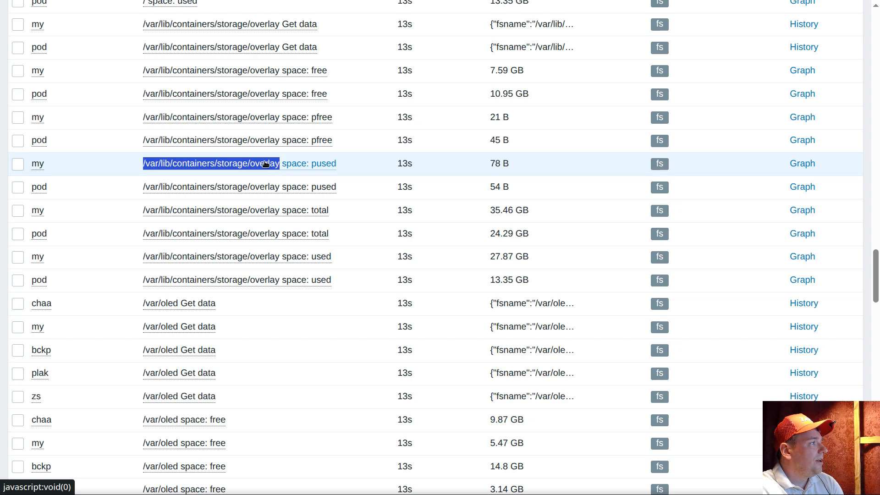
right_click(265, 164)
click(308, 301)
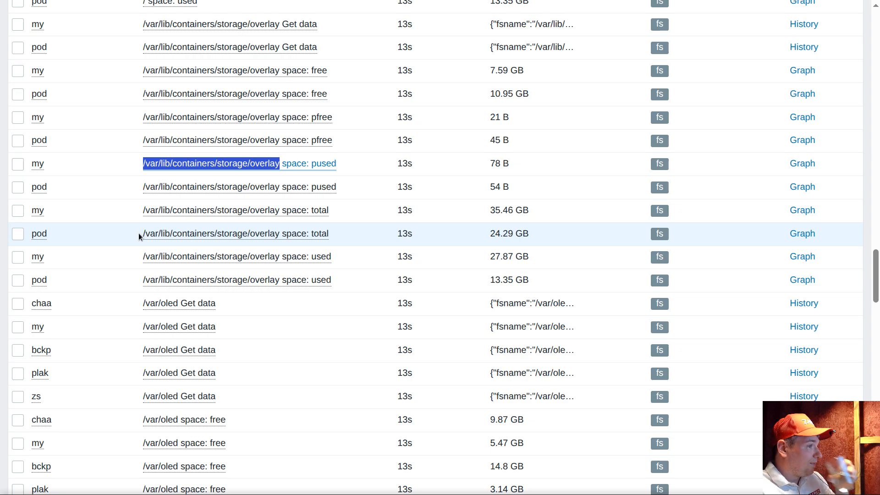
Open the filesystem monitoring template's macros and paste the copied overlay path after the {$NOT.FSNAME} pattern as a reference
scroll(206, 281, up, 20)
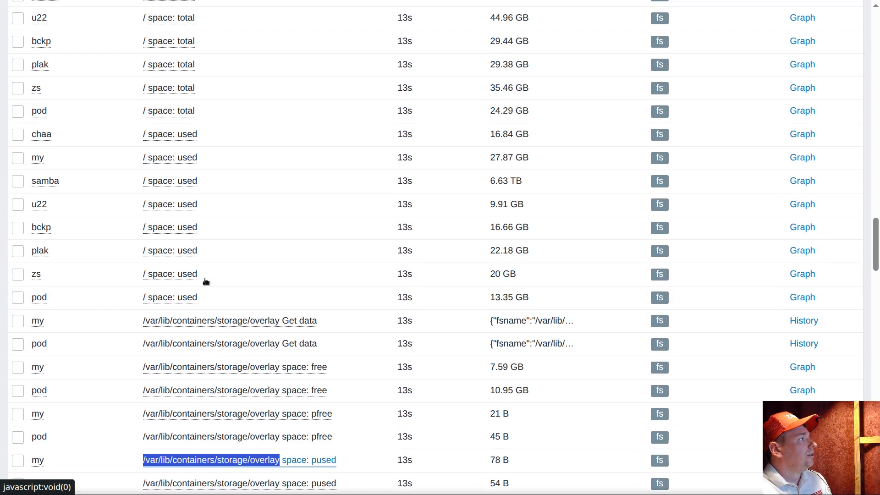
scroll(205, 282, up, 10)
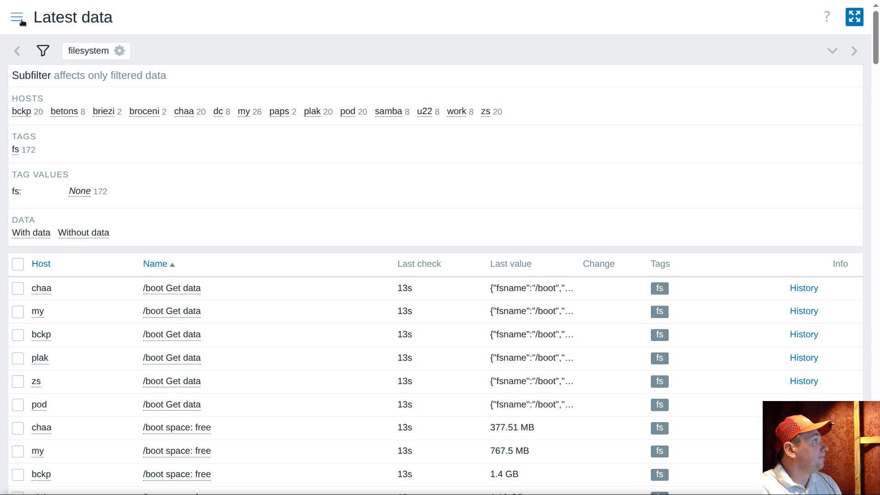
mouse_move(36, 77)
click(69, 348)
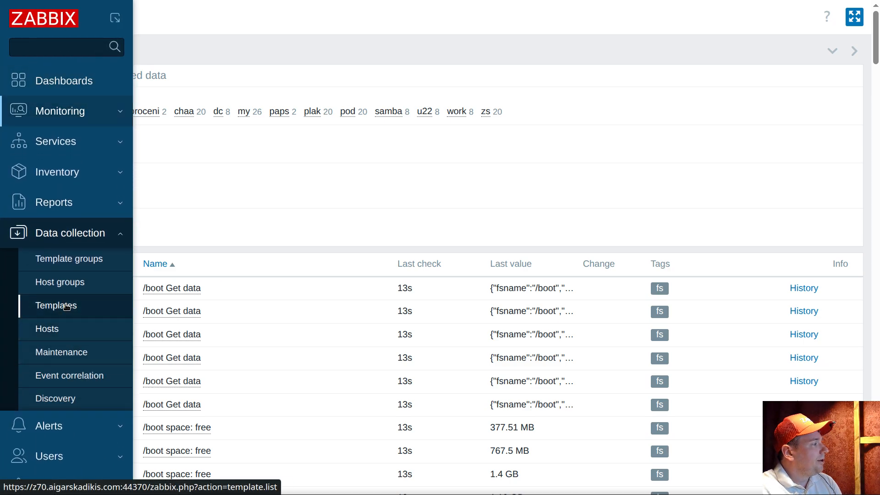
click(65, 304)
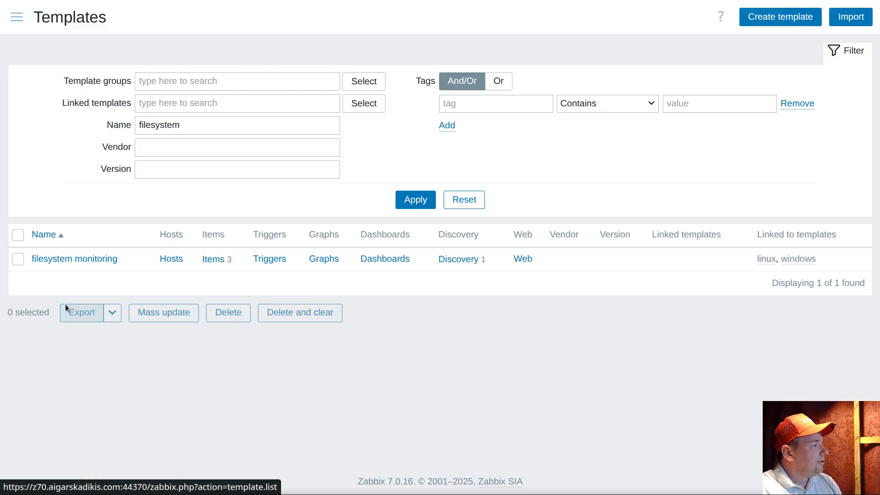
click(88, 264)
click(120, 31)
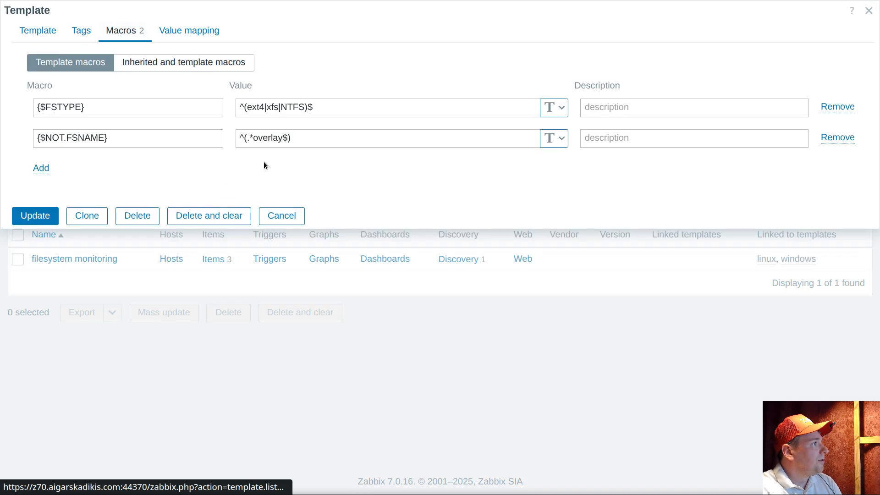
click(314, 140)
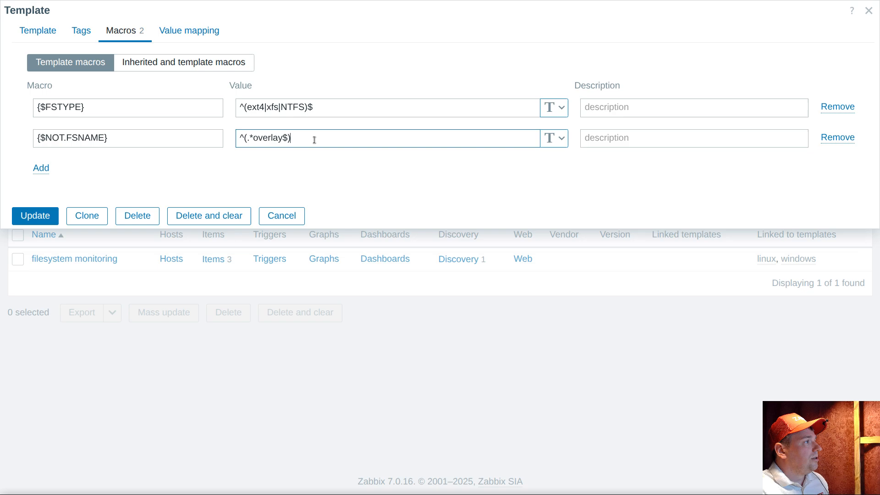
key(ctrl+v)
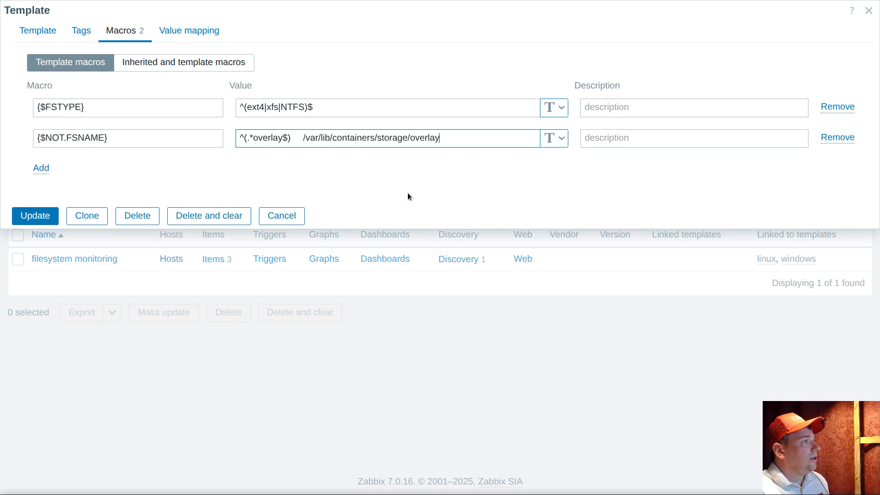
Remove the pasted overlay path from the {$NOT.FSNAME} value and change the pattern to (.*overlay)$
double_click(425, 138)
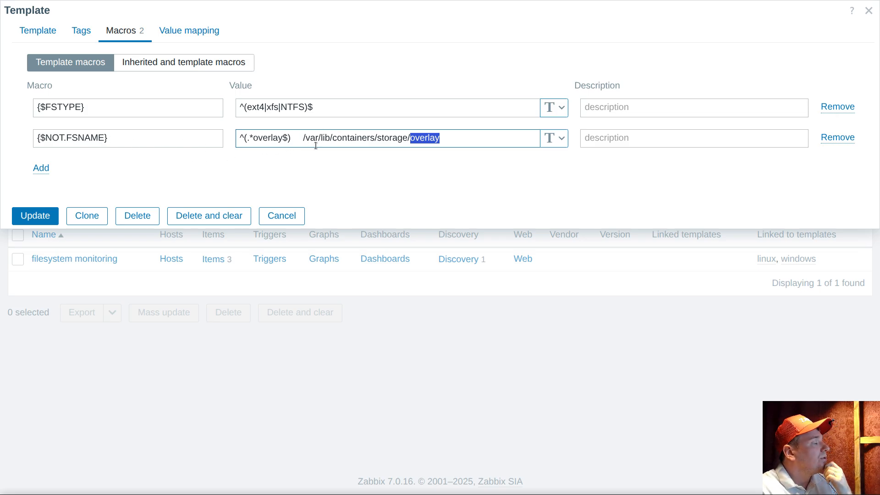
click(284, 138)
drag(292, 139, 297, 140)
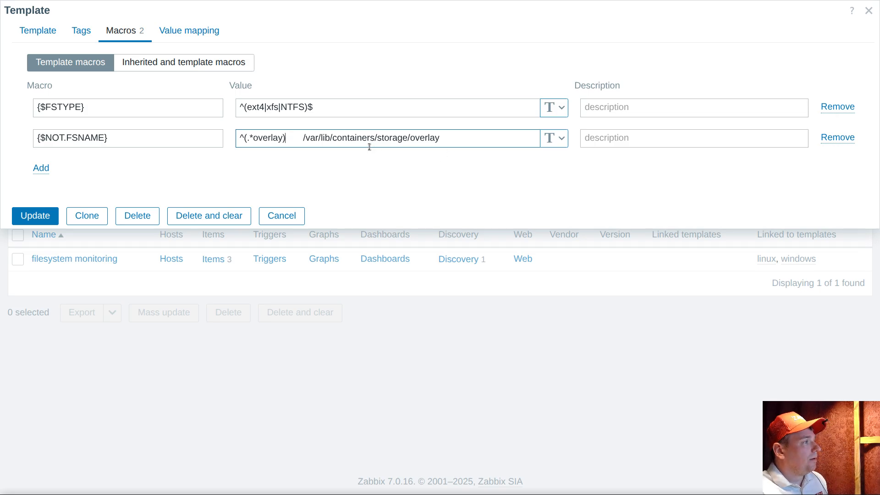
drag(299, 138, 460, 143)
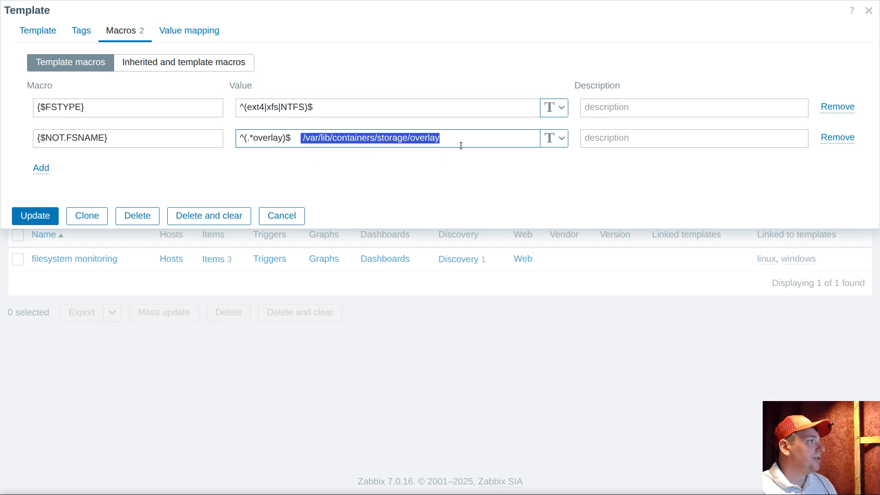
key(BackSpace)
drag(244, 138, 192, 132)
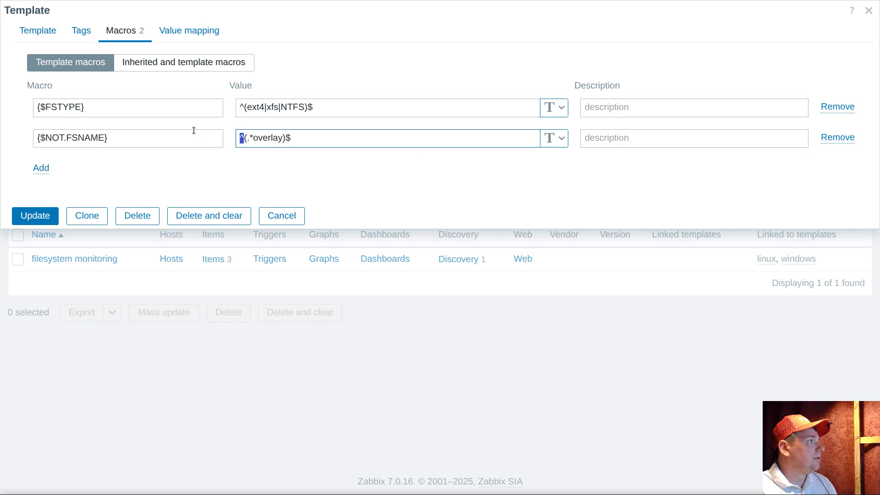
key(BackSpace)
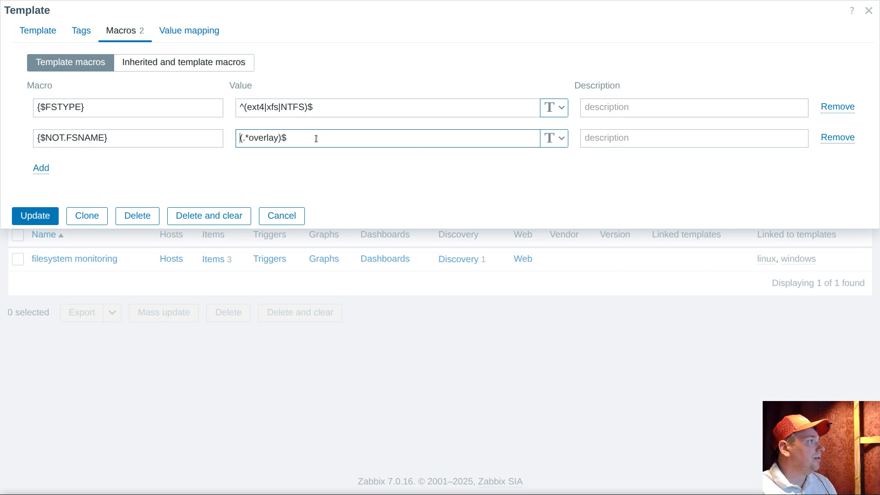
Copy the {$NOT.FSNAME} macro name and save the filesystem monitoring template
double_click(275, 139)
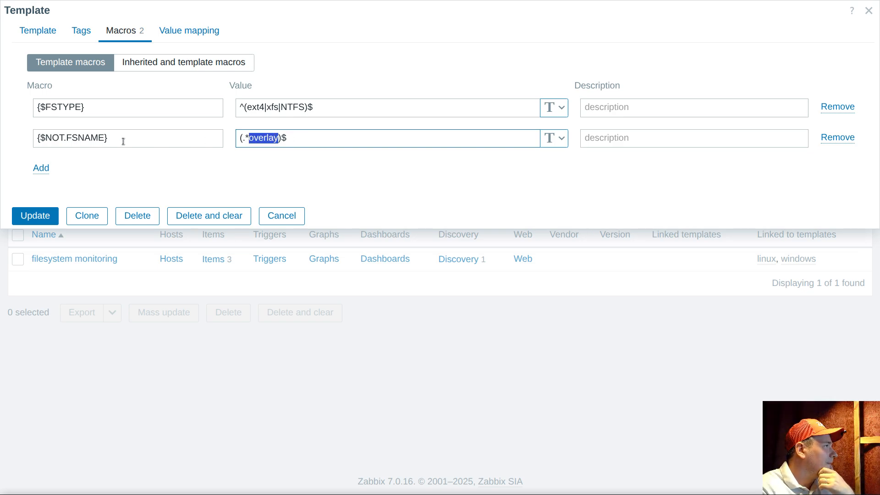
drag(140, 147, 18, 143)
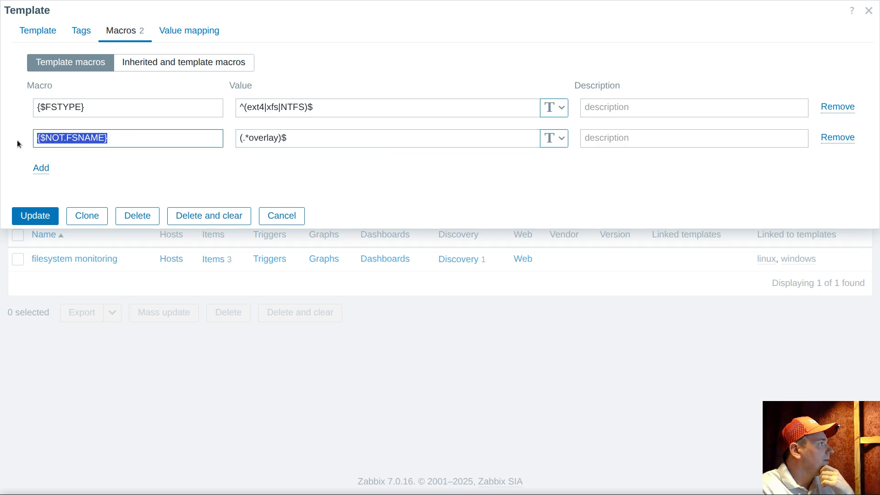
right_click(48, 135)
click(122, 172)
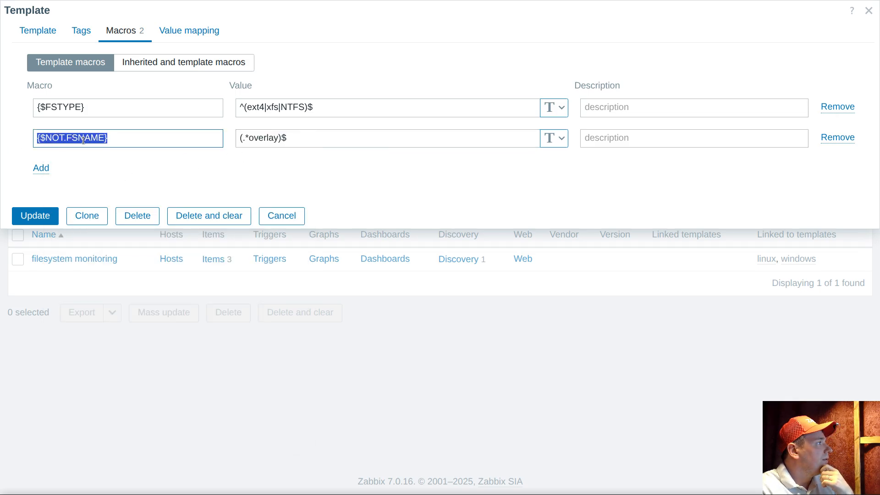
click(36, 213)
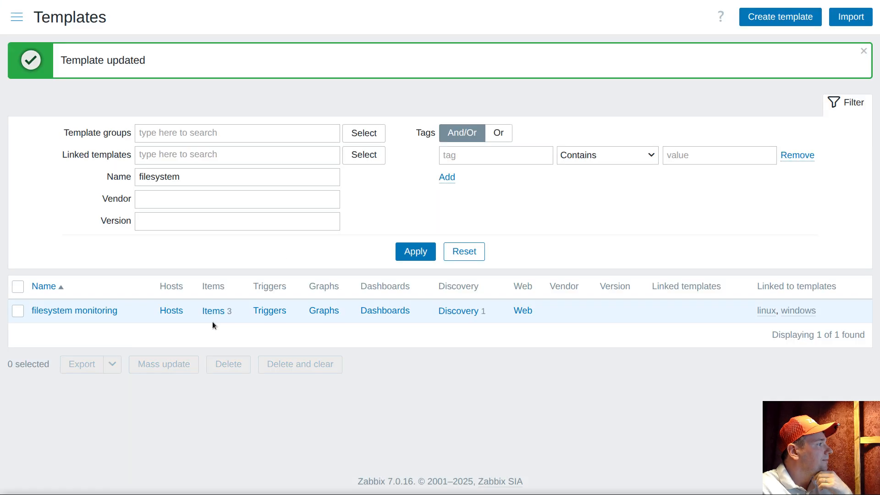
Inspect the fs discovery rule and the preprocessing steps of the vfs.fs.get.target item, closing both without changes
click(458, 312)
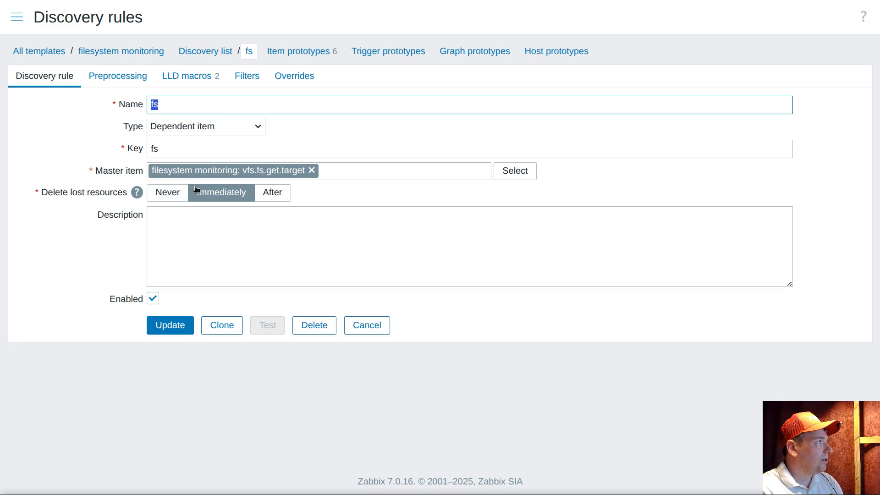
click(367, 325)
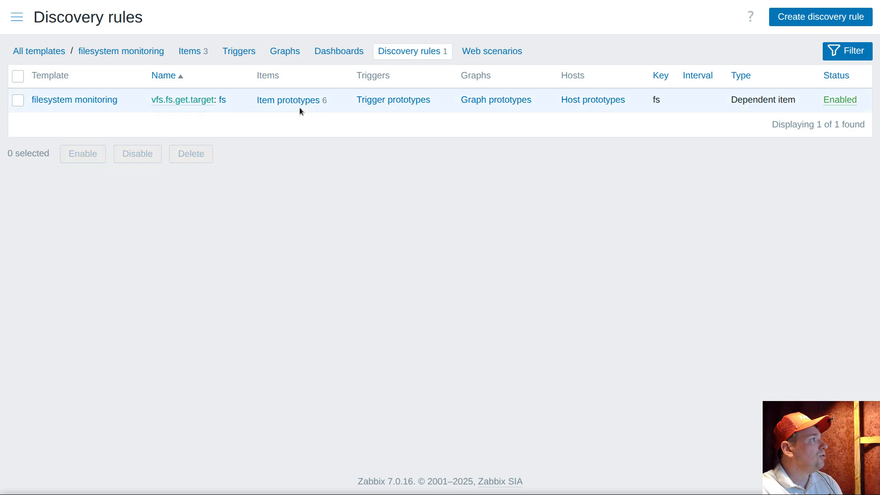
click(192, 54)
click(175, 146)
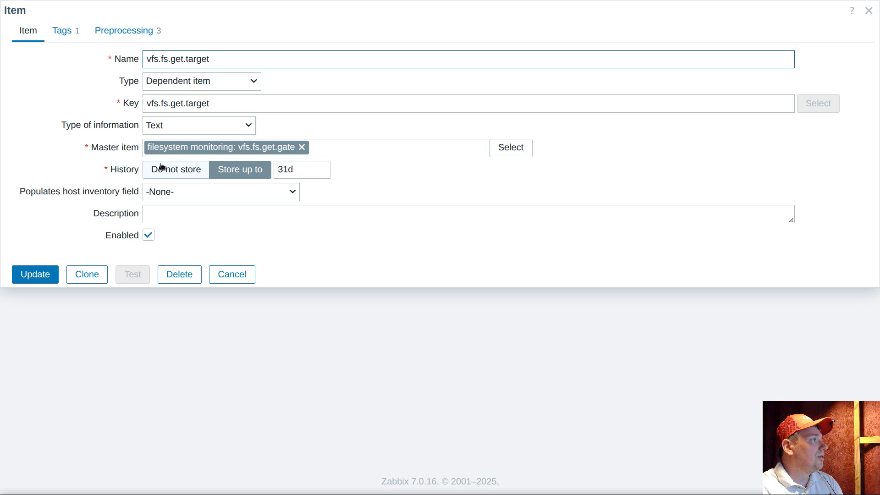
click(139, 34)
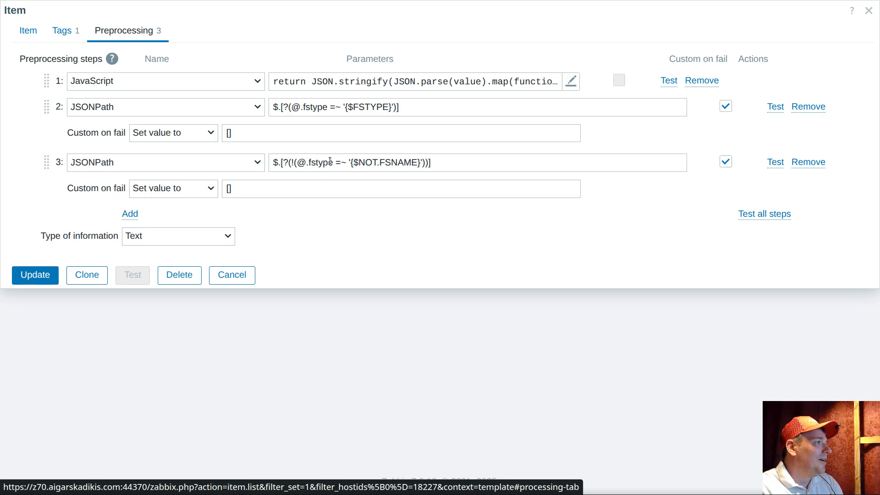
click(227, 278)
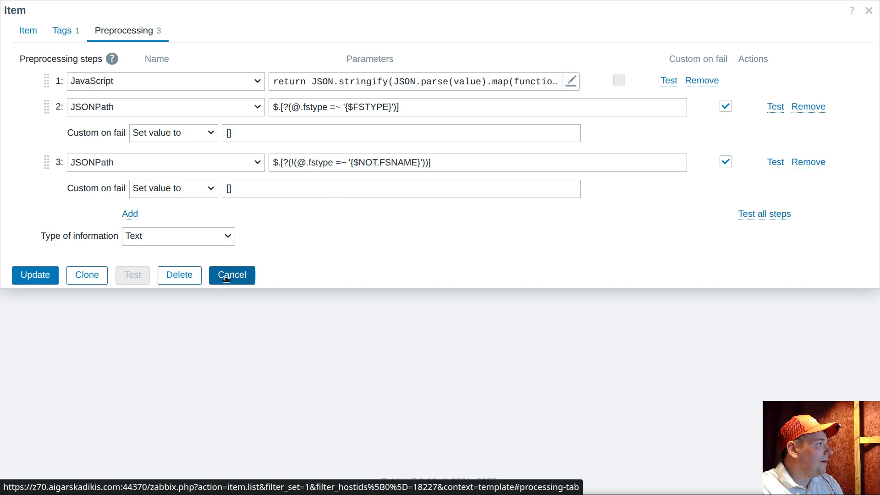
Reopen the filesystem monitoring template's macros, set {$NOT.FSNAME} to ^(.*overlay$), and save the template
click(40, 52)
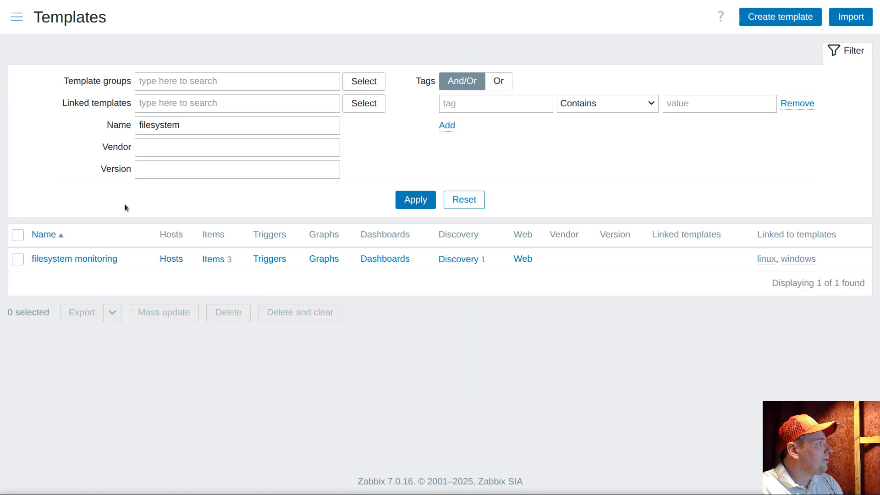
click(95, 261)
click(113, 31)
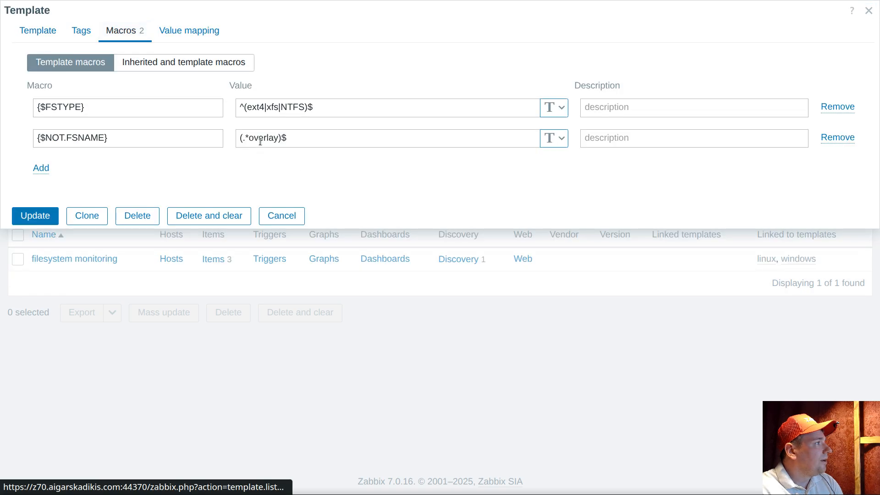
click(245, 139)
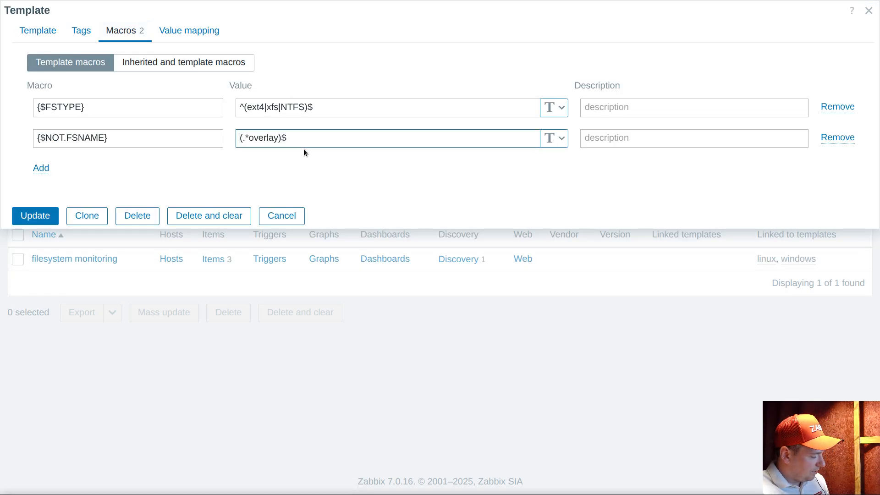
text(^)
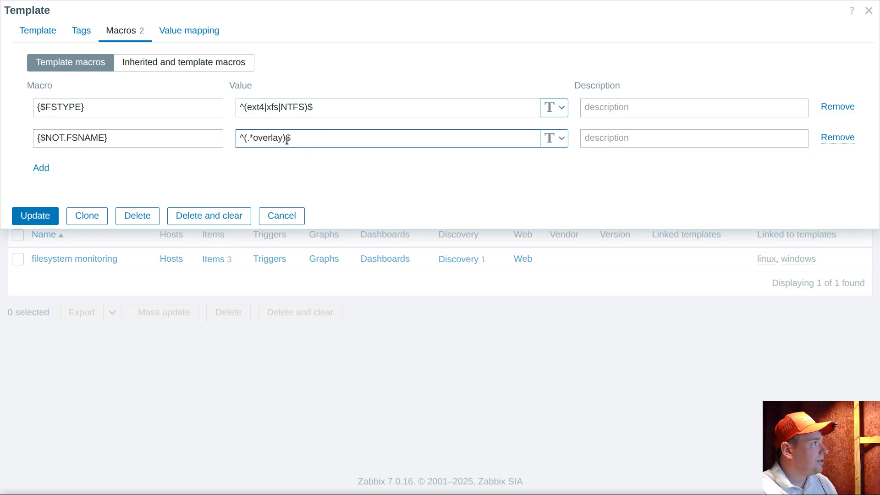
click(287, 146)
text($)
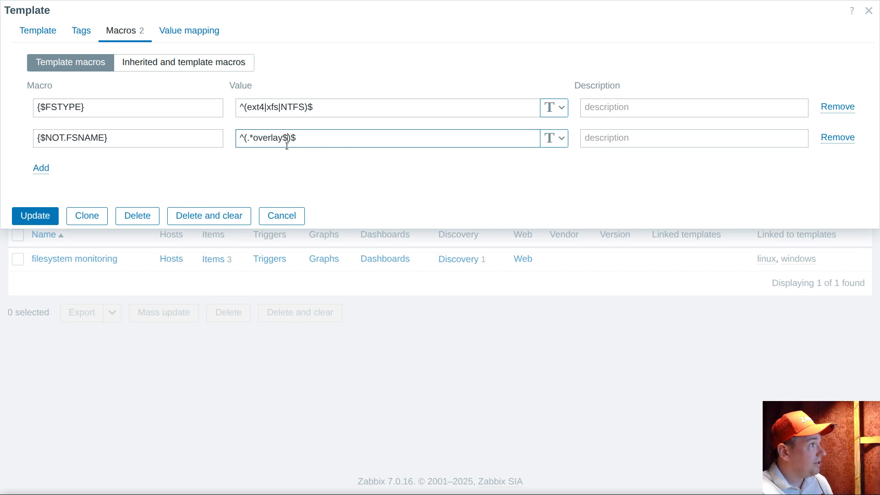
key(BackSpace)
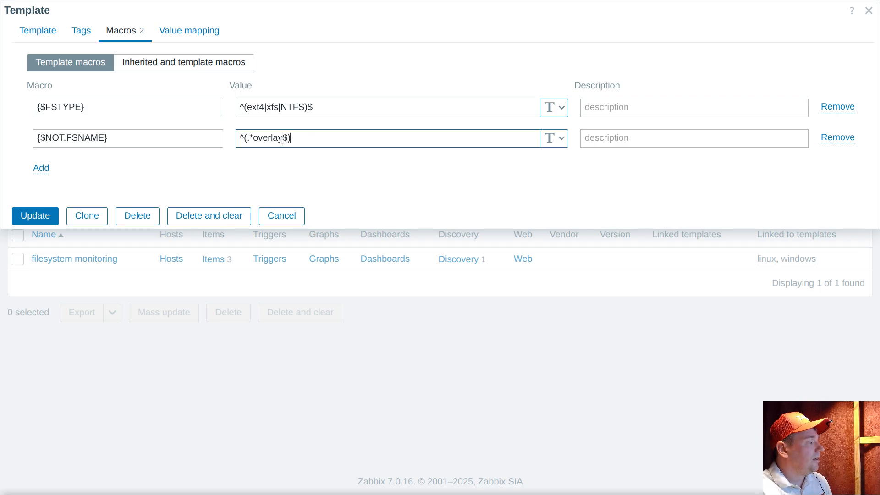
click(49, 216)
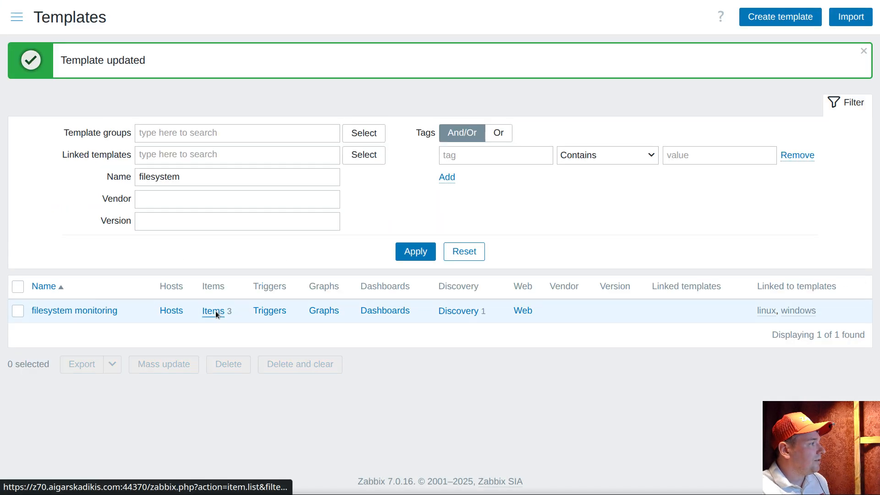
Open the vfs.fs.get.target item's preprocessing and copy the field name fsname from the JavaScript step's code
click(215, 310)
click(159, 146)
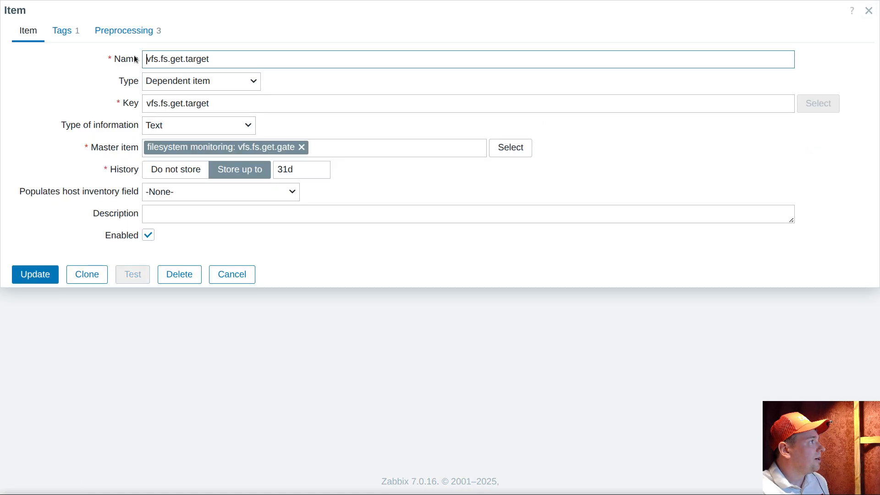
click(144, 30)
double_click(314, 107)
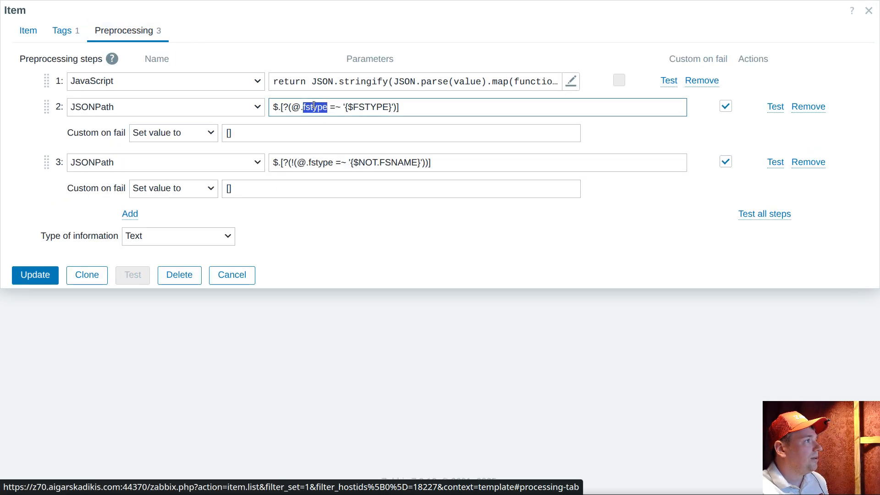
double_click(325, 161)
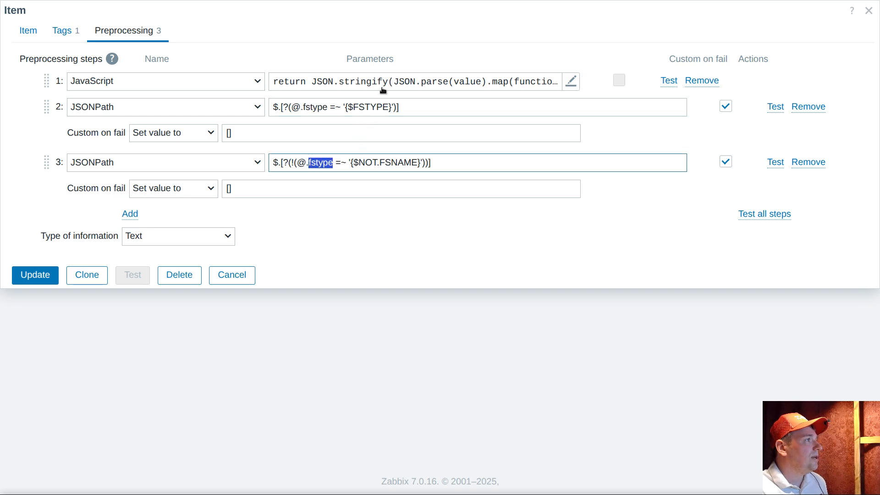
click(408, 81)
right_click(251, 55)
key(ctrl+c)
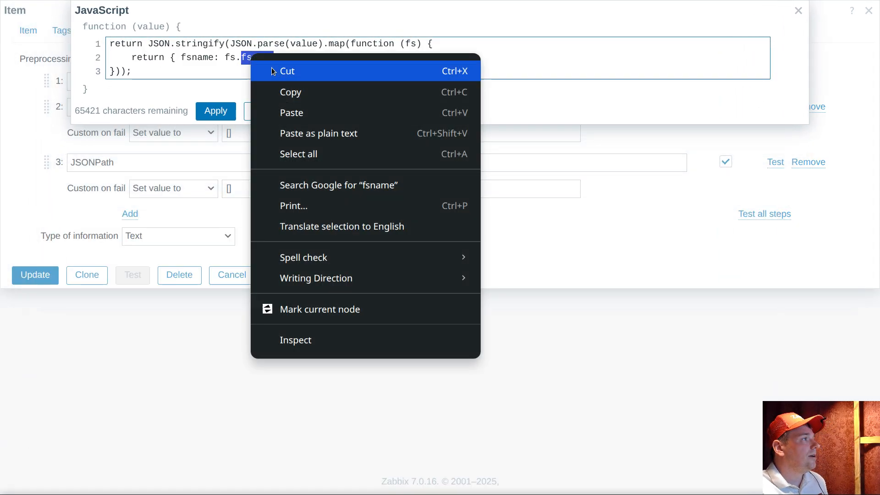
click(275, 90)
click(271, 113)
Replace fstype with fsname in the third preprocessing step's JSONPath, giving $.[?(!(@.fsname =~ '{$NOT.FSNAME}'))], and save the item
right_click(324, 164)
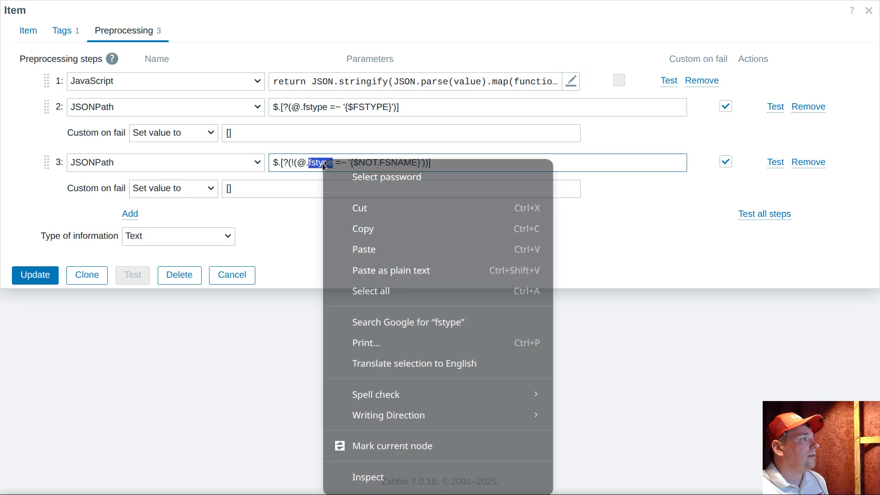
click(374, 248)
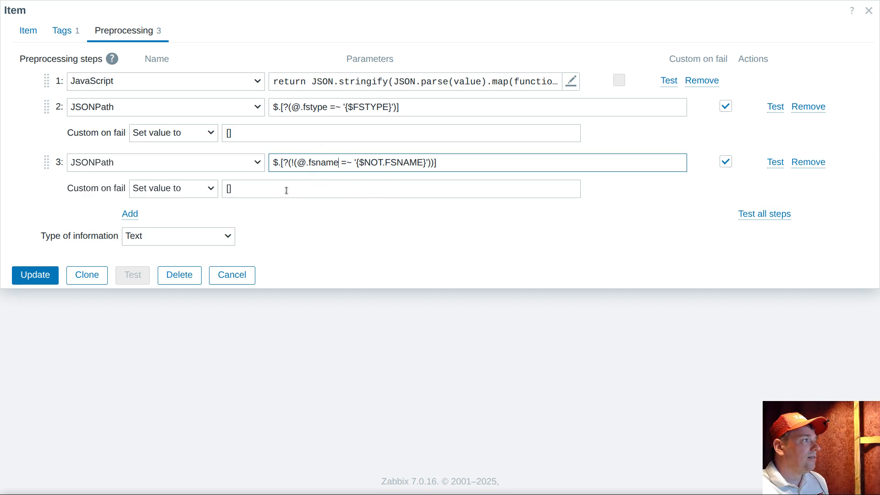
click(35, 275)
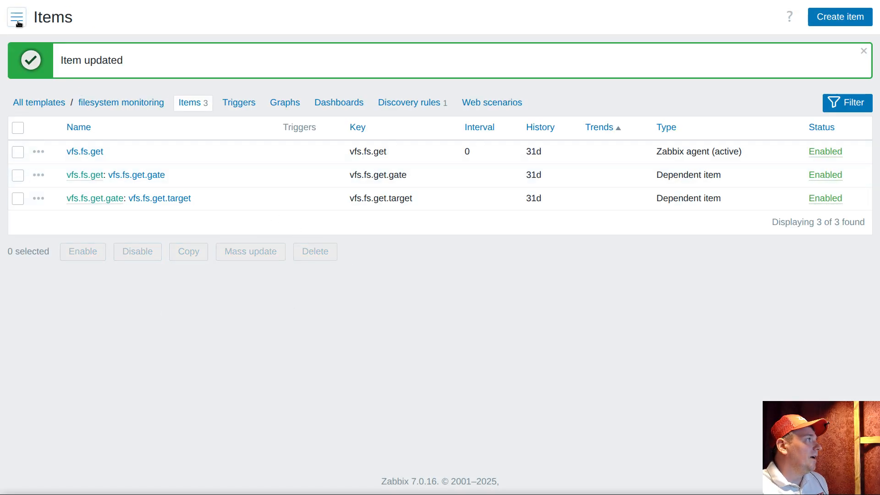
Open the latest data and narrow the filesystem filter to items with the name "free"
click(18, 19)
click(71, 112)
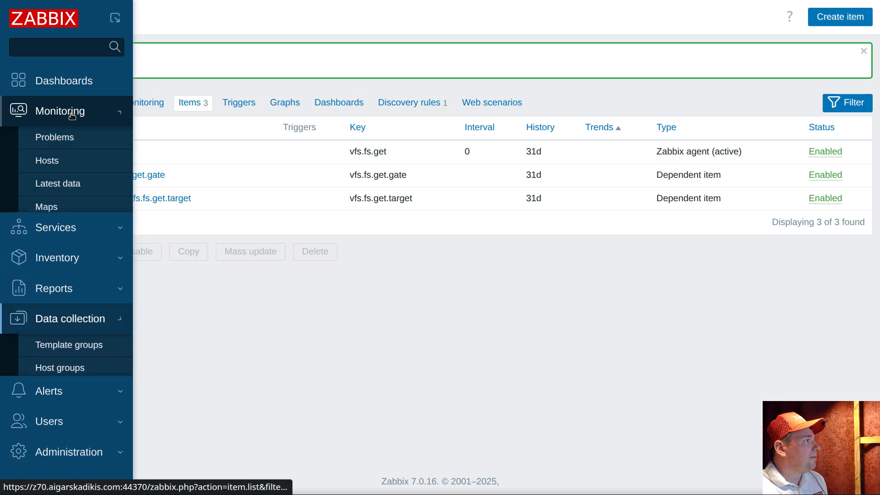
click(61, 188)
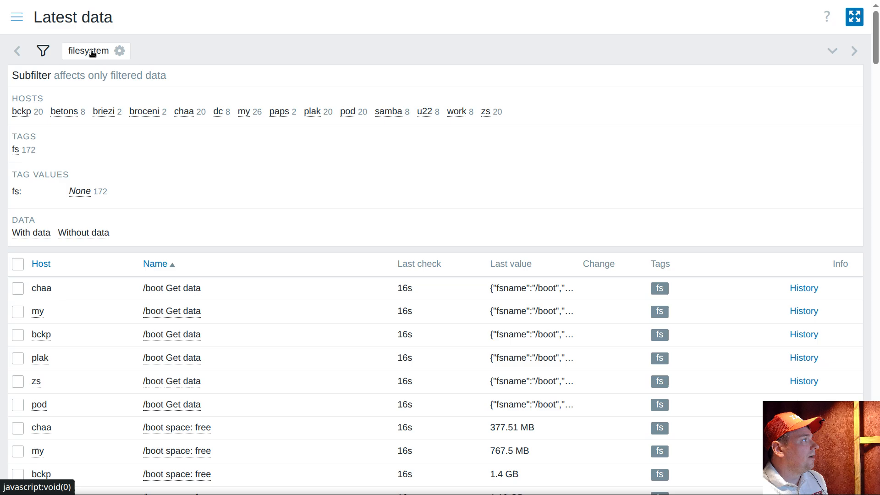
click(93, 51)
click(136, 121)
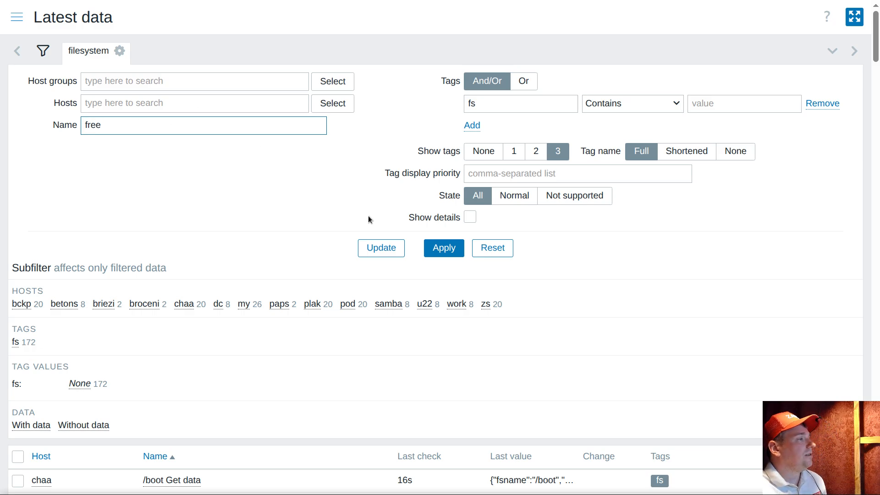
click(433, 249)
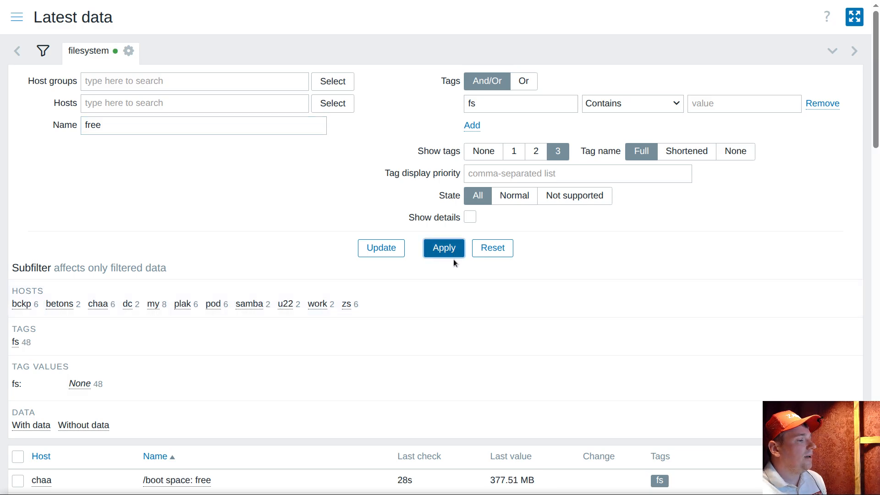
Check the filtered list for /var/lib/containers/storage/overlay items on the hosts
scroll(453, 260, down, 8)
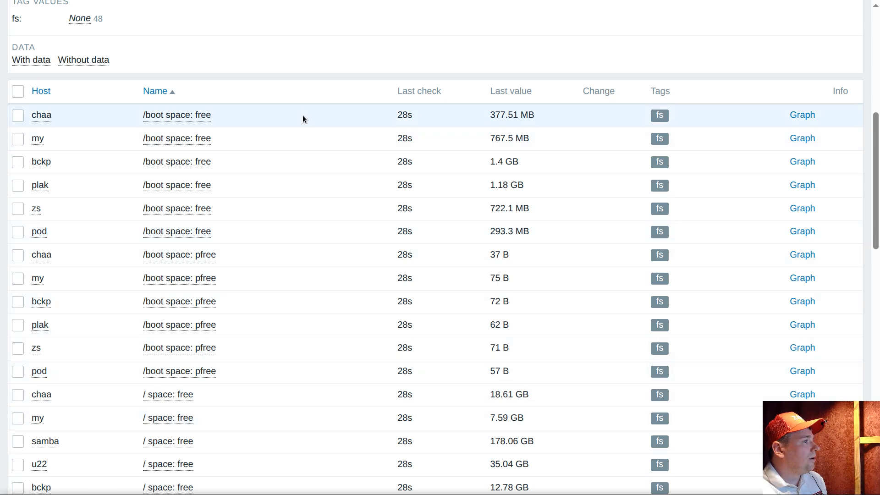
scroll(216, 230, down, 9)
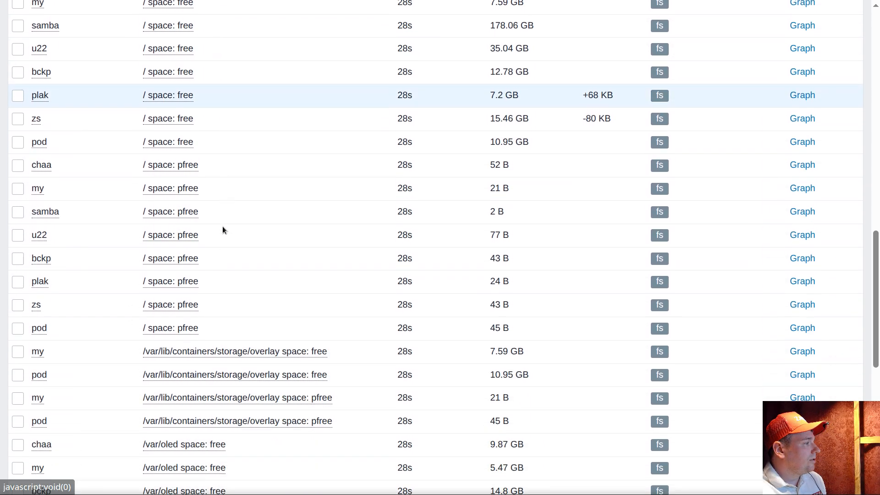
drag(328, 328, 243, 329)
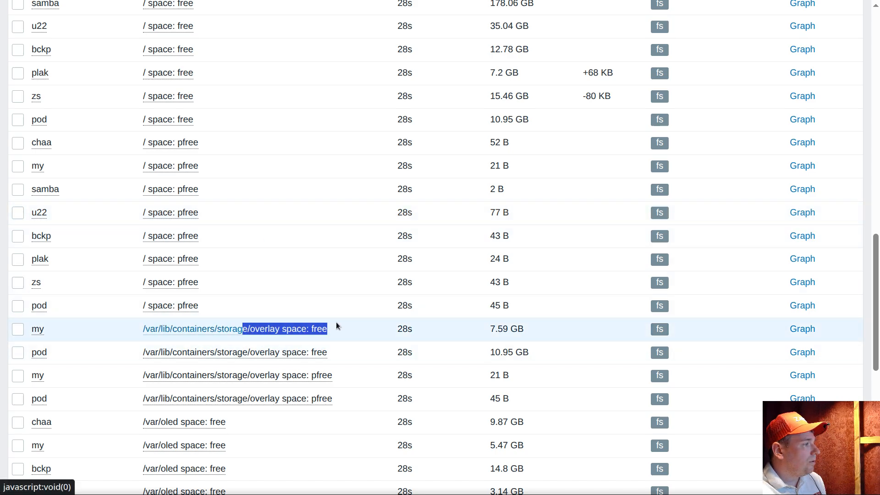
Review the refreshed latest data for any remaining /var/lib/containers/storage/overlay space items on the hosts
double_click(403, 328)
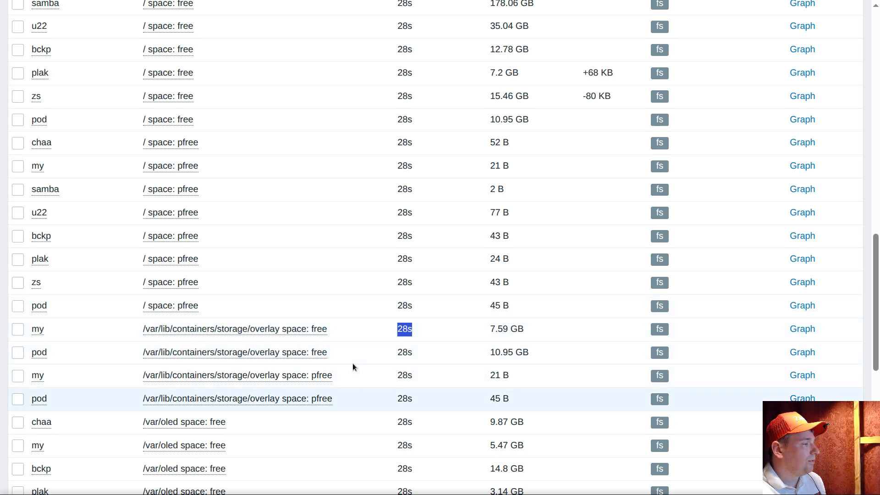
scroll(353, 363, down, 3)
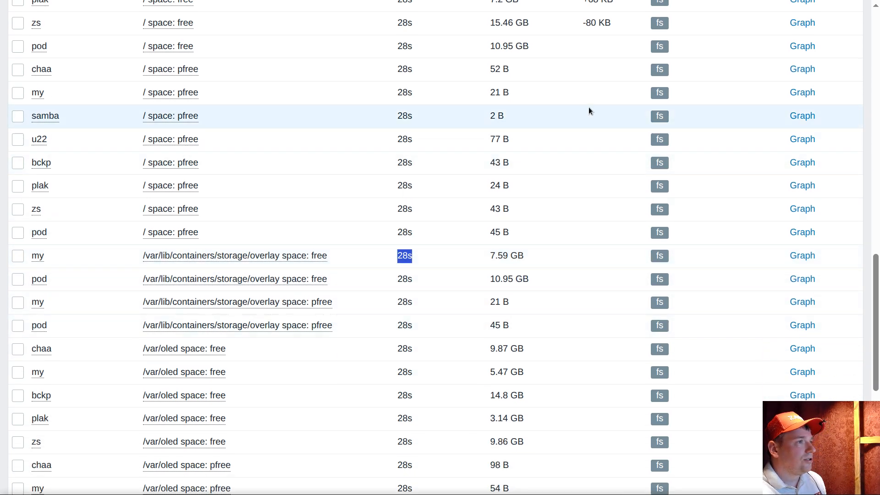
right_click(551, 92)
click(596, 155)
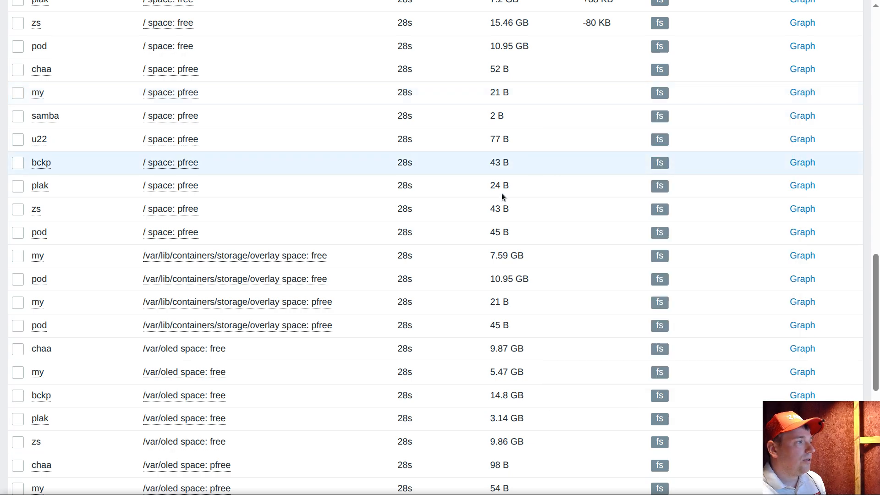
scroll(326, 205, down, 20)
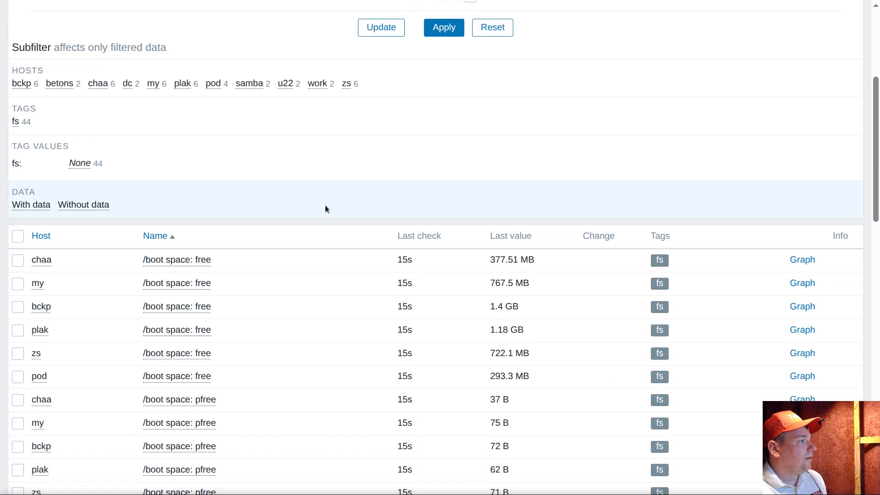
scroll(326, 205, down, 2)
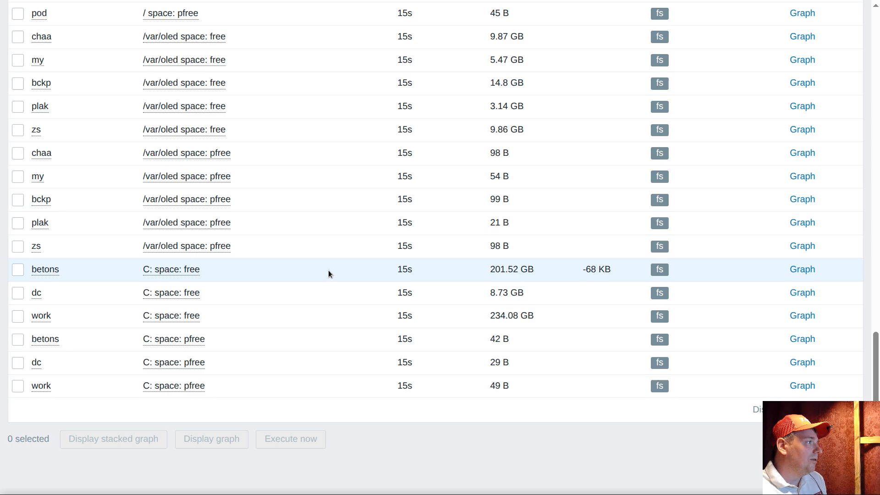
scroll(284, 235, up, 15)
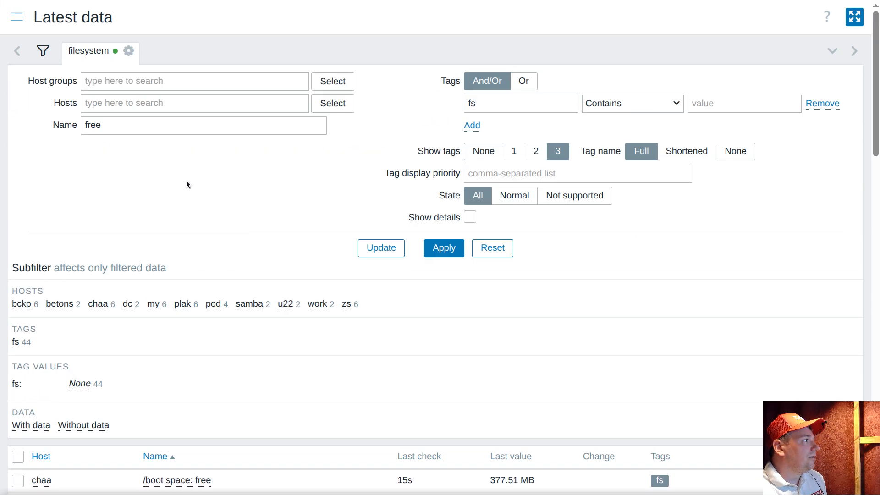
Open the macros of the filesystem monitoring template for editing
click(18, 19)
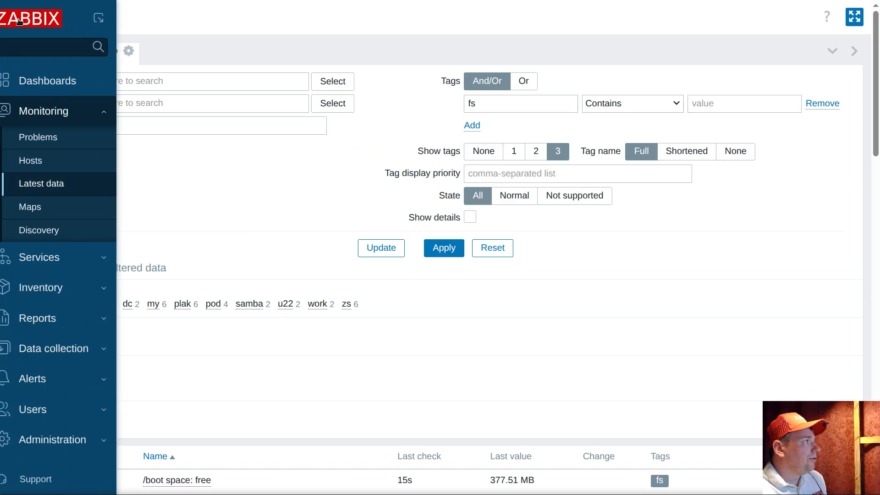
click(46, 346)
click(59, 305)
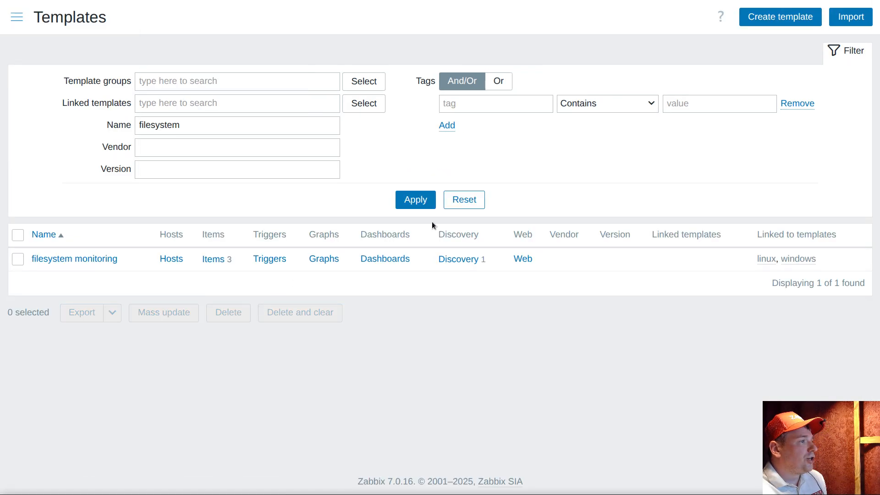
click(105, 257)
click(125, 30)
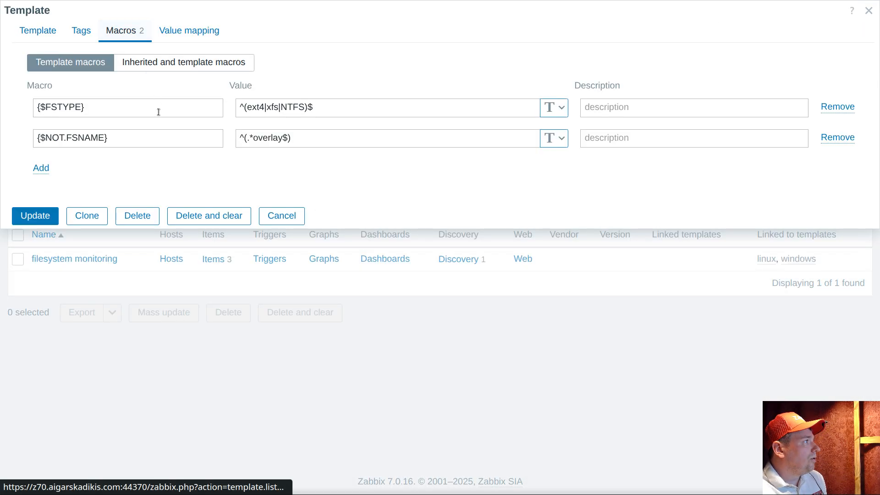
Add the template macro {$TH} with value 10G, copy the macro name and update the template
click(42, 170)
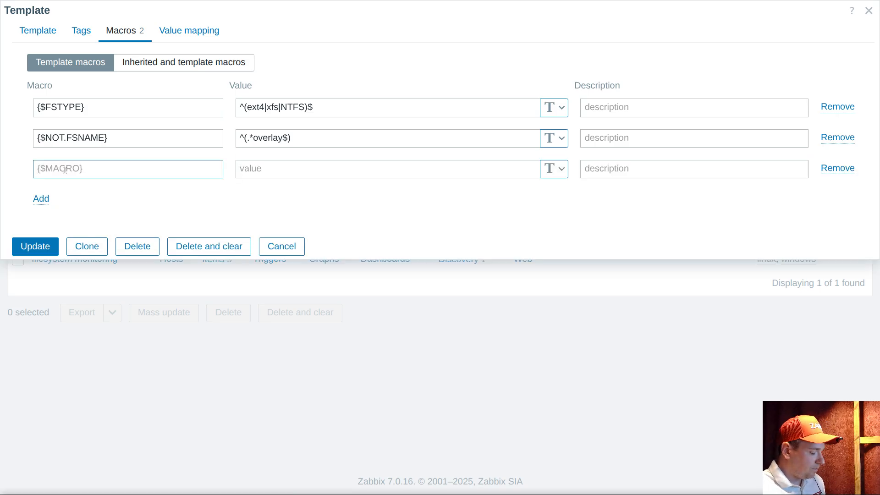
text({$T)
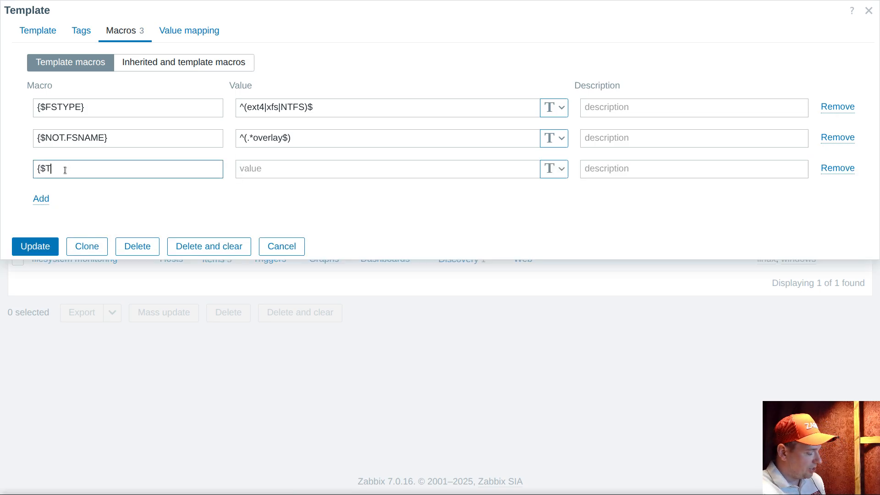
text(H)
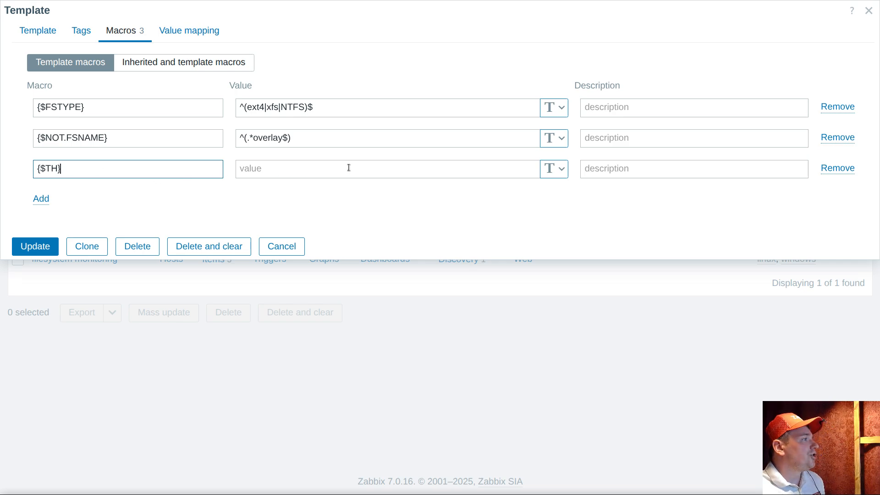
click(256, 168)
text(10G)
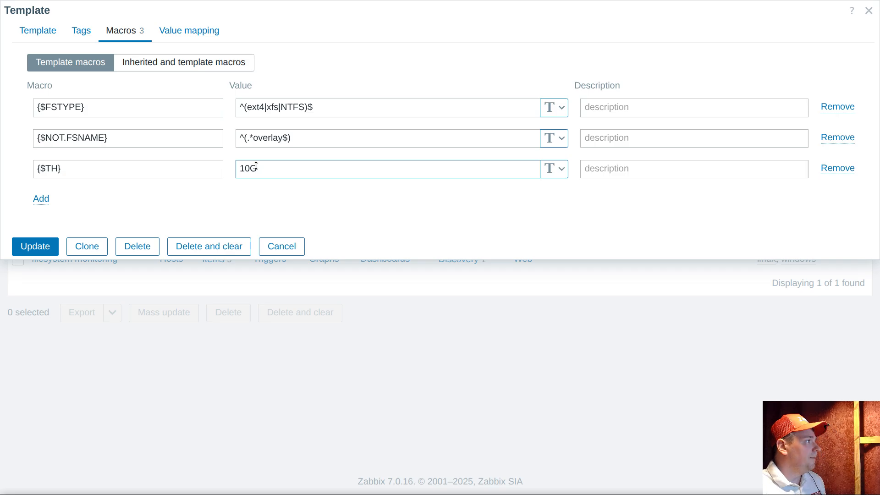
drag(87, 171, 32, 174)
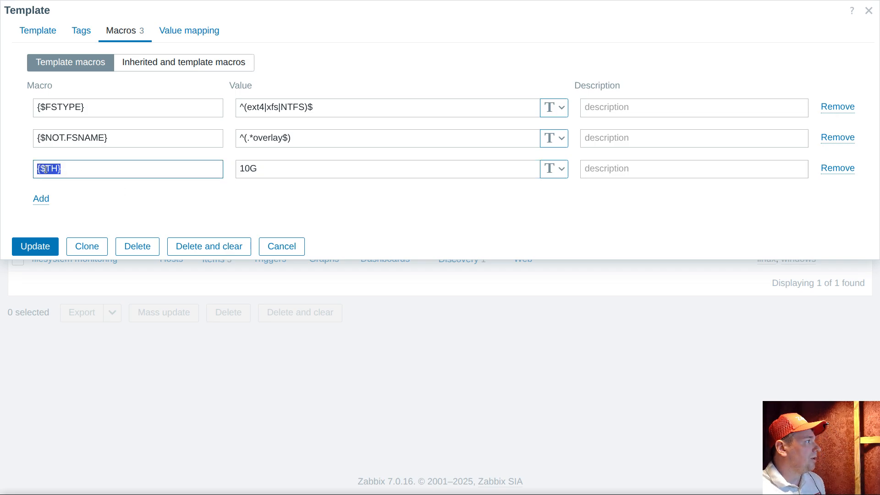
right_click(45, 170)
click(76, 207)
click(46, 246)
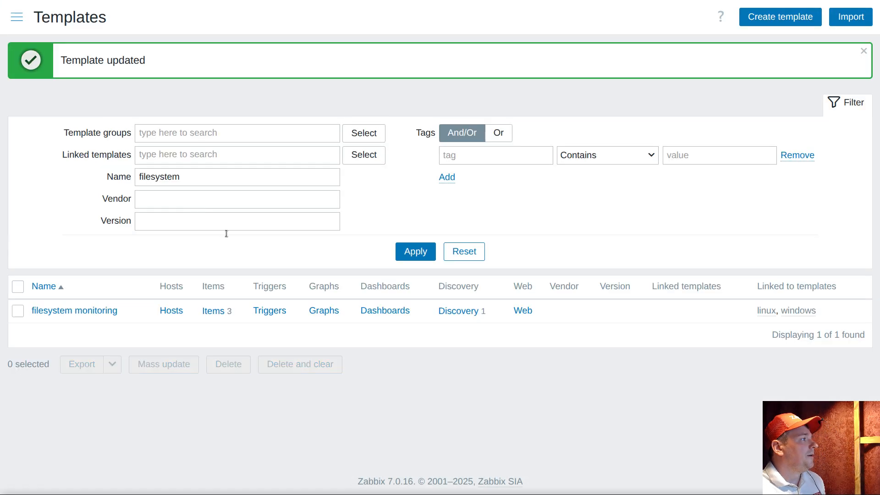
Start a new trigger prototype under the template's fs discovery rule and set its severity to High
click(459, 310)
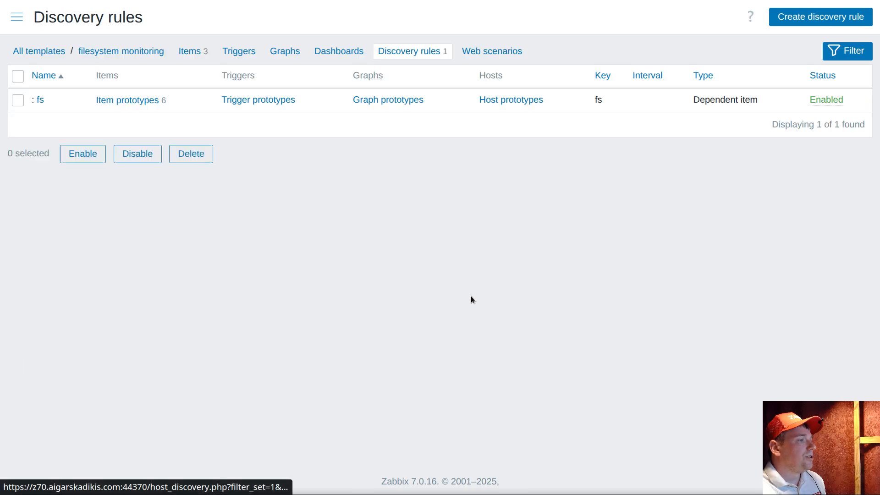
click(264, 99)
click(805, 20)
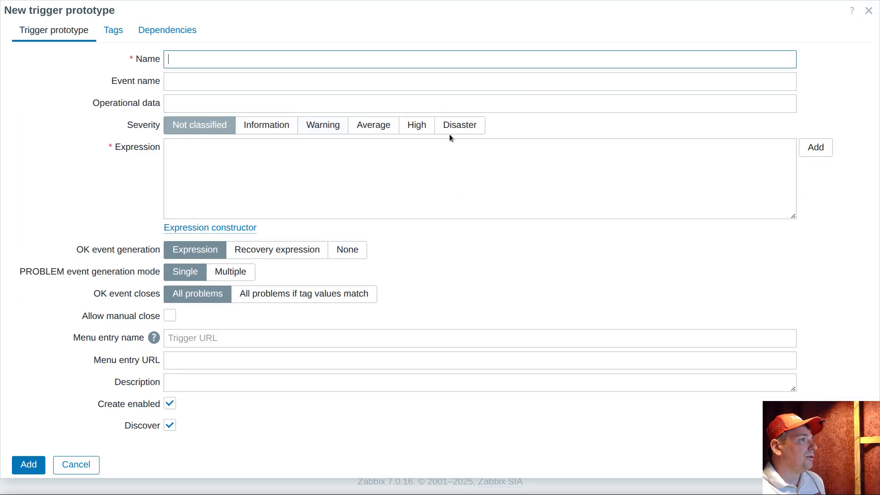
click(417, 124)
Add a condition to the trigger prototype's expression, based on the item prototype {#FSNAME} space: free
click(805, 148)
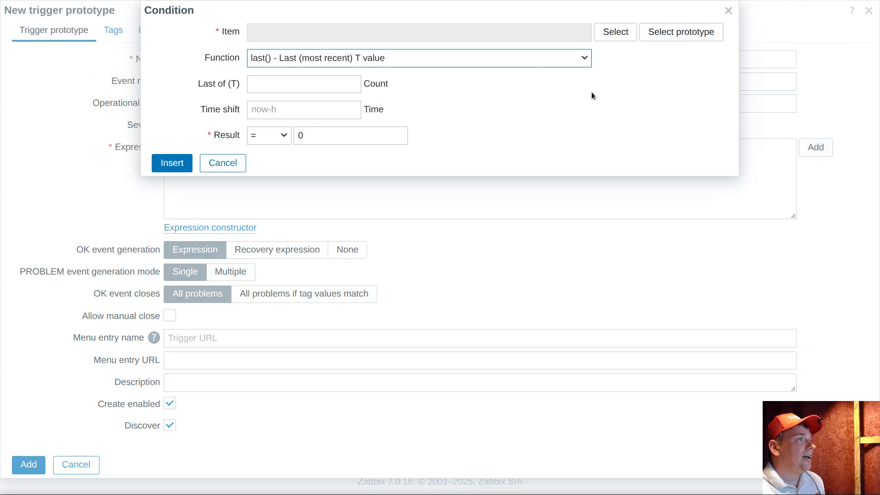
click(669, 32)
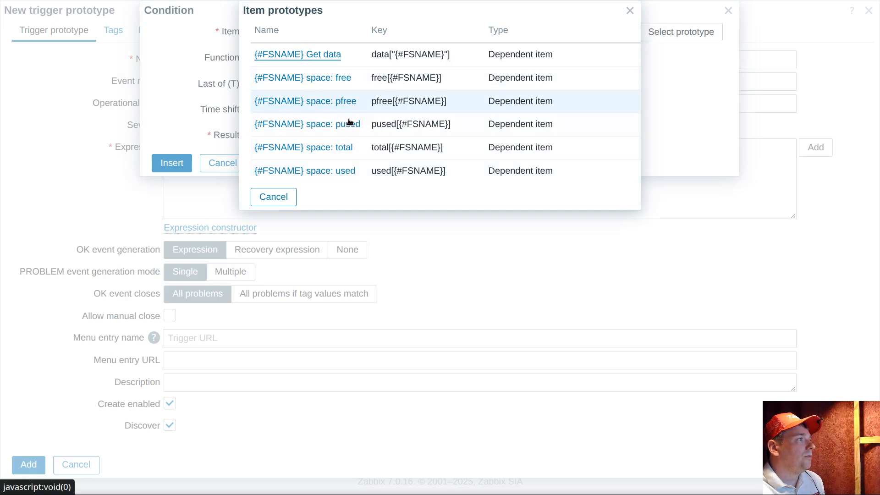
drag(364, 125, 334, 125)
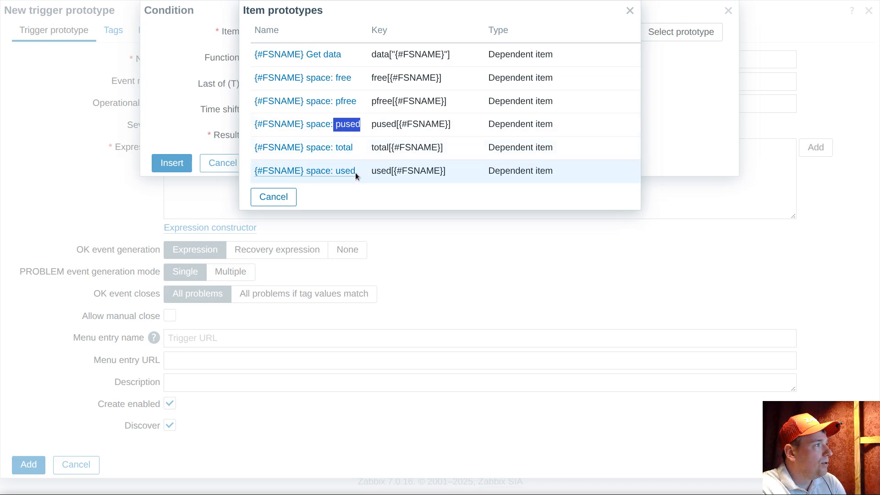
drag(356, 172, 336, 172)
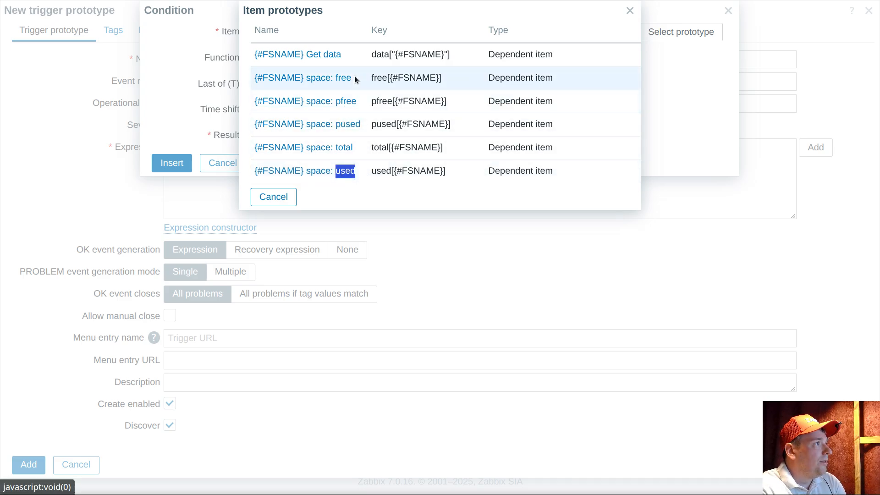
drag(354, 77, 334, 78)
click(325, 80)
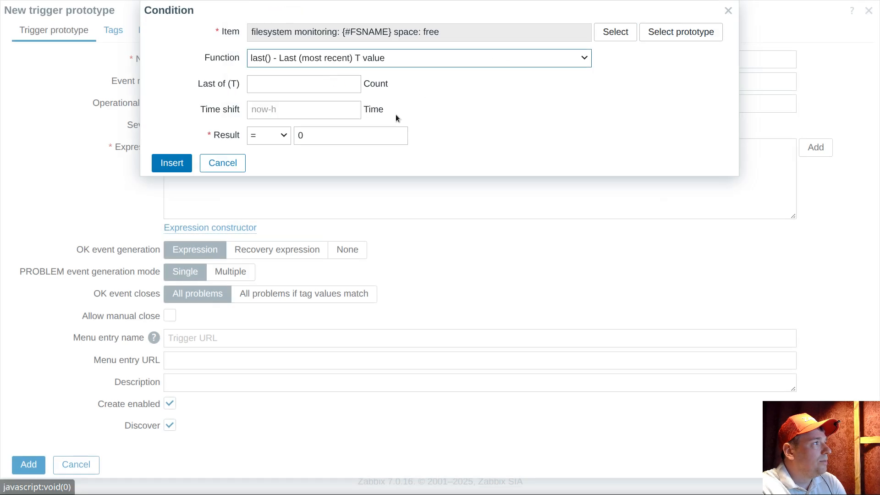
Set the condition's function to min() - Minimum value for period T
click(287, 60)
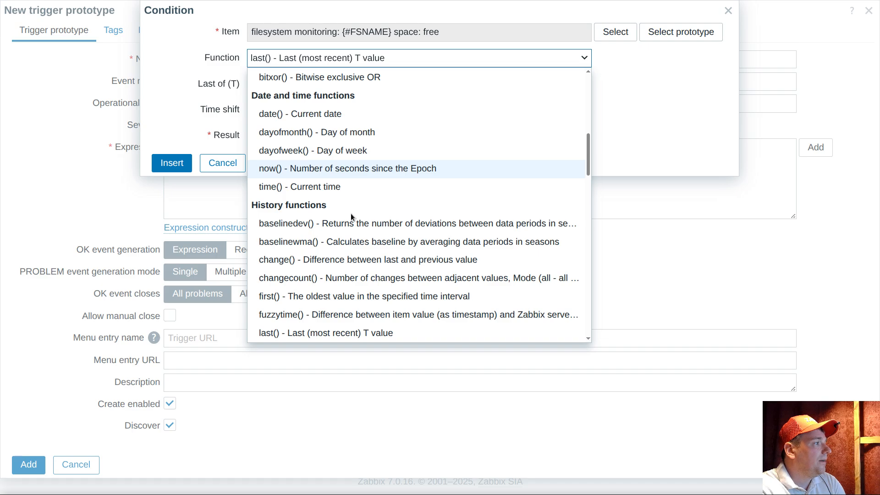
scroll(342, 207, down, 10)
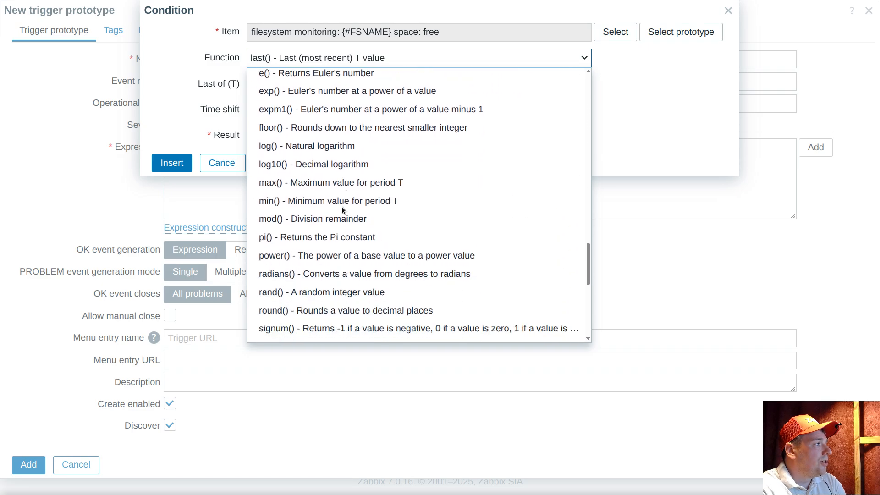
scroll(342, 206, down, 3)
scroll(324, 197, up, 3)
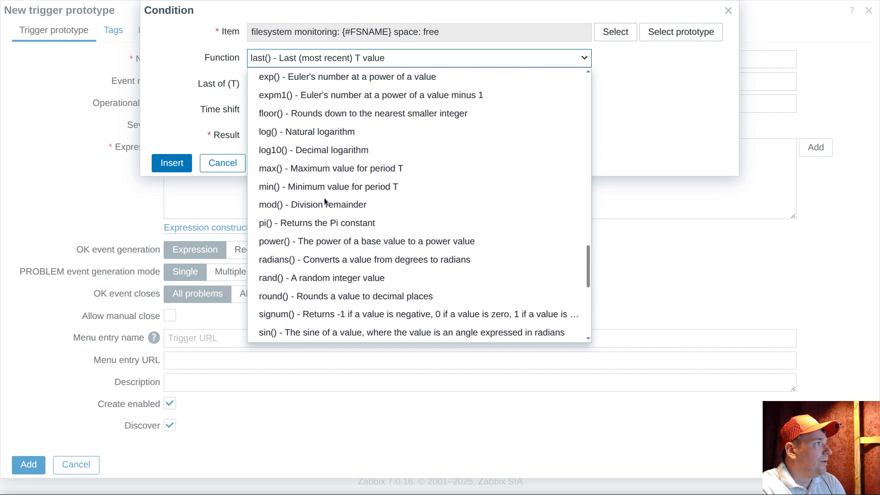
click(286, 186)
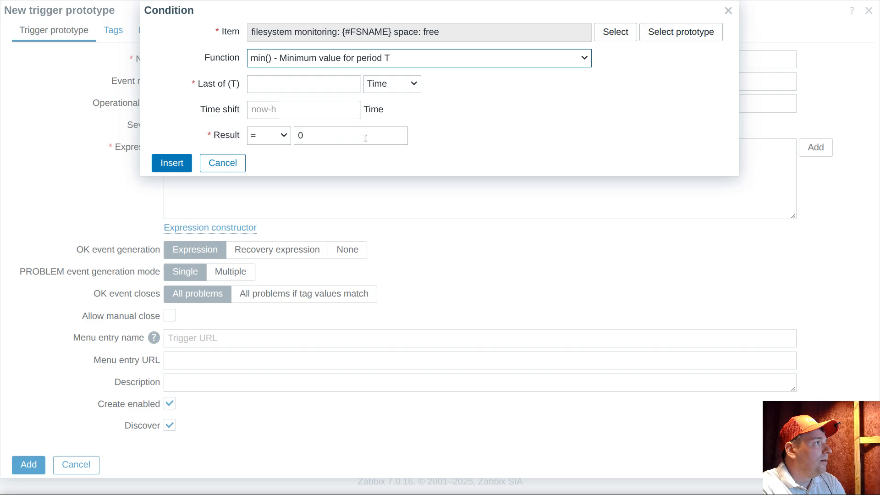
Make the condition evaluate the last 3 values by Count, with a result greater than {$TH}
click(394, 85)
click(385, 121)
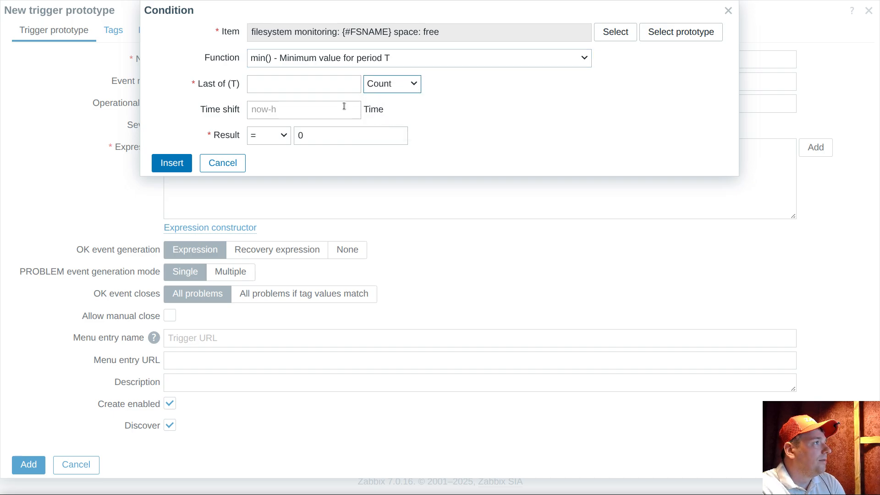
click(317, 84)
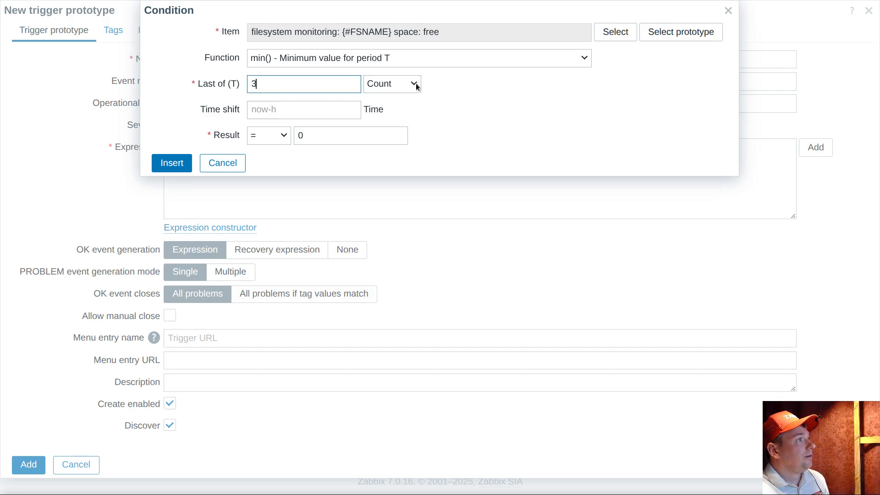
click(276, 139)
click(259, 186)
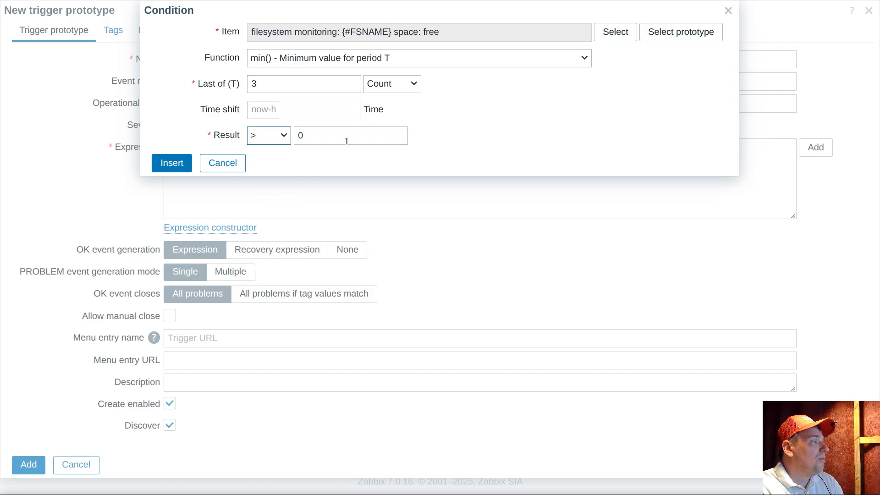
double_click(306, 136)
text({$TH})
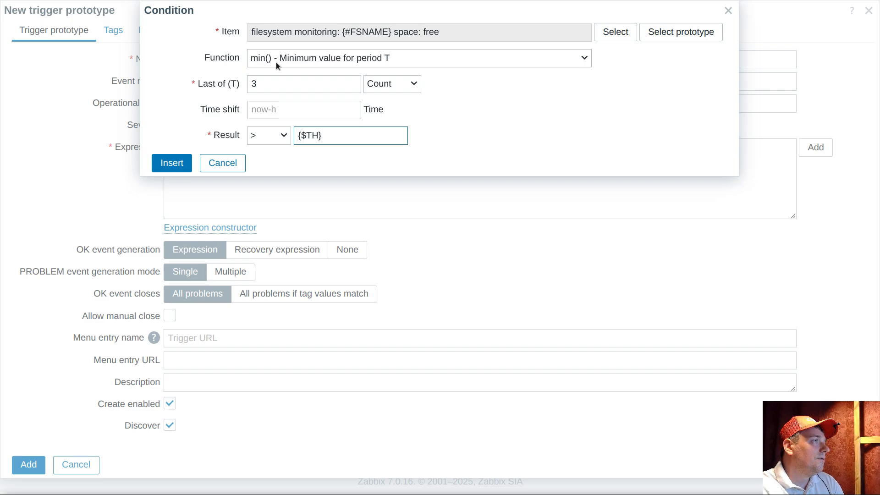
Change the condition's function to max() and its comparison to <, and insert it into the trigger expression
click(304, 61)
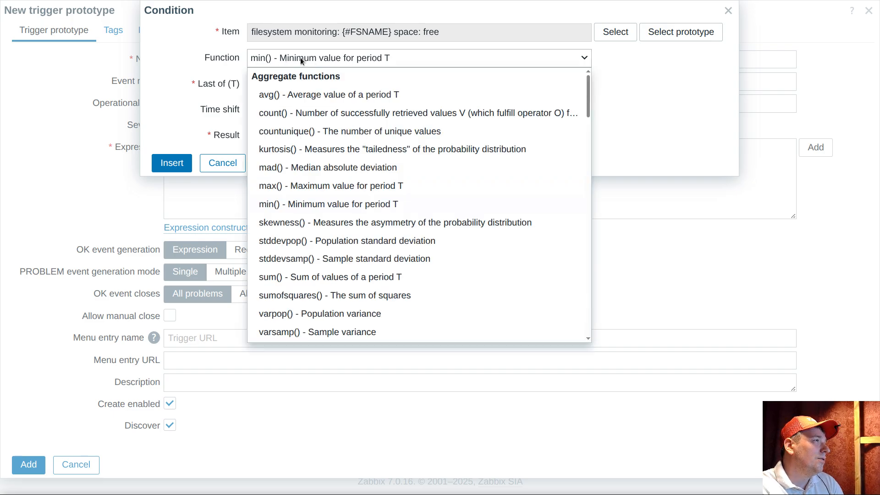
click(277, 187)
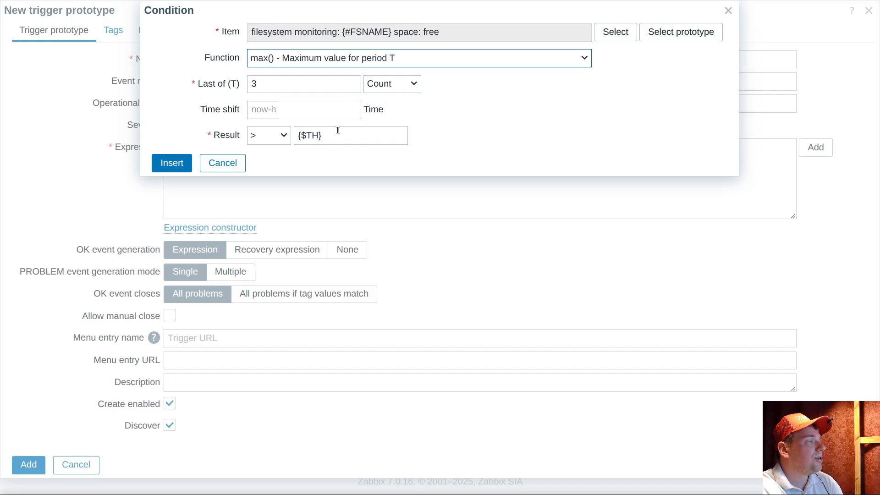
click(271, 137)
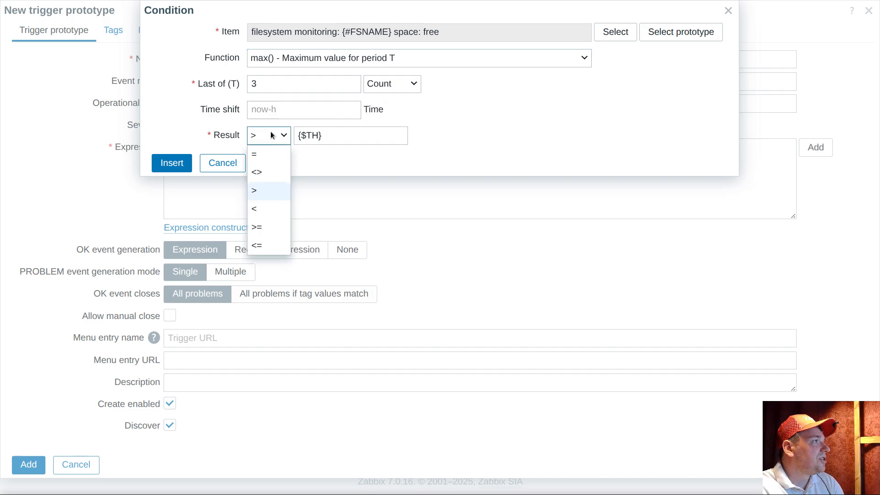
click(257, 208)
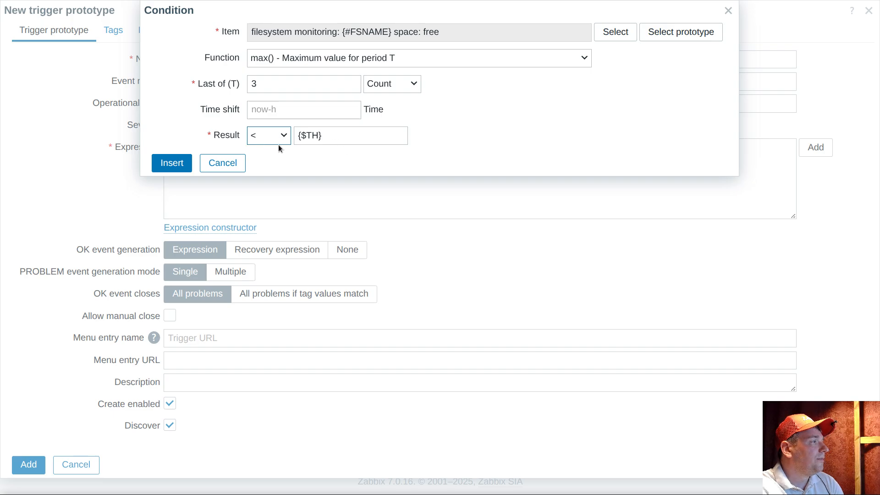
click(186, 167)
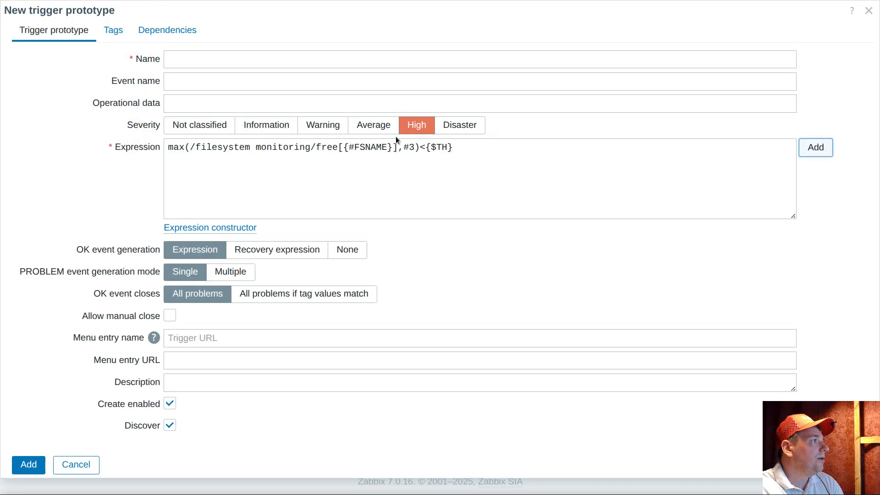
Space out the comparison sign in the trigger expression and add {#FSNAME} as macro context, making the threshold {$TH:"{#FSNAME}"}
key(Right)
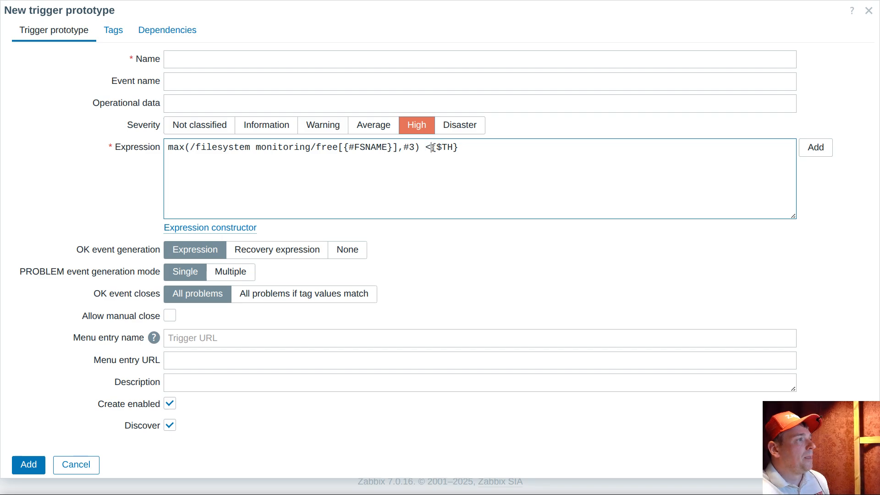
click(472, 148)
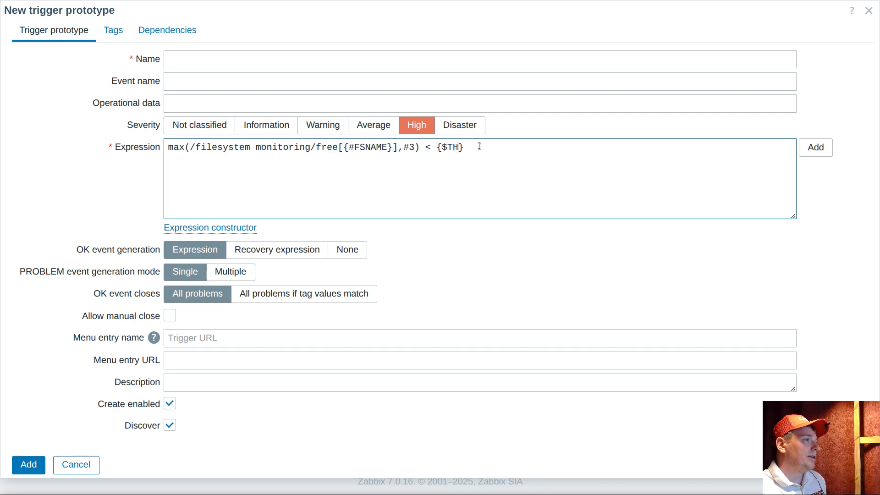
text(:"")
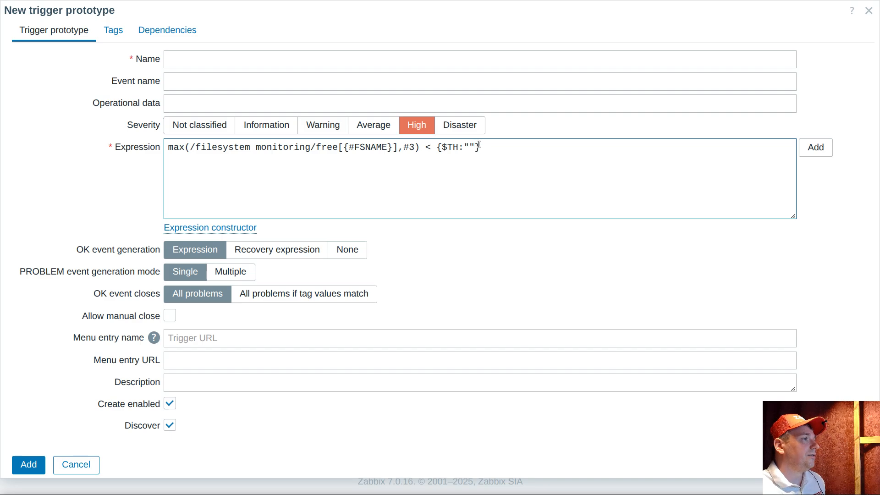
drag(344, 147, 393, 147)
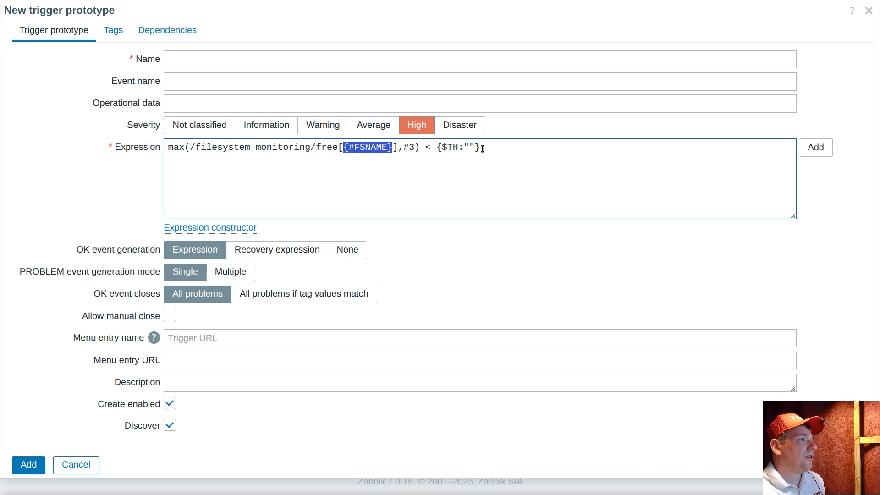
key(ctrl+c)
click(471, 147)
key(ctrl+v)
click(534, 148)
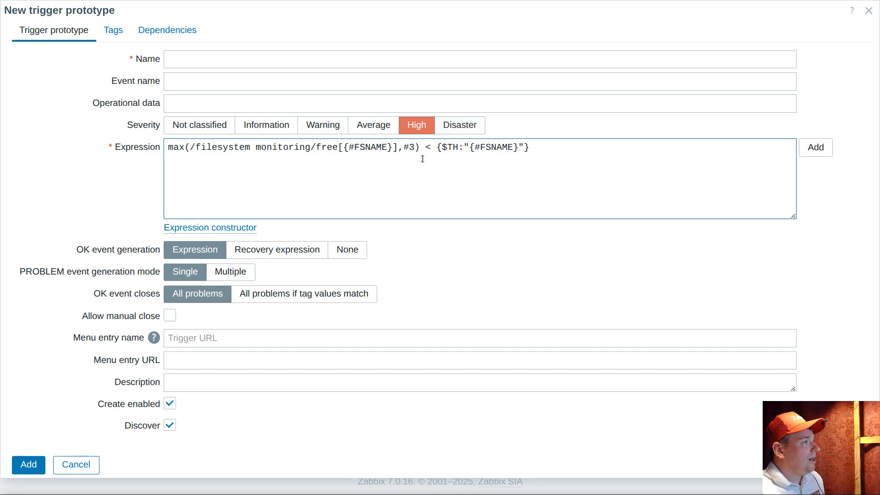
drag(404, 147, 414, 147)
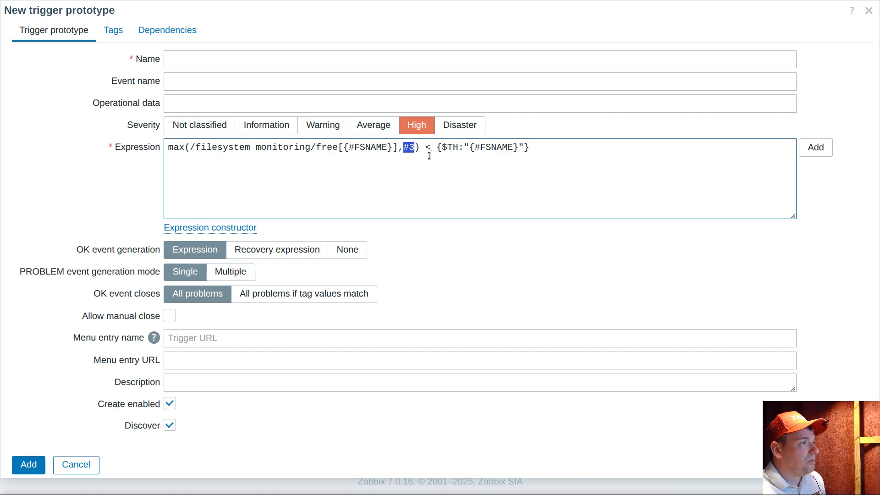
drag(437, 147, 464, 147)
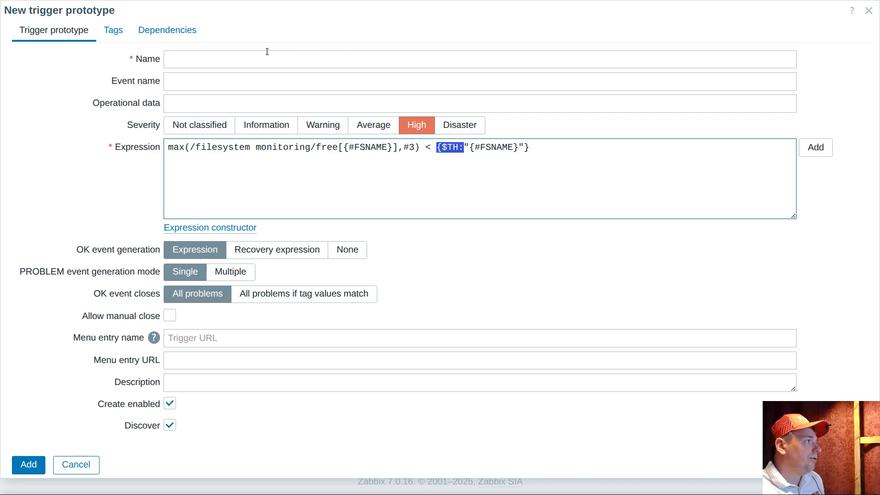
Name the trigger prototype "free space on {#FSNAME}" and allow manual close
click(222, 54)
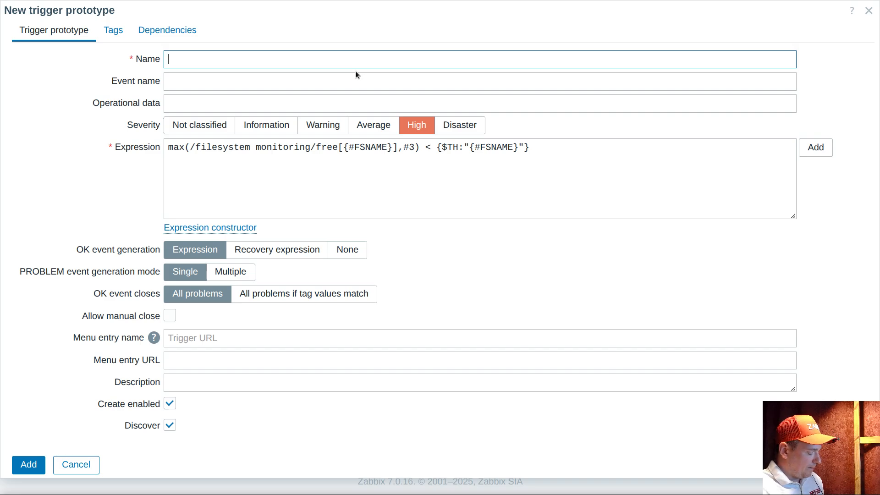
text(free space)
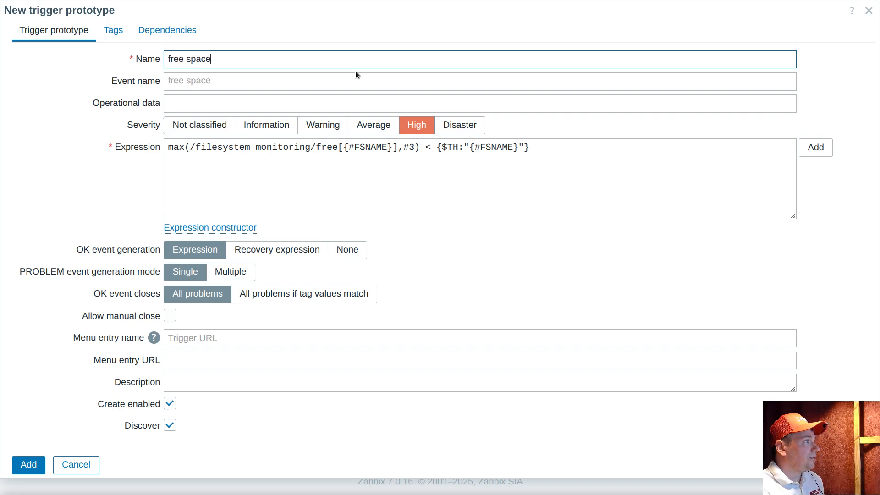
text( on)
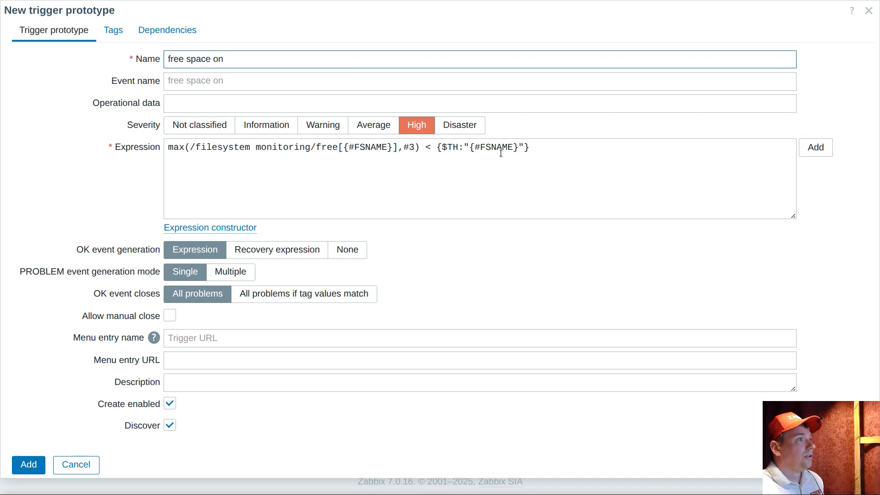
drag(468, 148, 519, 147)
key(ctrl+c)
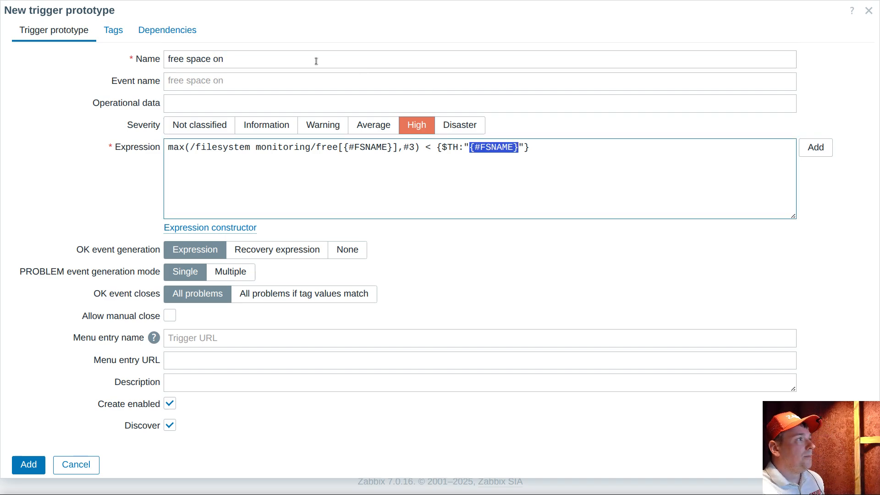
click(316, 60)
key(ctrl+v)
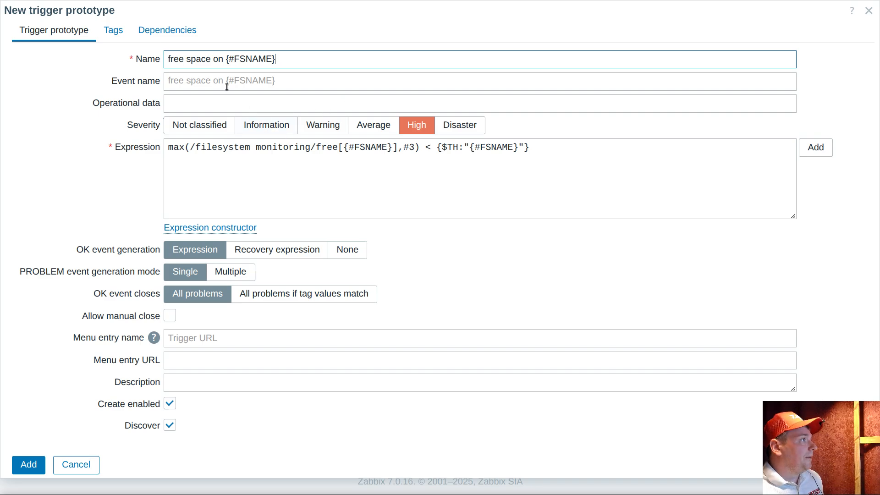
drag(121, 85, 161, 82)
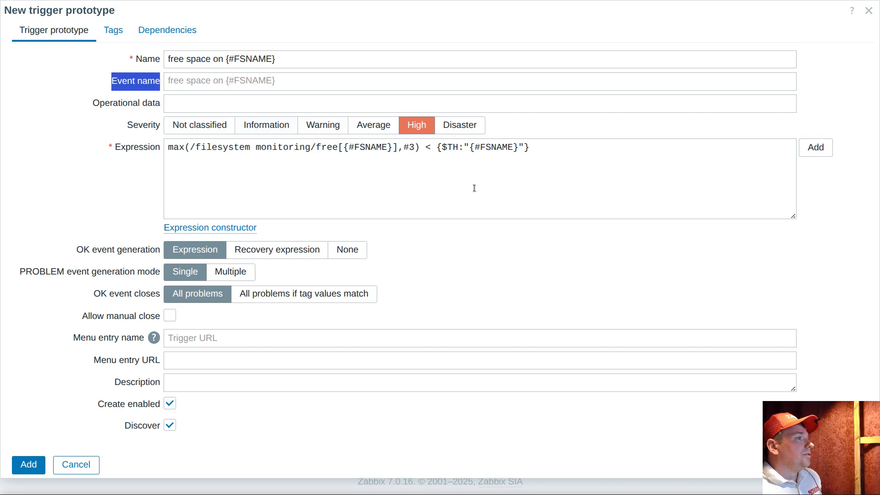
click(549, 146)
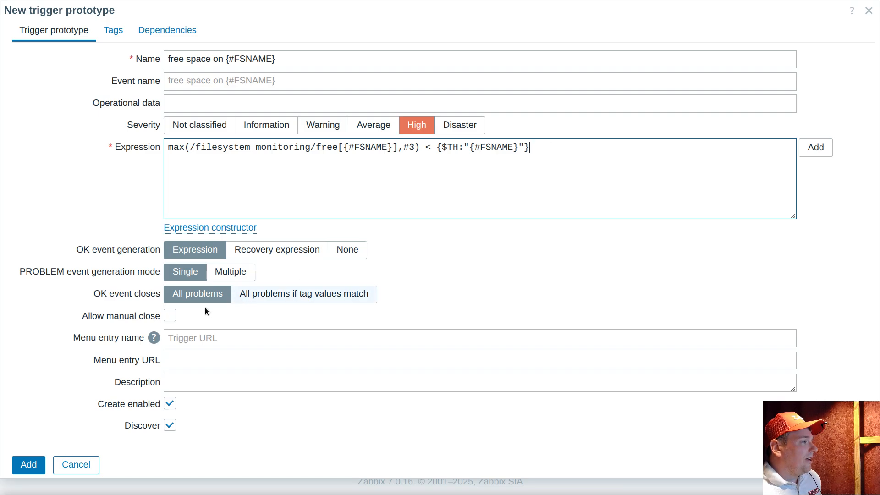
click(169, 316)
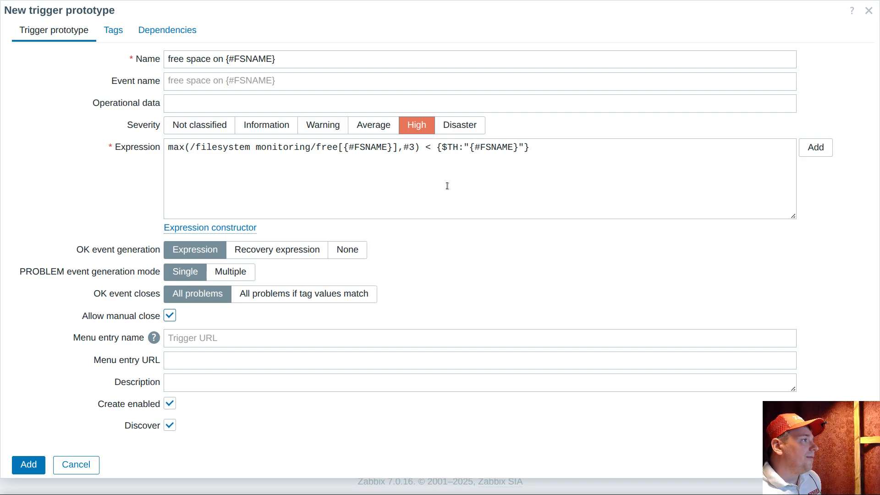
Extend the expression with "and" on a new line, followed by a last() = 0 condition on item prototype {#FSNAME} space: total
click(546, 144)
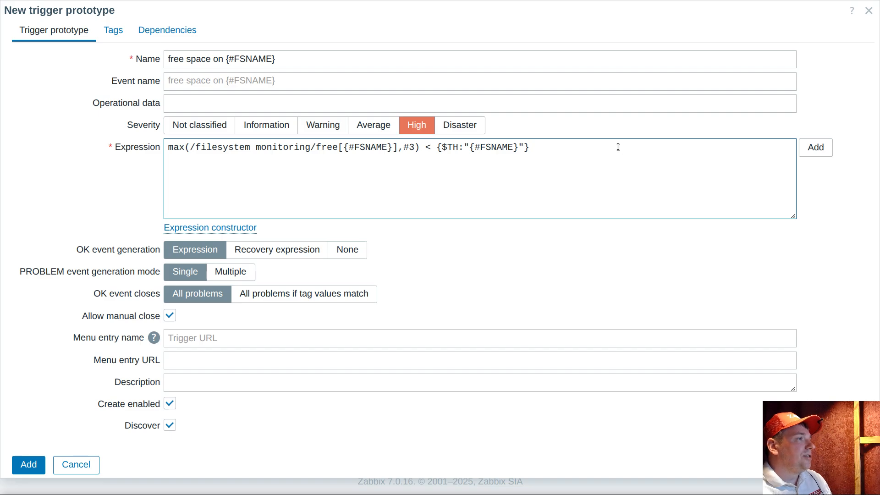
text(and)
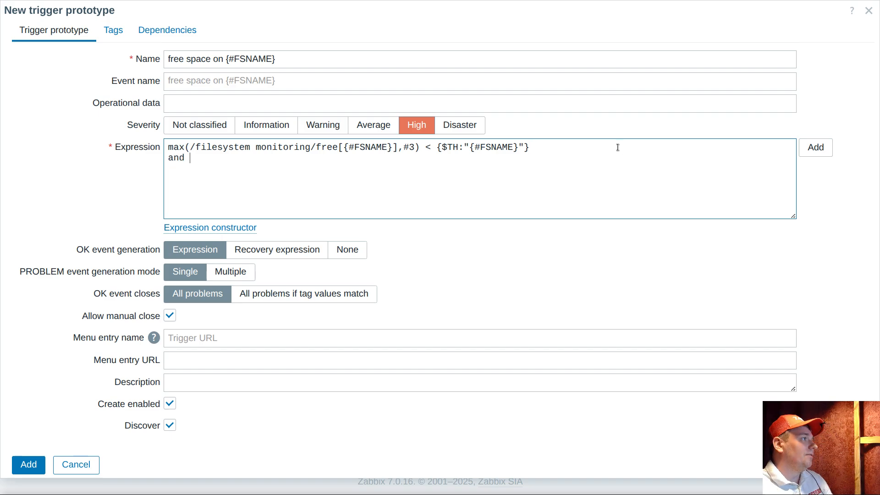
double_click(189, 158)
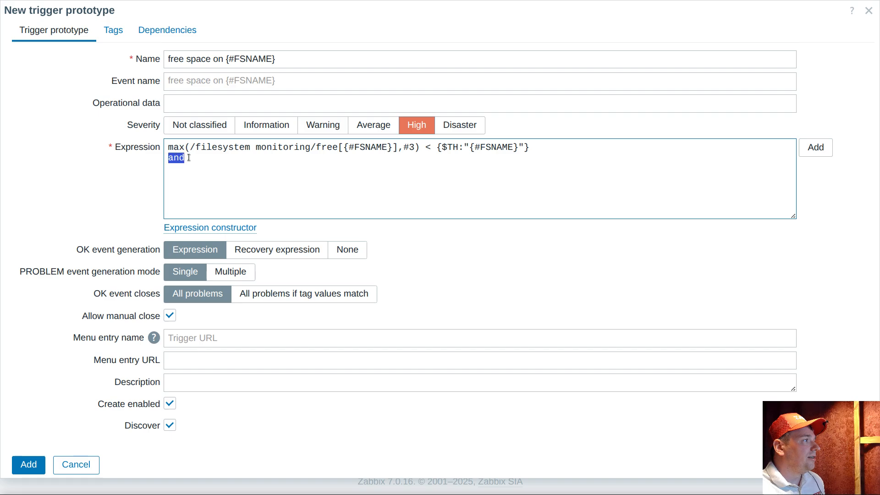
click(535, 176)
click(815, 148)
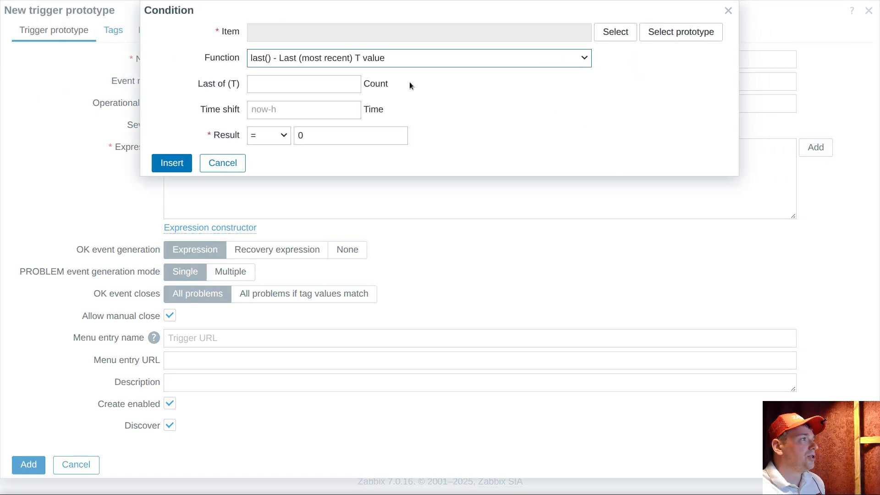
click(616, 33)
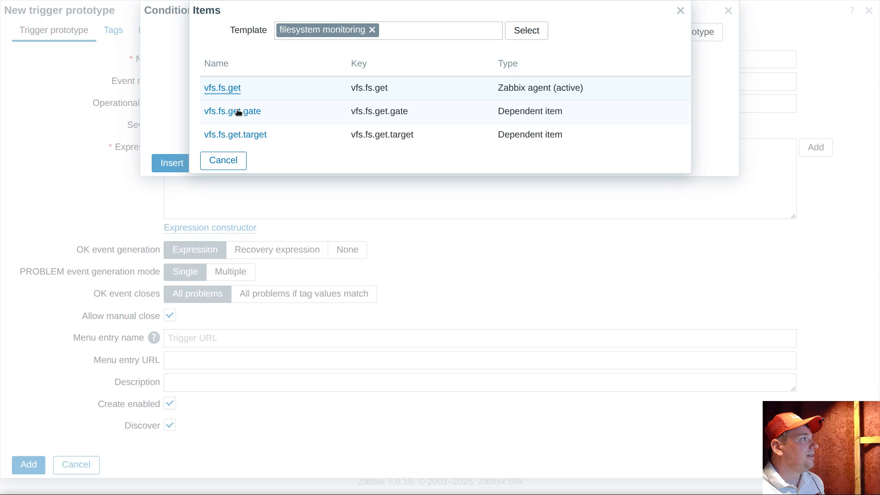
click(681, 11)
click(650, 33)
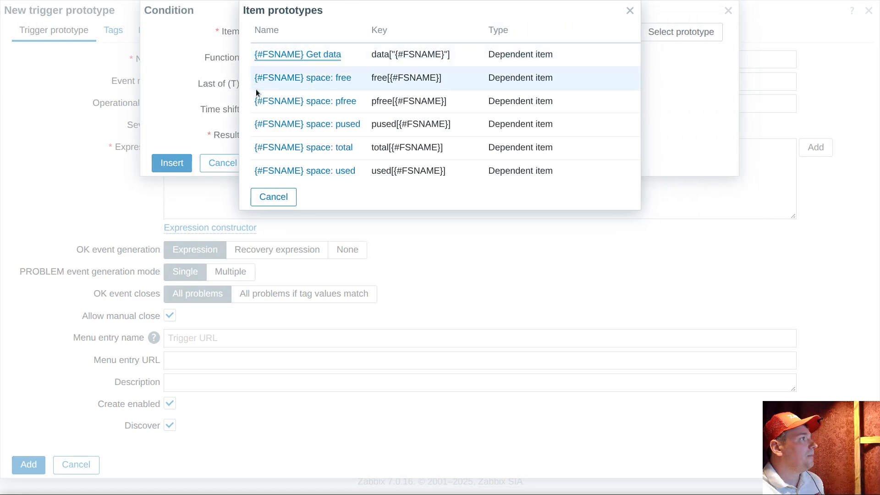
click(342, 149)
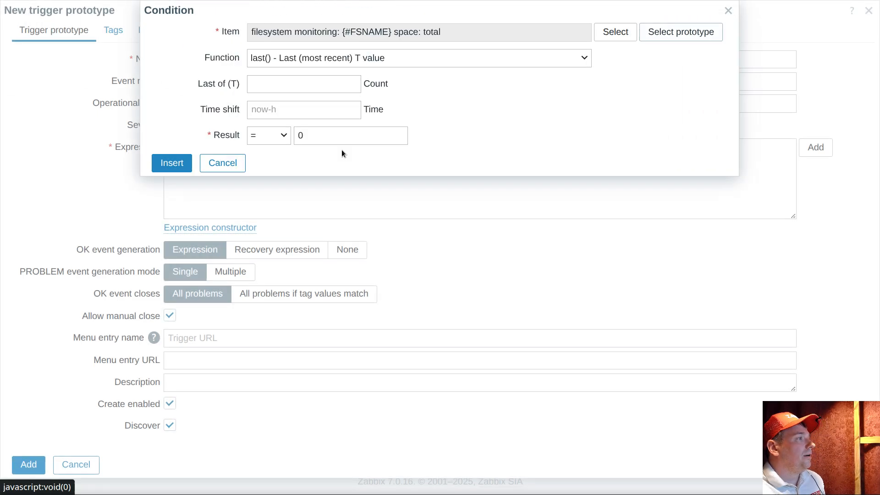
click(172, 163)
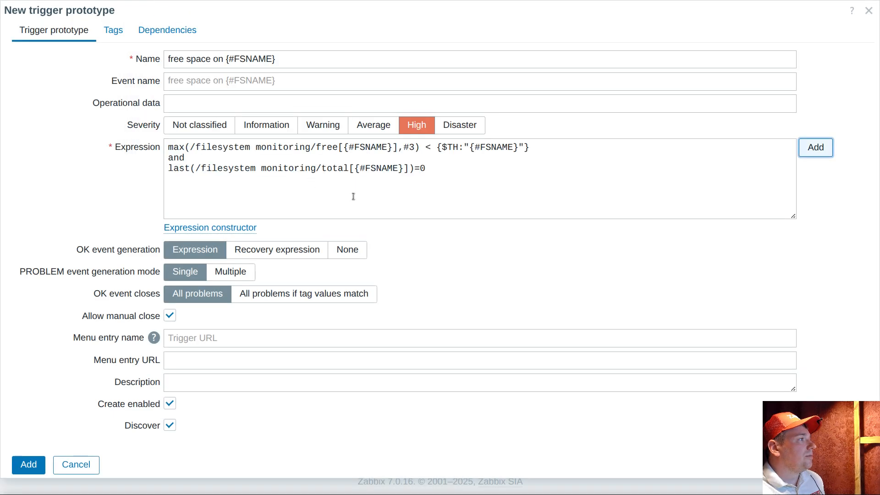
Change the total space condition in the expression to > 0
drag(415, 169, 444, 170)
text(> 0)
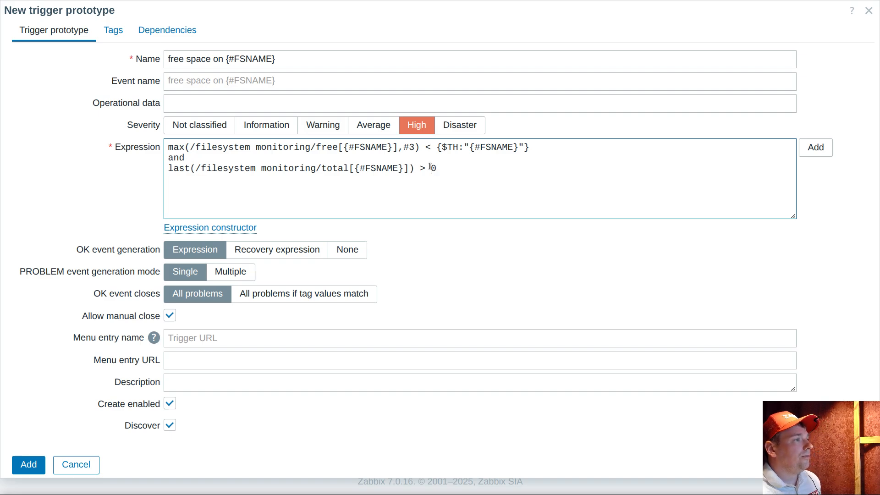
drag(429, 169, 465, 168)
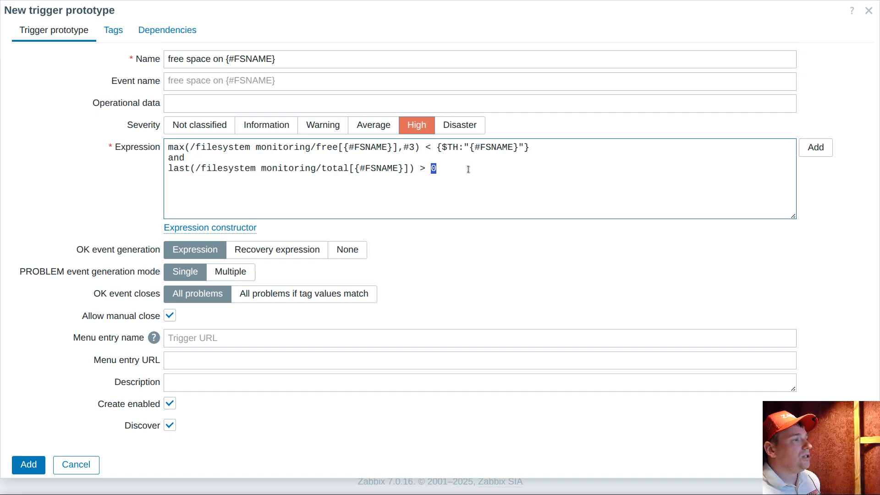
Set the trigger prototype's event name to "free disk space {ITEM.VALUE2}"
click(233, 81)
text({)
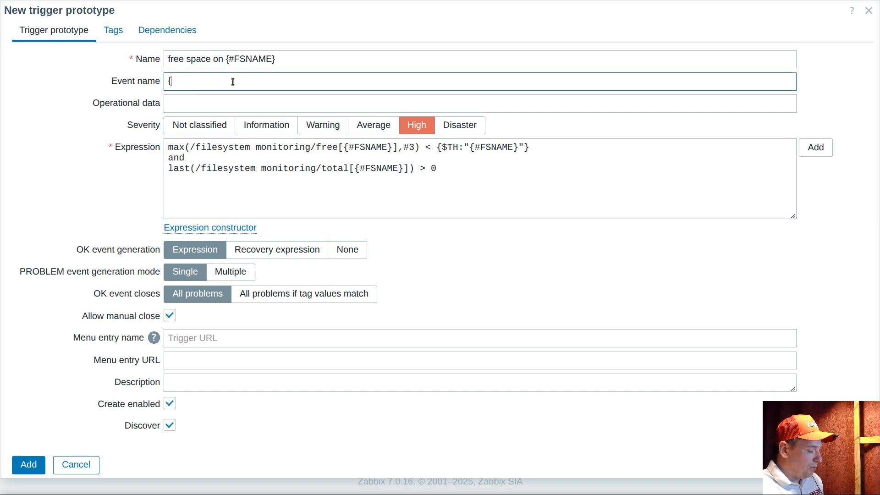
text(ITEM.VALUE)
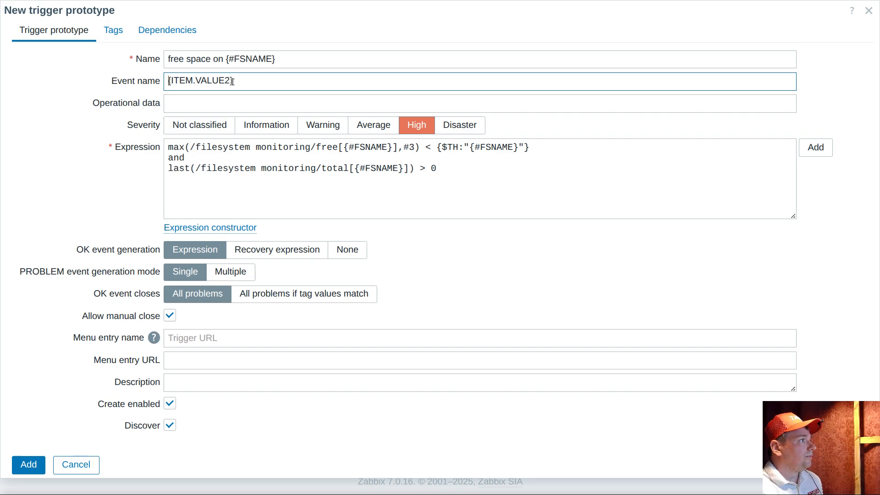
text(2})
key(Home)
text(free disk spa)
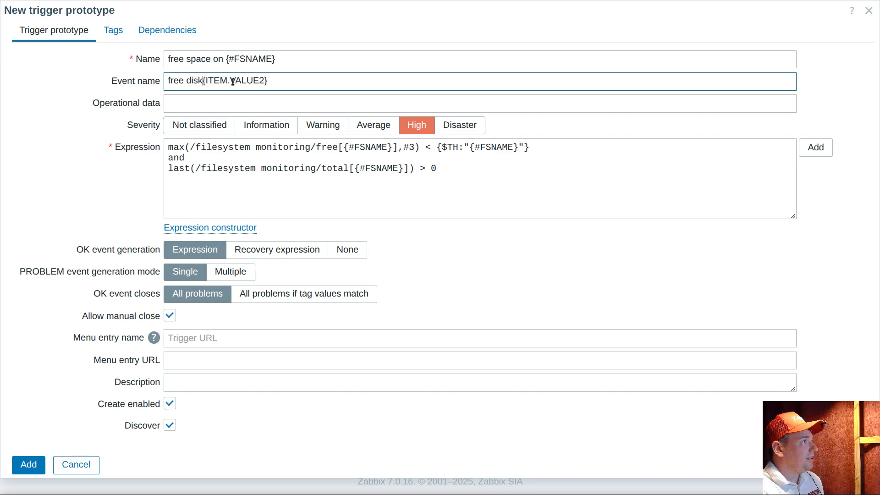
text(ce)
Append ", total {ITEM.VALUE2}" to the event name and change the free disk space macro to {ITEM.VALUE1}
key(shift+End)
key(ctrl+c)
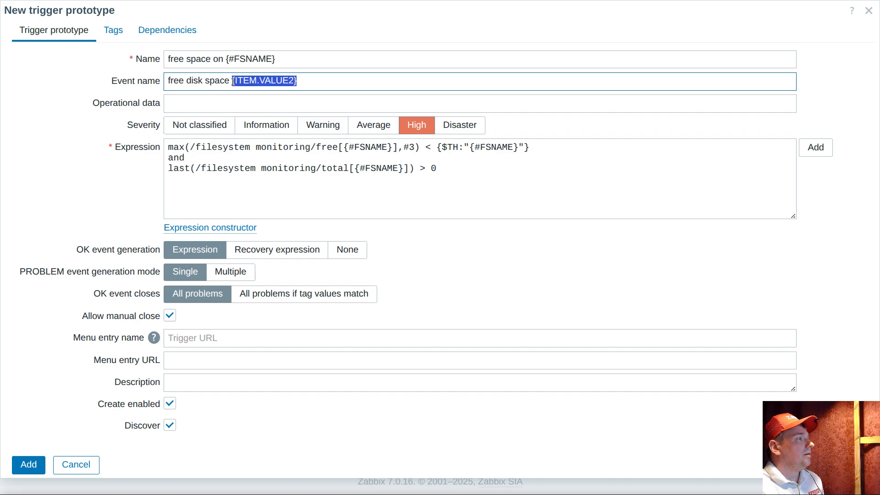
key(End)
text(, total)
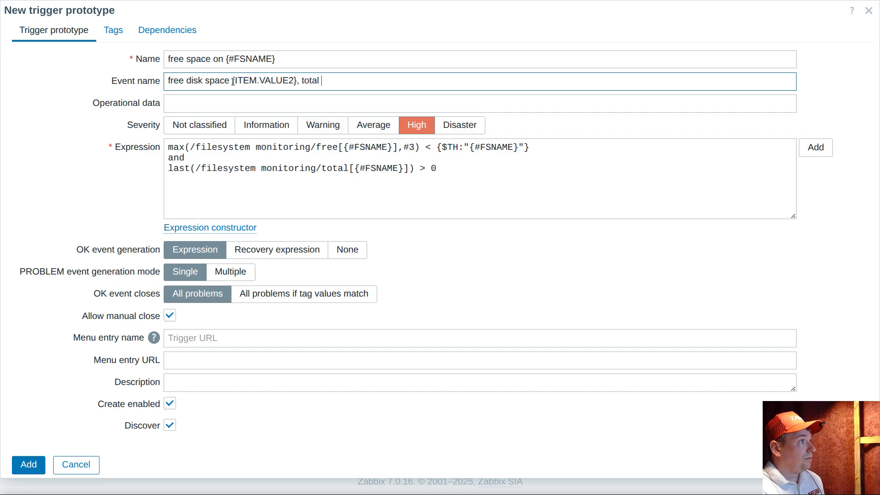
key(ctrl+v)
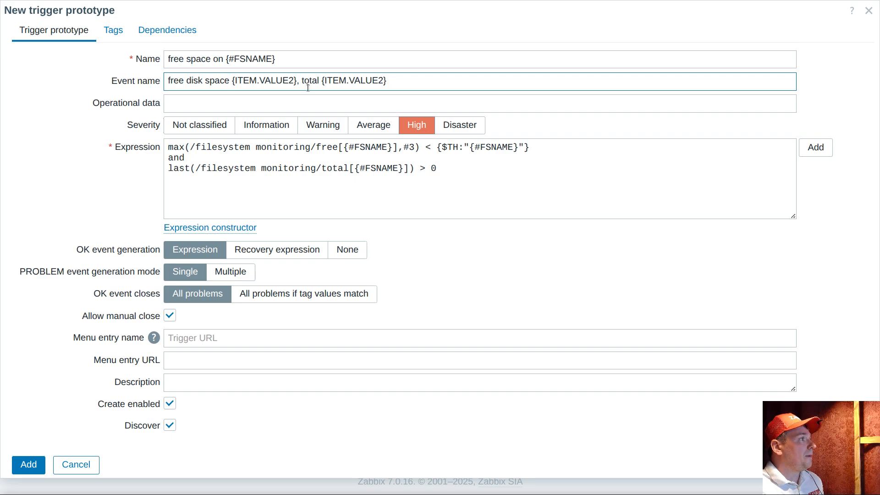
click(294, 81)
key(BackSpace)
text(1)
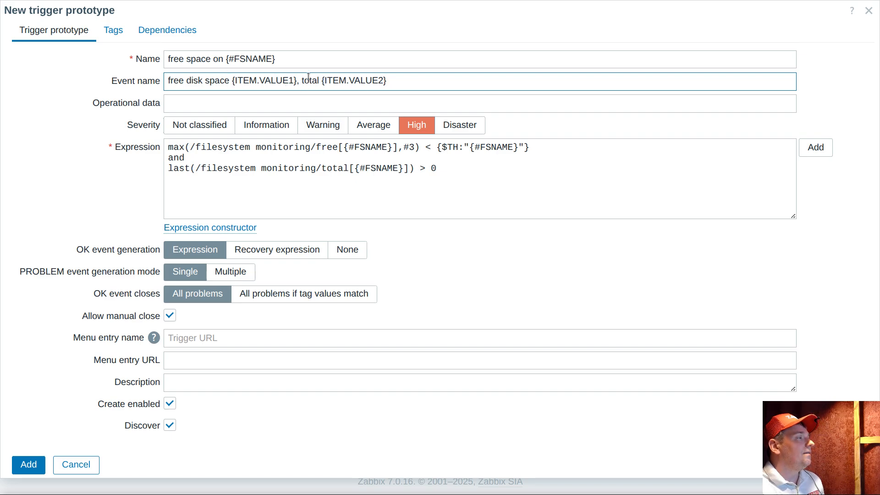
drag(326, 81, 385, 80)
click(443, 79)
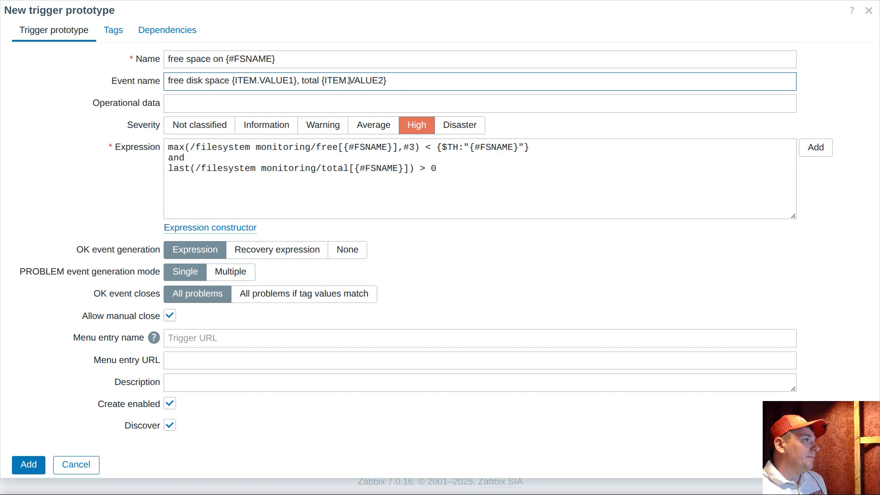
drag(321, 81, 407, 83)
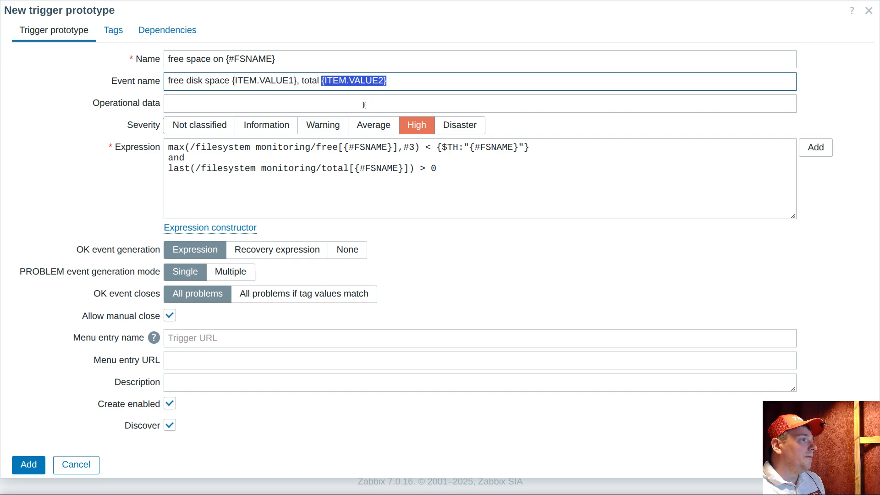
drag(437, 169, 158, 169)
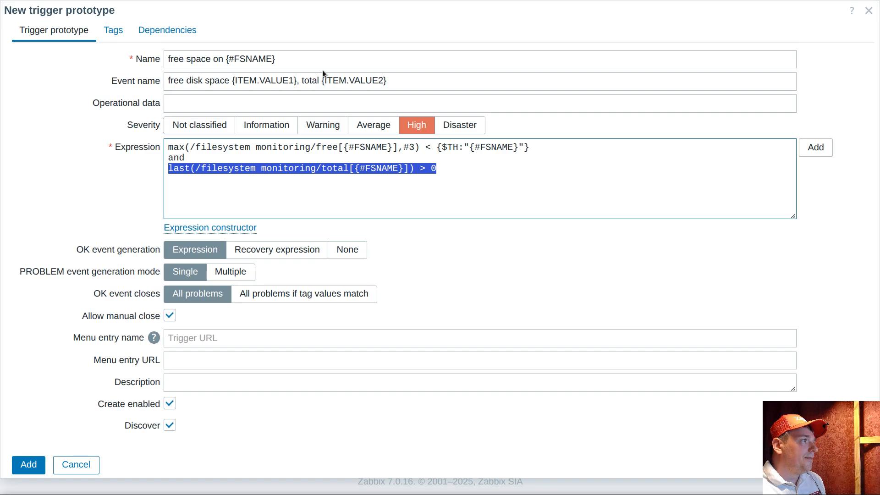
Examine how the {ITEM.VALUE2} macro in the event name relates to the free and total space conditions in the expression
drag(323, 80, 388, 81)
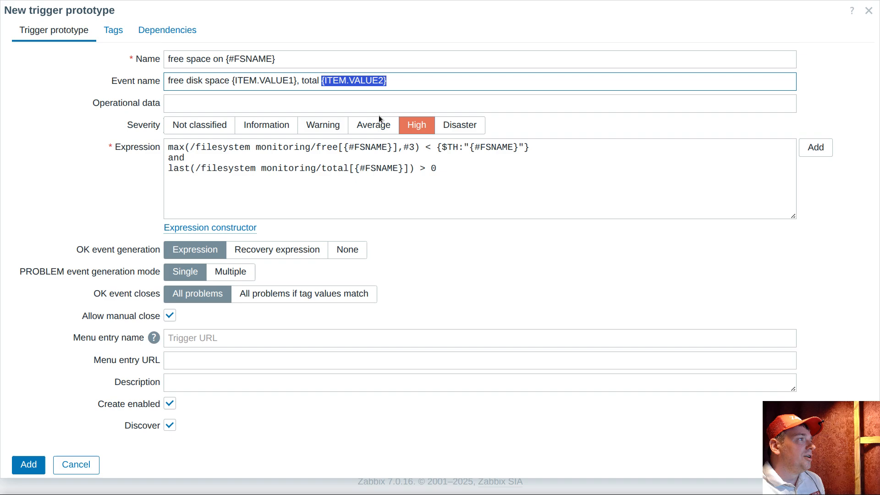
drag(323, 80, 401, 80)
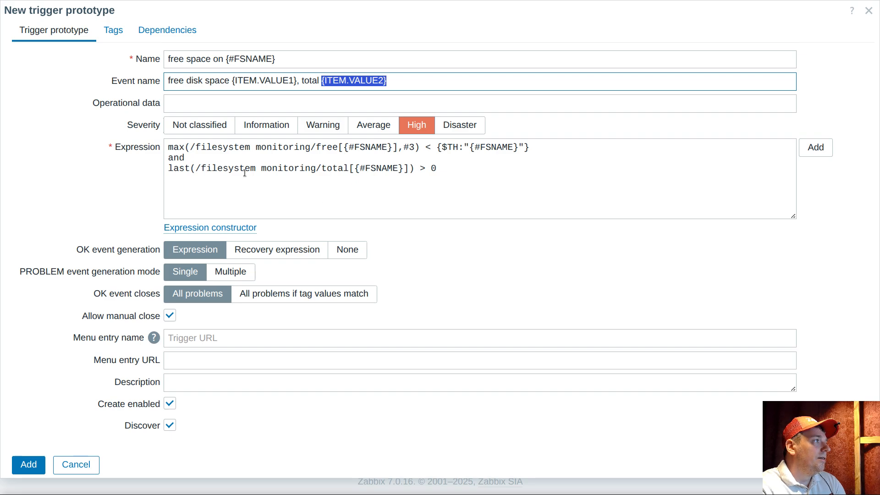
drag(445, 170, 153, 170)
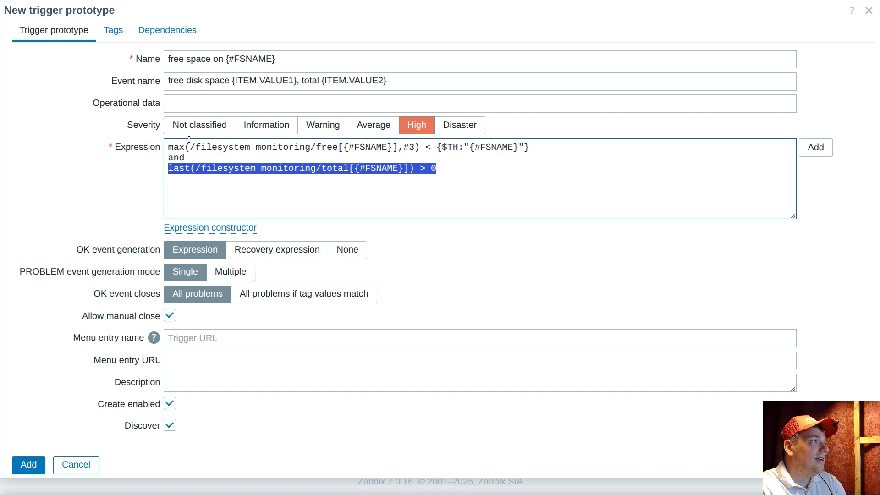
drag(554, 147, 95, 106)
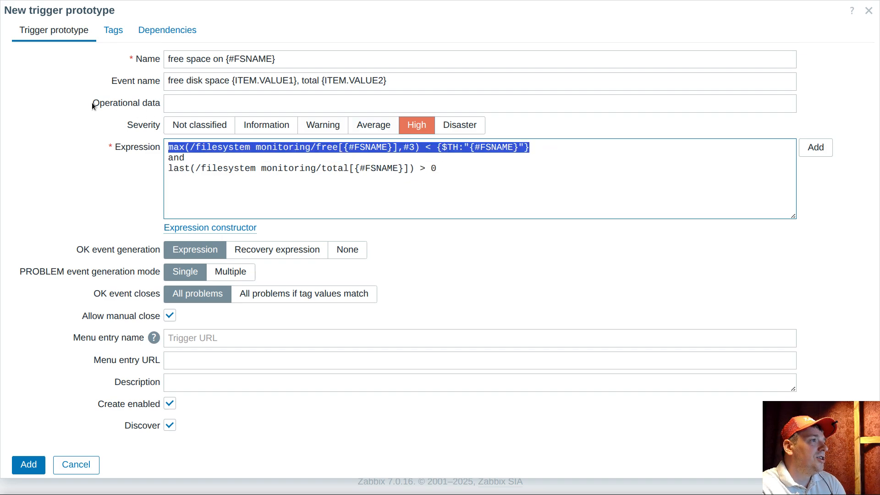
drag(436, 168, 122, 166)
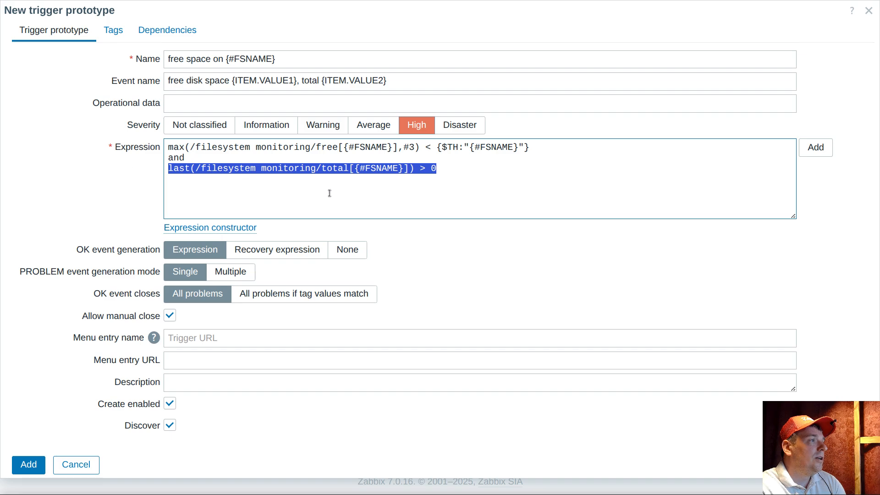
click(437, 182)
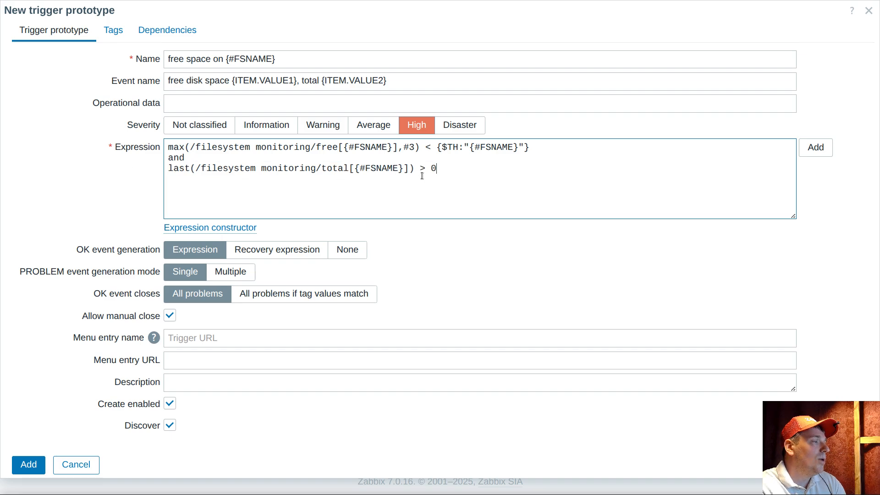
drag(449, 166, 156, 173)
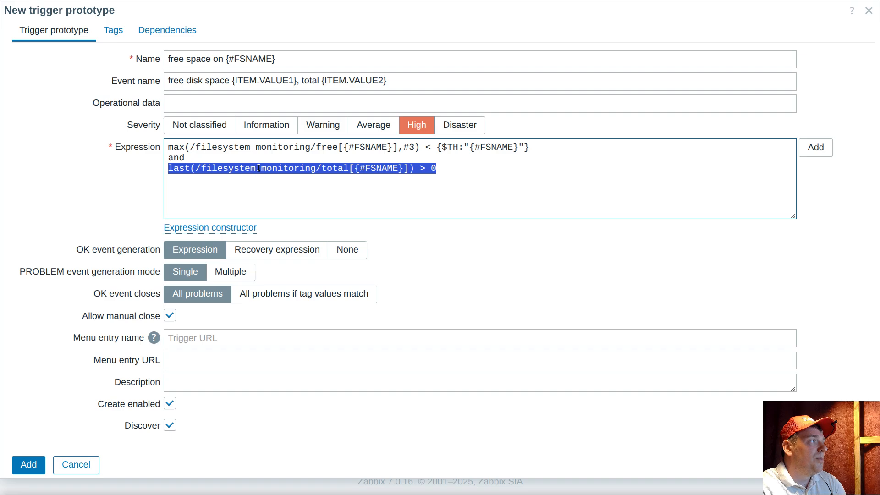
click(448, 170)
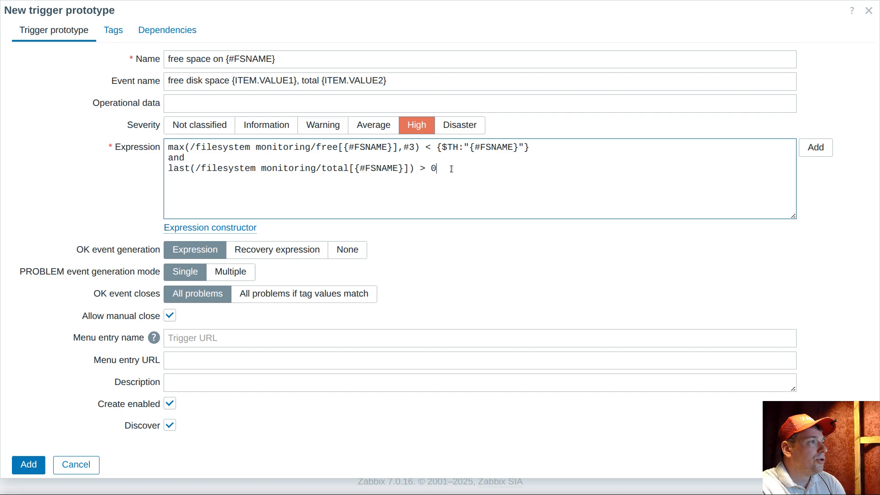
drag(448, 169, 167, 170)
click(331, 207)
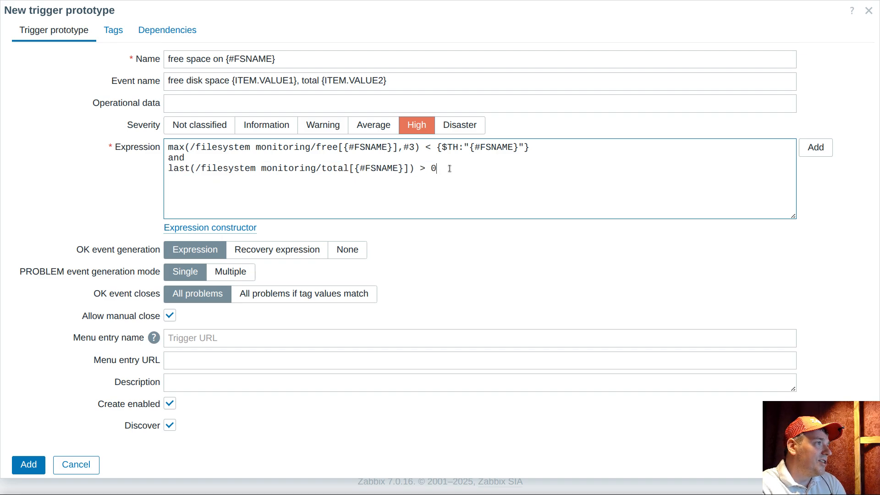
Remove "and" and the last() > 0 total space condition from the expression, leaving only the free space condition
drag(448, 171, 161, 156)
right_click(177, 165)
click(489, 182)
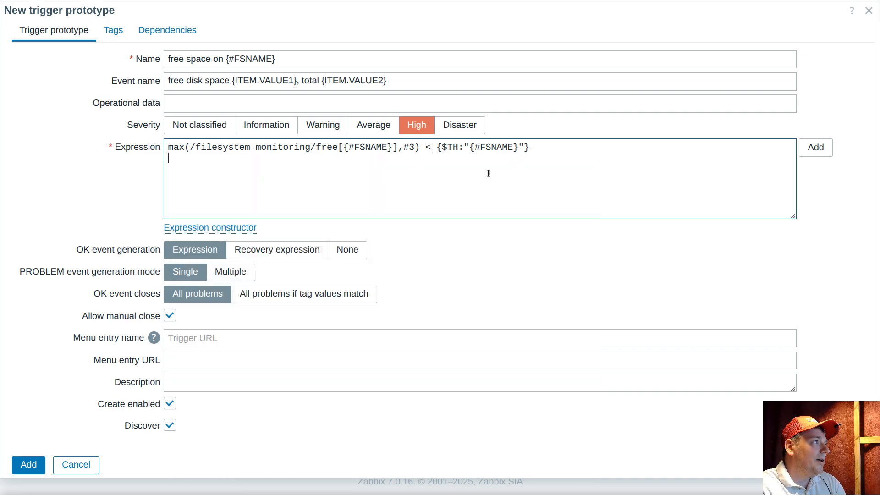
click(545, 144)
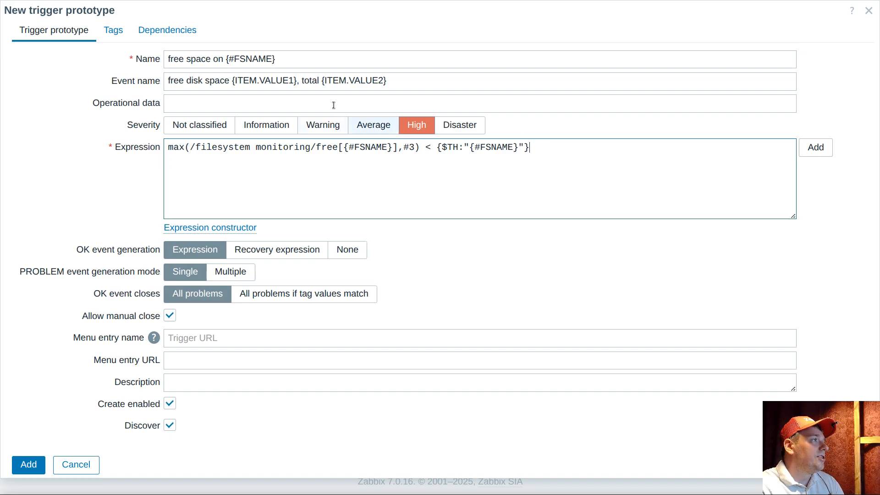
Replace {ITEM.VALUE2} in the event name with the beginning of an expression macro, "{?last(//"
drag(302, 82, 405, 87)
click(405, 87)
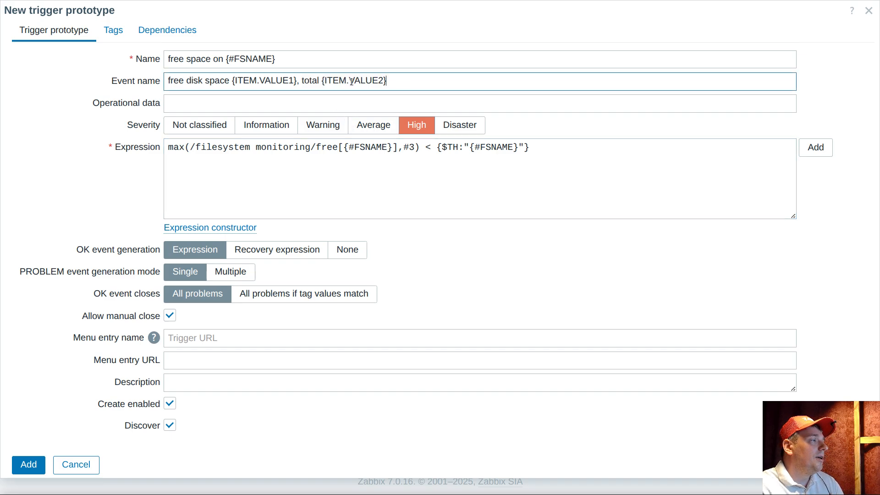
click(328, 82)
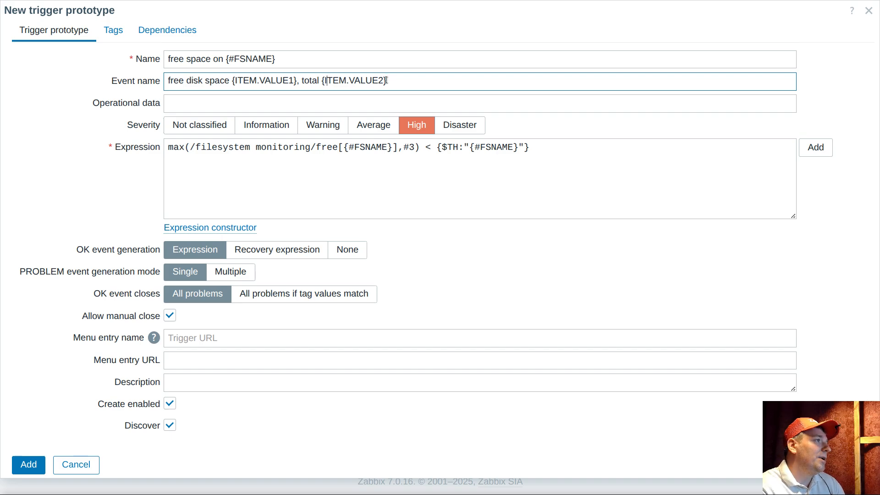
drag(324, 81, 452, 84)
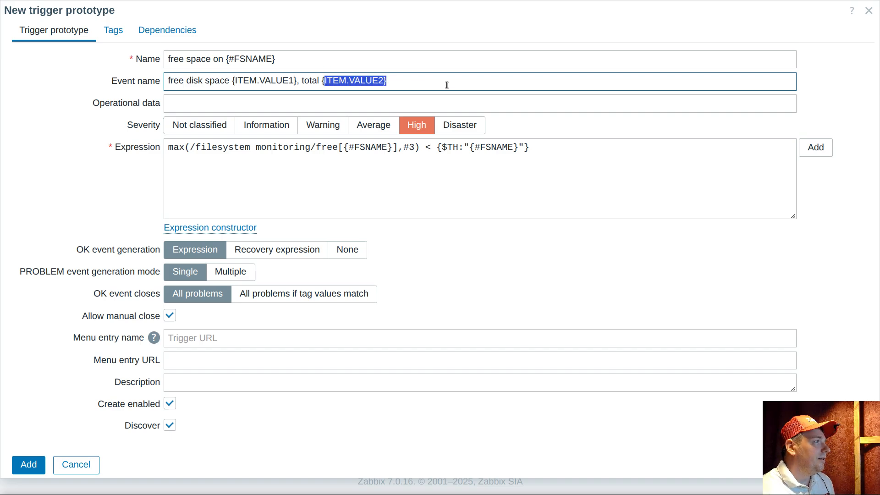
text(?)
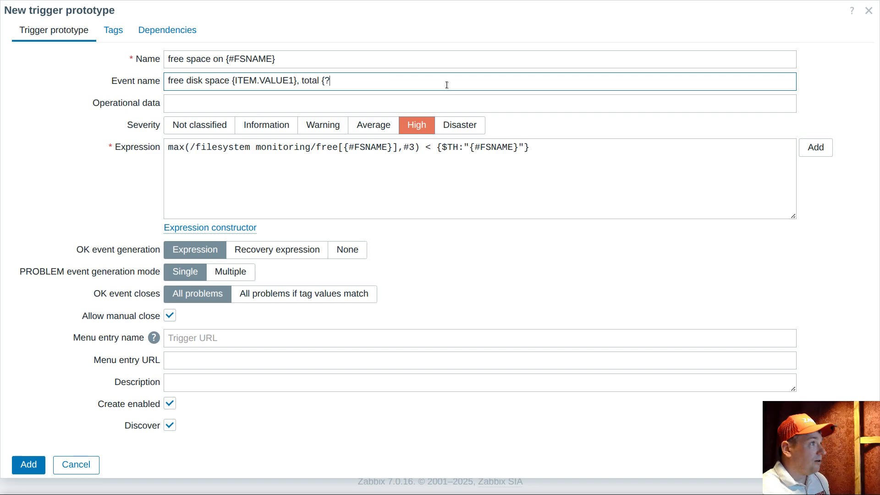
drag(322, 82, 334, 83)
click(351, 82)
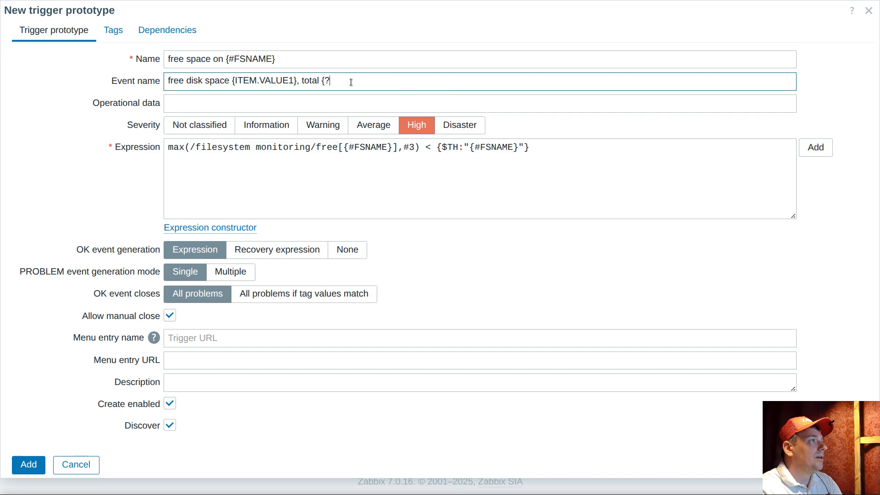
text(last(//)
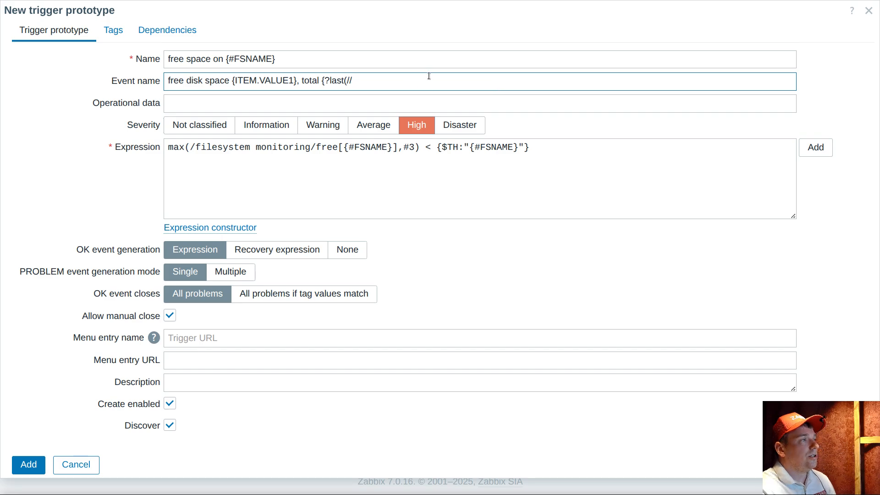
drag(346, 81, 353, 81)
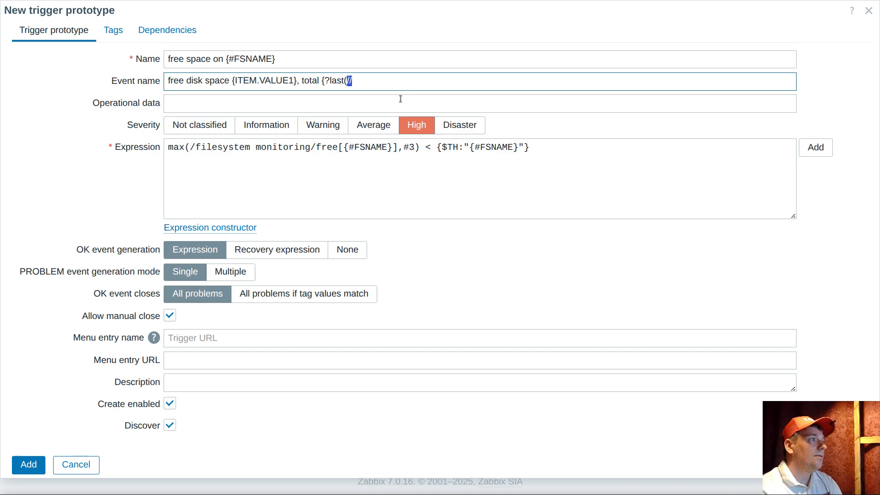
Copy the free[{#FSNAME}] key from the expression into the event name's last() function, change free to total, and close the parenthesis
key(Right)
drag(316, 147, 397, 147)
key(ctrl+c)
click(379, 81)
key(ctrl+v)
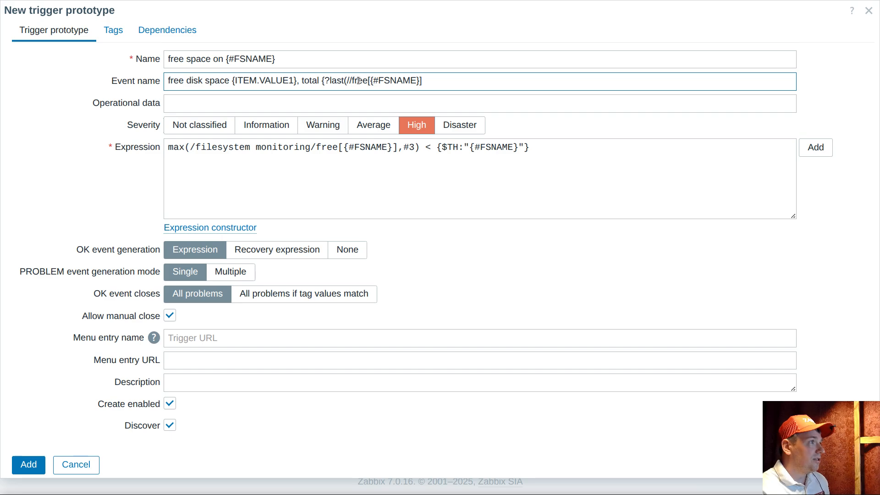
double_click(359, 80)
text(total)
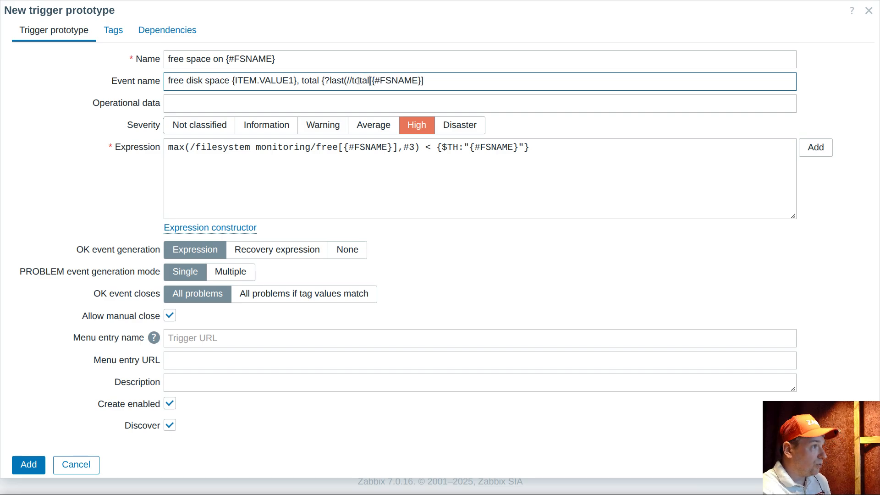
double_click(331, 81)
click(444, 81)
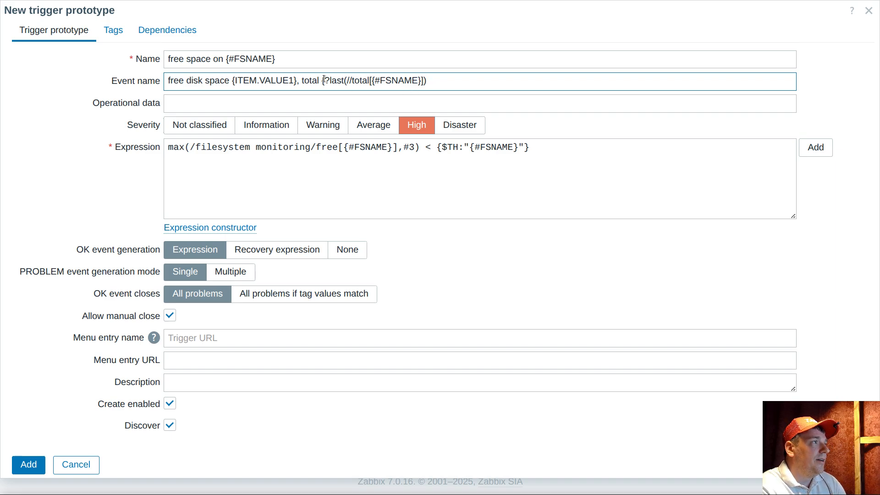
drag(324, 80, 449, 82)
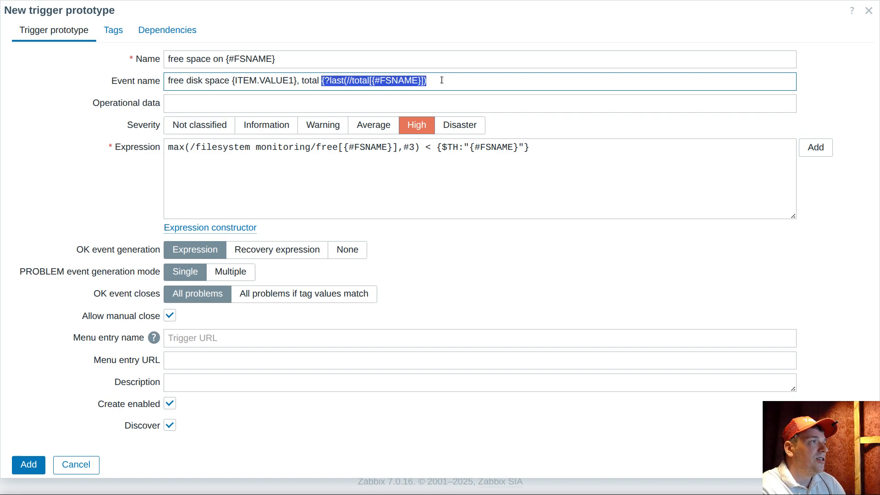
Append " / 1024 / 1024 / 1024" to the total space calculation in the event name and close the macro with "}"
click(442, 80)
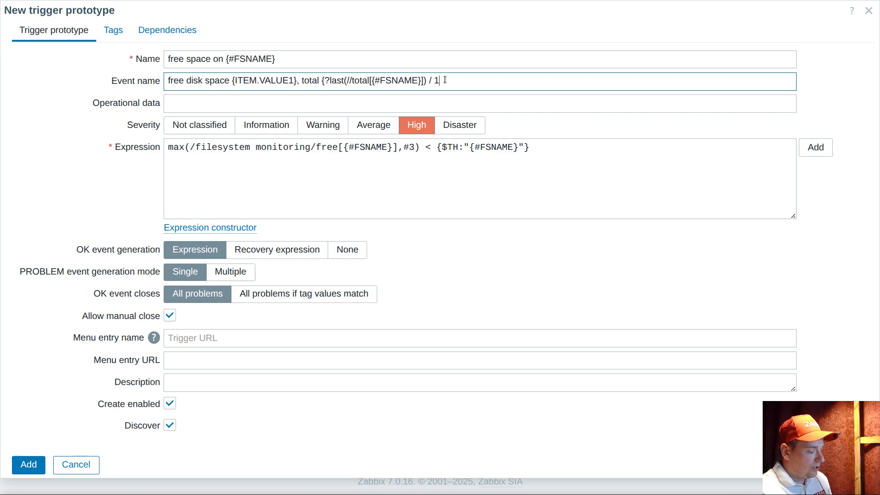
text(24)
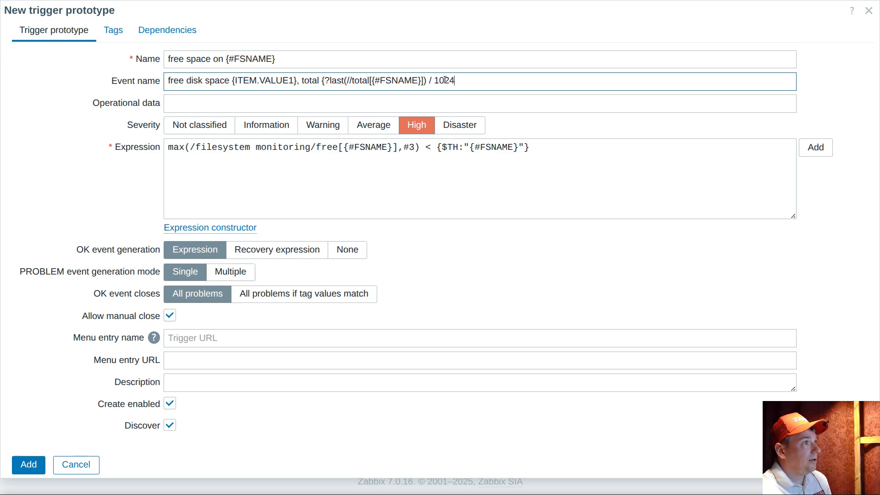
key(shift+Left)
key(shift+Left)
key(shift+Left)
key(shift+Left)
key(shift+Left)
key(shift+Left)
key(ctrl+c)
key(Right)
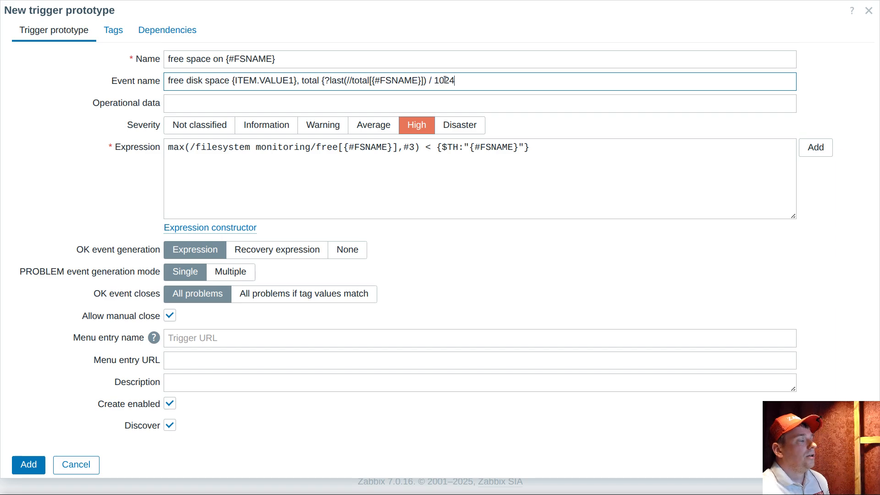
key(ctrl+v)
key(ctrl+v)
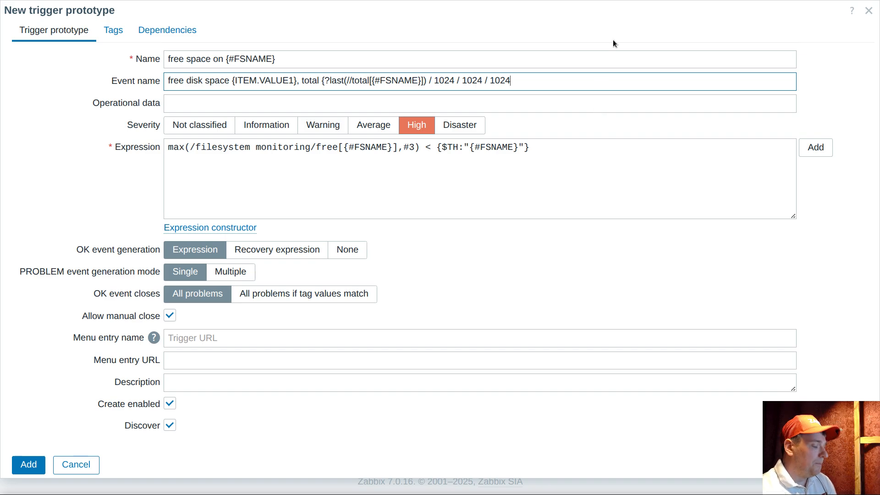
text(})
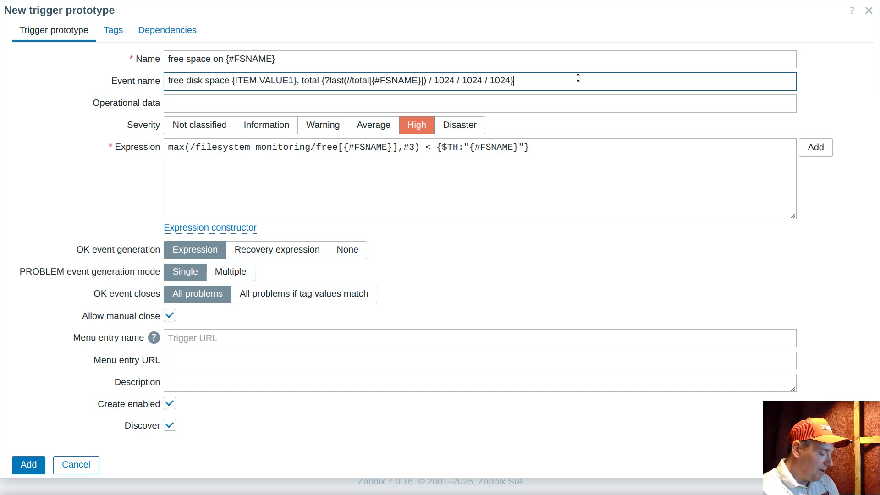
Append ".fmtn" after the expression macro in the event name
text(.fmt)
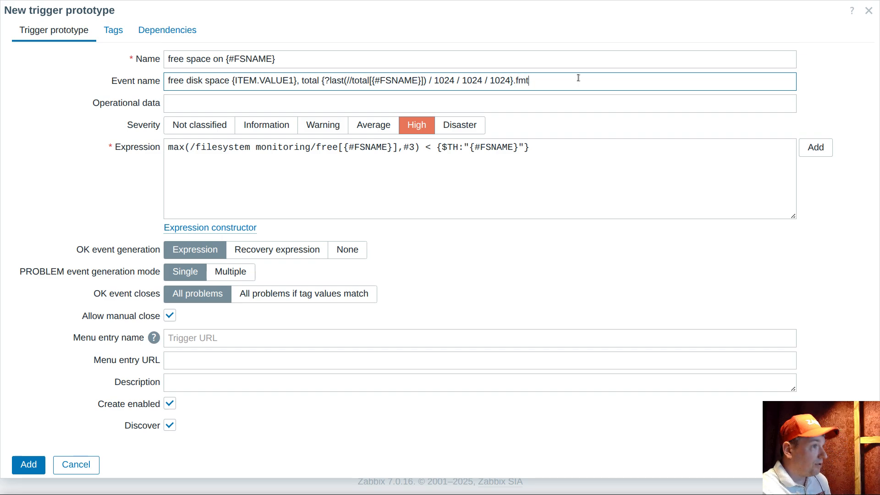
text(nm)
key(BackSpace)
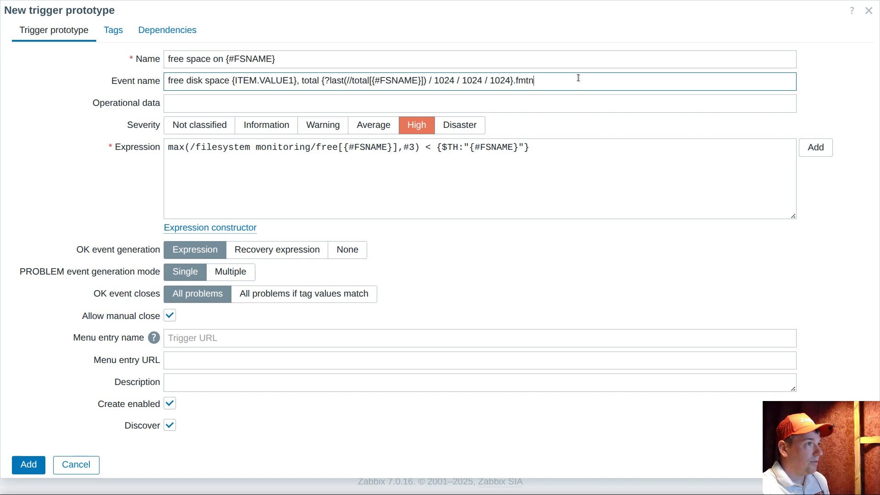
Switch to Visual Studio Code and copy the word fmtnum from line 19 of notes.js
key(alt+Tab)
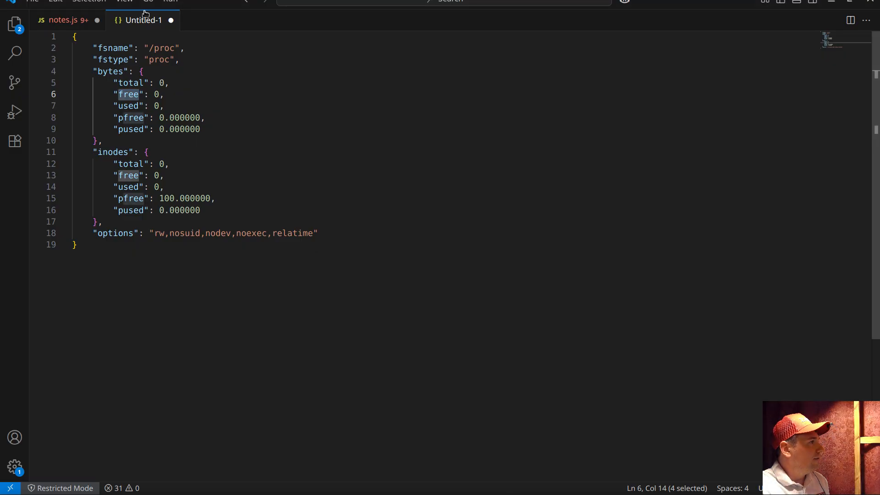
click(55, 20)
click(87, 258)
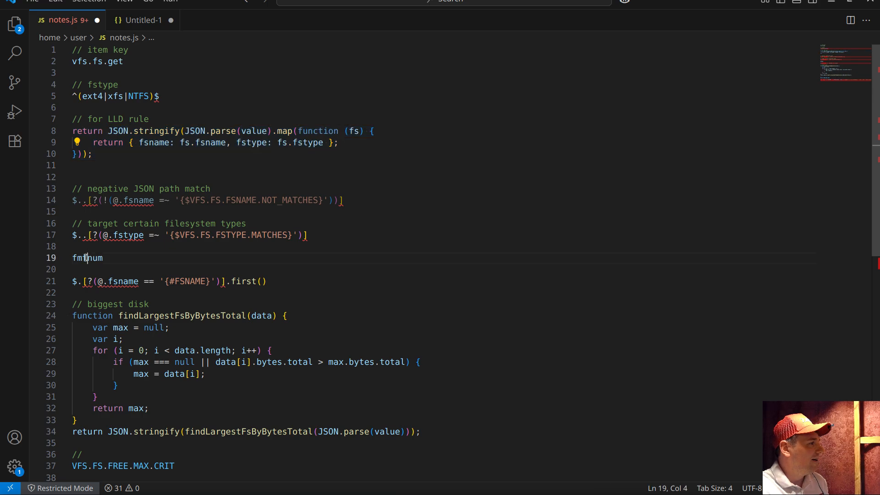
double_click(87, 258)
right_click(86, 258)
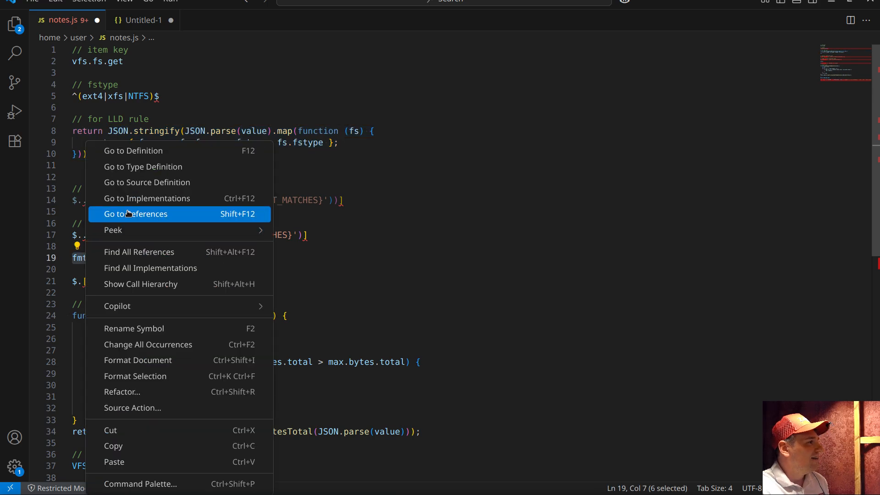
click(129, 446)
Return to the Zabbix trigger prototype and replace "fmtn" in the event name with the copied function name fmtnum
key(alt+Tab)
double_click(527, 81)
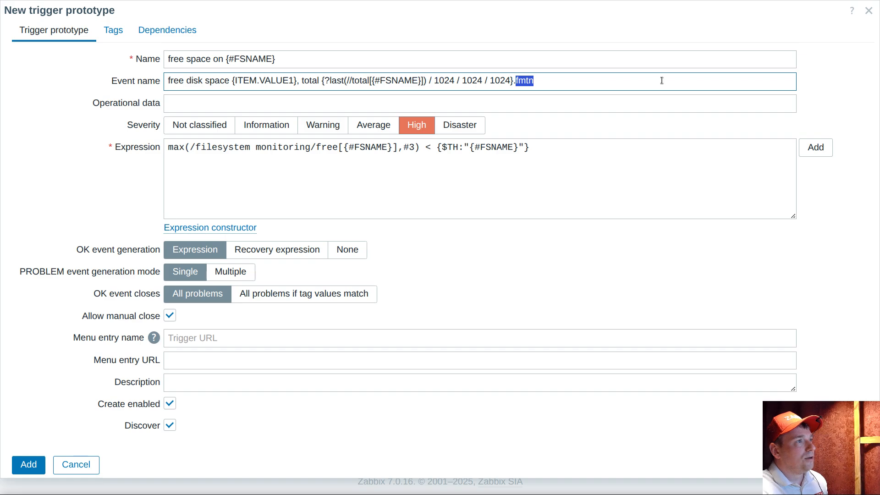
key(ctrl+v)
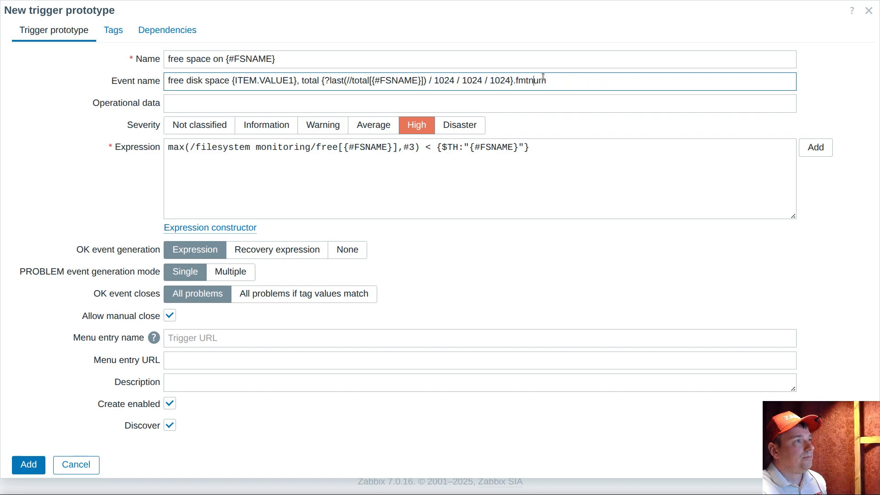
double_click(534, 81)
click(584, 81)
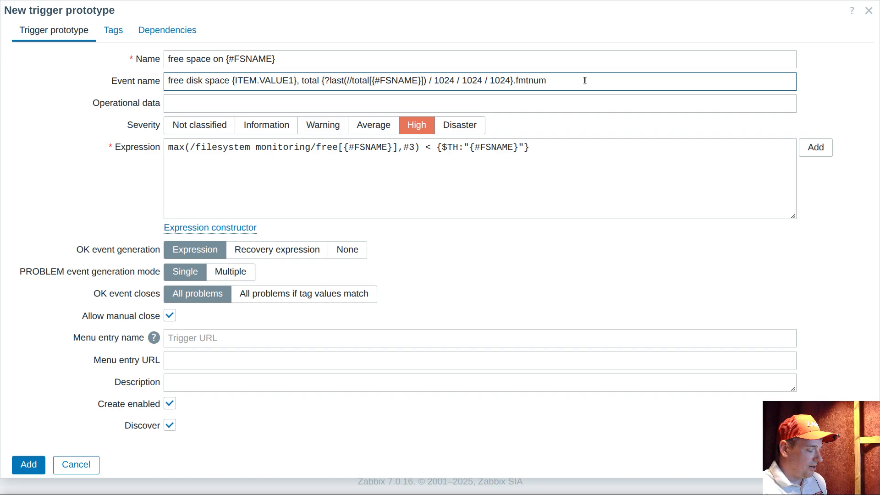
Complete the event name's total space macro with fmtnum(2) and enclose the whole expression in an outer pair of curly braces
text((2)
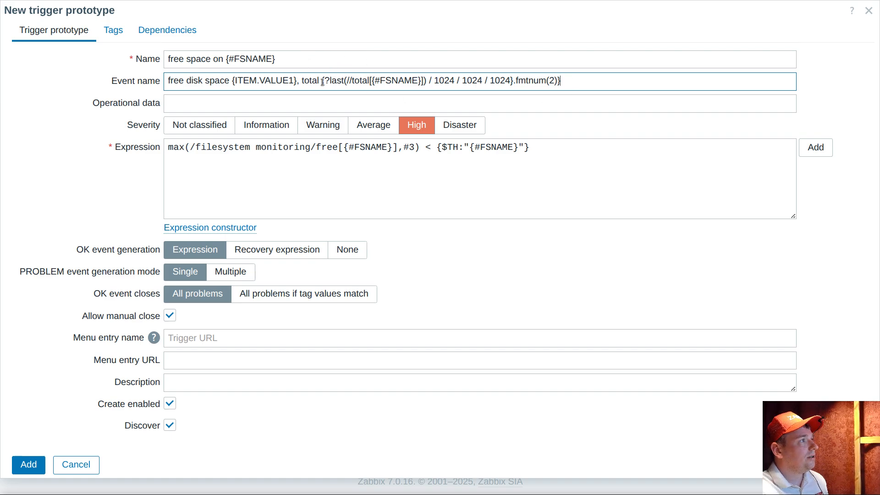
text({)
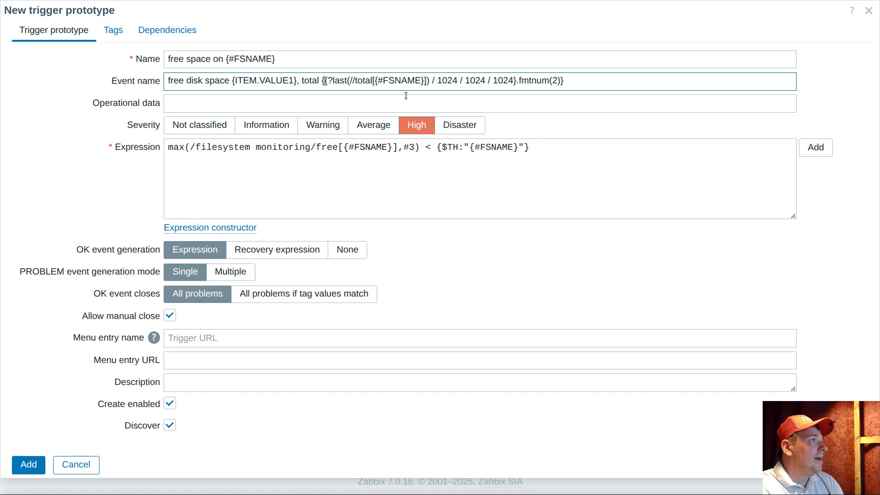
drag(321, 81, 599, 81)
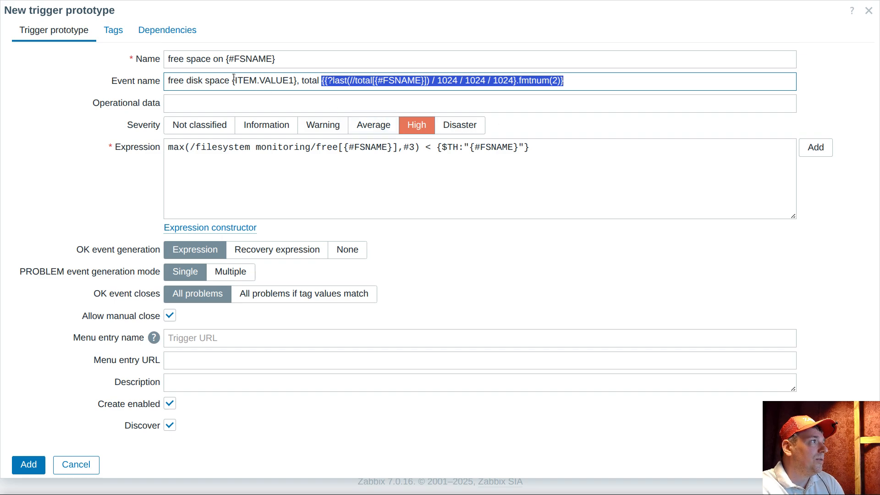
drag(232, 81, 298, 83)
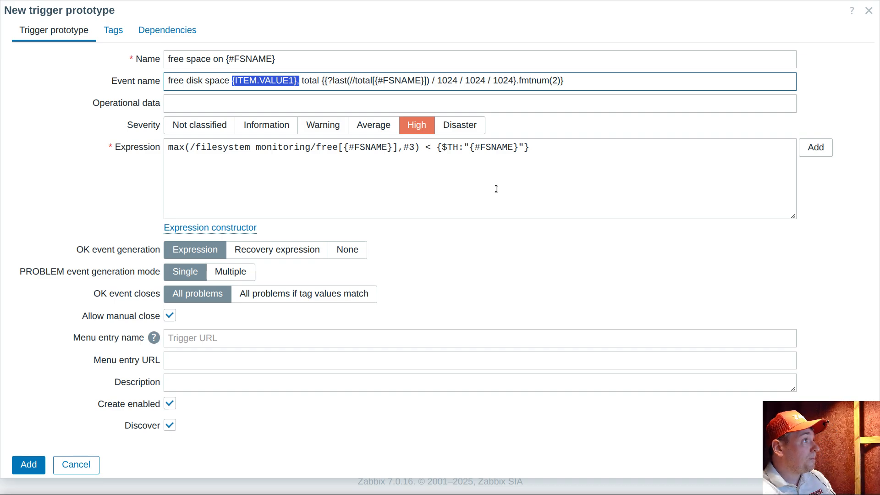
click(570, 81)
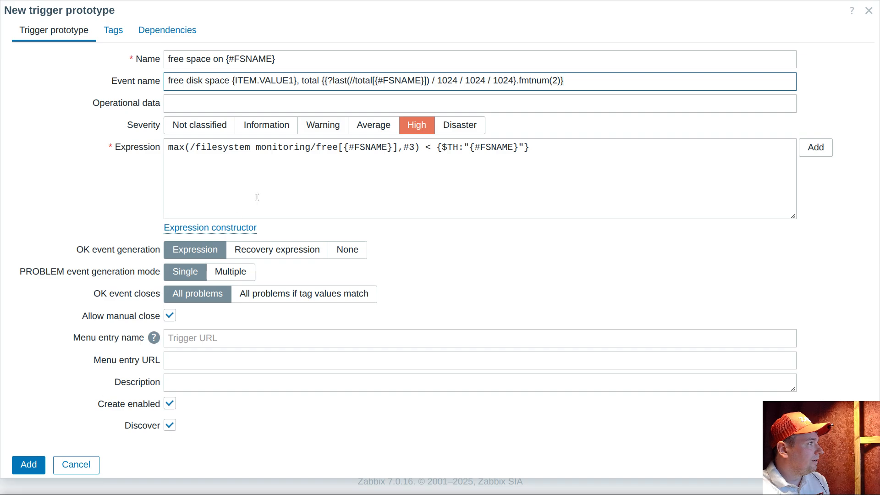
Set the trigger expression to evaluate only the last value with #1 and add the trigger prototype
double_click(413, 147)
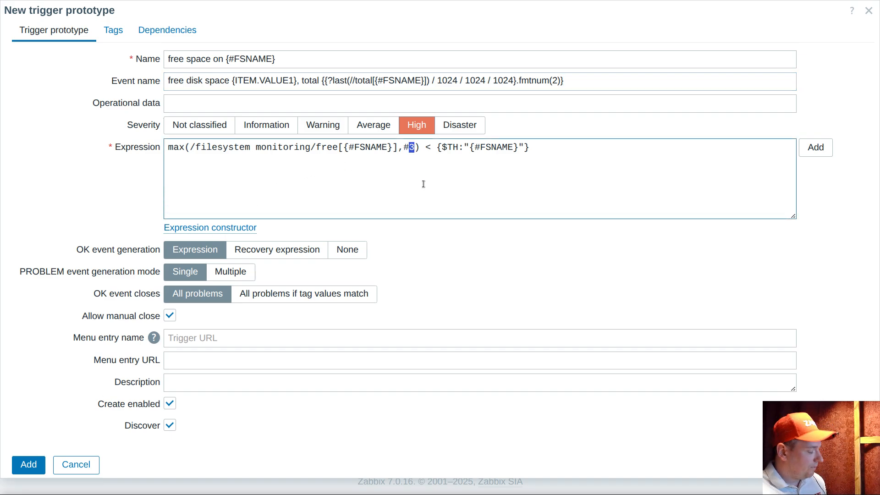
text(1)
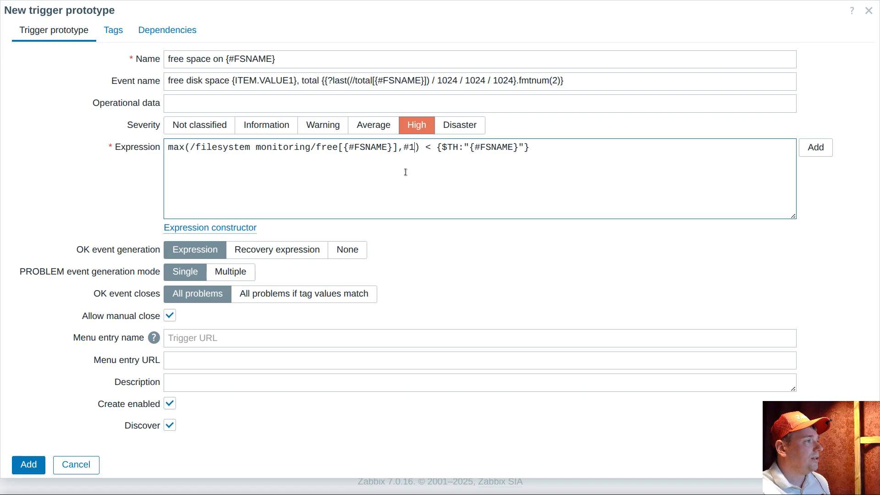
click(31, 467)
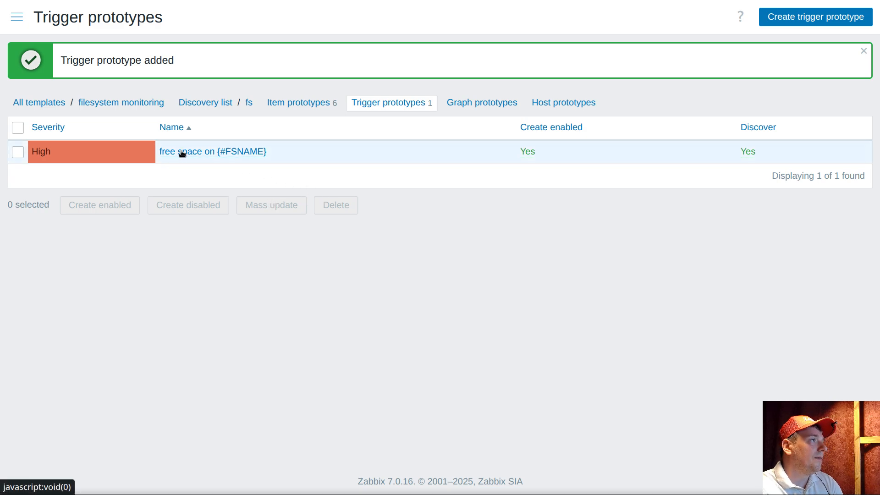
Open the latest data and examine the last values and units of the /boot free, pfree and pused items
click(16, 17)
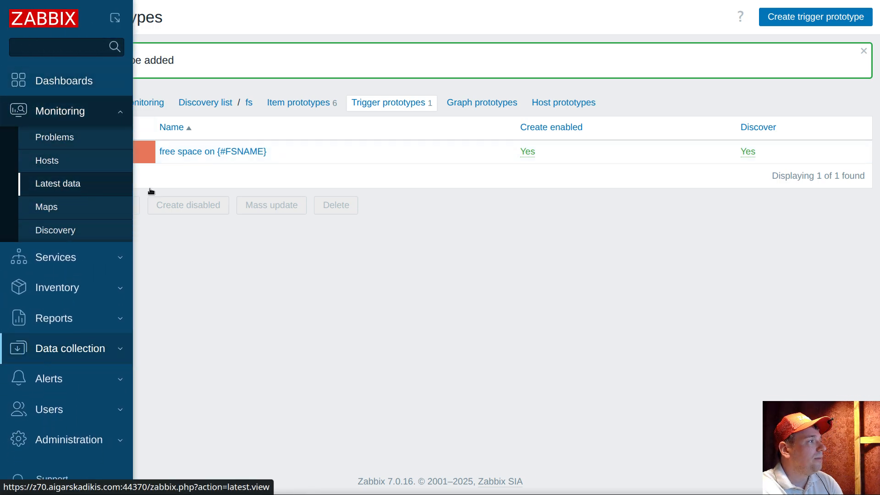
scroll(288, 225, down, 8)
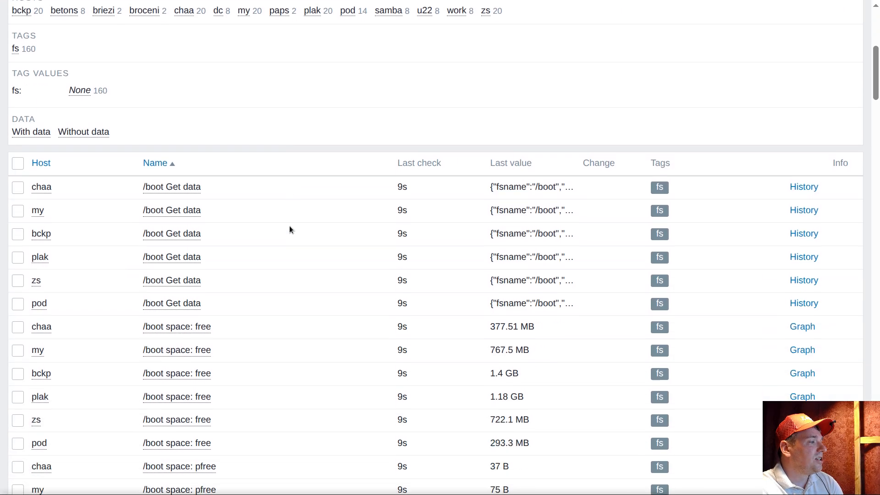
scroll(392, 218, down, 3)
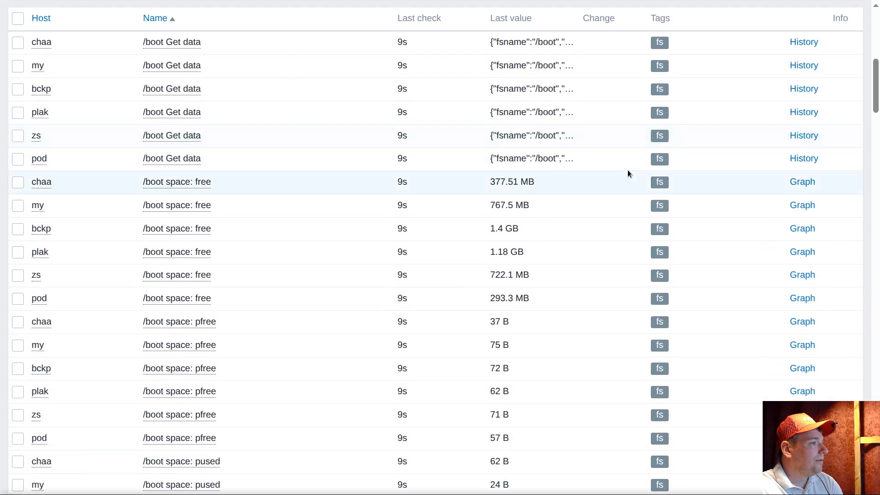
scroll(603, 266, down, 3)
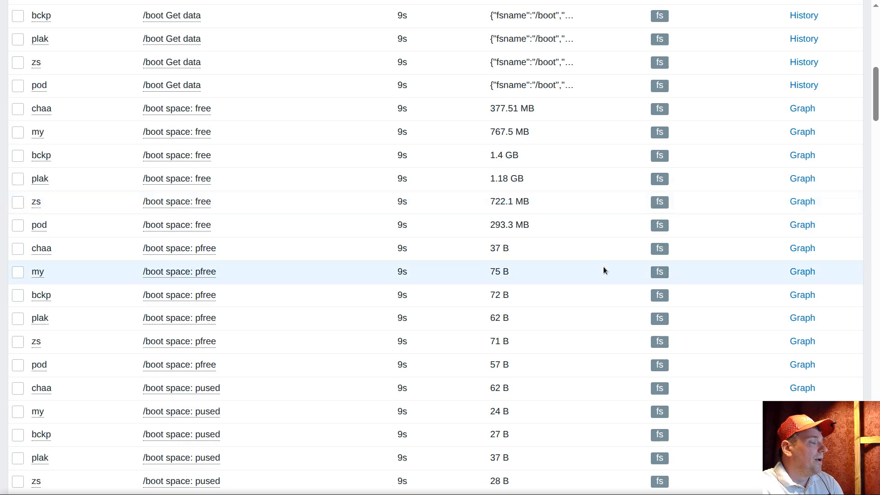
scroll(568, 257, down, 5)
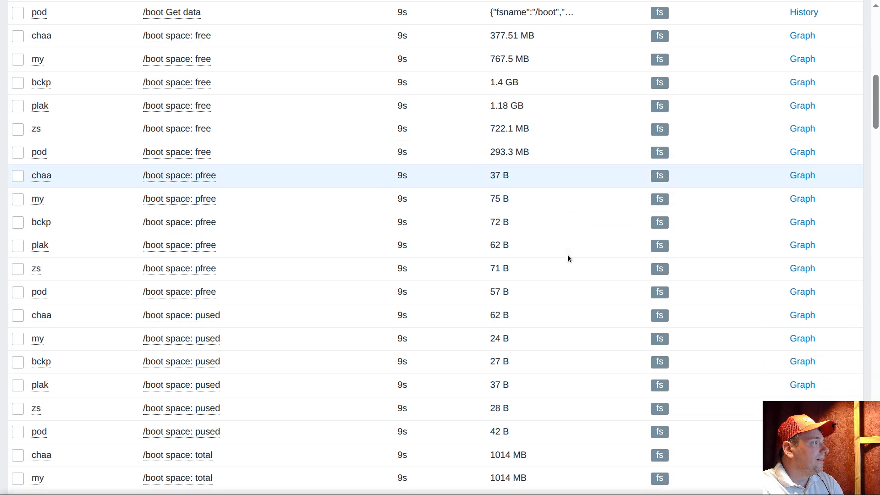
scroll(567, 258, up, 6)
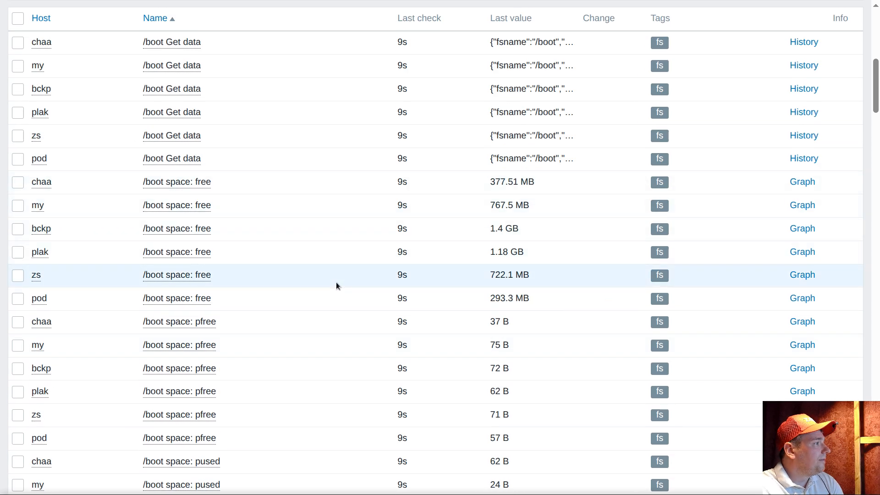
scroll(336, 275, down, 3)
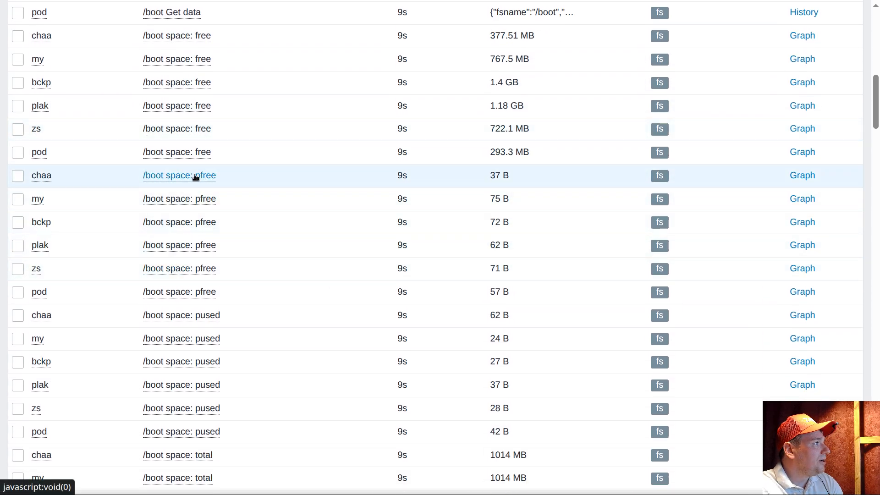
triple_click(509, 175)
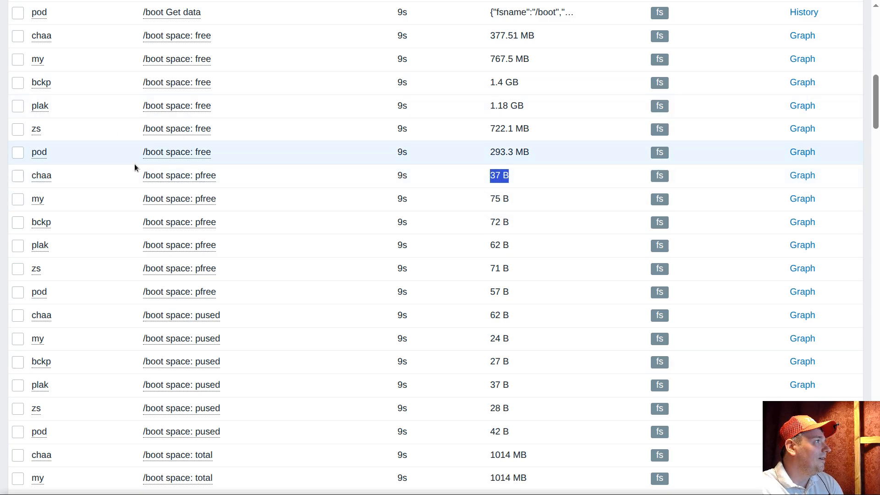
Open the item prototype behind chaa's /boot space: pfree, set its type of information to Numeric (float) and units to %, and save it
click(175, 178)
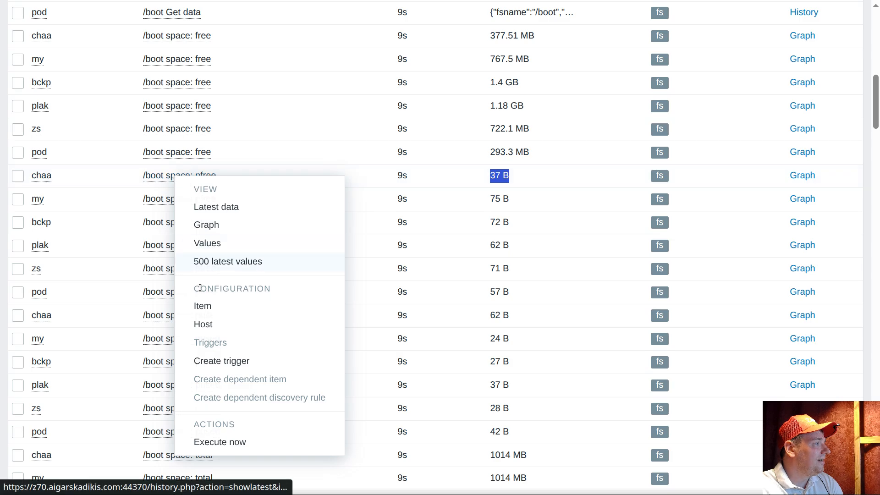
click(201, 305)
click(107, 59)
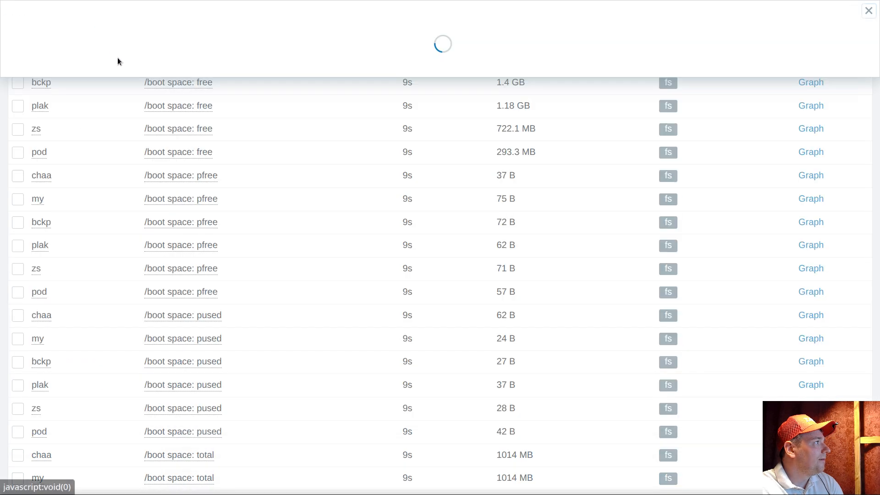
click(121, 59)
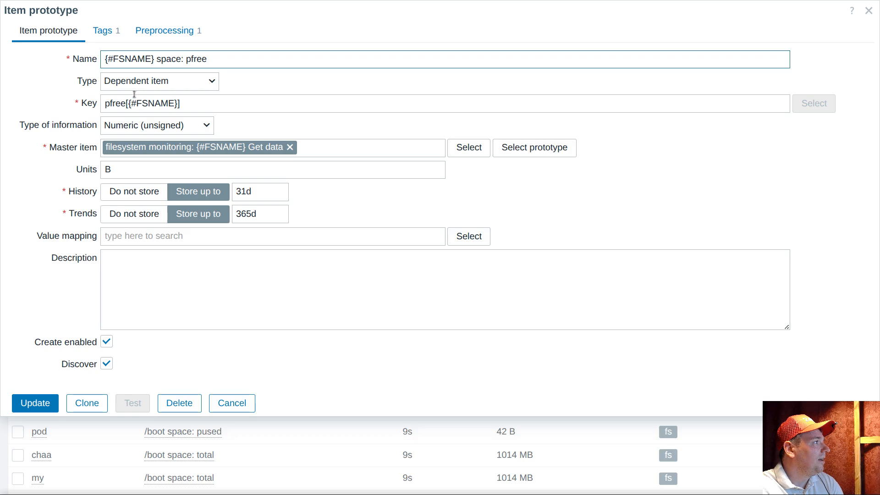
click(128, 127)
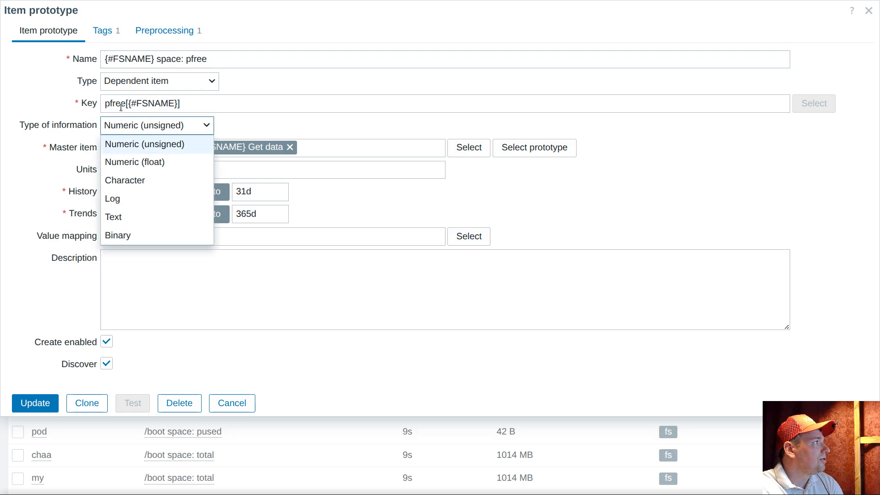
click(125, 163)
click(103, 169)
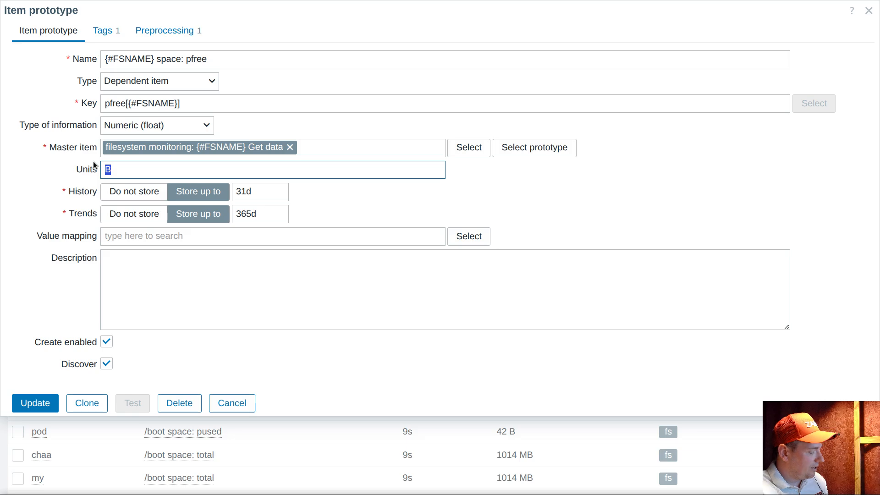
text(%)
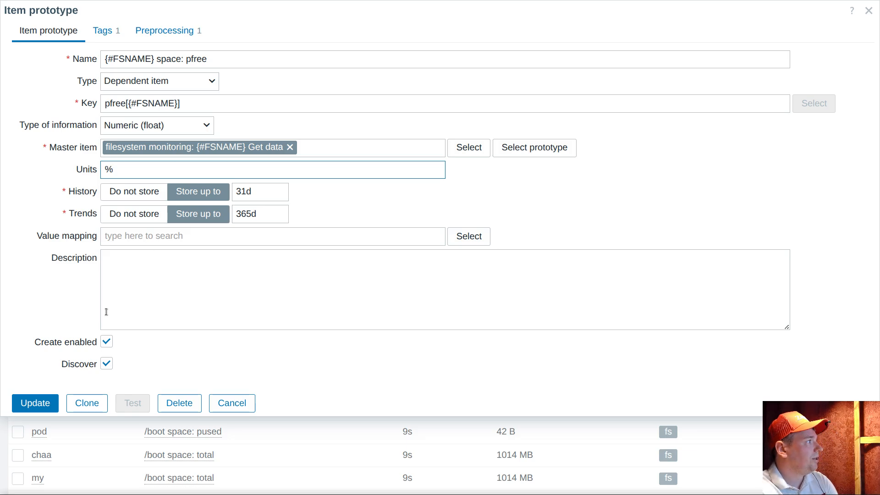
click(37, 403)
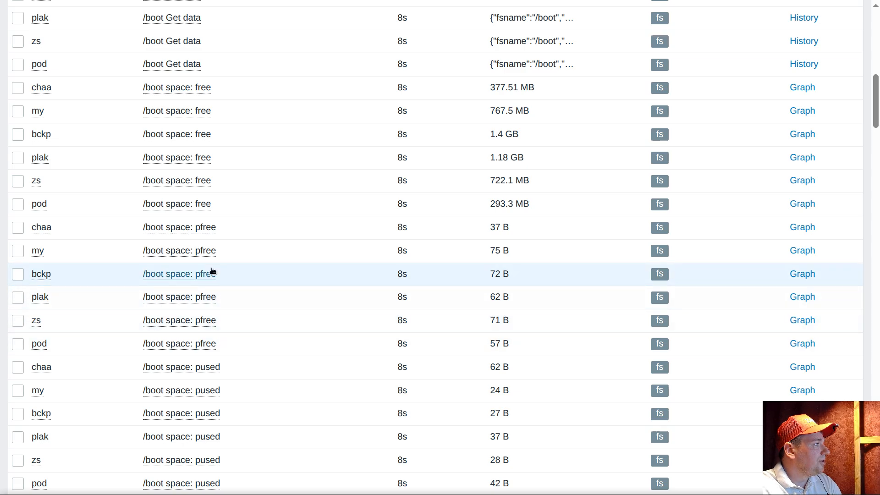
Set the "{#FSNAME} space: pused" item prototype's type of information to Numeric (float) and its units to %, and save it
scroll(219, 330, down, 2)
click(220, 290)
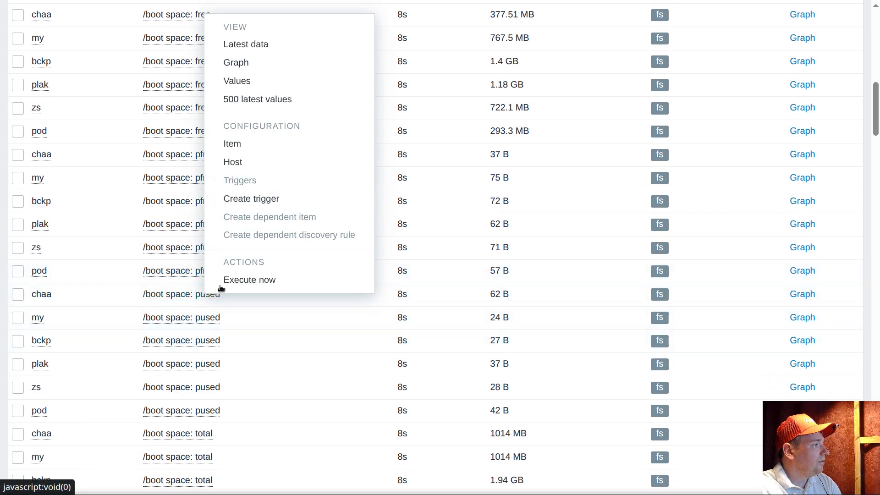
click(245, 143)
click(108, 59)
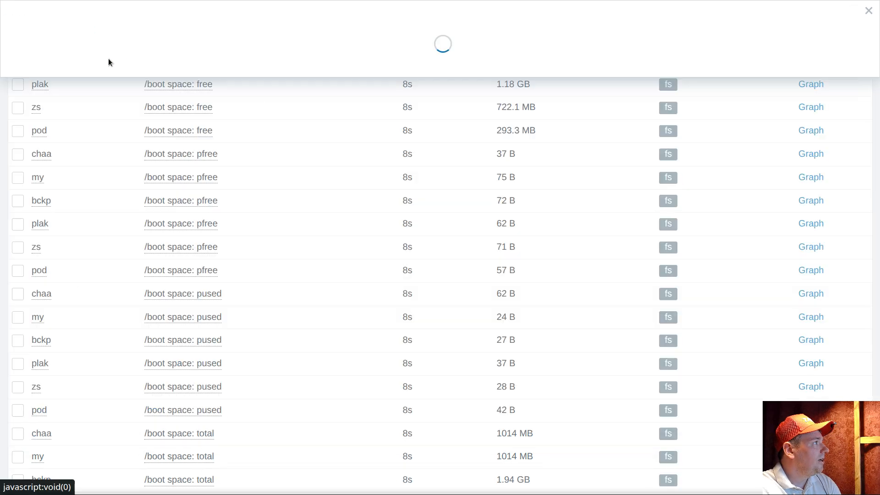
click(128, 60)
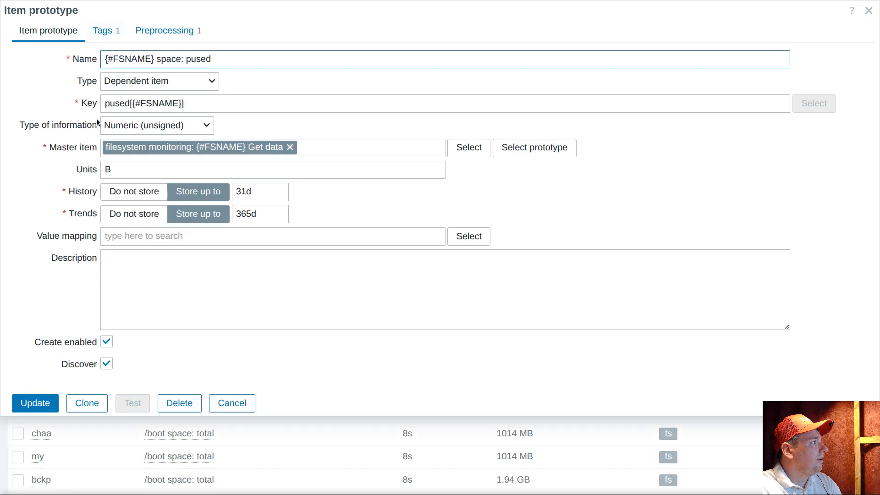
click(128, 131)
click(132, 162)
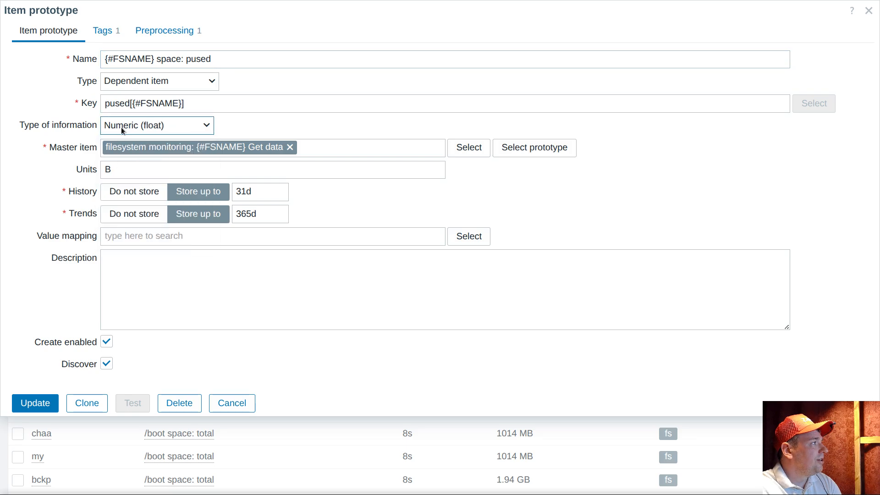
drag(123, 169, 46, 161)
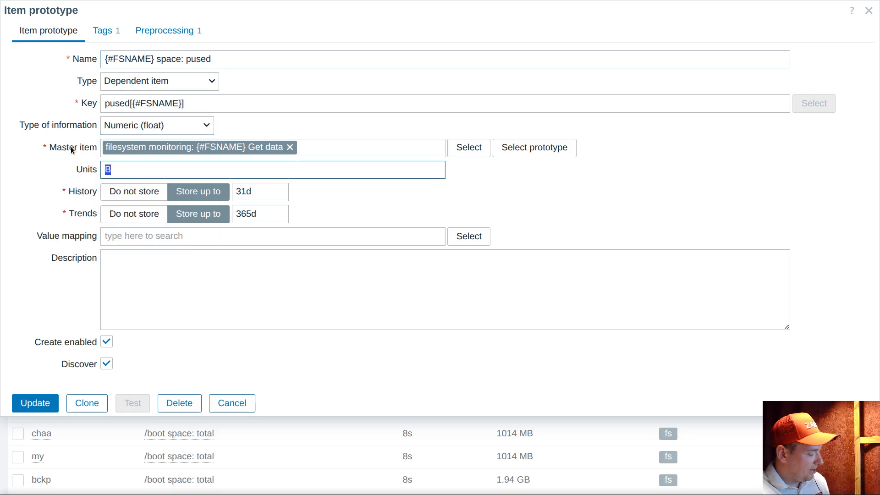
text(%)
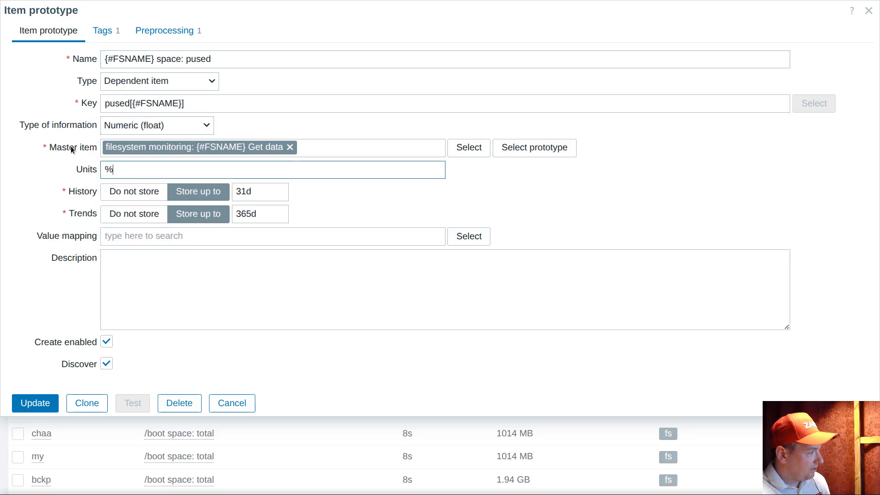
click(36, 403)
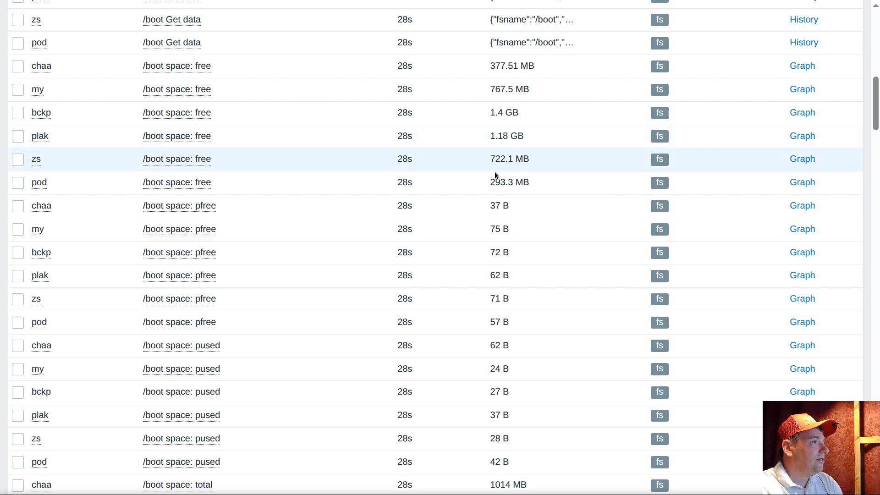
Open the problems of host plak from its /boot space: free row and check the free and total space in the event names
scroll(422, 243, up, 3)
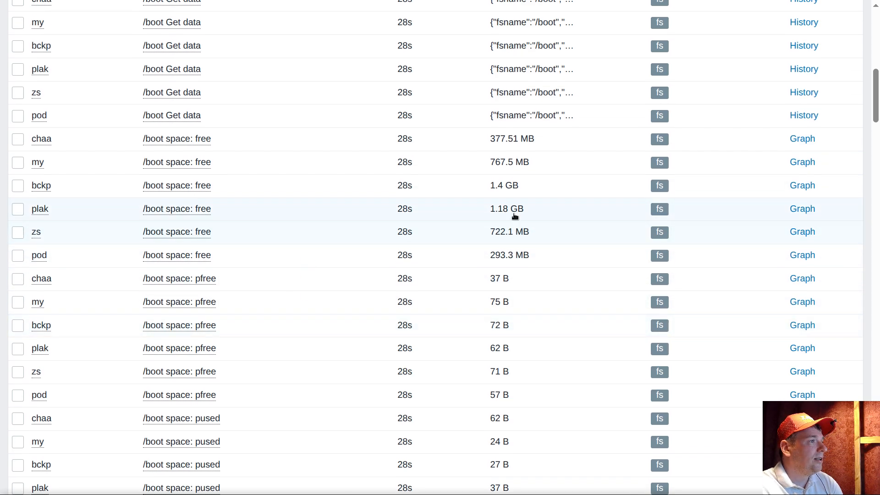
drag(488, 210, 527, 207)
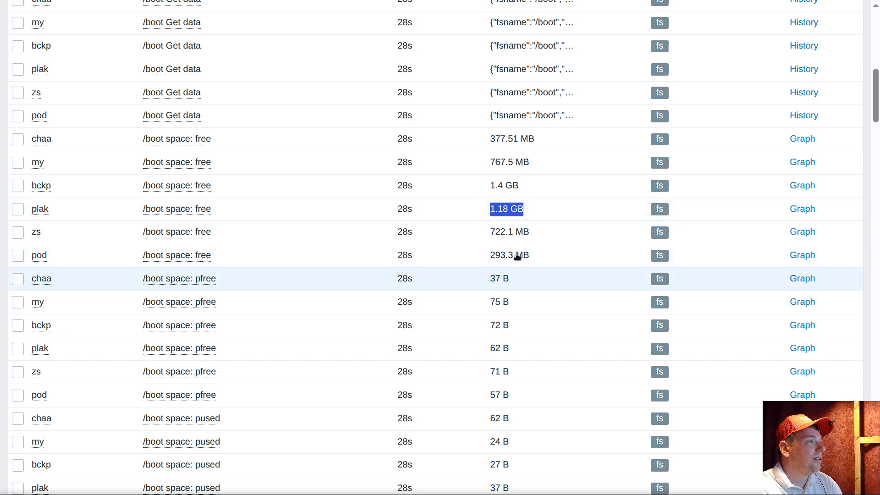
click(41, 209)
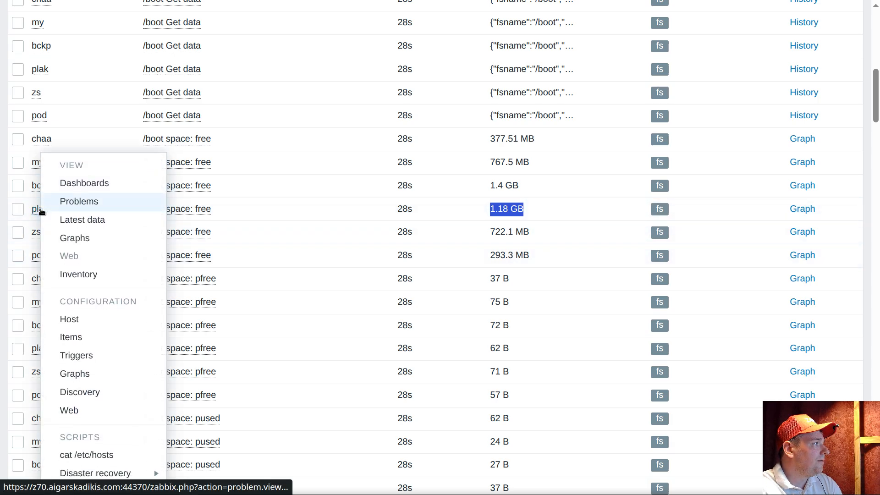
click(81, 202)
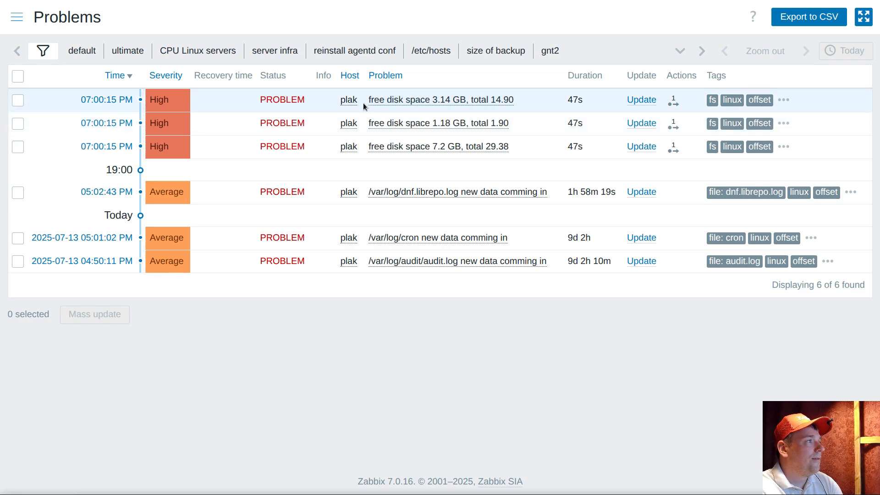
drag(373, 99, 485, 103)
click(520, 100)
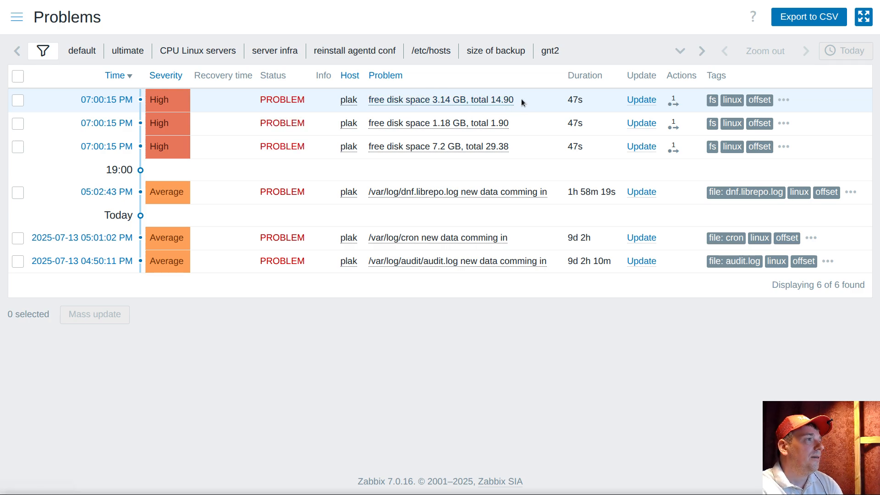
Open the filesystem monitoring template's parent trigger prototype, starting from the plak problem with total 14.90
drag(521, 99, 493, 101)
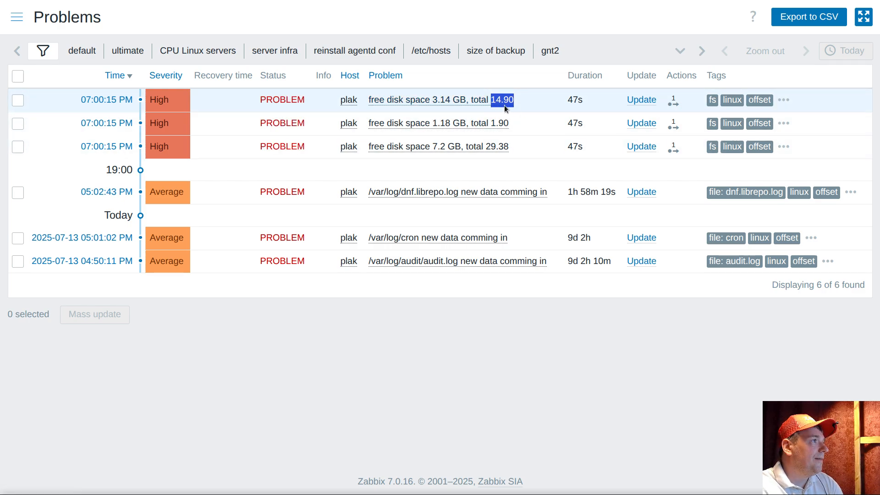
click(465, 101)
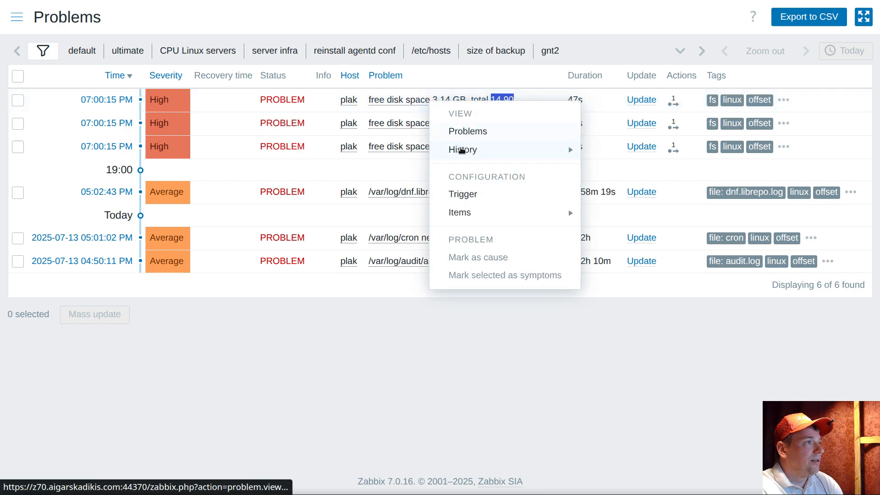
click(463, 192)
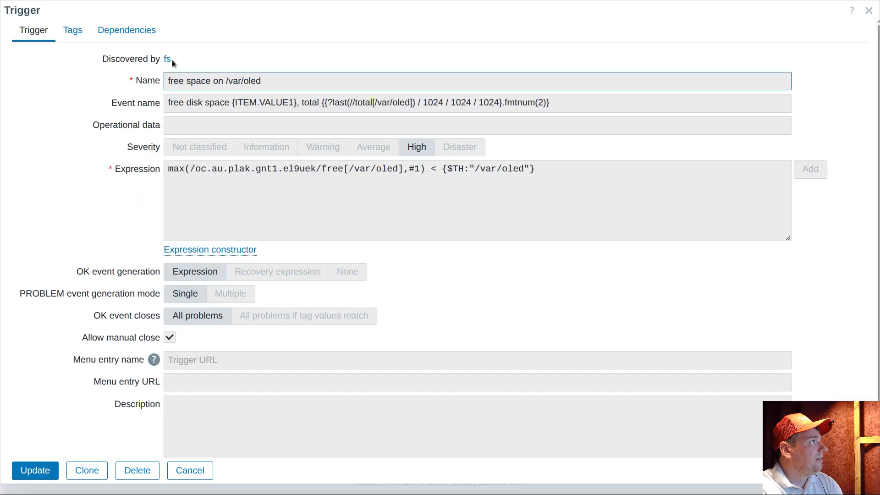
click(169, 59)
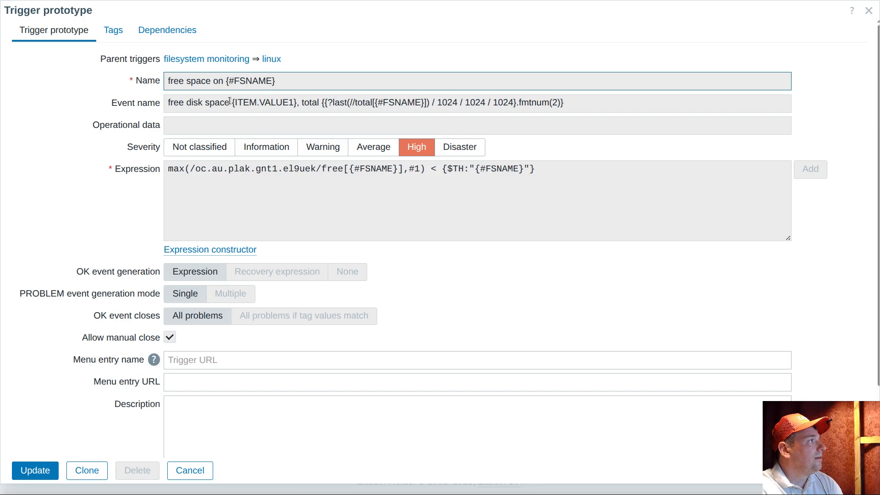
click(192, 59)
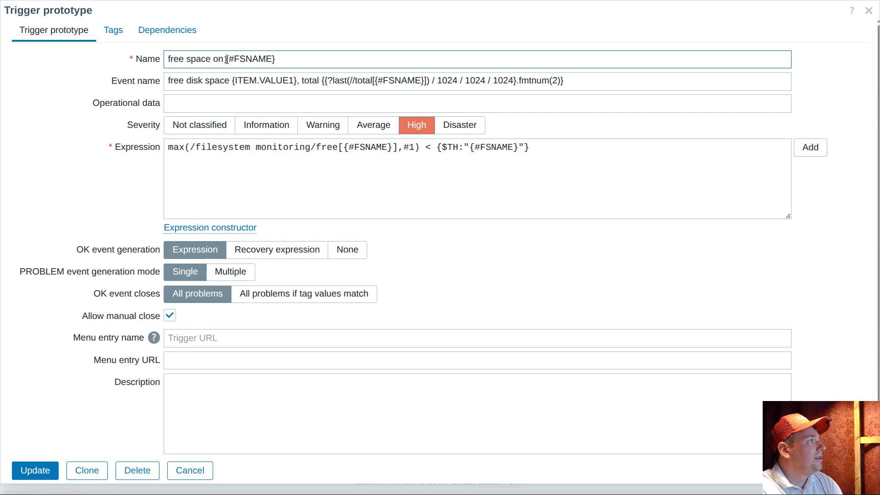
Insert {#FSNAME} and a space at the start of the "free space on {#FSNAME}" trigger prototype's event name and save it
drag(227, 60, 295, 58)
right_click(247, 55)
click(280, 122)
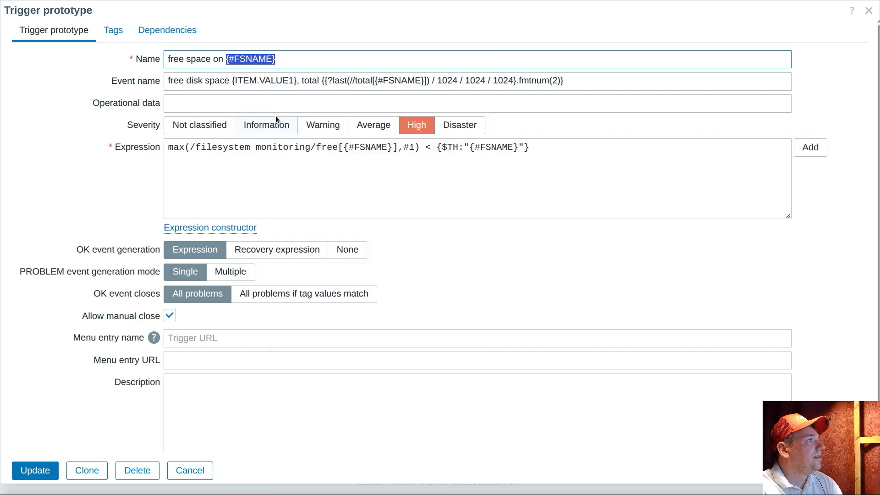
click(164, 79)
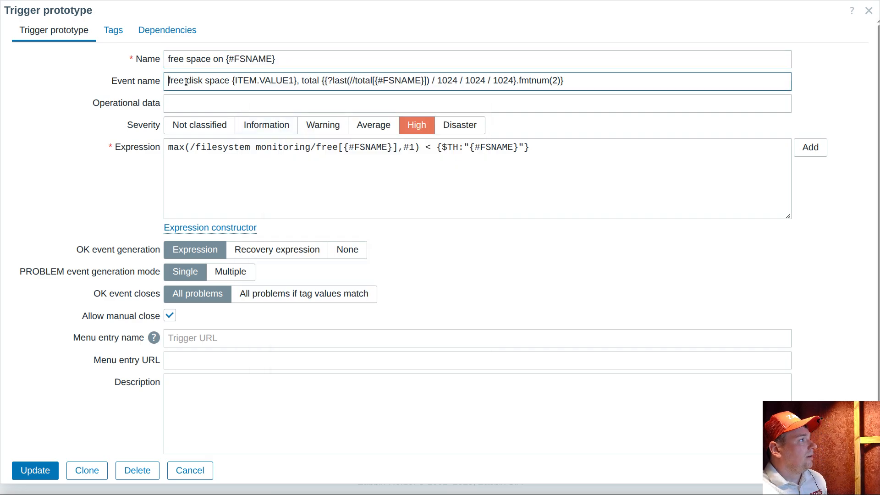
key(ctrl+v)
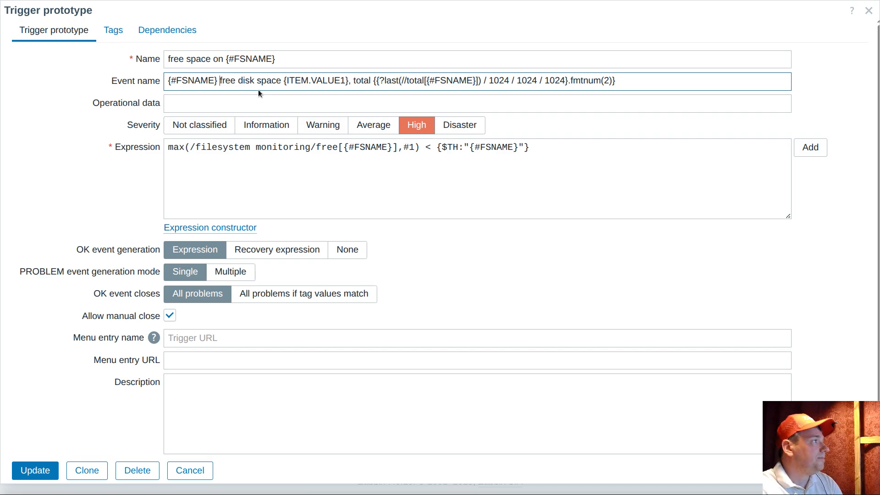
drag(218, 82, 167, 81)
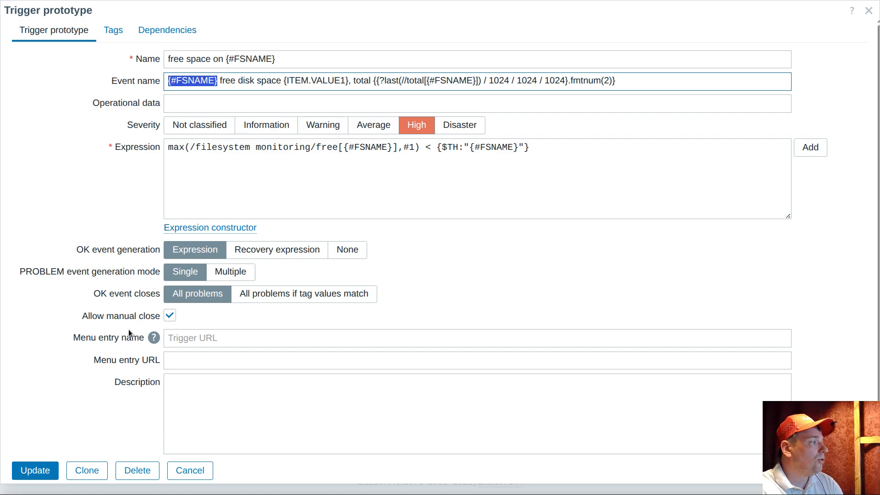
click(35, 470)
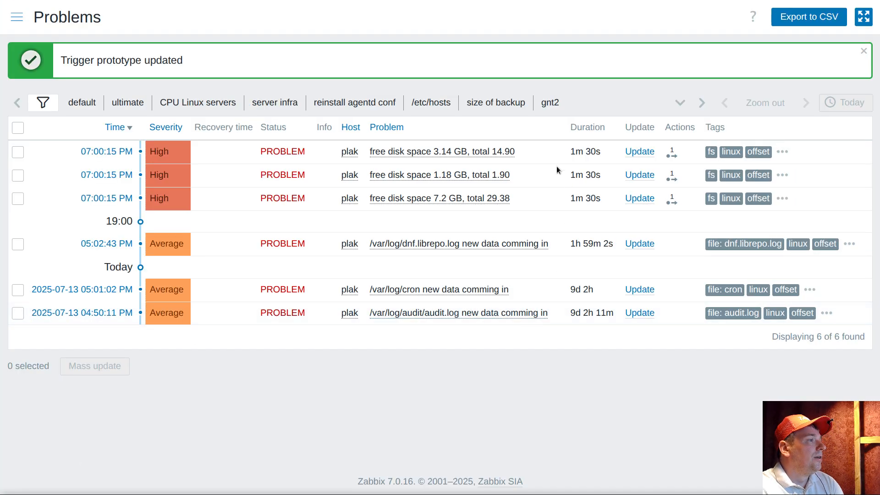
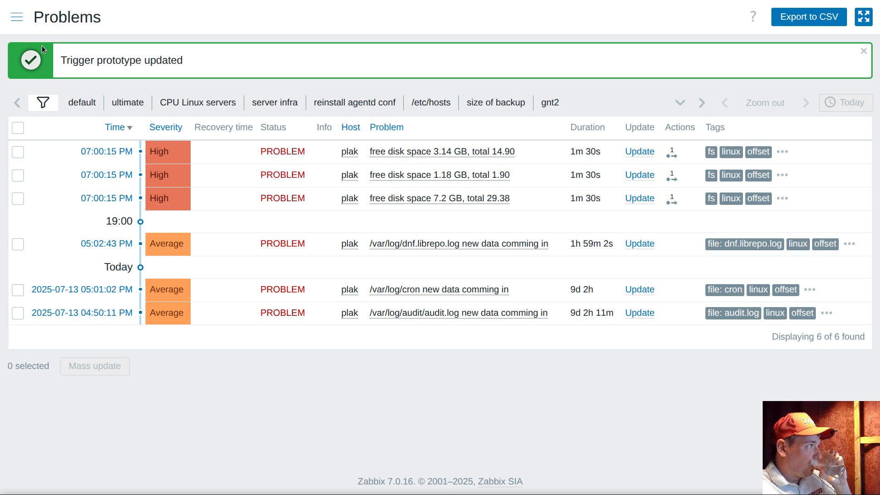
Open the items of the filesystem monitoring template and start a new dependent item based on vfs.fs.get.gate
click(17, 18)
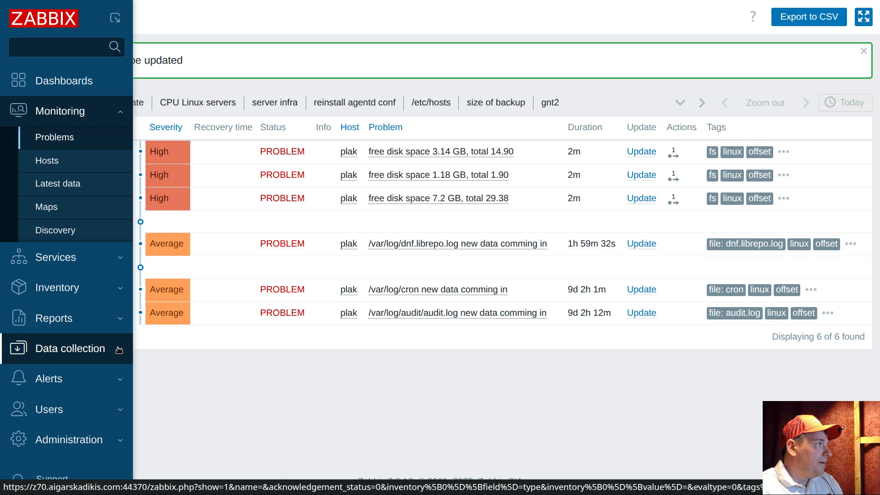
click(119, 351)
click(112, 304)
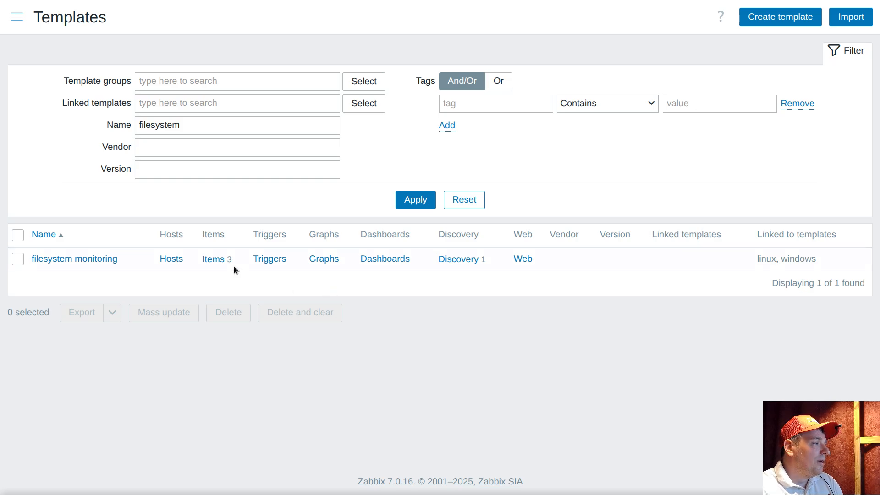
click(215, 259)
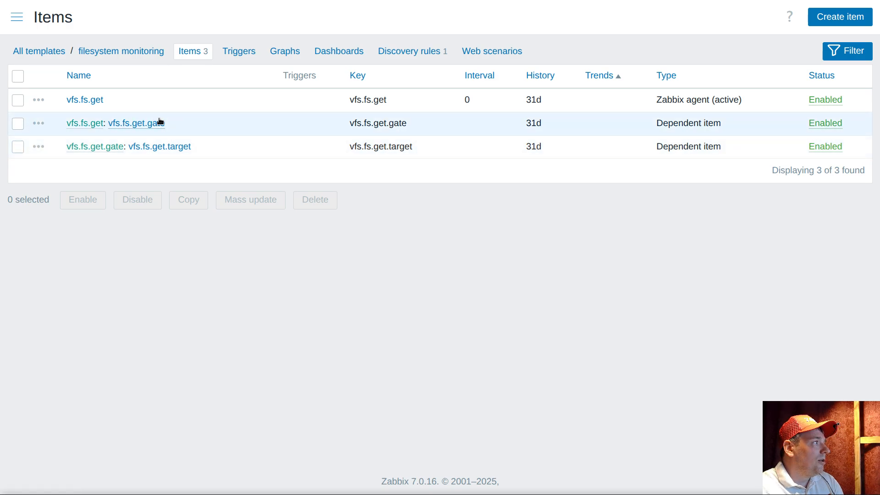
drag(167, 122, 111, 122)
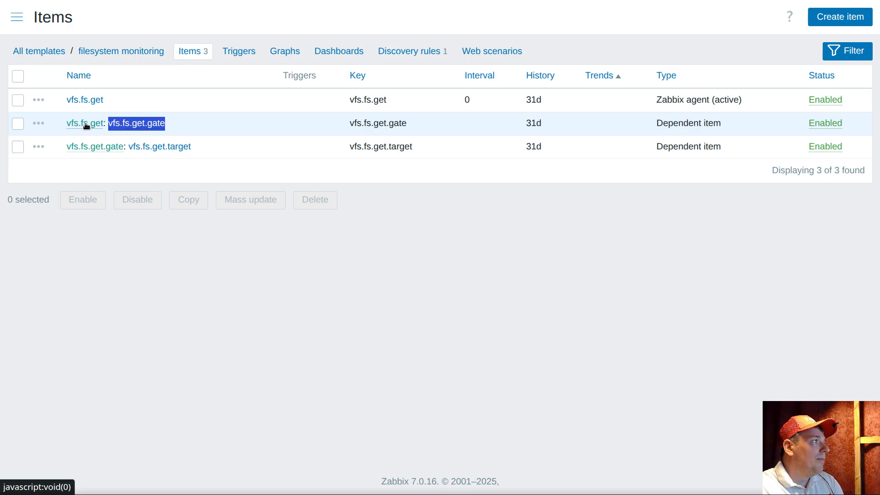
click(40, 126)
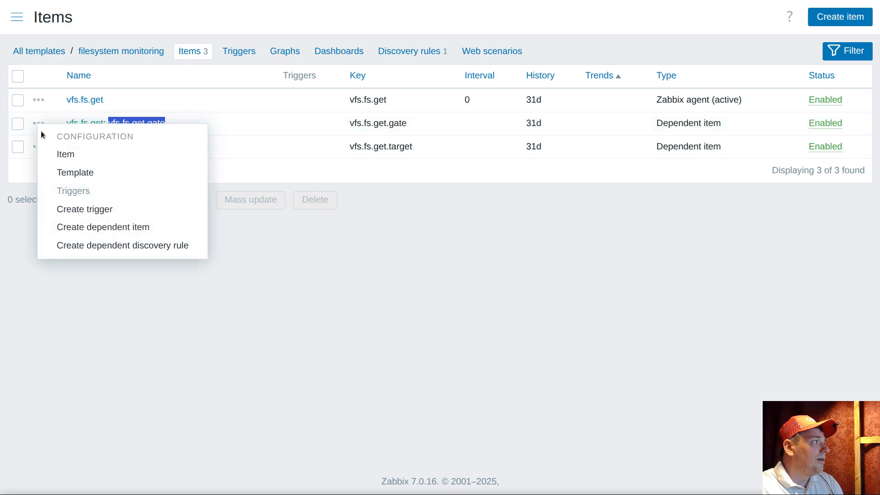
click(103, 228)
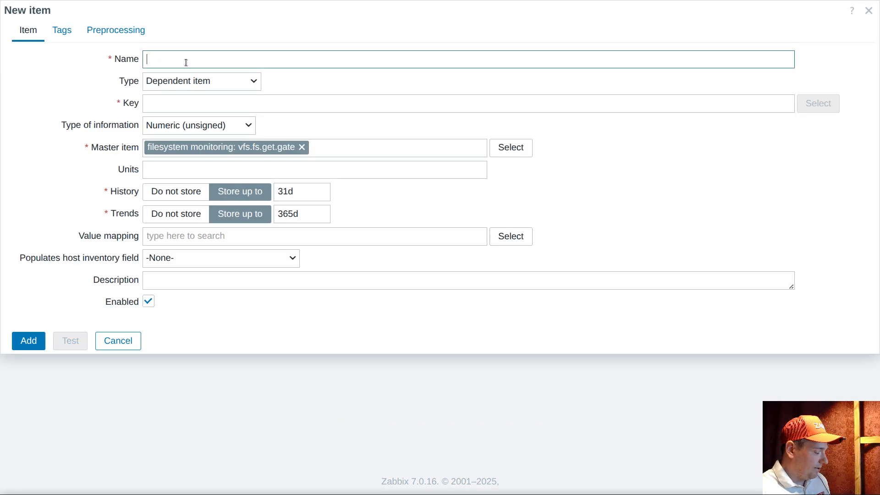
Name the new item "biggest disk", with the key biggest and the type of information Text
text(bigges)
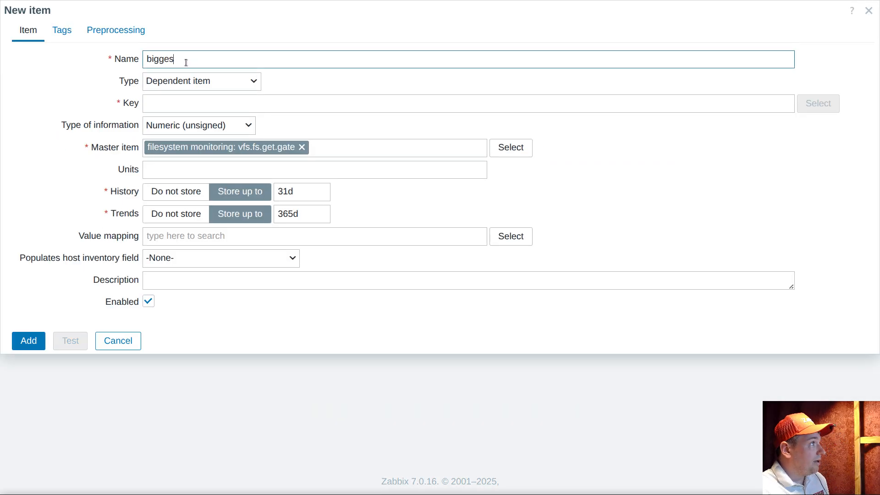
text(t di)
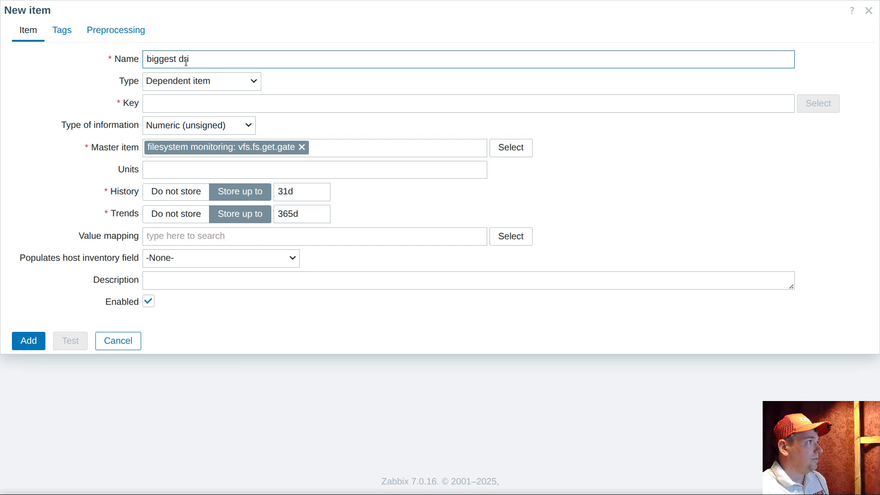
text(isk)
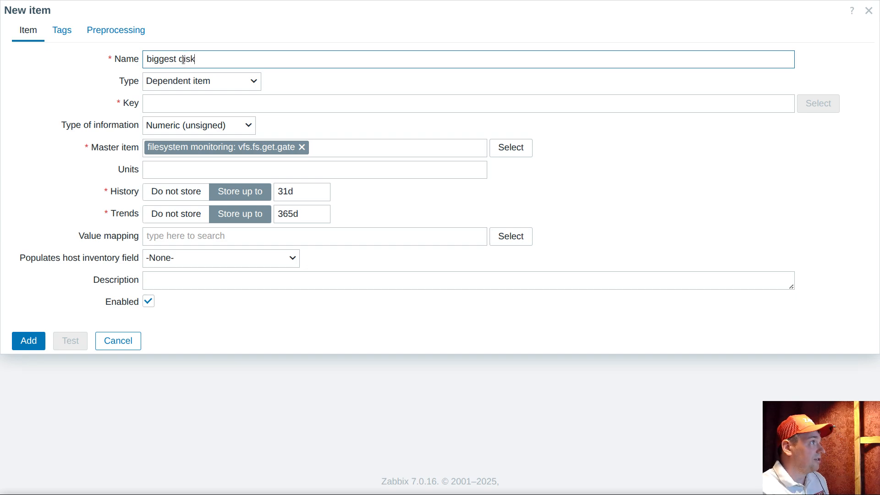
triple_click(183, 59)
click(170, 108)
text(biggest)
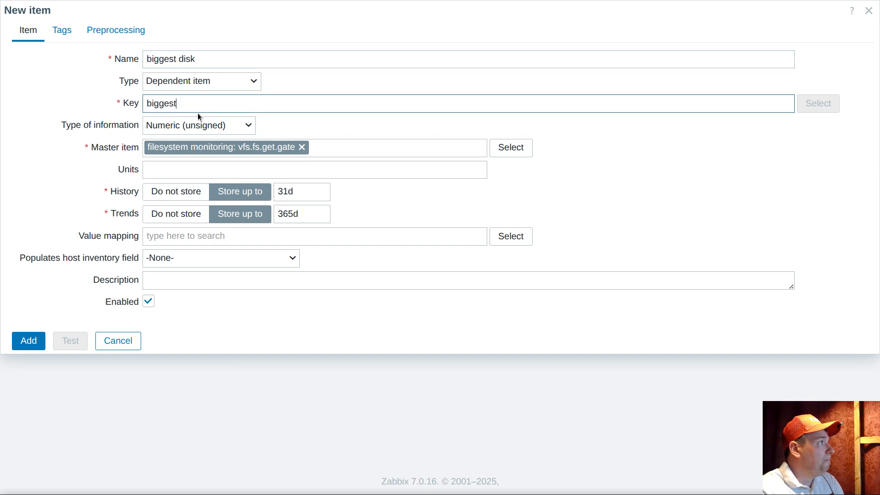
click(197, 125)
click(172, 218)
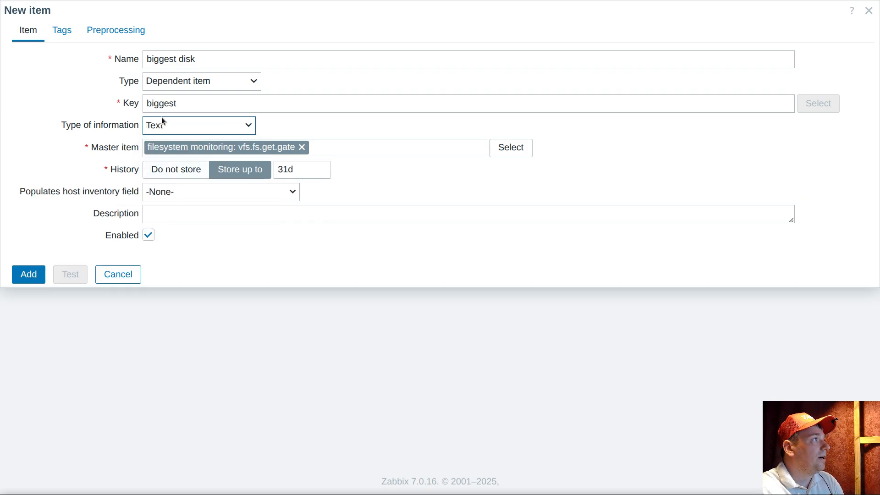
Add the tag fs to the biggest disk item
click(62, 29)
click(139, 104)
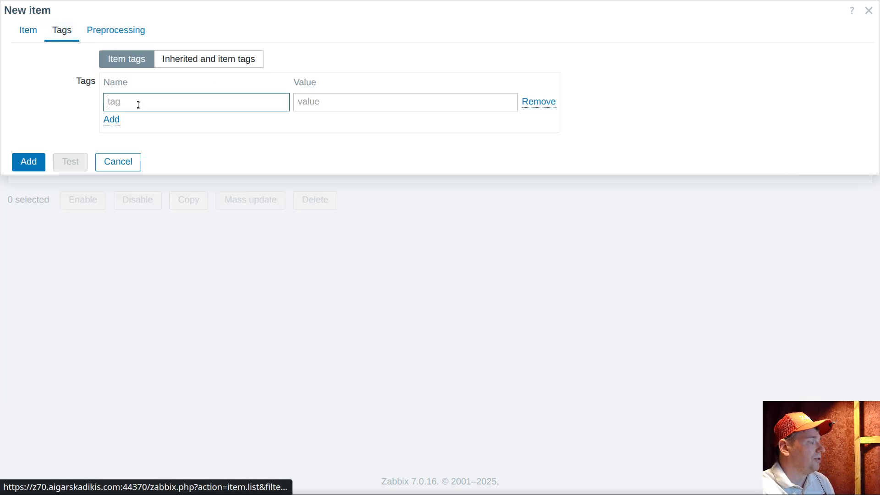
text(fs)
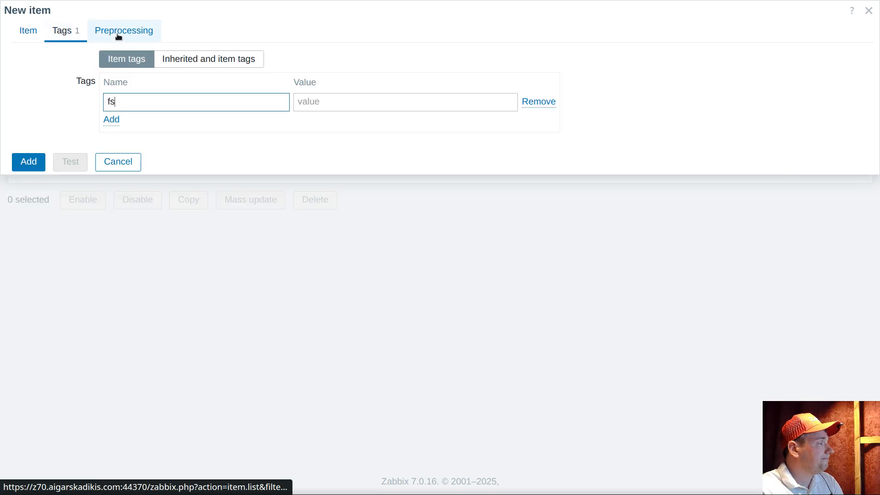
Add a JavaScript preprocessing step containing the findLargestFsByBytesTotal function and its return line, copied from notes.js in the code editor
click(118, 36)
click(130, 60)
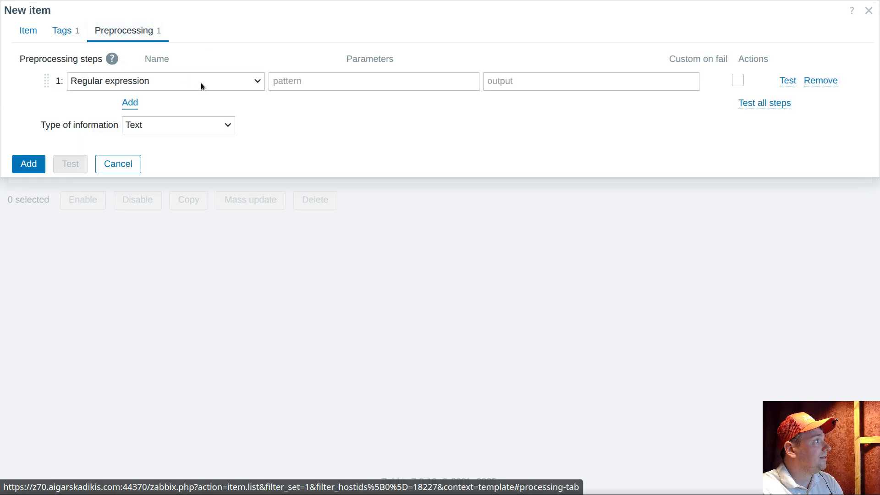
click(200, 83)
scroll(163, 220, down, 5)
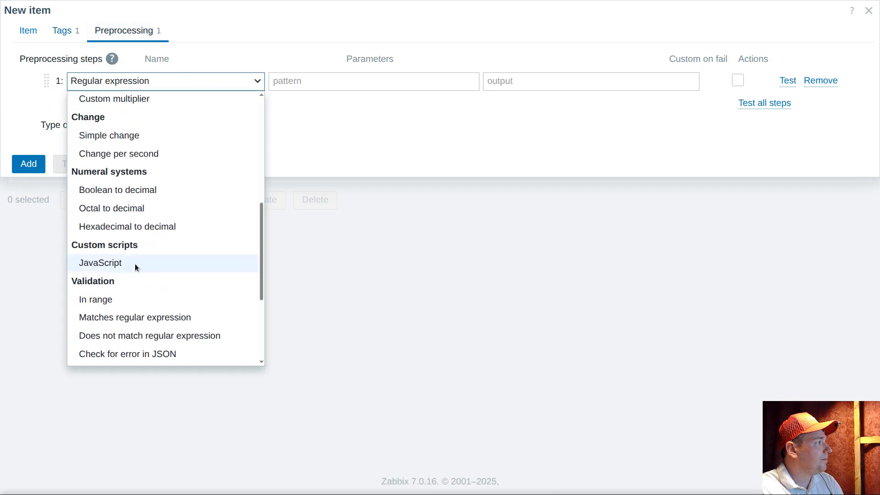
click(135, 263)
key(alt+Tab)
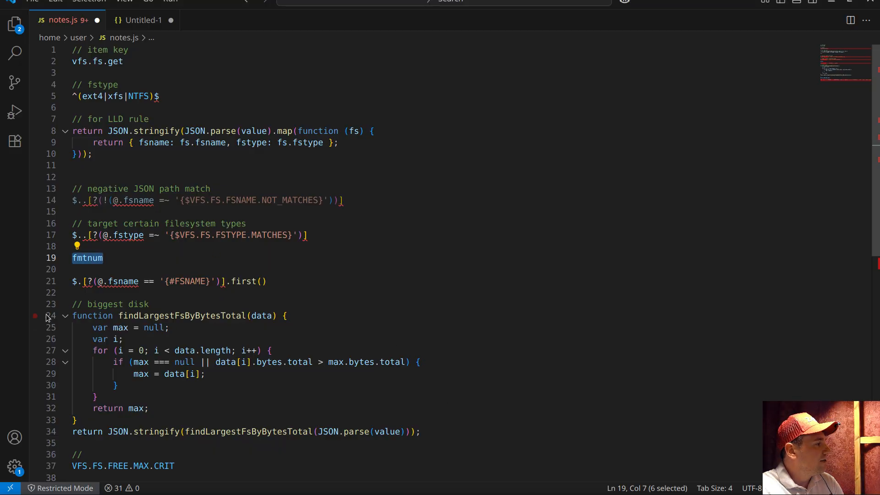
drag(48, 316, 50, 431)
key(ctrl+c)
key(alt+Tab)
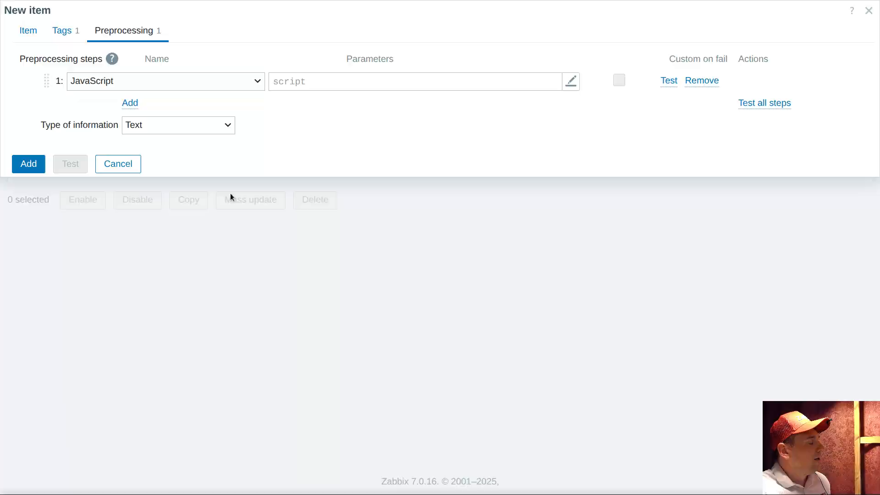
click(275, 82)
key(ctrl+v)
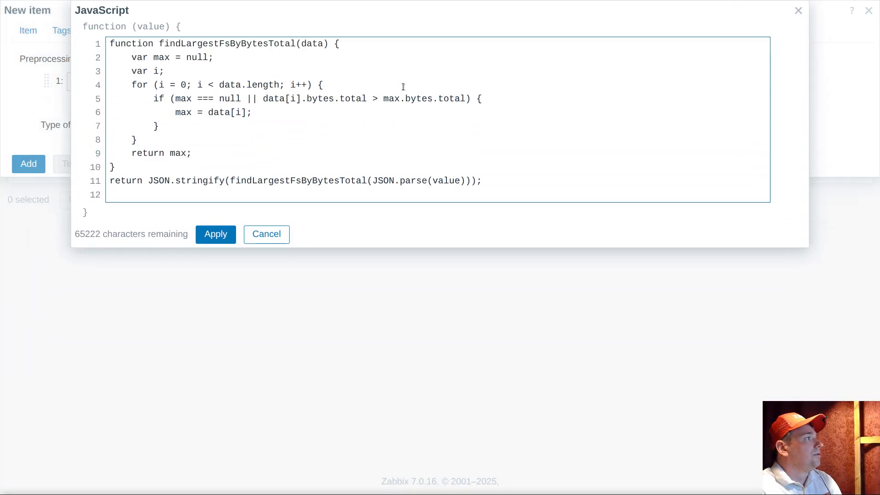
Review the script's loop and bytes.total comparison, remove its empty last line, and apply it to the biggest disk item
drag(137, 140, 94, 89)
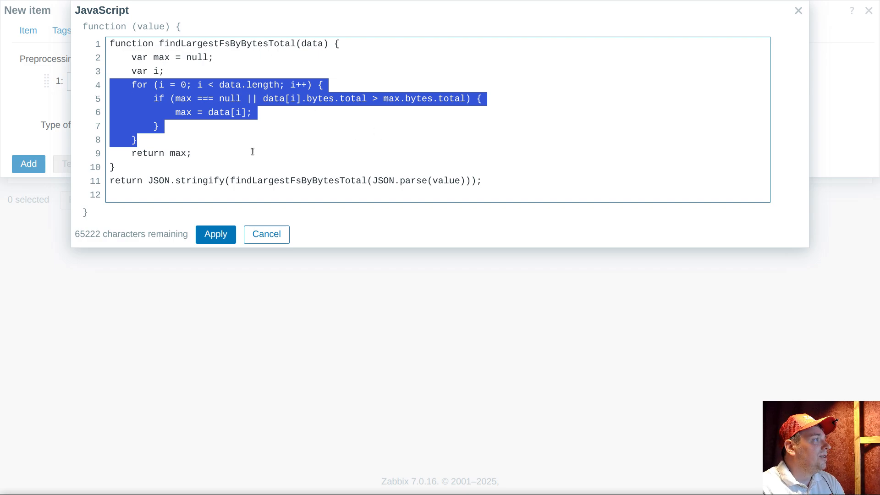
click(384, 112)
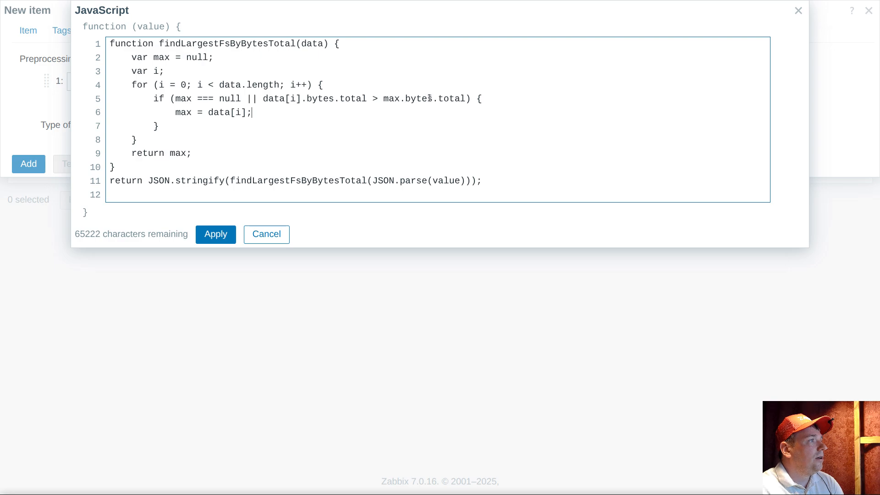
double_click(416, 99)
drag(417, 98, 450, 98)
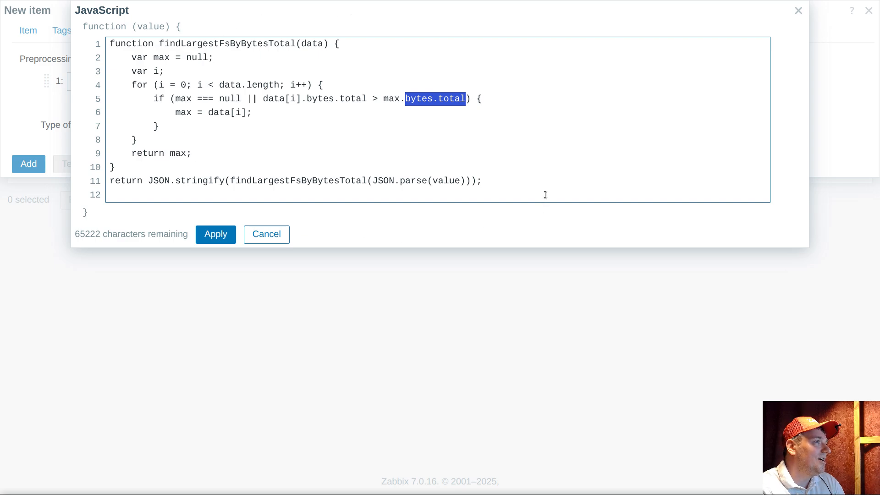
click(493, 182)
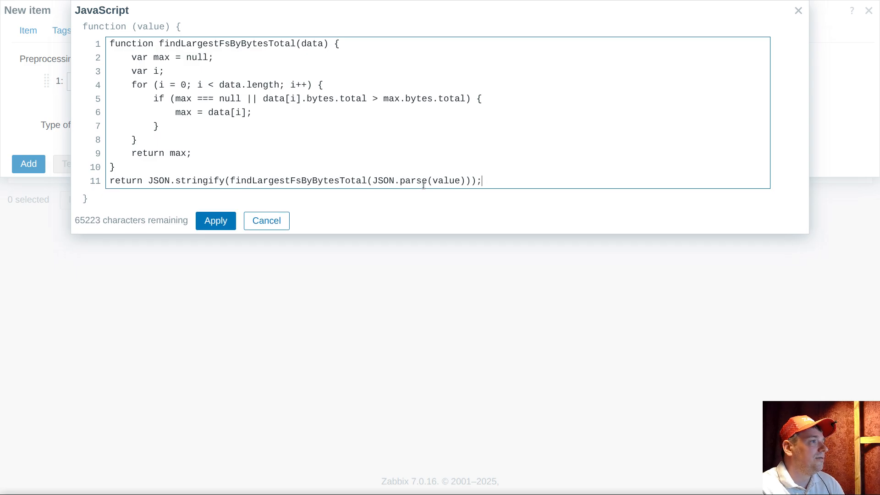
click(214, 231)
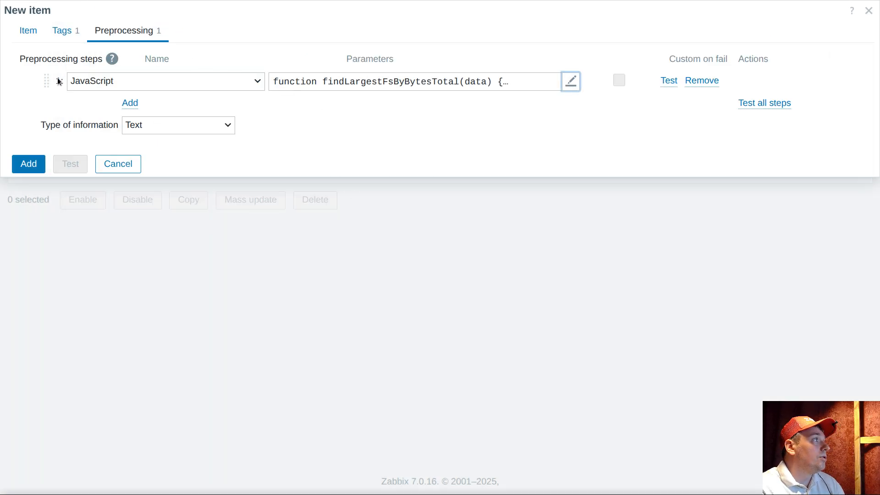
click(29, 30)
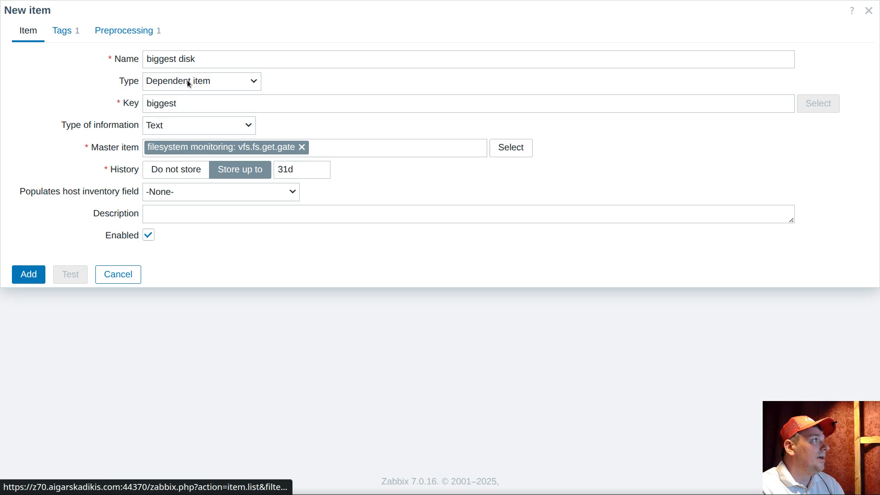
Save the new biggest disk item to the filesystem monitoring template and open the latest data view
click(39, 274)
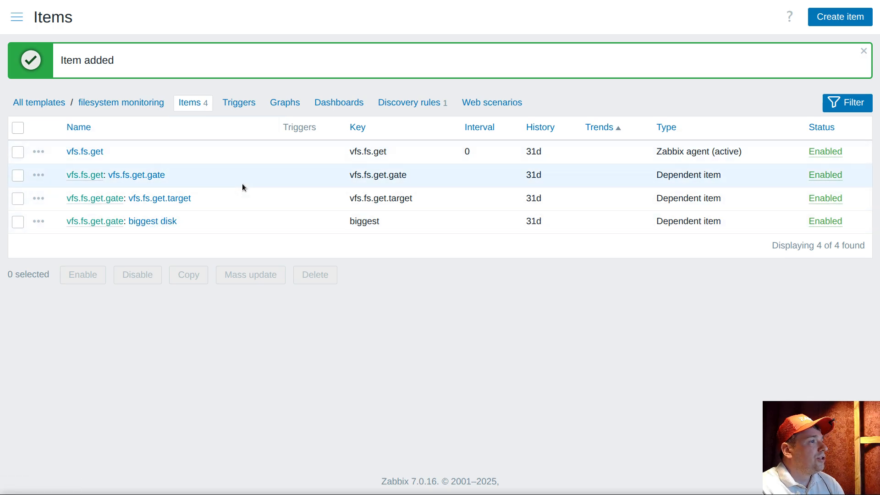
click(16, 17)
click(60, 111)
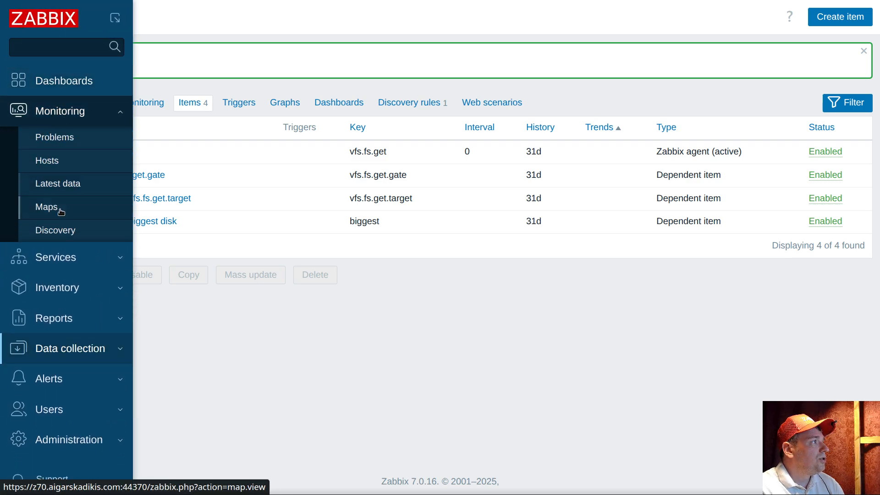
click(132, 187)
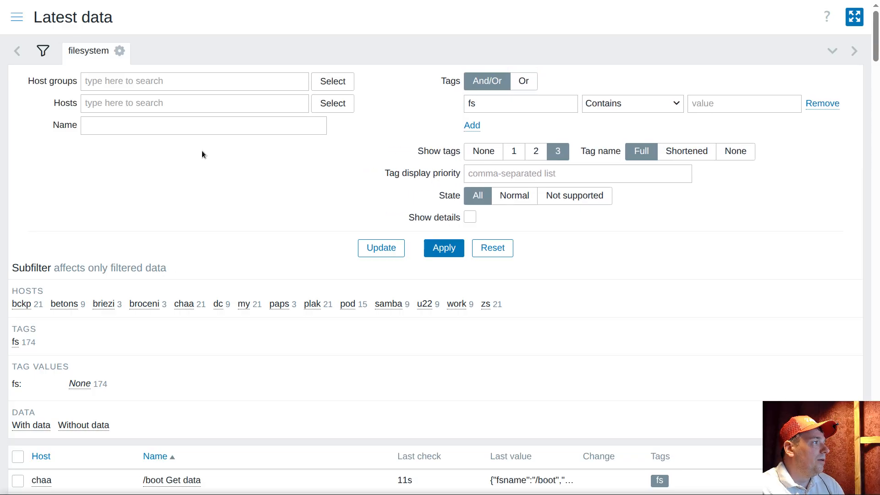
Filter the latest data by the item name biggest, keeping the fs tag condition
click(158, 128)
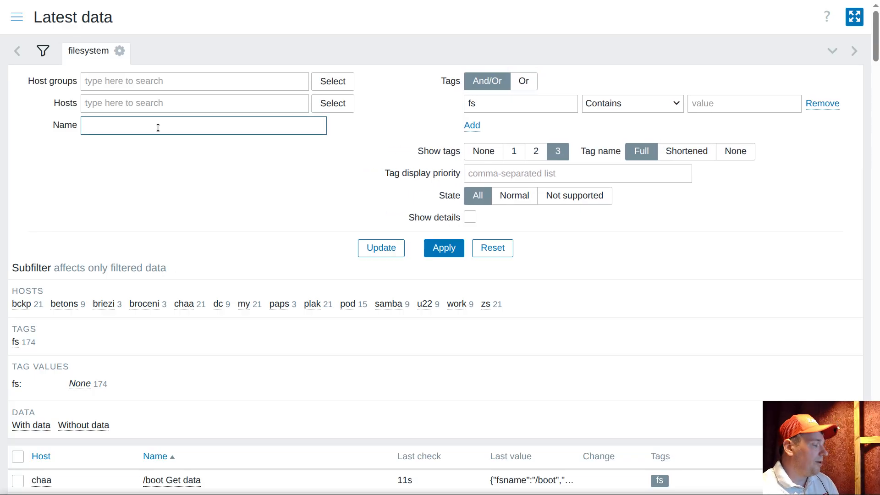
text(biggest)
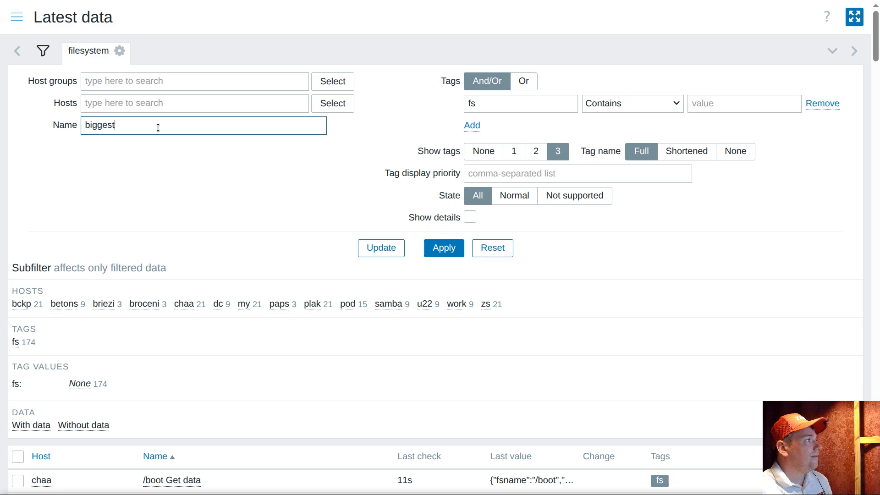
click(444, 248)
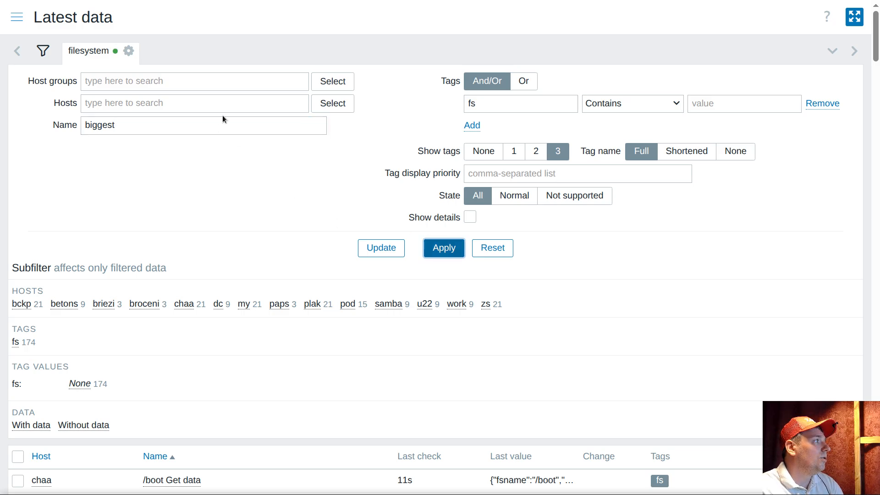
Inspect the full last value of the biggest disk item on host pod, highlighting its fsname, and close it
scroll(239, 172, down, 8)
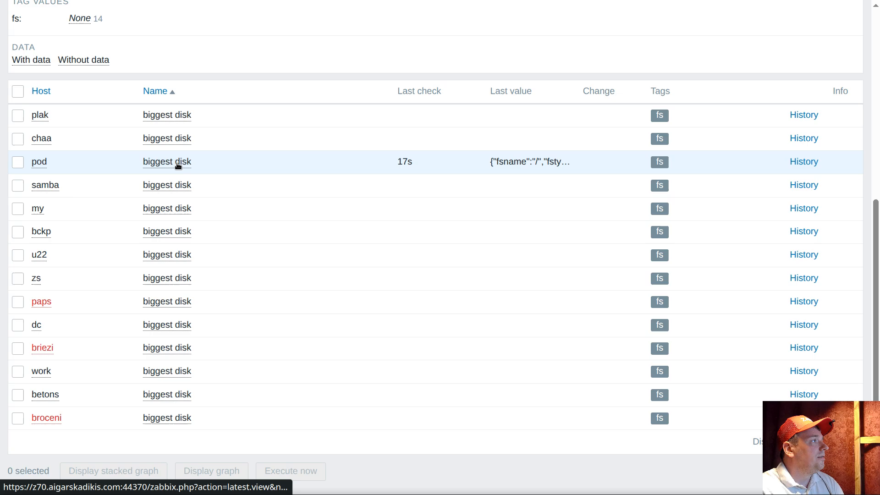
mouse_move(525, 164)
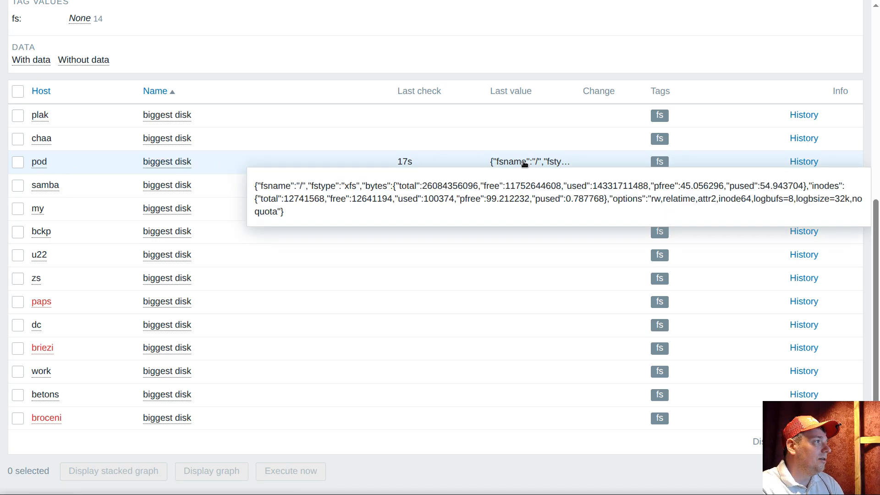
click(525, 163)
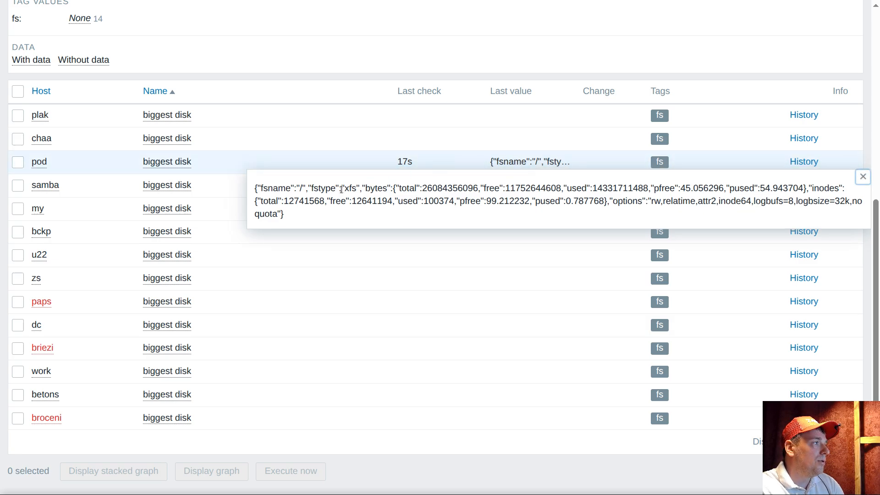
drag(295, 188, 306, 188)
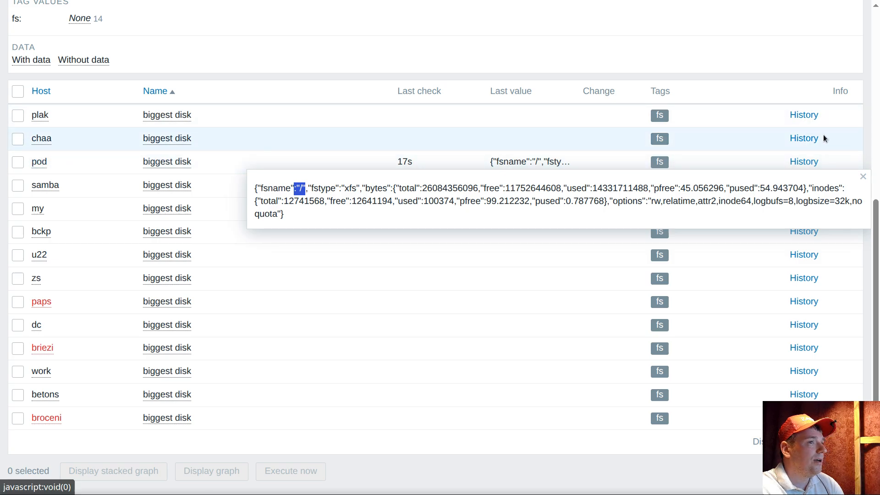
click(860, 177)
Reload the latest data and inspect the biggest disk value on host samba, highlighting its fsname and total bytes
right_click(208, 76)
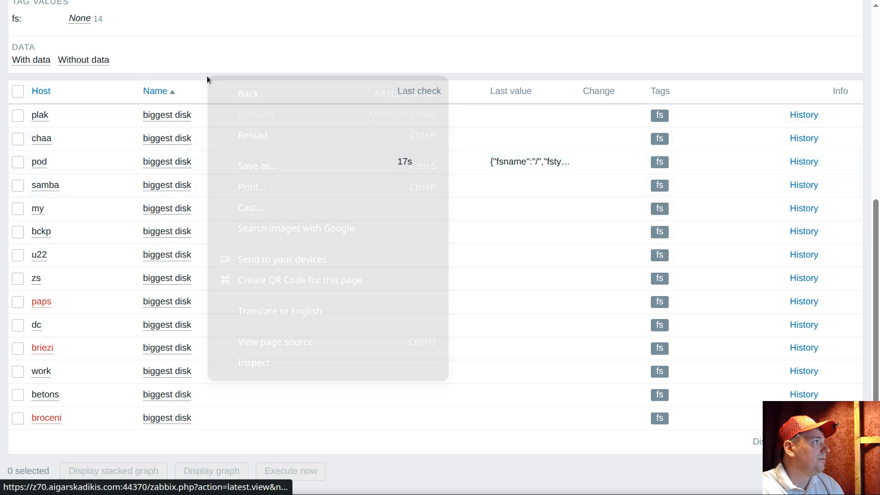
click(258, 136)
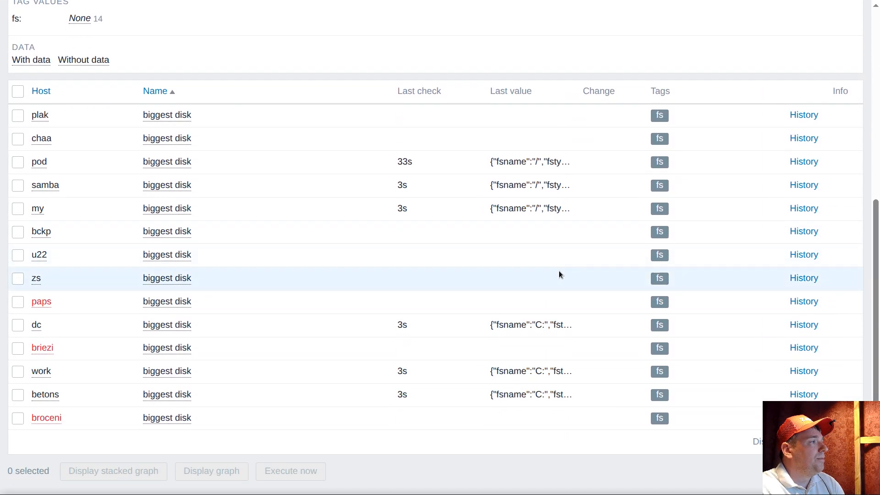
scroll(559, 275, down, 2)
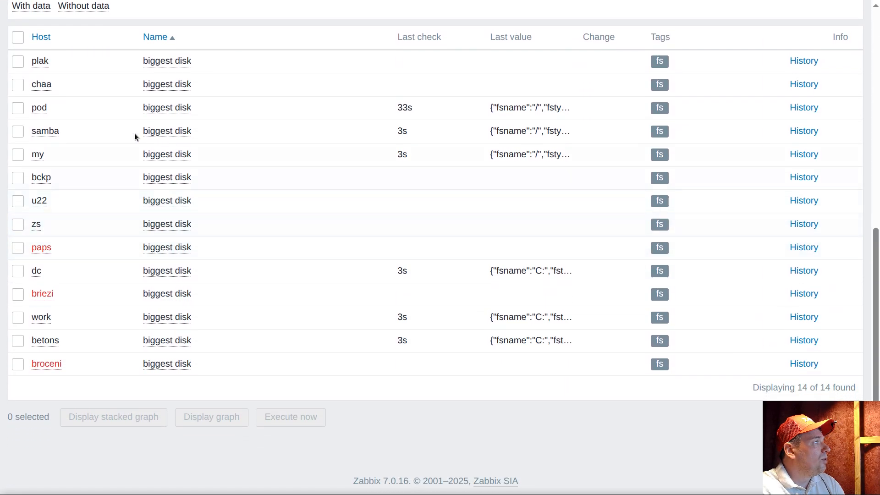
double_click(64, 132)
click(527, 131)
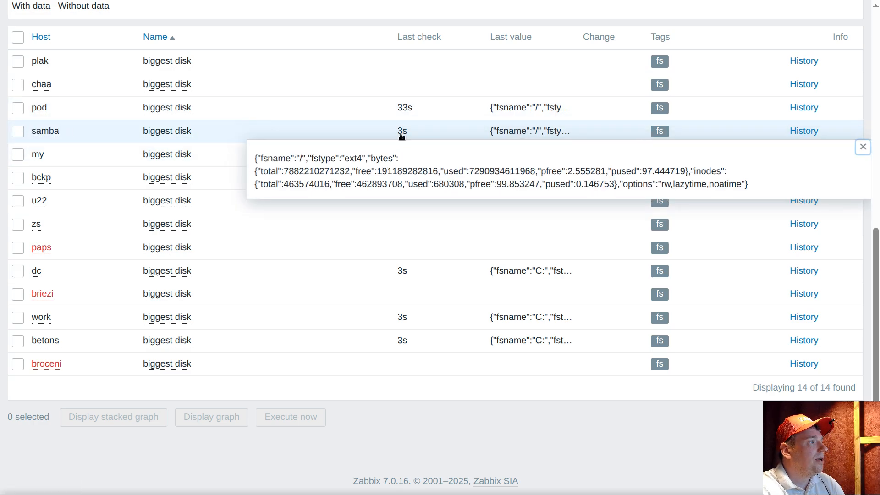
double_click(296, 158)
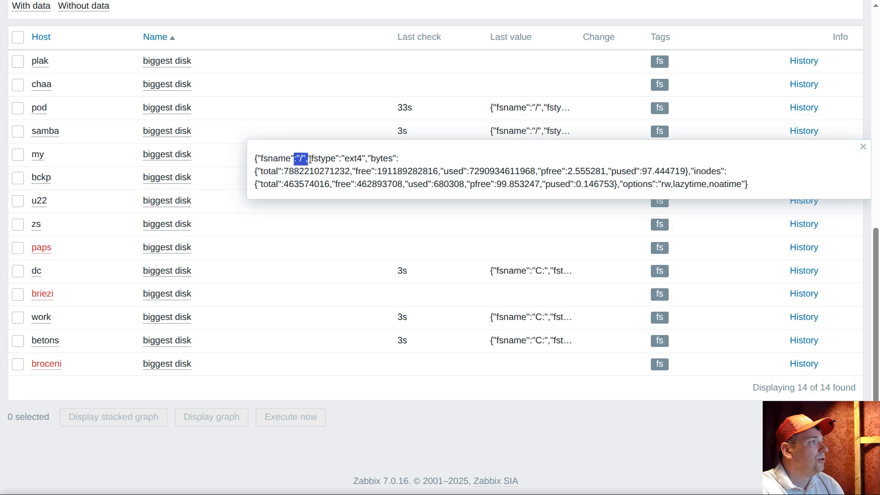
double_click(299, 171)
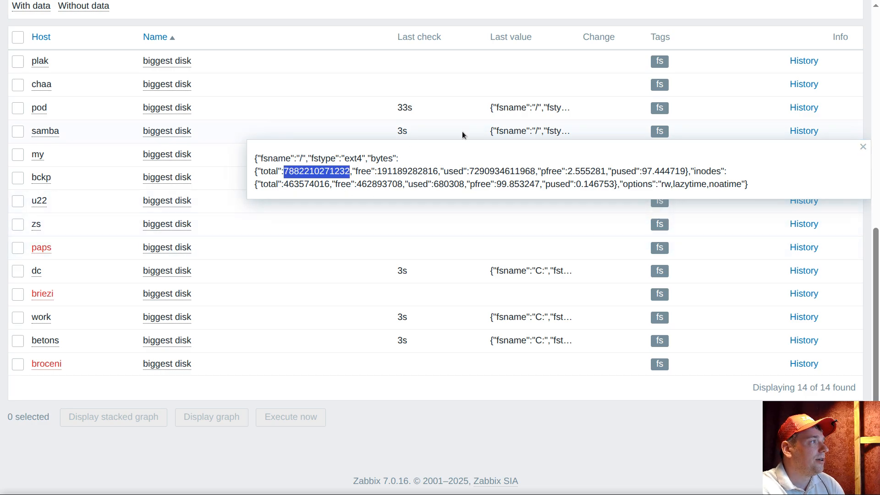
Close the open value pop-up and view the full biggest disk value for host dc
click(863, 148)
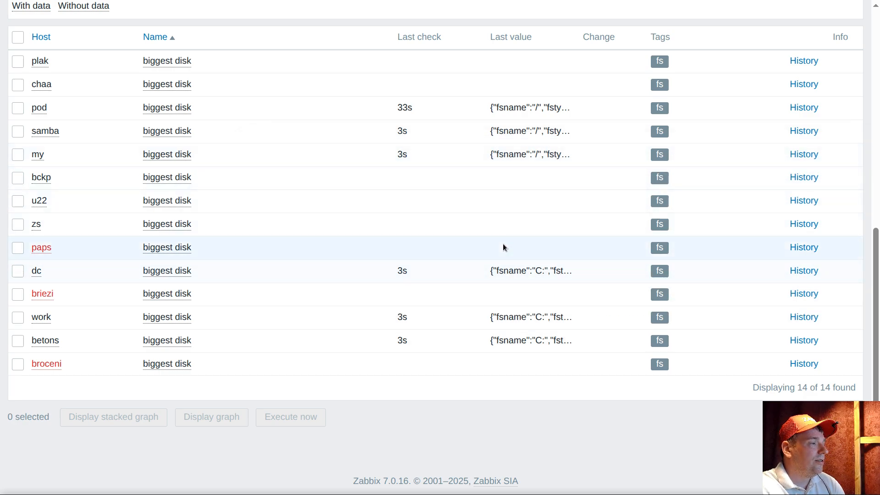
mouse_move(509, 273)
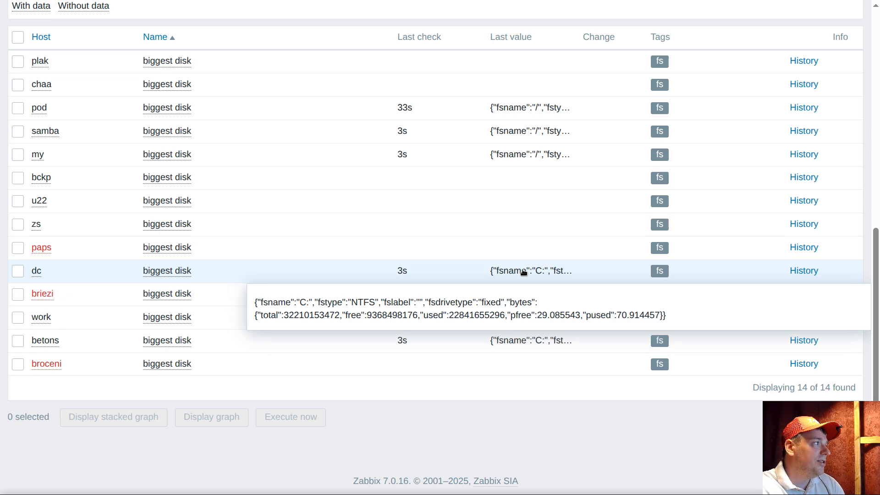
click(524, 272)
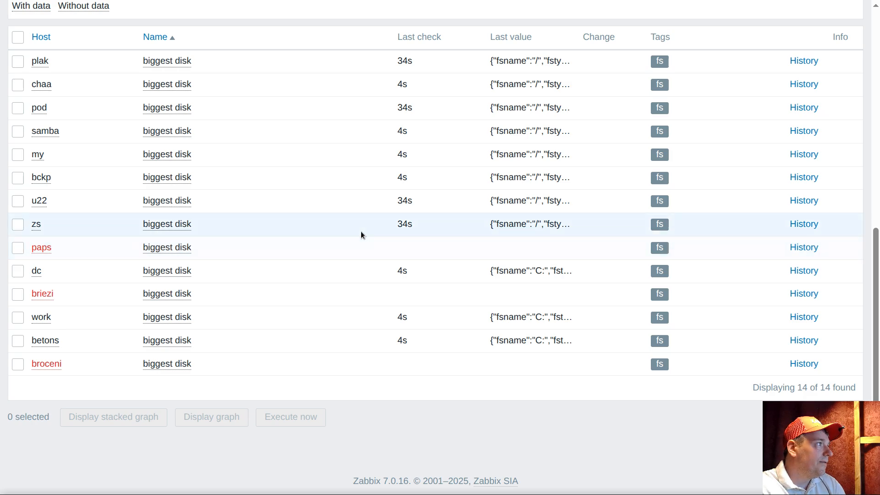
scroll(271, 211, up, 5)
scroll(119, 97, up, 4)
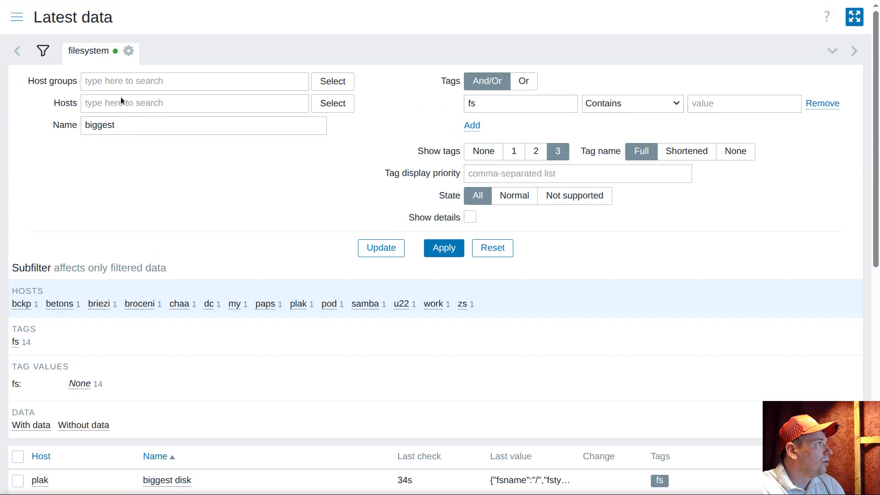
scroll(164, 120, down, 9)
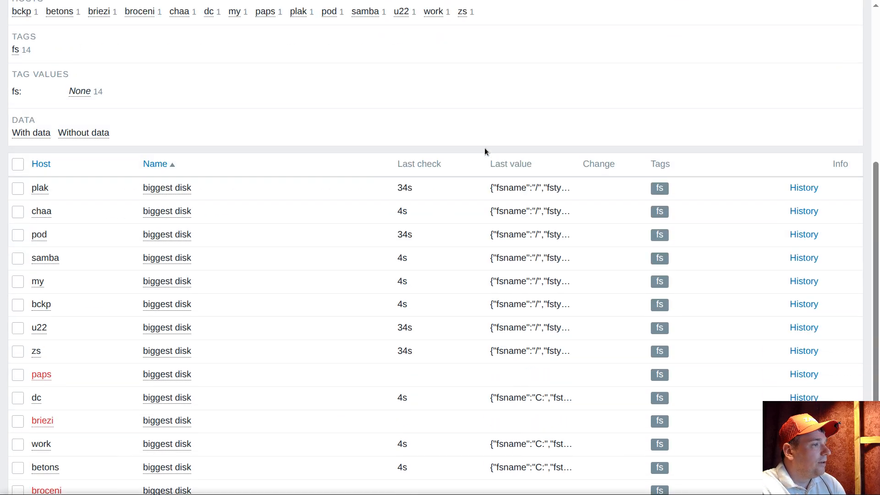
Copy the full JSON value of the biggest disk item for host dc
click(541, 272)
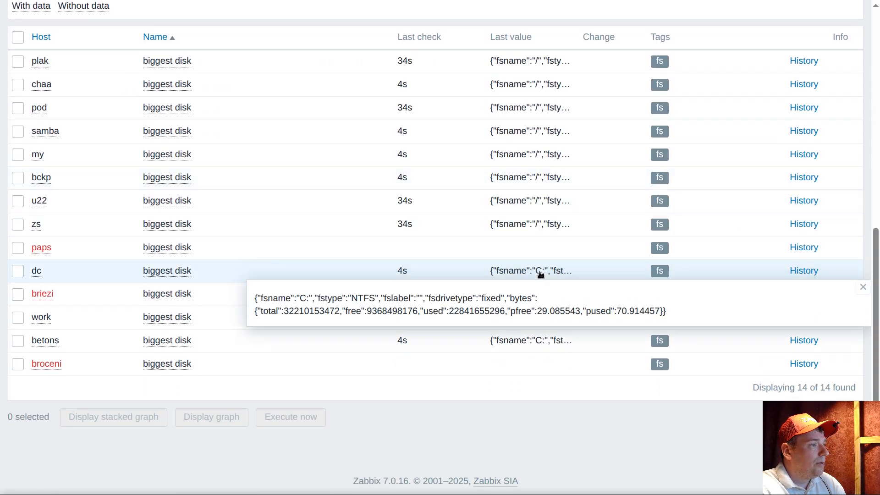
triple_click(480, 299)
right_click(479, 301)
click(526, 320)
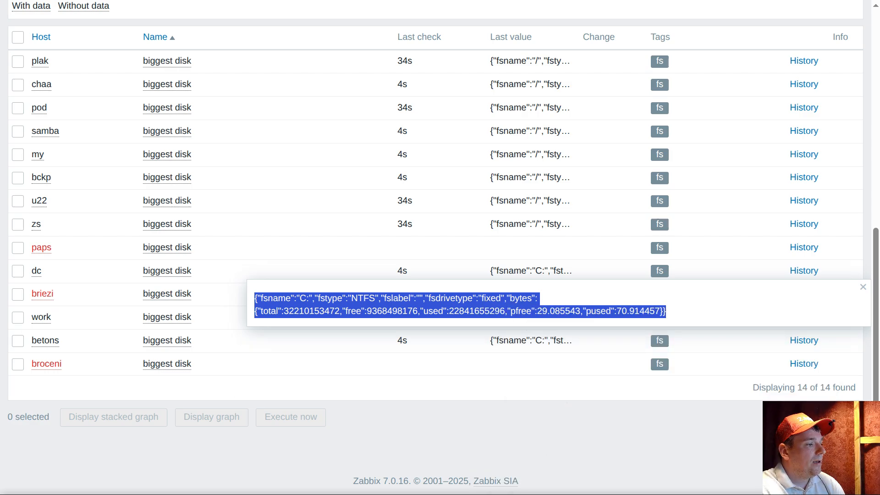
In Visual Studio Code, replace the content of Untitled-1 with the copied JSON and format the document
key(alt+Tab)
click(145, 21)
click(341, 167)
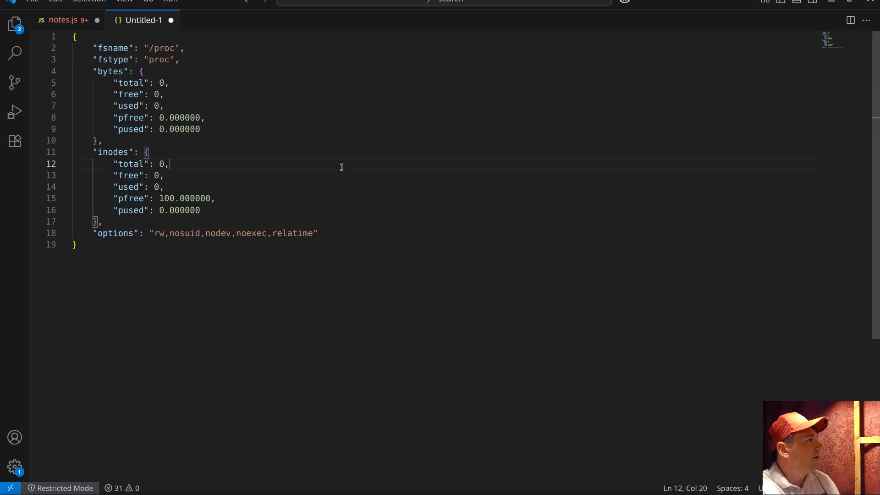
key(ctrl+a)
key(ctrl+v)
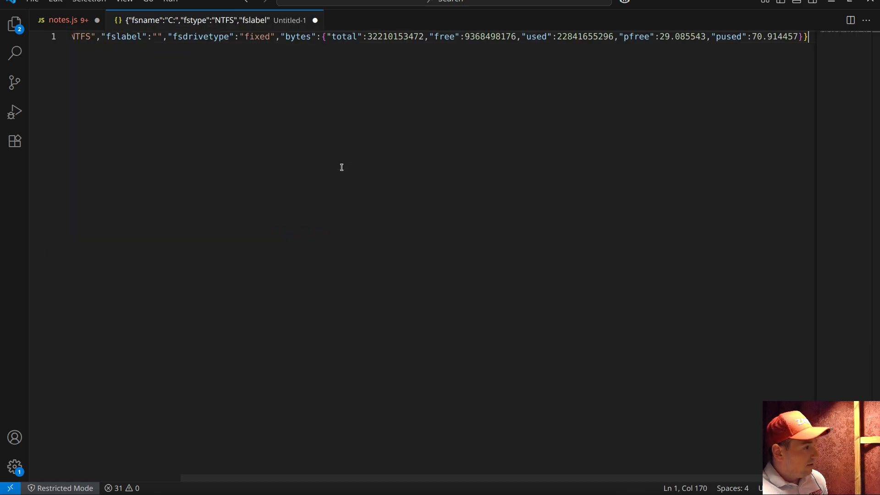
right_click(174, 37)
click(213, 89)
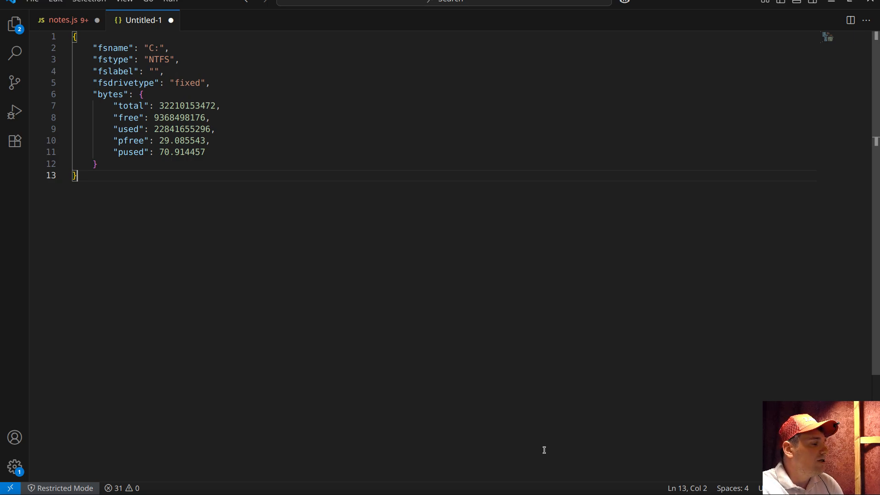
Switch back to Zabbix and open the item list of the filesystem monitoring template
key(alt+Tab)
scroll(92, 105, up, 5)
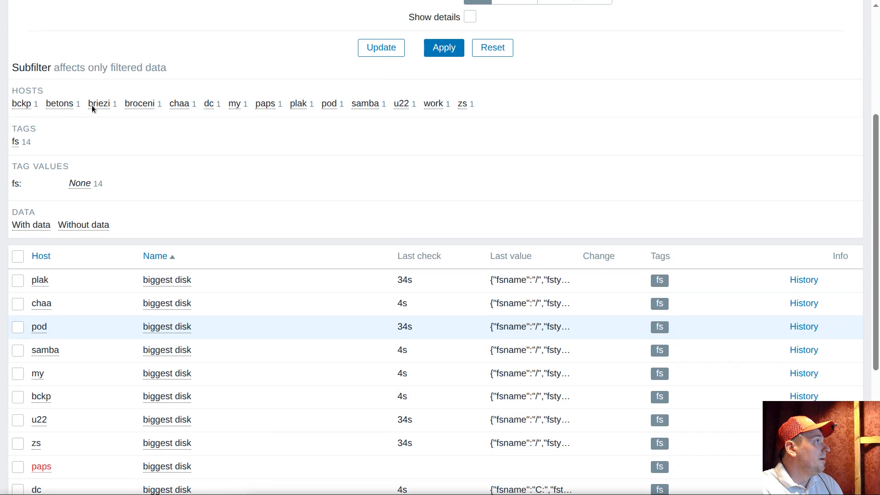
scroll(92, 109, up, 4)
click(17, 18)
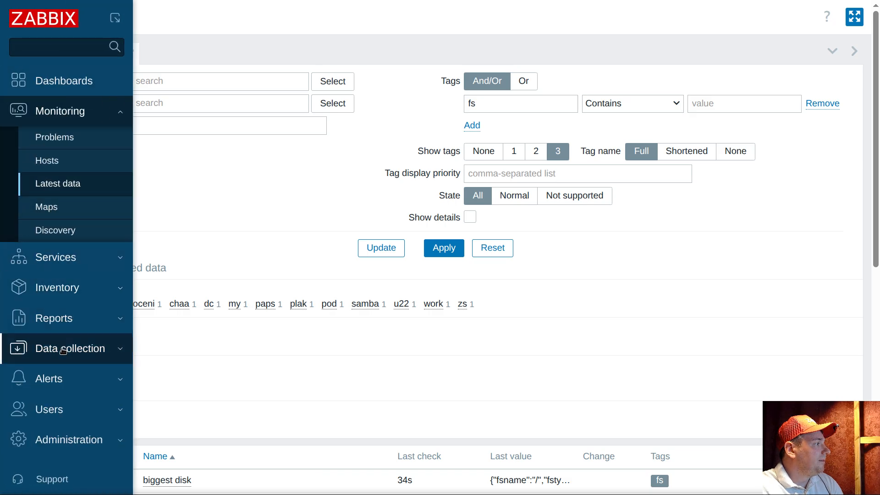
click(63, 350)
click(67, 304)
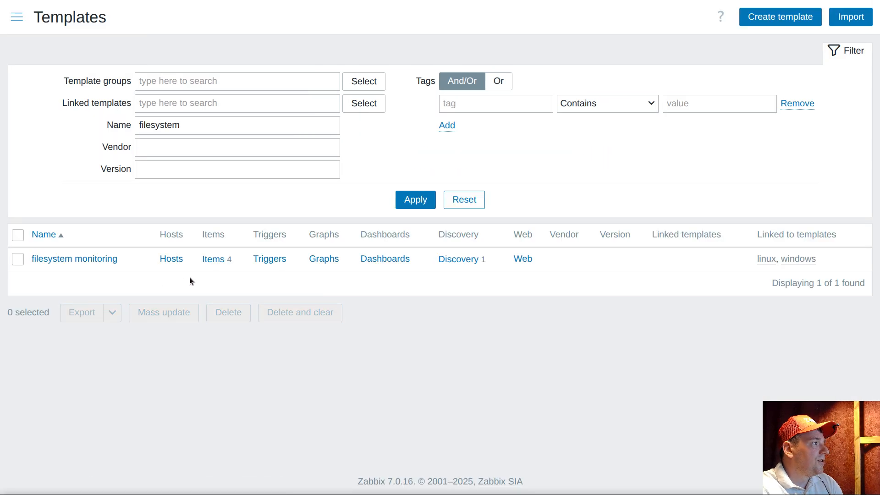
click(214, 260)
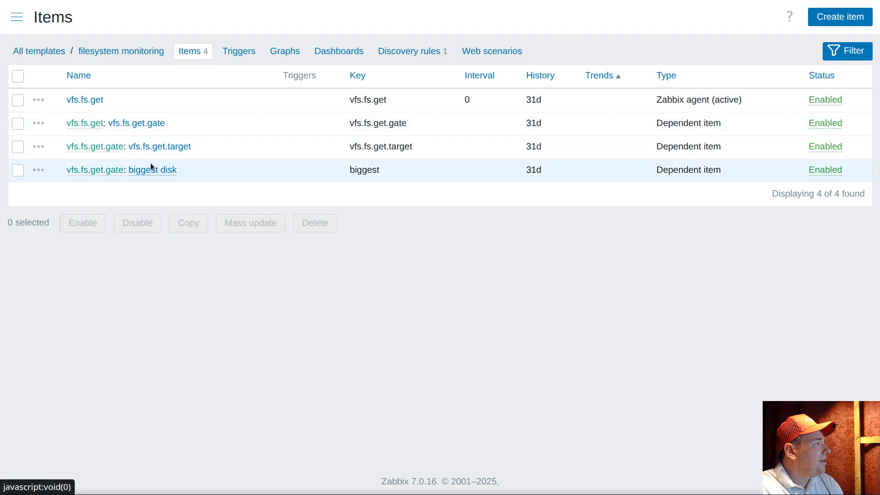
Start creating a dependent item with biggest disk as its master item
drag(177, 171, 128, 171)
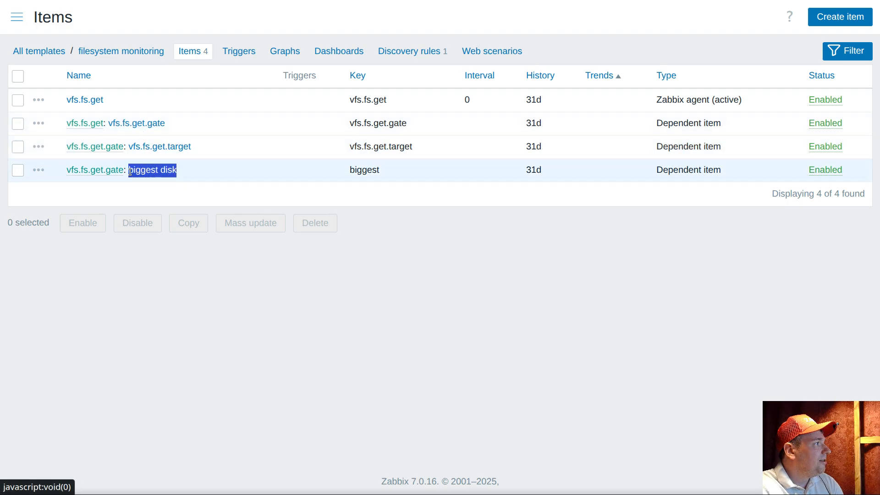
drag(411, 482, 424, 482)
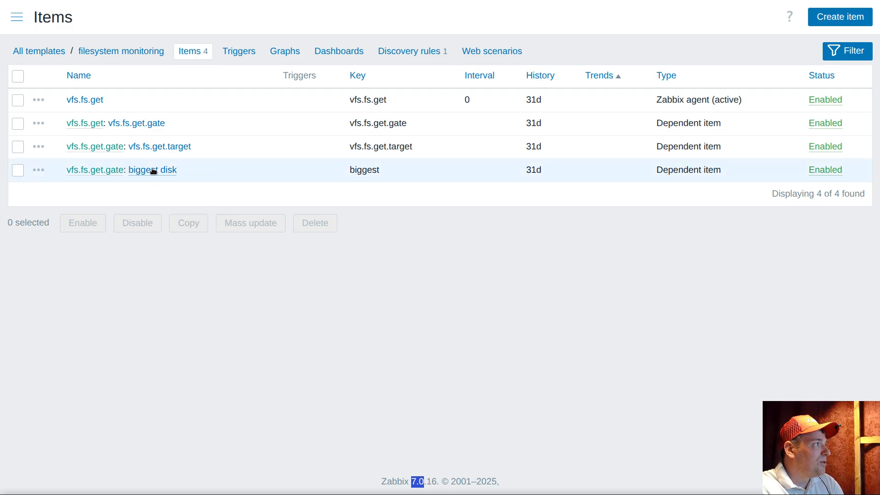
click(39, 170)
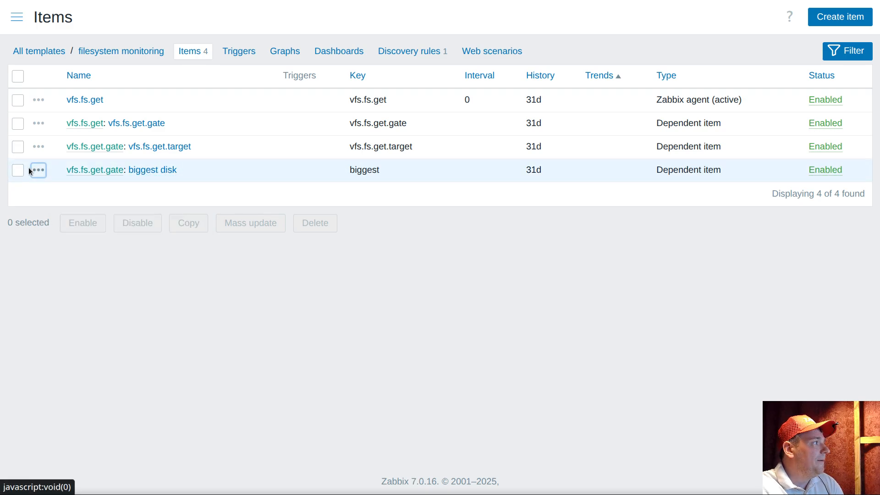
click(37, 170)
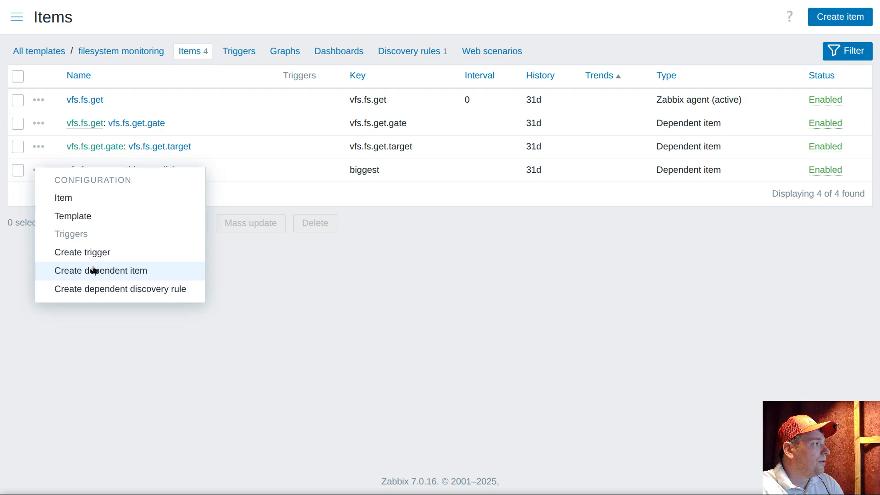
click(137, 270)
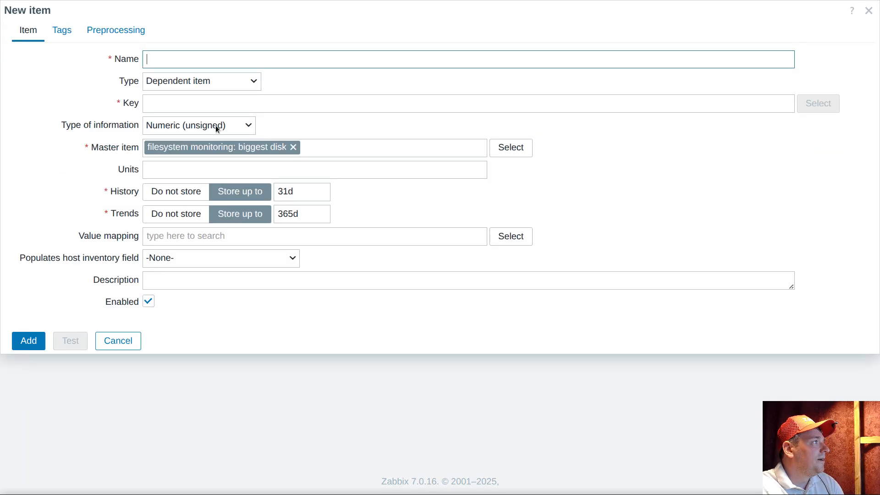
Set both the key and the name of the new item to biggest.bytes.used, and its units to B
click(180, 103)
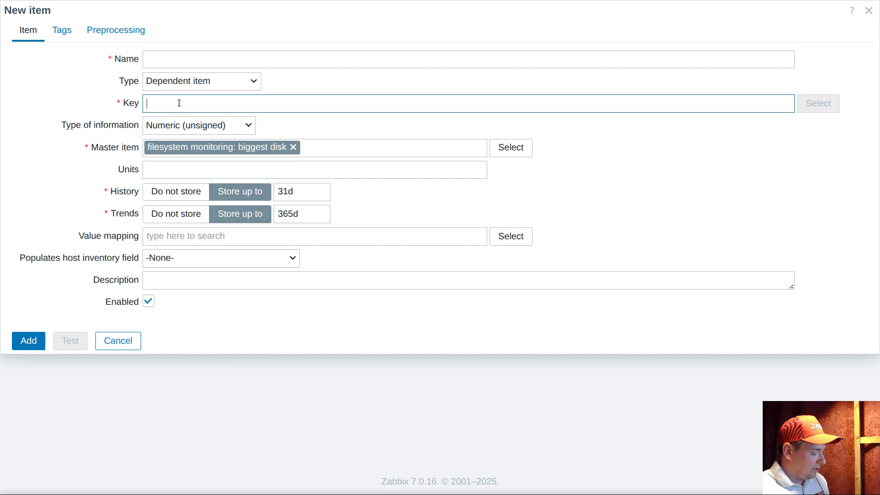
text(biggest)
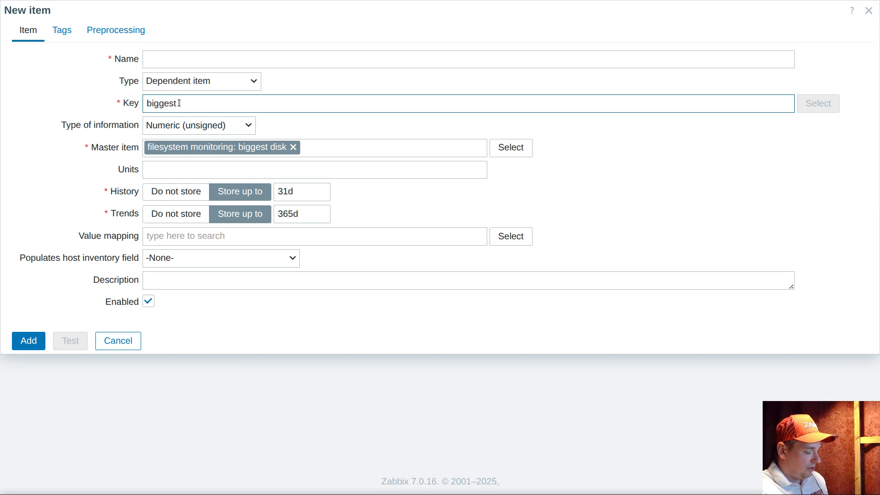
text(.bytes)
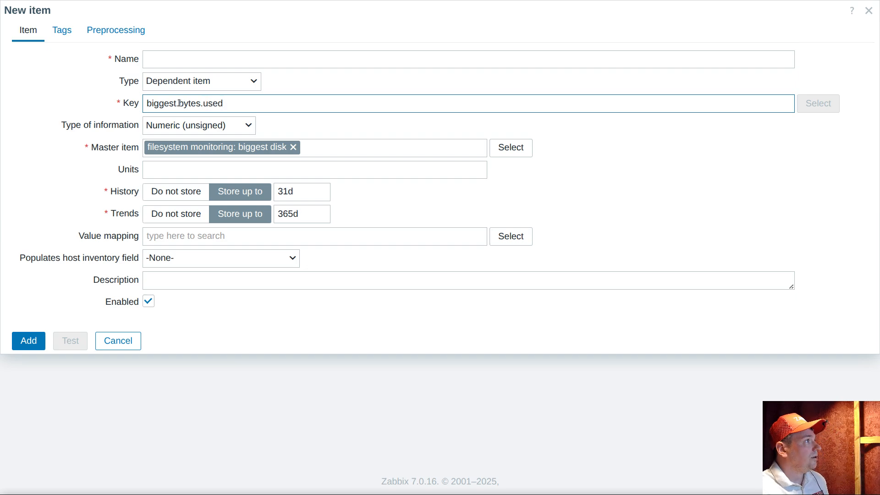
text(.used)
key(ctrl+a)
key(ctrl+c)
click(190, 64)
key(ctrl+v)
click(171, 163)
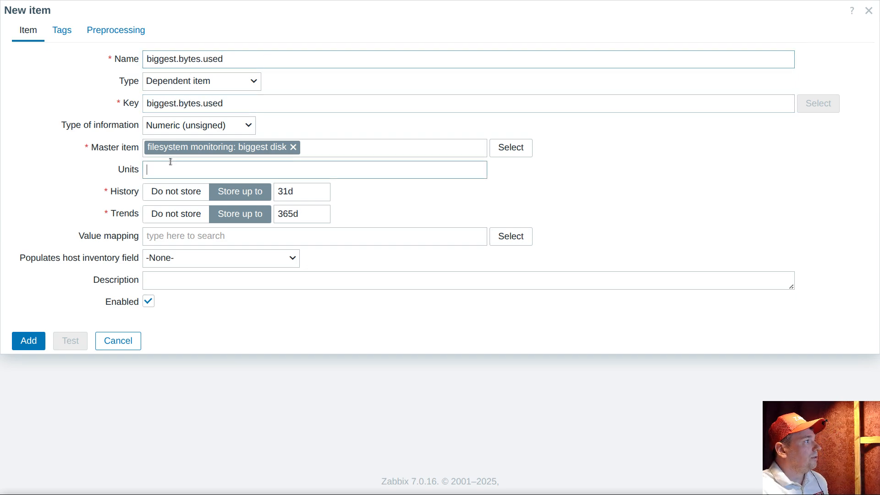
text(B)
Check in the formatted JSON in Visual Studio Code how the used field is nested under bytes, and return to Zabbix
key(alt+Tab)
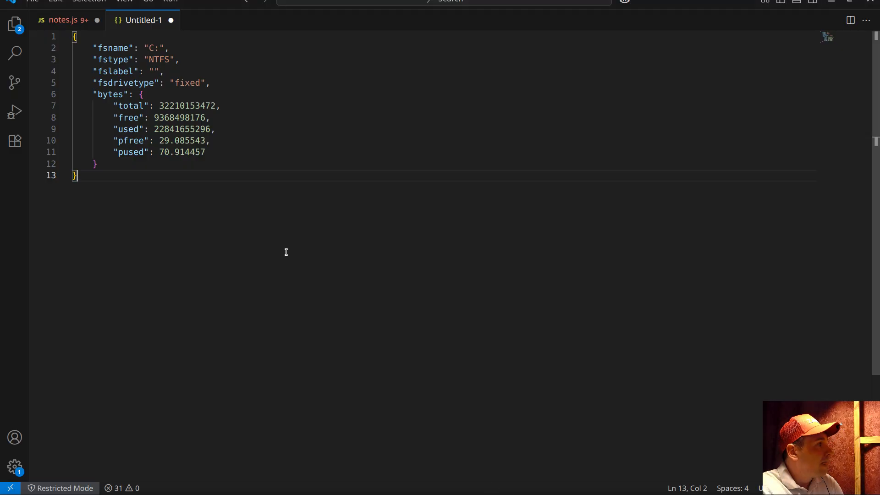
double_click(128, 129)
right_click(128, 130)
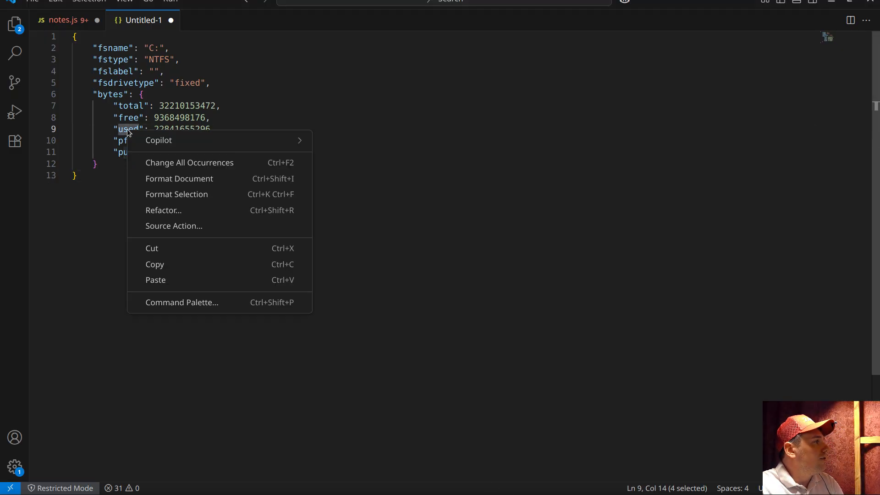
click(113, 95)
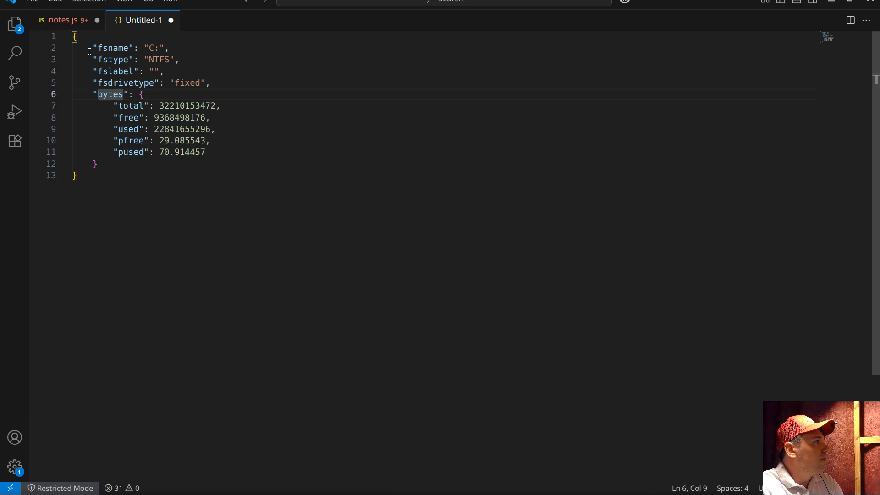
key(alt+Tab)
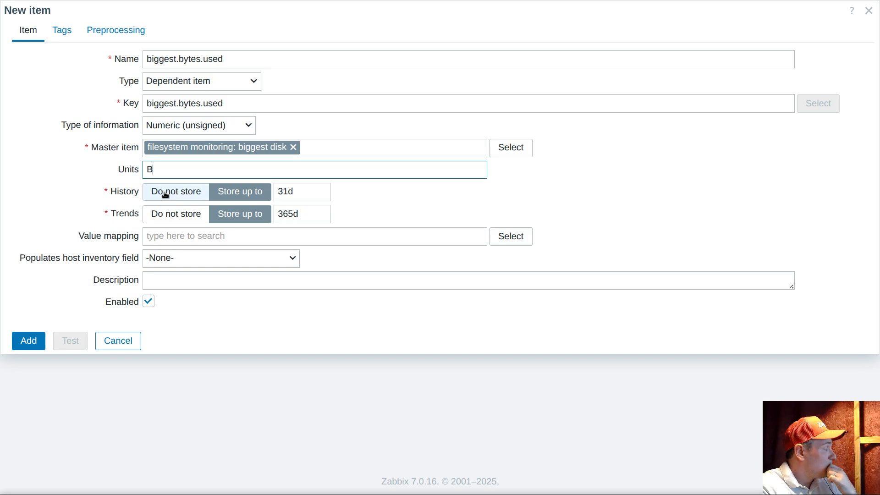
Add a JSONPath preprocessing step to the new item with the path $.bytes.used
click(102, 29)
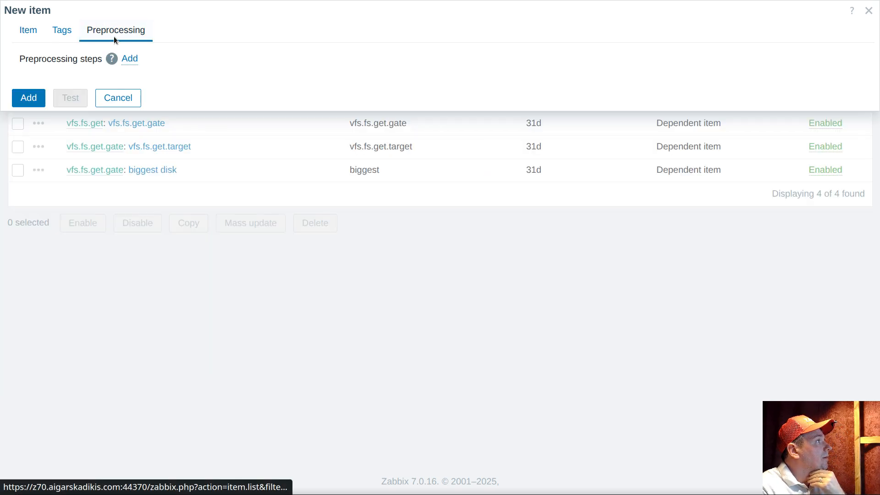
click(130, 60)
click(172, 80)
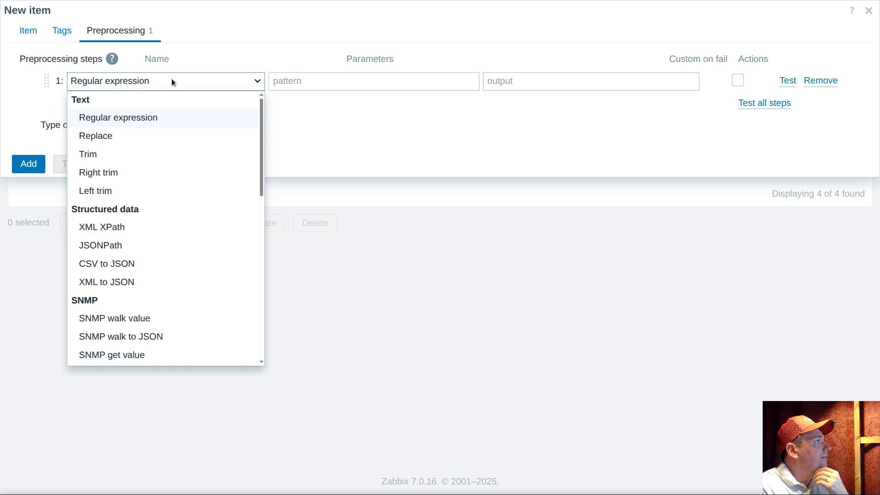
click(115, 247)
click(288, 80)
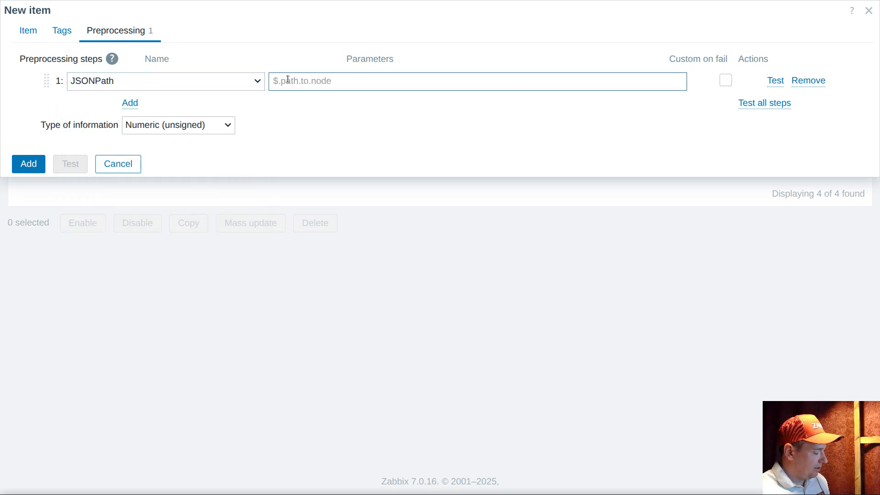
text($.b)
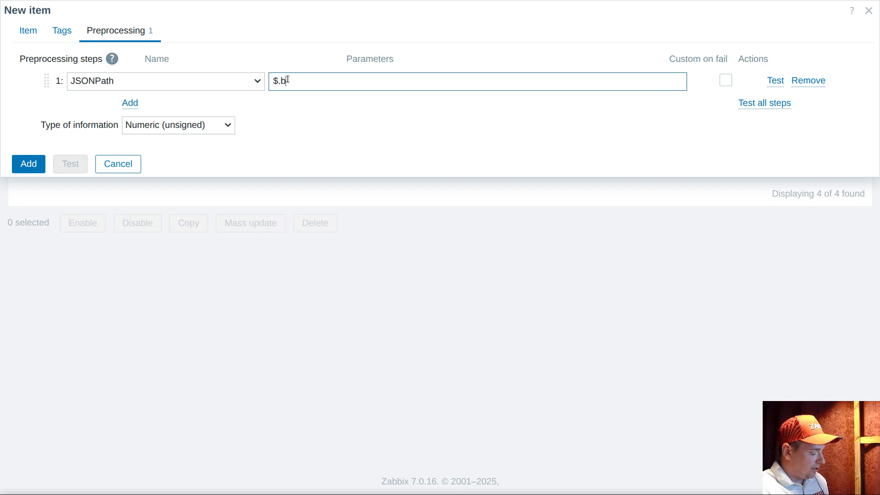
text(ytes.used)
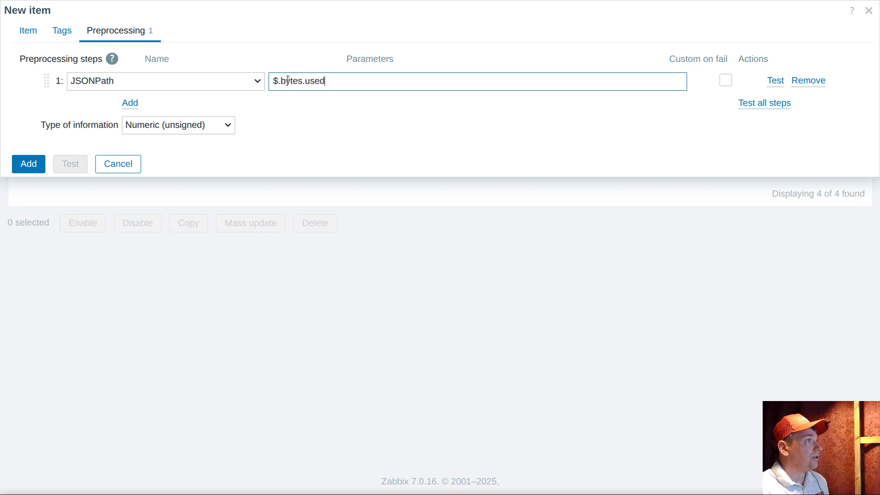
Review the main settings of the biggest.bytes.used item and add it to the template
click(25, 28)
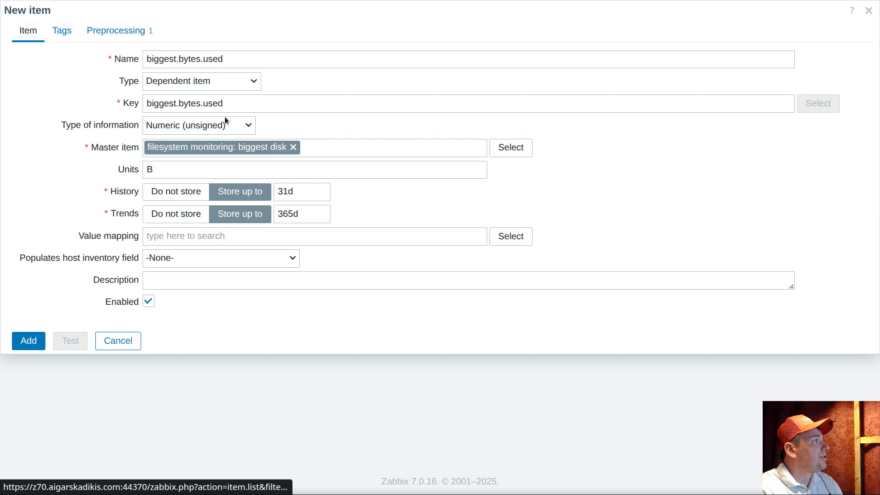
double_click(158, 170)
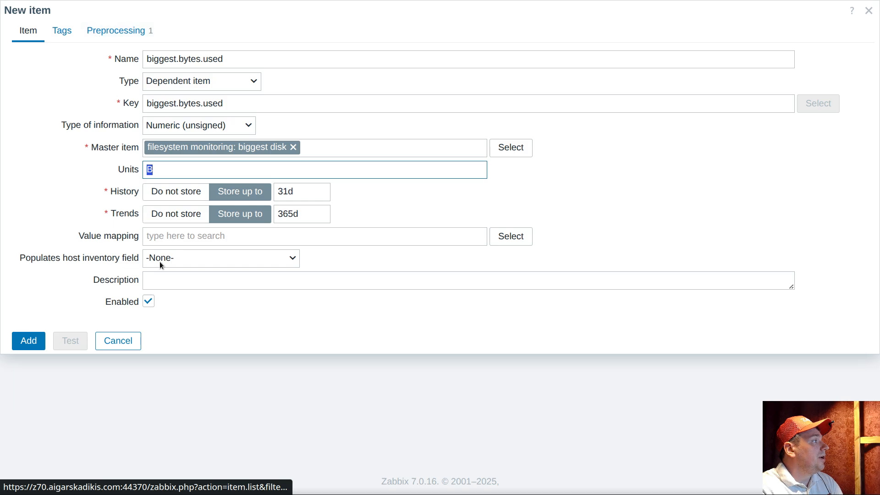
click(28, 341)
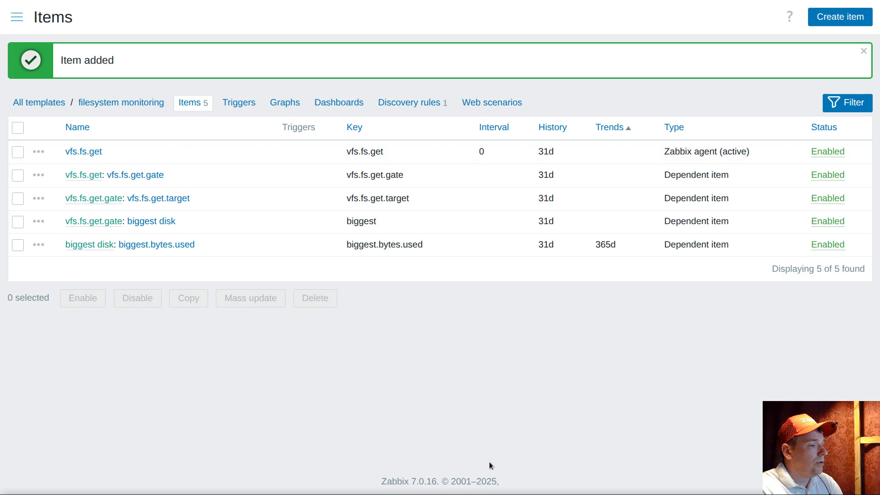
Check the JSON fields in Visual Studio Code, then clone the biggest.bytes.used item in Zabbix with key and name biggest.bytes.free
key(alt+Tab)
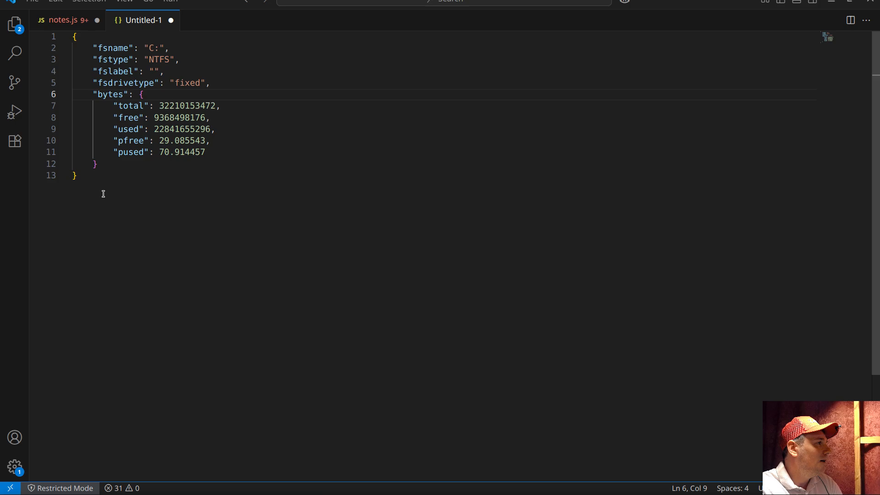
key(alt+Tab)
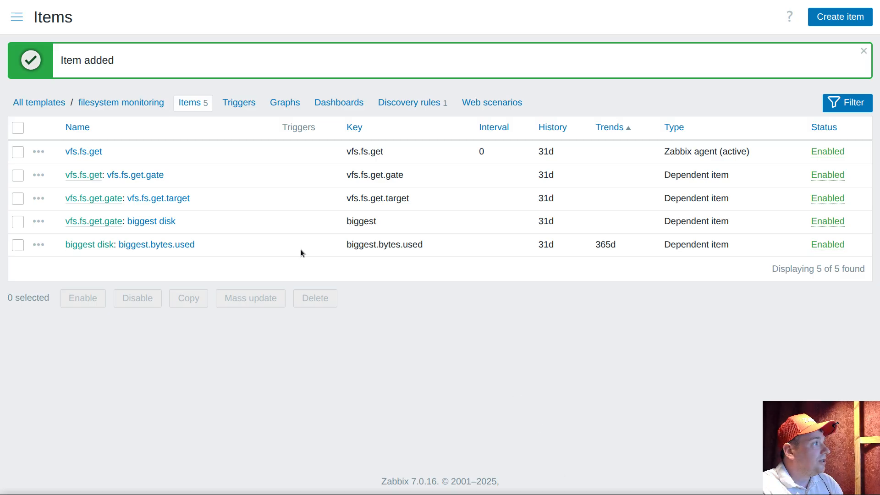
click(158, 245)
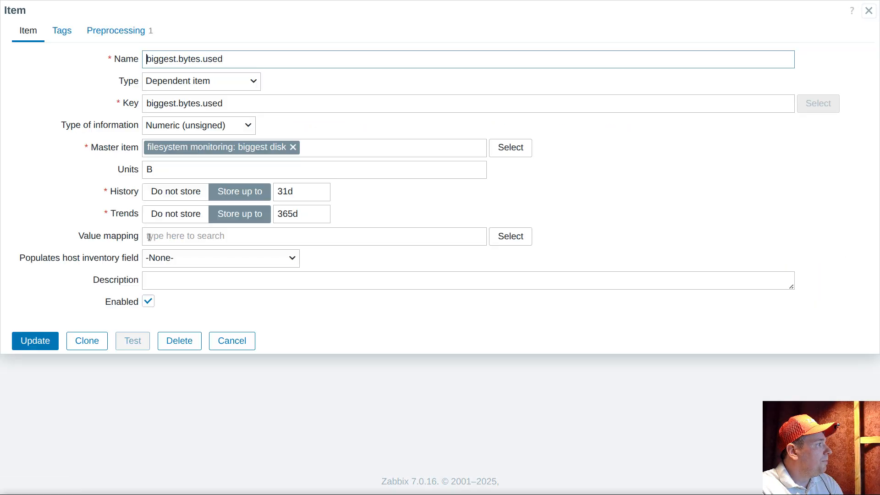
click(86, 341)
double_click(216, 103)
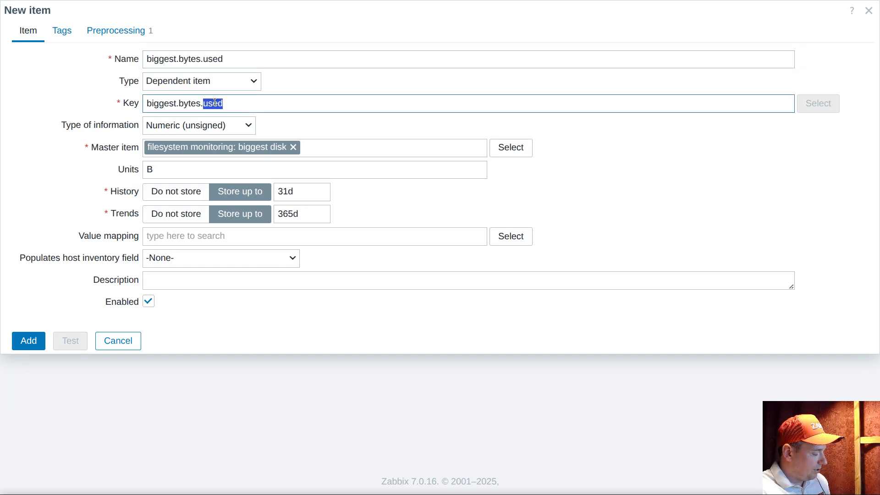
text(free)
double_click(212, 103)
key(ctrl+c)
double_click(214, 59)
key(ctrl+v)
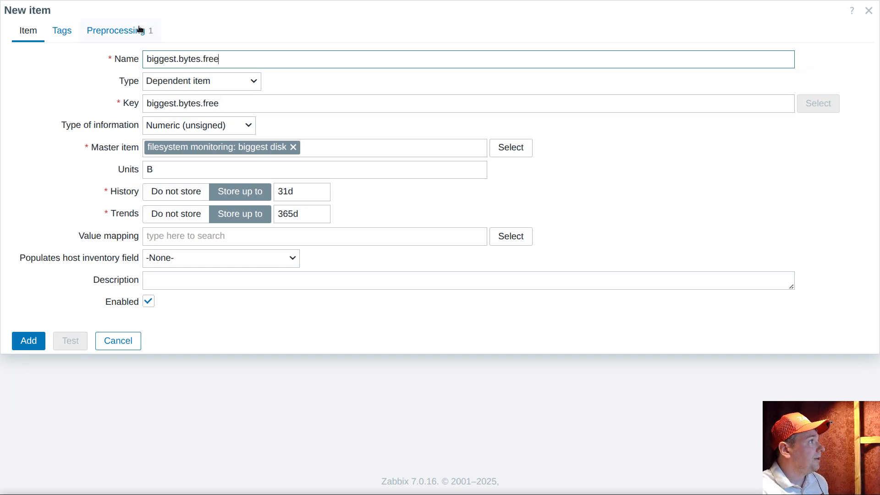
Set the cloned item's JSONPath preprocessing parameter to $.bytes.free and add the item to the template
click(140, 30)
double_click(320, 82)
key(ctrl+v)
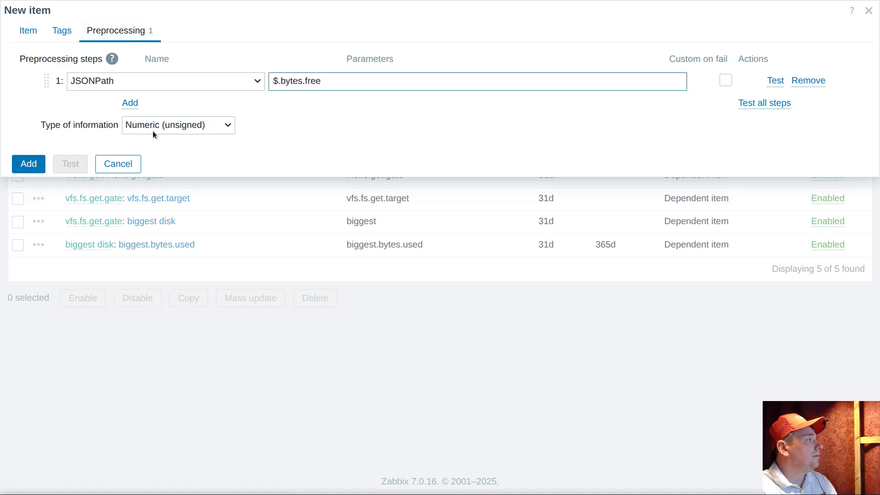
click(28, 164)
Clone the biggest.bytes.free item and set the copy's key and name to biggest.bytes.pfree
click(175, 270)
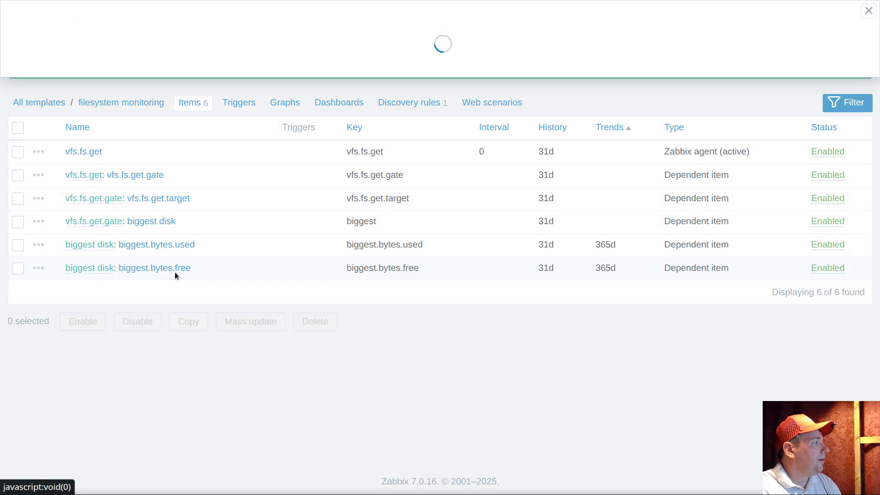
click(102, 341)
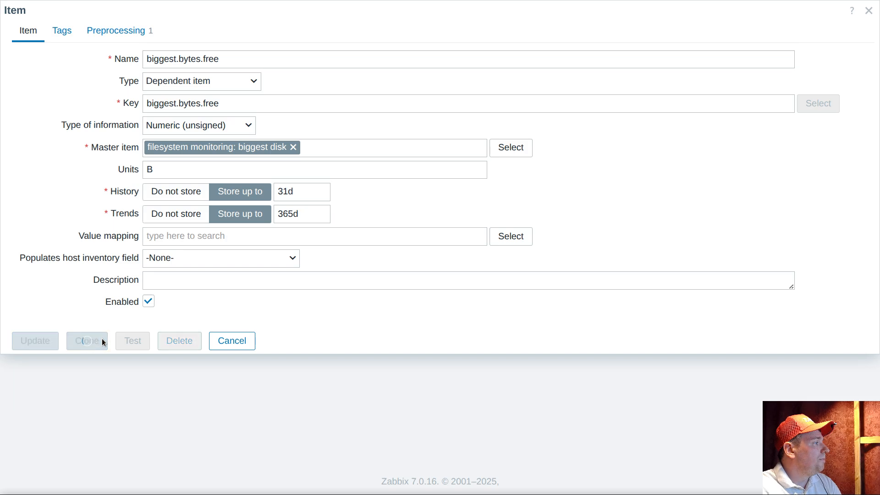
click(204, 102)
text(p)
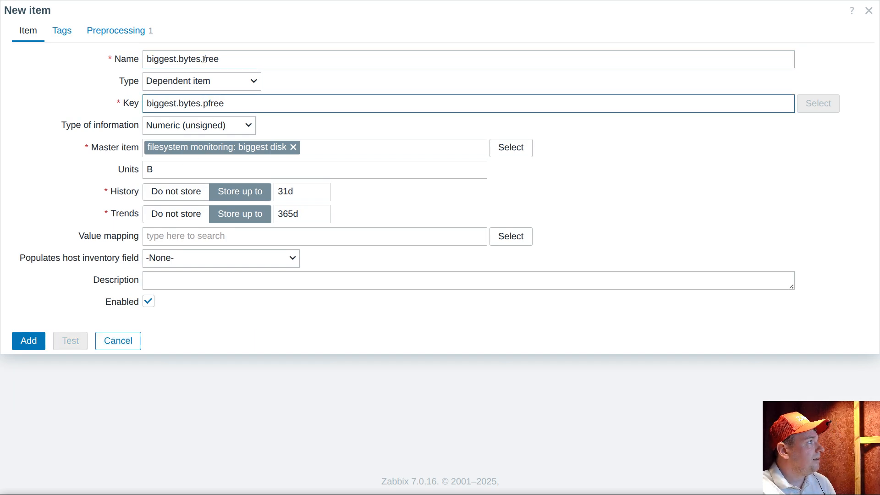
click(204, 60)
Change the cloned item's JSONPath to $.bytes.pfree and its type of information to Numeric (float)
click(116, 30)
click(306, 83)
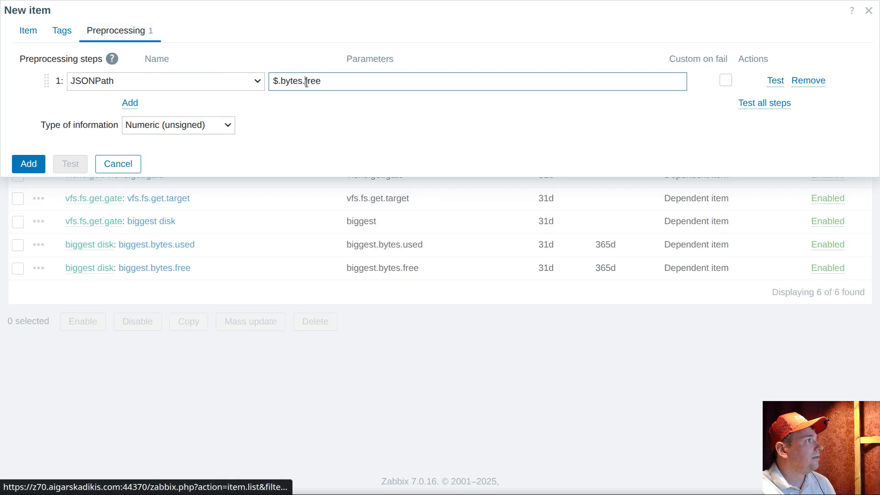
text(p)
click(200, 128)
click(166, 161)
Set the units of the biggest.bytes.pfree item to % and add it to the template
click(28, 31)
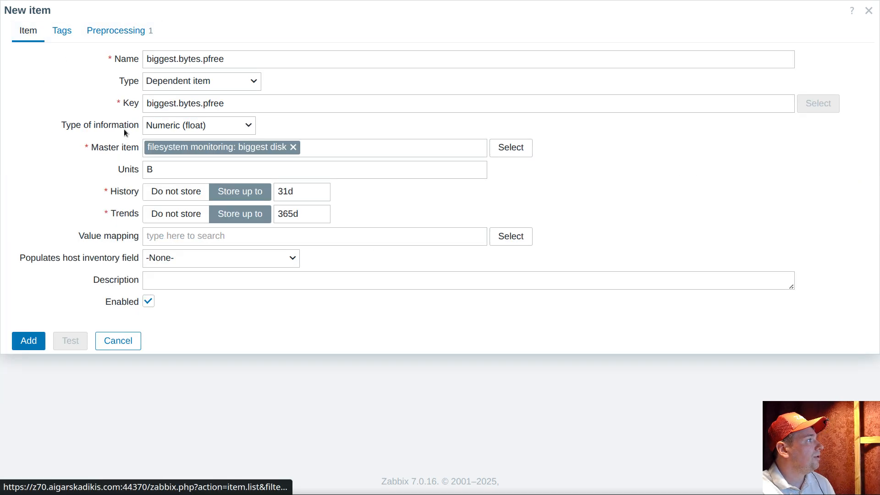
double_click(179, 171)
text(%)
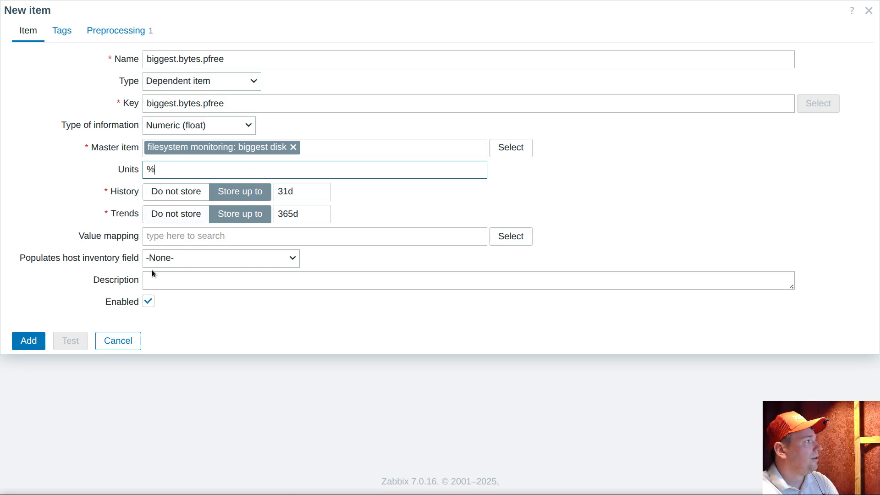
click(28, 340)
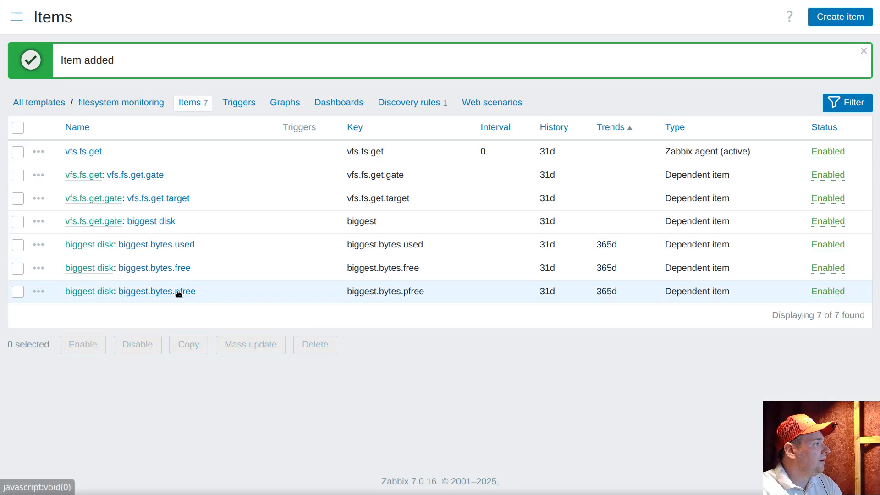
Clone the biggest.bytes.pfree item and set the copy's key and name to biggest.bytes.pused
click(179, 293)
click(86, 339)
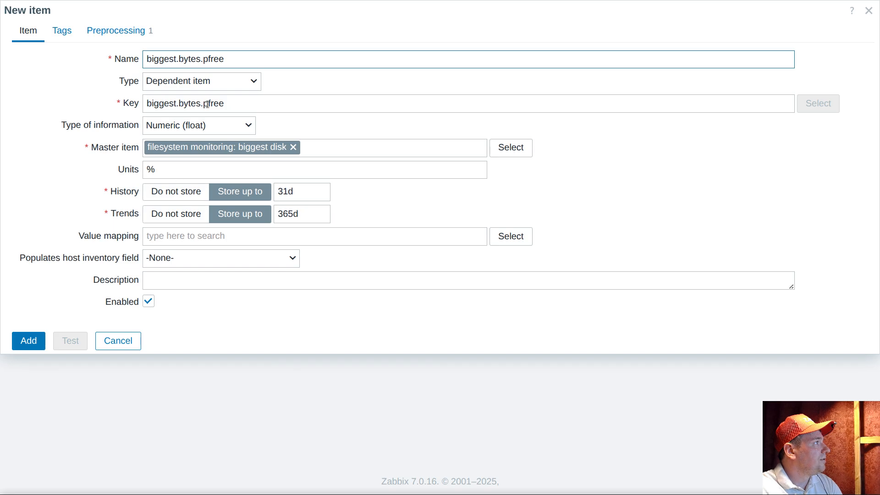
drag(208, 105, 256, 105)
text(used)
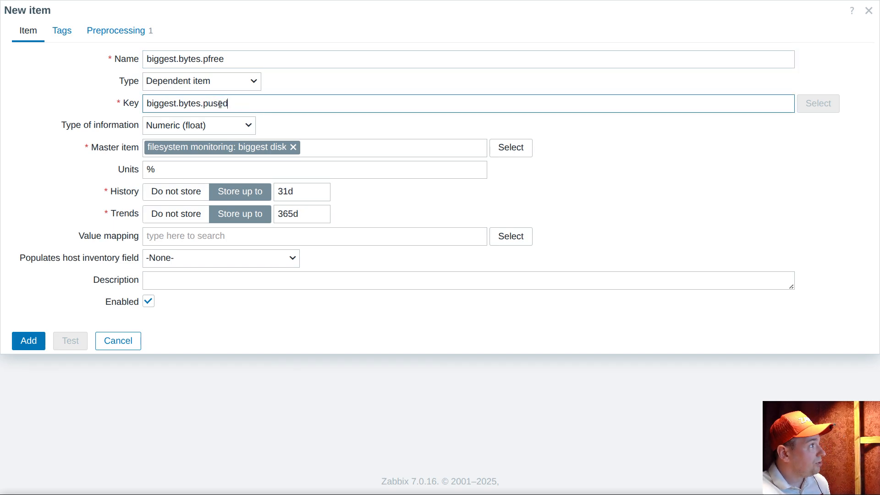
key(ctrl+shift+Left)
double_click(213, 60)
text(pused)
Set the cloned item's JSONPath preprocessing parameter to $.bytes.pused and add the item to the template
click(129, 32)
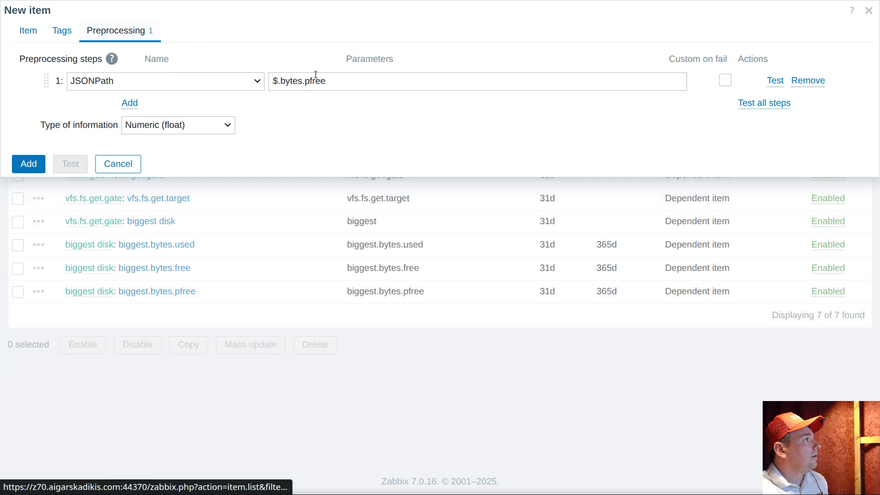
double_click(316, 80)
text(pused)
click(39, 163)
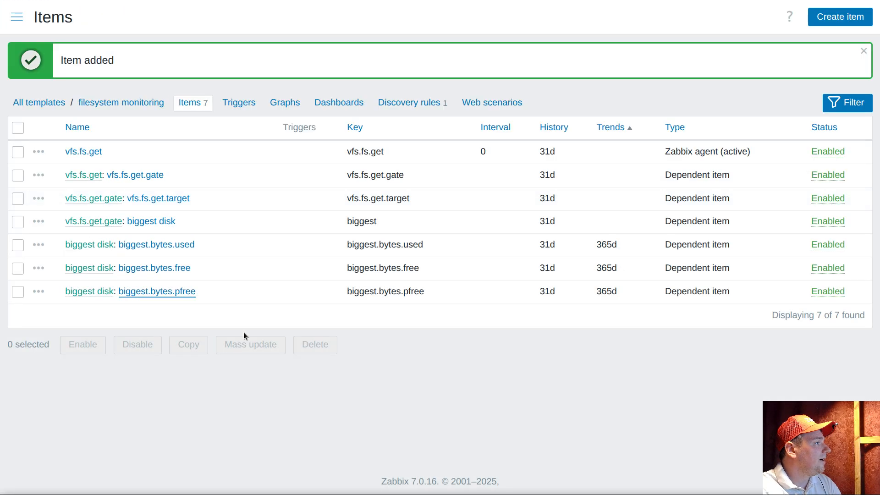
click(181, 318)
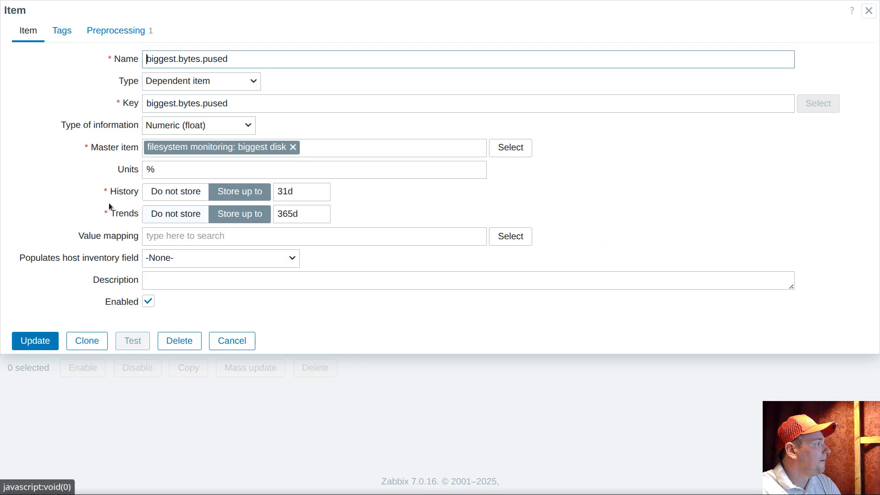
click(86, 341)
double_click(211, 105)
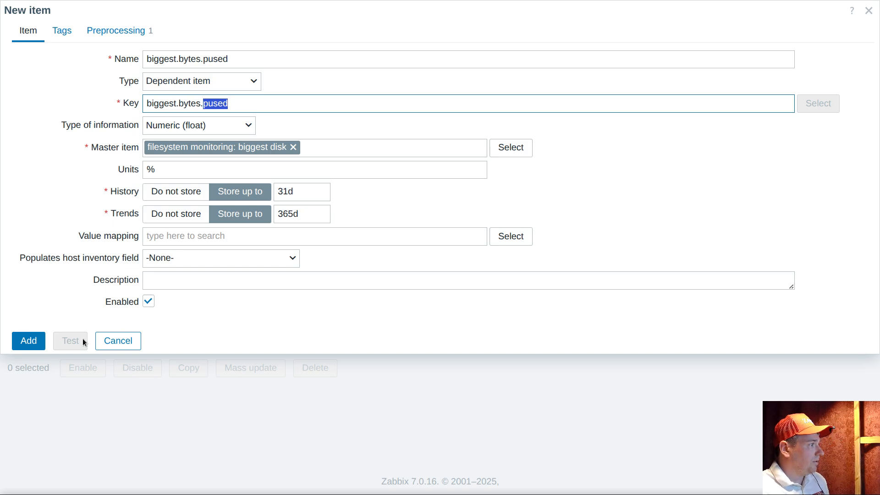
click(42, 340)
Clone the biggest.bytes.free item and set the copy's key and name to biggest.bytes.total
click(187, 268)
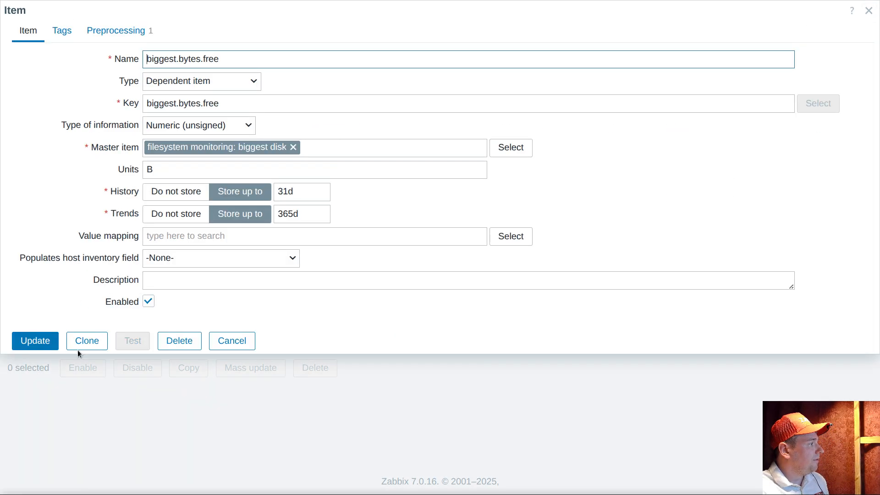
click(78, 347)
double_click(209, 103)
text(total)
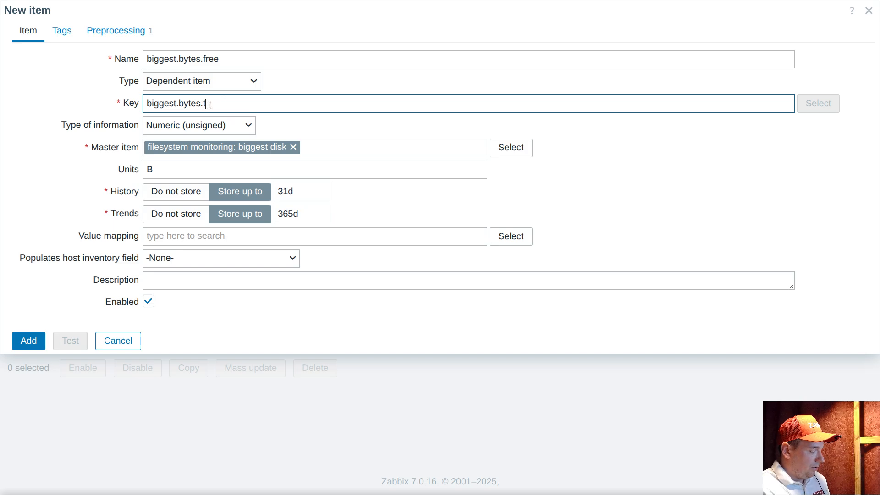
double_click(210, 104)
key(ctrl+c)
double_click(212, 58)
key(ctrl+v)
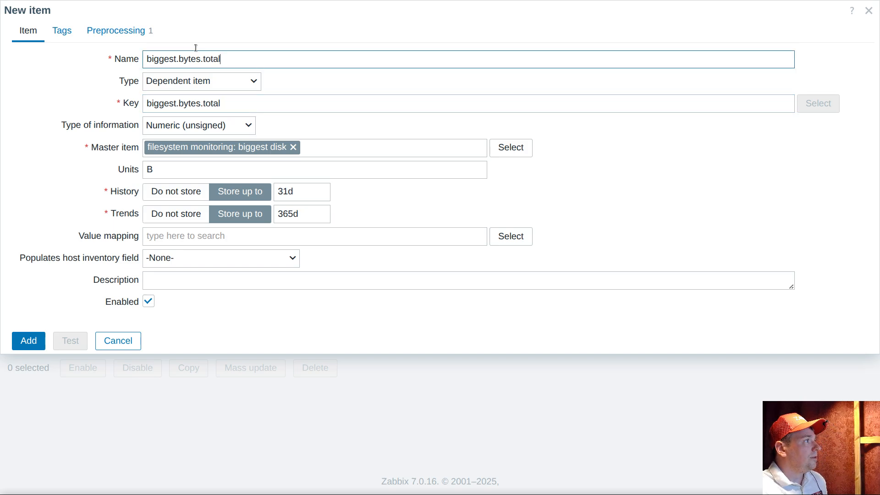
Set the cloned item's JSONPath to $.bytes.total and add the item to the template
click(146, 31)
double_click(313, 81)
key(ctrl+v)
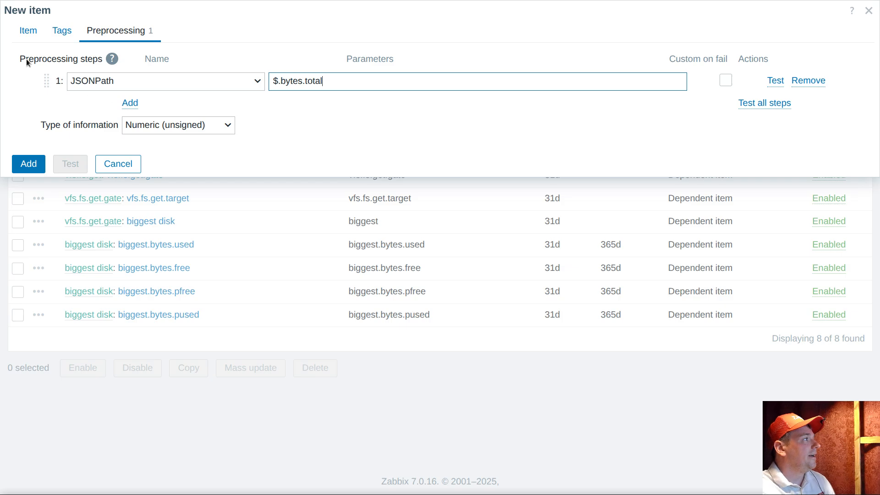
click(28, 31)
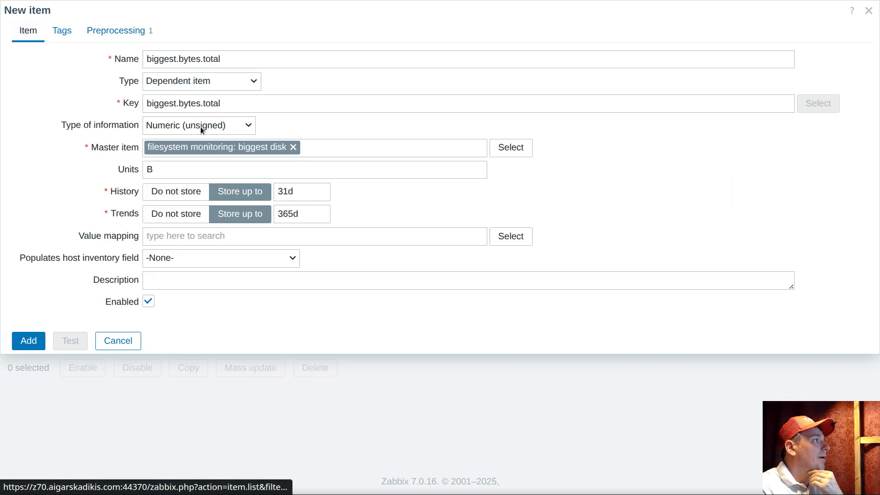
click(28, 341)
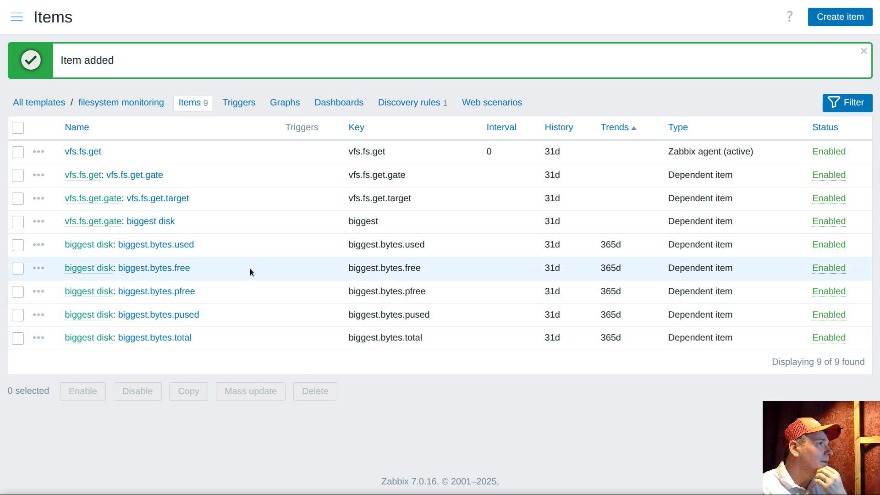
Clone the biggest.bytes.total item, copy the field name fsname from the JSON in Visual Studio Code, and return to Zabbix
click(164, 338)
click(85, 349)
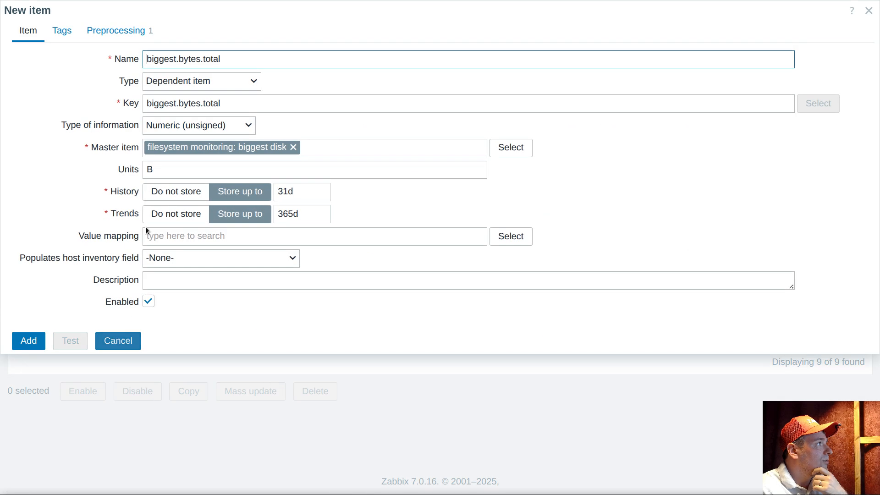
click(617, 494)
double_click(121, 47)
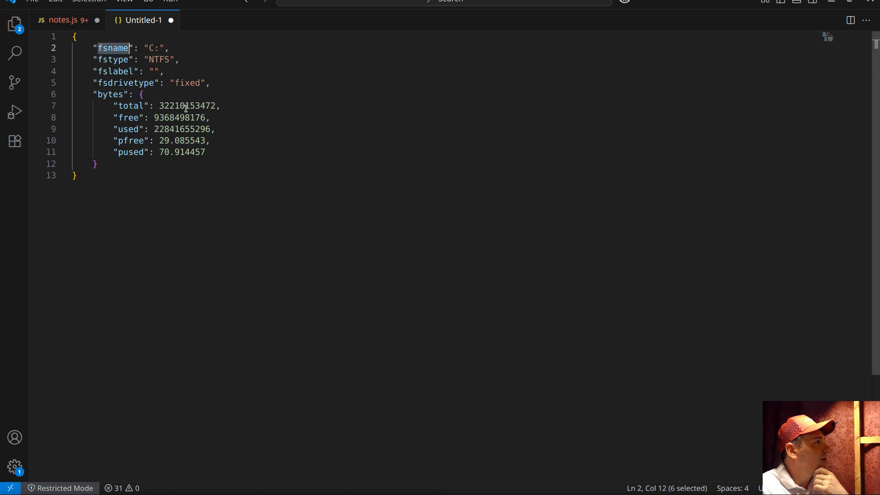
right_click(113, 51)
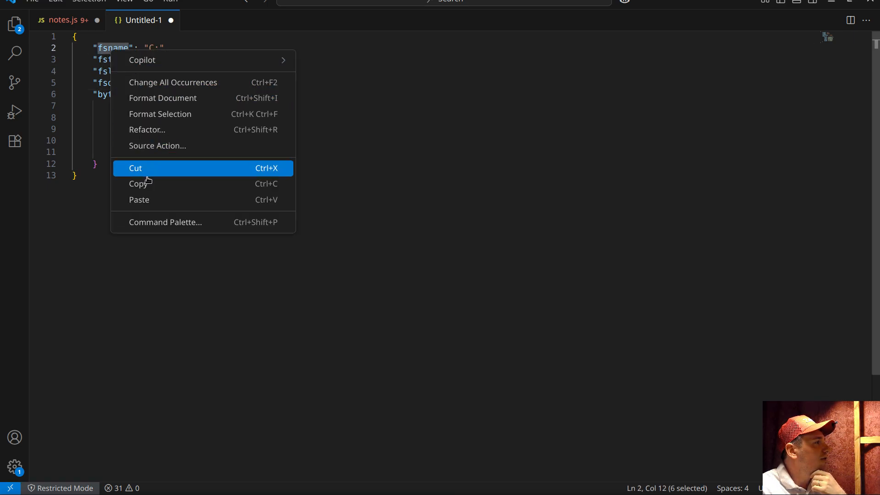
click(197, 184)
click(545, 494)
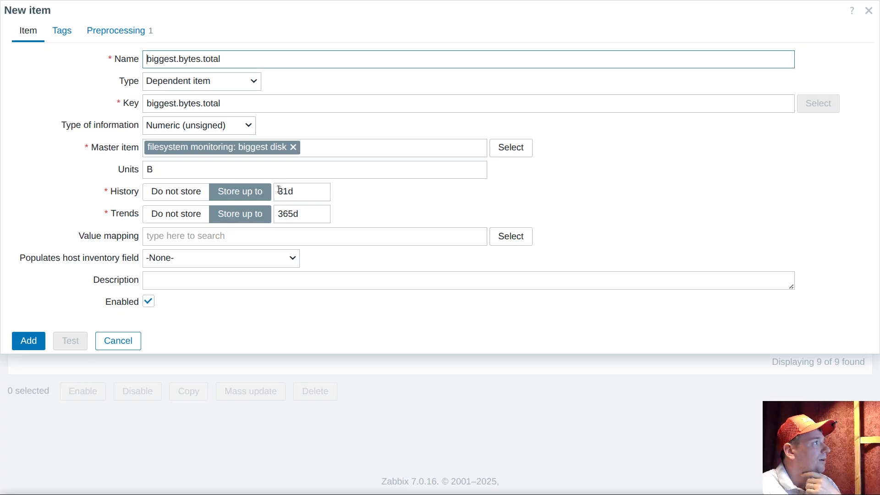
Replace the JSONPath preprocessing parameter of the cloned item with $.fsname
click(112, 34)
drag(280, 81, 323, 81)
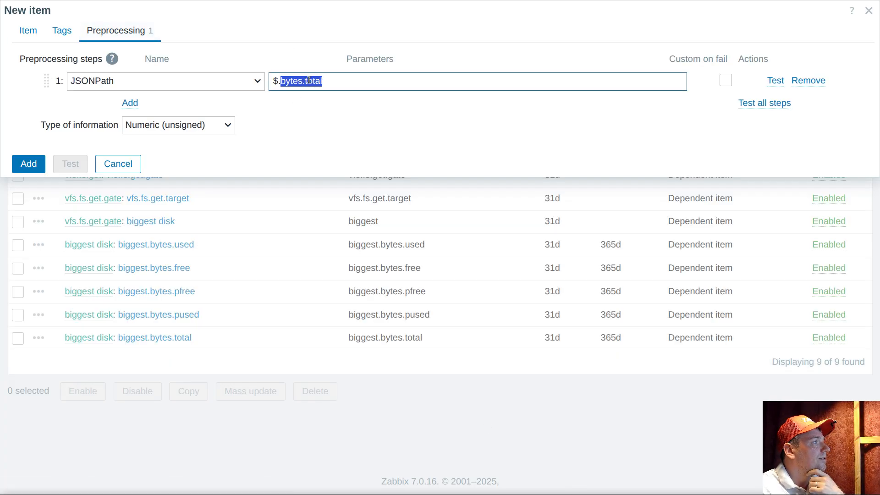
right_click(309, 80)
click(367, 165)
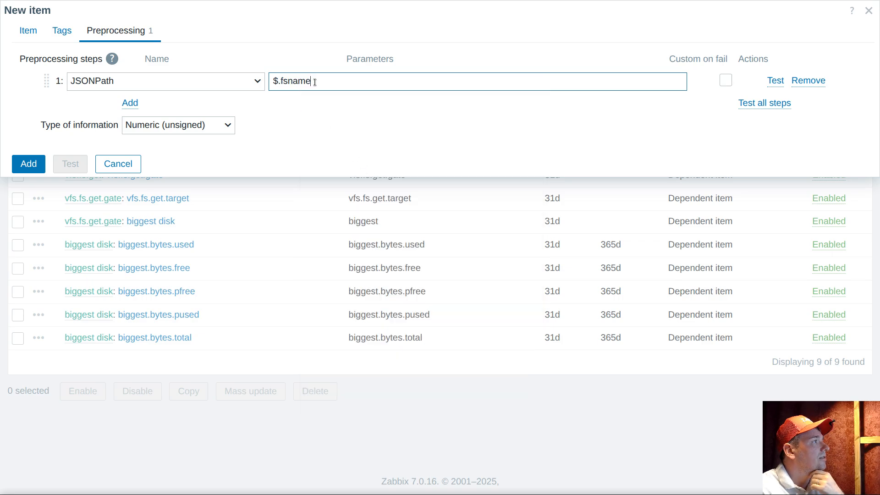
Add a Discard unchanged with heartbeat preprocessing step of 1d and set the item's type of information to Character
click(130, 104)
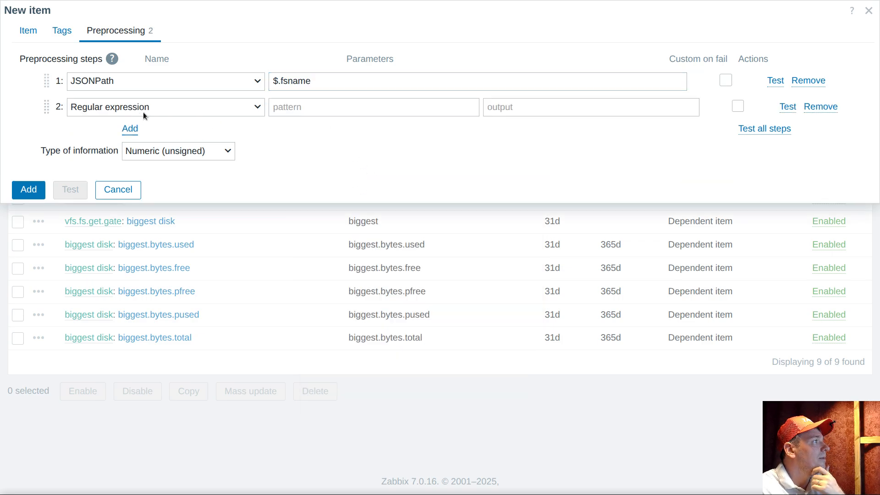
click(143, 110)
scroll(185, 189, down, 5)
scroll(186, 193, down, 3)
click(151, 327)
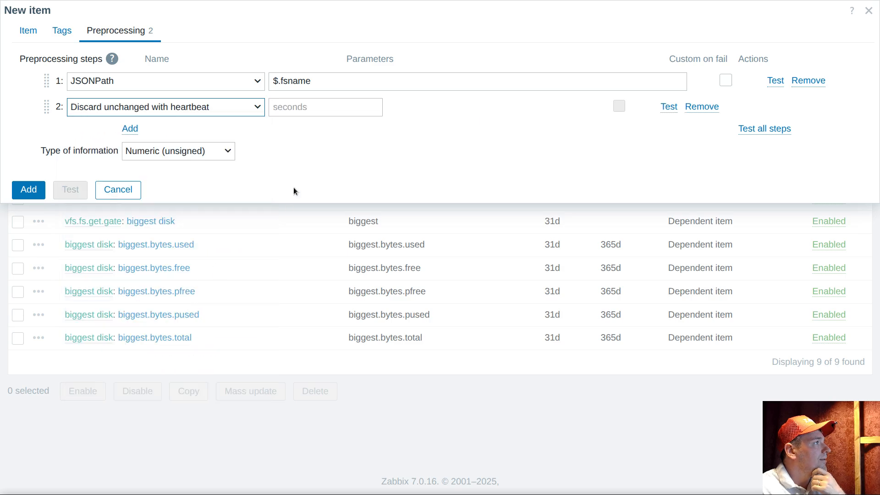
click(298, 108)
text(1d)
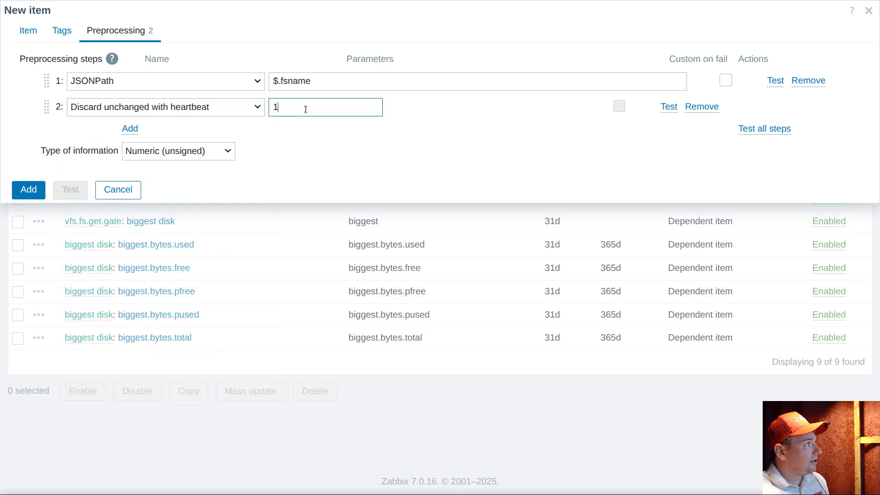
click(215, 151)
click(171, 206)
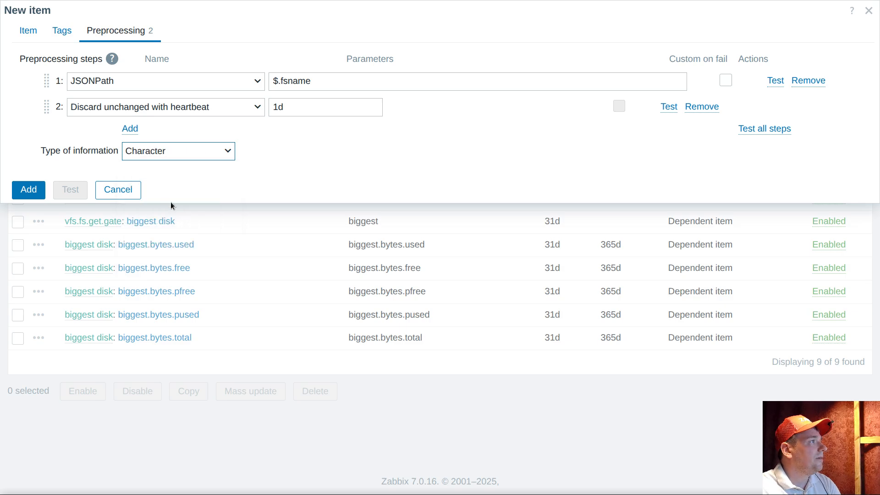
Copy fsname from the JSONPath preprocessing parameter and rename the cloned item as biggest.fsname
click(324, 83)
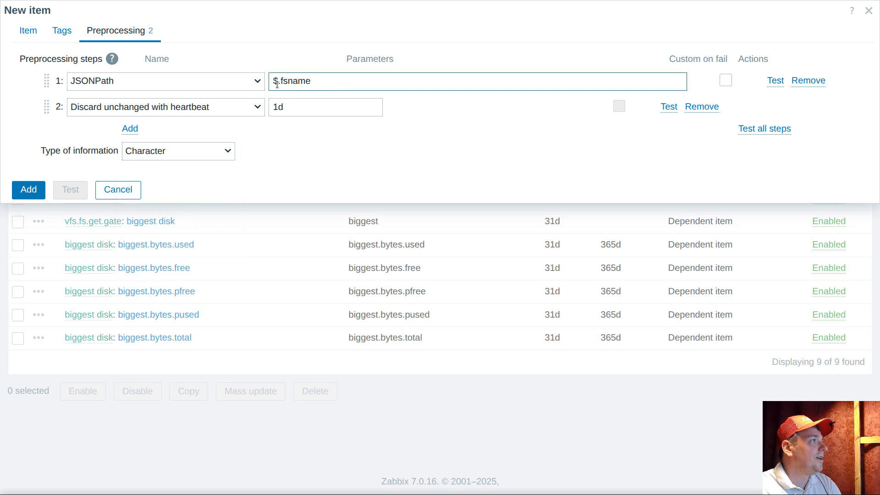
click(35, 32)
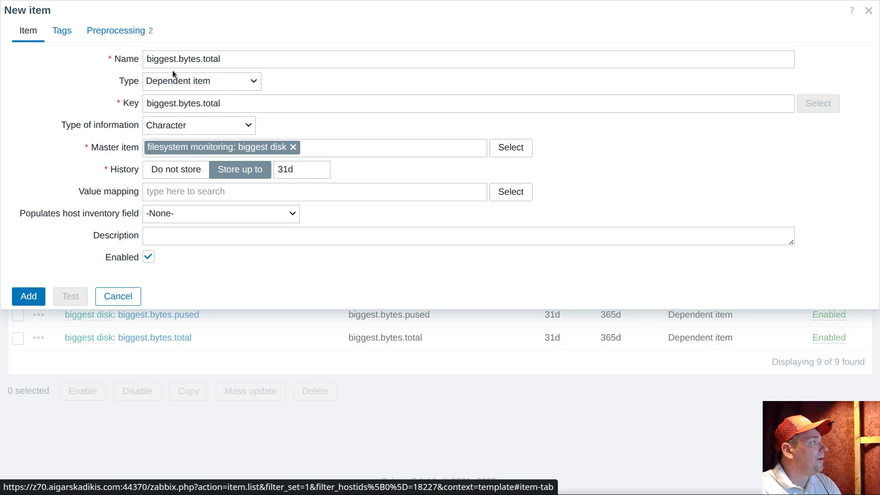
click(116, 31)
double_click(294, 79)
key(ctrl+c)
click(28, 31)
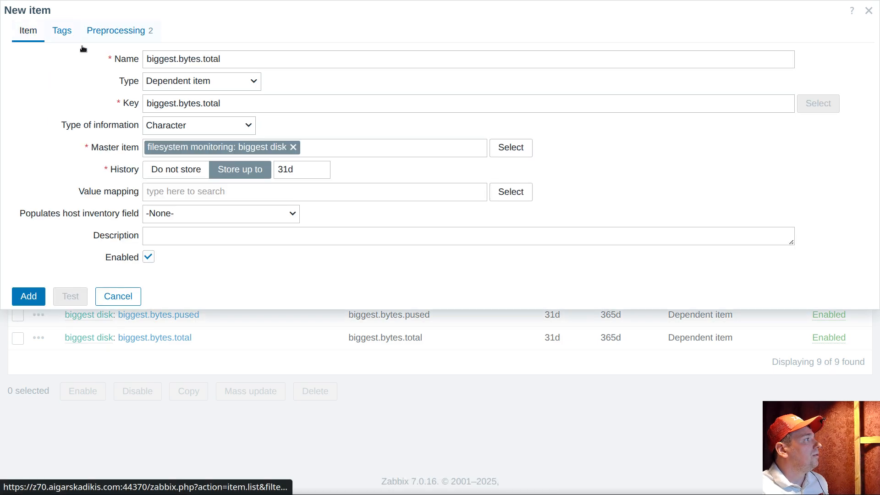
drag(179, 59, 255, 58)
key(ctrl+v)
Set the cloned item's key to biggest.fsname and add the item to the template
double_click(189, 104)
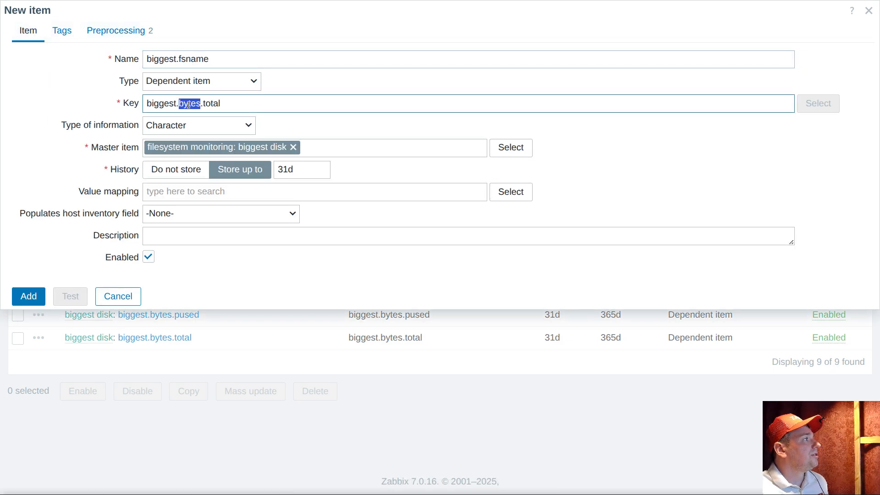
drag(189, 103, 248, 110)
key(ctrl+v)
click(28, 296)
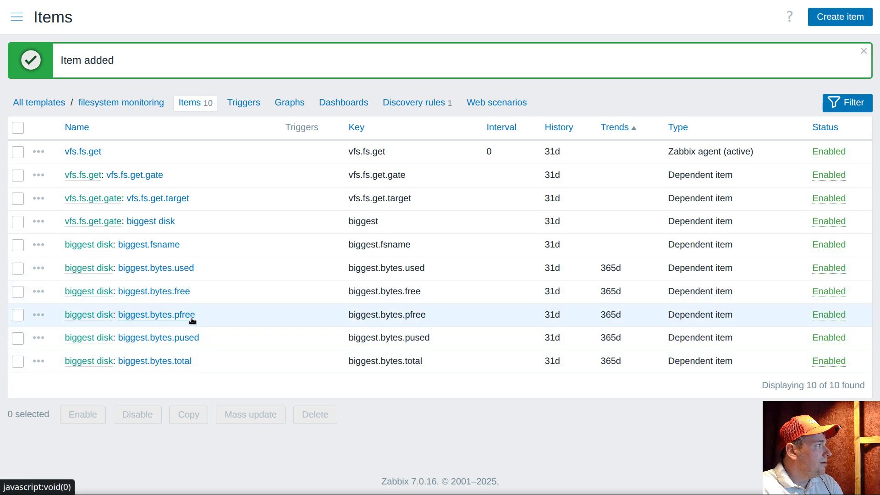
Clone the biggest.fsname item and set the clone's key and name to biggest.fstype
click(167, 246)
click(88, 295)
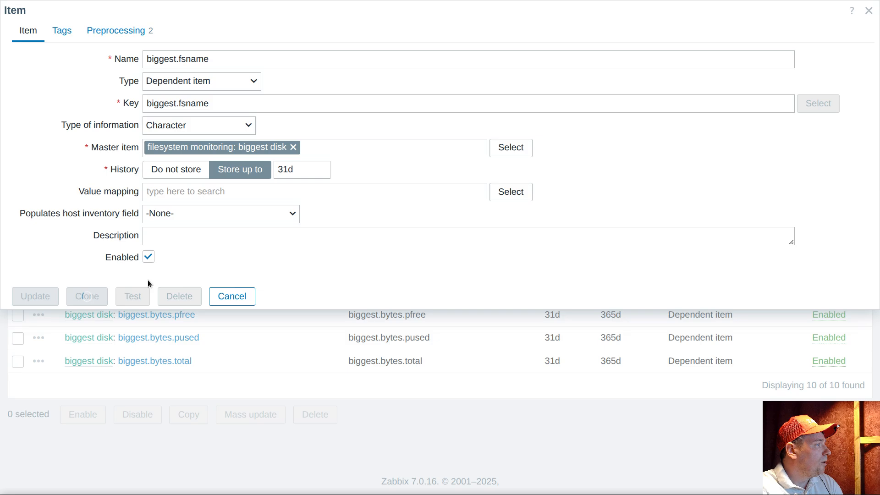
drag(187, 103, 265, 113)
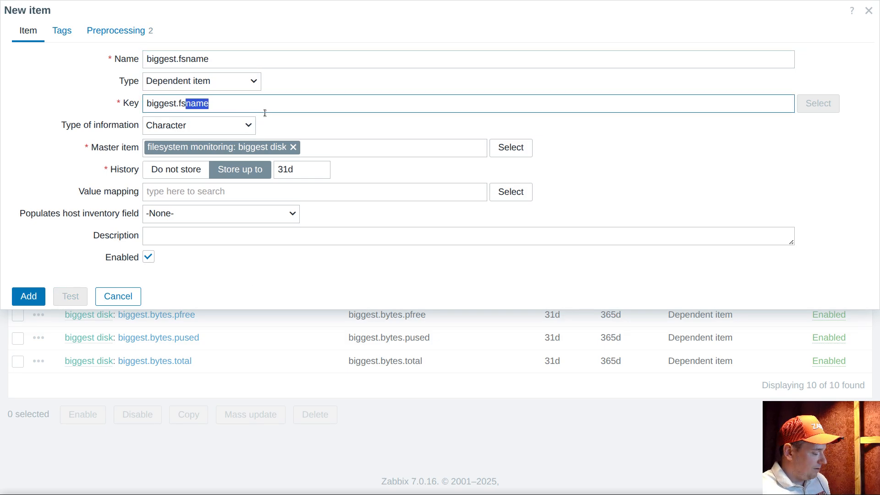
text(typ)
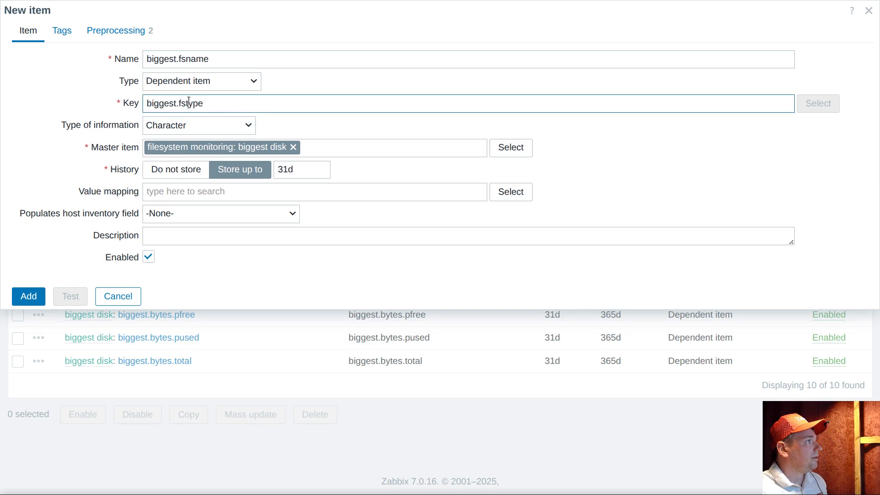
drag(204, 104, 183, 103)
key(ctrl+c)
drag(209, 59, 183, 59)
key(ctrl+v)
Set the cloned item's JSONPath parameter to $.fstype and add the item to the template
click(134, 32)
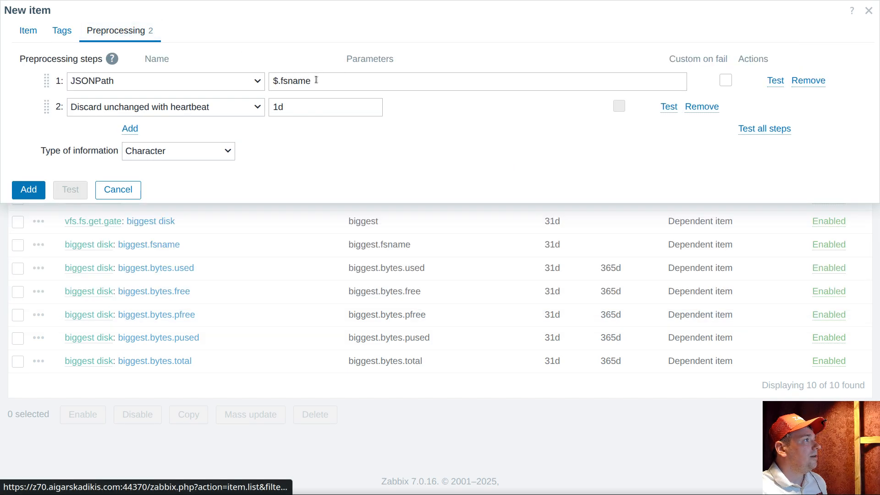
drag(315, 80, 281, 81)
key(ctrl+v)
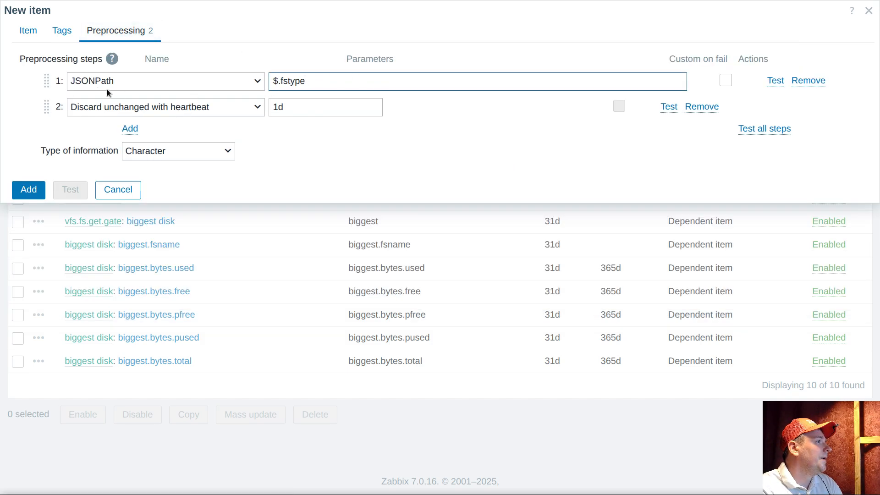
click(28, 190)
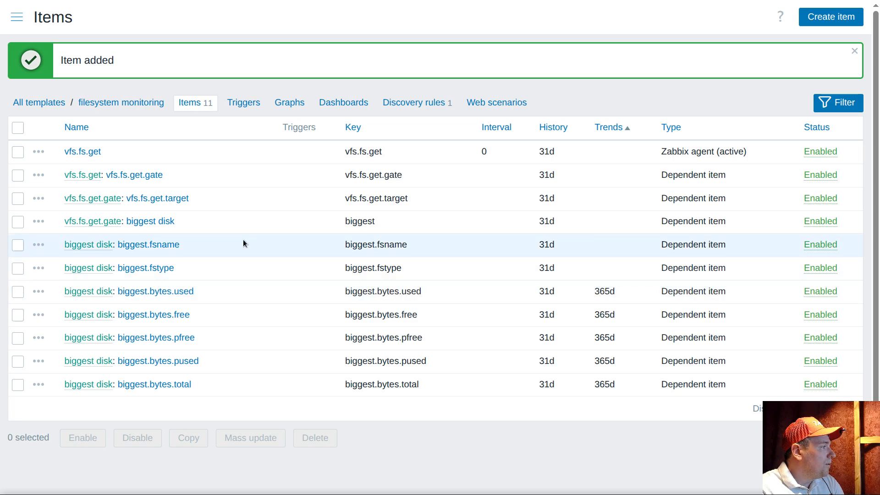
Copy the item name biggest.bytes.used from the item list and open the Filesystem global dashboard
drag(198, 296, 118, 294)
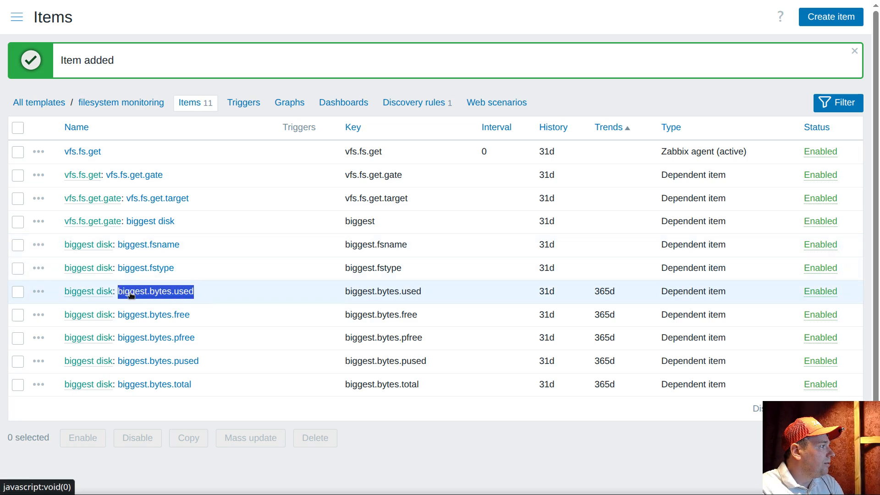
right_click(140, 297)
click(179, 131)
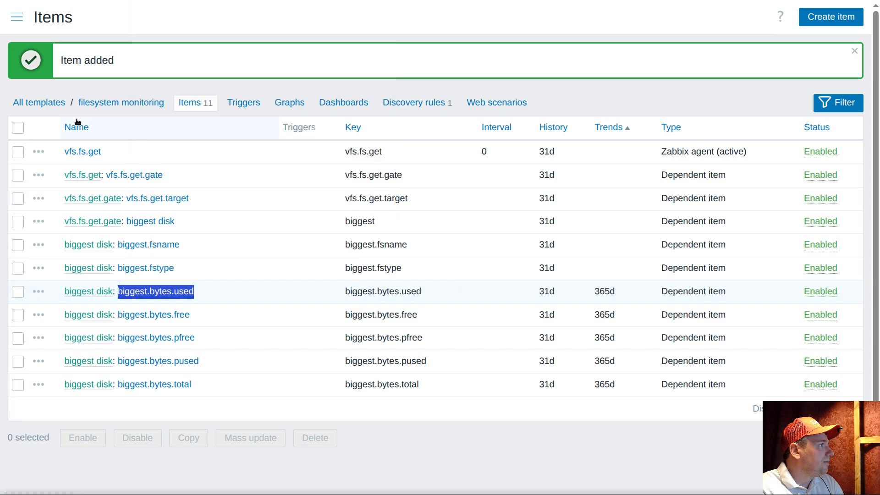
click(17, 18)
click(112, 82)
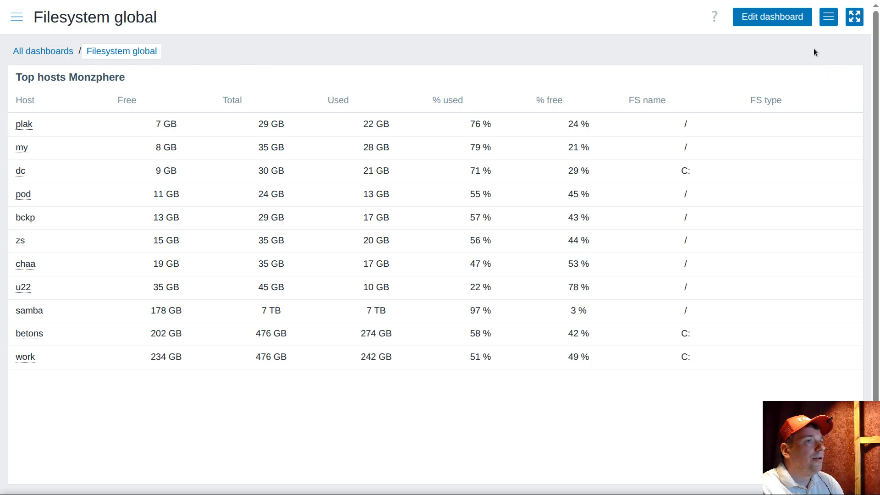
click(853, 76)
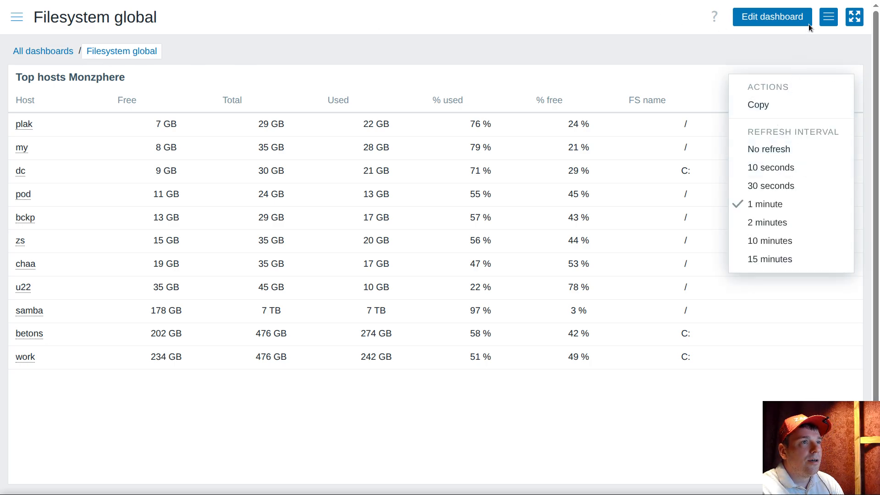
click(829, 17)
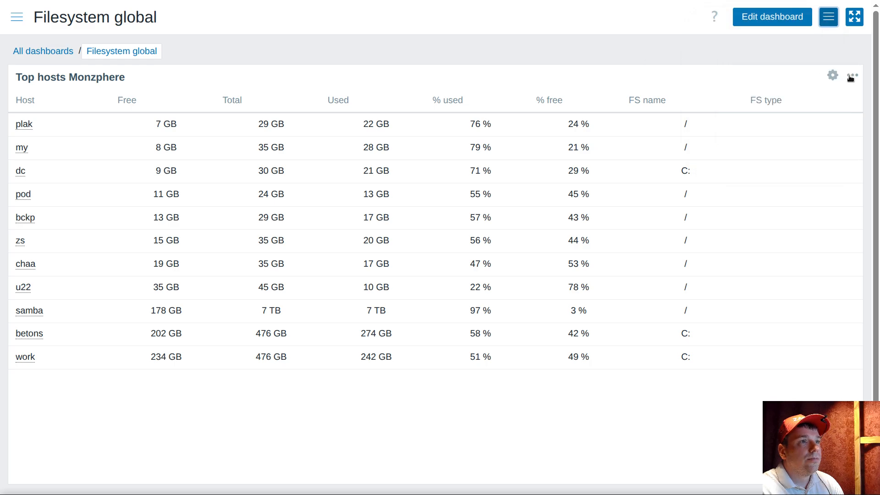
click(829, 17)
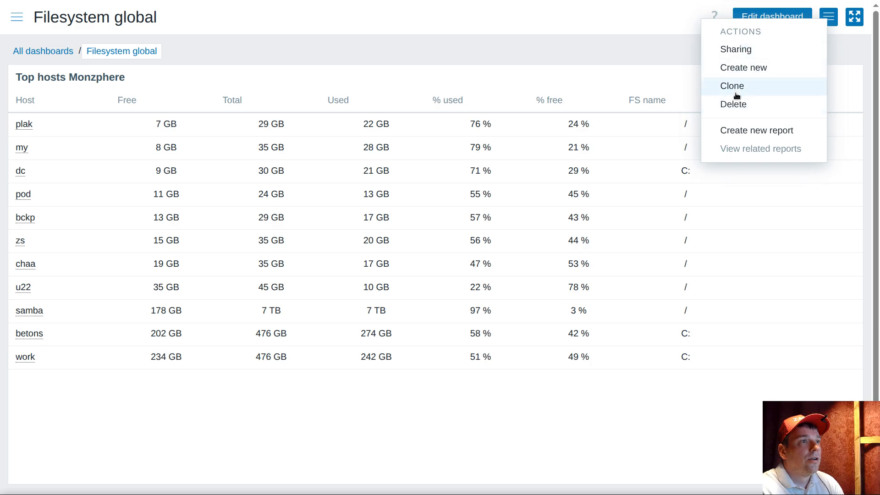
Start editing the Filesystem global dashboard and delete its Top hosts Monzphere widget
click(779, 18)
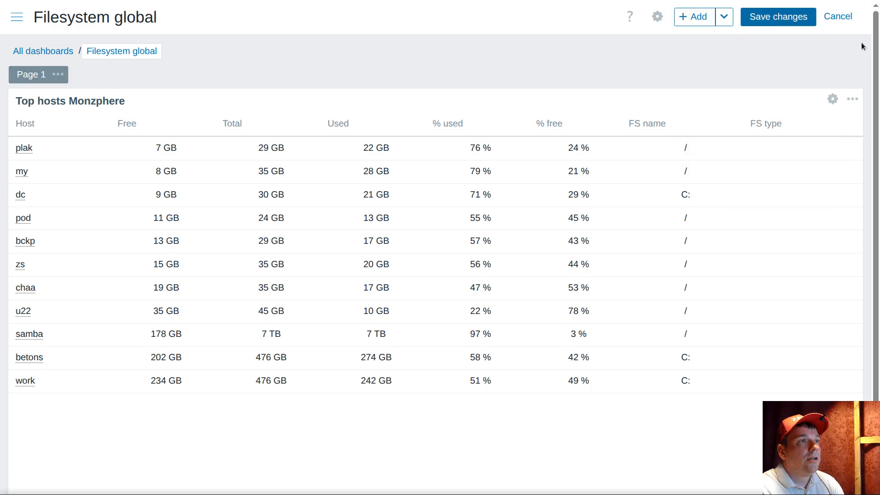
click(853, 99)
click(797, 163)
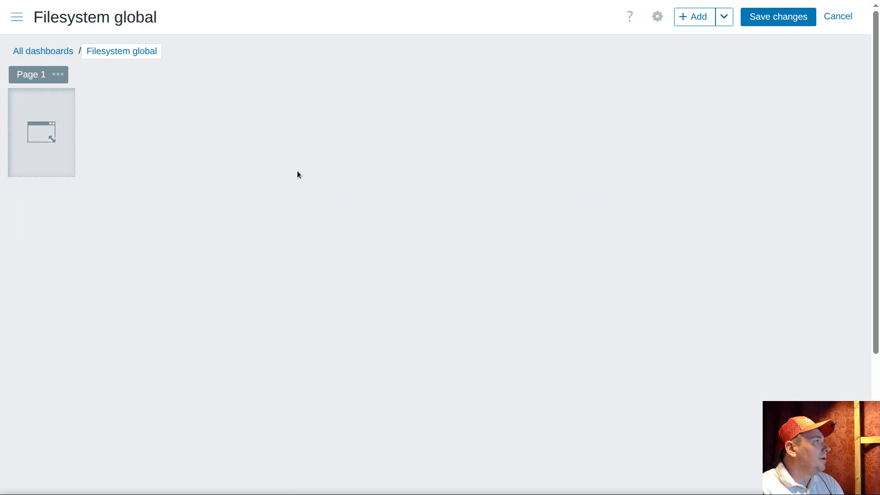
Draw a new widget across the full width of the empty dashboard page and choose the type Top hosts Monzphere
drag(297, 174, 860, 451)
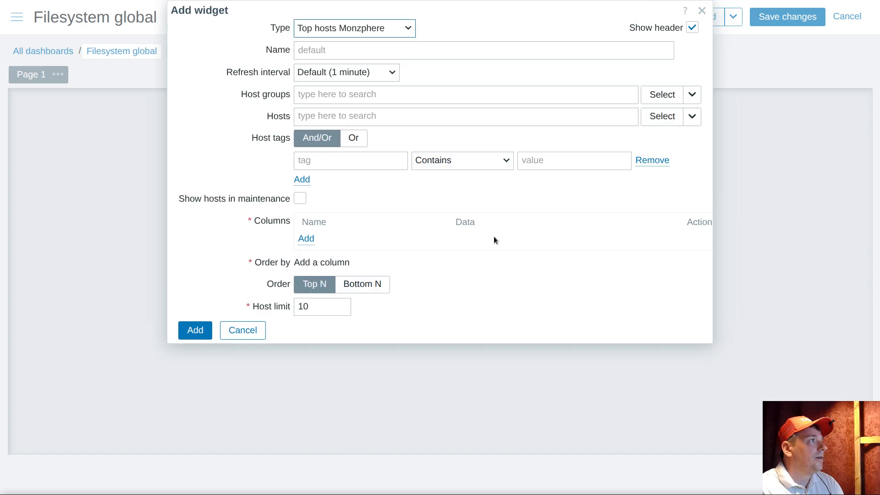
click(343, 28)
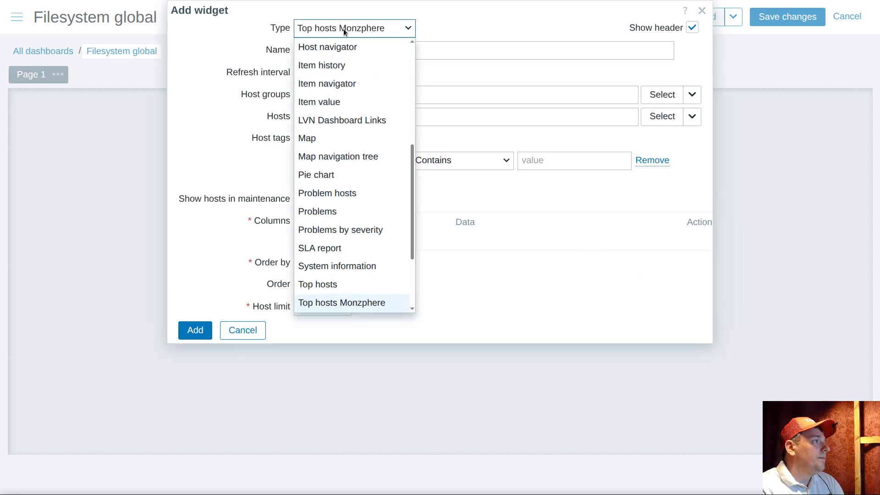
scroll(406, 252, down, 3)
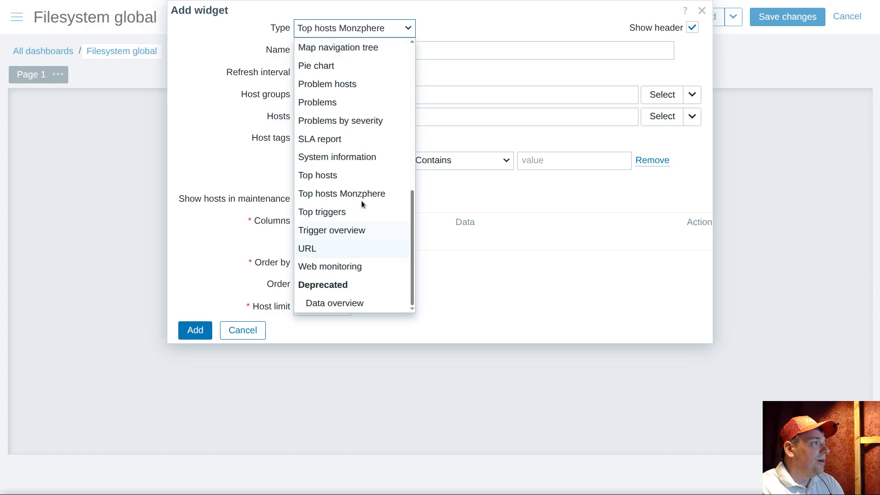
scroll(341, 204, up, 2)
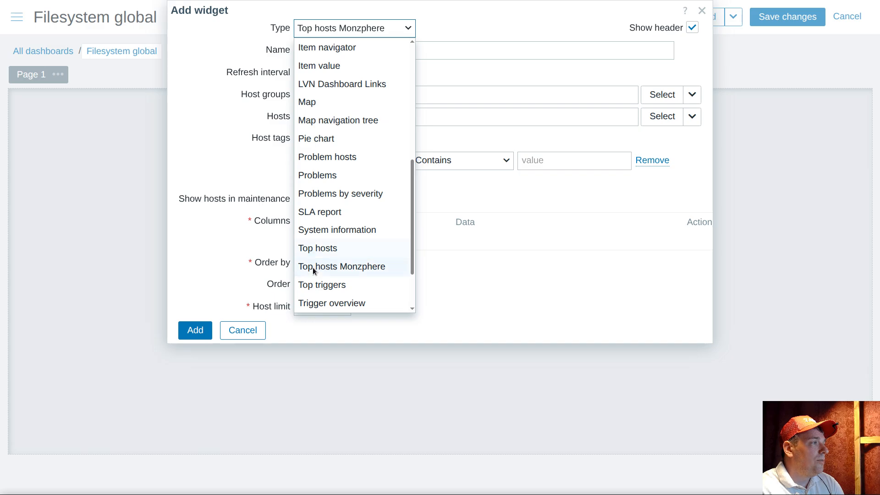
click(361, 268)
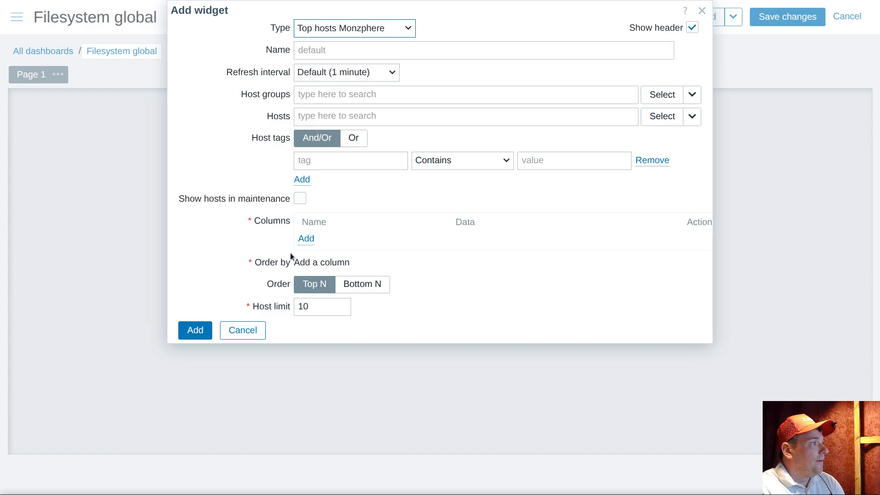
Add a widget column named Used for the item biggest.bytes.used with 0 decimal places
click(306, 239)
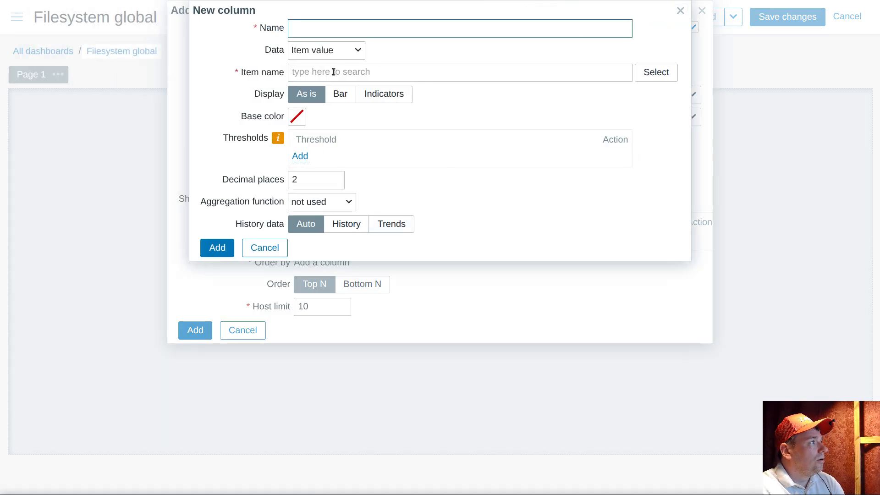
click(310, 77)
text(biggest.bytes.used)
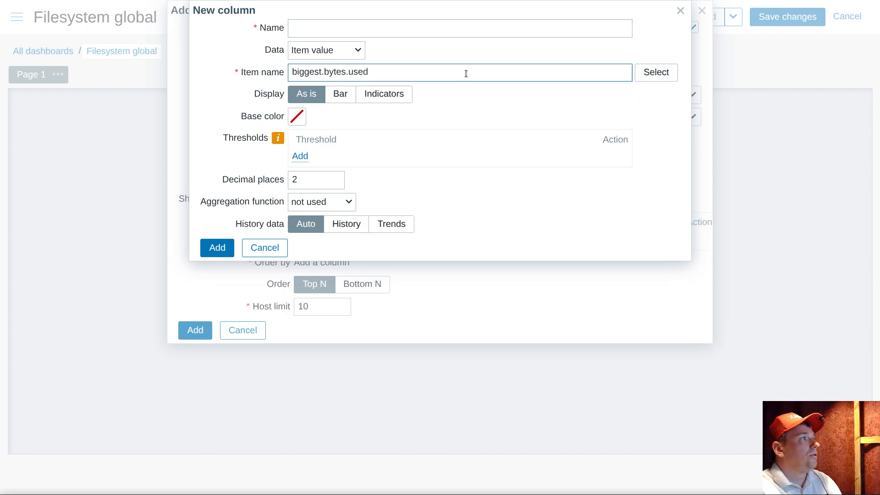
click(357, 92)
click(338, 33)
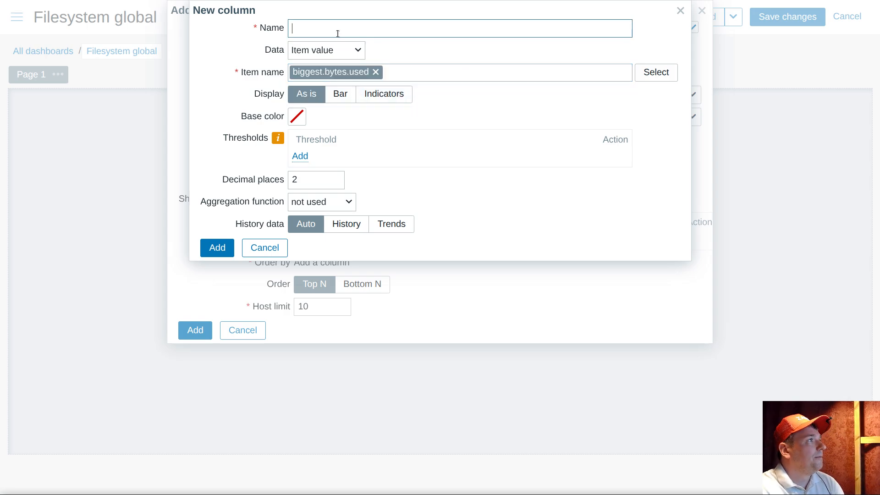
text(Usede)
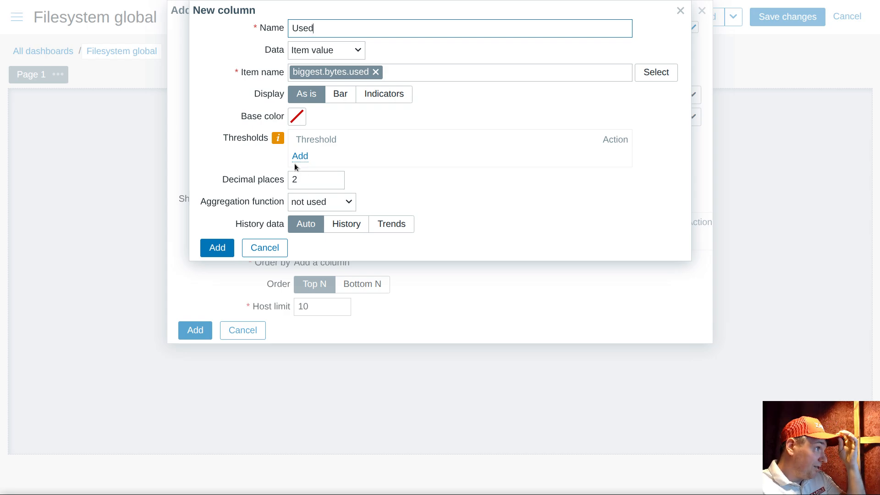
double_click(298, 180)
text(0)
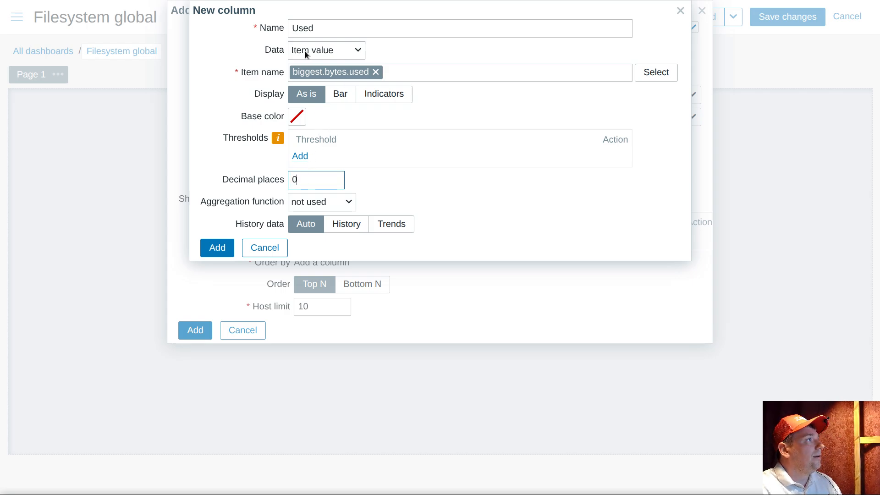
click(212, 247)
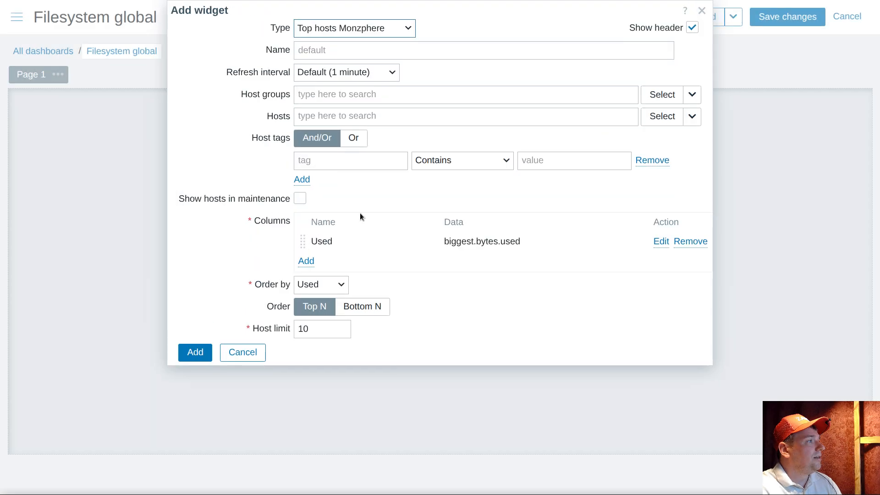
Add a widget column named Free for the item biggest.bytes.free with 0 decimal places
click(305, 261)
click(345, 73)
text(biggest.bytes.used)
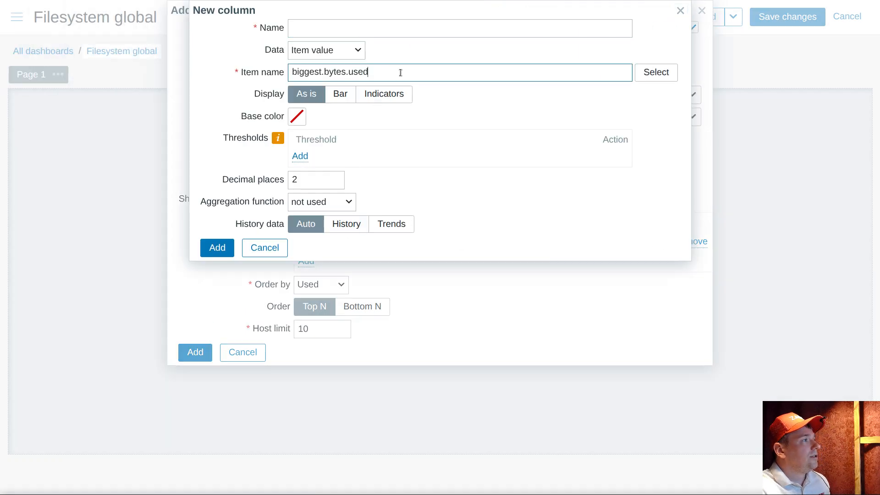
key(BackSpace)
key(BackSpace)
key(BackSpace)
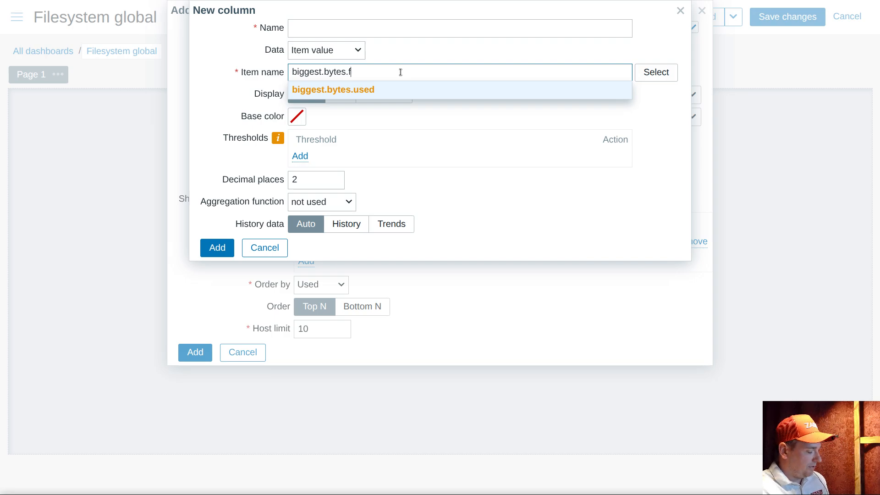
click(361, 90)
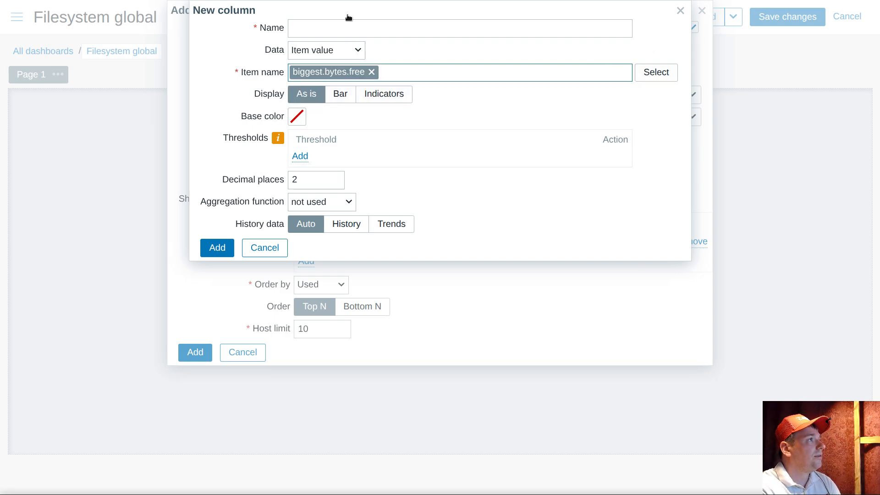
click(340, 25)
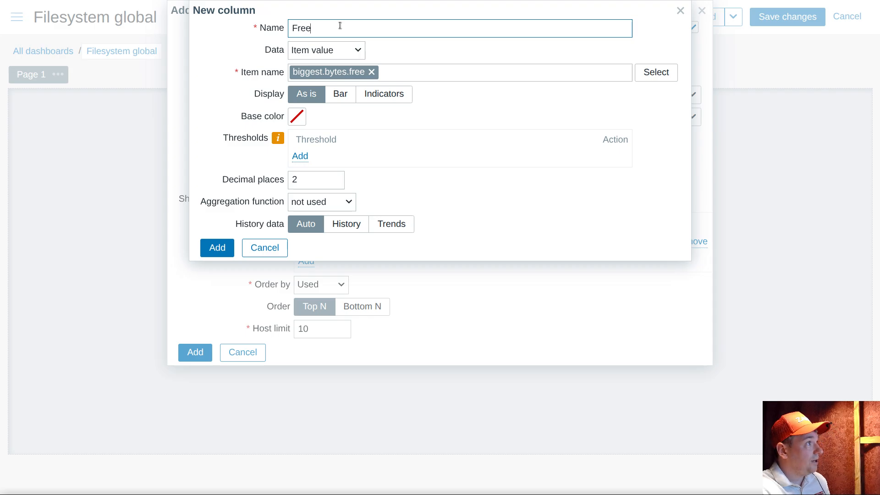
click(277, 179)
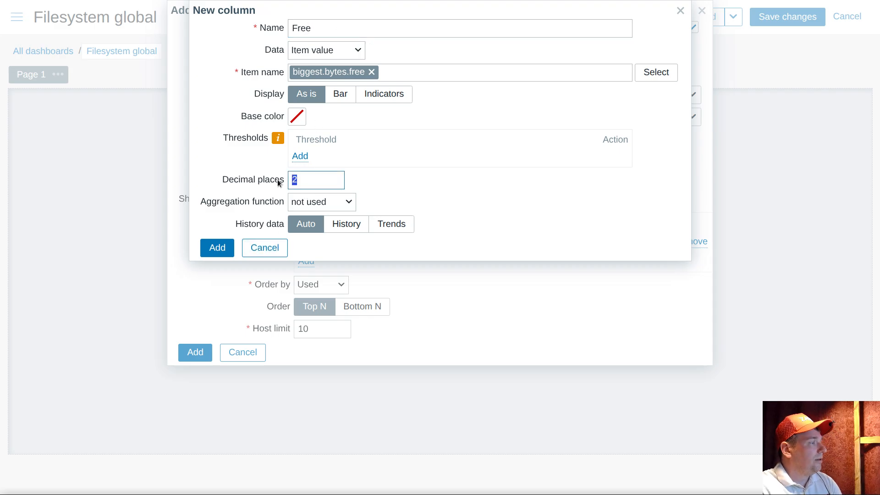
text(0)
click(218, 247)
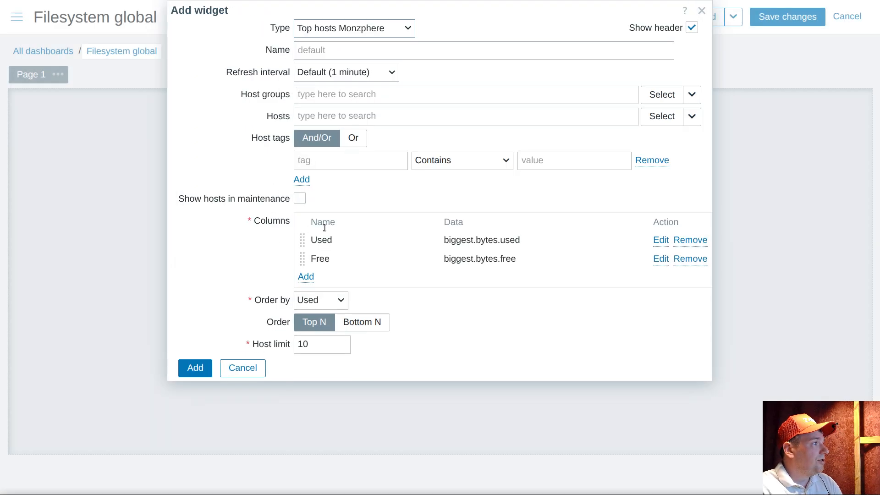
Add a widget column named % used for the item biggest.bytes.pused with 0 decimal places
click(306, 281)
click(327, 72)
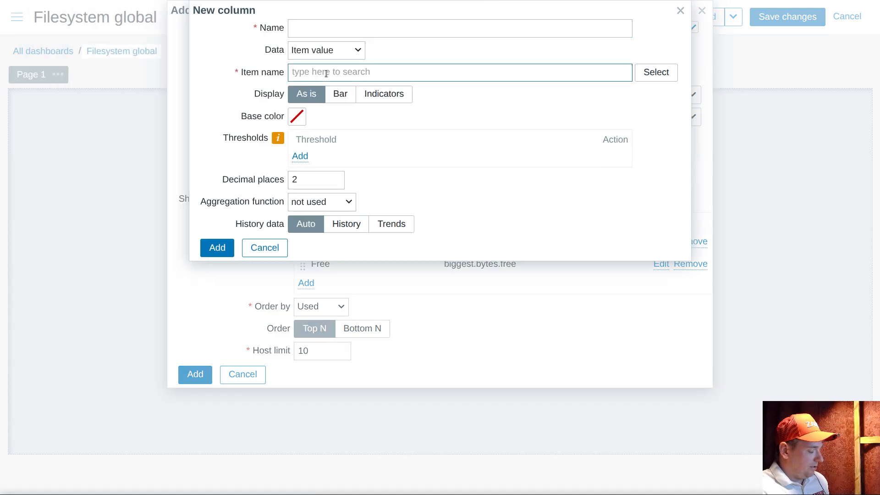
text(biggest.bytes.used)
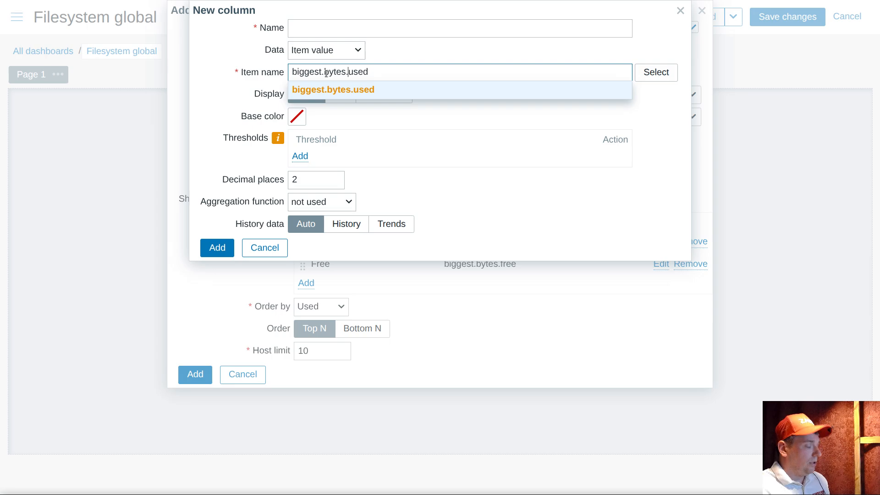
text(p)
click(377, 92)
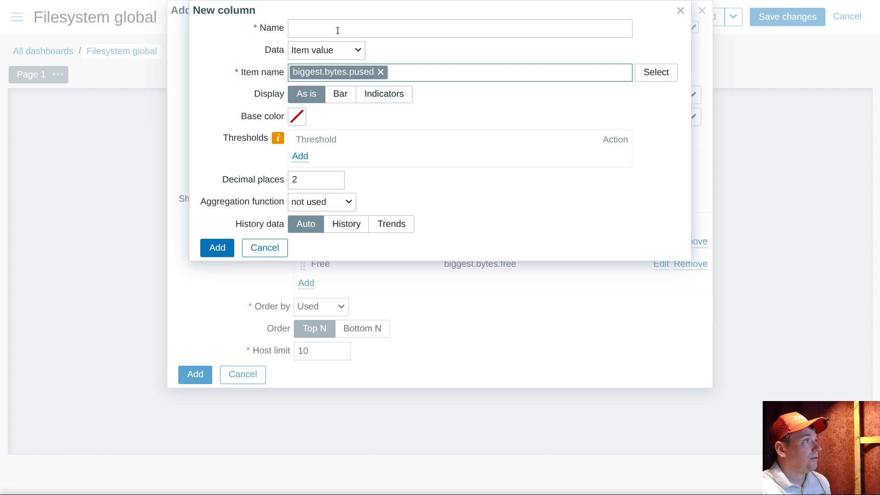
click(338, 31)
text(% used)
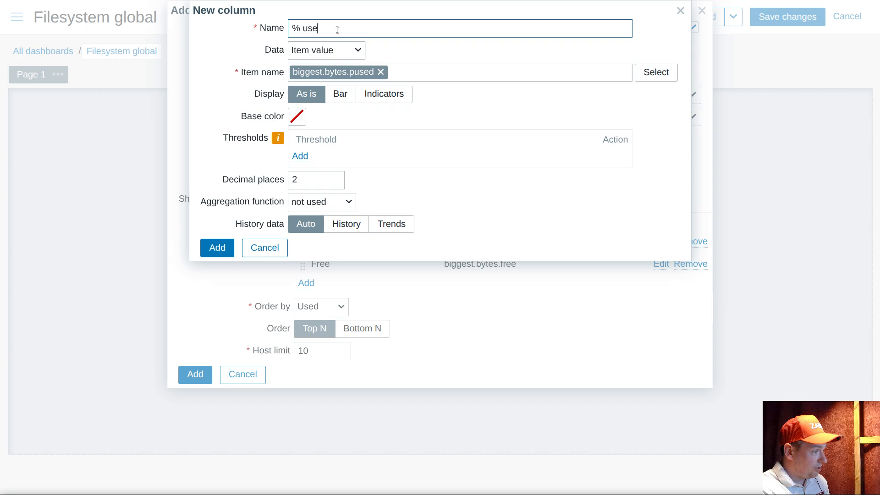
double_click(303, 179)
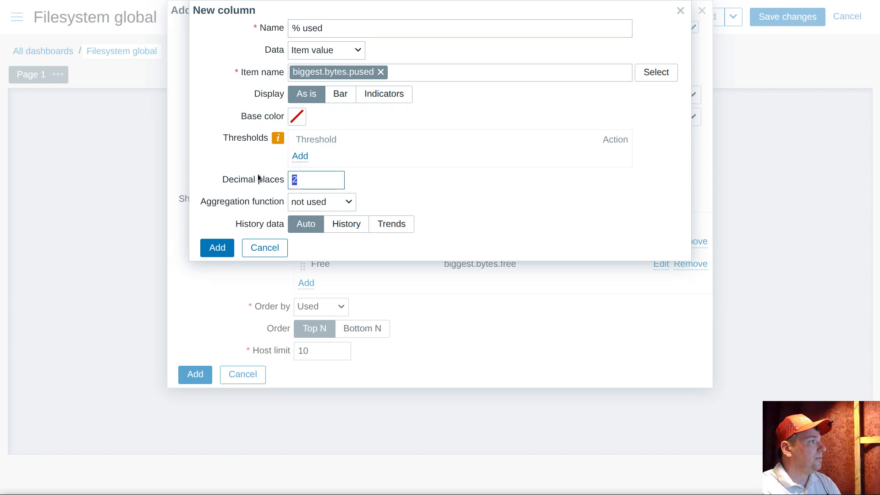
text(0)
click(217, 248)
Add a widget column named % free for the item biggest.bytes.pfree with 0 decimal places
click(305, 306)
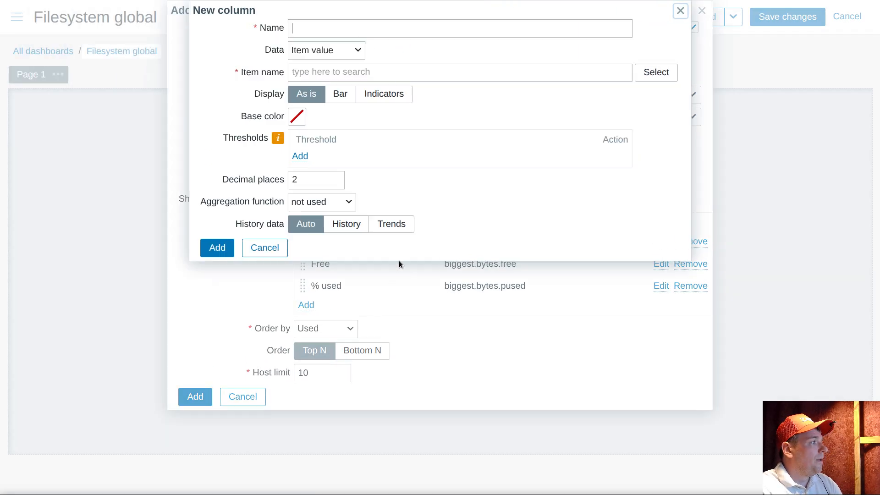
click(314, 72)
text(biggest.bytes.used)
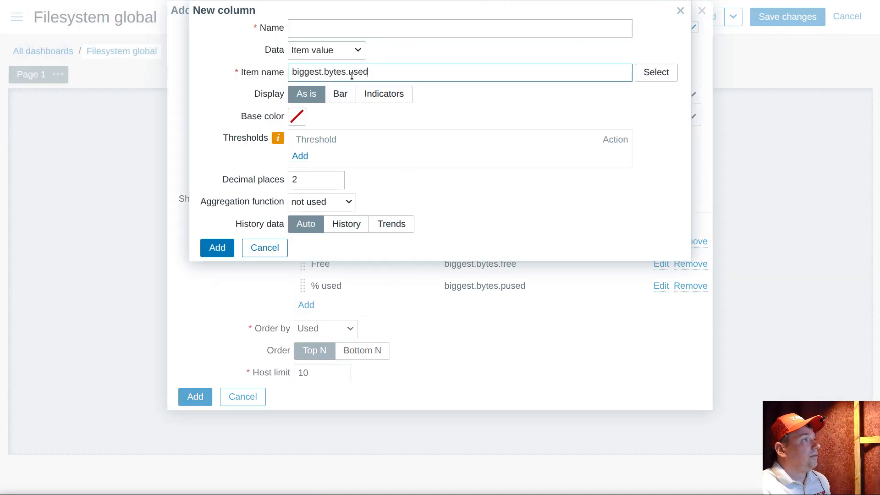
double_click(357, 72)
text(pfr)
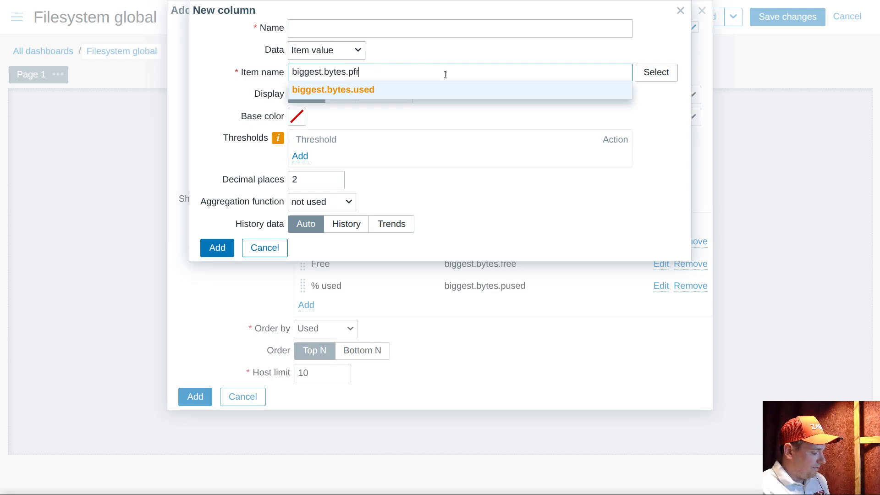
text(ee)
key(Return)
click(353, 24)
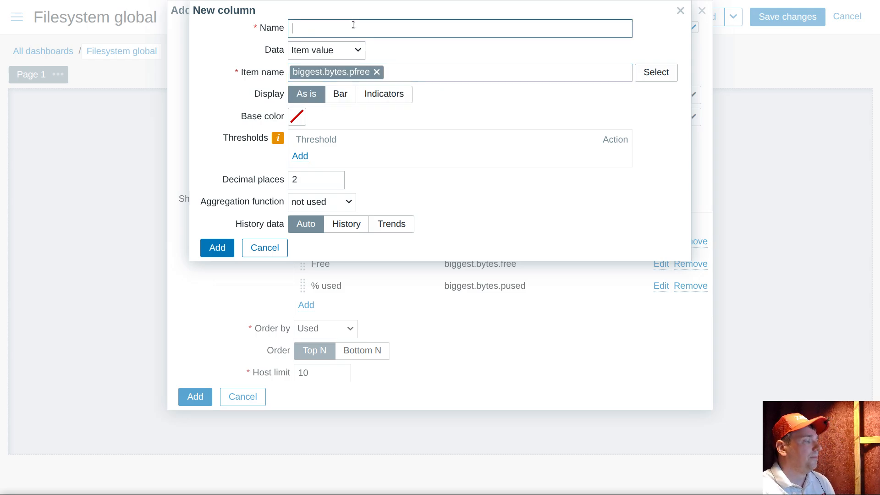
text(% free)
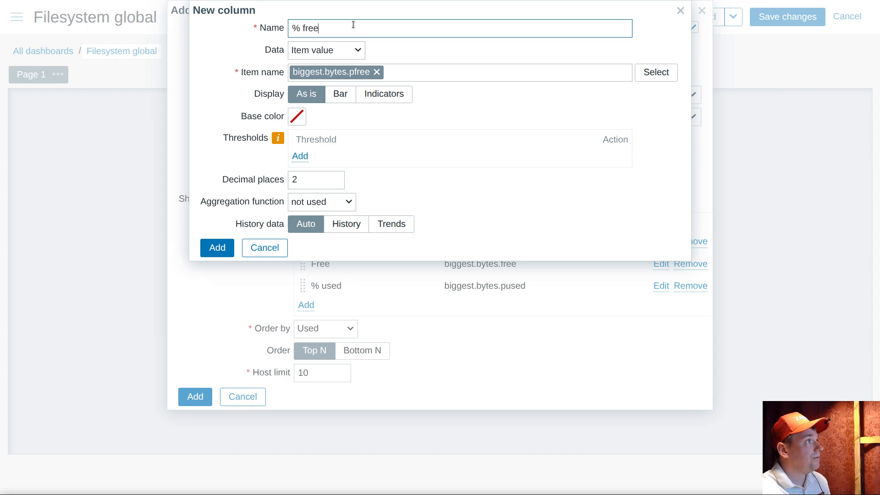
double_click(310, 178)
text(0)
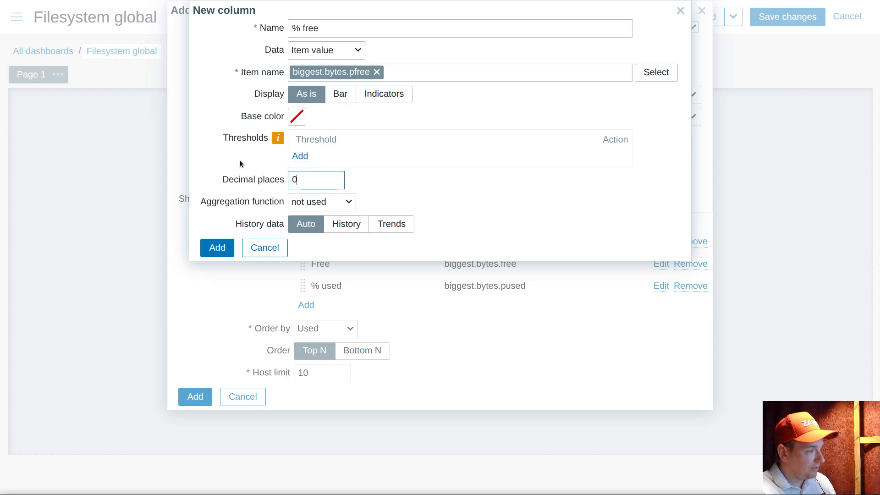
click(212, 253)
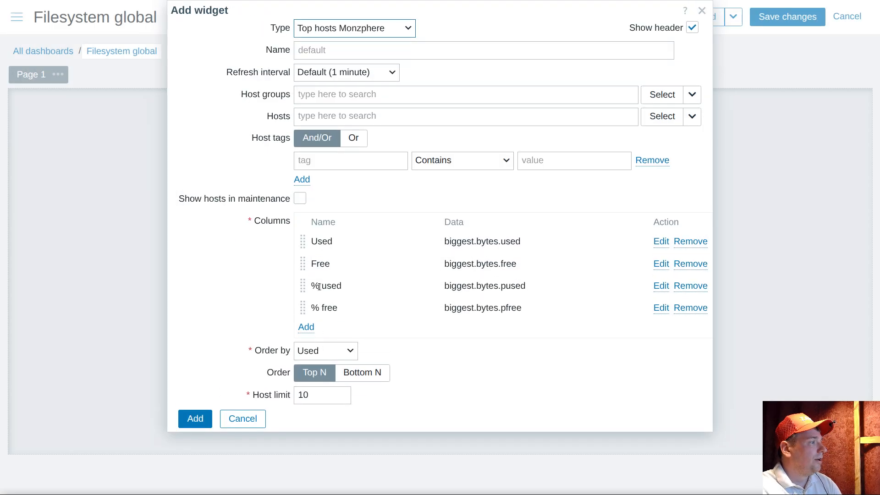
Add a widget column named Total for the item biggest.bytes.total with 0 decimal places
click(305, 328)
click(349, 80)
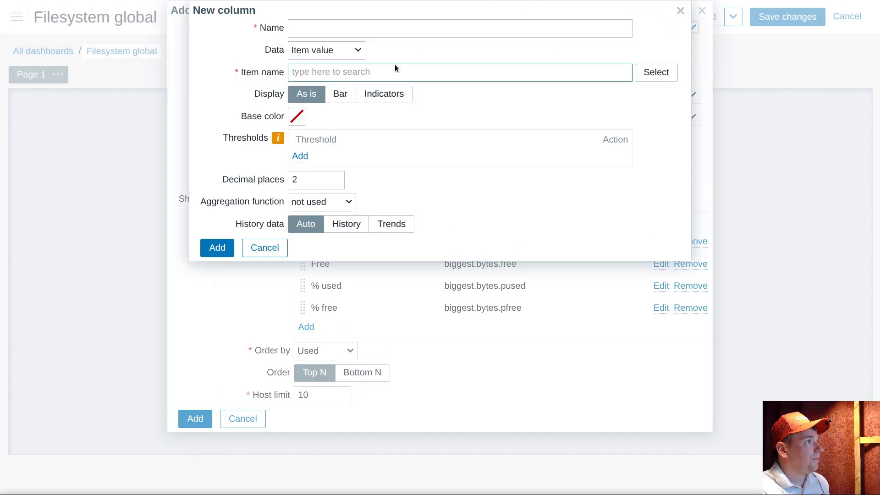
text(biggest.bytes.used)
double_click(358, 72)
text(tot)
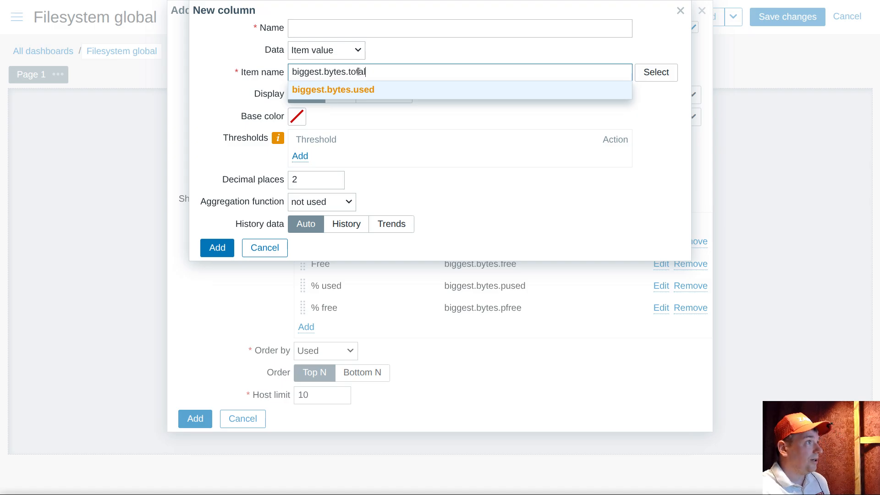
text(al)
click(348, 91)
click(340, 29)
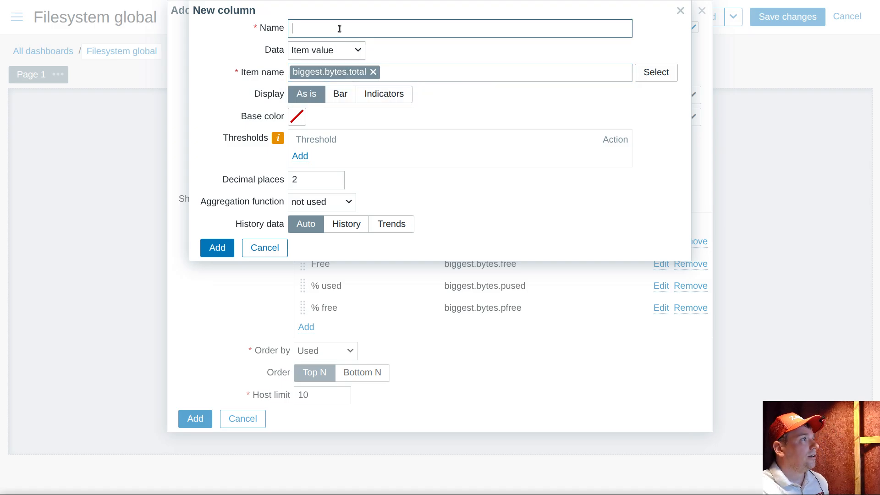
text(Total)
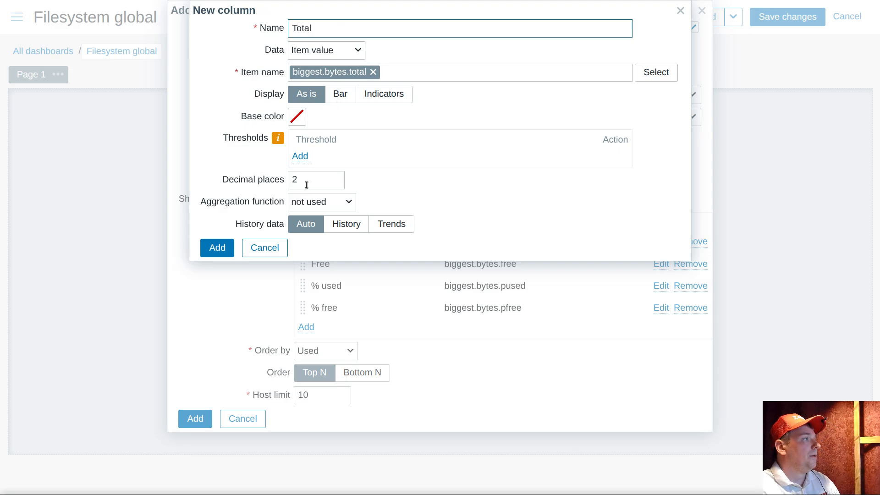
click(236, 171)
text(0)
click(206, 254)
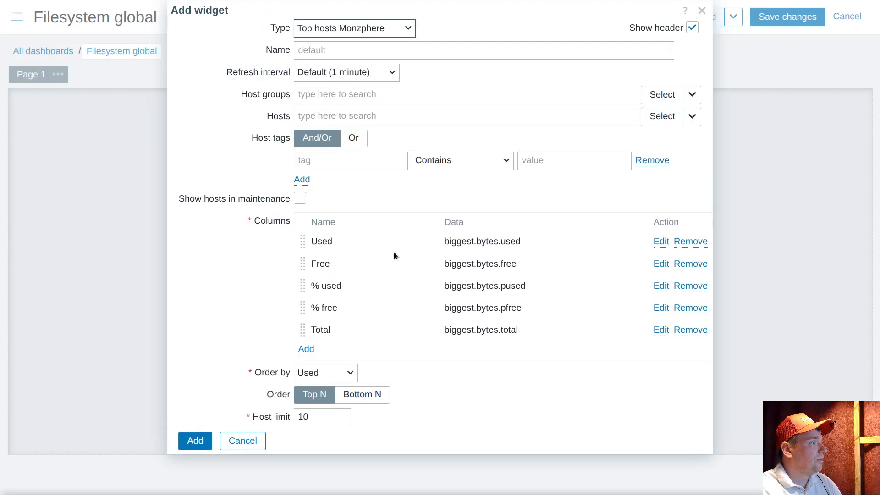
Add a widget column named Host that shows the host name as its data
click(306, 349)
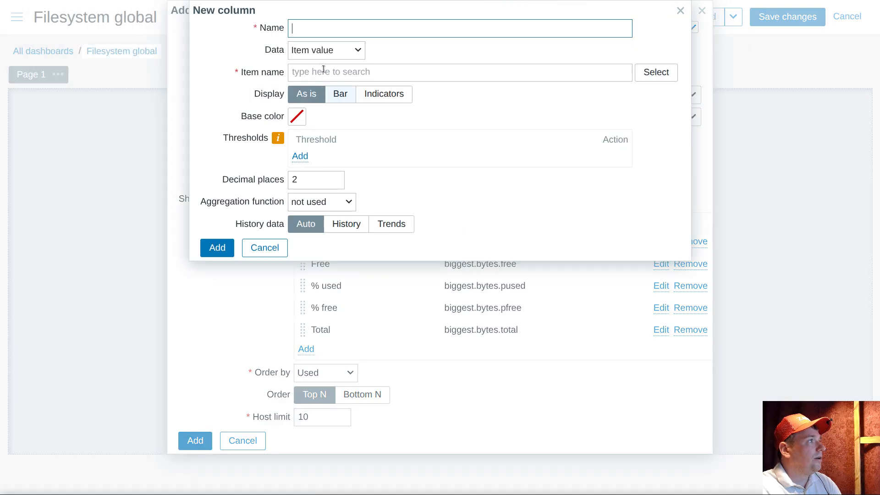
click(318, 51)
click(313, 87)
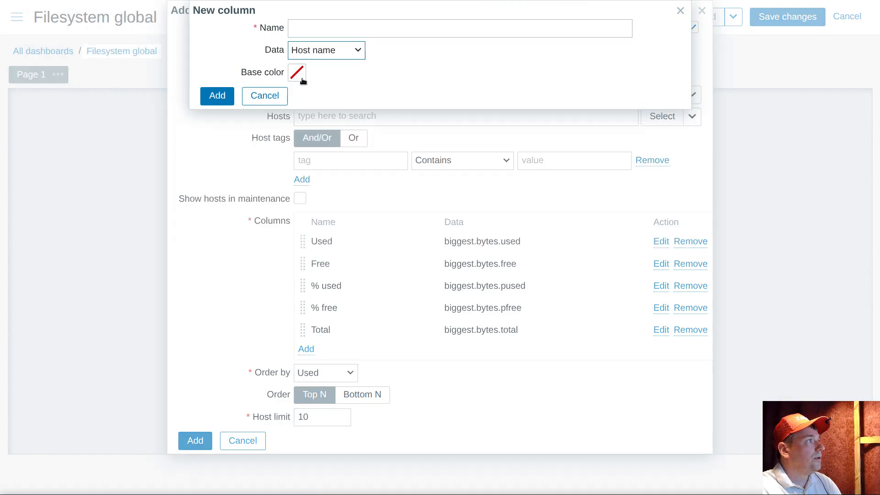
click(304, 24)
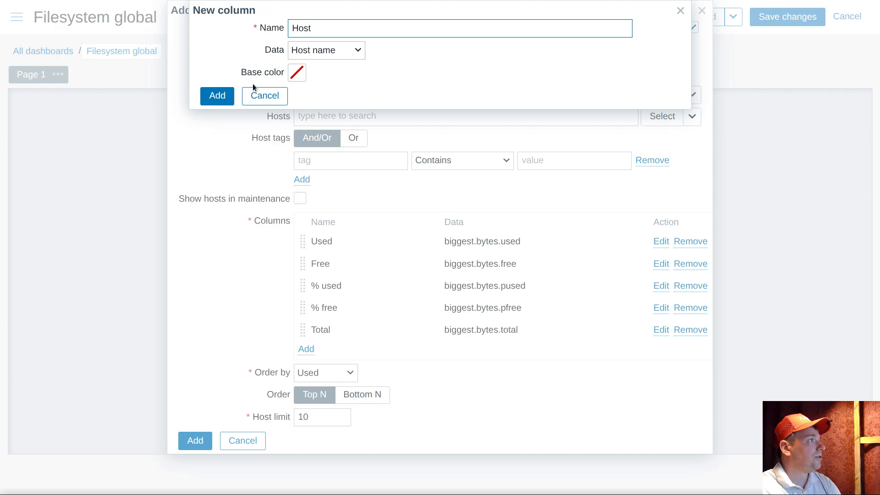
click(218, 96)
Add a widget column named FS name for the item biggest.fsname with 0 decimal places
click(306, 370)
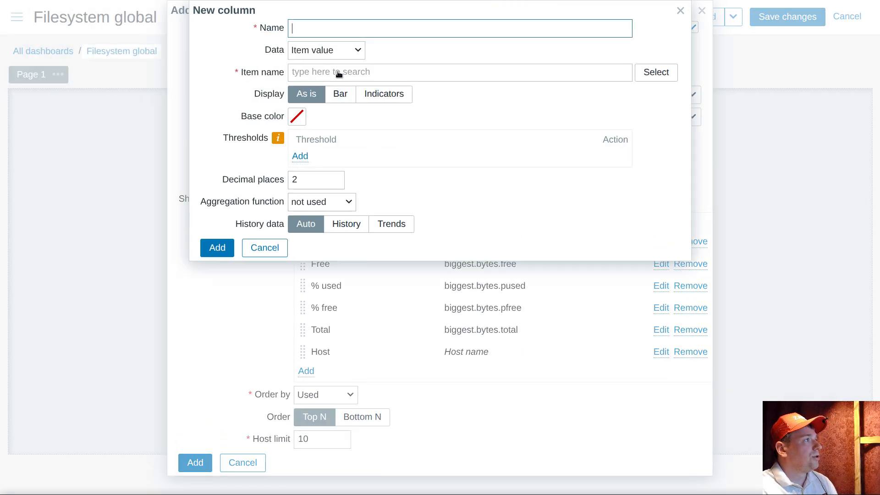
click(316, 69)
text(biggest.bytes.used)
double_click(361, 71)
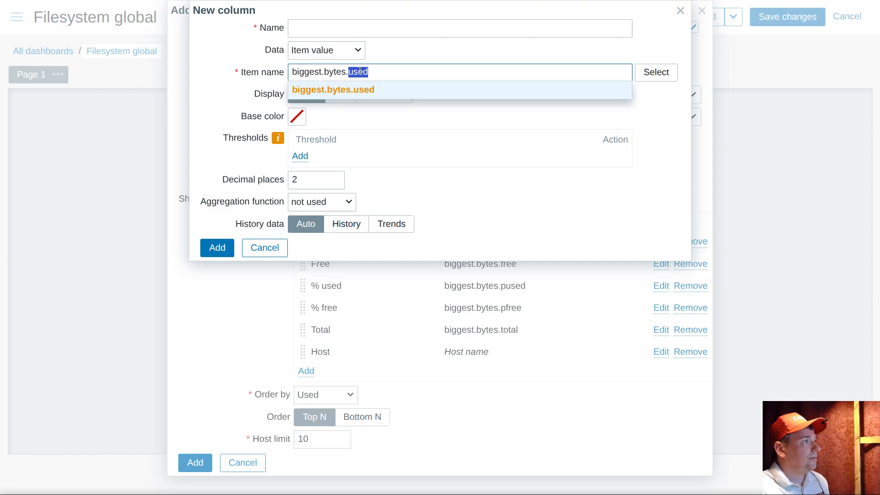
drag(327, 74, 407, 87)
text(fsname)
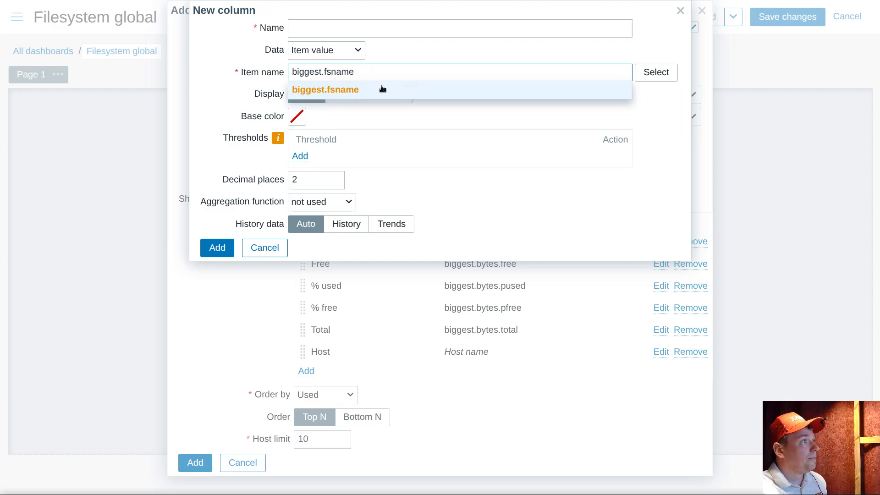
click(383, 89)
click(339, 28)
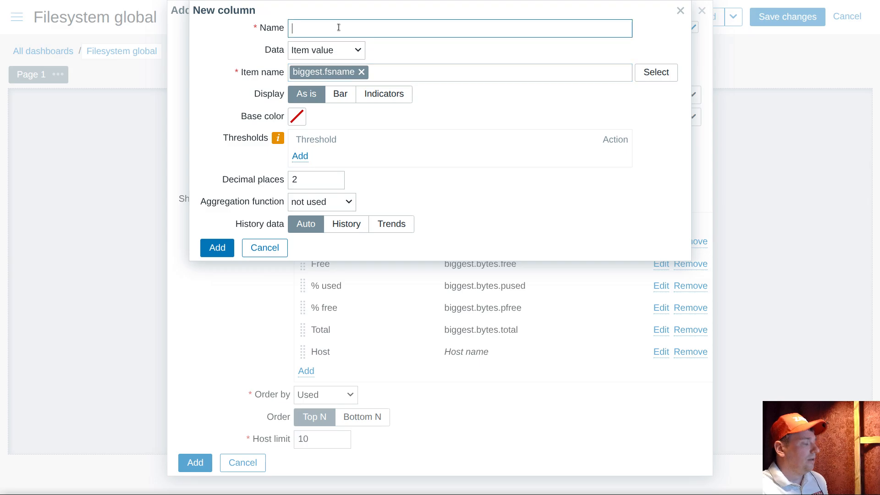
text(FS name)
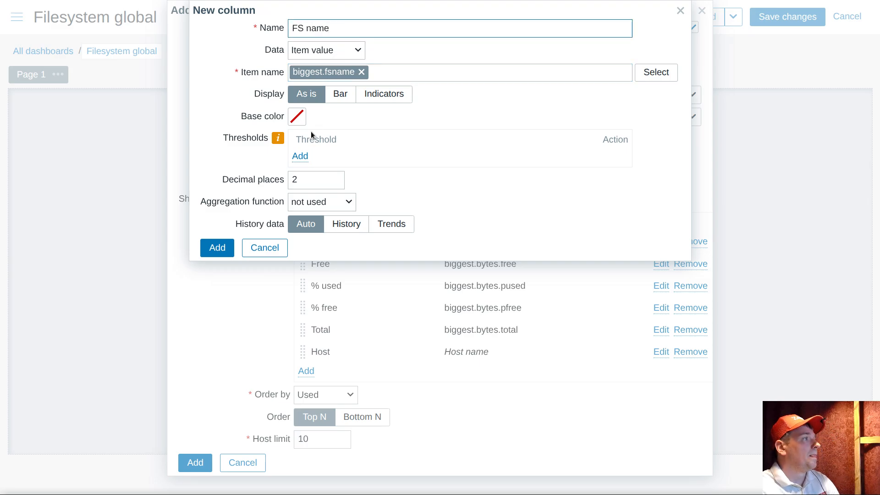
double_click(302, 180)
text(0)
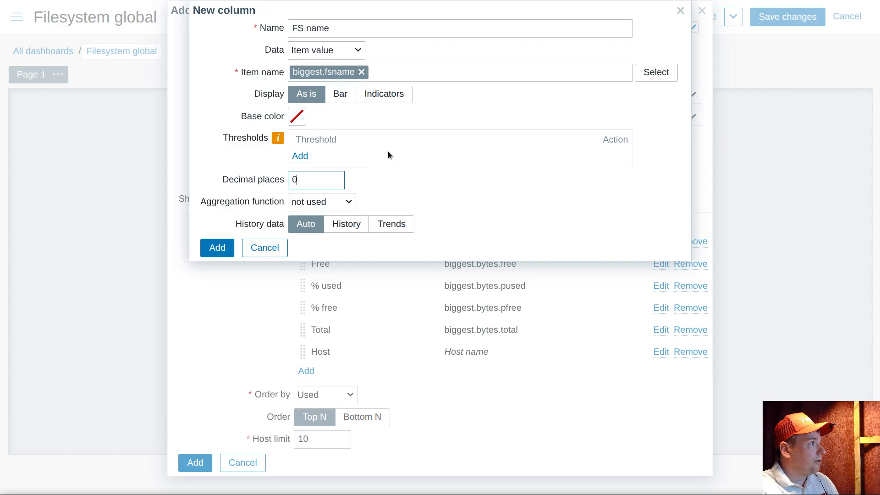
click(206, 252)
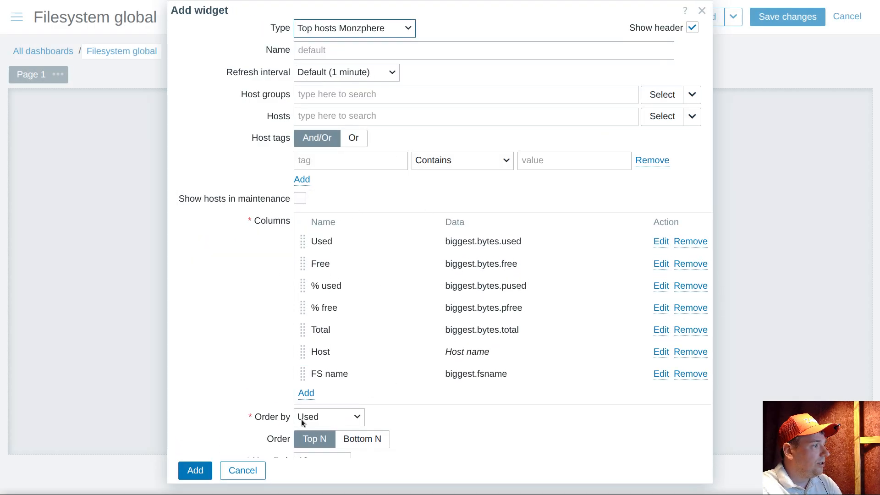
Add a widget column named FS type for the item biggest.fstype with 0 decimal places
click(306, 393)
click(363, 73)
text(biggest.bytes.used)
double_click(359, 72)
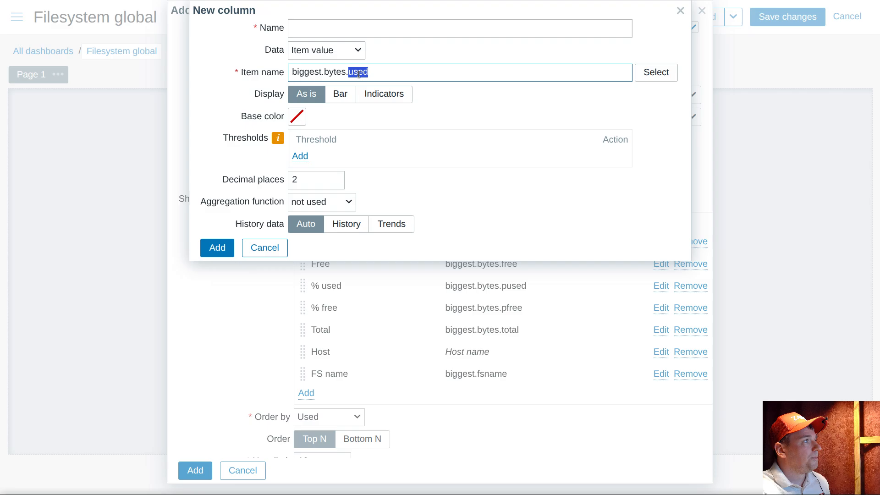
text(fs)
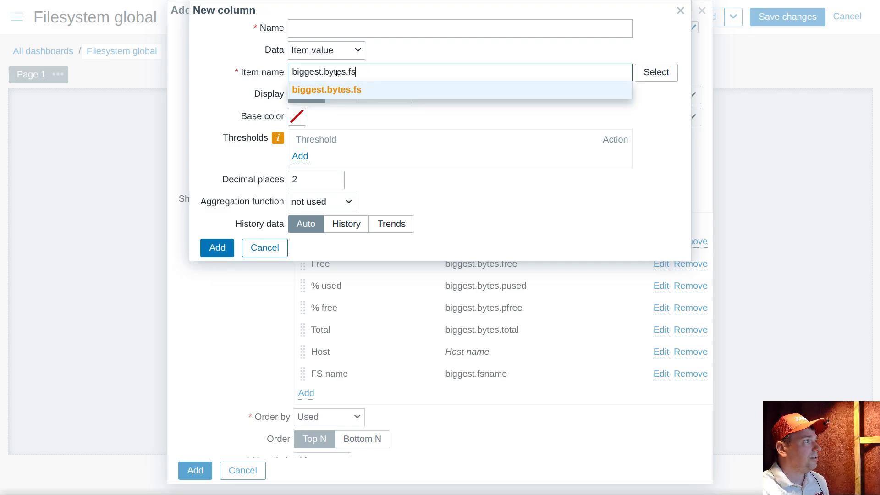
drag(324, 73, 384, 76)
text(fstype)
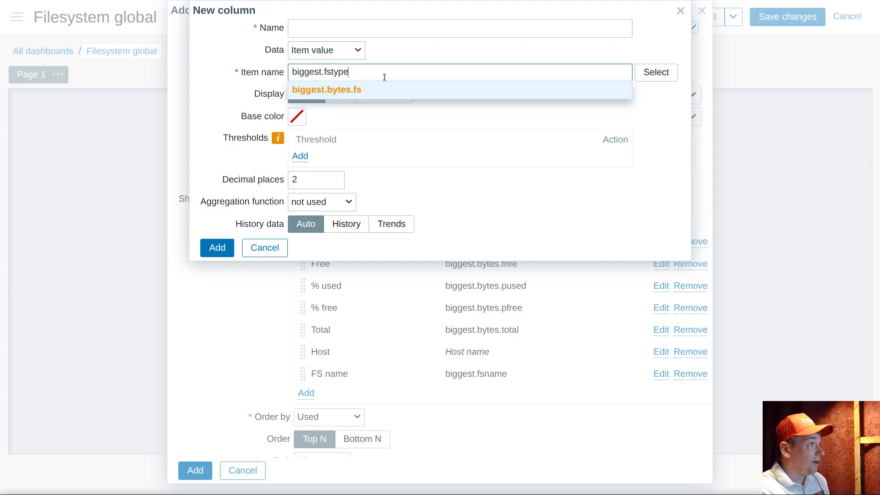
click(328, 90)
click(334, 31)
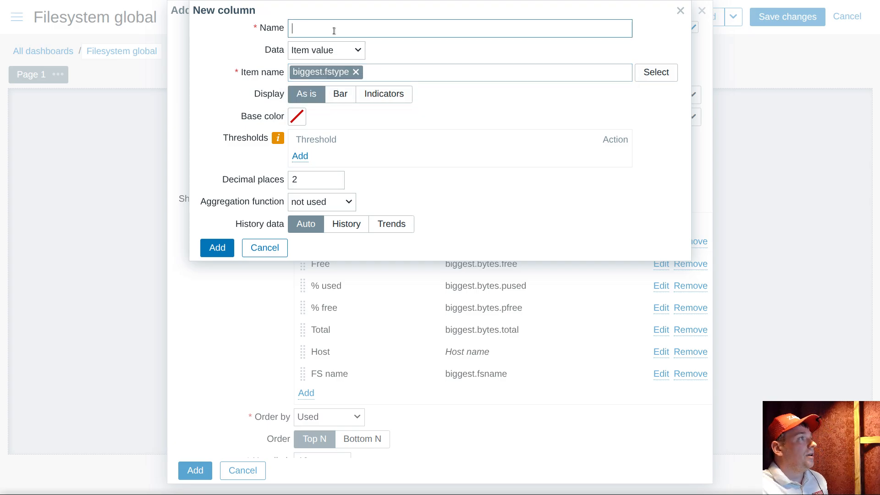
text(FS type)
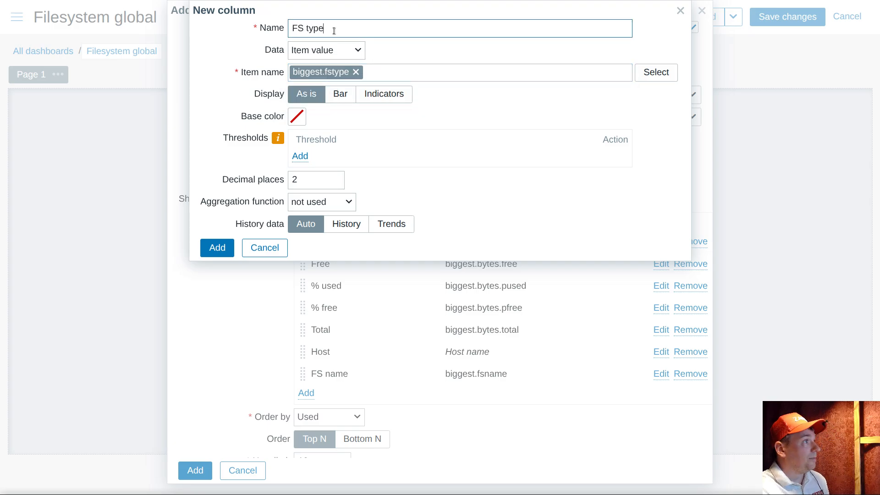
drag(318, 182, 202, 164)
text(0)
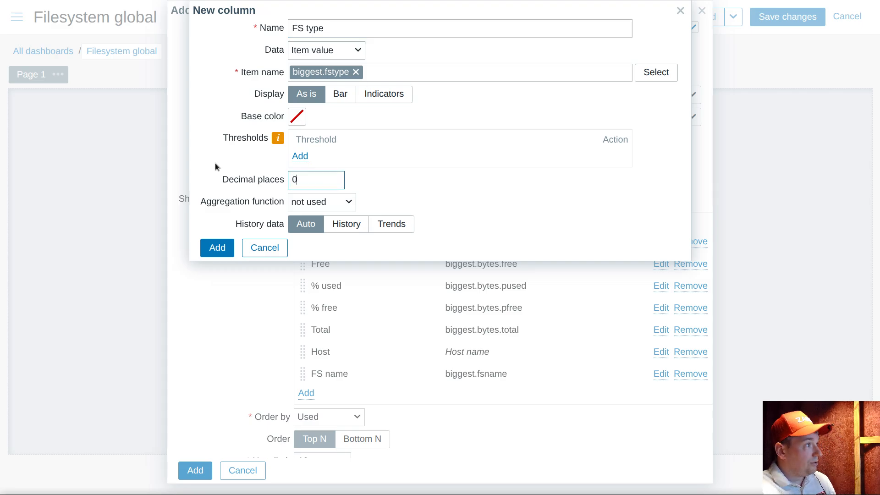
click(218, 247)
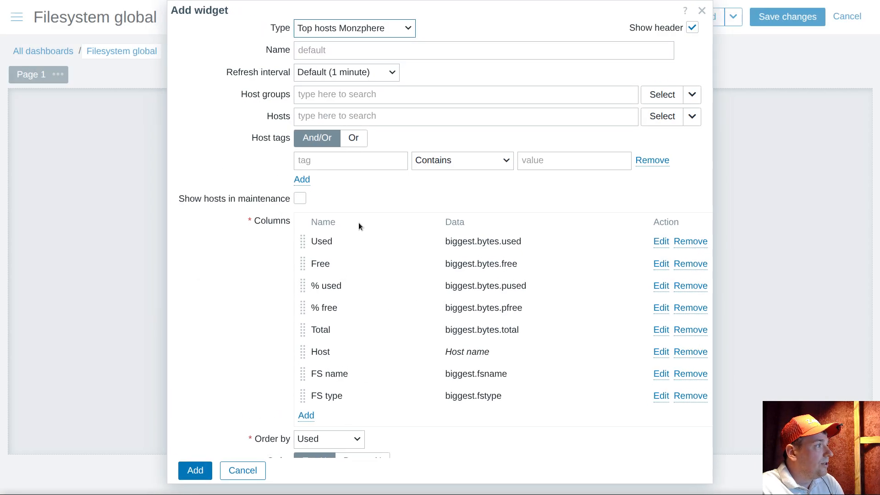
Reorder the widget columns to Host, Free, Used, Total, % used, % free, FS name, FS type
drag(302, 242, 315, 262)
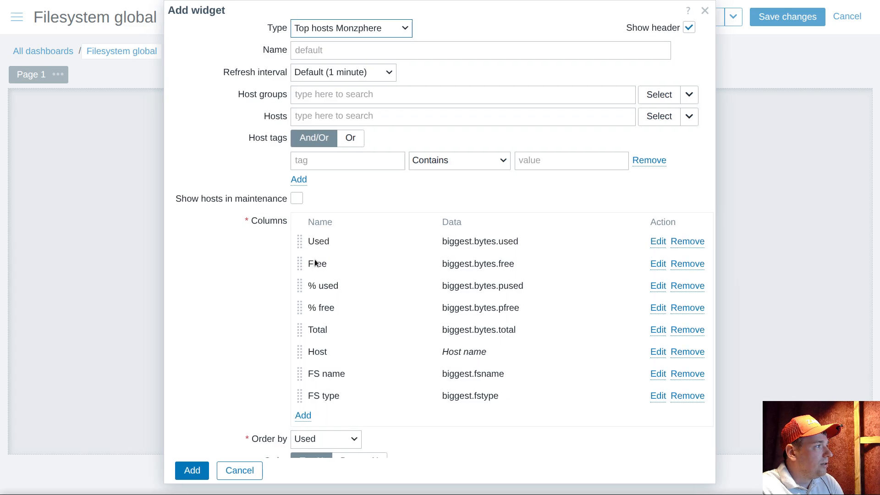
drag(300, 352, 302, 243)
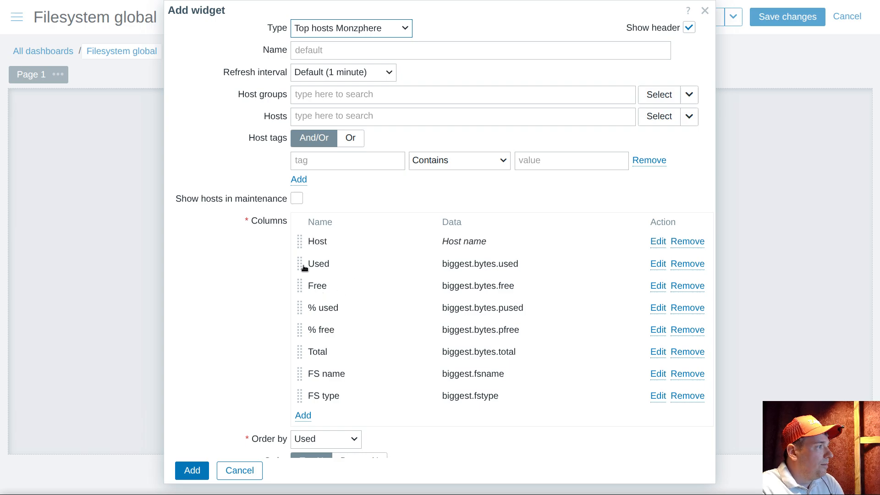
drag(299, 289, 298, 265)
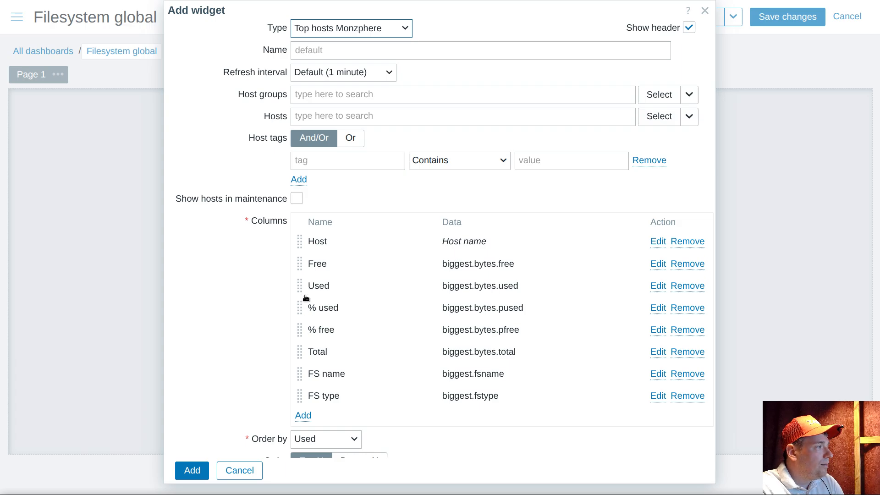
drag(299, 354, 336, 331)
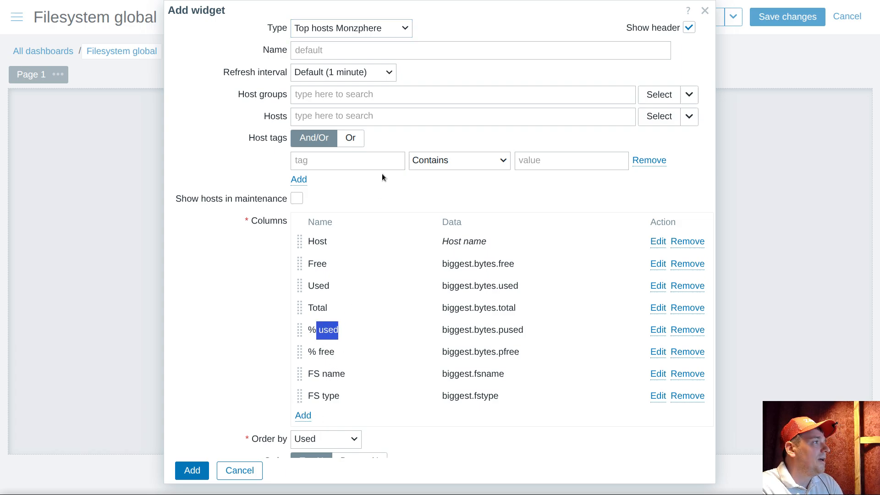
Order the widget by Free with Bottom N and a host limit of 1000, and add it to the saved dashboard
scroll(367, 316, down, 2)
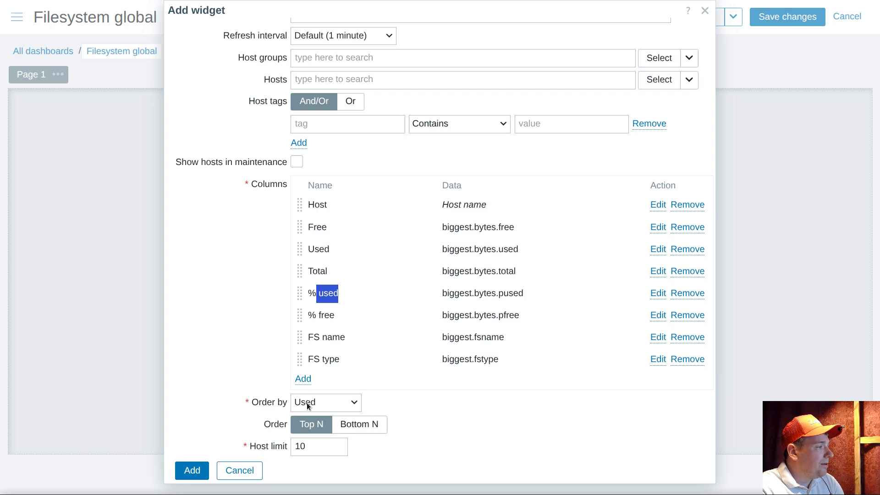
click(312, 402)
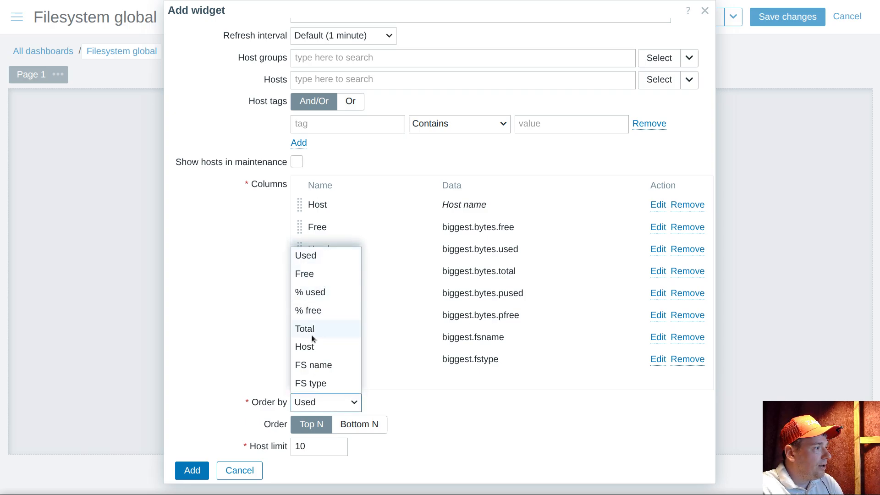
click(305, 274)
click(348, 424)
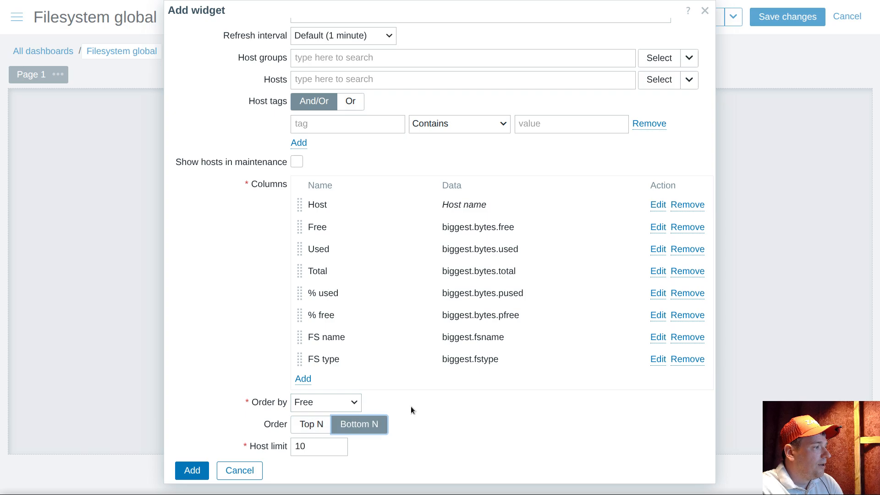
double_click(317, 447)
text(1000)
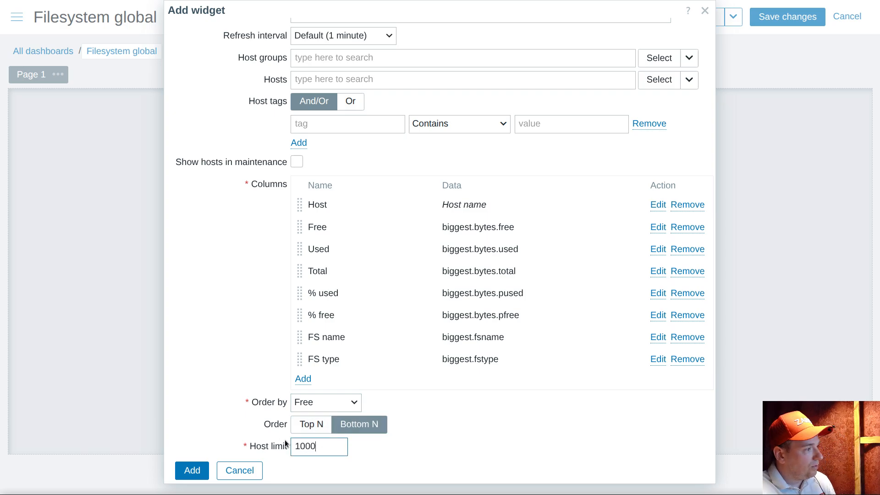
click(191, 471)
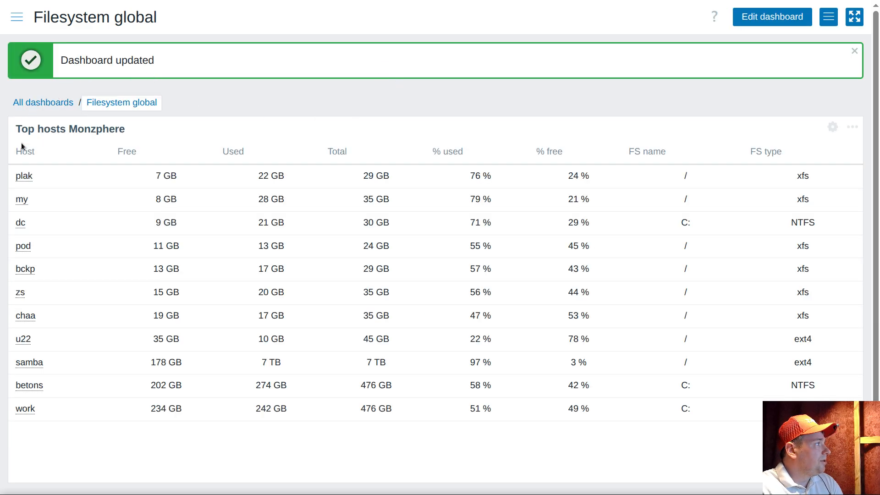
Name the Top hosts Monzphere widget Filesystem monitoring and save the dashboard changes
click(833, 126)
click(359, 46)
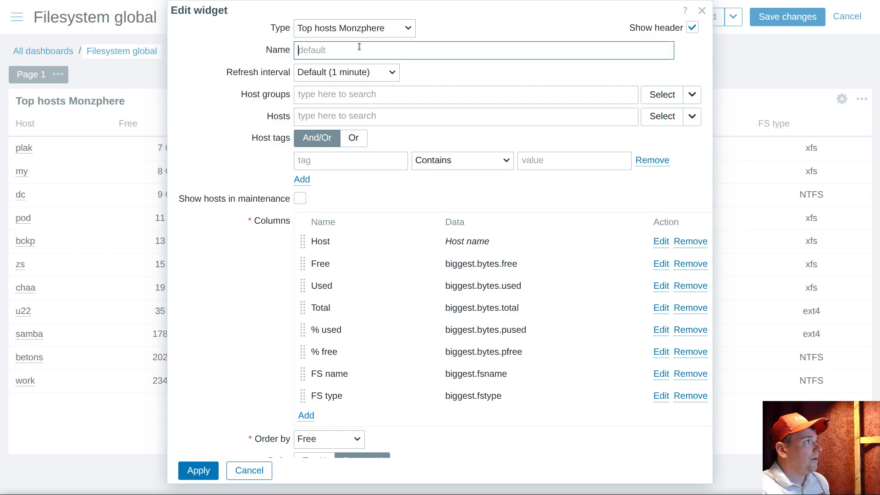
text(Used)
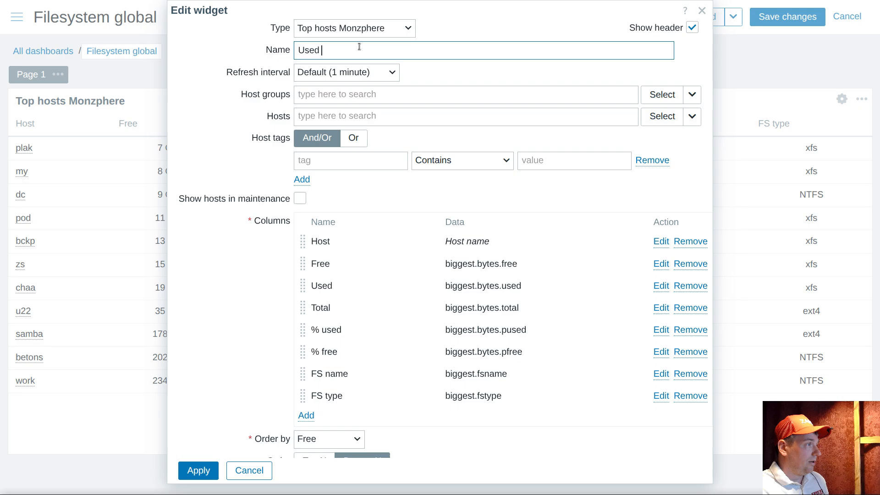
key(ctrl+a)
text(F)
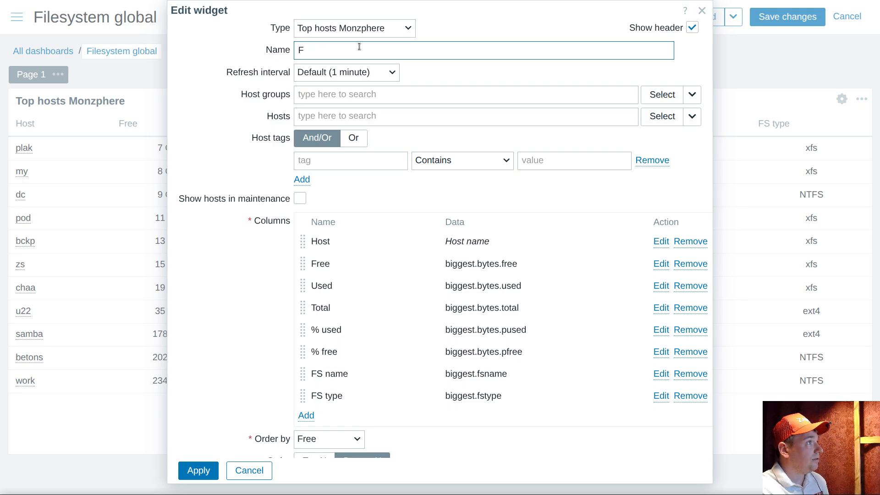
text(yy)
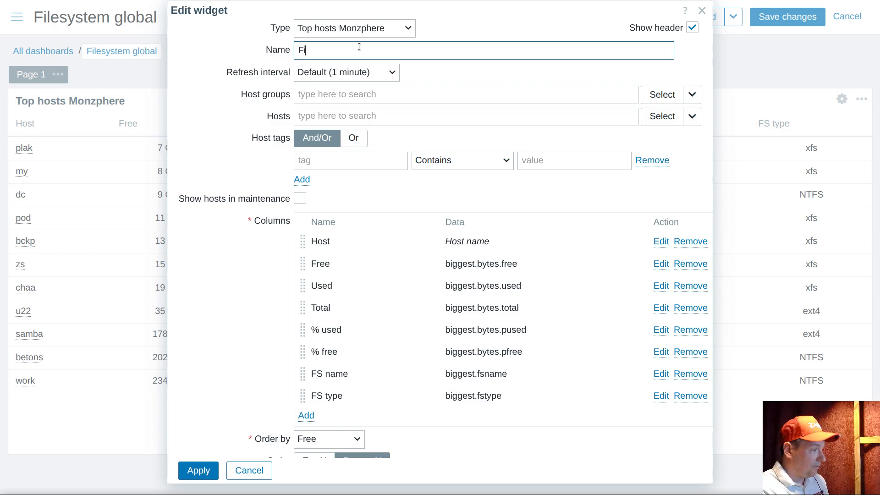
text(lesystem m)
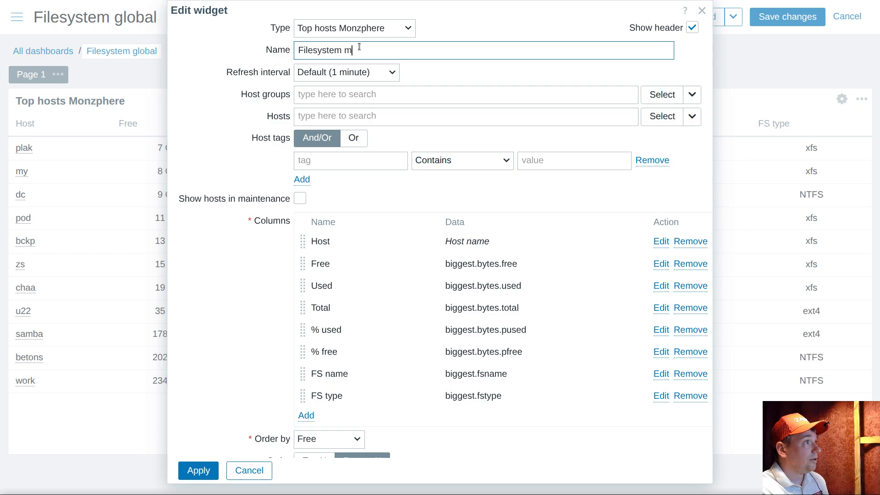
text(onitoring)
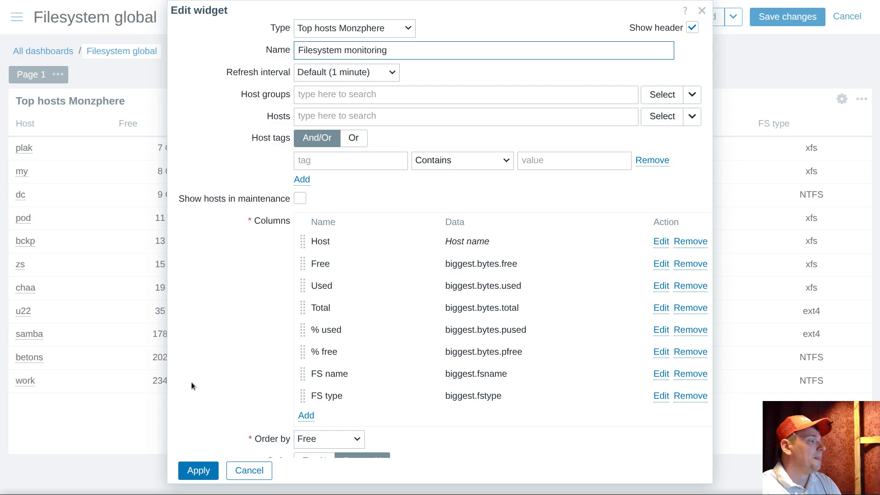
click(198, 470)
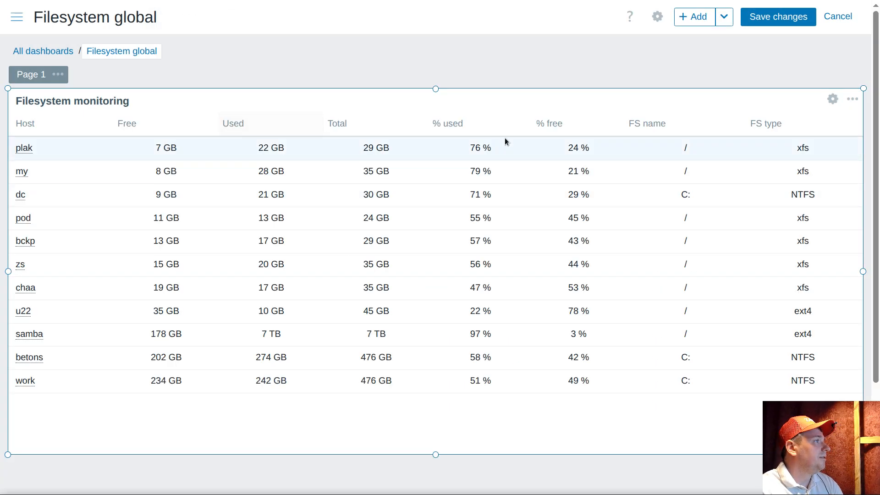
click(770, 26)
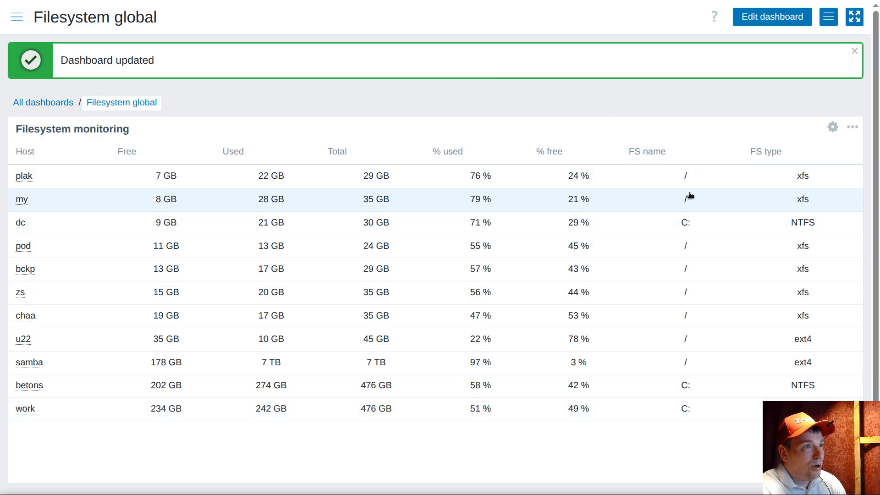
Review the disk values per host in the Filesystem monitoring widget and open the problems of host pod
mouse_move(338, 393)
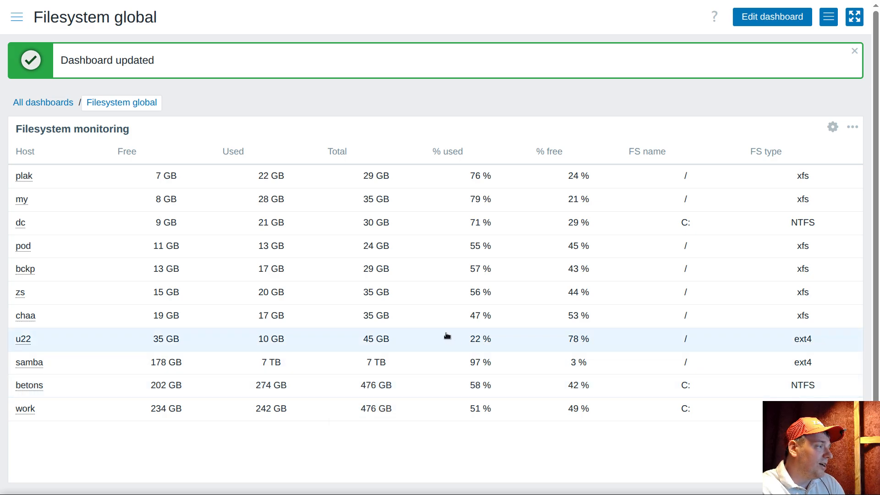
mouse_move(447, 336)
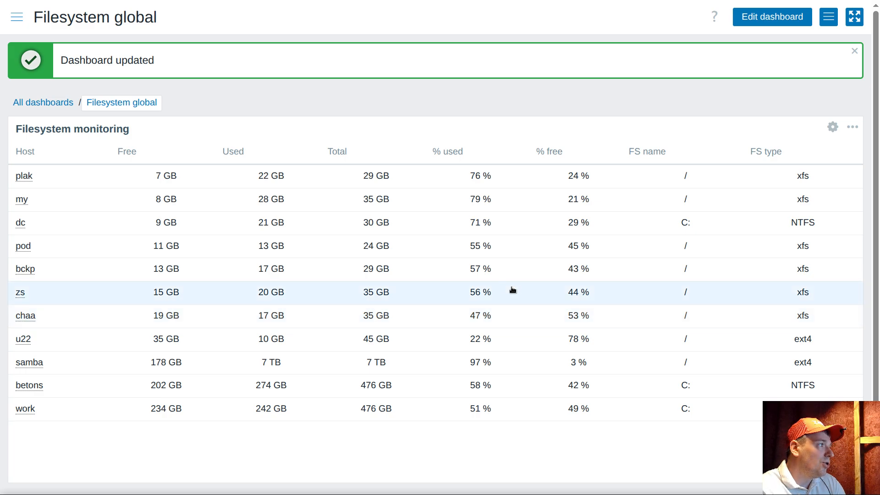
mouse_move(389, 289)
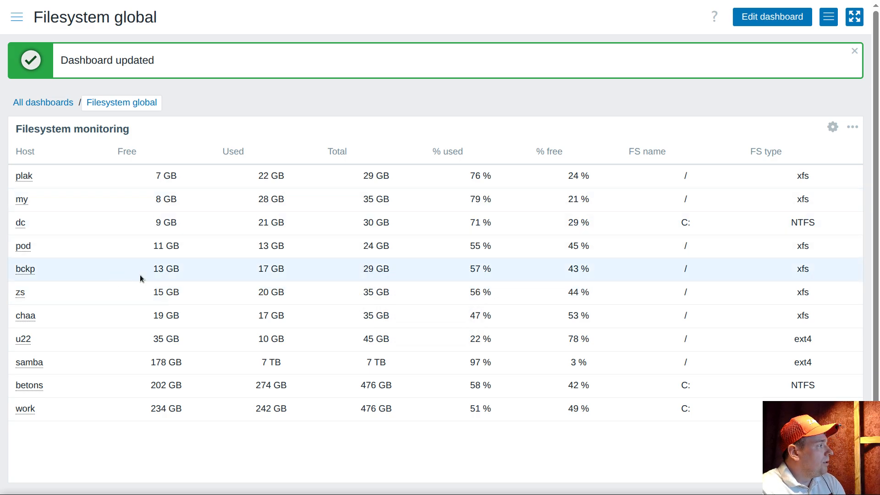
mouse_move(170, 268)
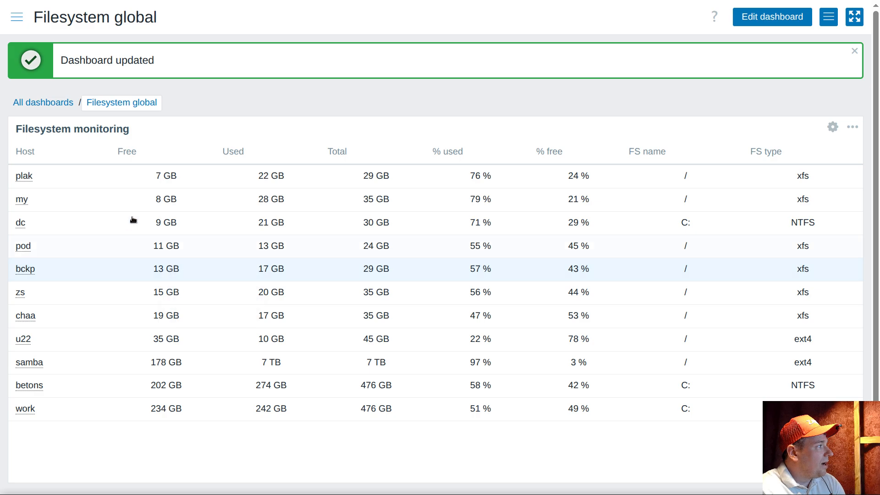
click(25, 246)
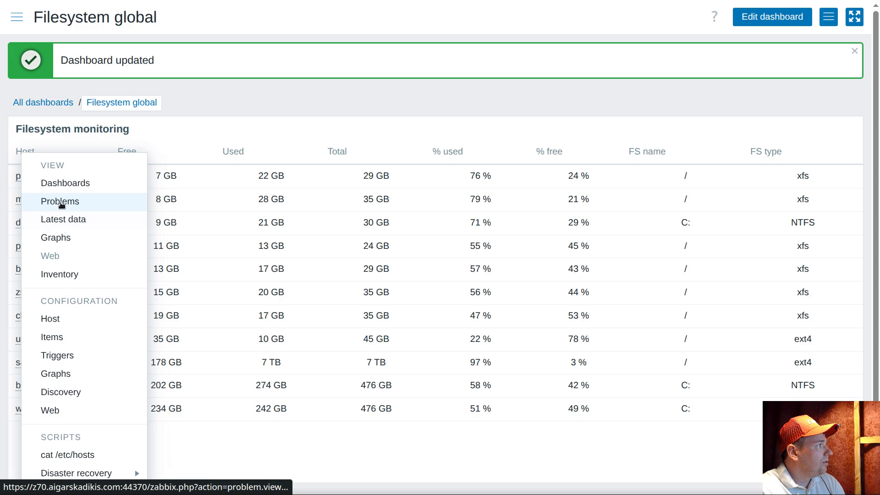
click(65, 201)
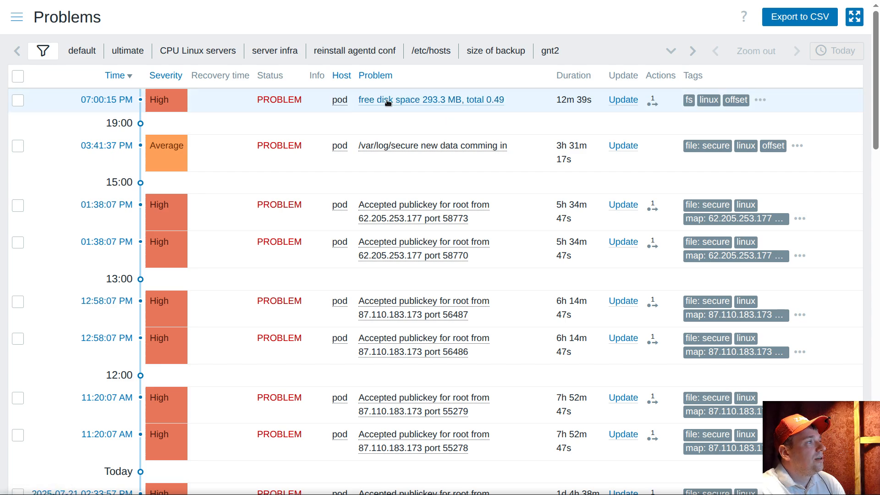
Close the newest free disk space problem of host pod manually and reload the problem list
click(624, 100)
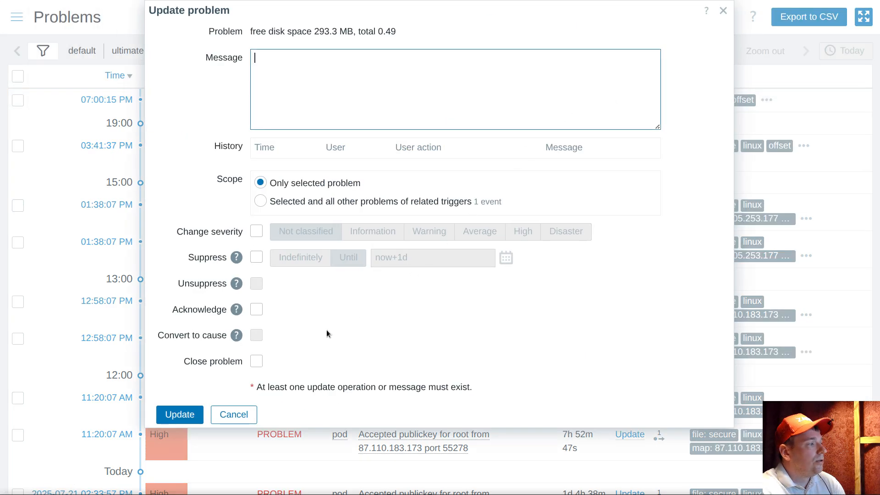
click(263, 362)
click(187, 414)
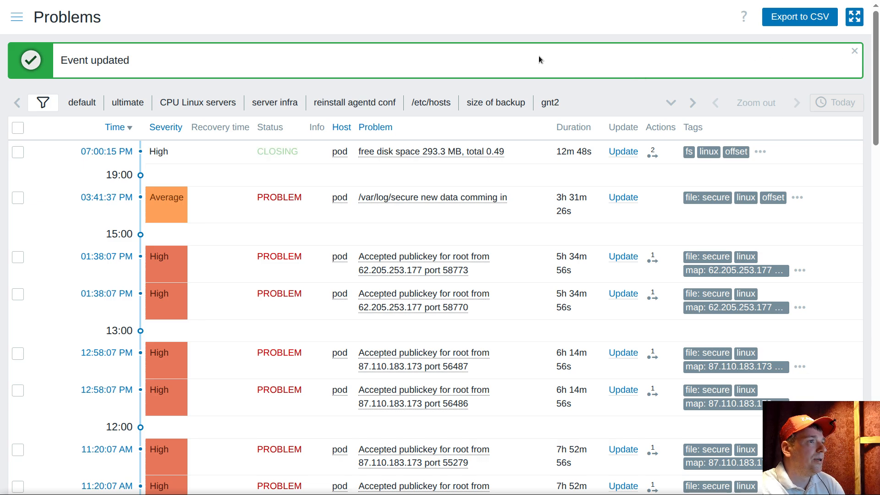
right_click(365, 38)
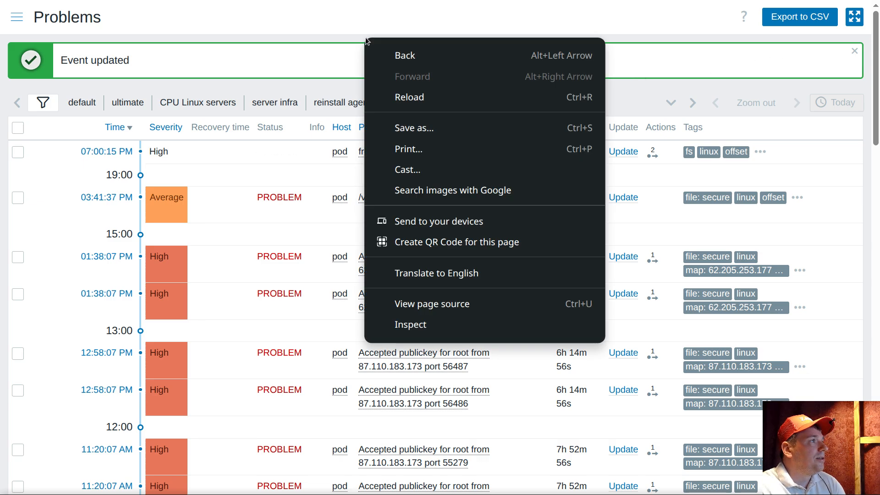
click(413, 98)
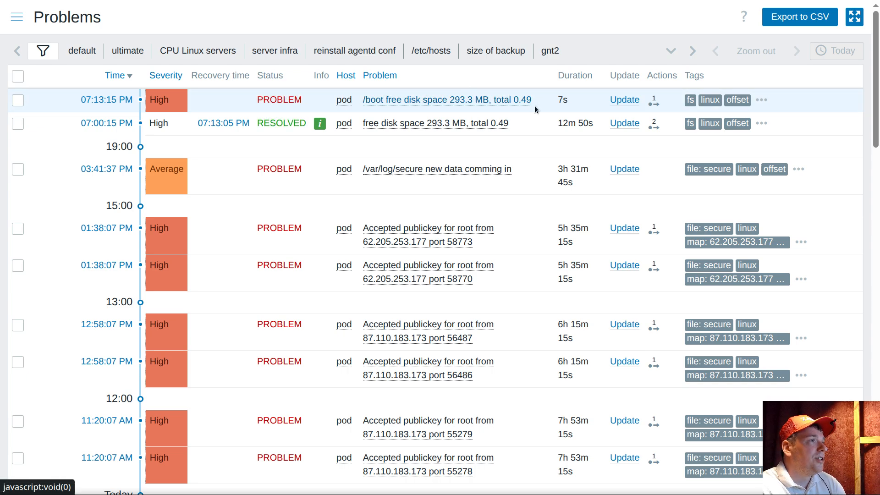
Open the trigger configuration of the /boot free disk space problem on host pod
click(510, 100)
click(542, 194)
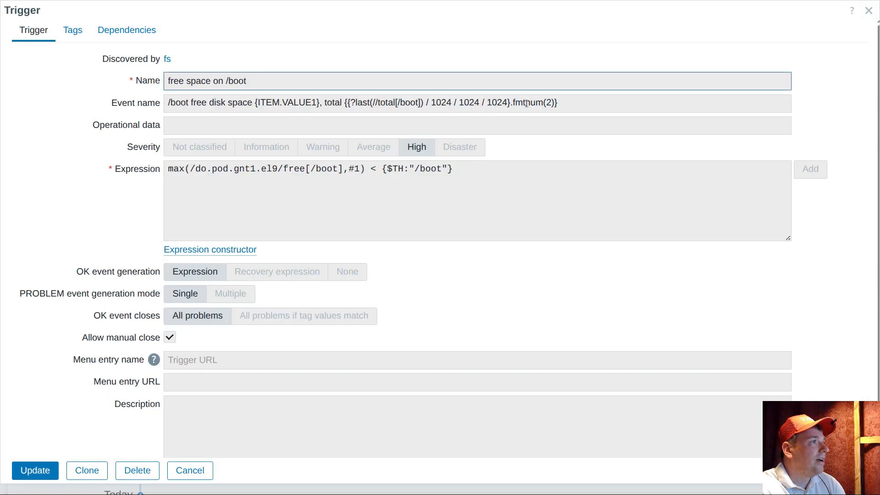
Append the unit GB to the free space trigger prototype's event name in the filesystem monitoring template and save it
click(168, 58)
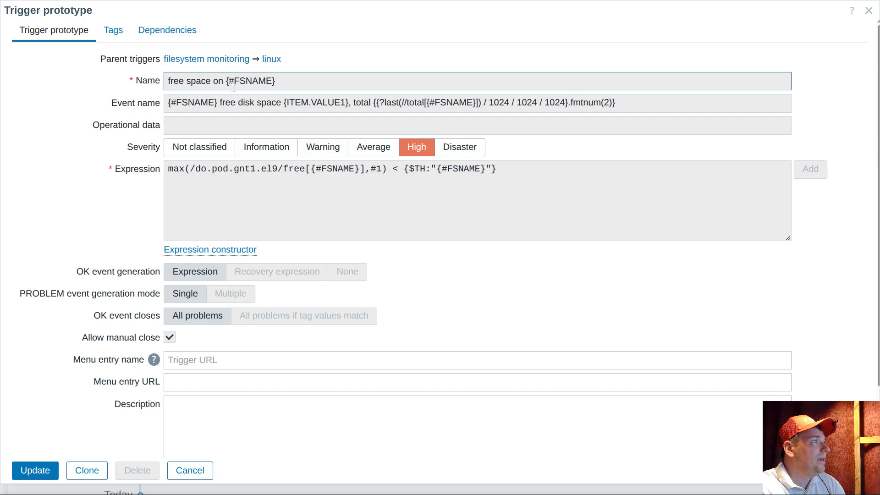
click(196, 63)
click(636, 86)
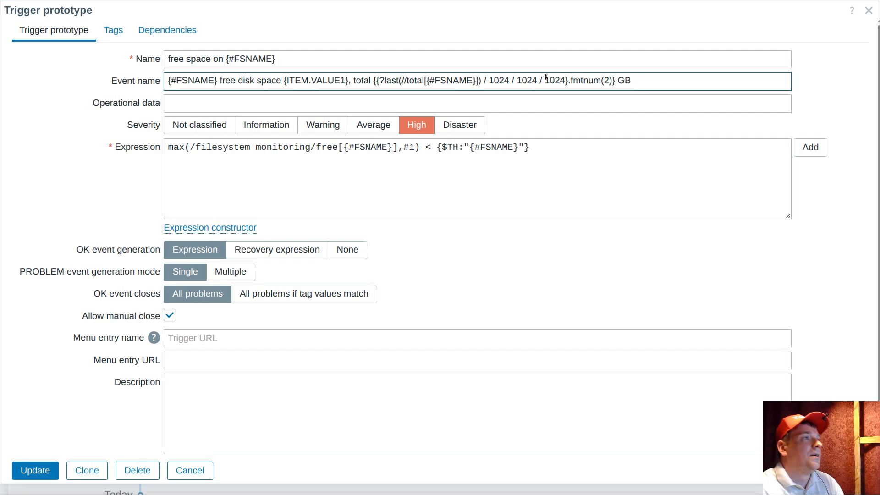
drag(488, 82, 565, 84)
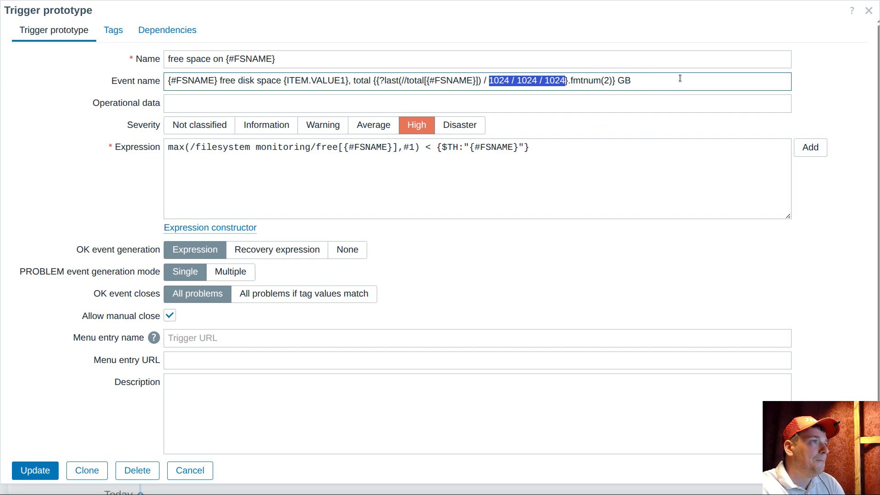
drag(619, 80, 663, 80)
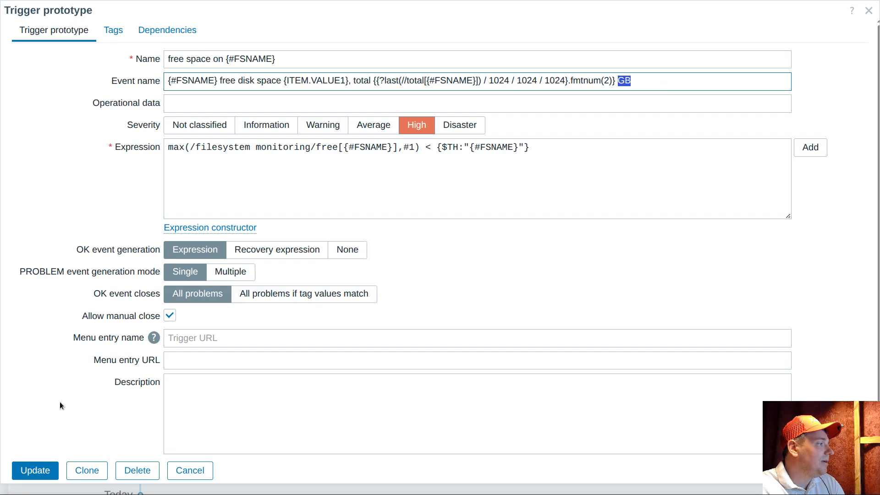
click(35, 470)
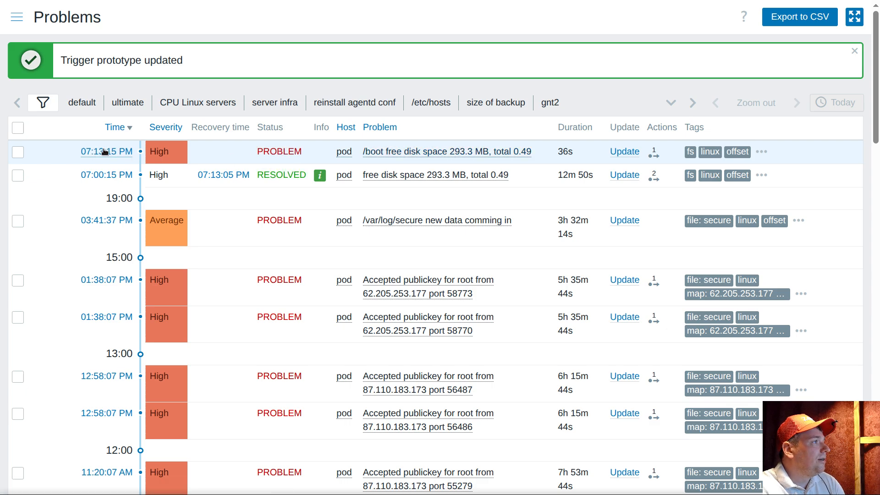
Copy the threshold macro {$TH:"/boot"} from the expression of host pod's /boot free space trigger and close the trigger without changes
click(391, 151)
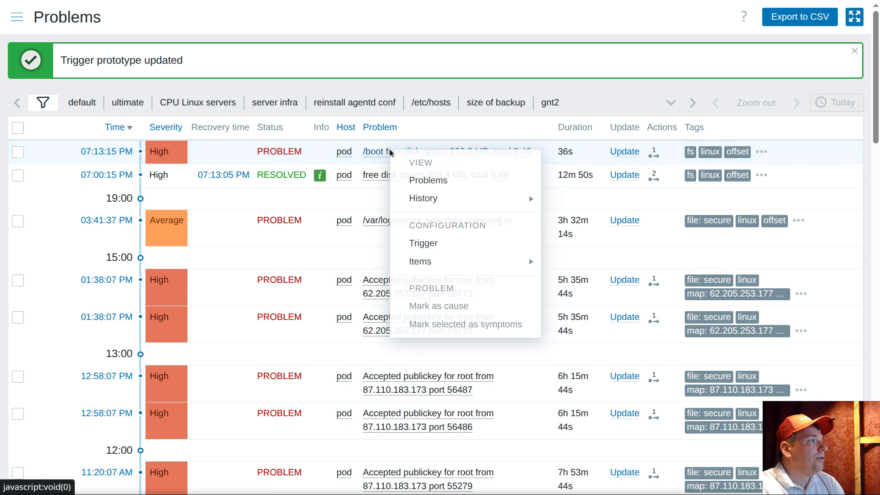
click(420, 243)
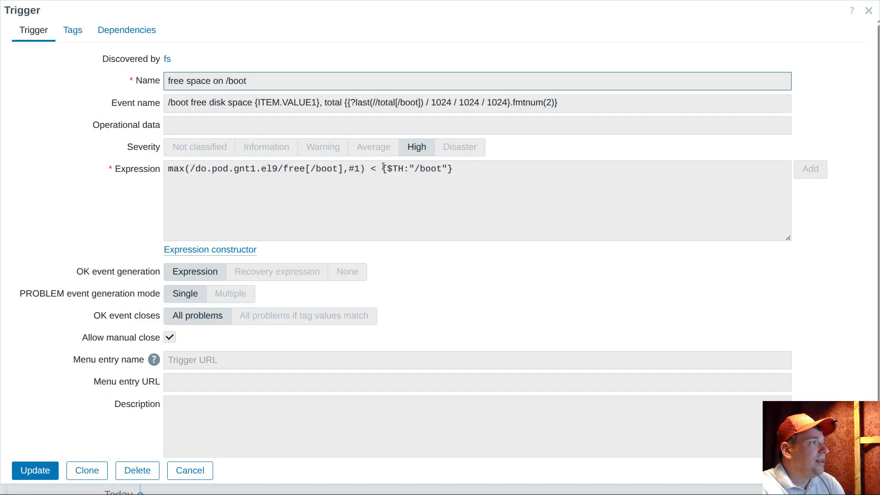
drag(383, 168, 416, 179)
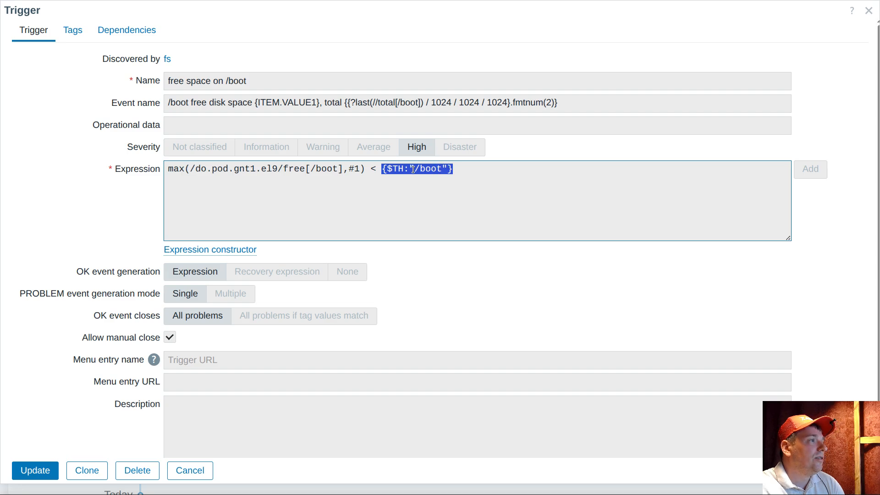
right_click(417, 170)
click(451, 187)
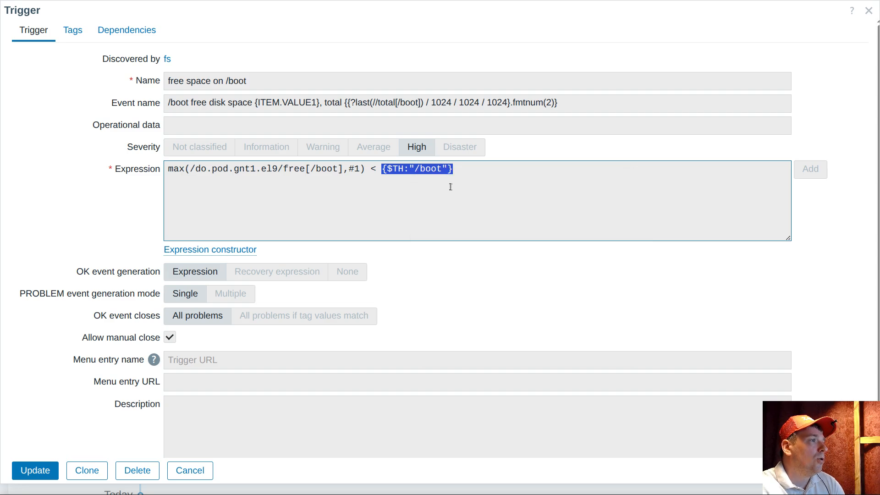
click(190, 470)
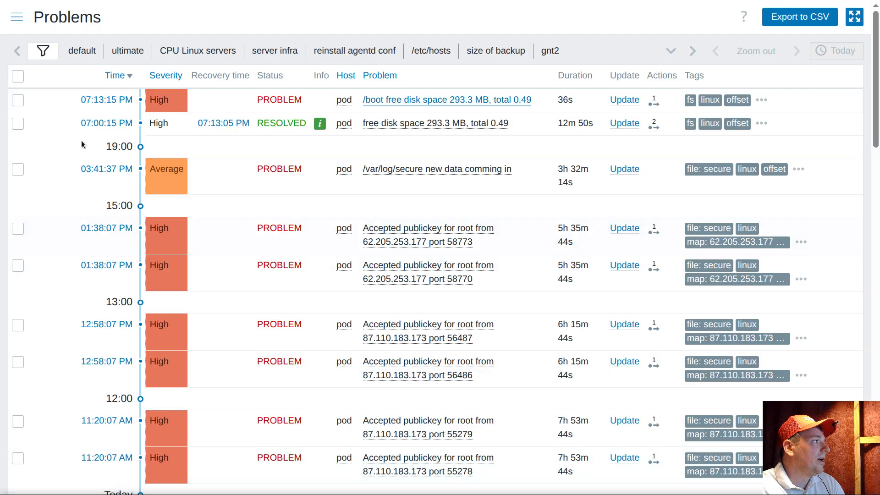
Open the macros of the filesystem monitoring template
click(16, 17)
click(68, 346)
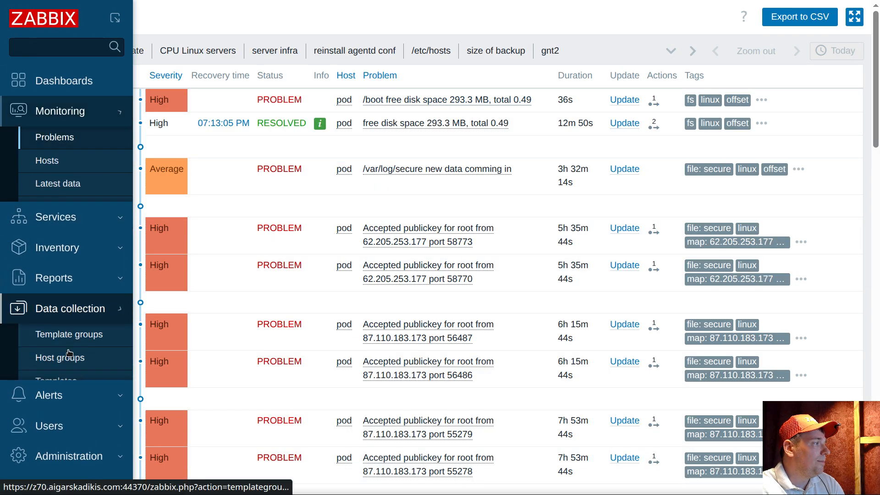
click(64, 306)
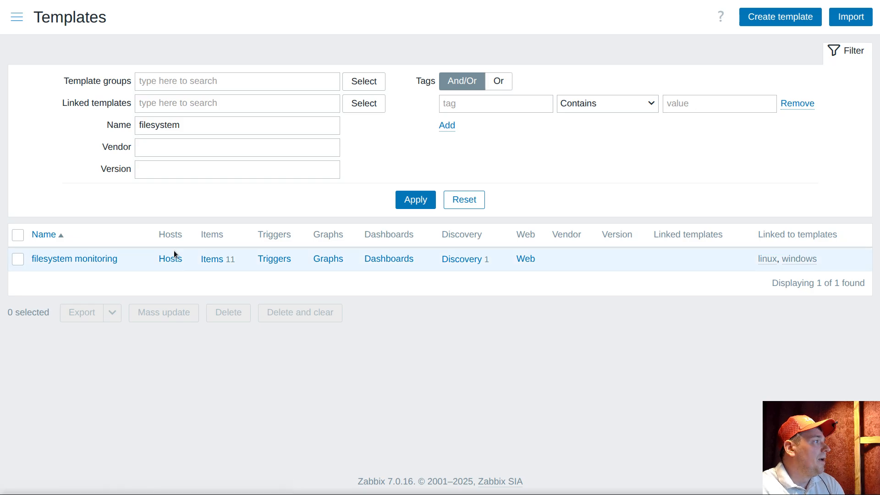
click(81, 258)
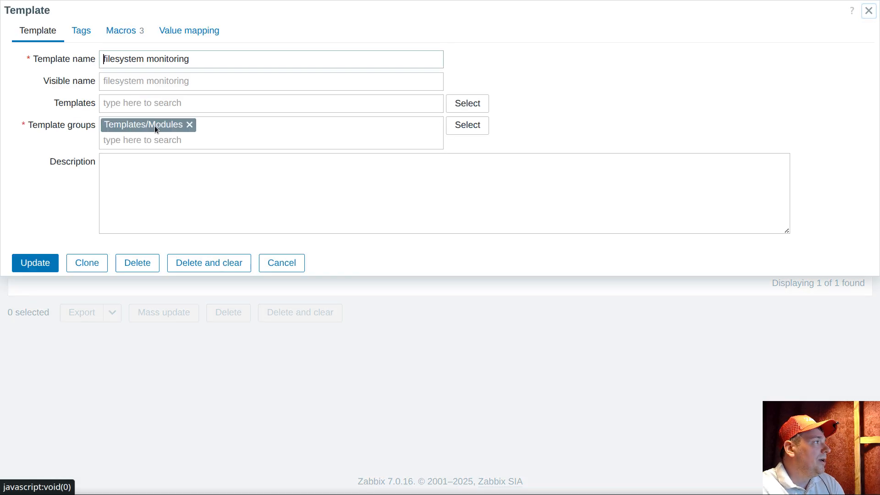
click(120, 32)
Add the template macro {$TH:"/boot"} with the value 150M and save the template
click(40, 199)
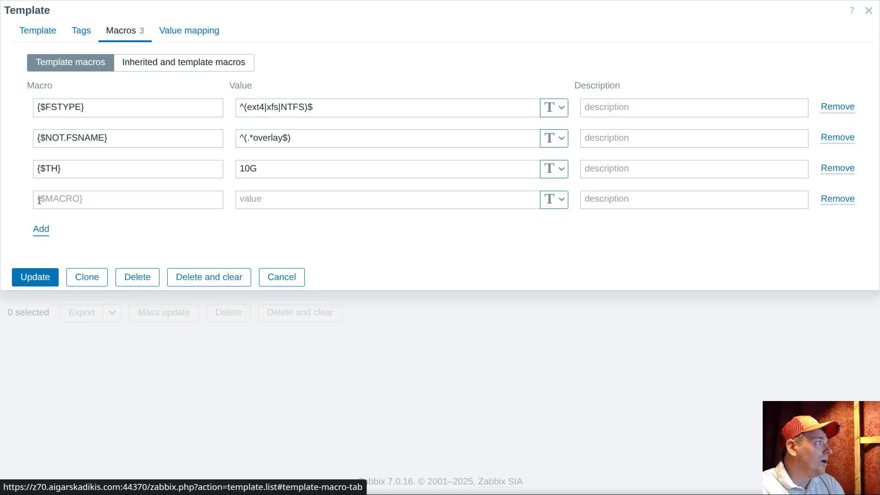
click(162, 203)
key(ctrl+v)
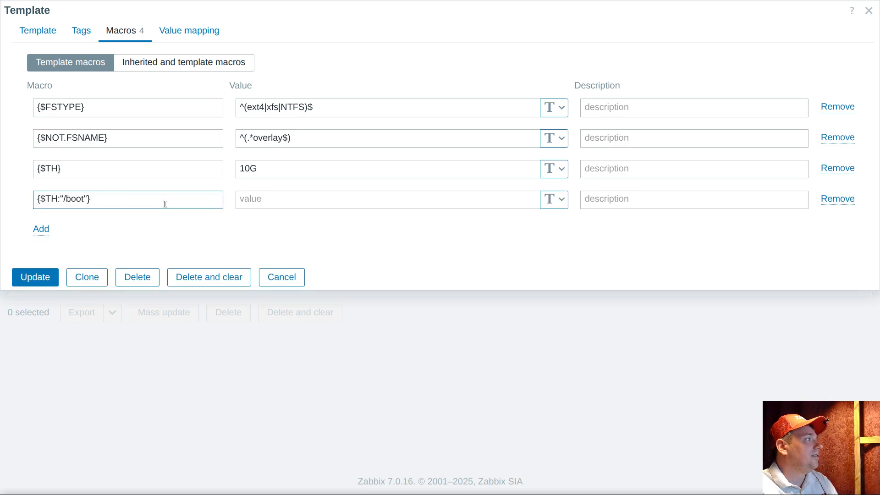
click(258, 202)
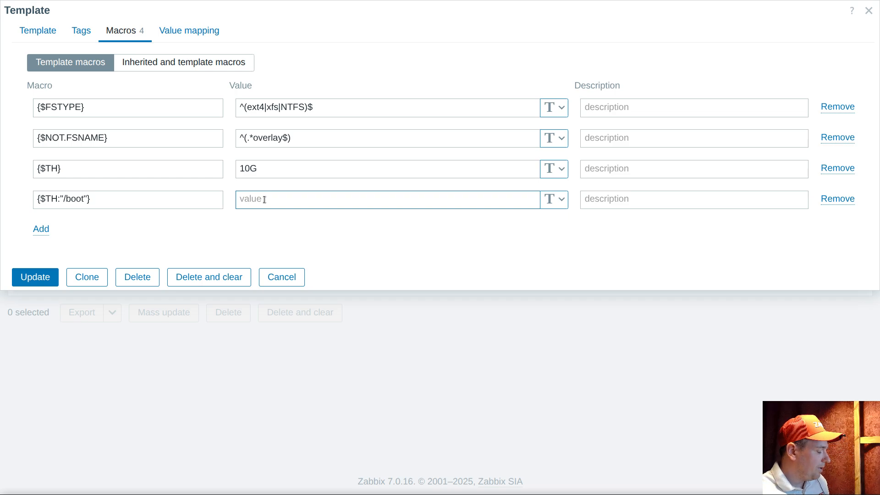
text(150M)
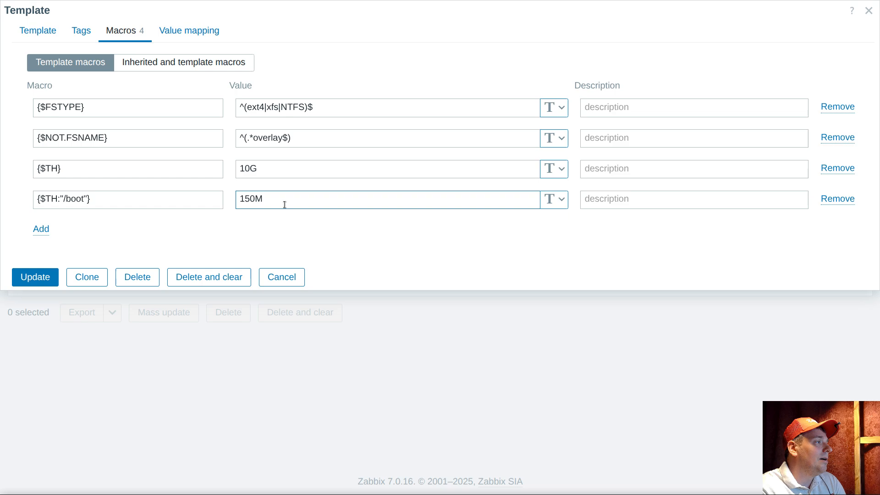
triple_click(91, 199)
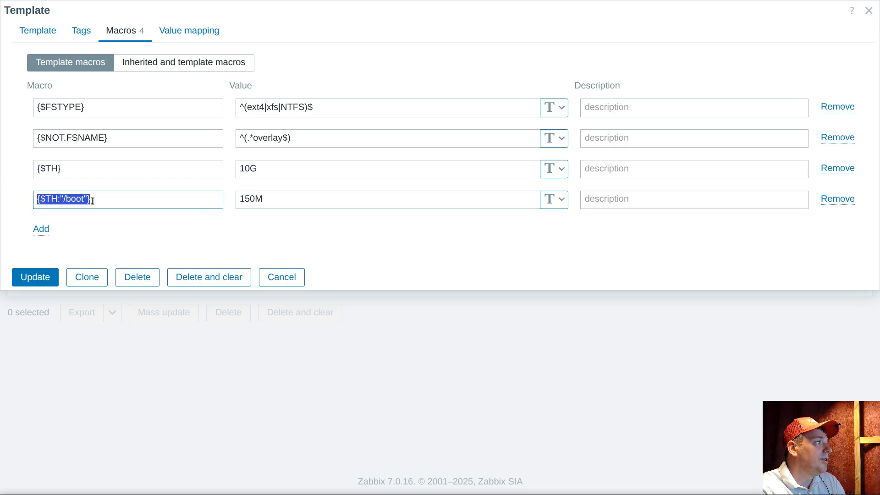
click(50, 277)
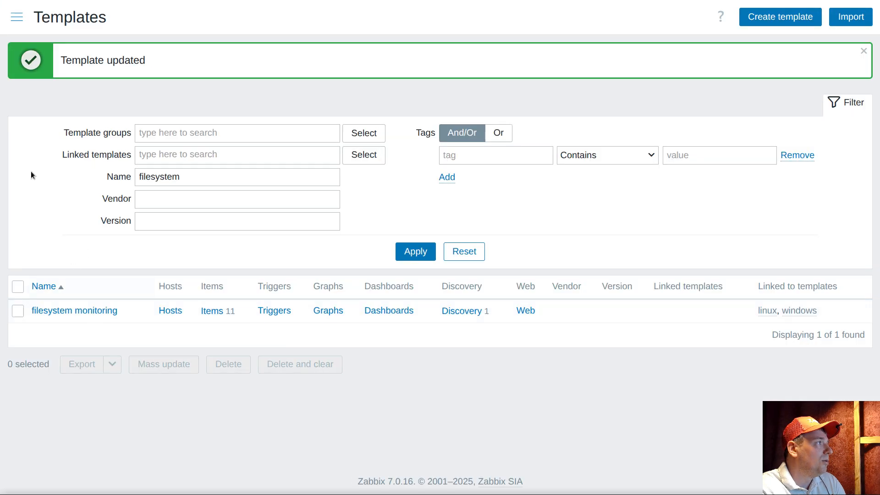
Return to the problem list, reload it and check the status of the /boot free disk space problem on host pod
click(16, 17)
click(58, 111)
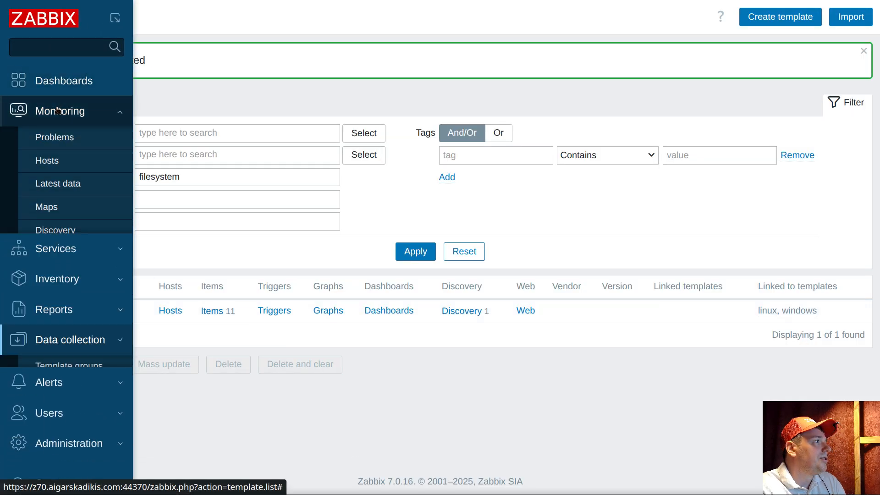
click(54, 137)
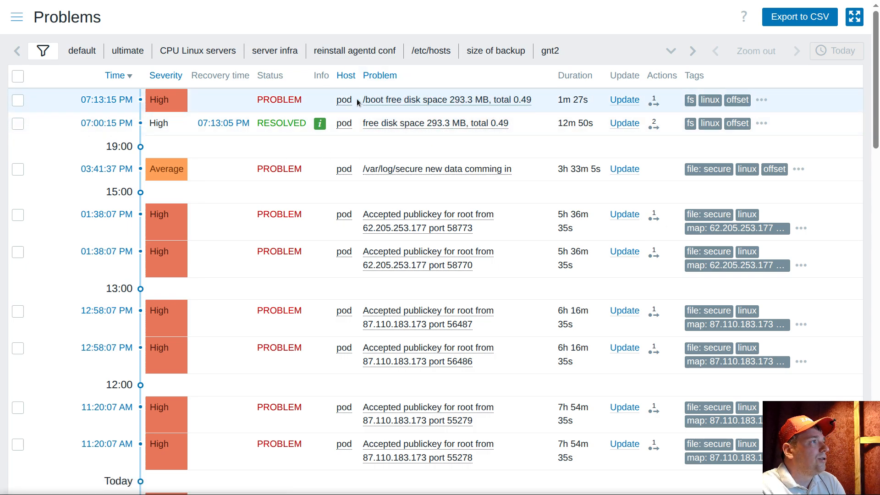
drag(358, 99, 469, 104)
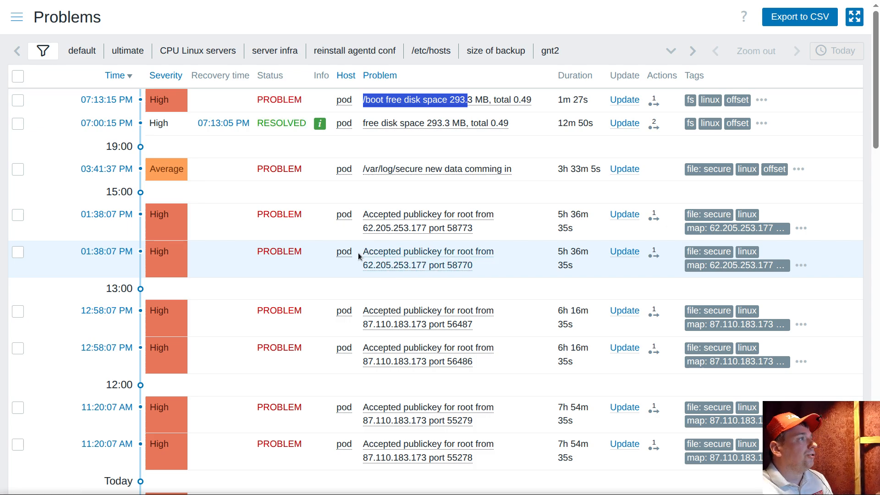
right_click(176, 32)
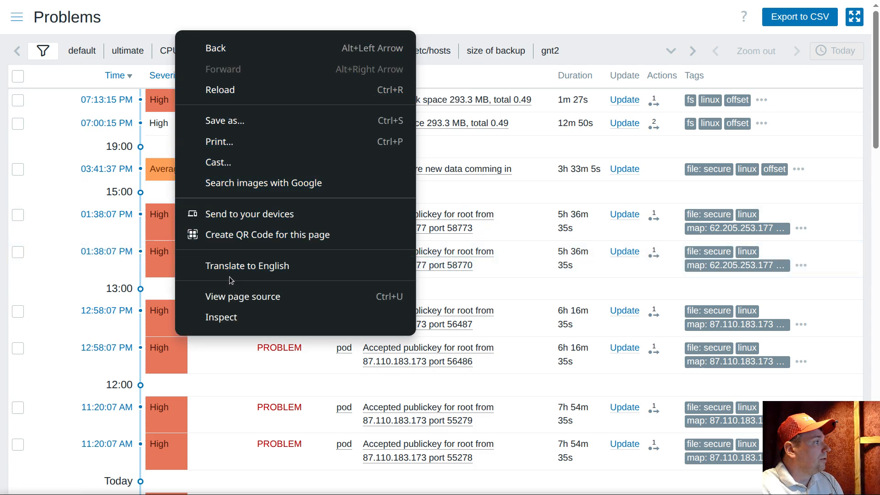
click(242, 90)
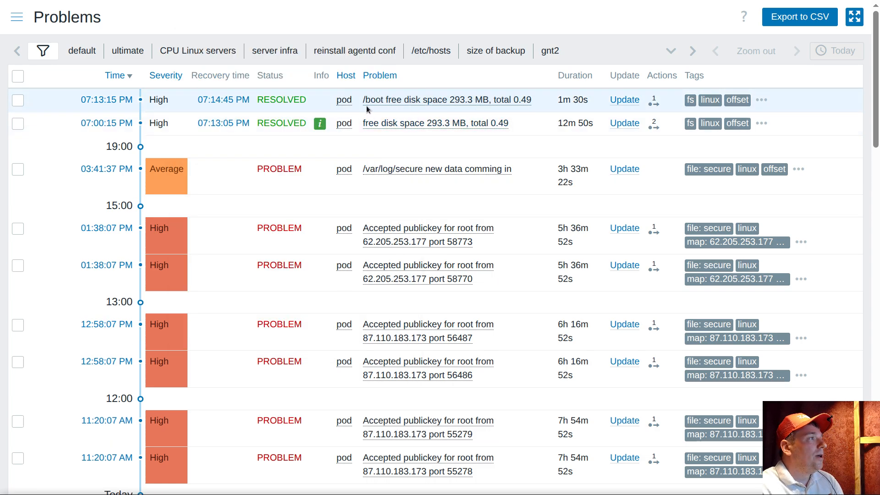
drag(362, 100, 385, 99)
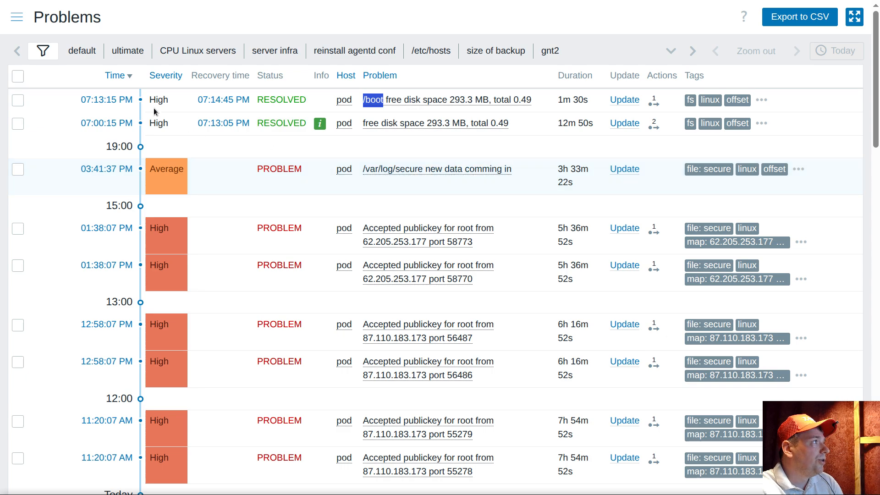
Open the macros in the configuration of host dc
click(17, 18)
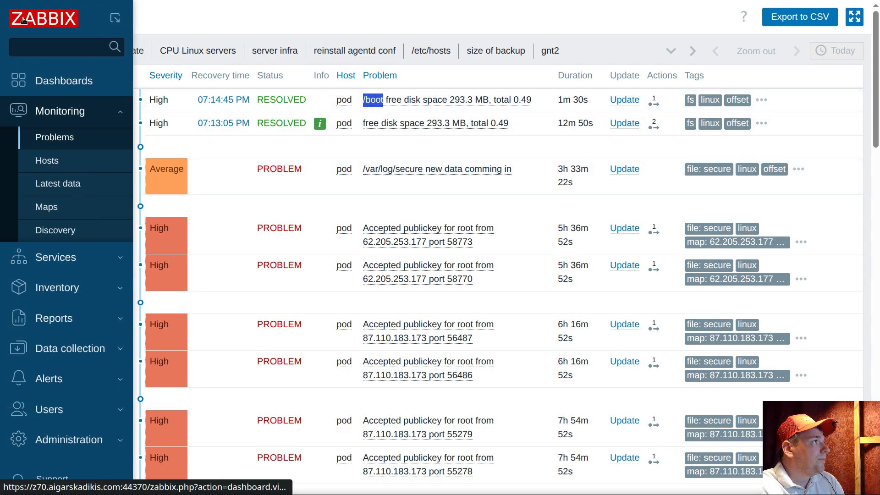
click(37, 161)
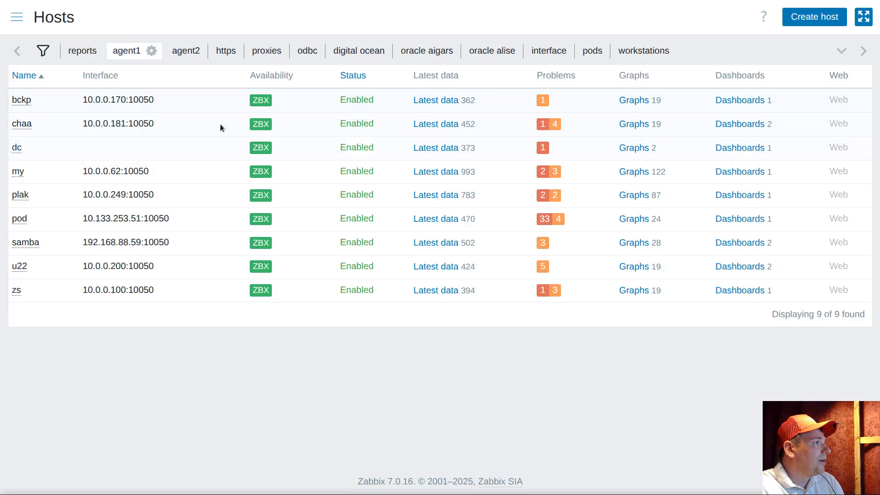
click(16, 147)
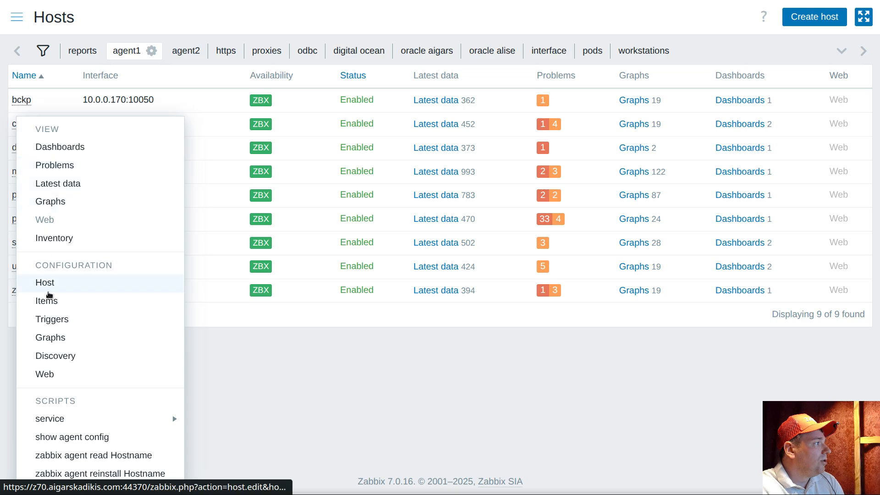
click(55, 285)
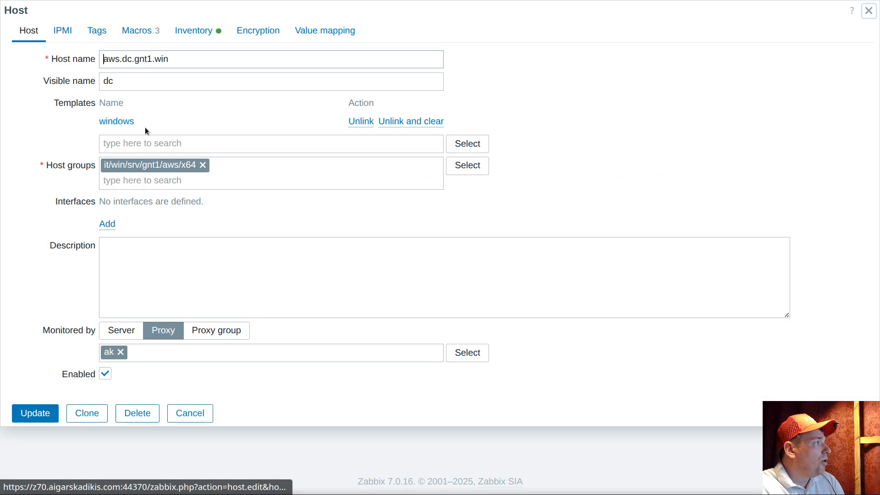
click(132, 31)
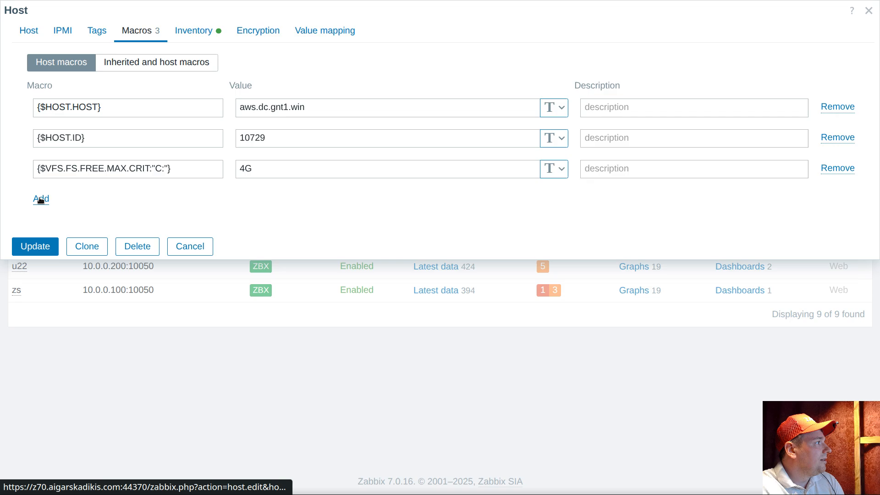
Add the host macro {$TH:"C:"} with the value 1G to host dc
click(41, 199)
click(74, 200)
text({$TH)
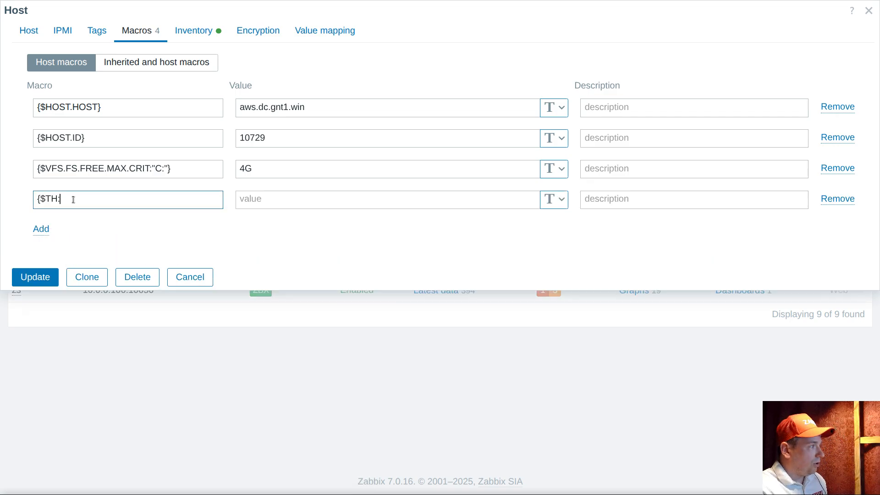
text(:"C:)
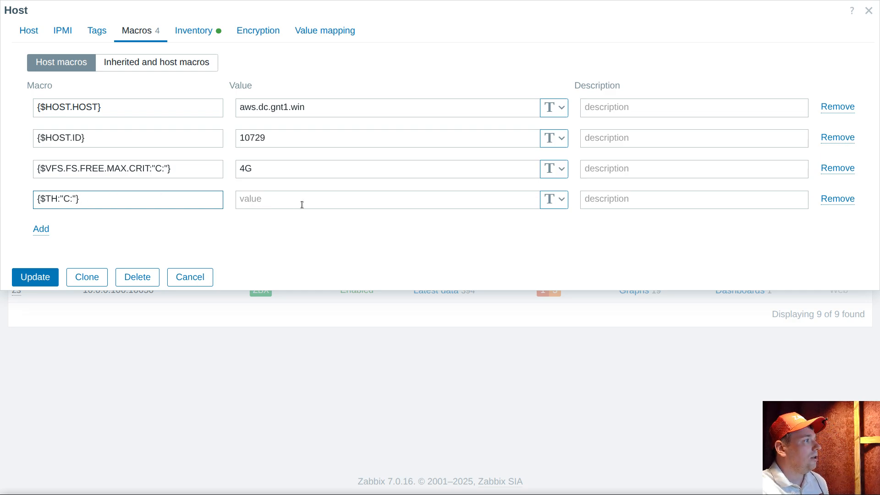
click(302, 204)
drag(99, 198, 13, 200)
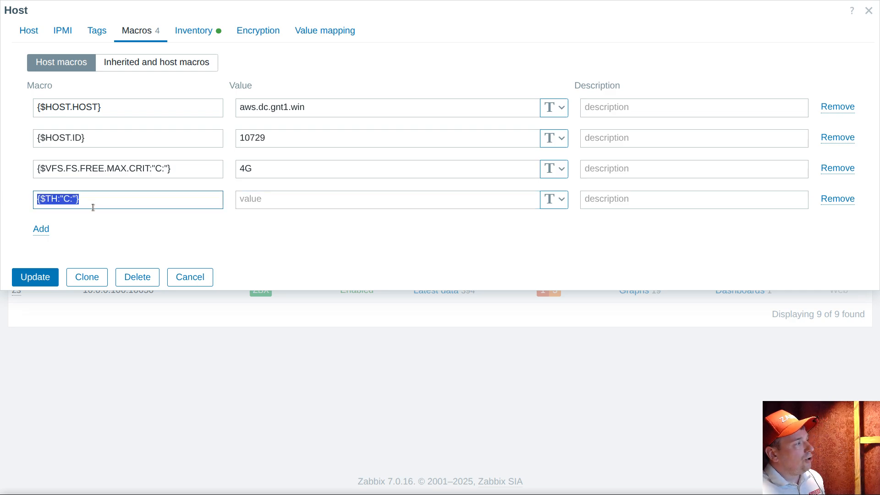
click(251, 201)
text(1G)
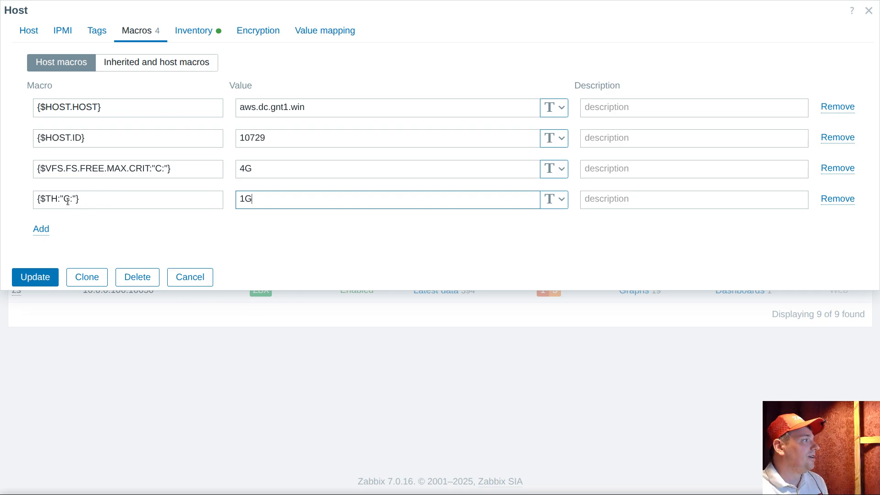
drag(64, 200, 242, 233)
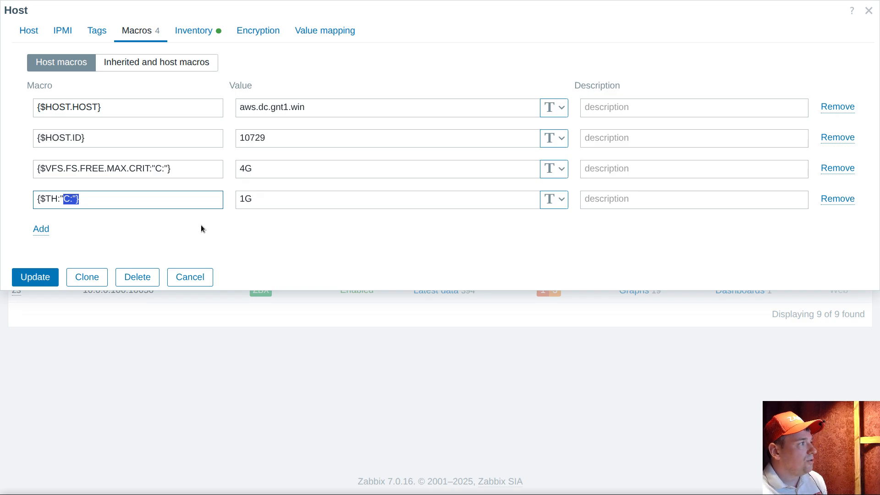
Close host dc's configuration without saving and open the dashboards of the filesystem monitoring template
click(198, 281)
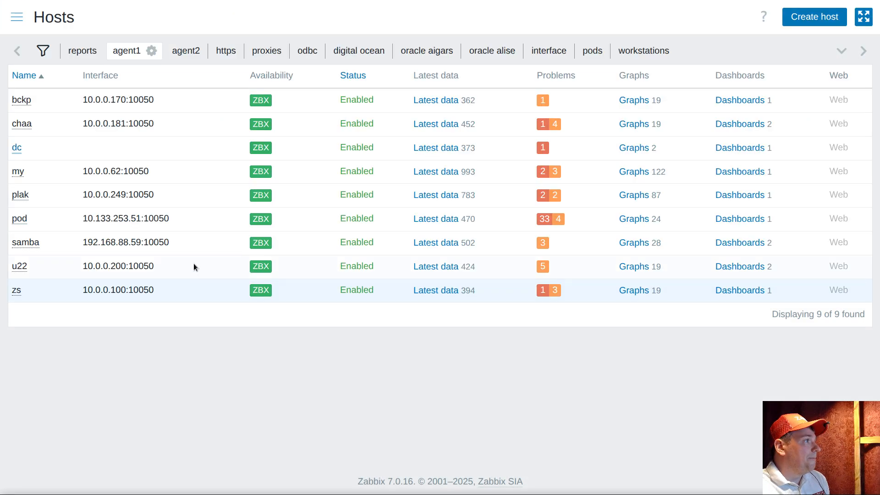
click(20, 20)
click(63, 348)
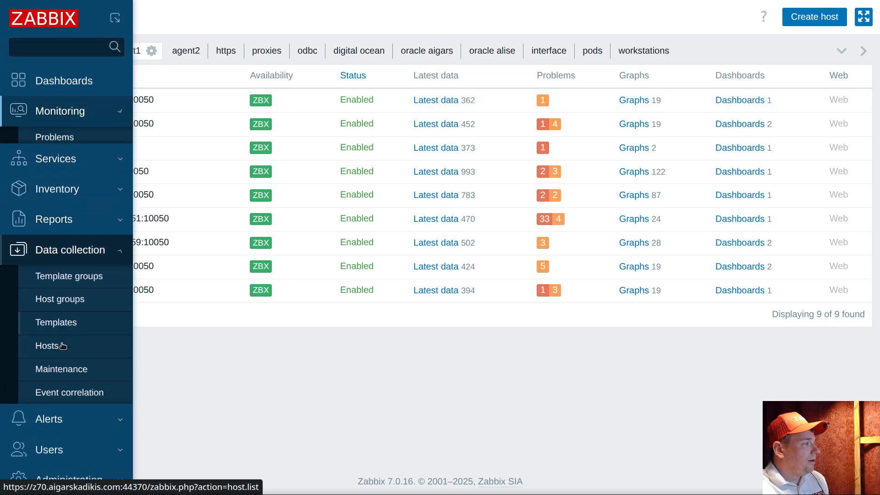
click(68, 305)
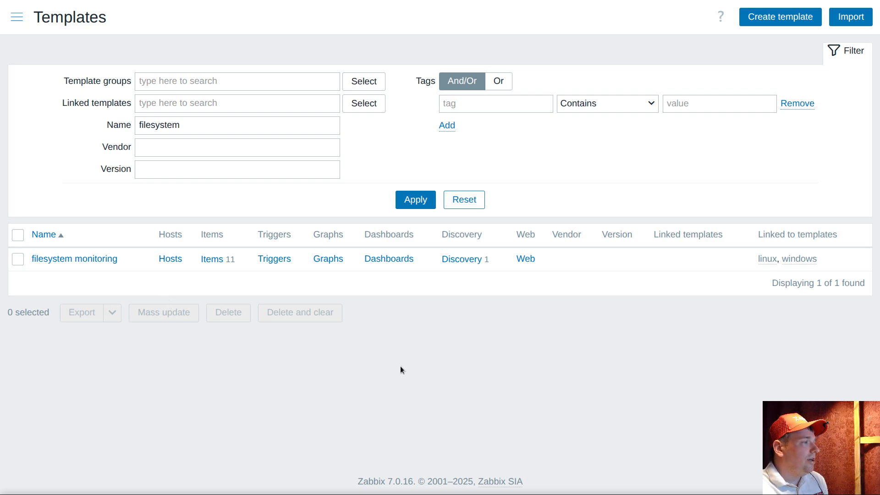
click(377, 259)
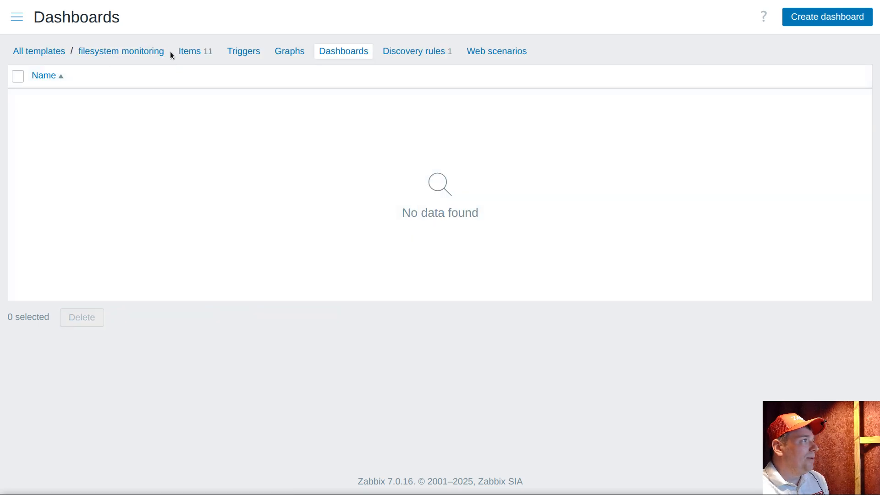
drag(171, 52, 77, 52)
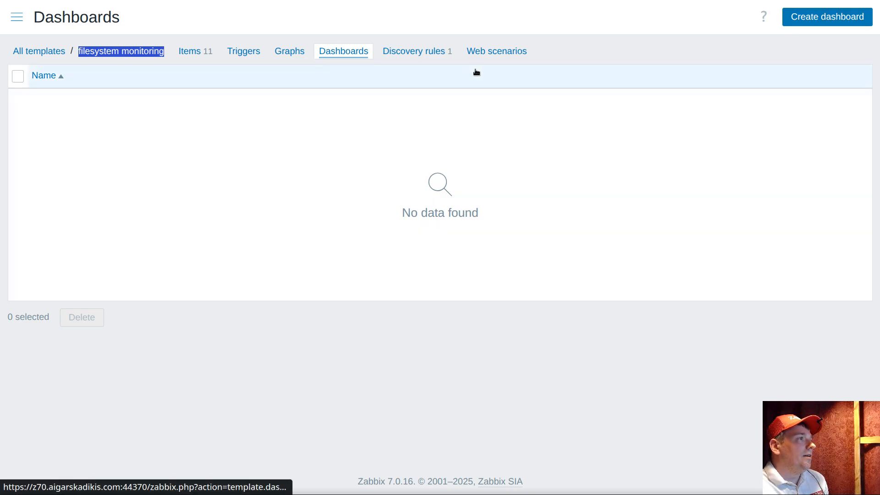
Open the item prototypes of the fs discovery rule and search the page for " space: " with surrounding spaces
click(399, 53)
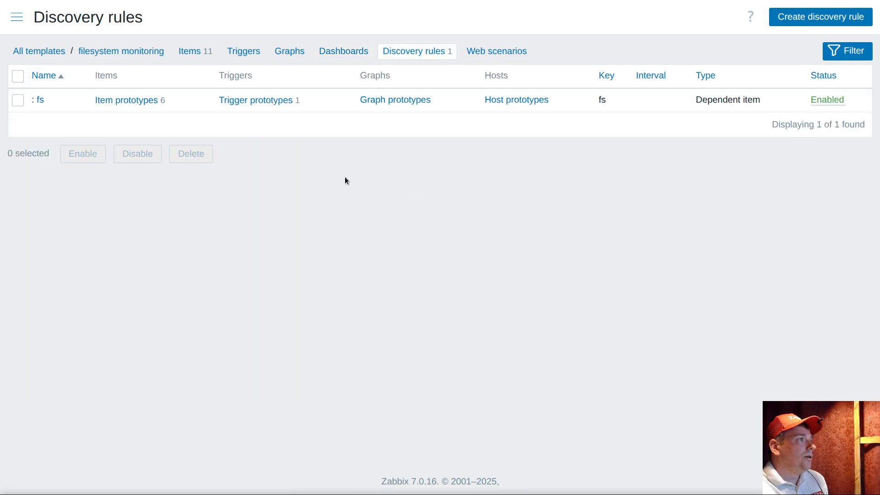
click(108, 101)
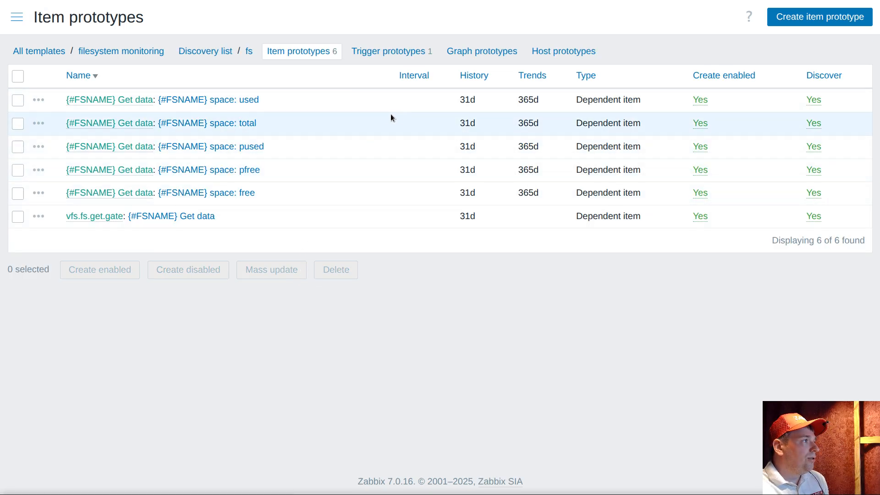
key(ctrl+f)
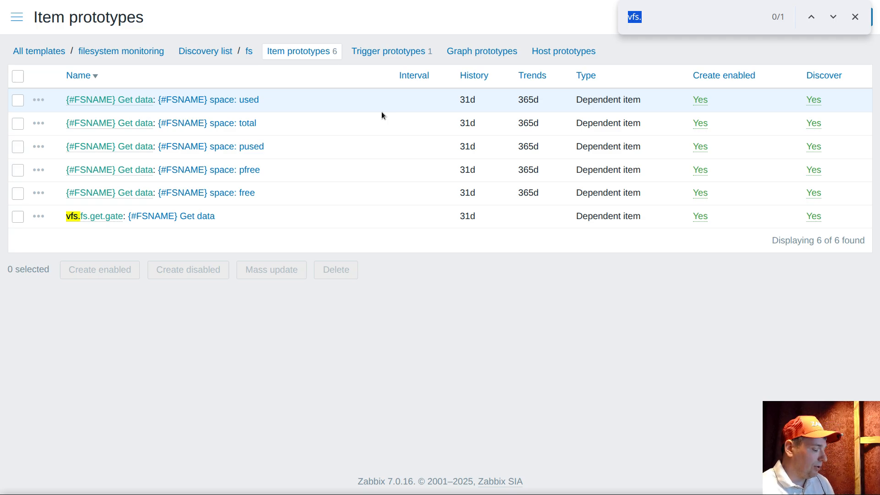
text(s)
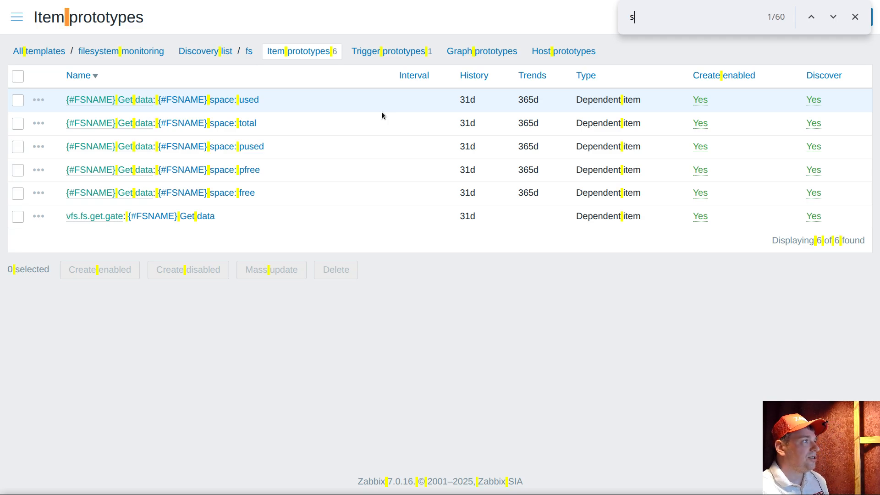
text(ap)
key(BackSpace)
key(BackSpace)
text(pca)
key(BackSpace)
key(BackSpace)
text(a)
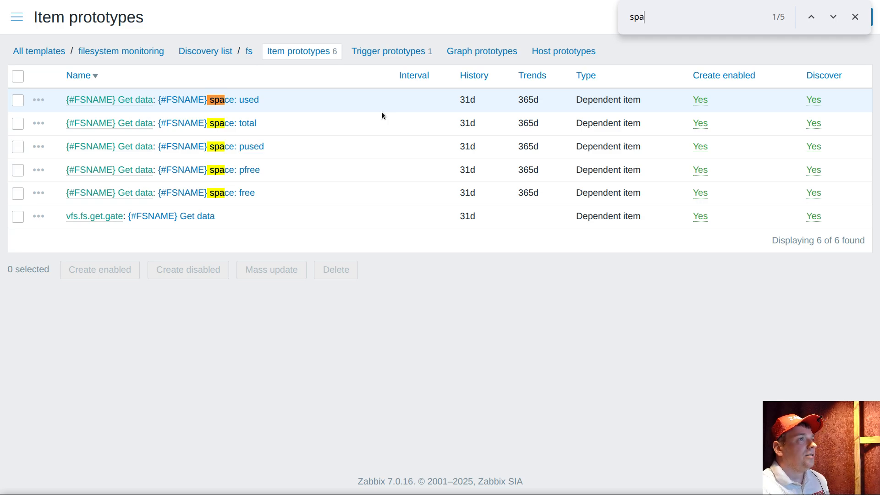
text(ce:)
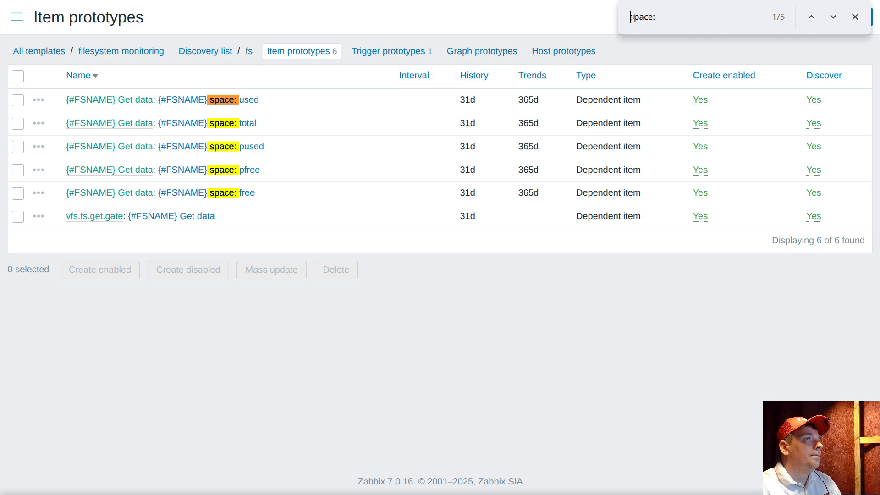
Compare the {#FSNAME} prefix with the shared part of the item prototype names and copy the search text " space: "
key(ctrl+a)
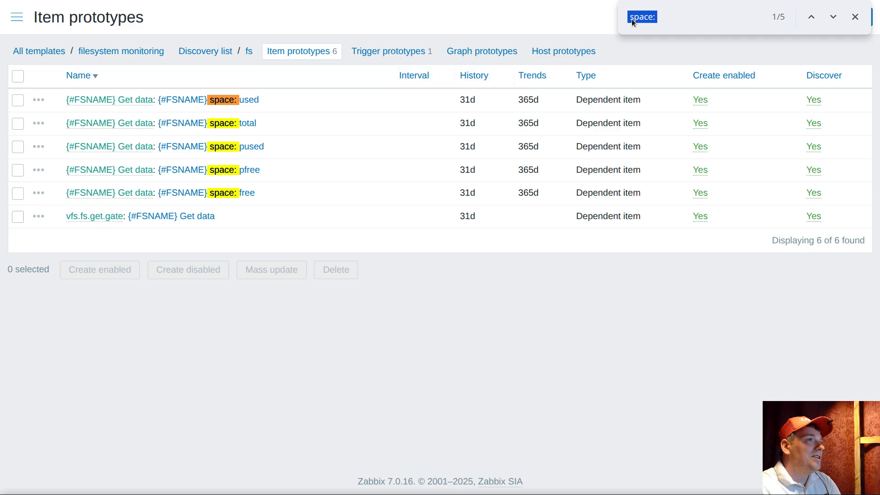
click(661, 17)
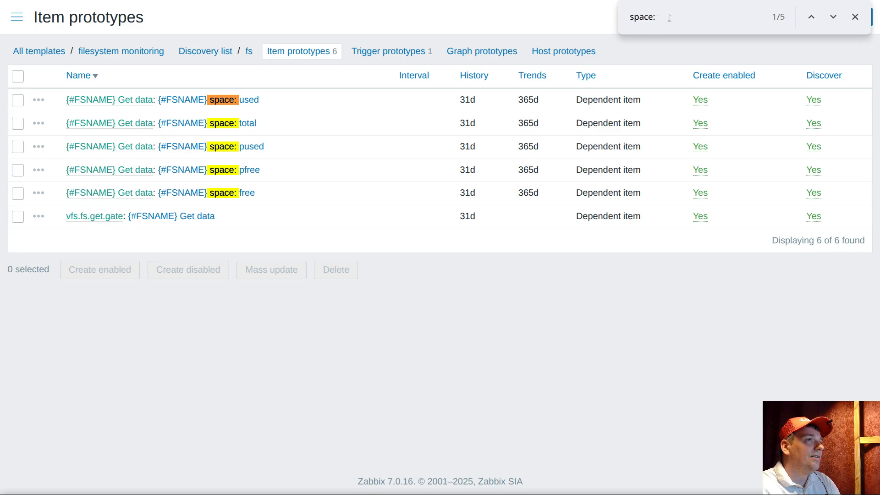
drag(669, 18, 627, 17)
click(674, 17)
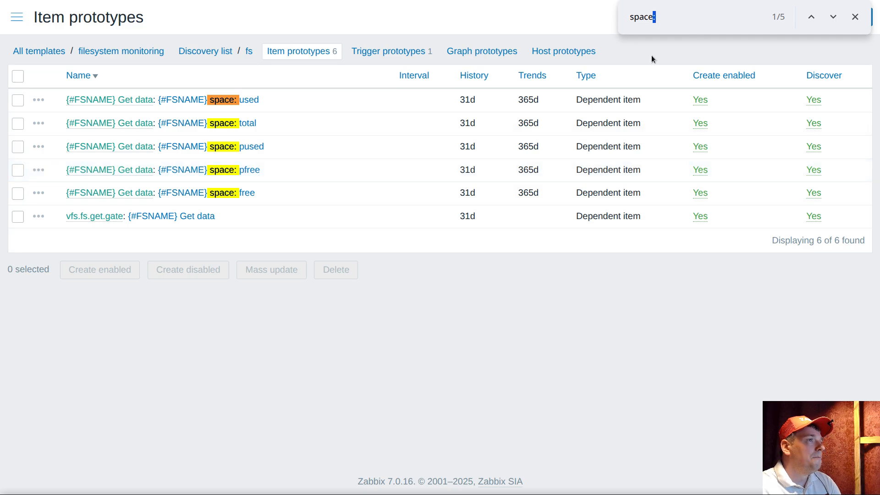
drag(653, 17, 631, 18)
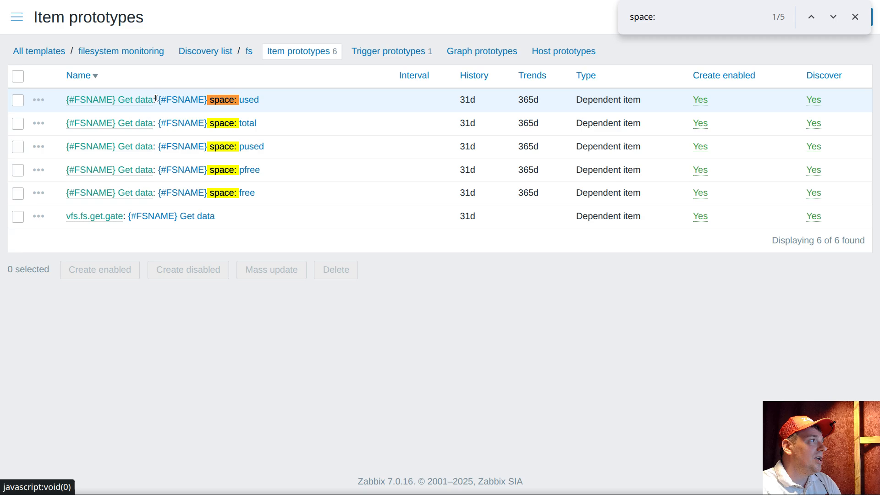
drag(156, 99, 208, 98)
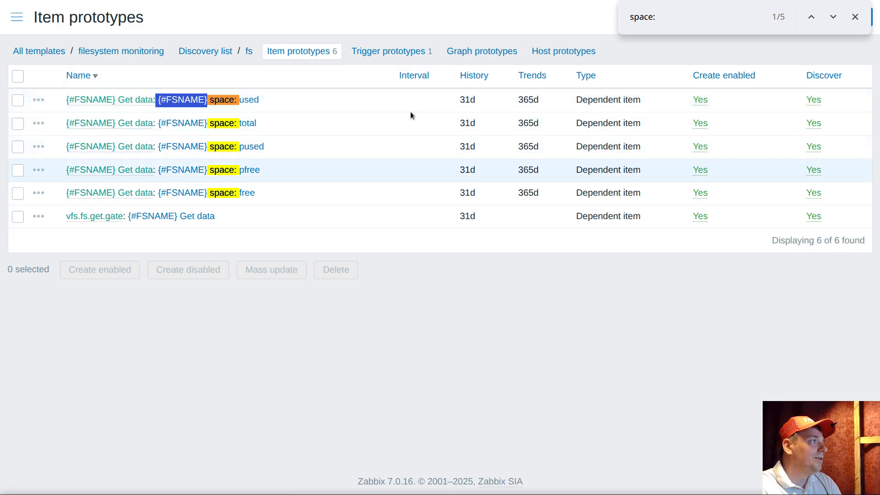
click(306, 97)
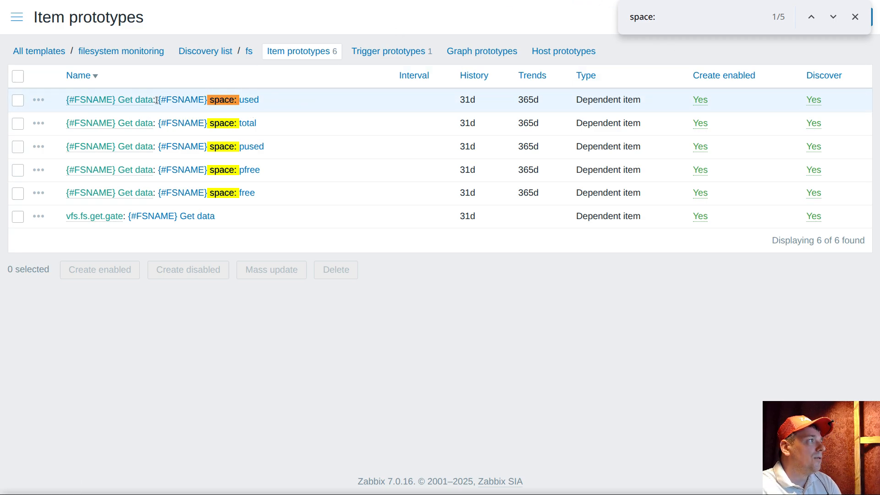
drag(156, 100, 207, 100)
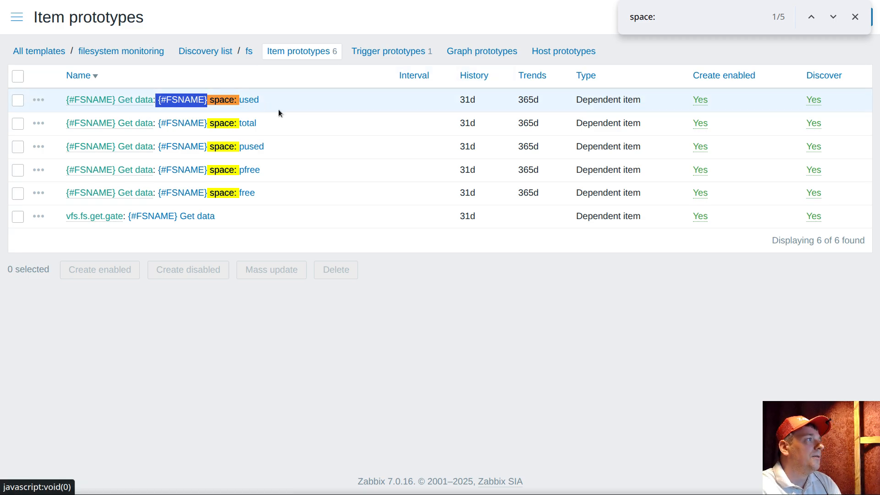
drag(684, 17, 602, 17)
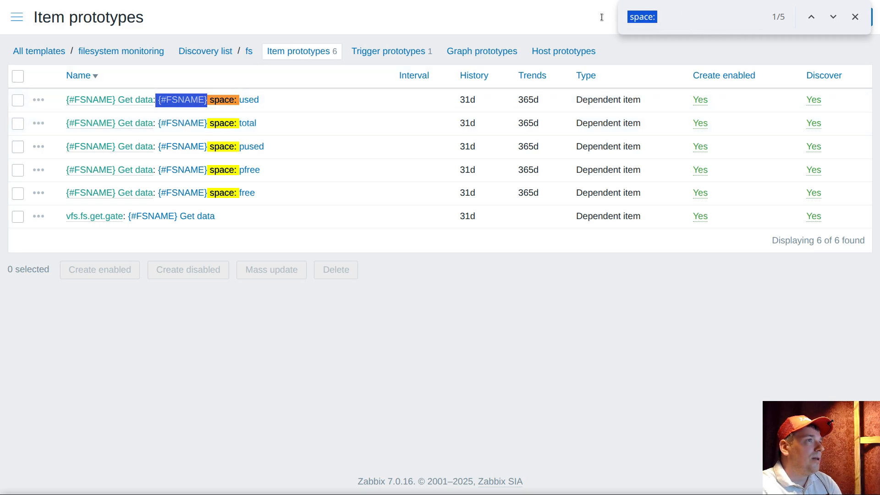
right_click(633, 18)
click(660, 83)
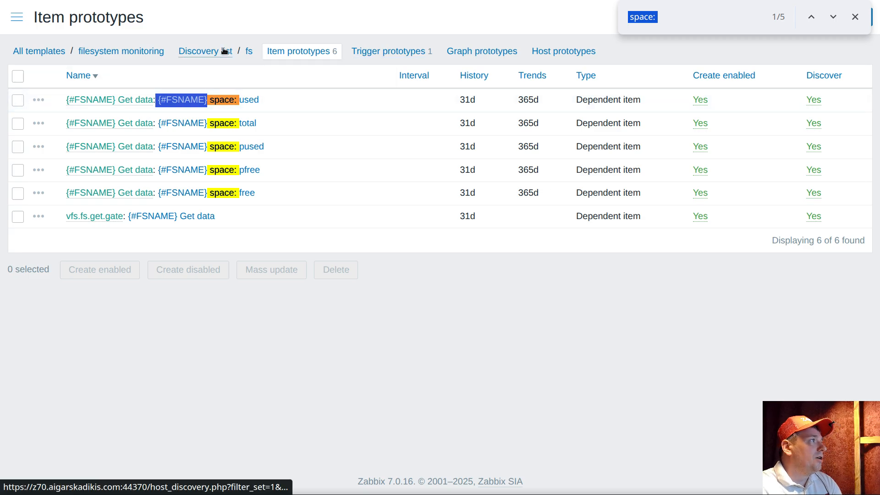
Create a dashboard on the filesystem monitoring template named summary with a default page display period of 1 hour
click(248, 52)
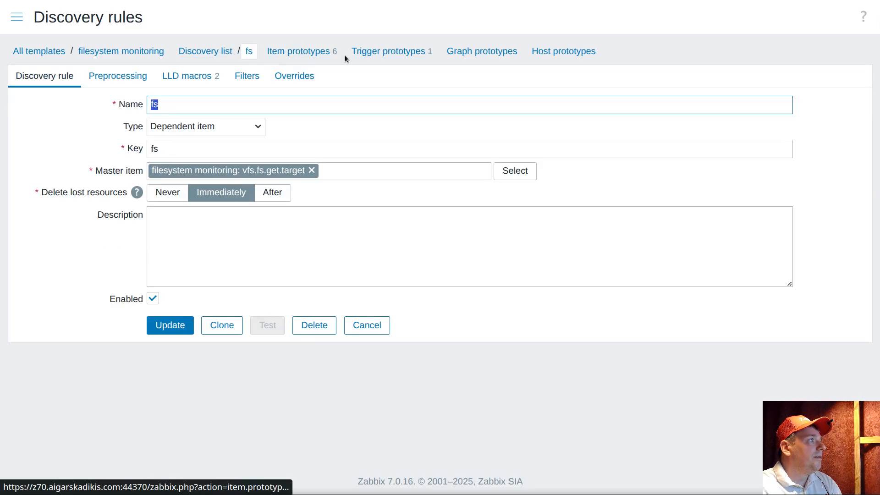
click(212, 52)
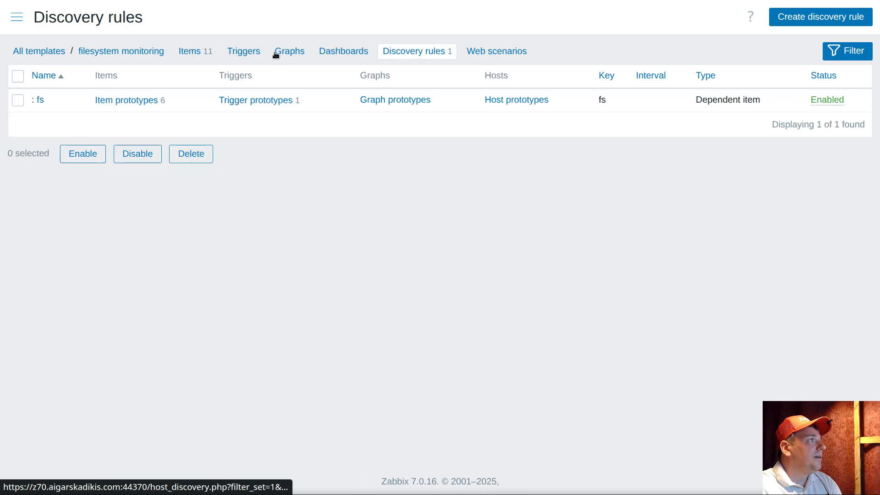
click(334, 52)
click(796, 20)
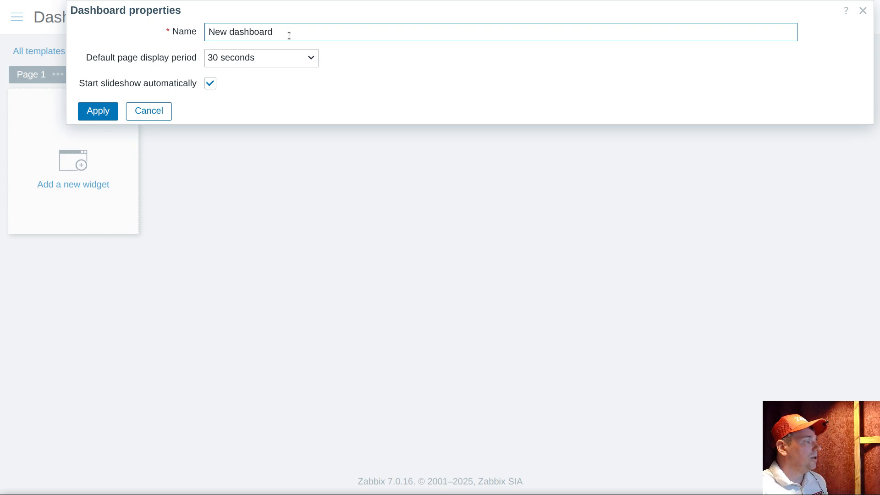
key(ctrl+a)
text(summary)
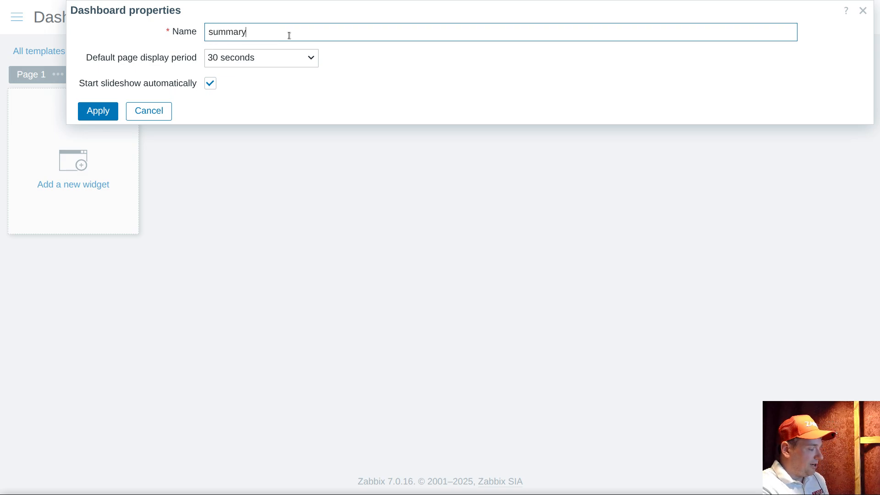
click(241, 64)
click(217, 184)
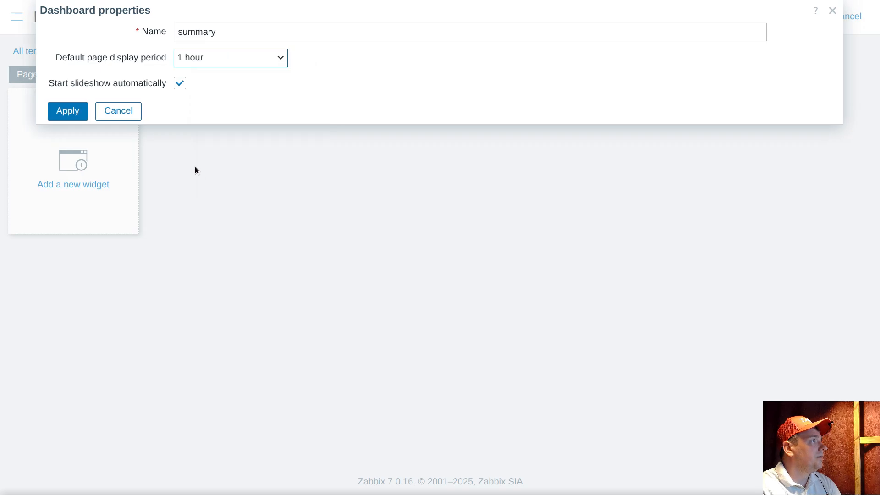
click(68, 118)
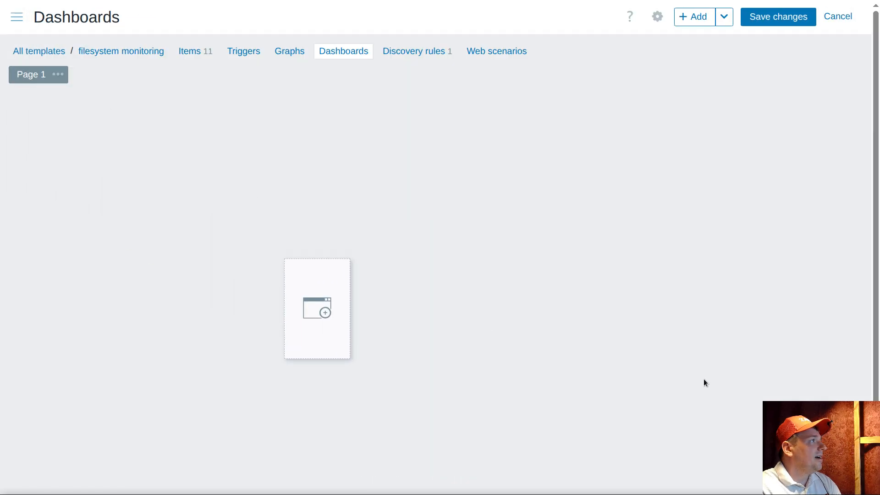
Start a widget spanning the dashboard's full width, with the type ECharts Widget and the chart type LLD Table
mouse_move(19, 104)
mouse_down()
mouse_move(215, 200)
mouse_move(872, 390)
mouse_move(873, 453)
mouse_up()
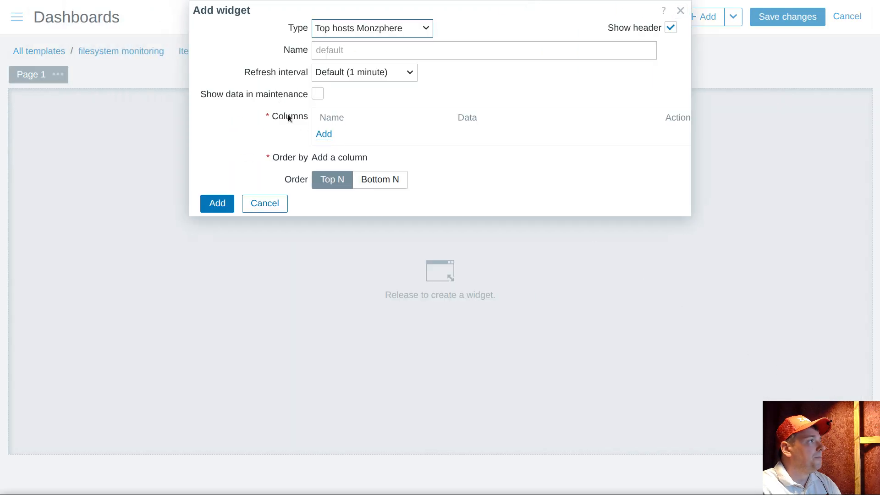
click(349, 32)
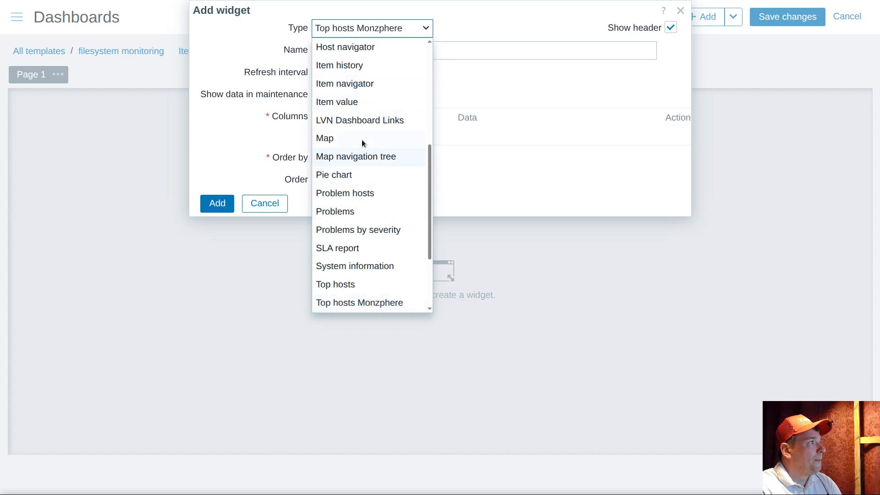
scroll(362, 142, up, 2)
scroll(368, 151, up, 3)
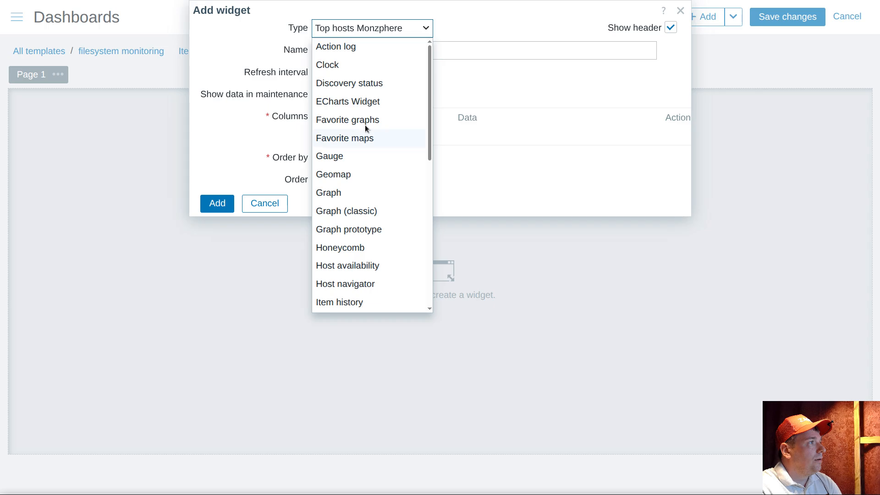
click(347, 102)
click(315, 140)
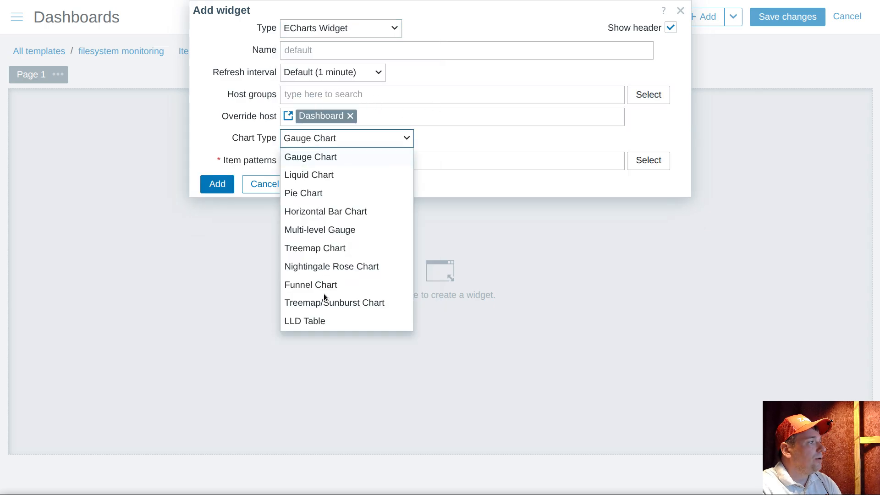
click(309, 322)
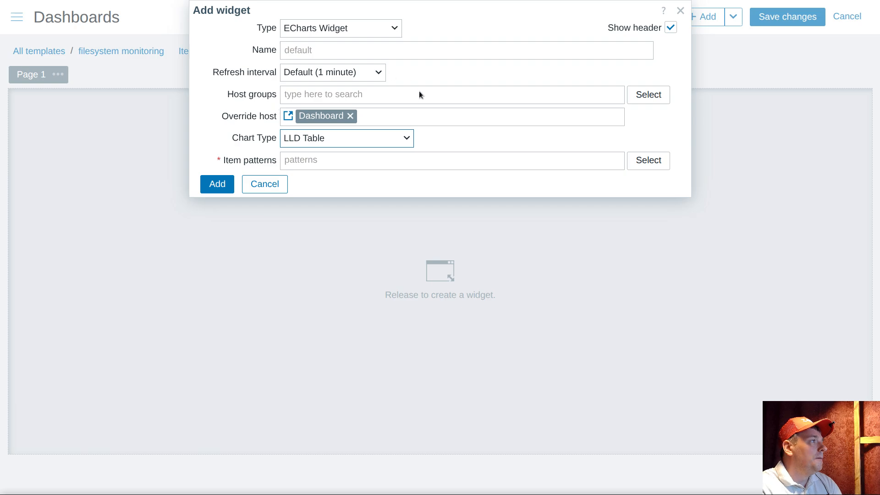
Set the widget's item pattern to "* space: *" and add the widget to the dashboard
right_click(294, 159)
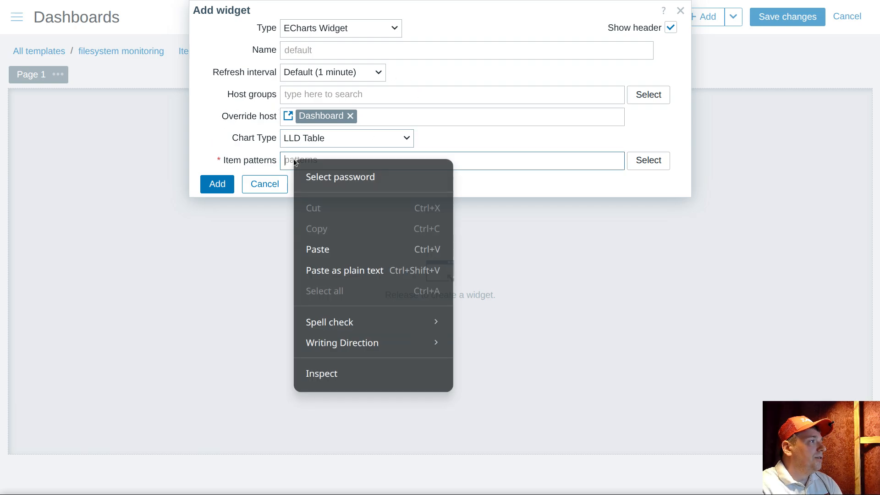
click(320, 249)
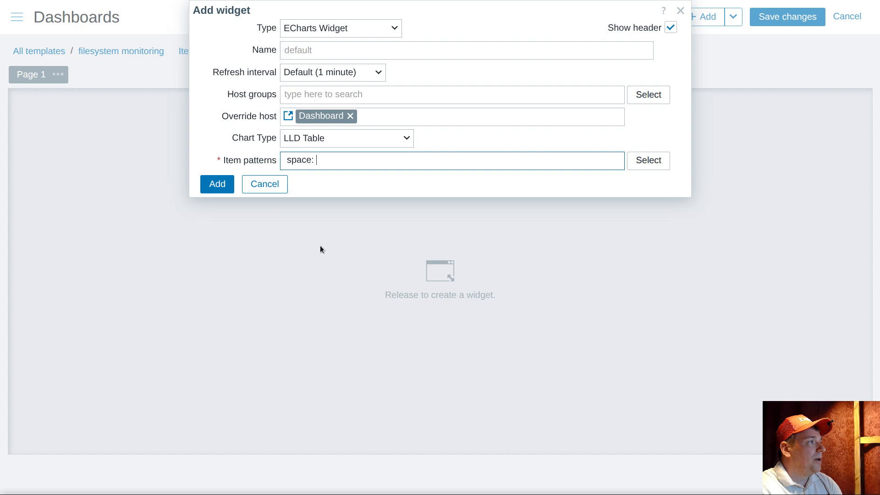
text(*)
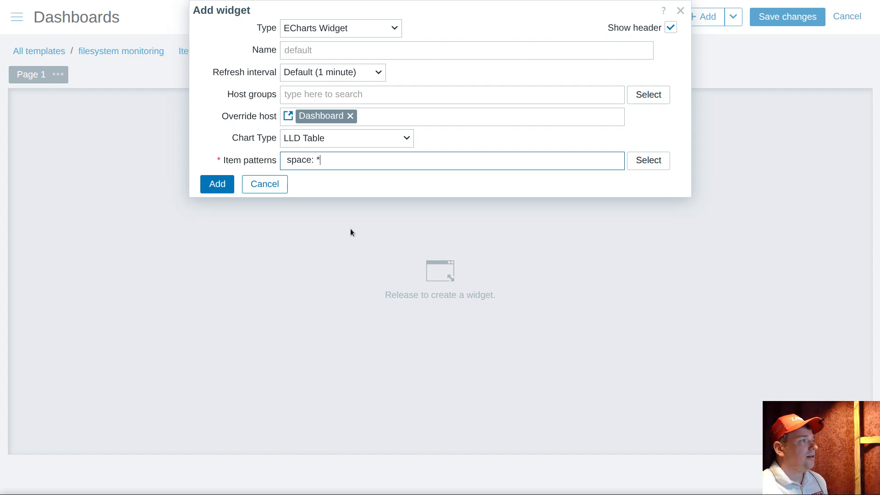
text(*)
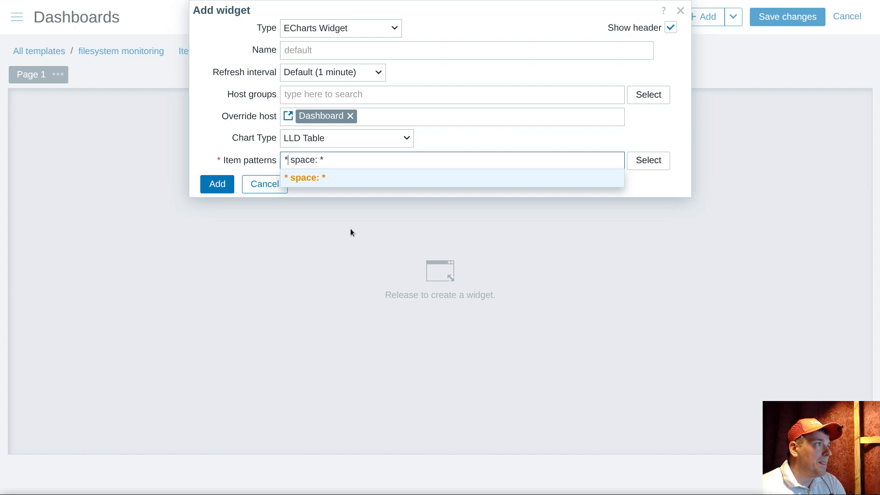
click(320, 178)
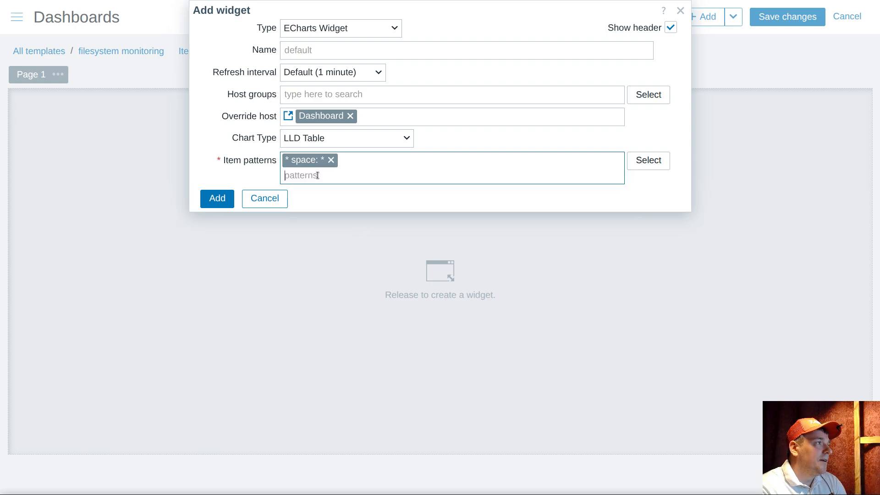
click(217, 198)
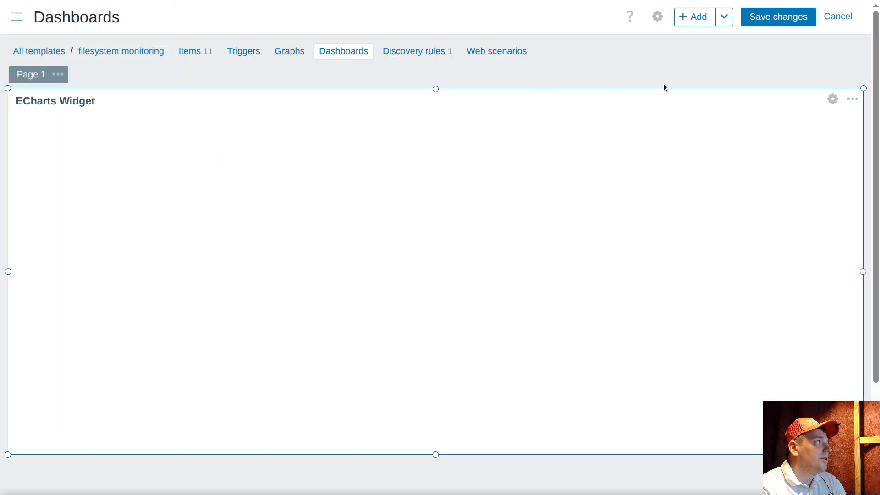
Name the new LLD table widget "Filesyetm monitoring" and apply the change
click(833, 99)
click(341, 54)
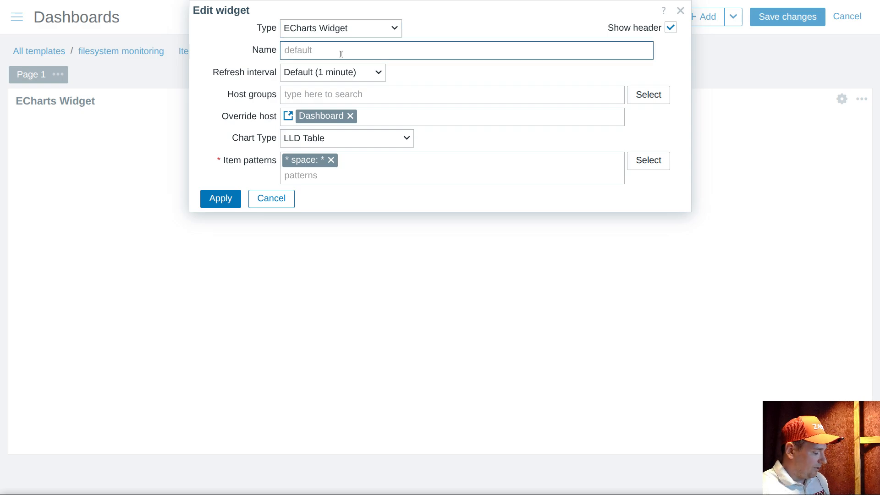
text(Filesyetm mo)
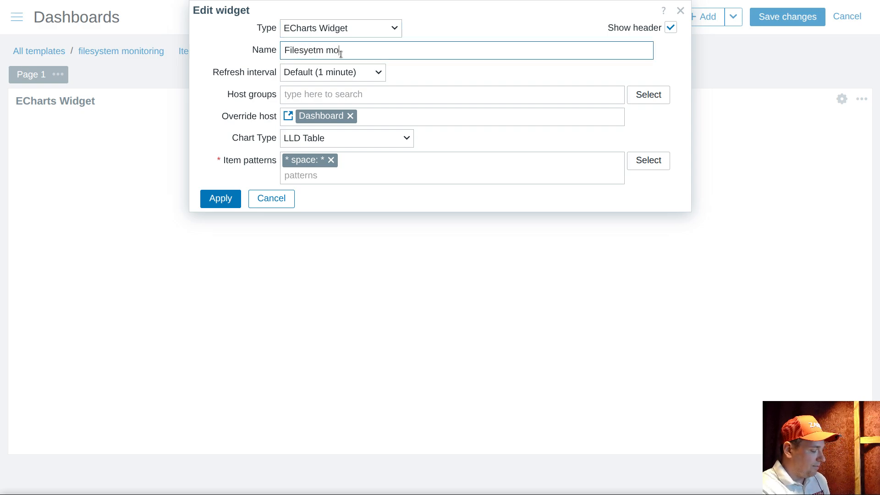
text(nitoring)
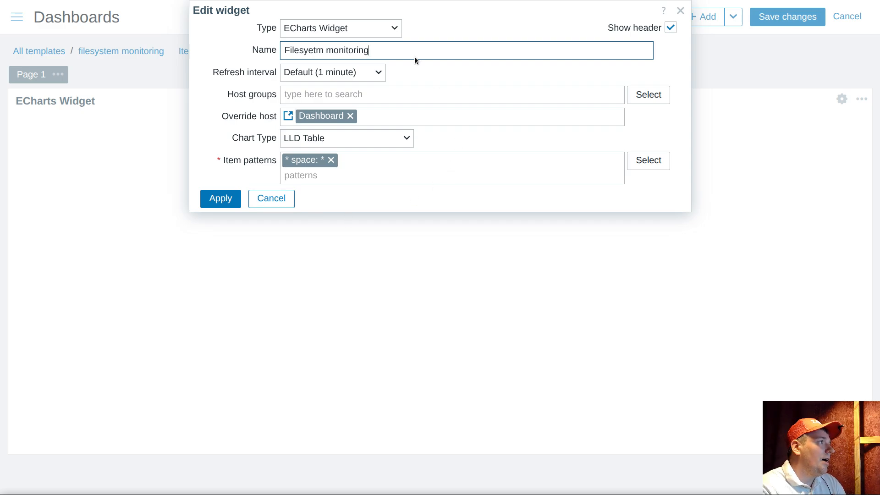
click(354, 28)
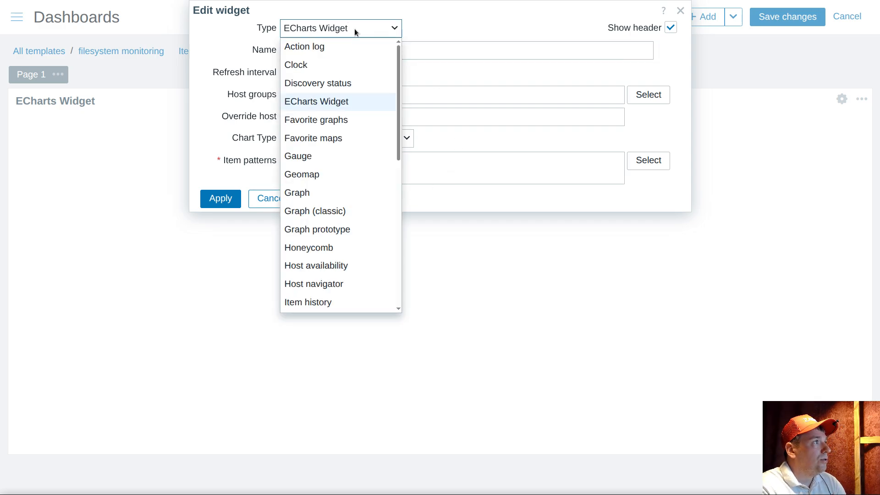
click(381, 28)
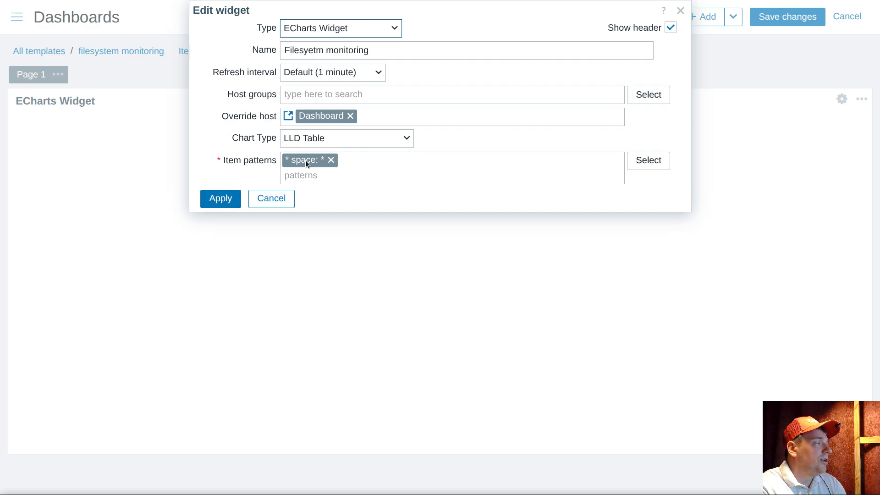
click(221, 204)
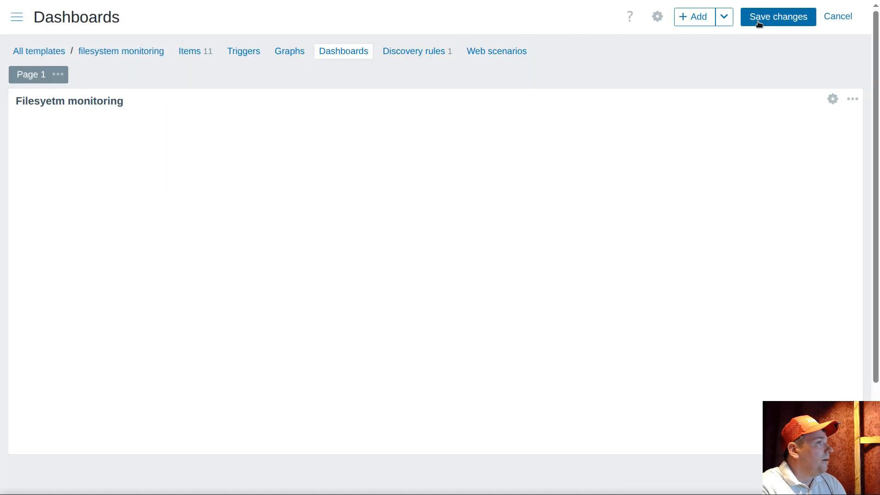
Correct the widget's name to "Filesystem monitoring" and save the dashboard changes
click(834, 99)
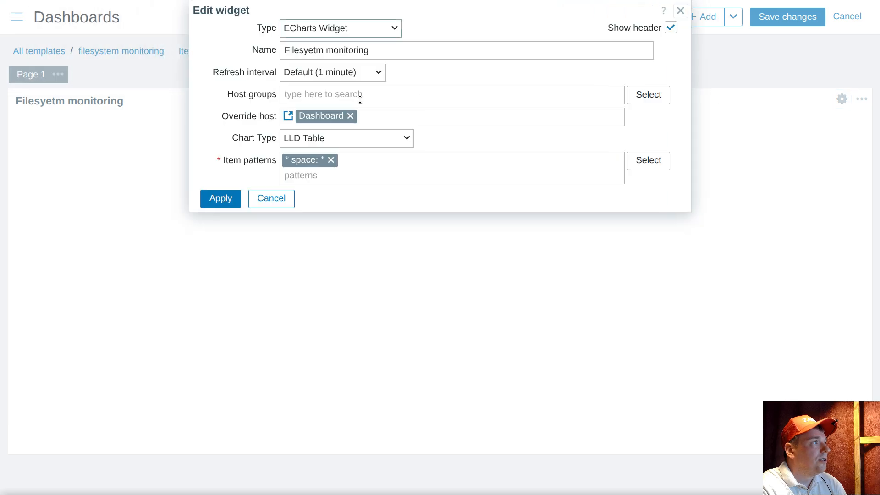
click(312, 51)
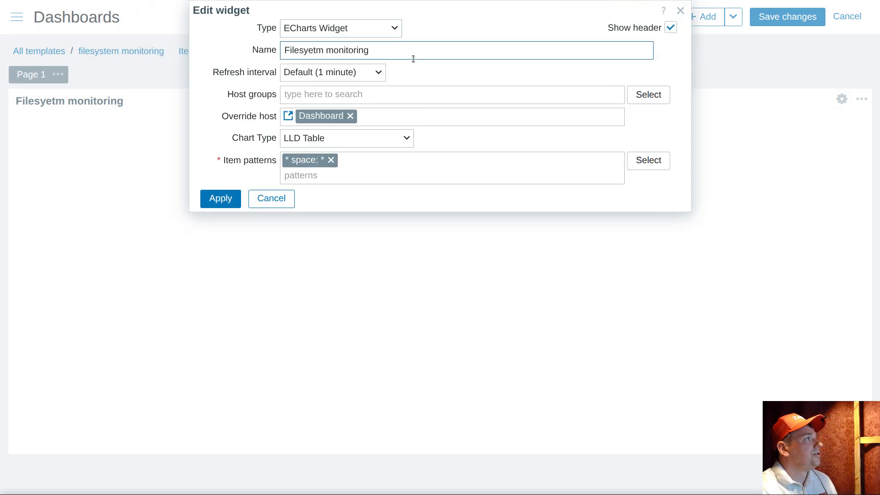
key(BackSpace)
text(st)
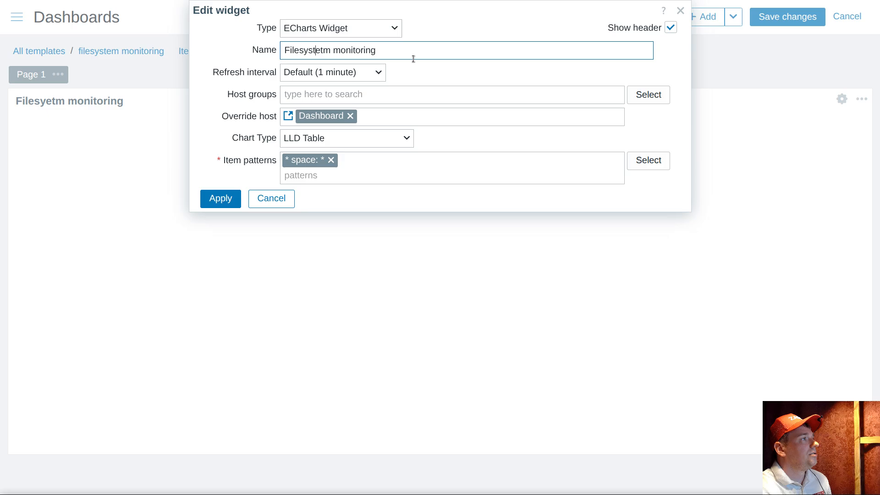
text(e)
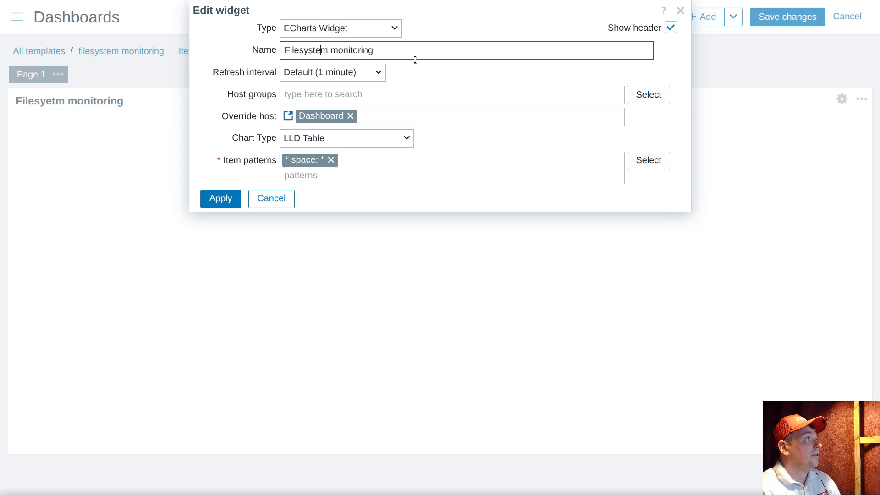
click(221, 199)
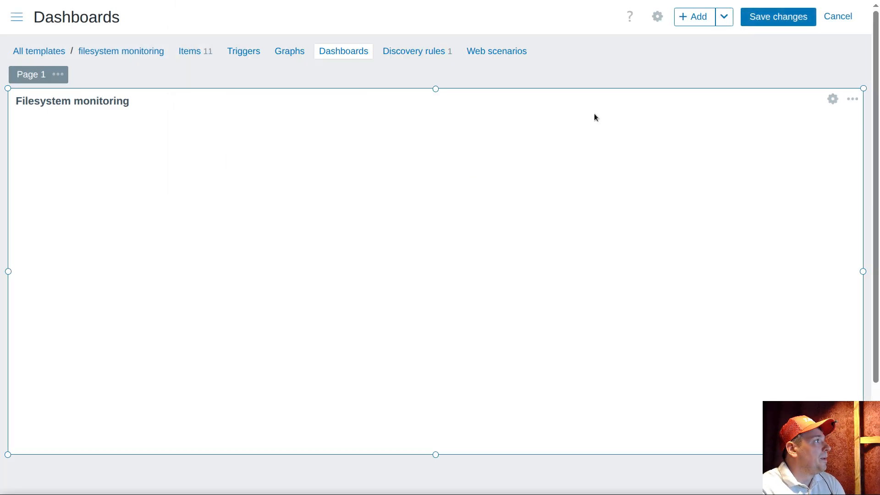
click(779, 17)
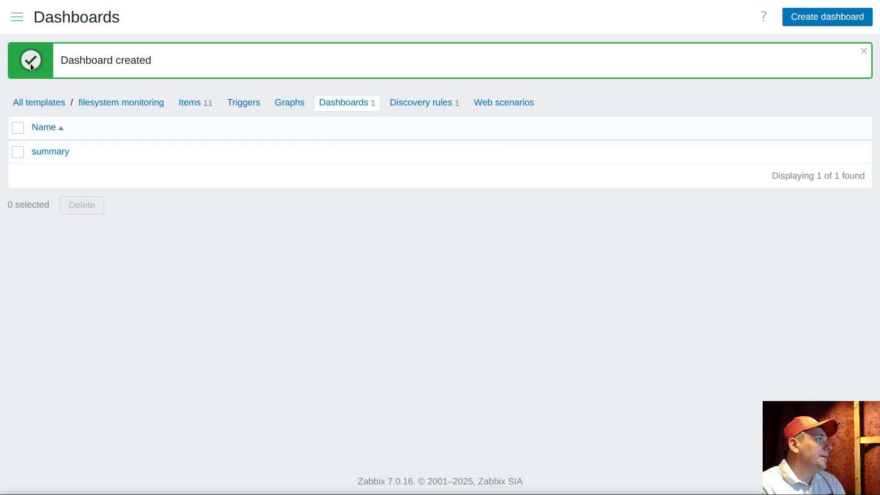
Open the host dashboards of plak from the monitored hosts list
click(17, 16)
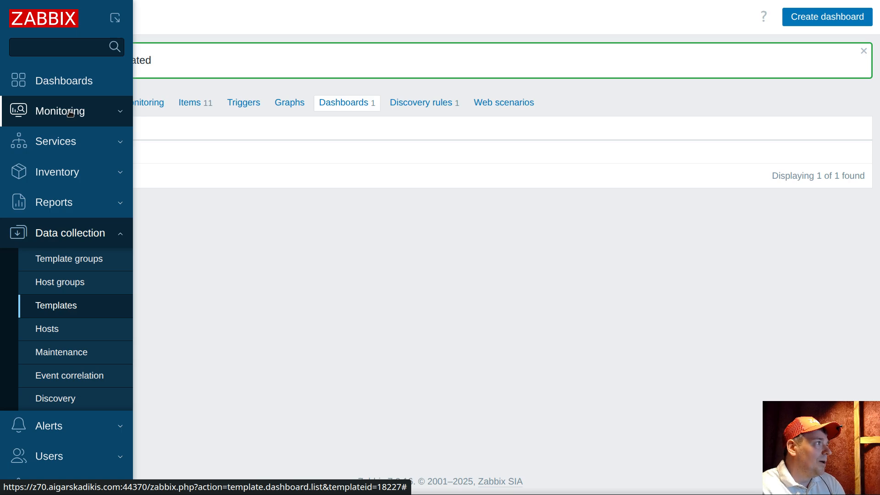
click(87, 110)
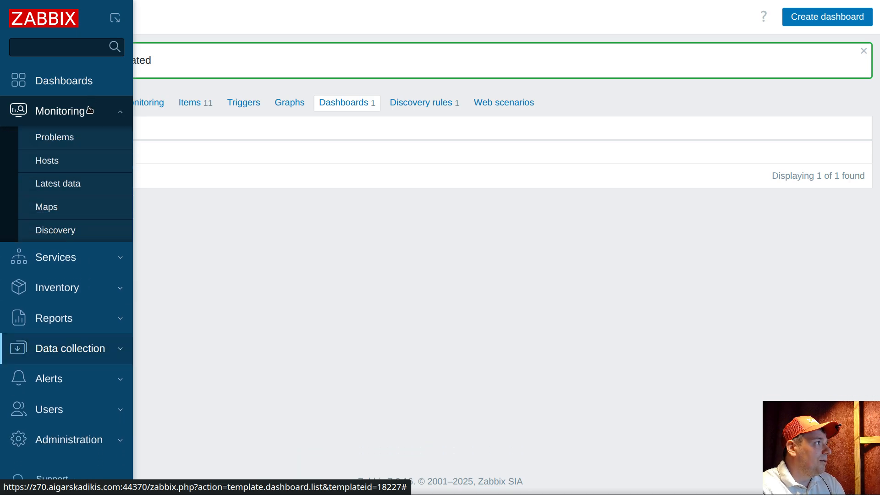
click(47, 161)
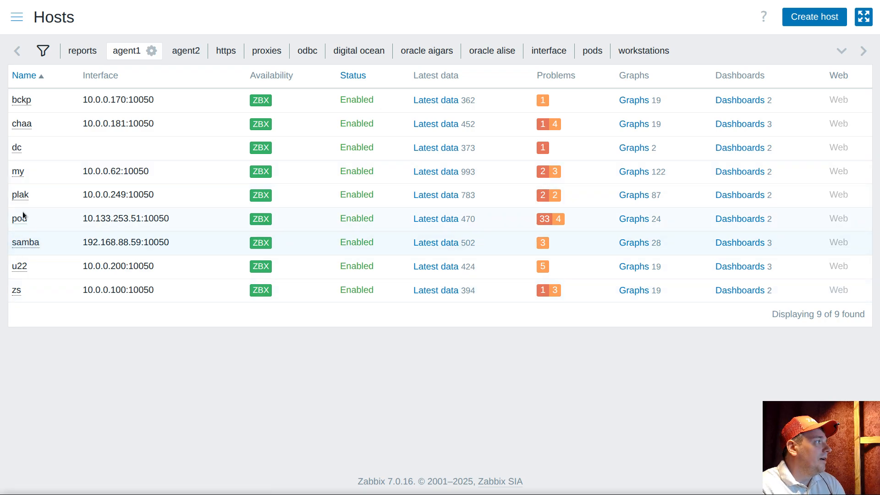
drag(35, 198, 11, 196)
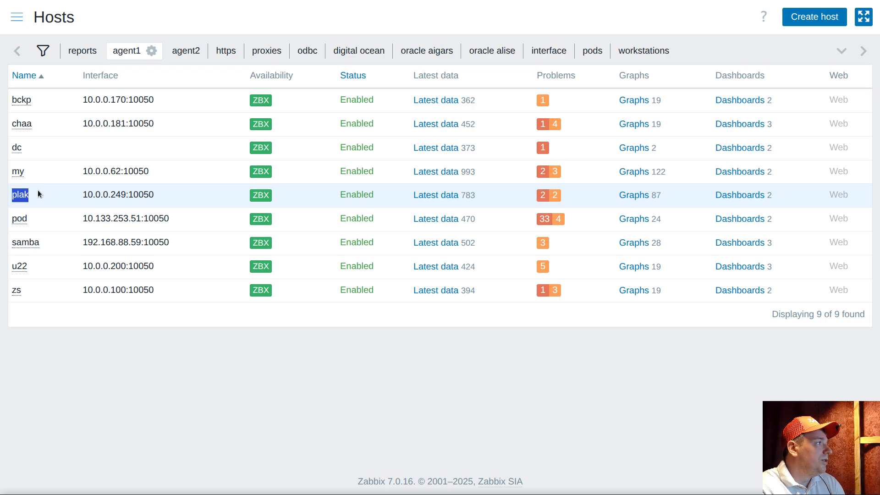
click(737, 196)
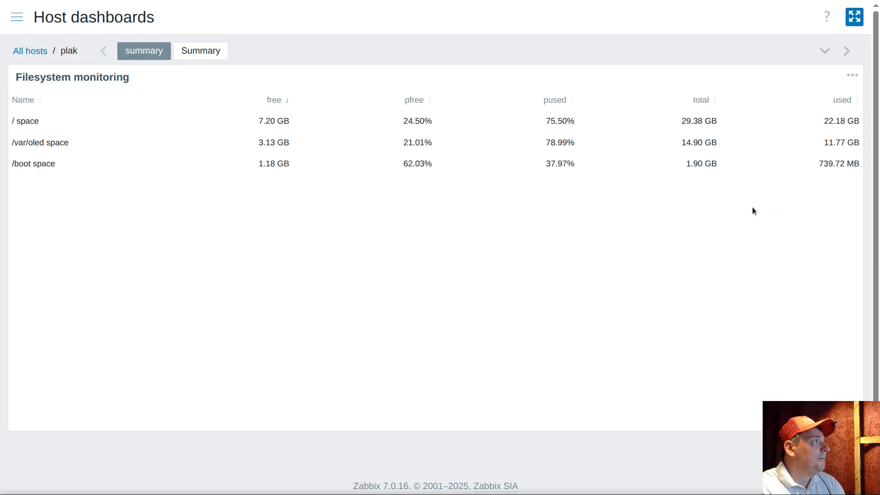
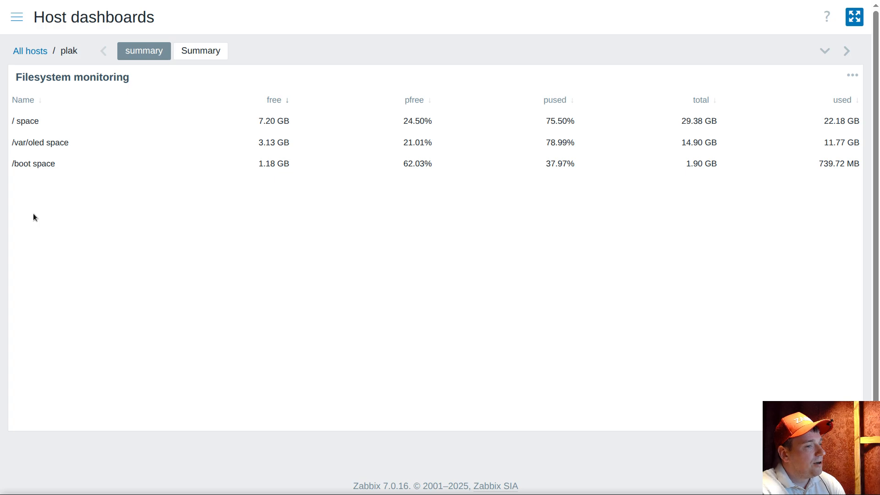
Sort the Filesystem monitoring table by free, pfree, pused, total and used in turn, and examine the root filesystem's name
click(285, 101)
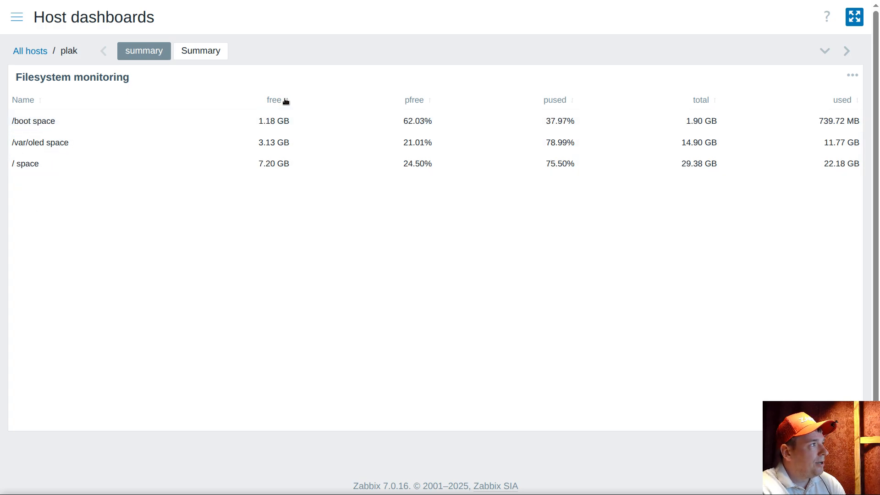
click(423, 101)
click(552, 101)
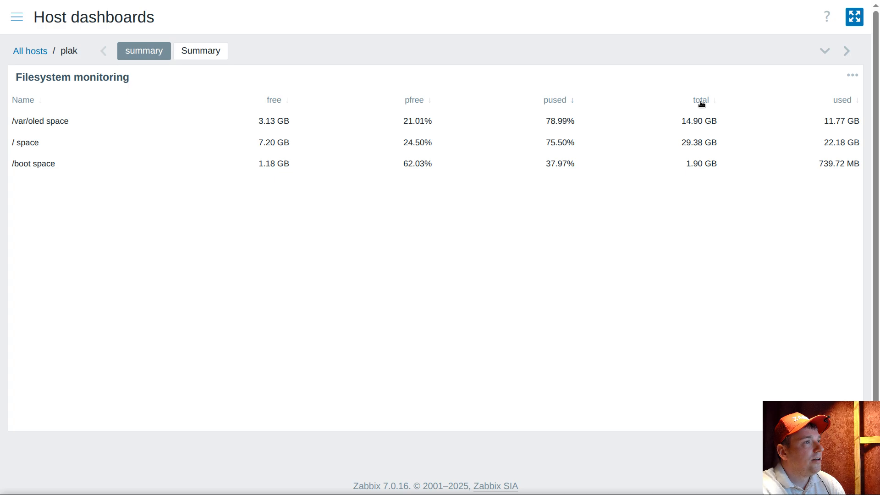
click(702, 104)
click(842, 100)
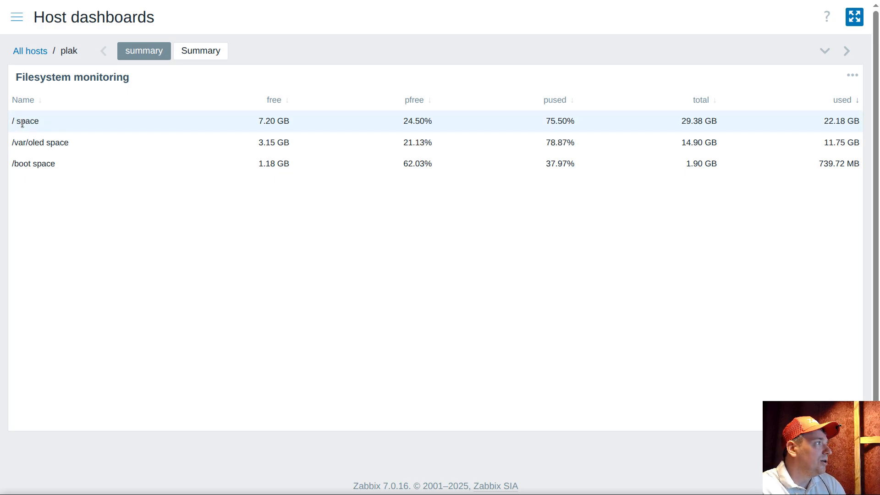
drag(10, 121, 14, 121)
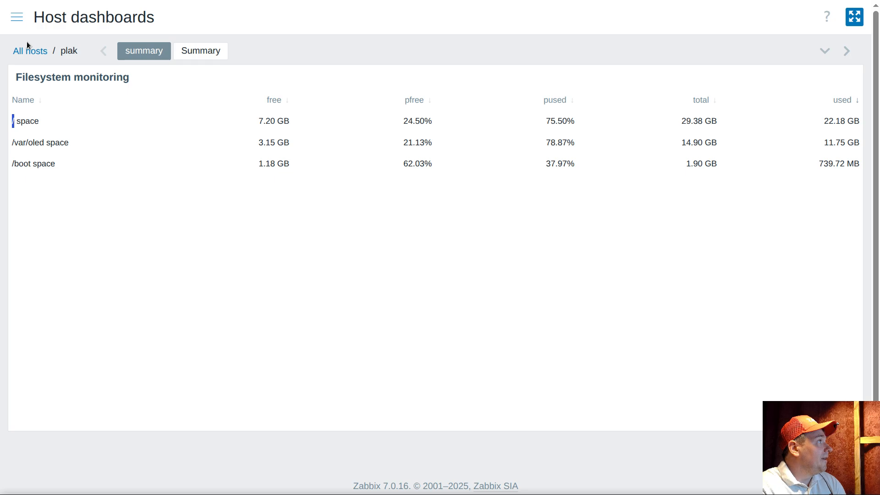
Set the history of the filesystem monitoring template's vfs.fs.get item to Do not store and update the item
click(16, 18)
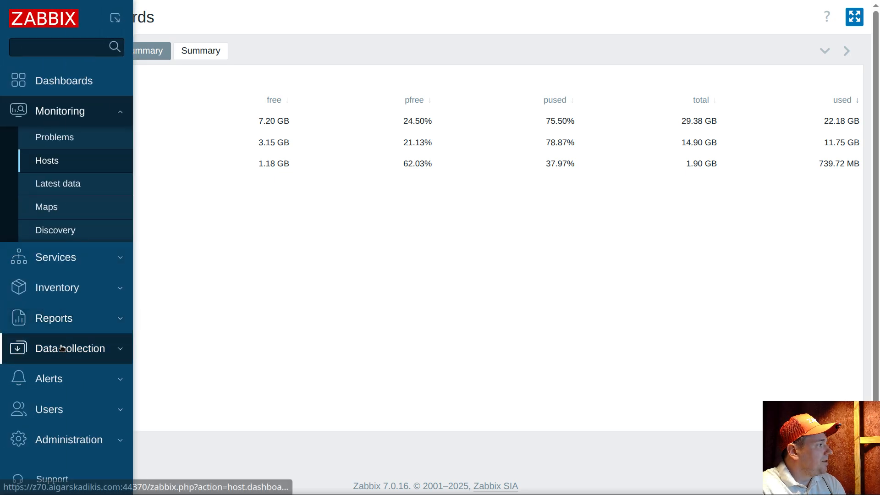
click(64, 347)
click(58, 306)
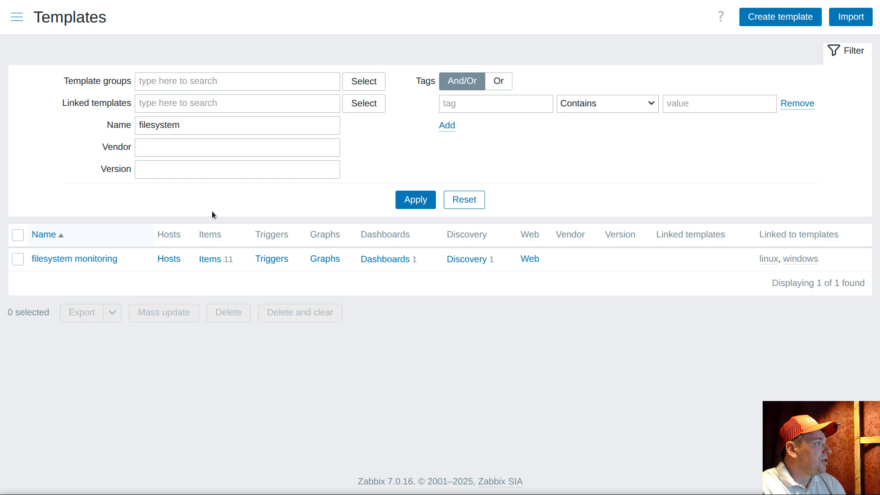
click(211, 261)
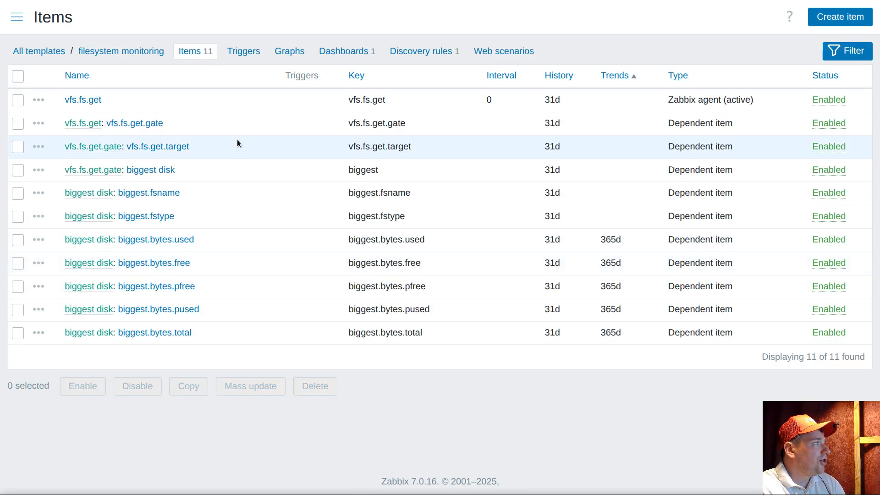
click(82, 100)
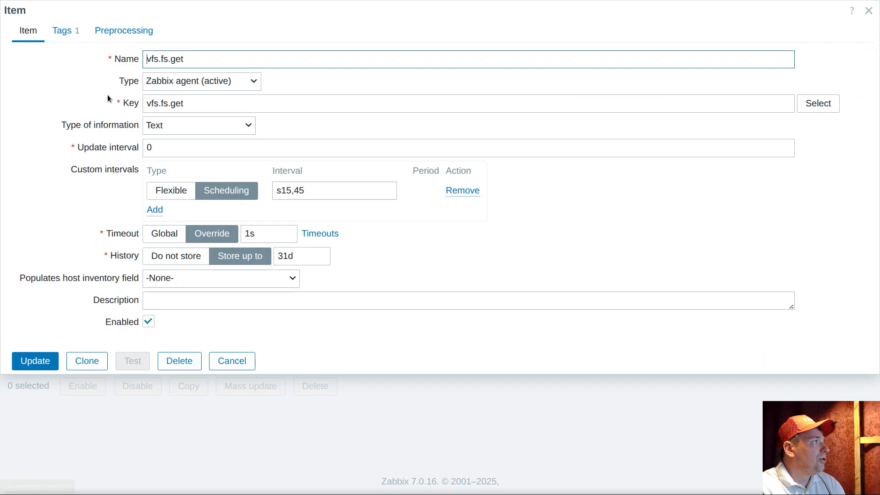
click(114, 103)
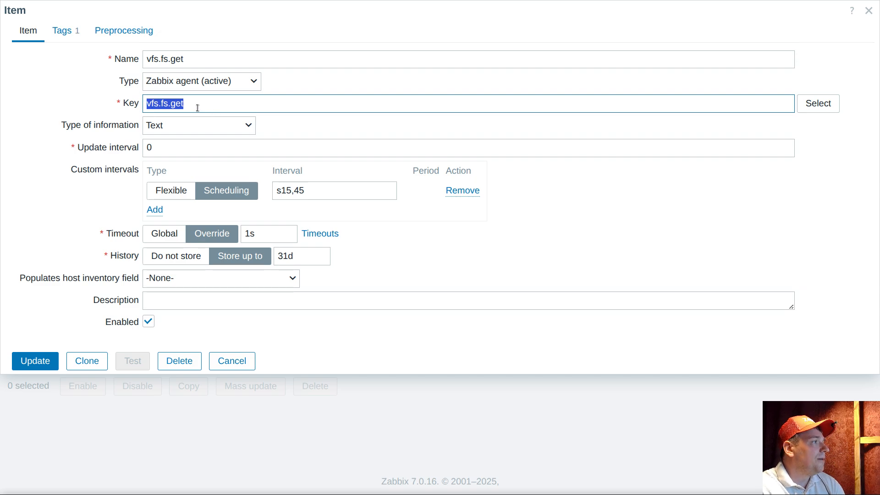
click(180, 256)
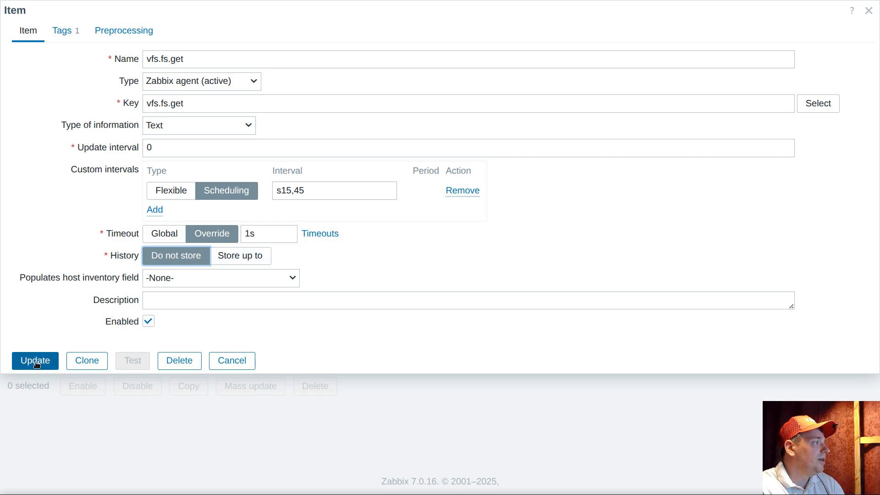
click(21, 359)
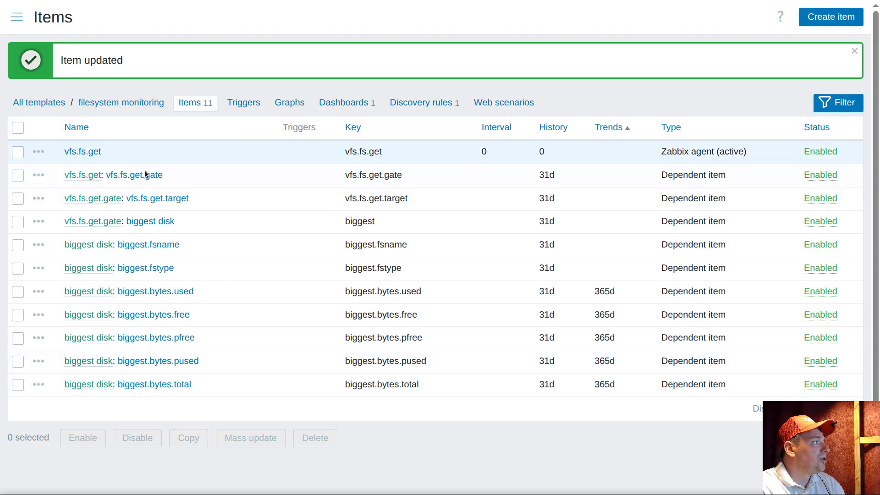
Set the history of the vfs.fs.get.gate item to Do not store and update the item
click(144, 176)
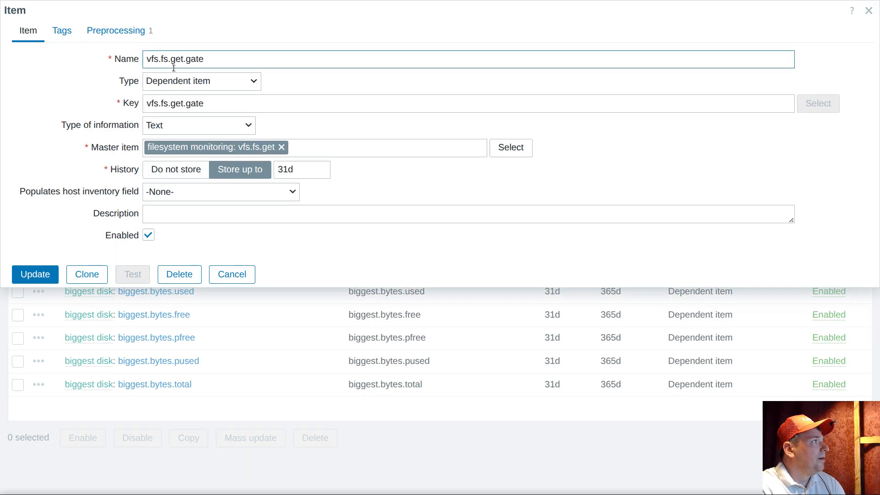
click(167, 171)
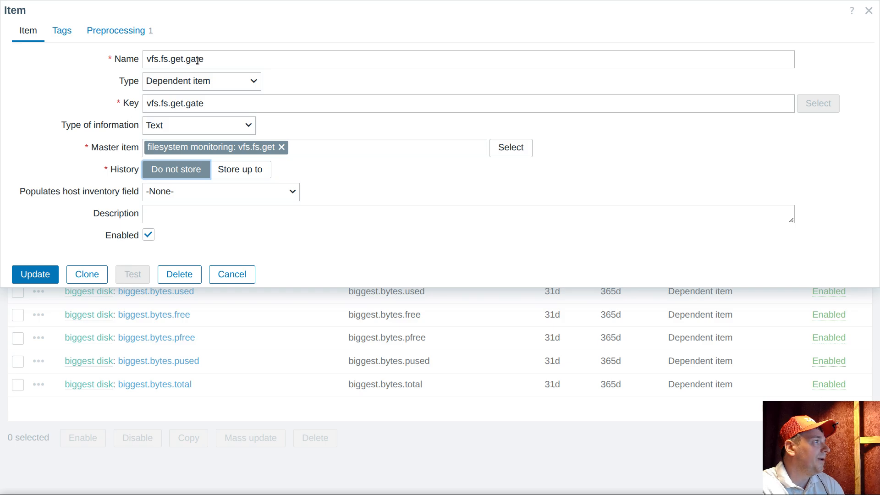
click(46, 272)
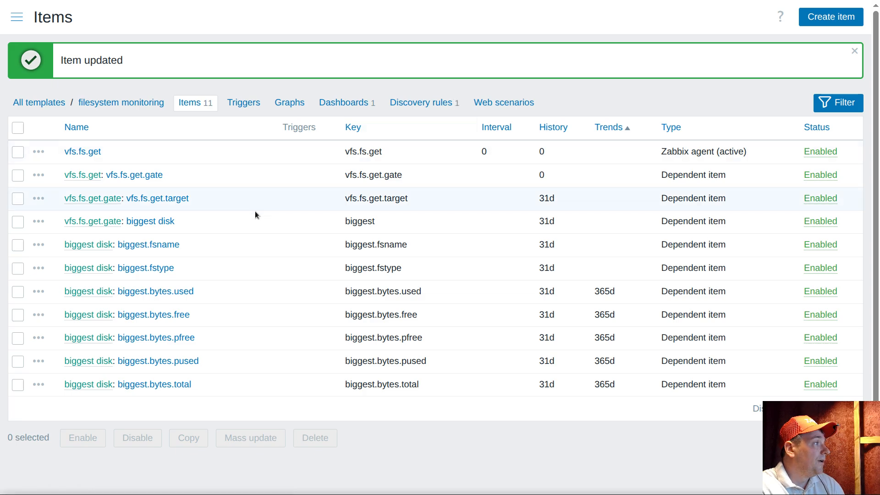
Set the history of the biggest disk item to Do not store and update the item
click(146, 222)
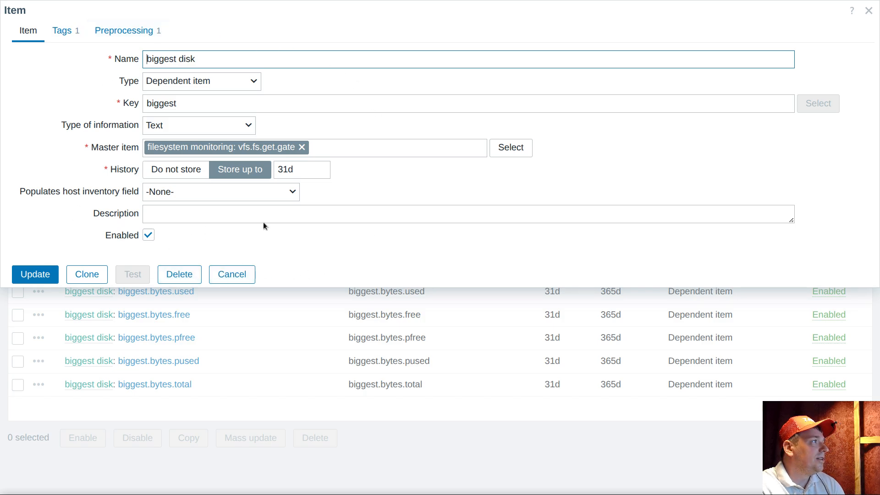
click(159, 167)
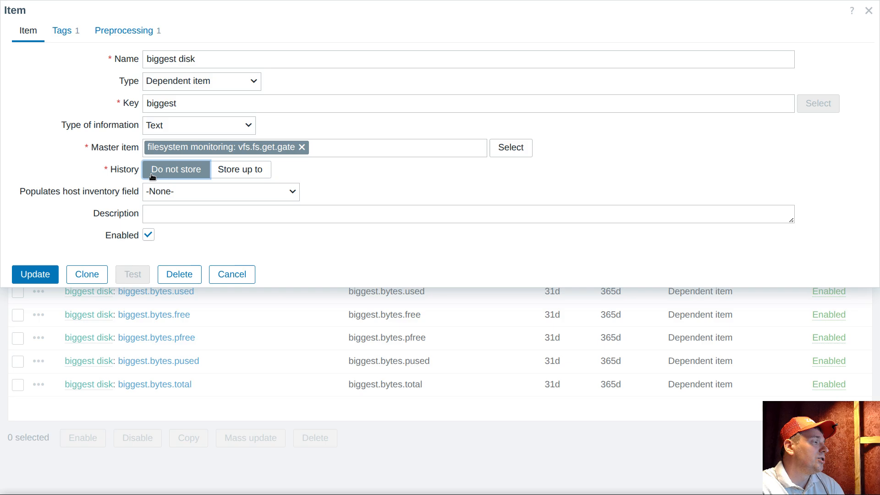
click(33, 275)
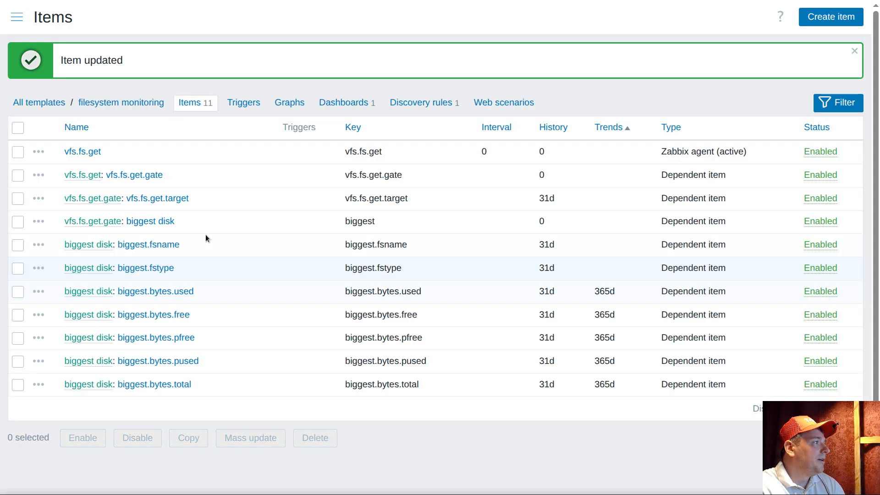
Add a fourth preprocessing step, Discard unchanged with heartbeat of 8h, to the vfs.fs.get.target item and update the item
click(153, 198)
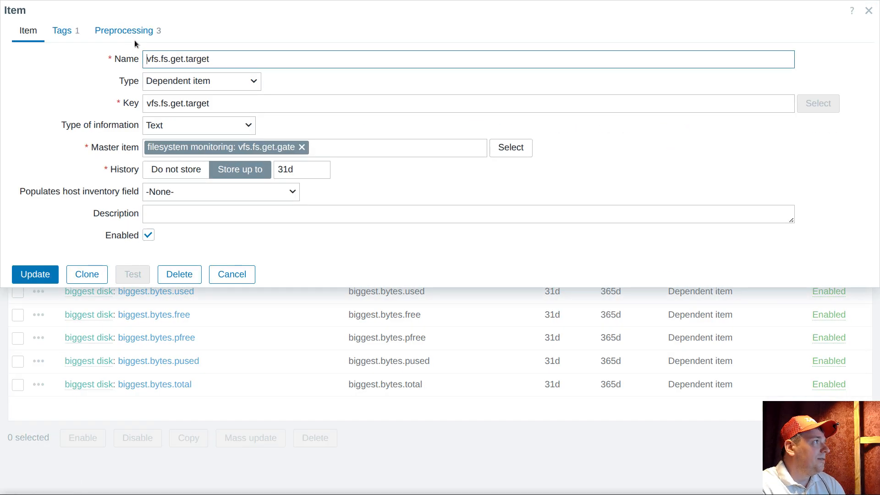
click(129, 29)
click(130, 214)
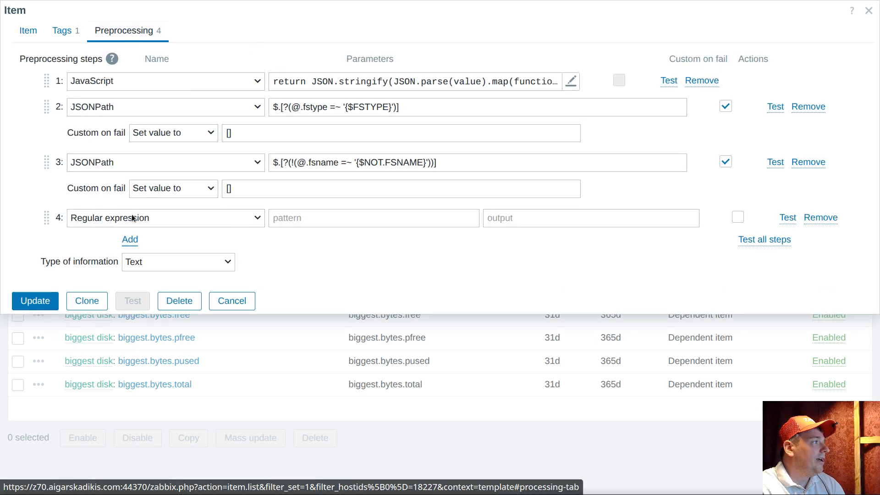
click(161, 216)
scroll(210, 265, down, 5)
scroll(200, 361, down, 5)
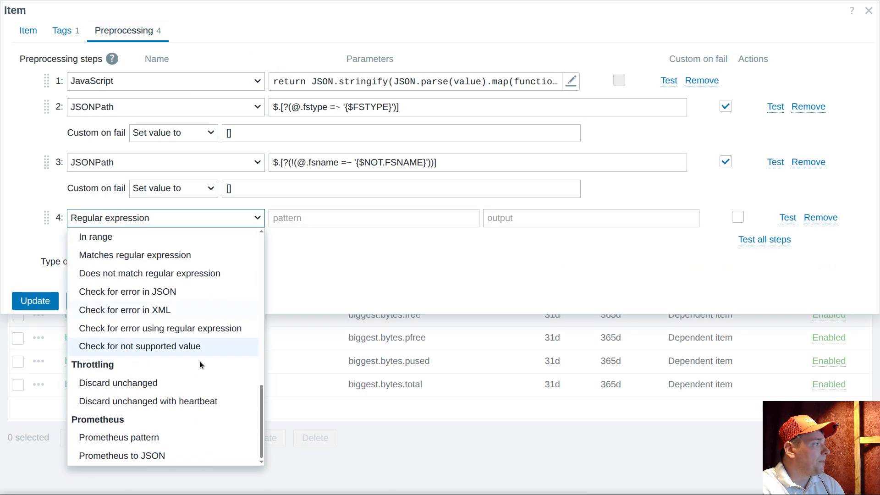
click(182, 399)
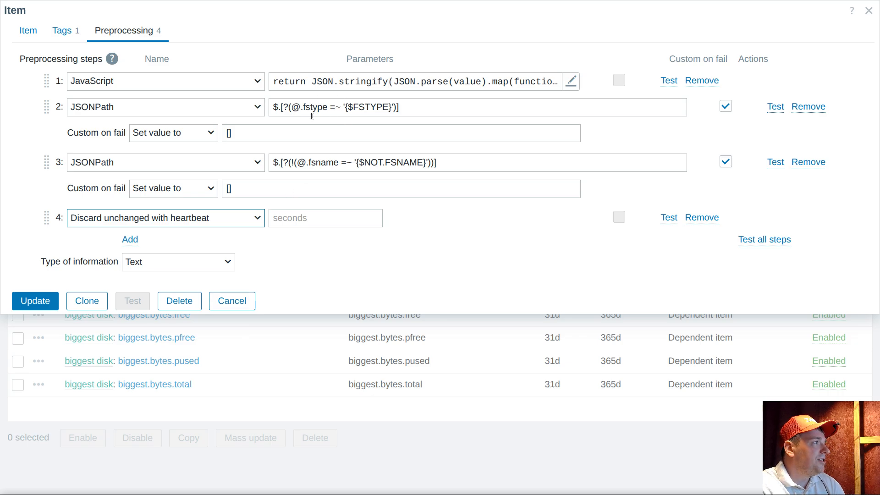
double_click(323, 162)
double_click(313, 107)
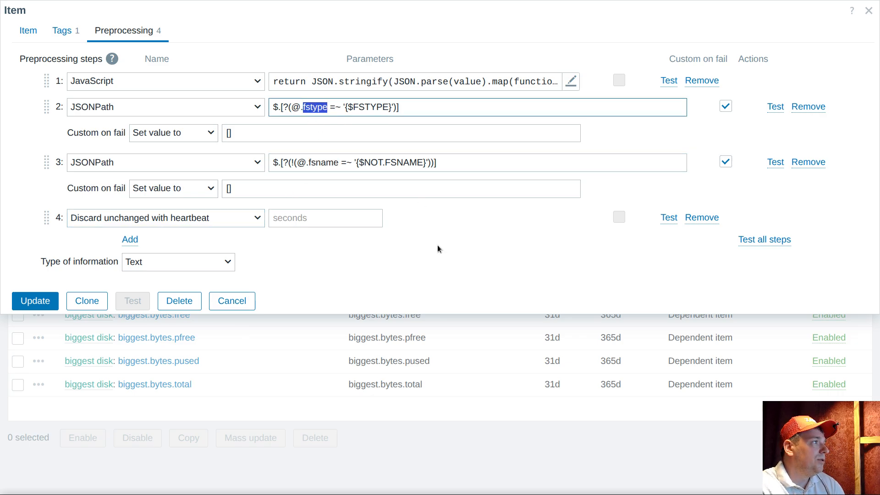
click(294, 217)
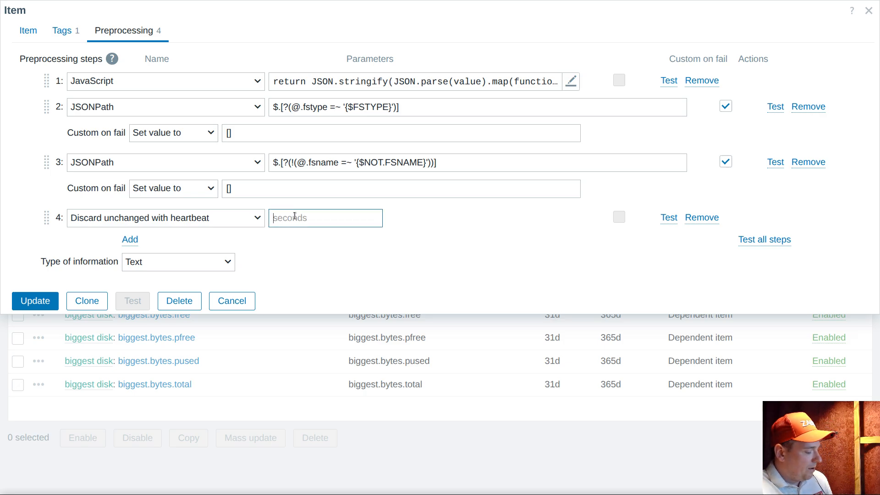
text(8h)
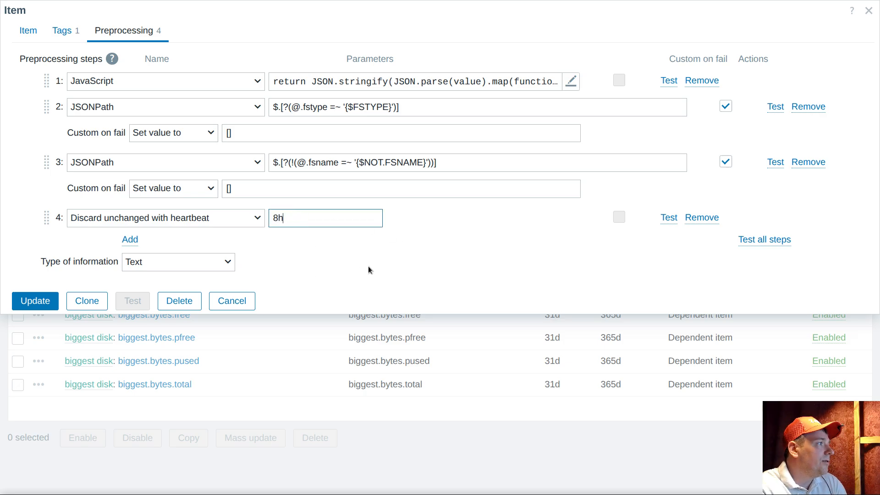
click(35, 301)
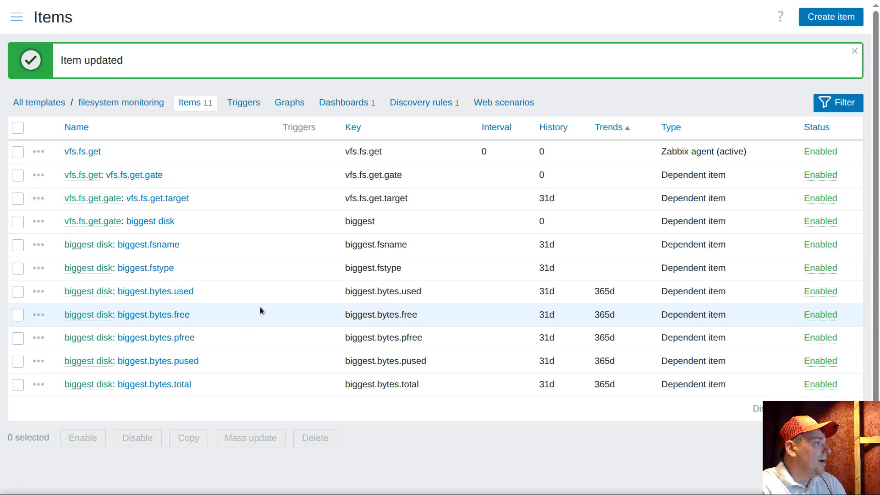
Set both Delete lost resources and Disable lost resources to Never on the template's fs discovery rule and update the rule
click(428, 103)
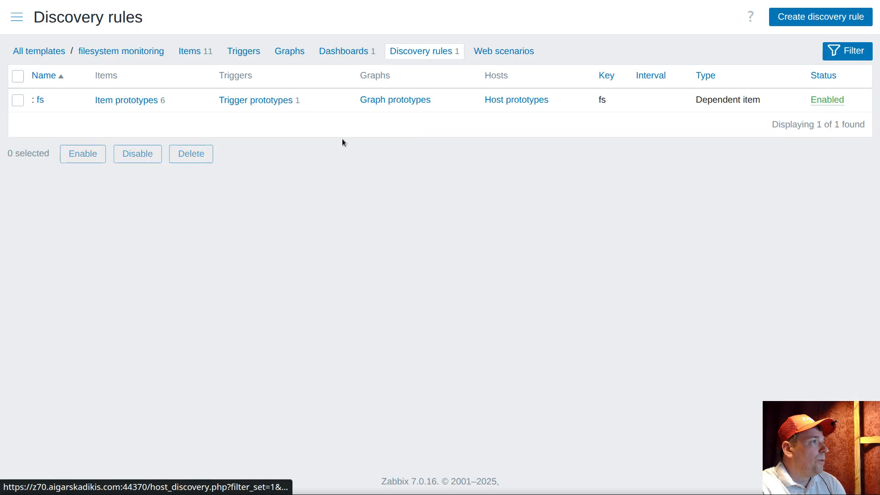
click(40, 100)
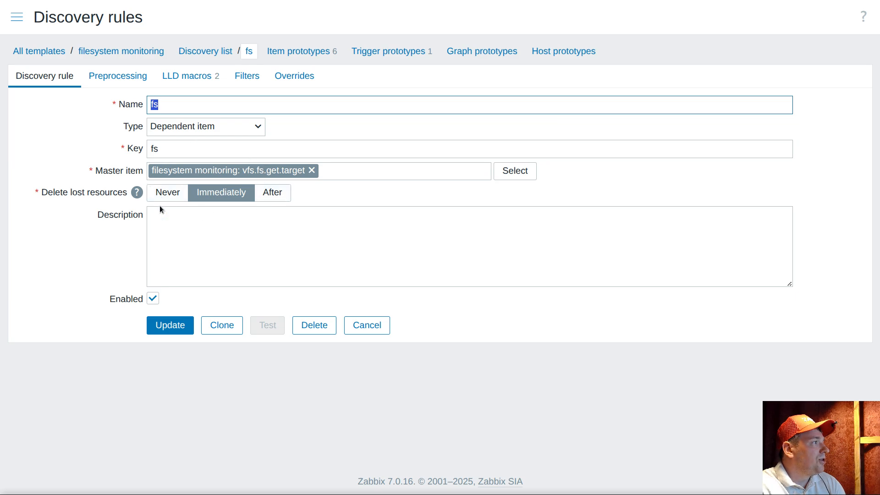
drag(40, 192, 130, 197)
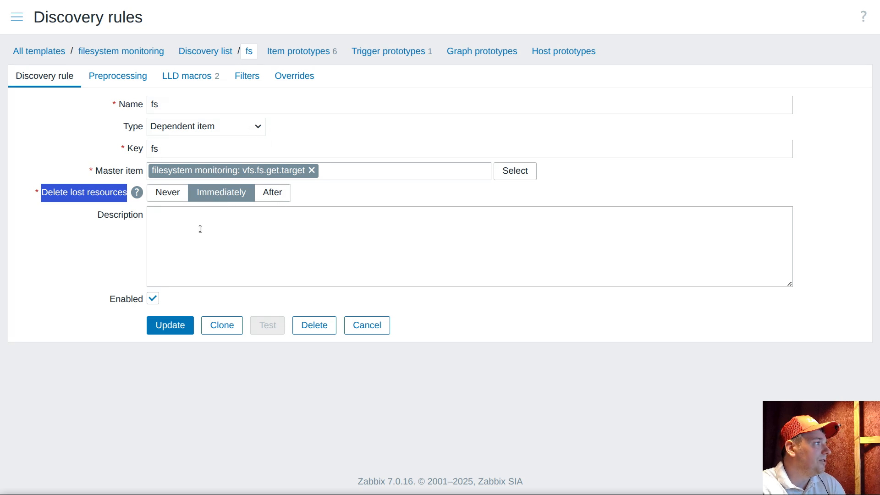
click(274, 192)
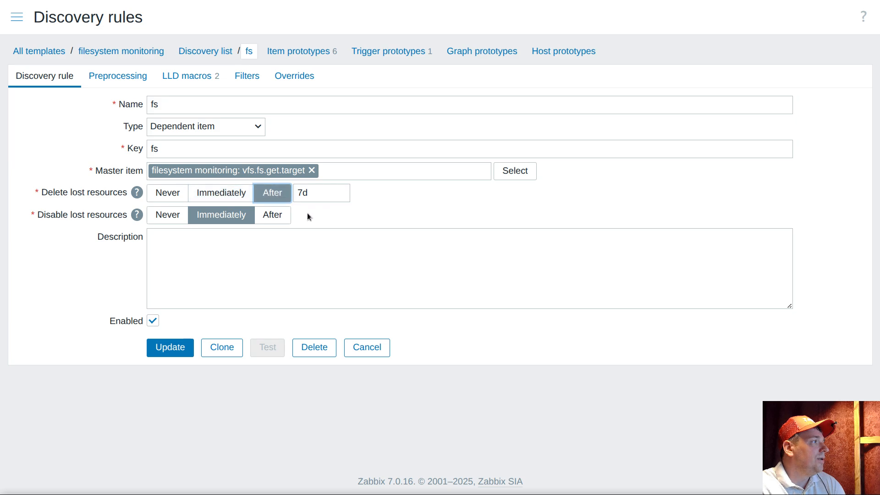
click(171, 193)
click(171, 214)
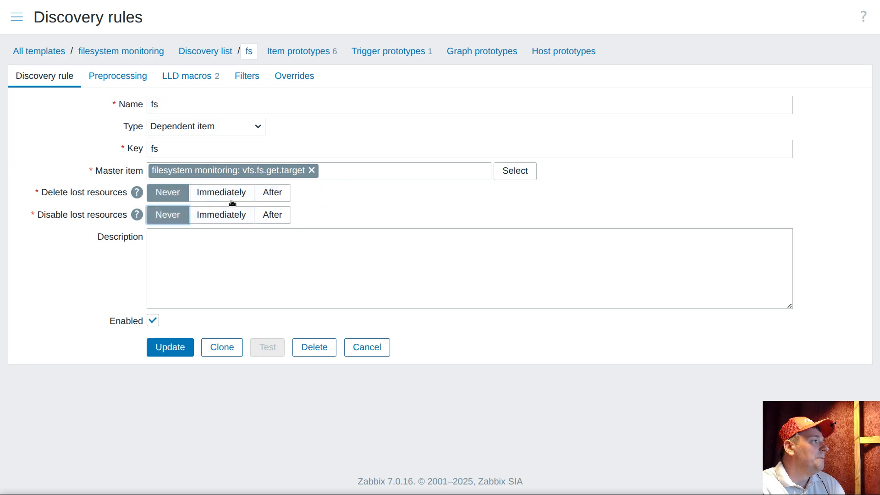
click(272, 192)
click(273, 215)
click(165, 195)
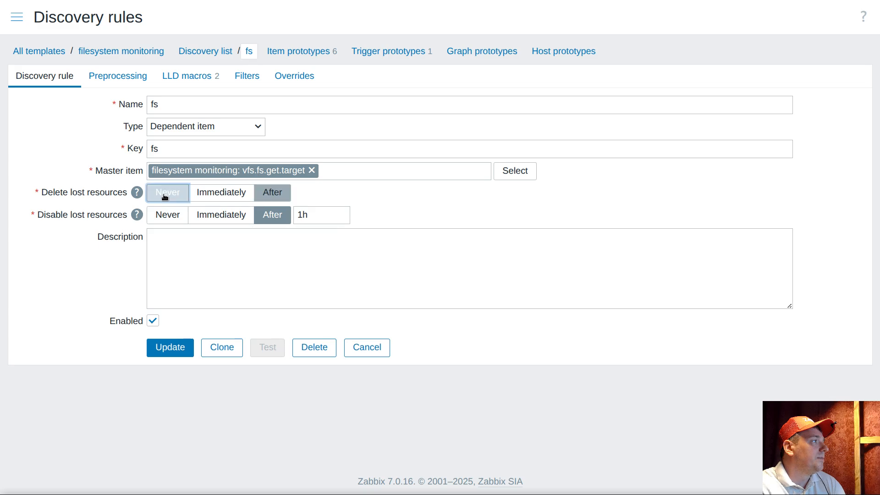
click(168, 215)
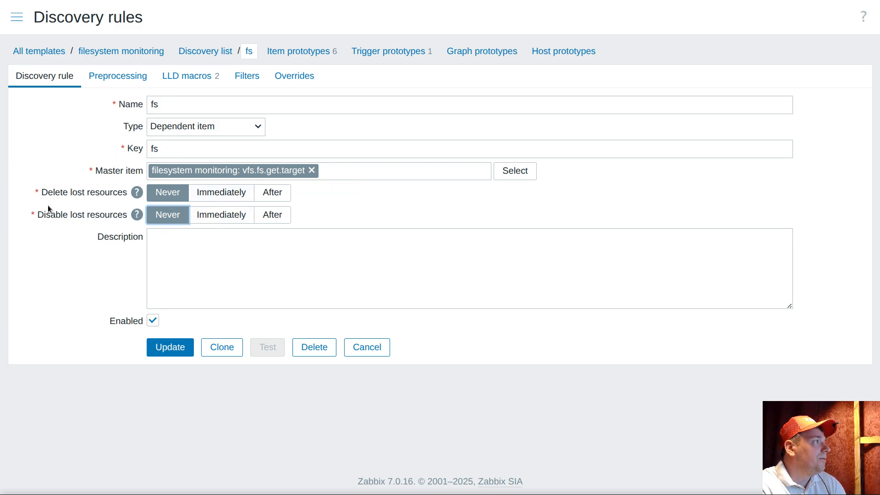
drag(37, 216, 128, 195)
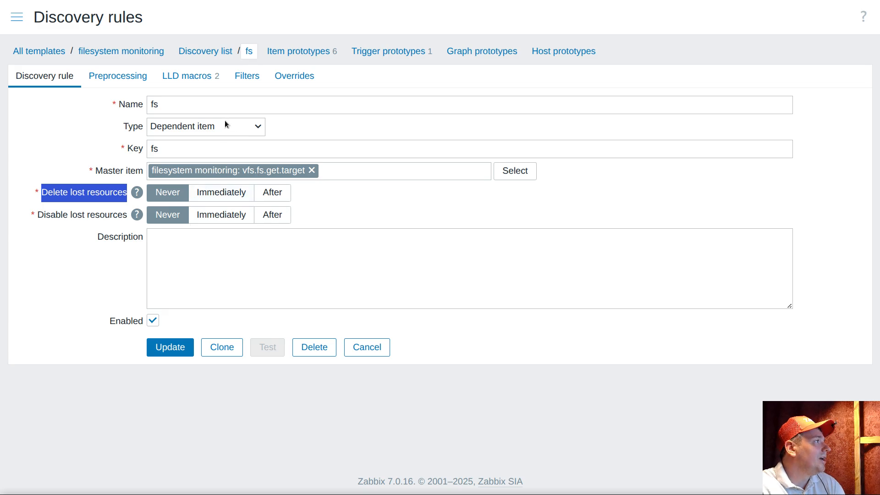
click(170, 347)
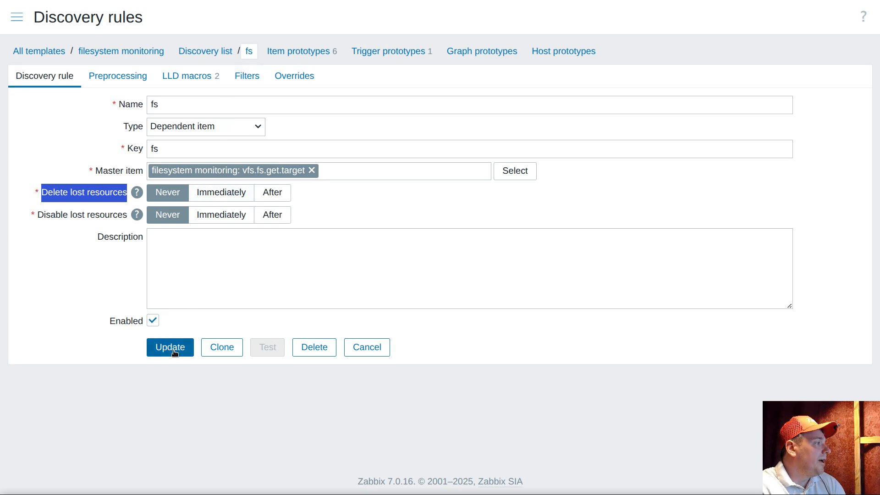